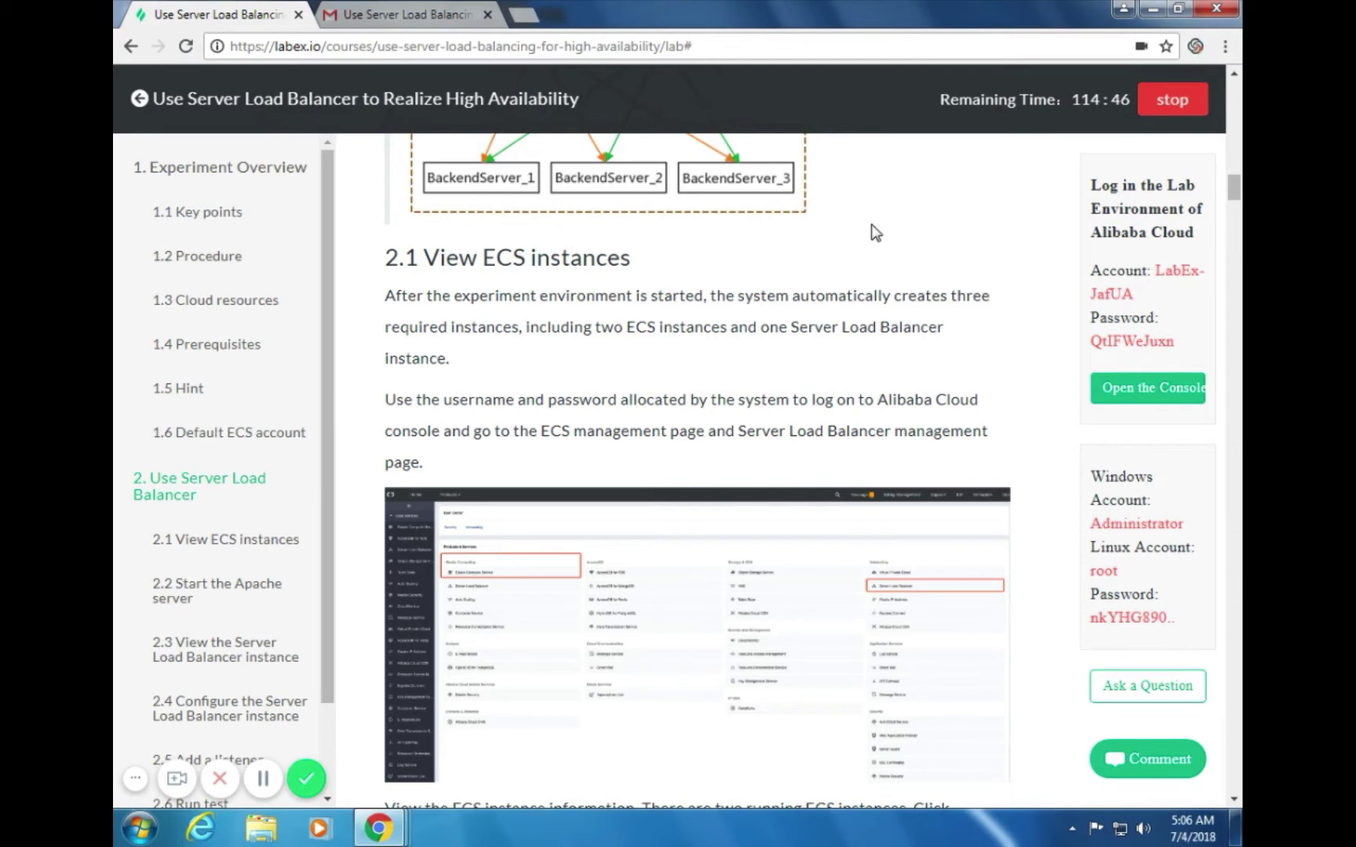
From section 2.1 View ECS instances, open the Alibaba Cloud console sign-in link in an incognito window
scroll(875, 231, "down", 1)
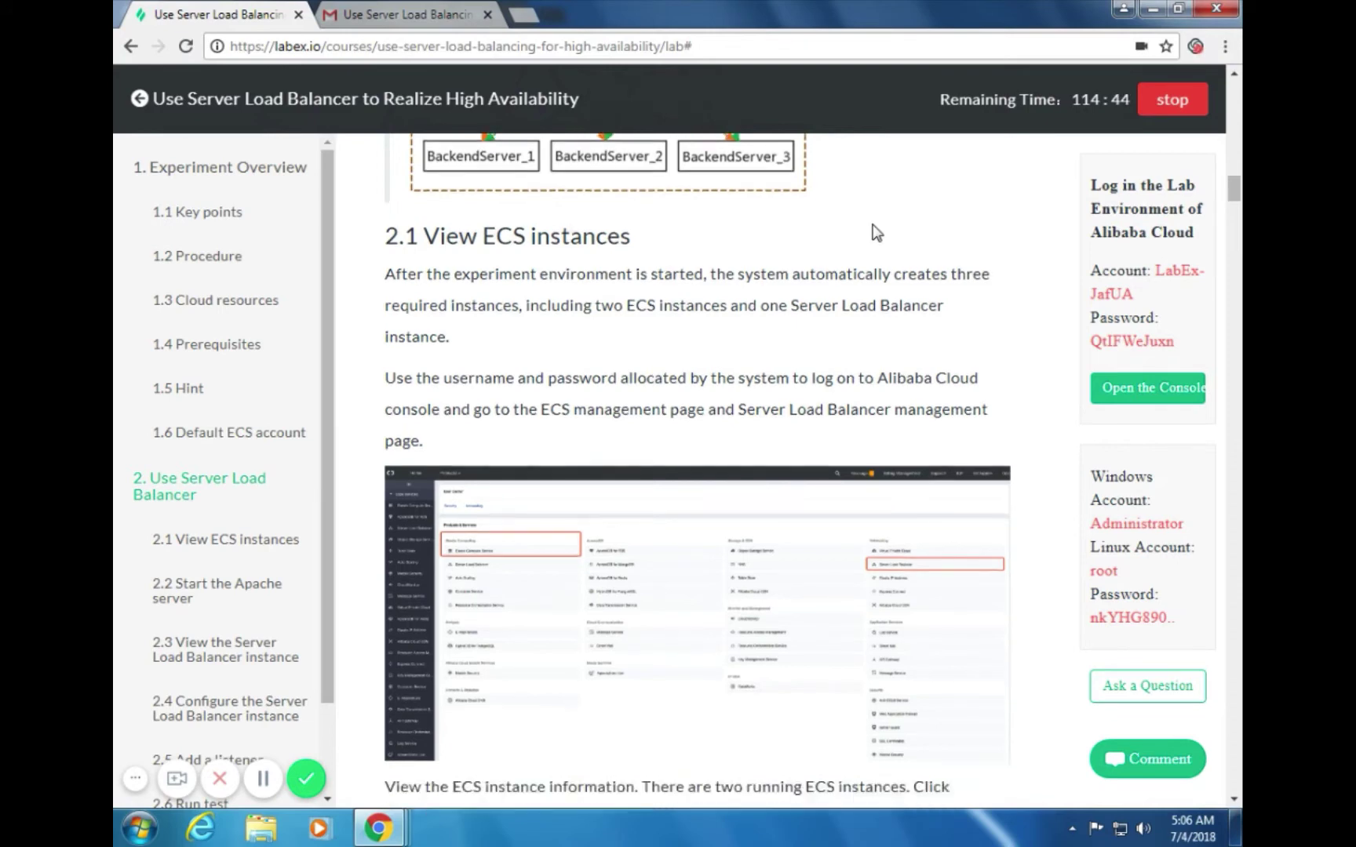
scroll(874, 228, "down", 1)
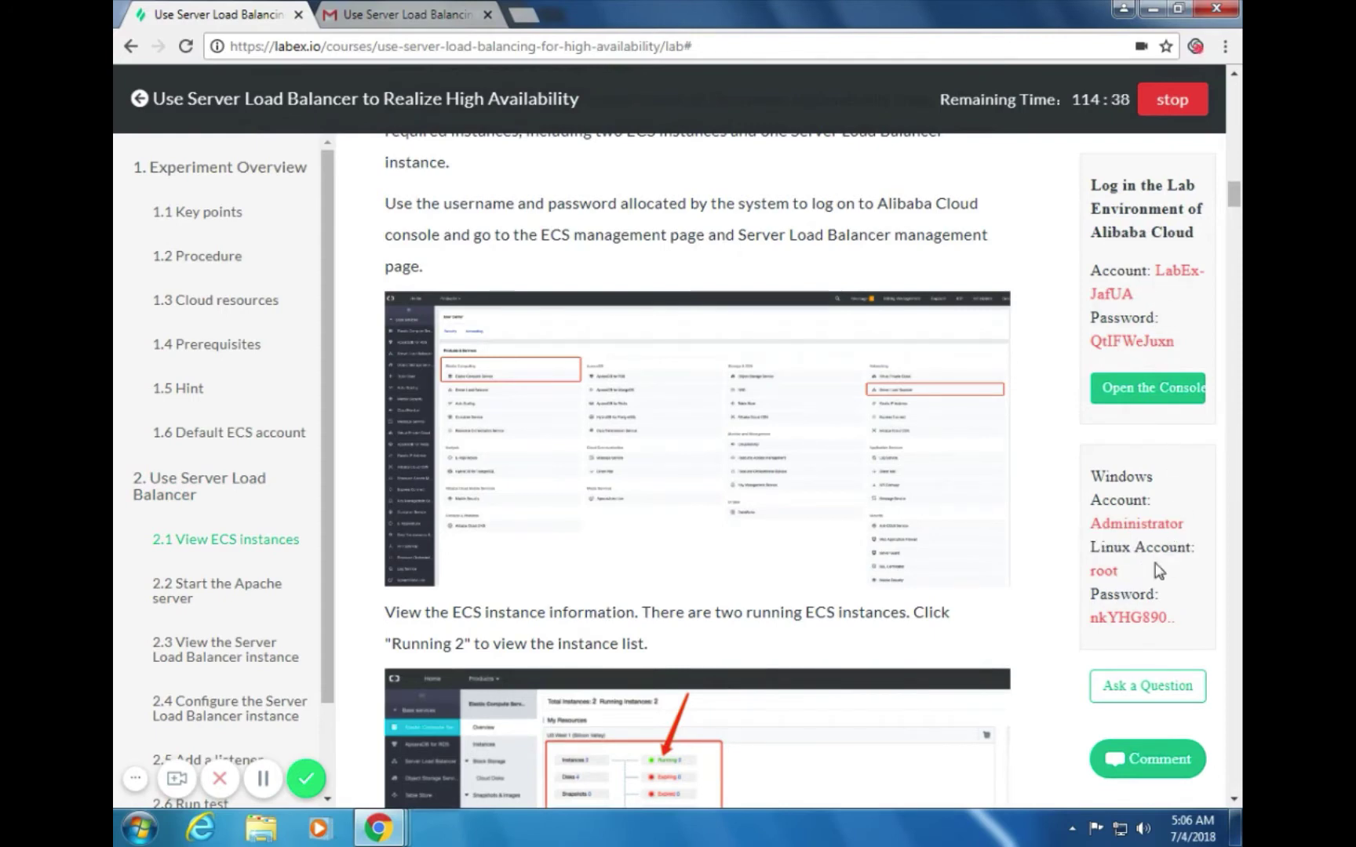
left_click(1098, 573)
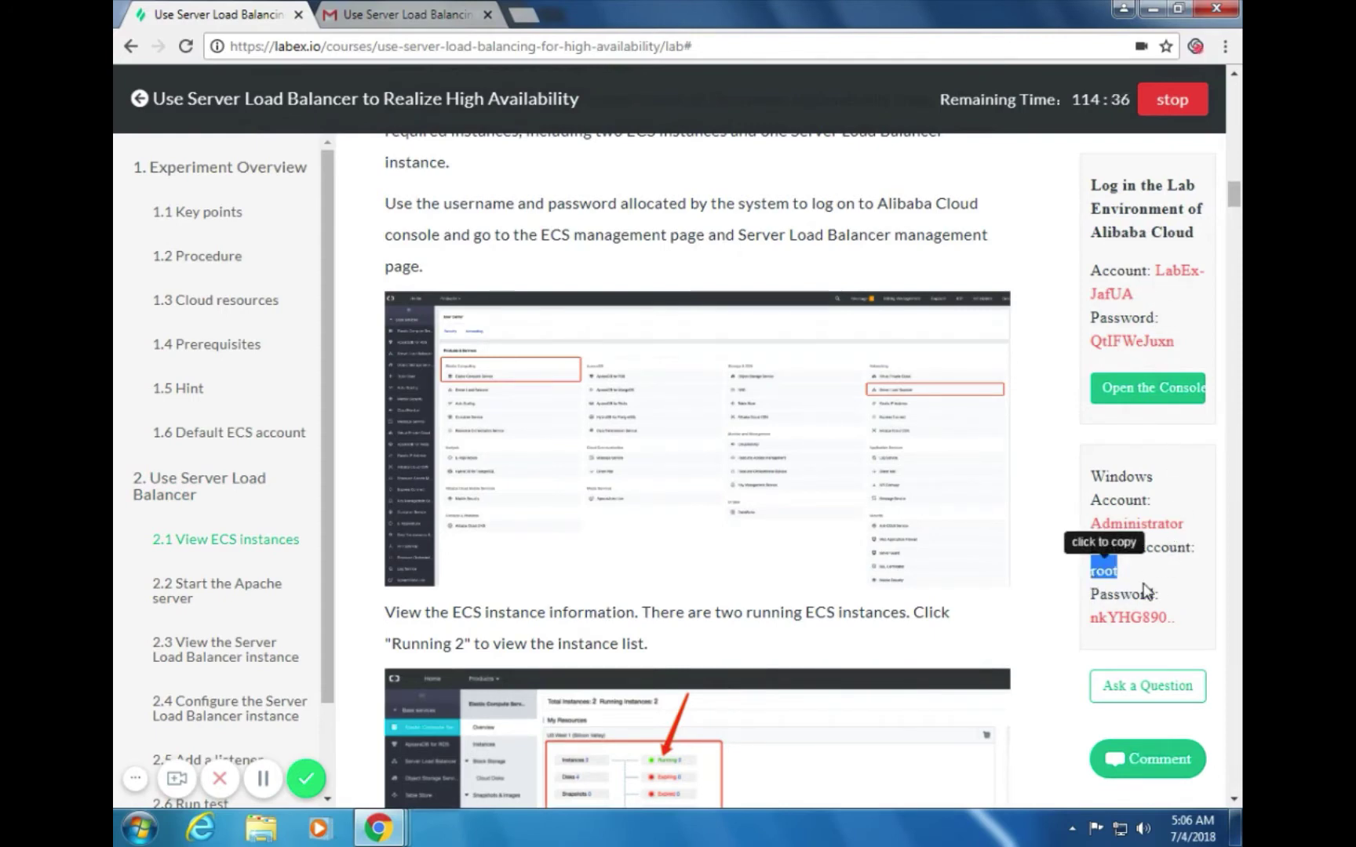
right_click(1145, 399)
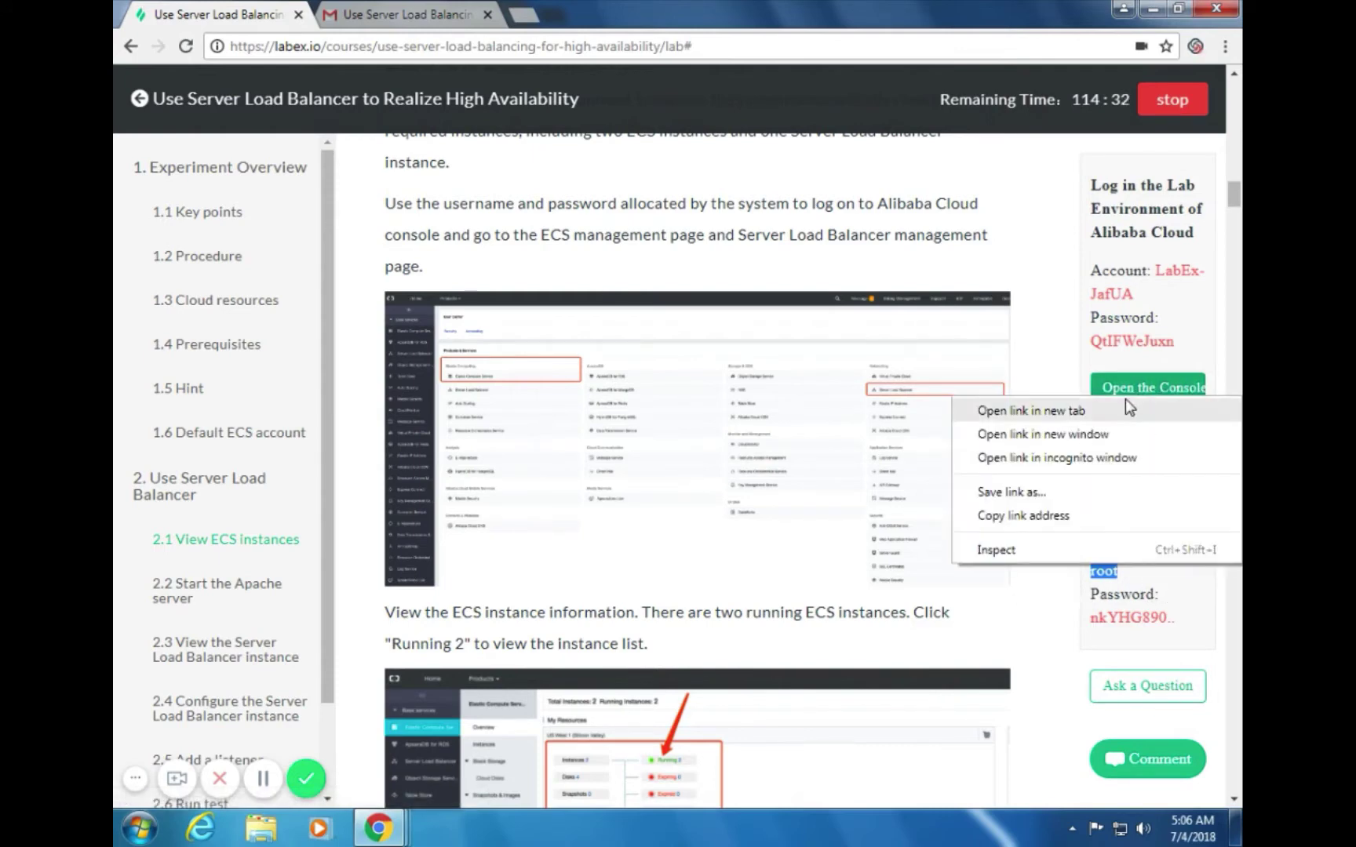
left_click(1022, 460)
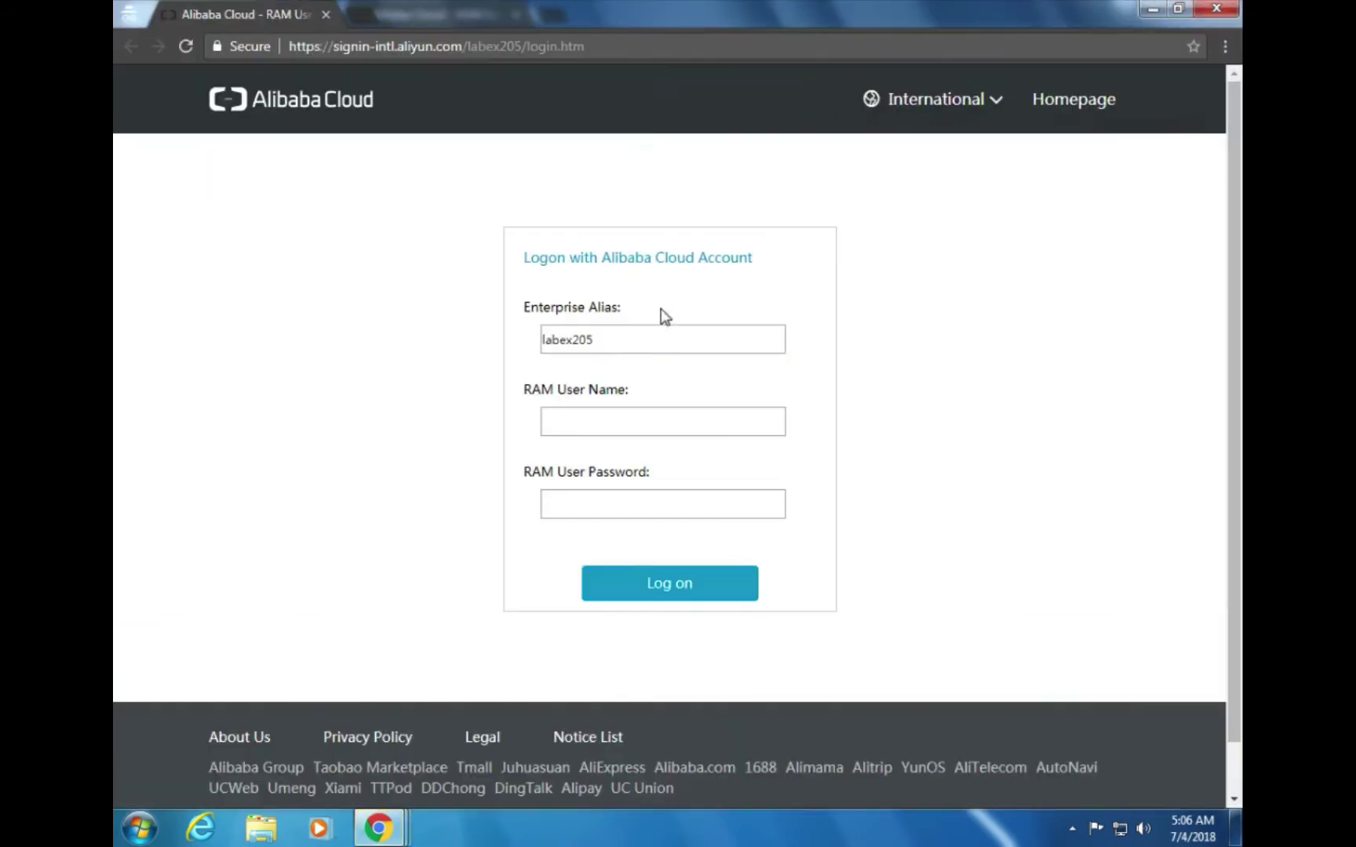
Enter the RAM user name, replace the password with the Linux password copied from the guide, and submit
left_click(615, 424)
type("LabEx-jqVcK")
key("Tab")
type("•••••")
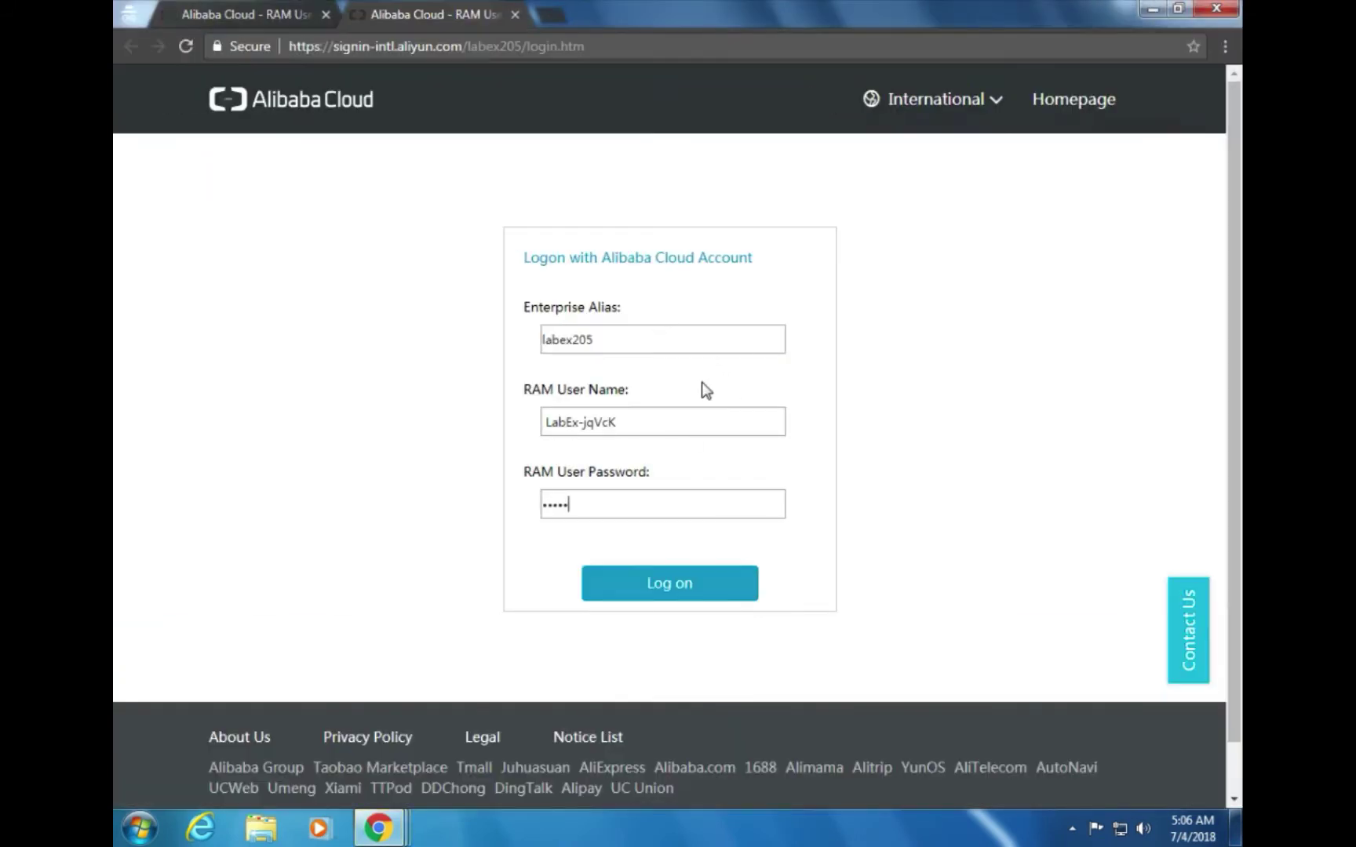
key("ctrl+a")
key("BackSpace")
key("alt+Tab")
key("alt+Tab")
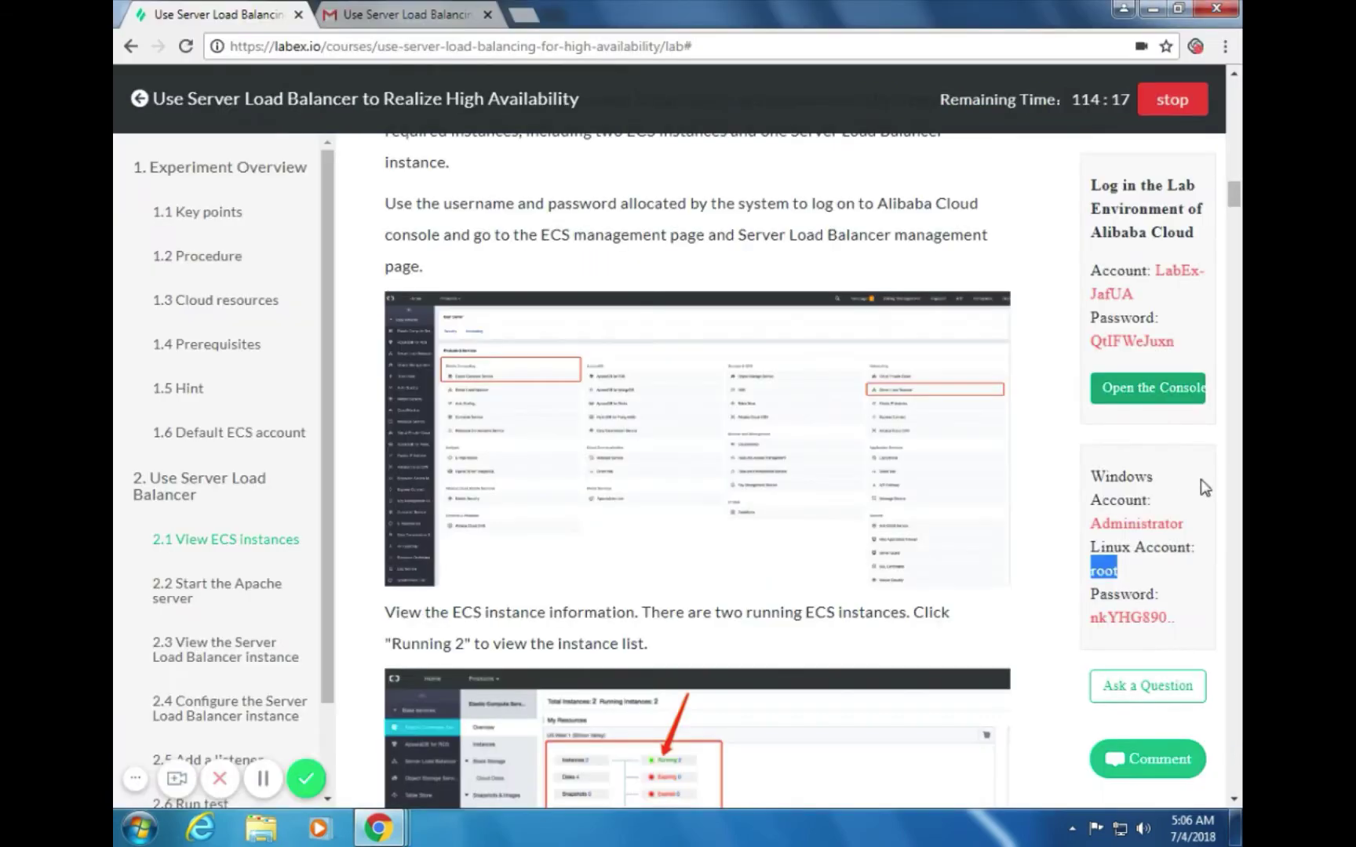
left_click_drag(1177, 618, 1094, 628)
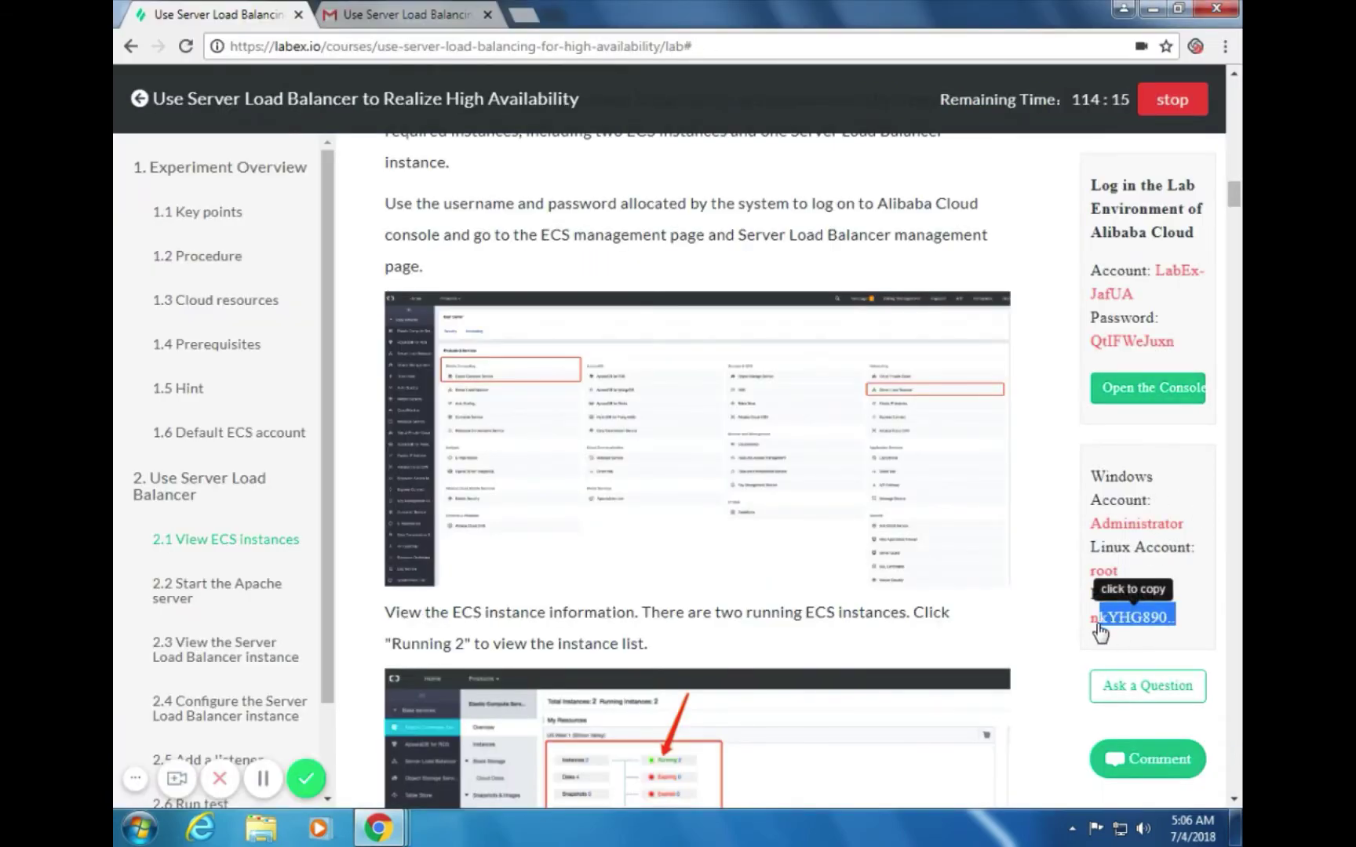
left_click(1155, 628)
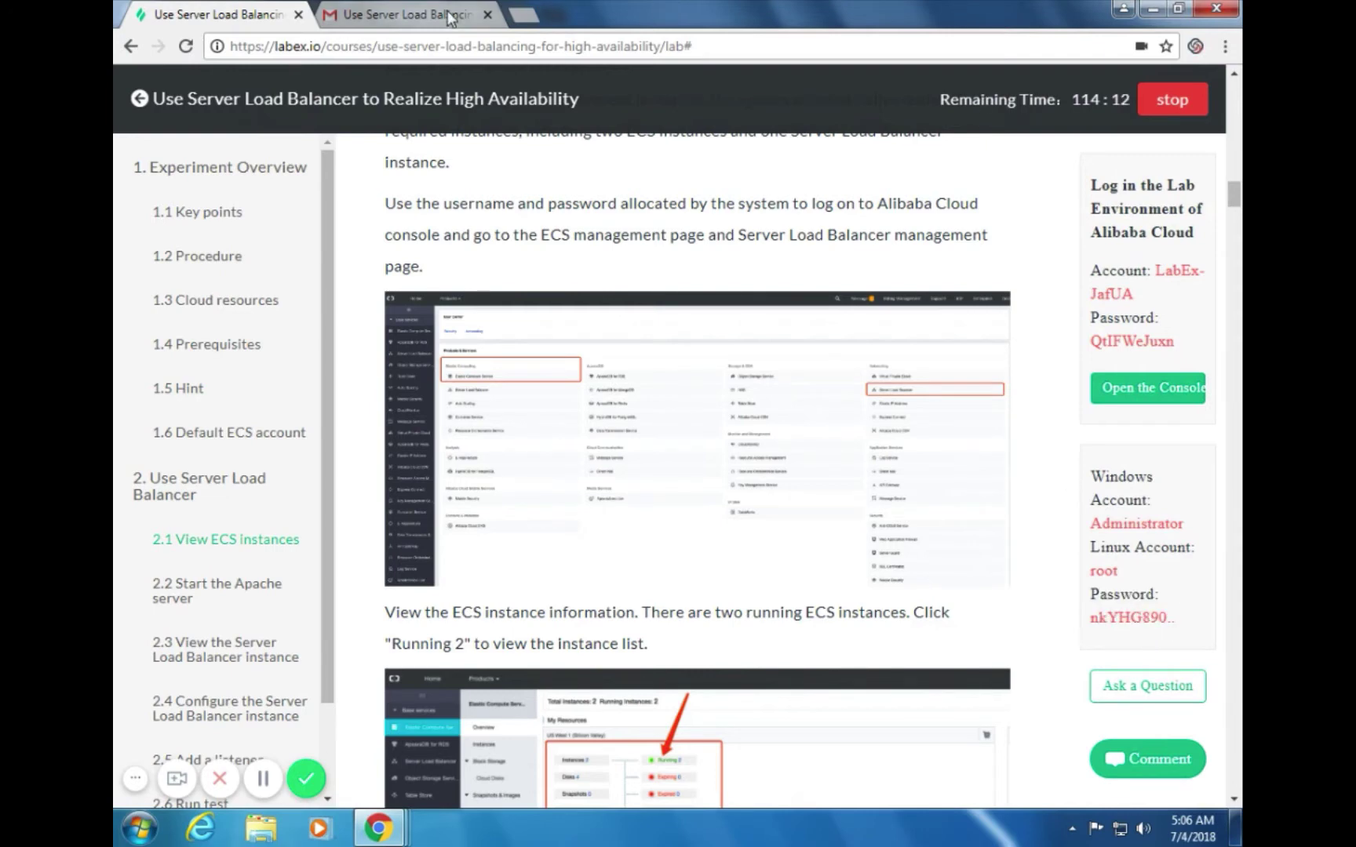
left_click(358, 11)
left_click(603, 496)
key("ctrl+v")
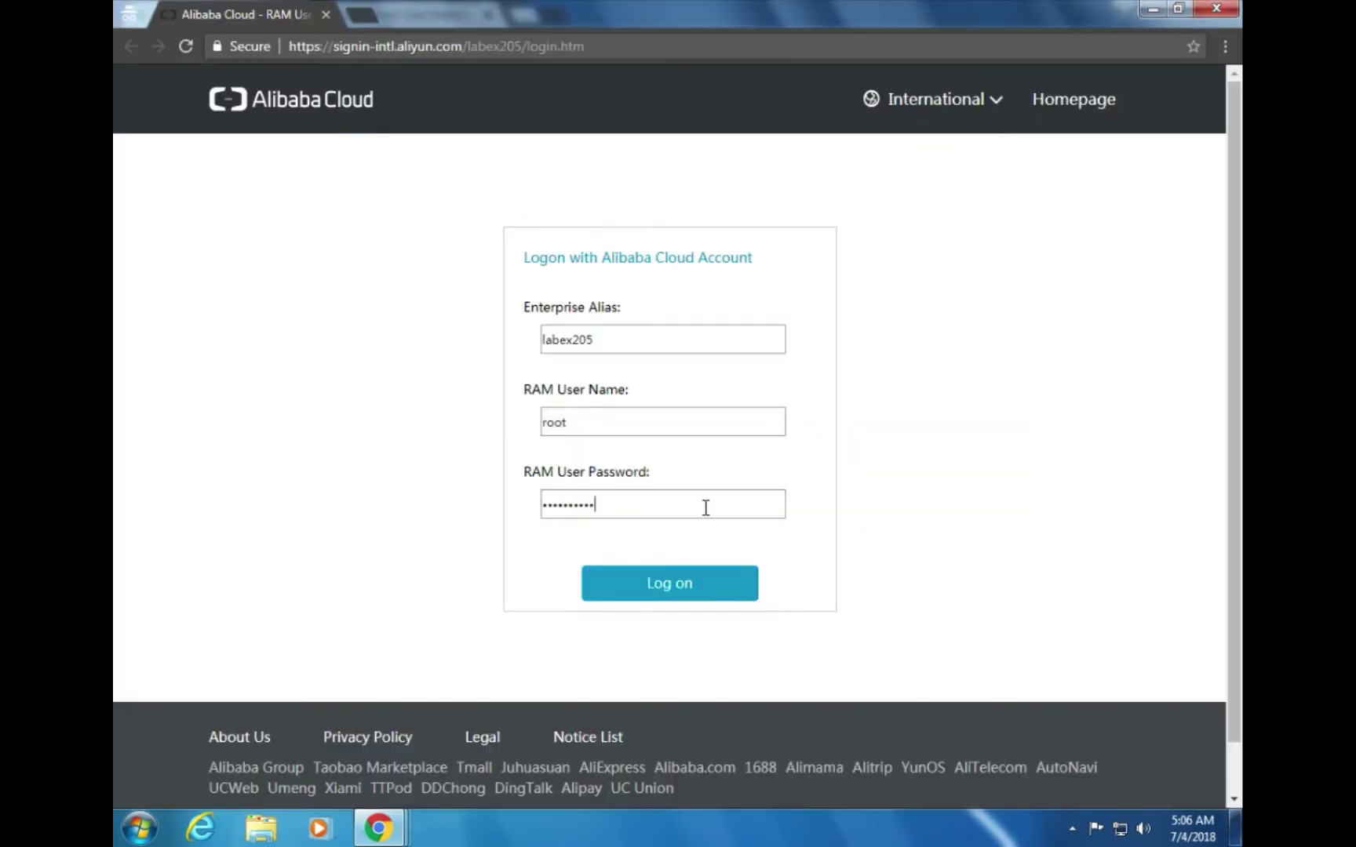
left_click(650, 595)
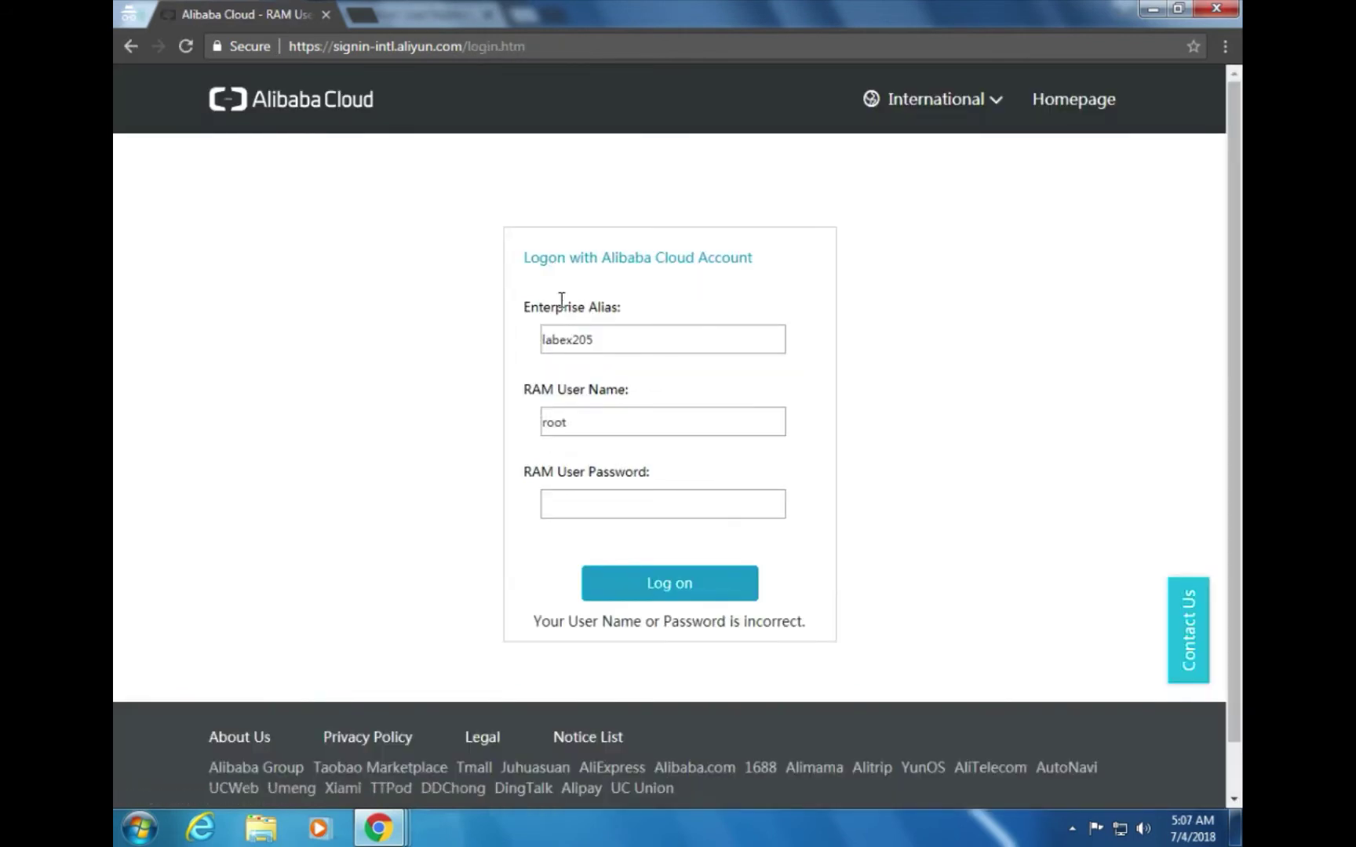
Replace the rejected entries with the lab's Alibaba Cloud account name and password from the guide
double_click(595, 428)
key("BackSpace")
key("alt+Tab")
mouse_move(1137, 296)
left_mouse_down()
mouse_move(1085, 276)
mouse_move(1161, 284)
left_mouse_up()
key("ctrl+c")
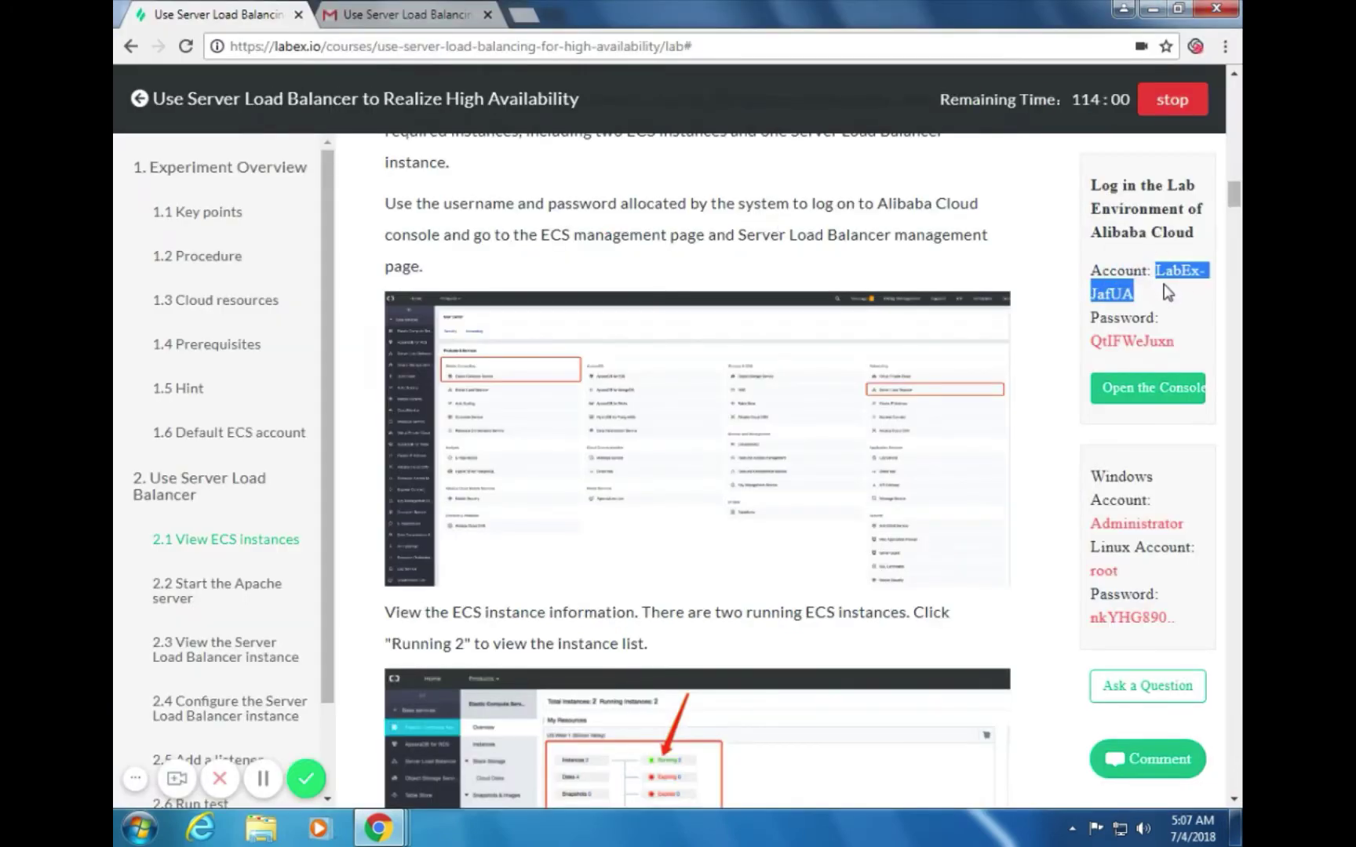
key("alt+Tab")
key("alt+Tab")
key("alt+Tab")
key("ctrl+v")
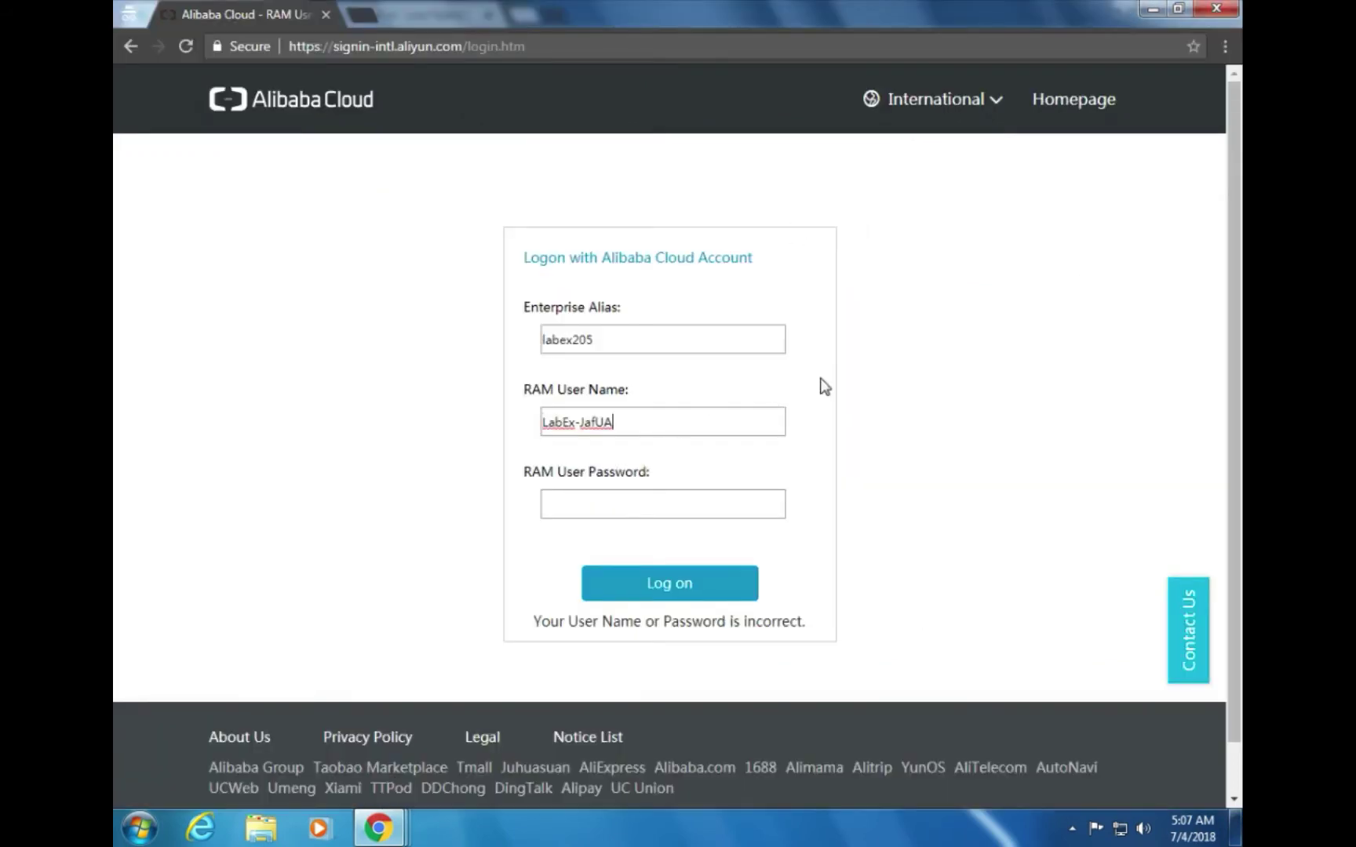
key("alt+Tab")
left_click_drag(1177, 346, 1099, 351)
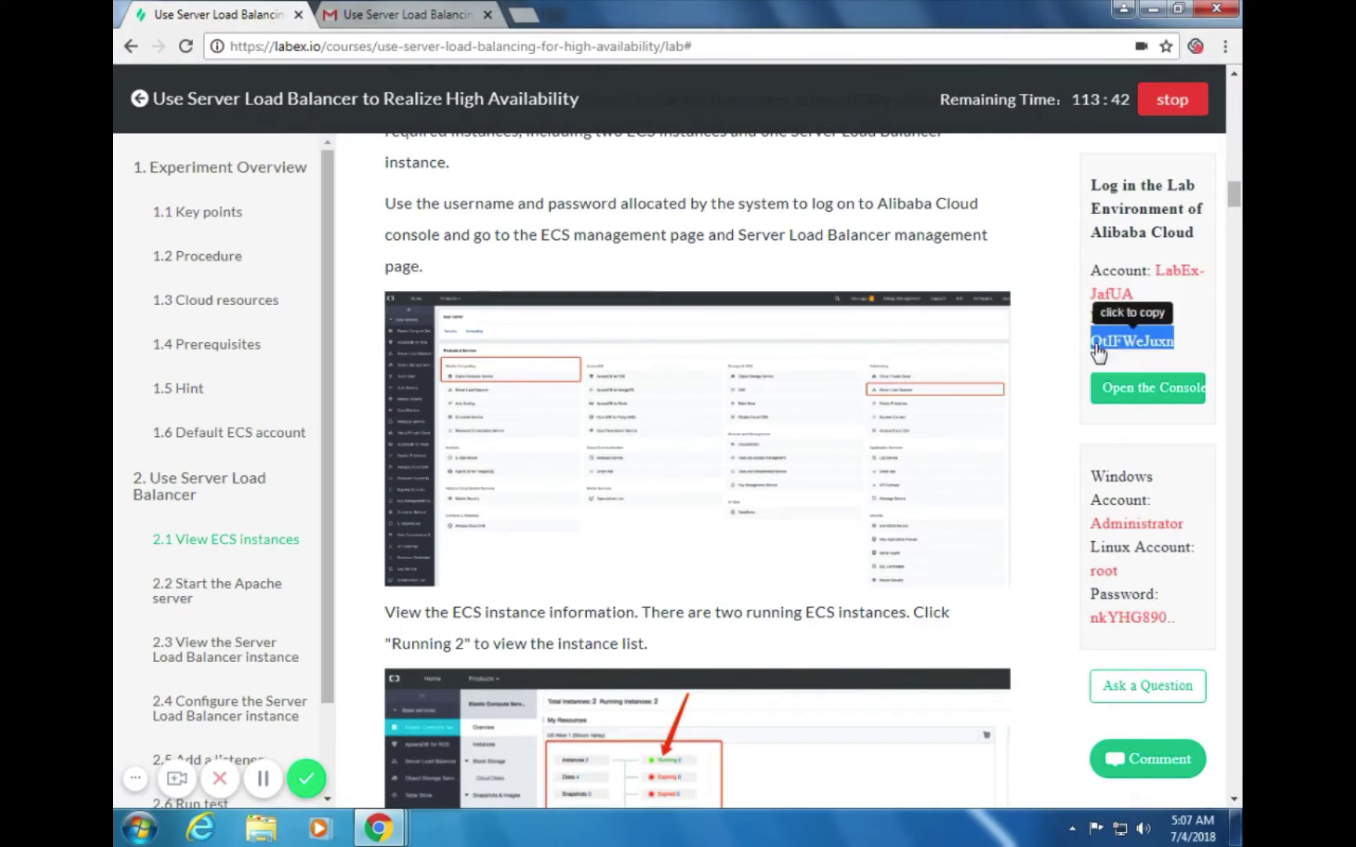
left_click(1123, 354)
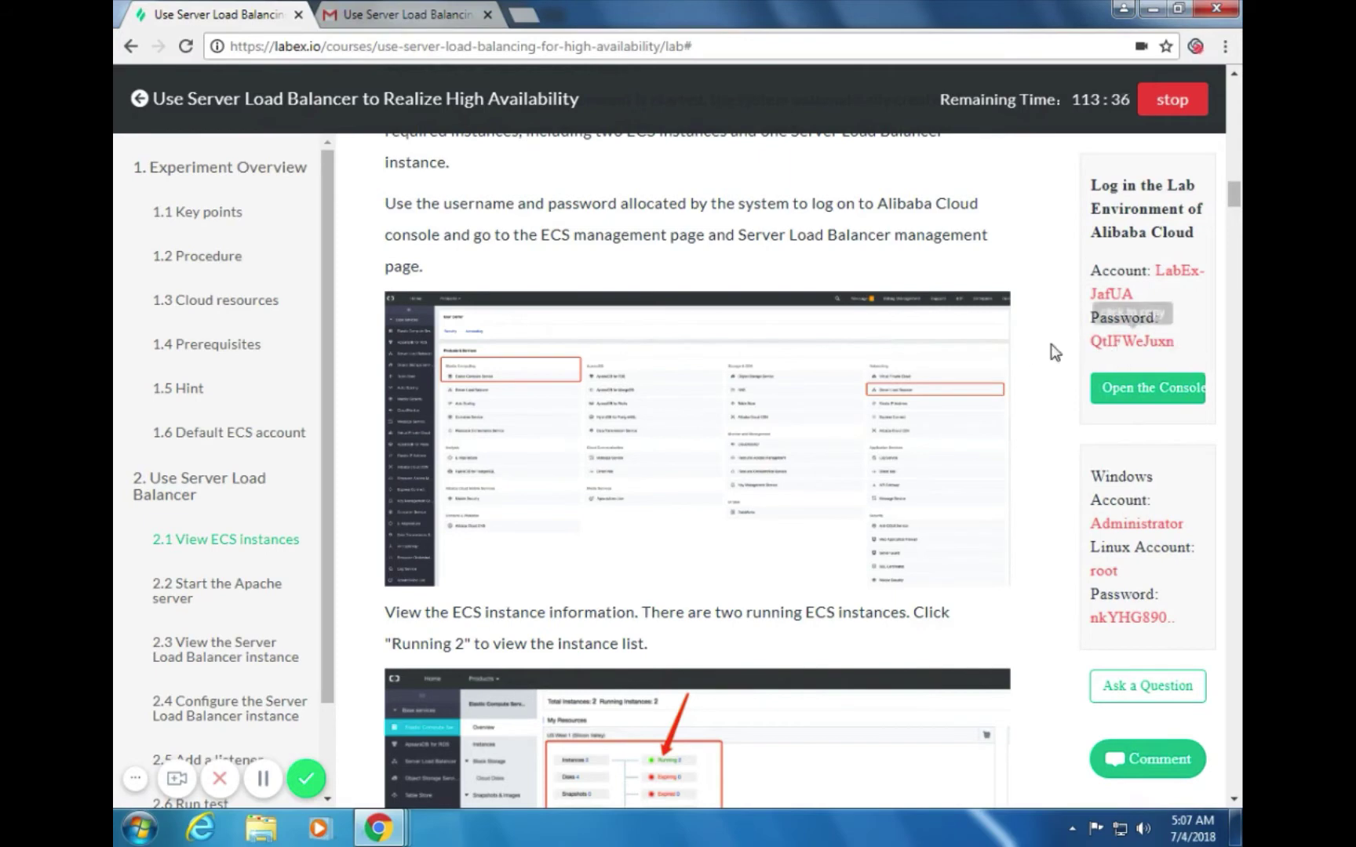
key("alt+Tab")
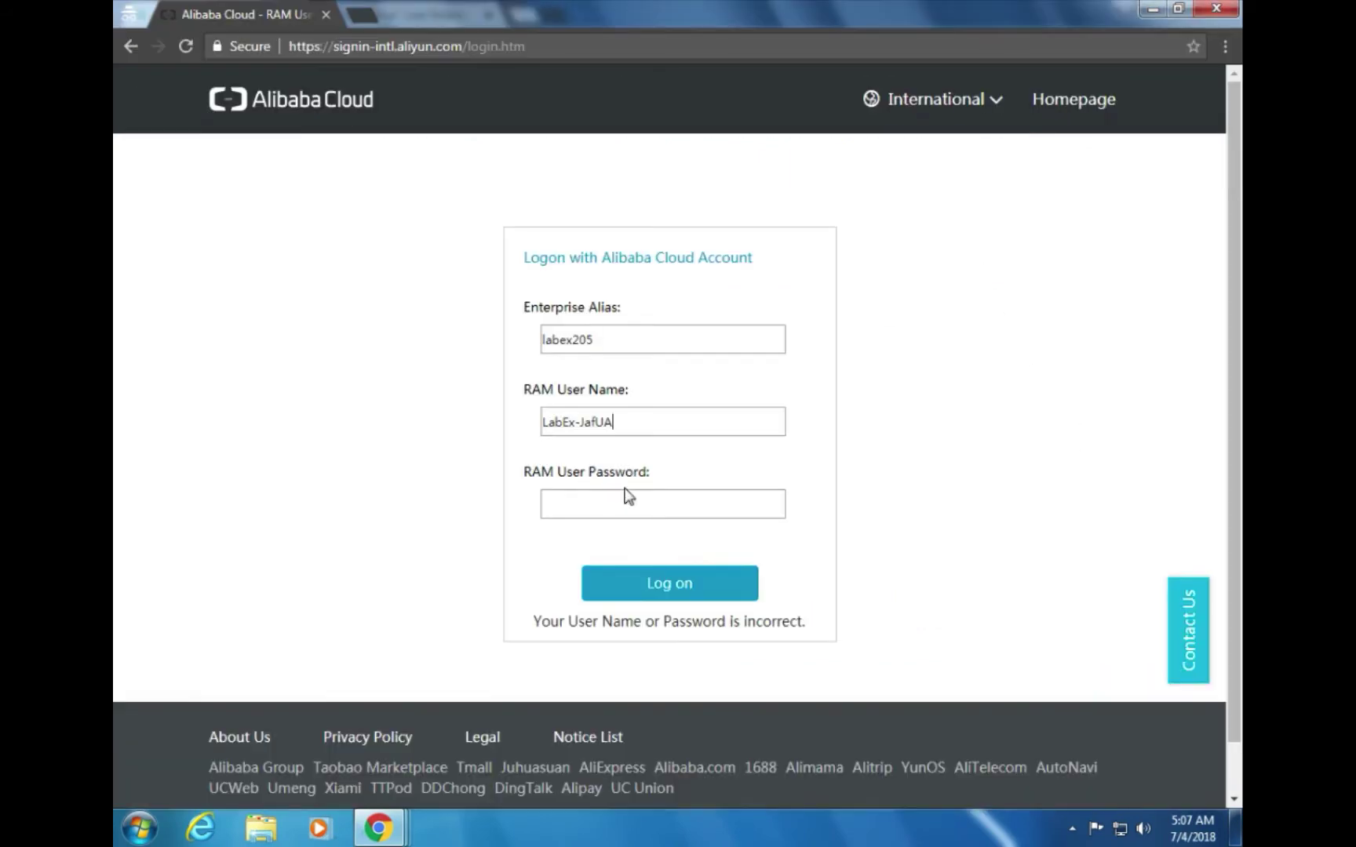
key("ctrl+v")
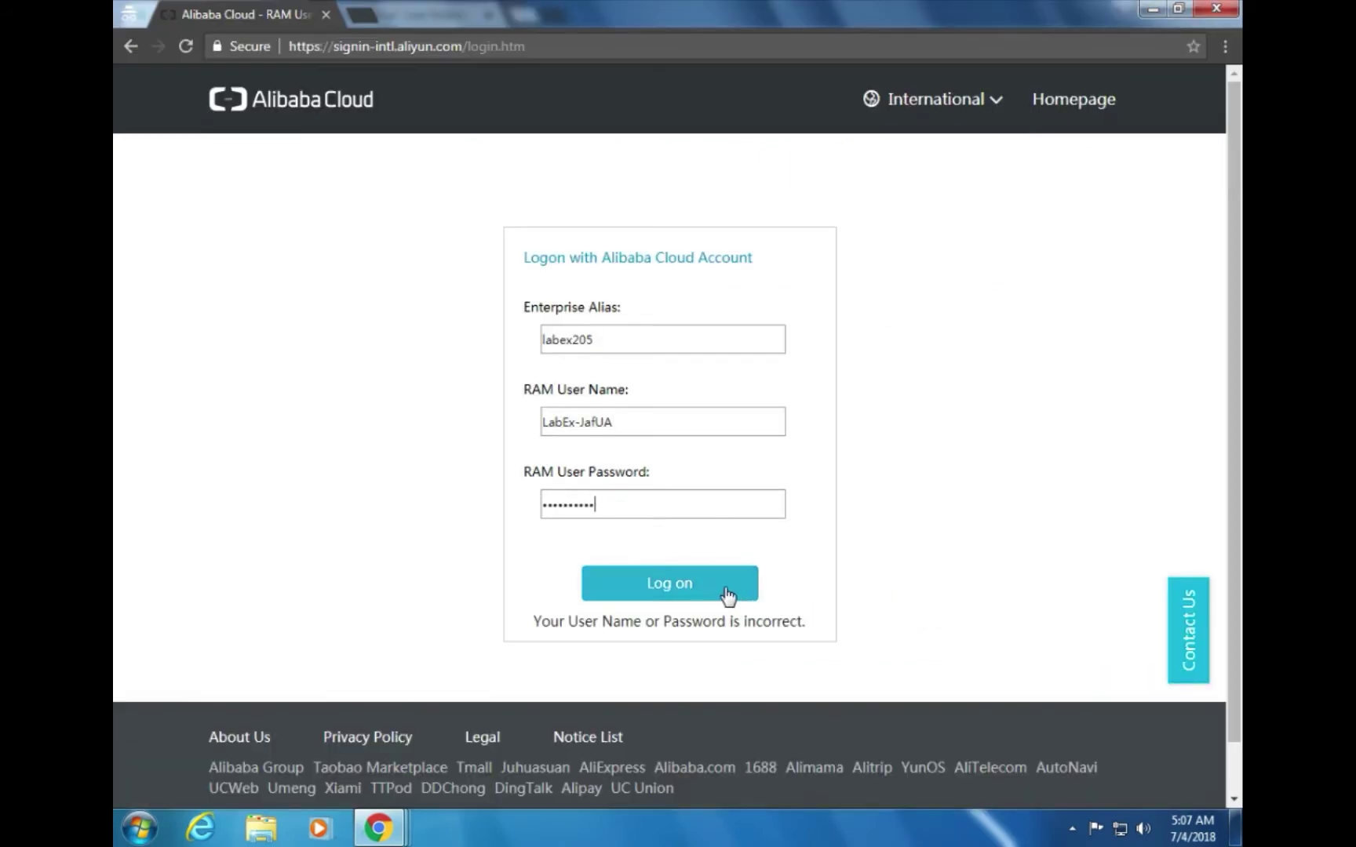
Log on to the console and open Elastic Compute Service from the home page
left_click(730, 596)
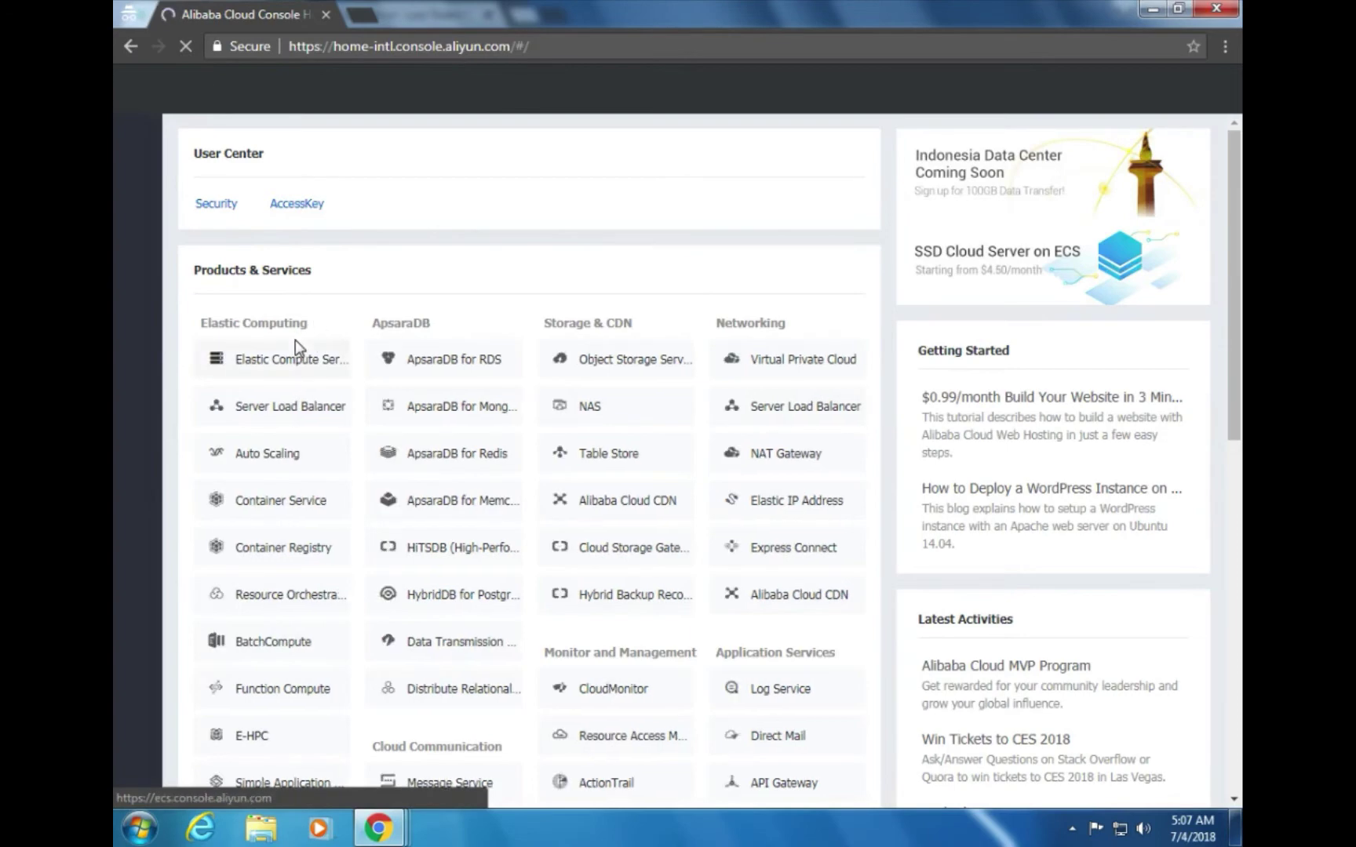
key("alt+Tab")
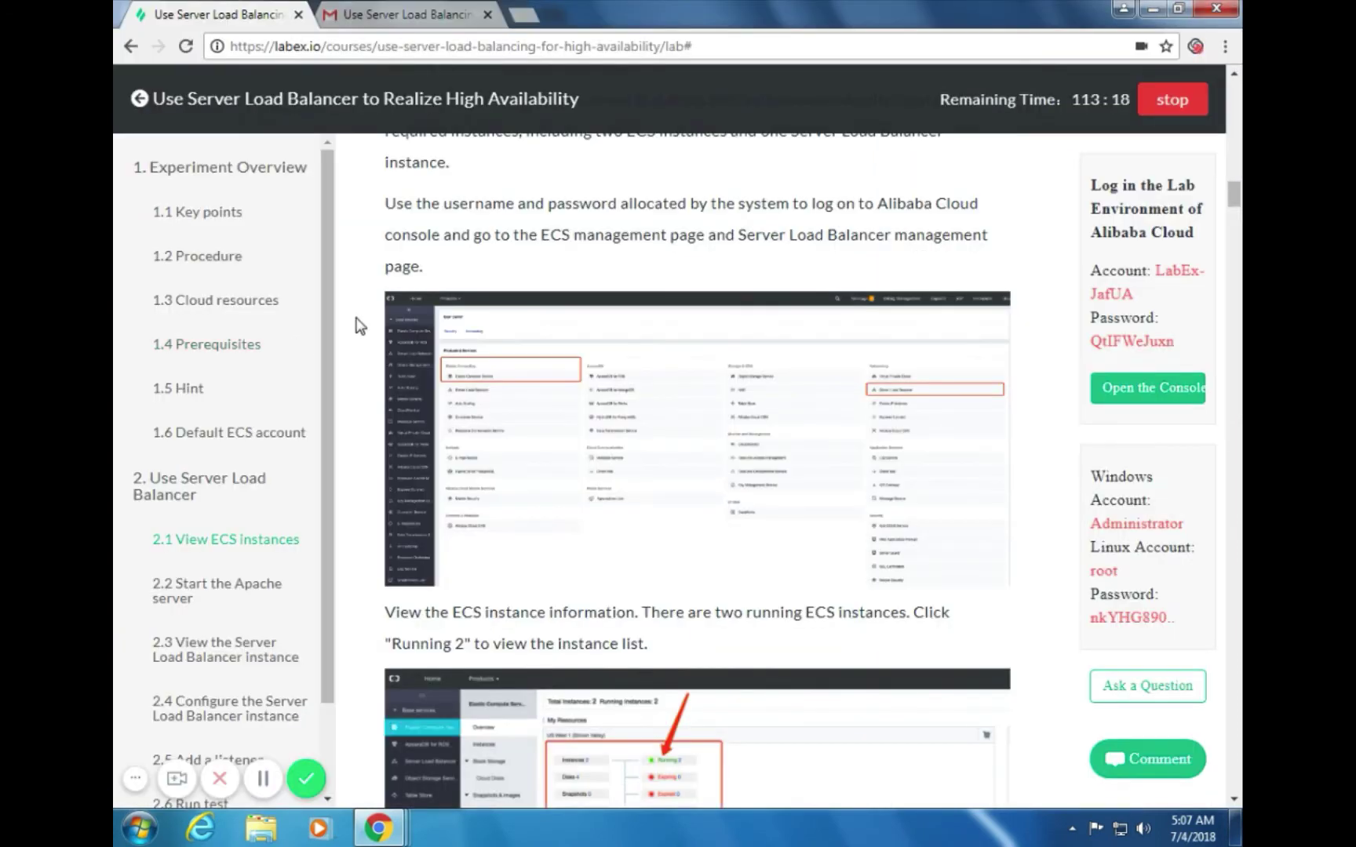
key("alt+Tab")
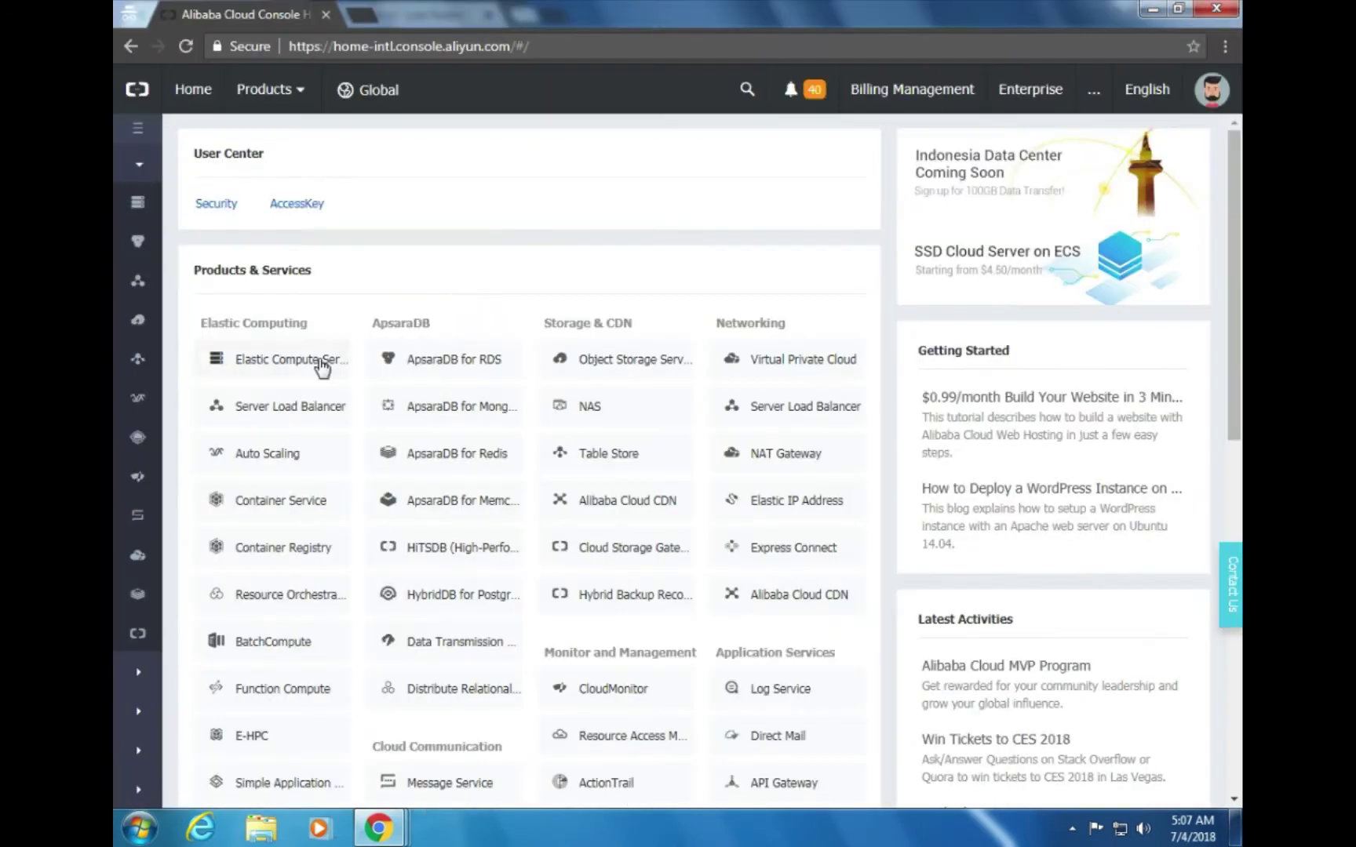
left_click(318, 363)
Check the lab guide, then list the 2 running instances in US West 1 (Silicon Valley)
key("alt+Tab")
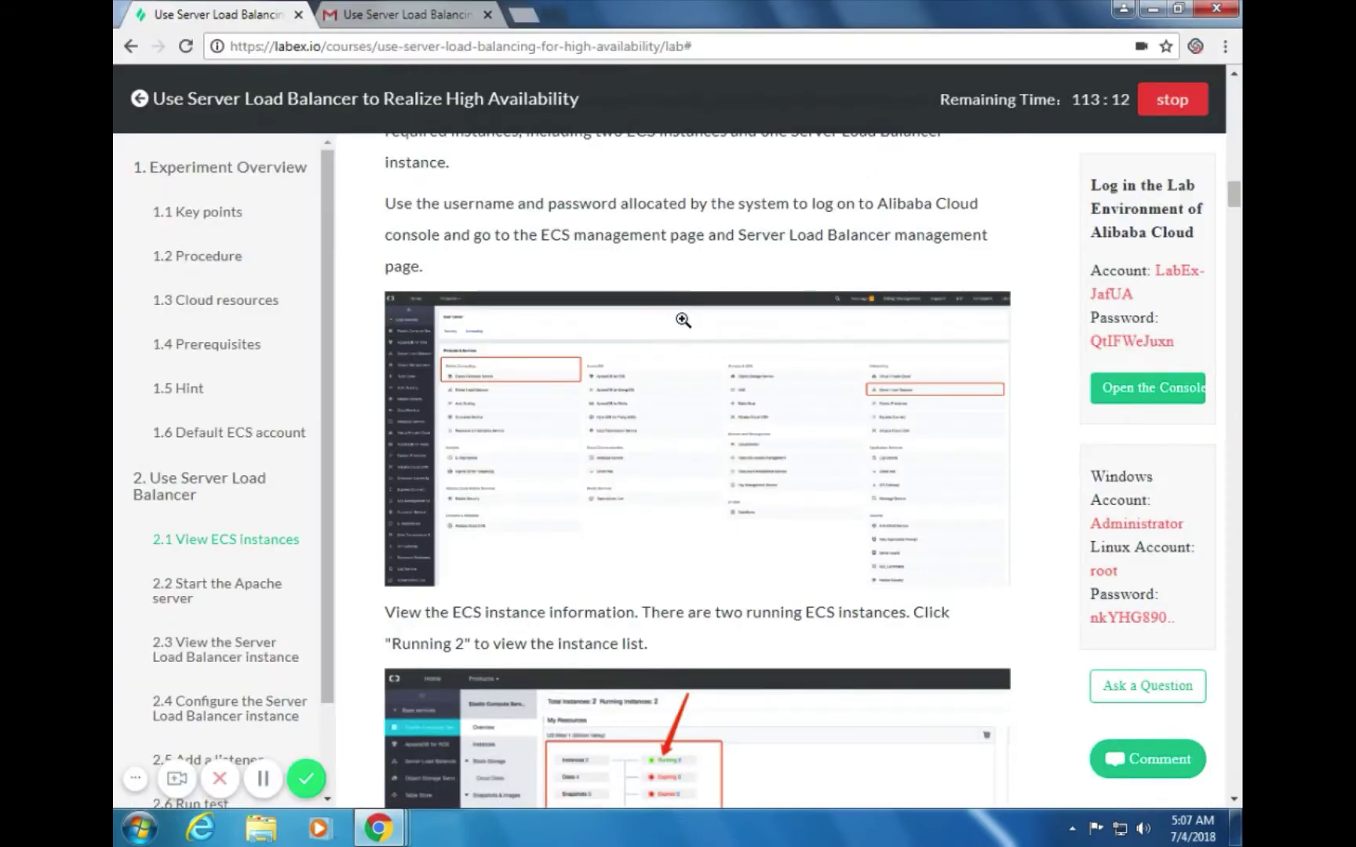
scroll(682, 323, "down", 1)
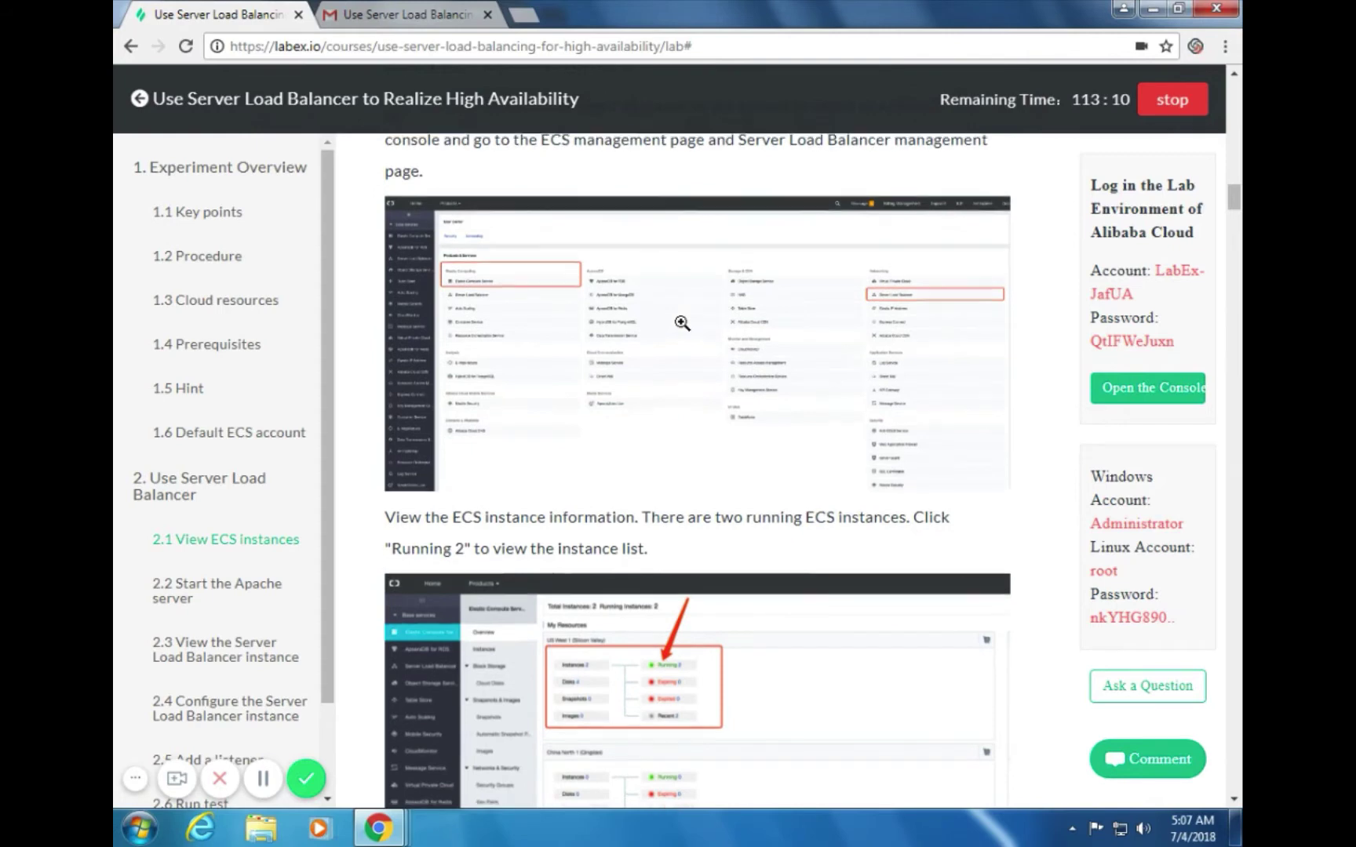
key("alt+Tab")
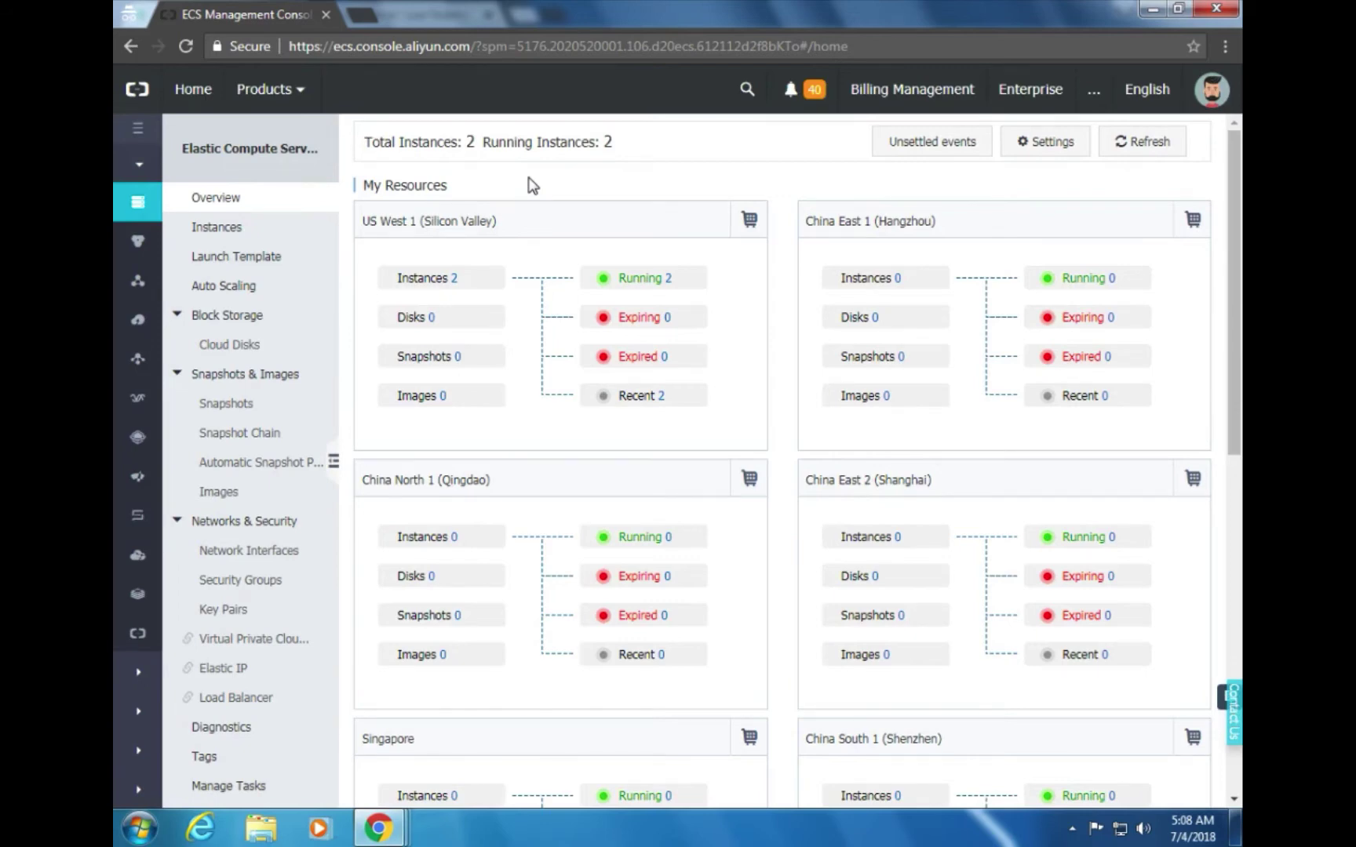
key("alt+Tab")
scroll(569, 262, "down", 1)
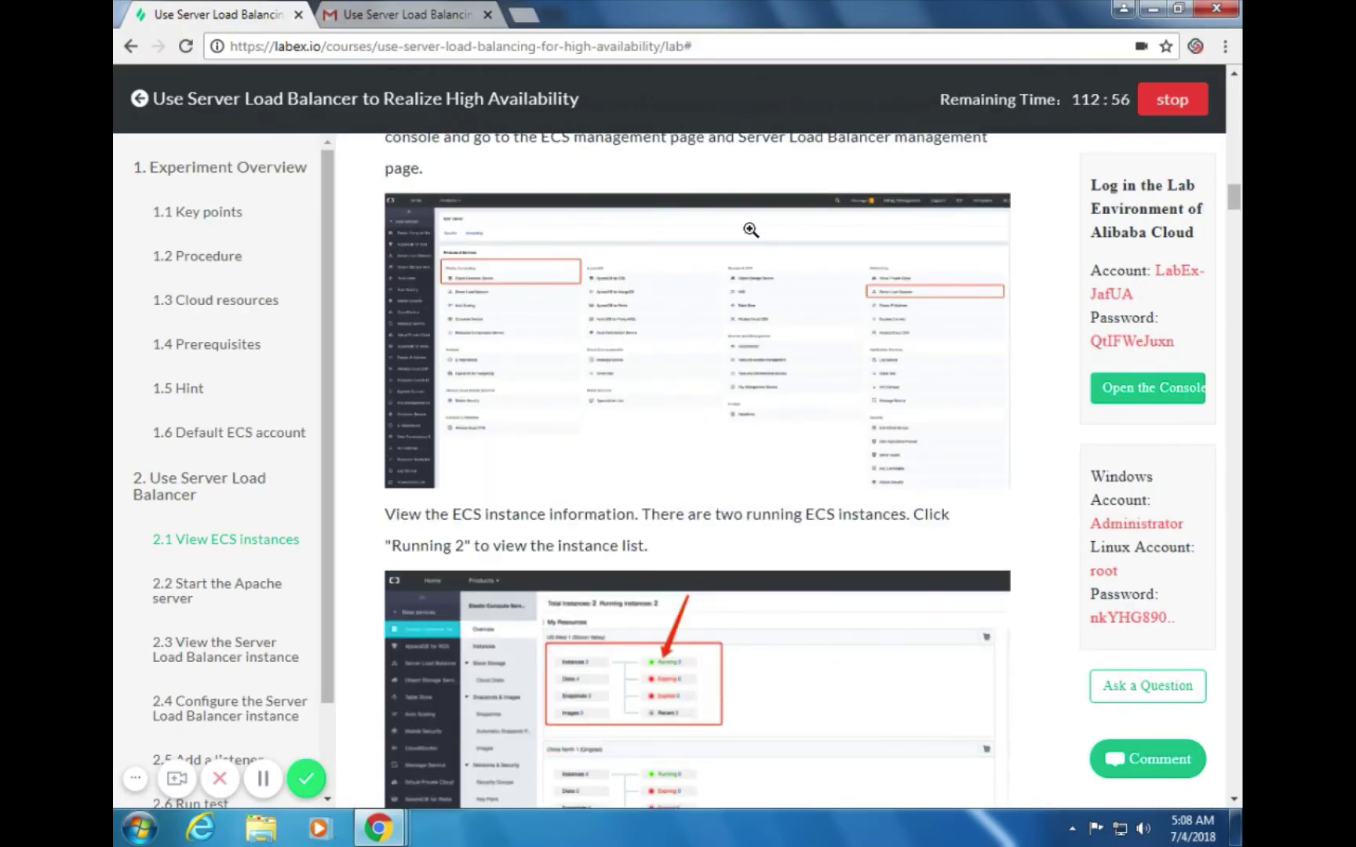
key("alt+Tab")
key("alt+Tab")
key("alt+Tab")
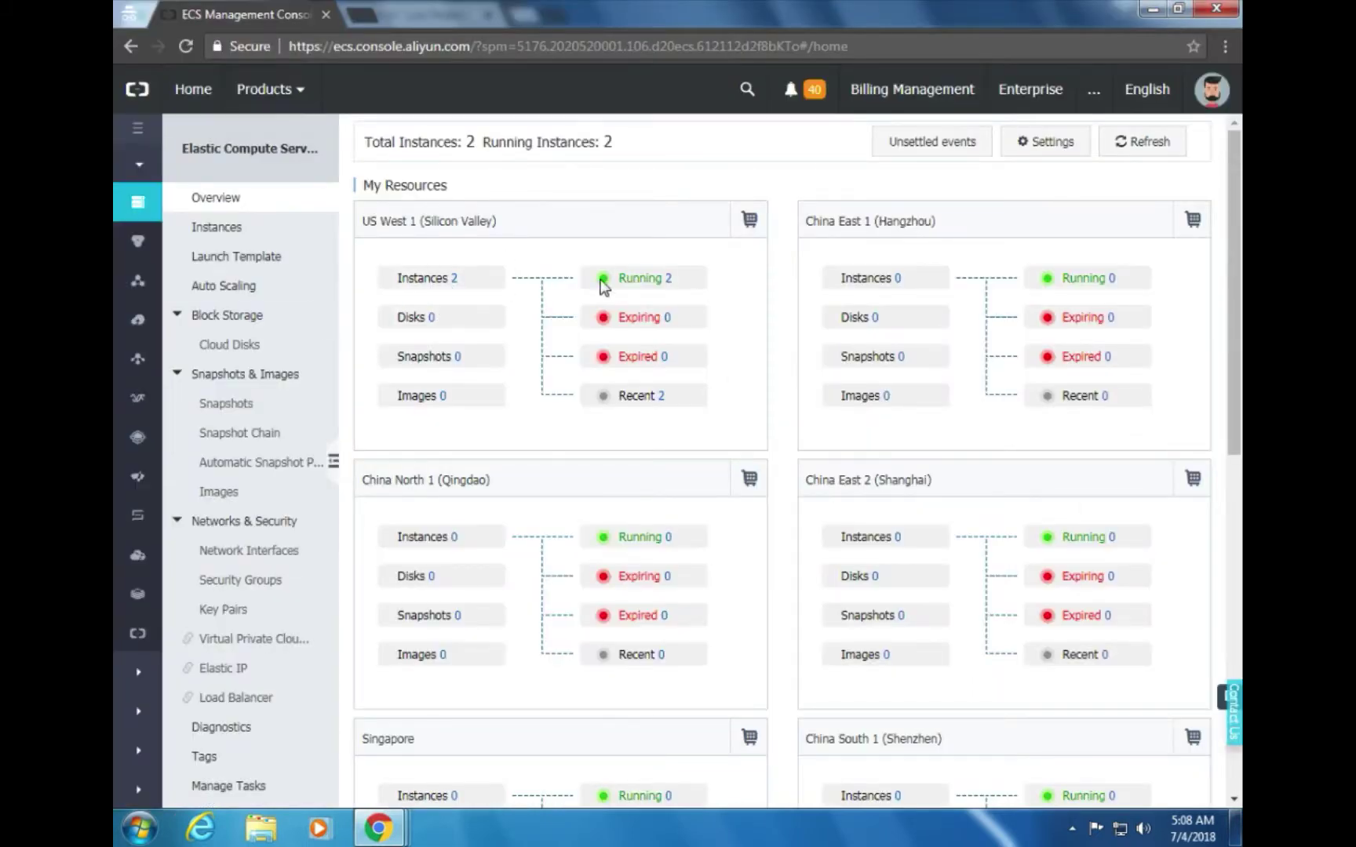
key("alt+Tab")
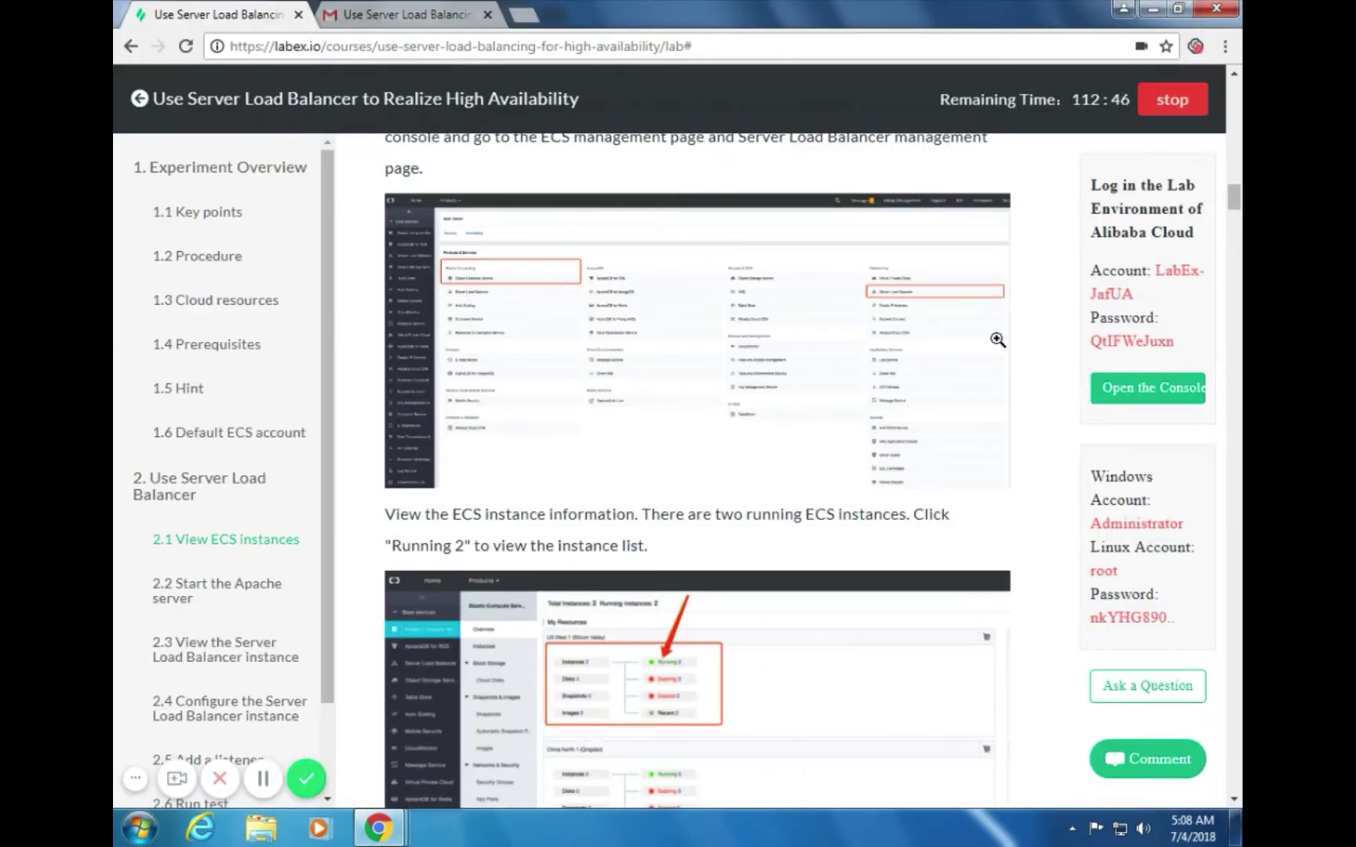
key("alt+Tab")
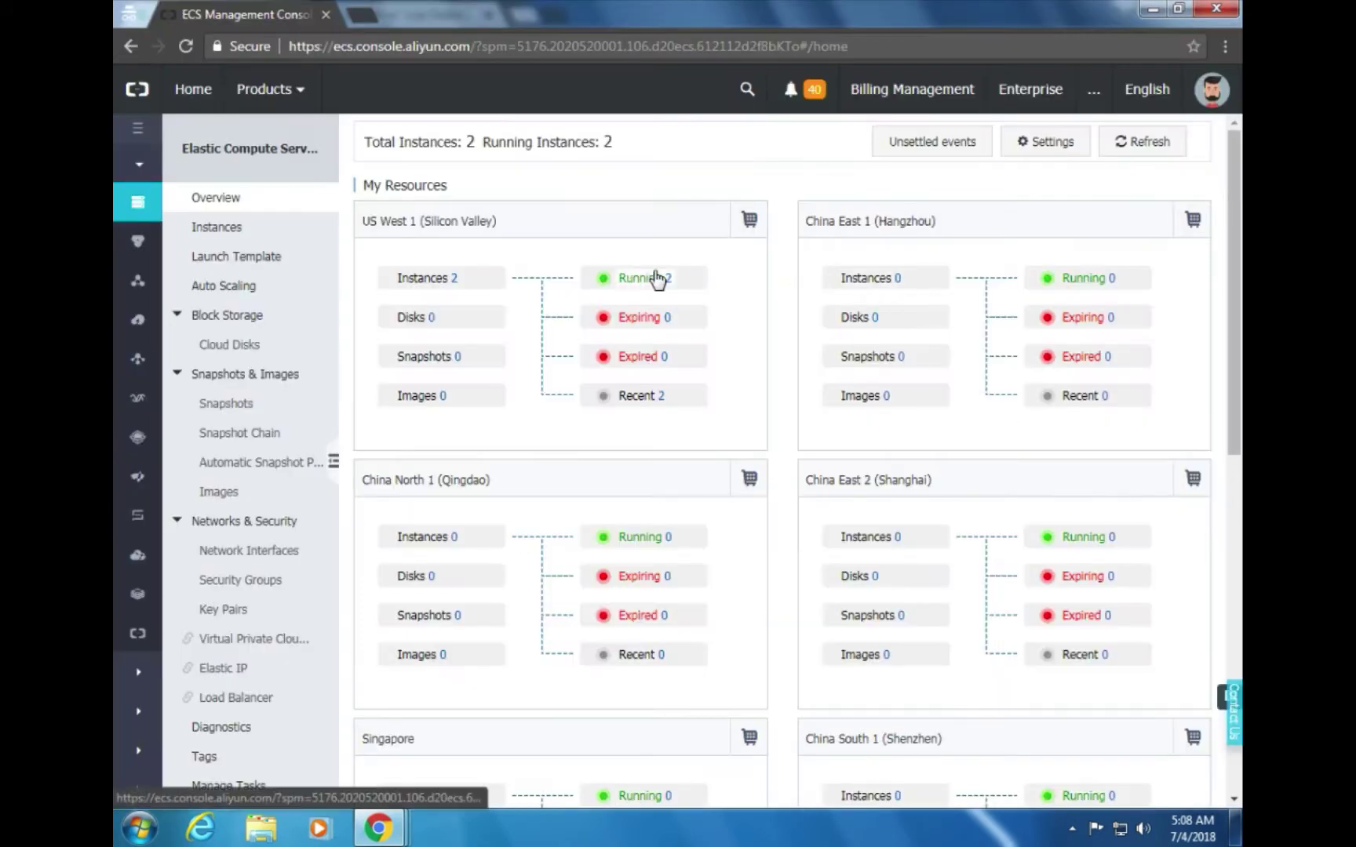
left_click(643, 279)
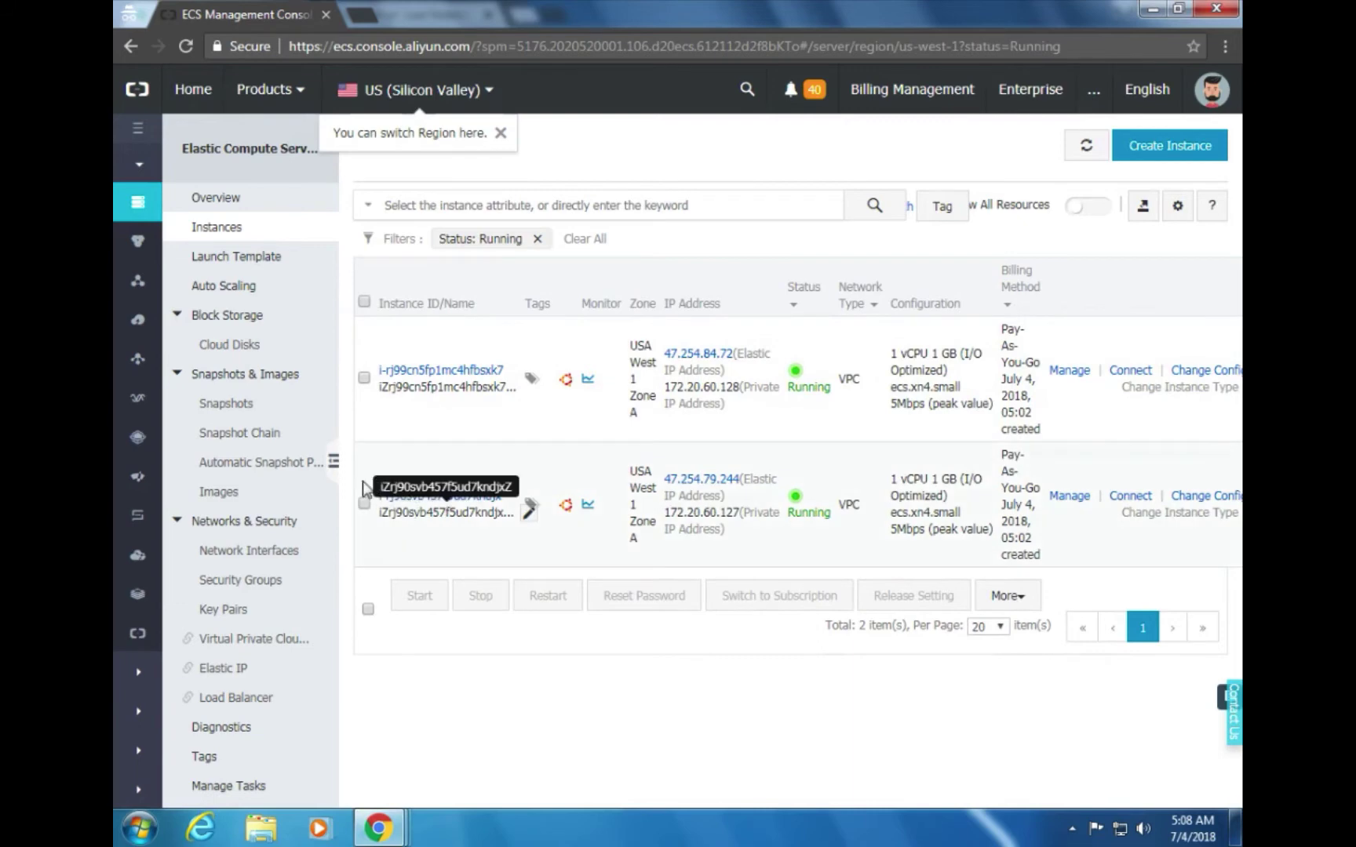
Widen the instance list and open Manage on the first running instance to see its details
left_click(333, 462)
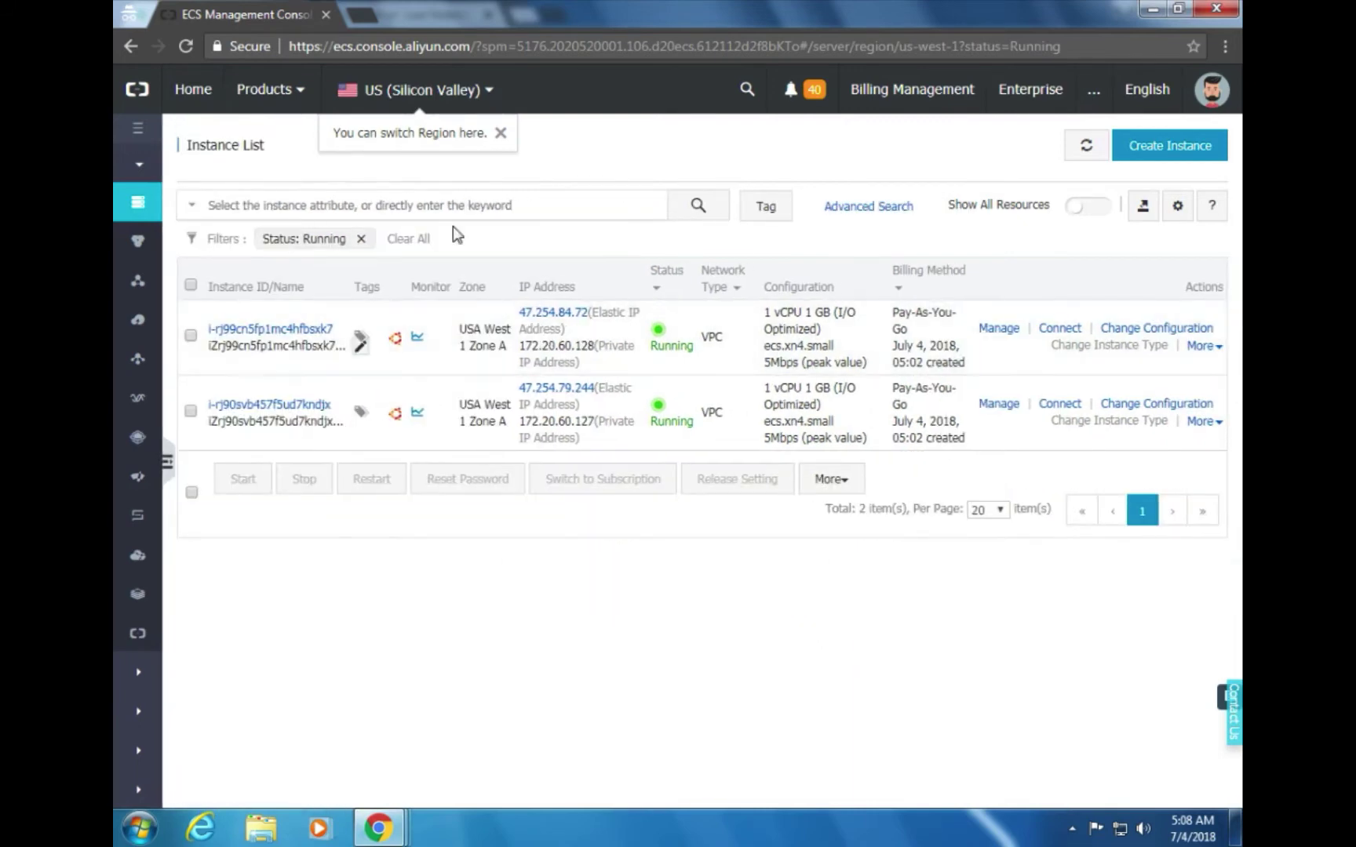
key("alt+Tab")
scroll(765, 530, "down", 2)
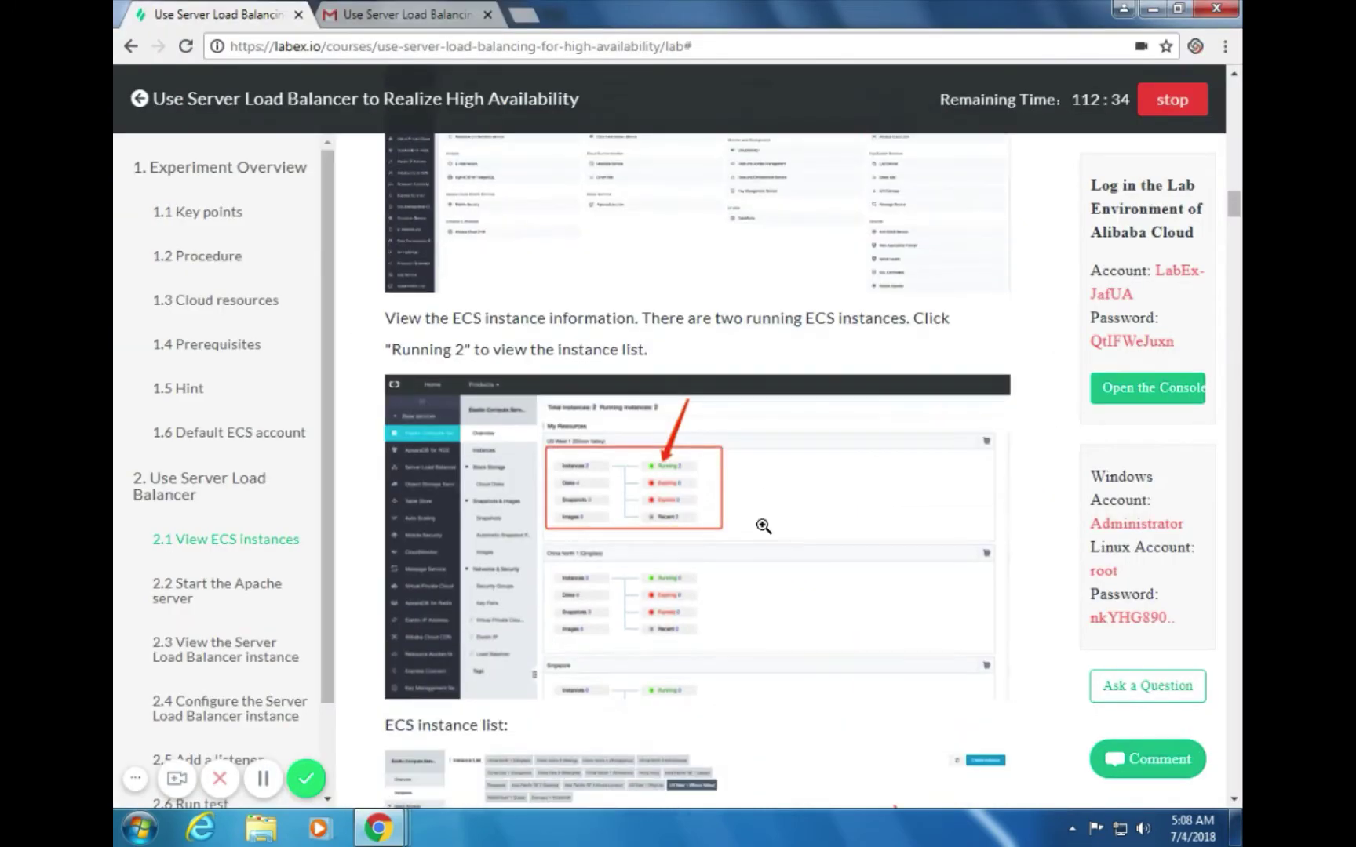
key("alt+Tab")
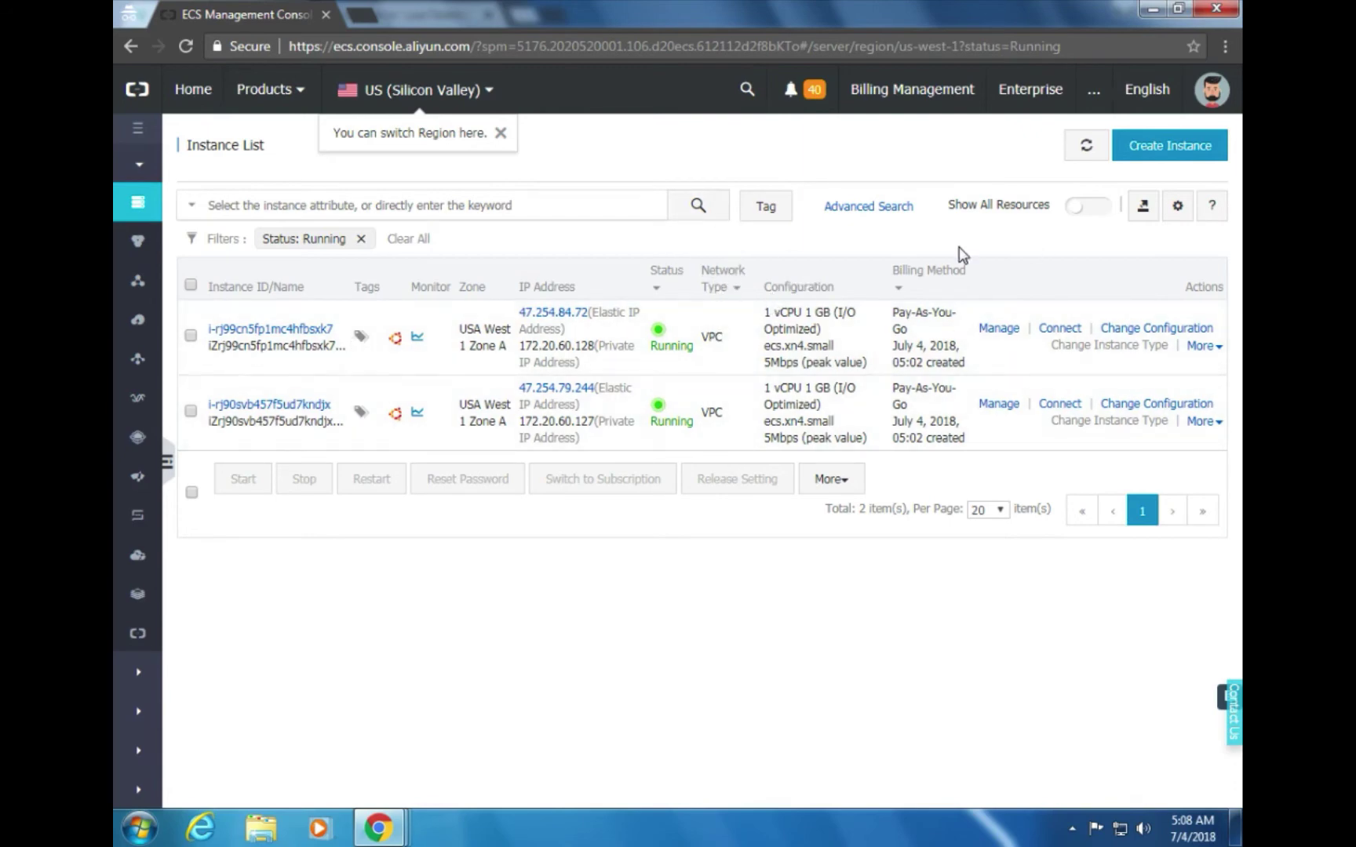
key("alt+Tab")
scroll(878, 483, "down", 8)
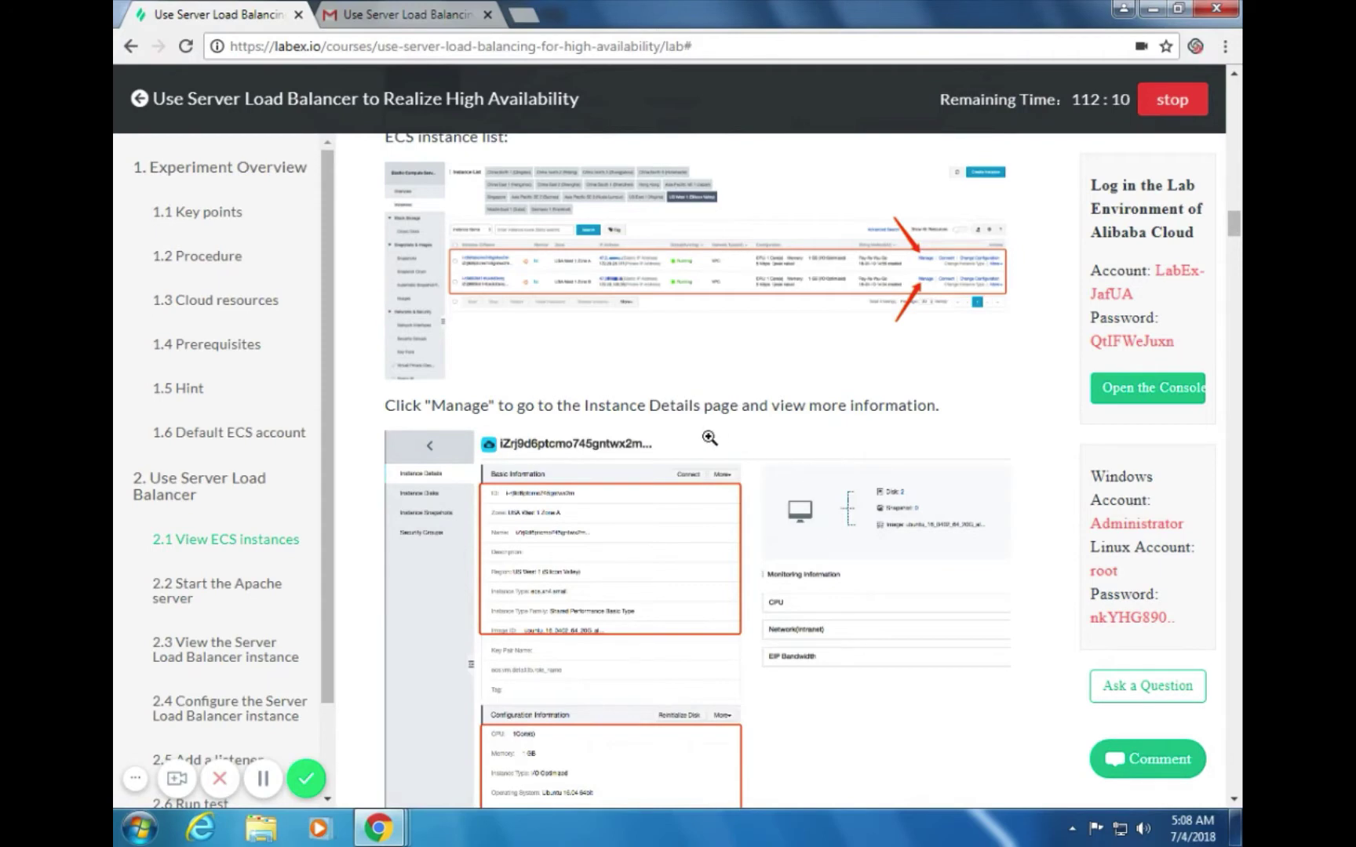
key("alt+Tab")
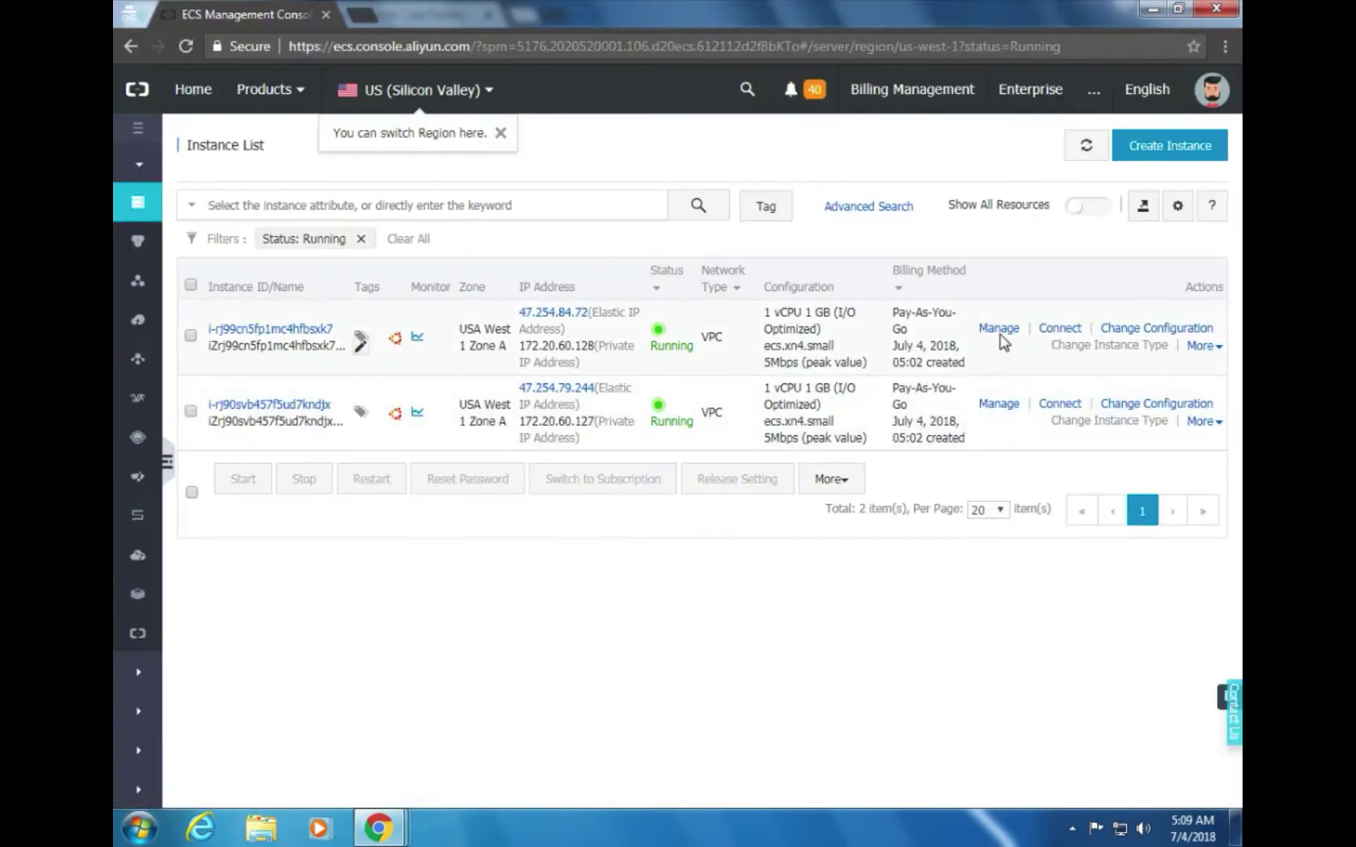
left_click(998, 329)
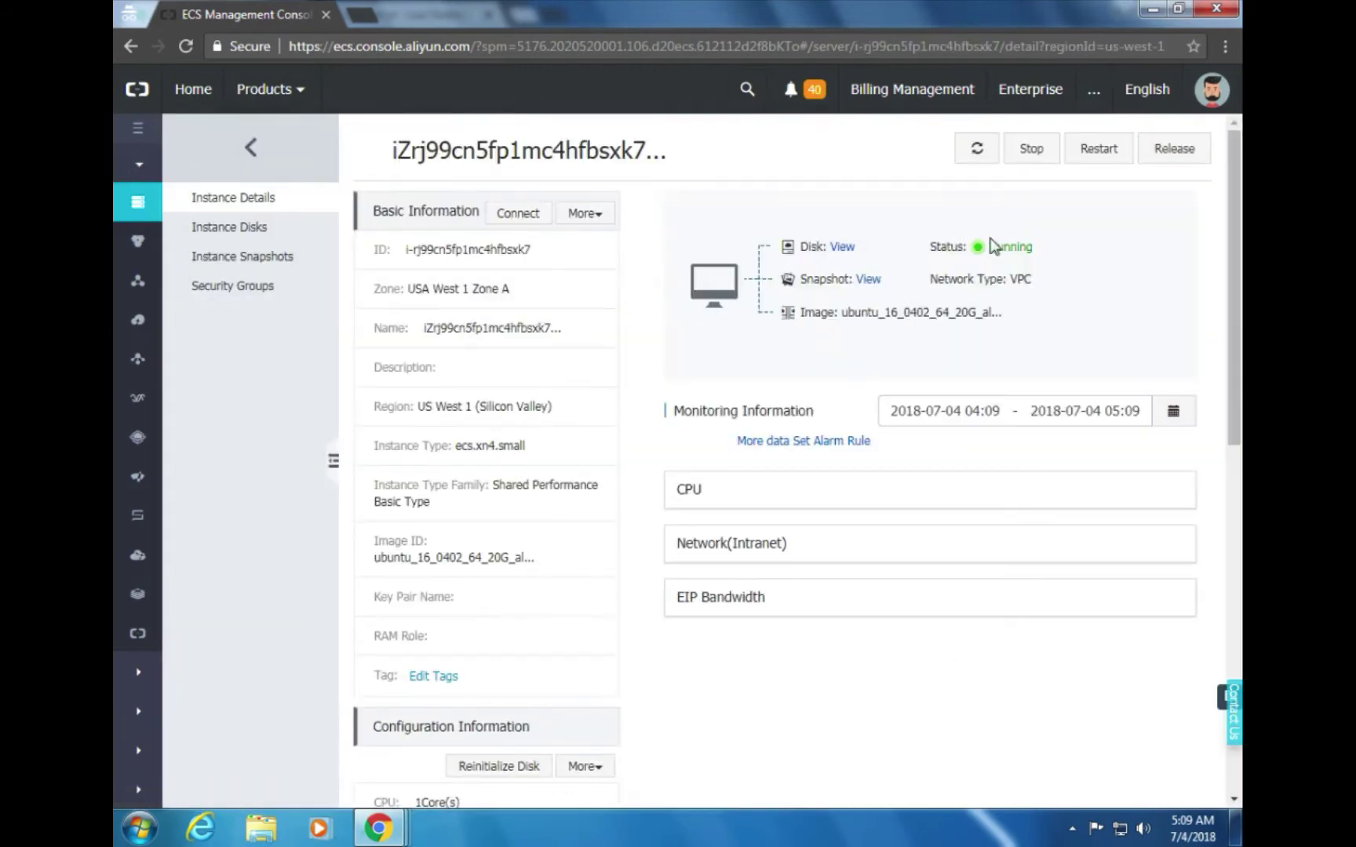
Review the instance's basic information and the lab guide's connection instructions
scroll(635, 385, "down", 1)
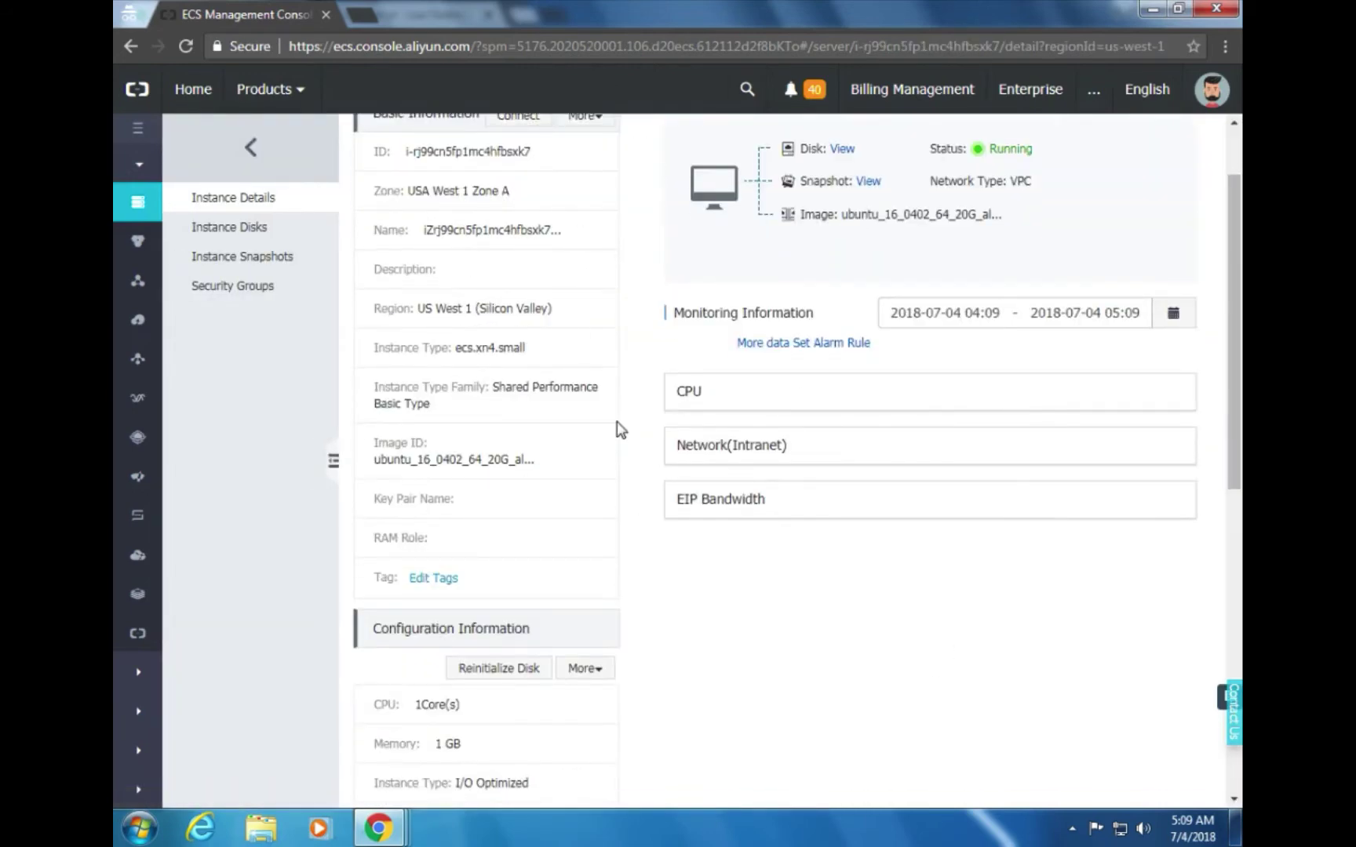
scroll(628, 471, "down", 3)
scroll(660, 539, "up", 3)
scroll(558, 502, "down", 5)
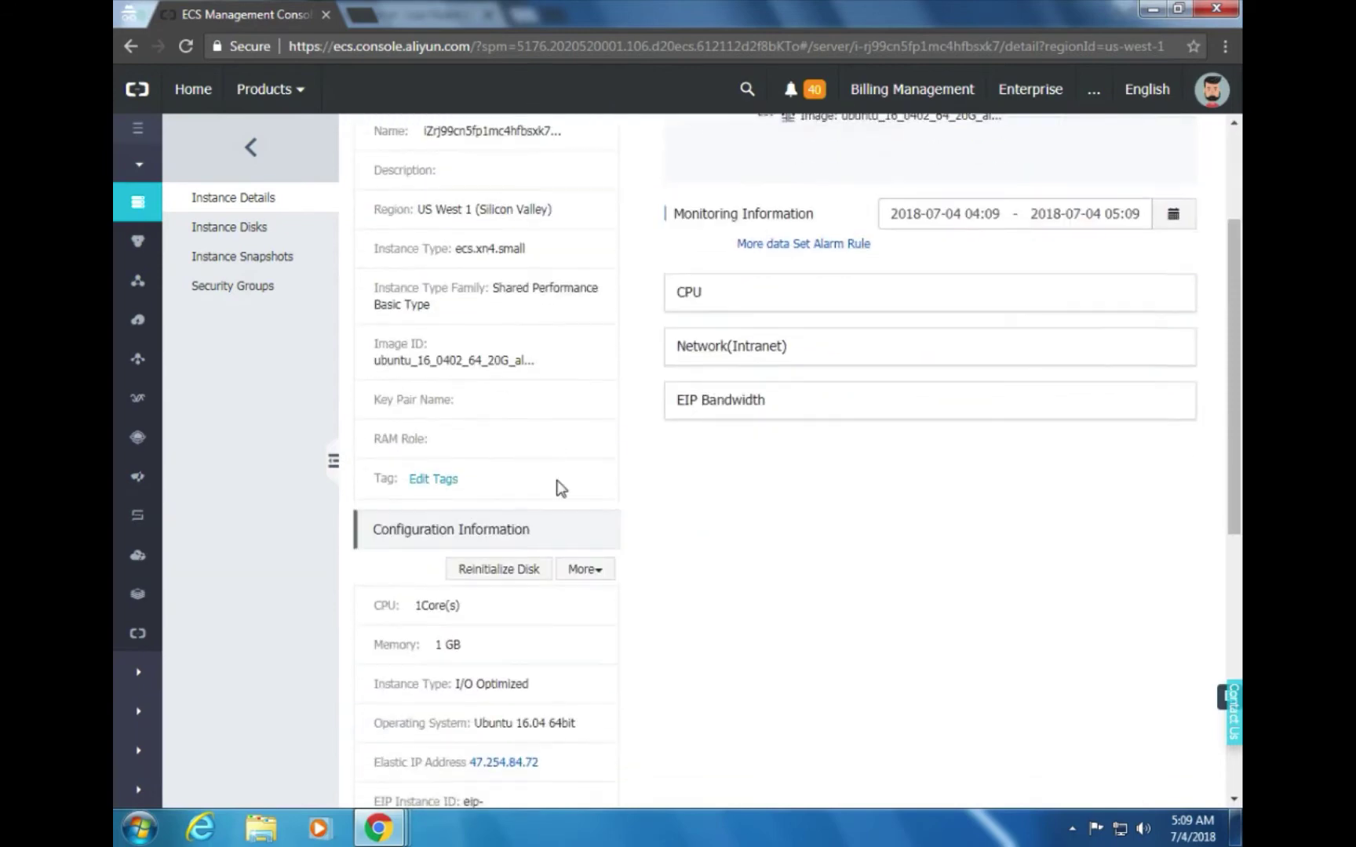
scroll(733, 510, "up", 4)
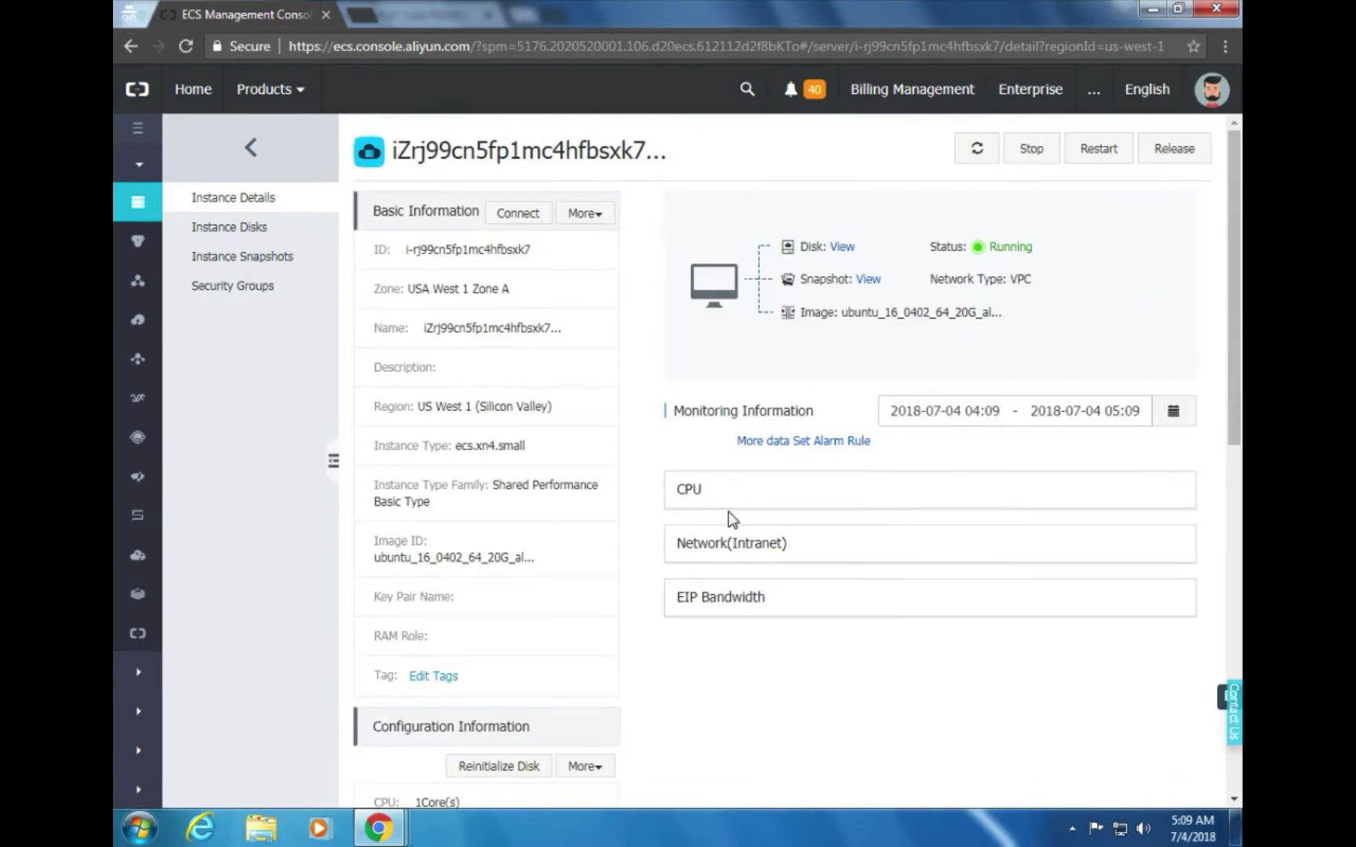
scroll(727, 512, "down", 10)
scroll(728, 512, "up", 10)
key("alt+Tab")
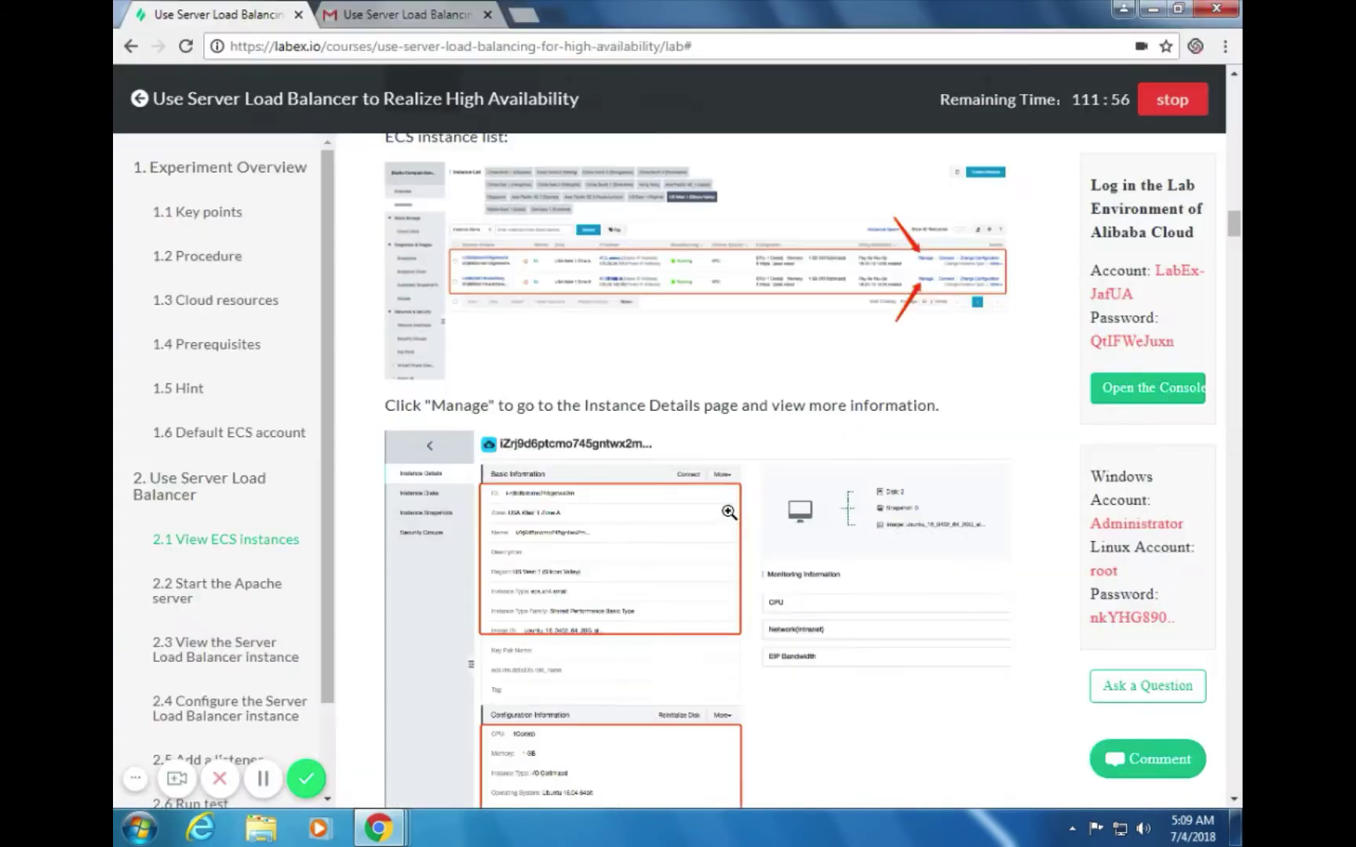
scroll(808, 536, "down", 3)
scroll(808, 536, "down", 10)
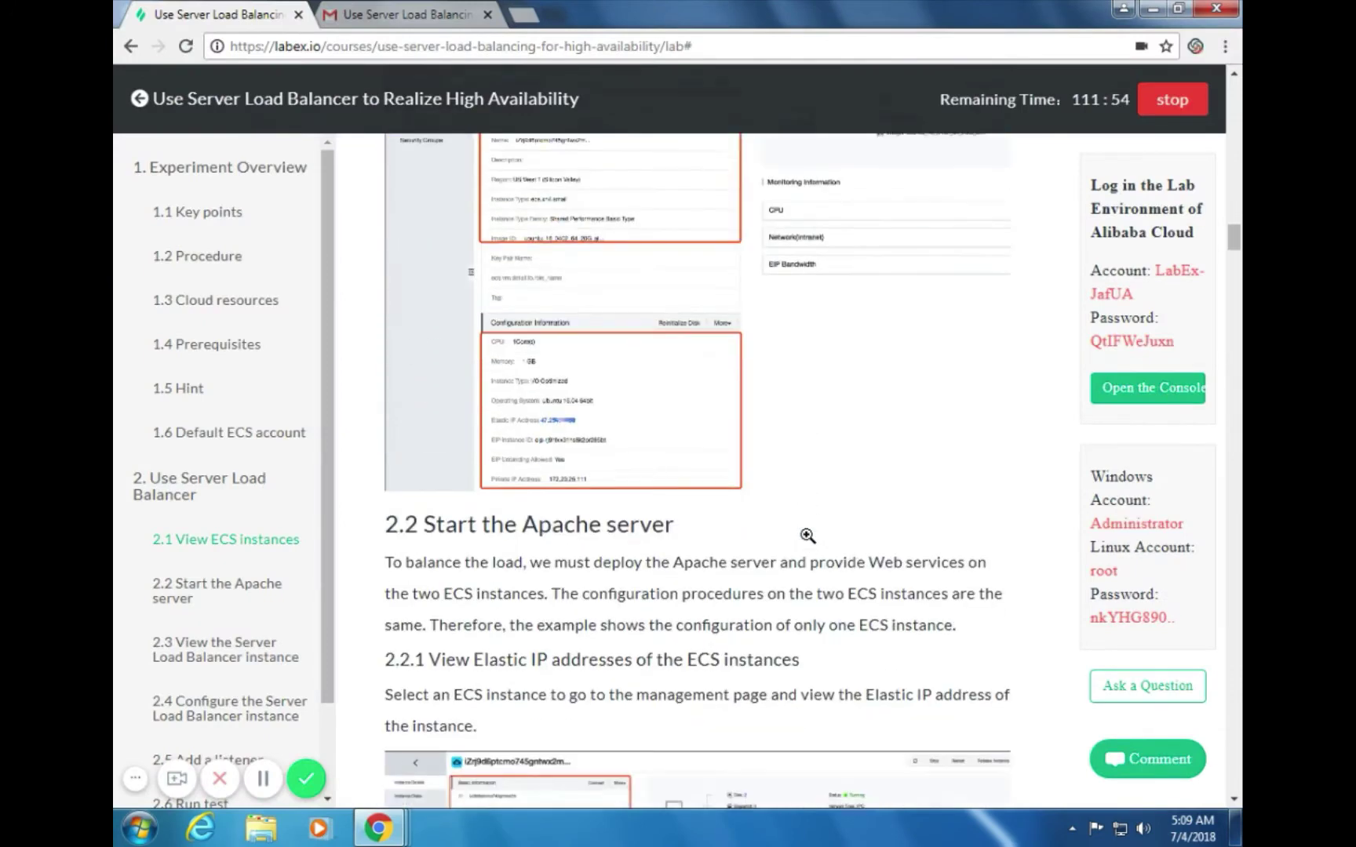
scroll(806, 537, "down", 4)
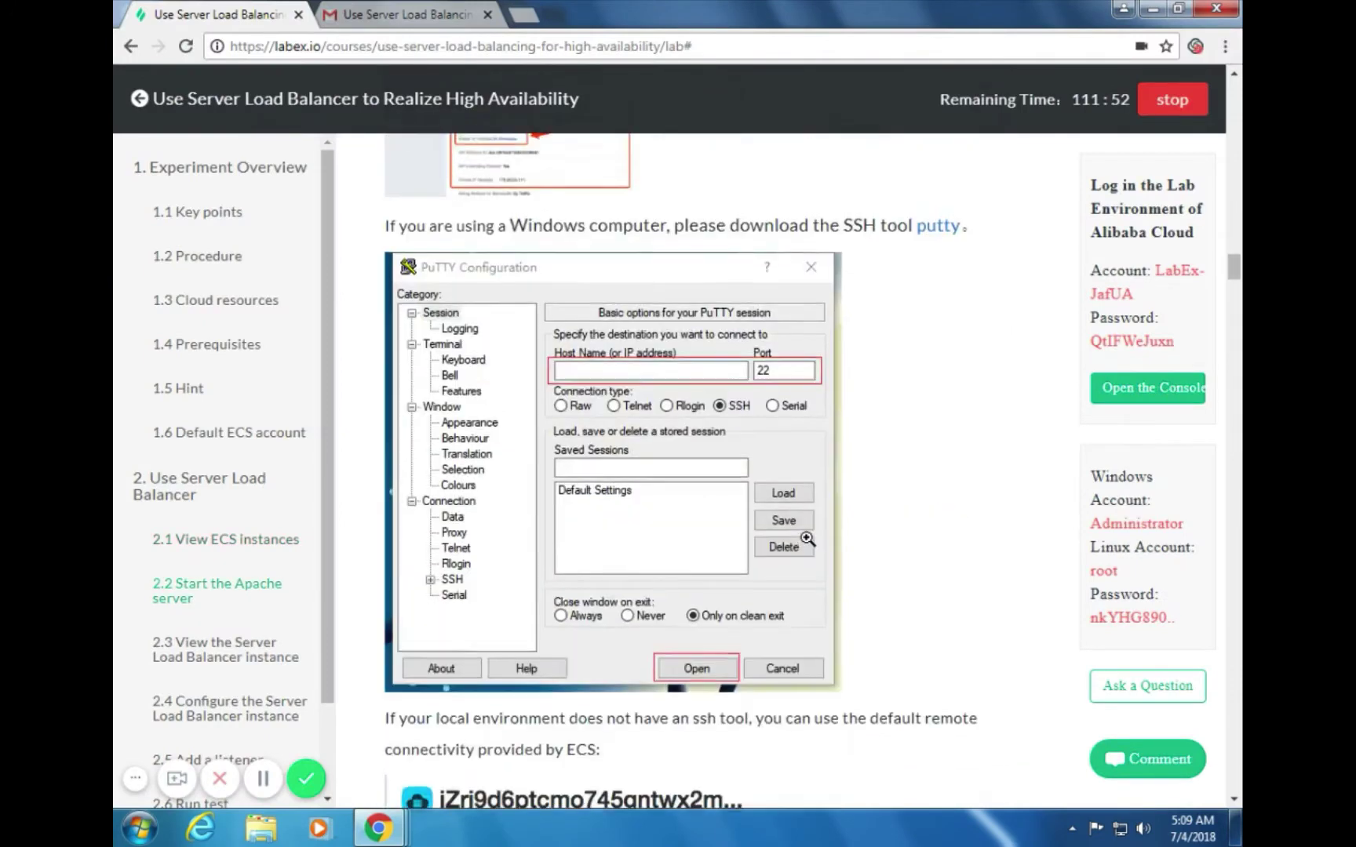
scroll(797, 538, "up", 10)
scroll(787, 540, "down", 2)
scroll(787, 541, "down", 4)
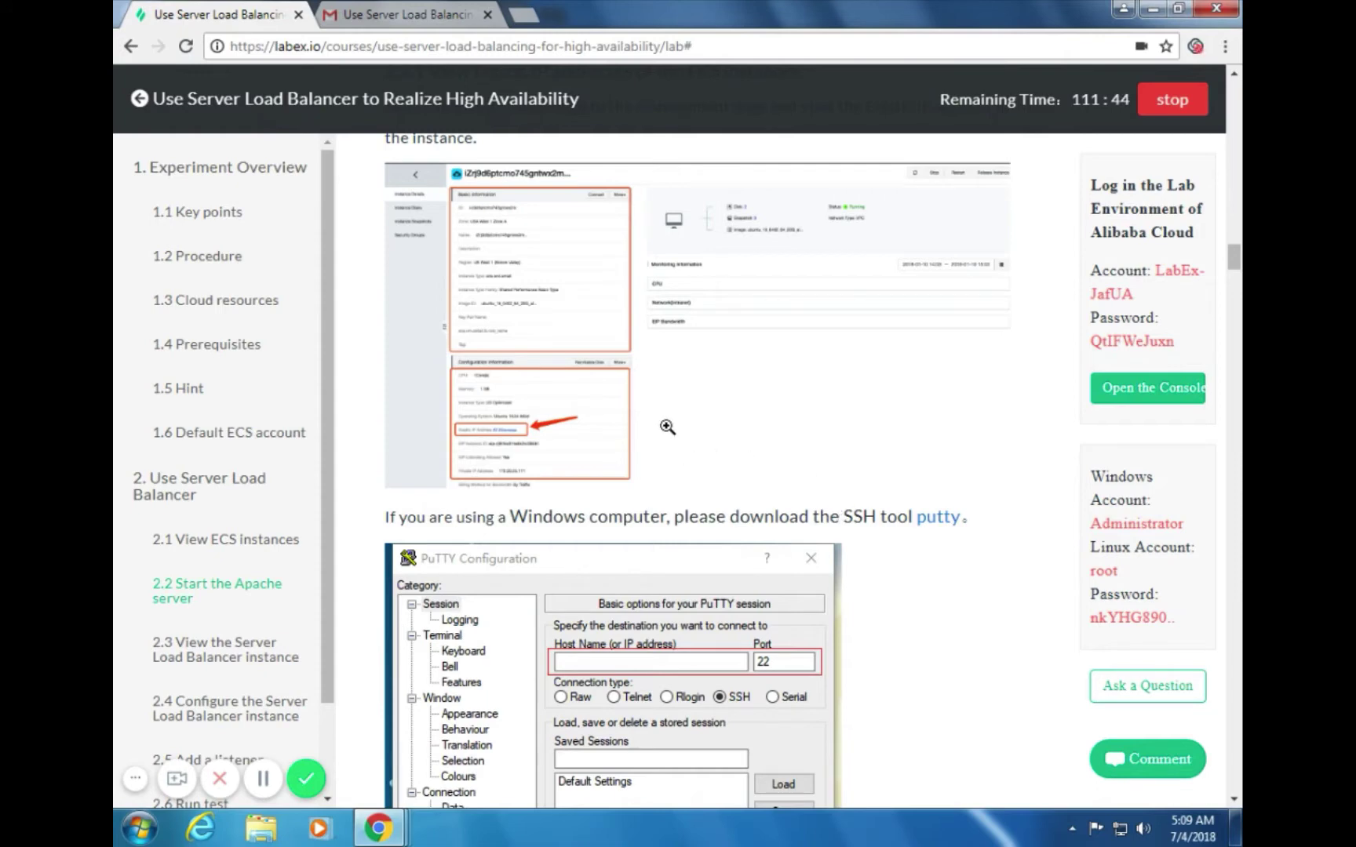
scroll(660, 462, "down", 3)
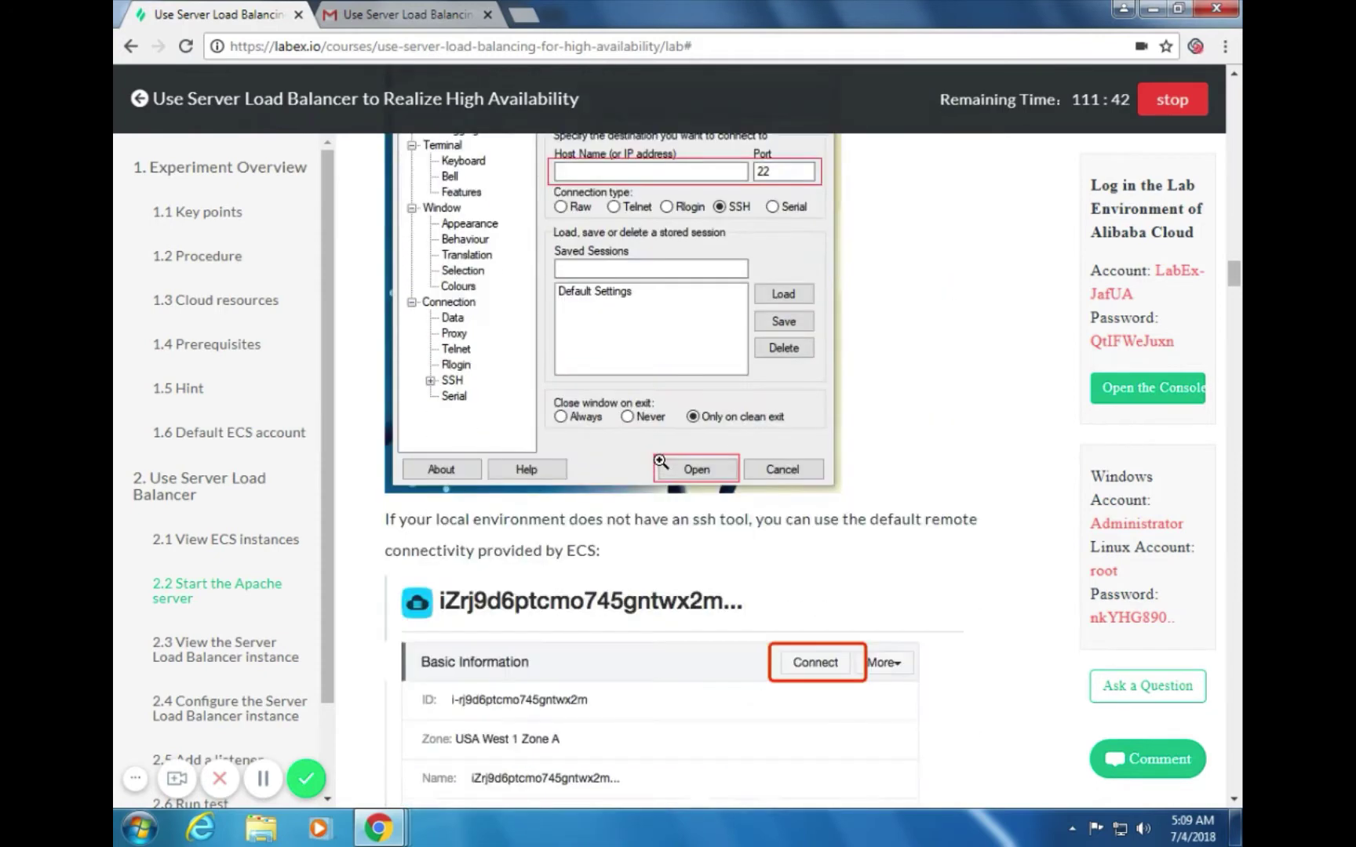
scroll(660, 466, "down", 1)
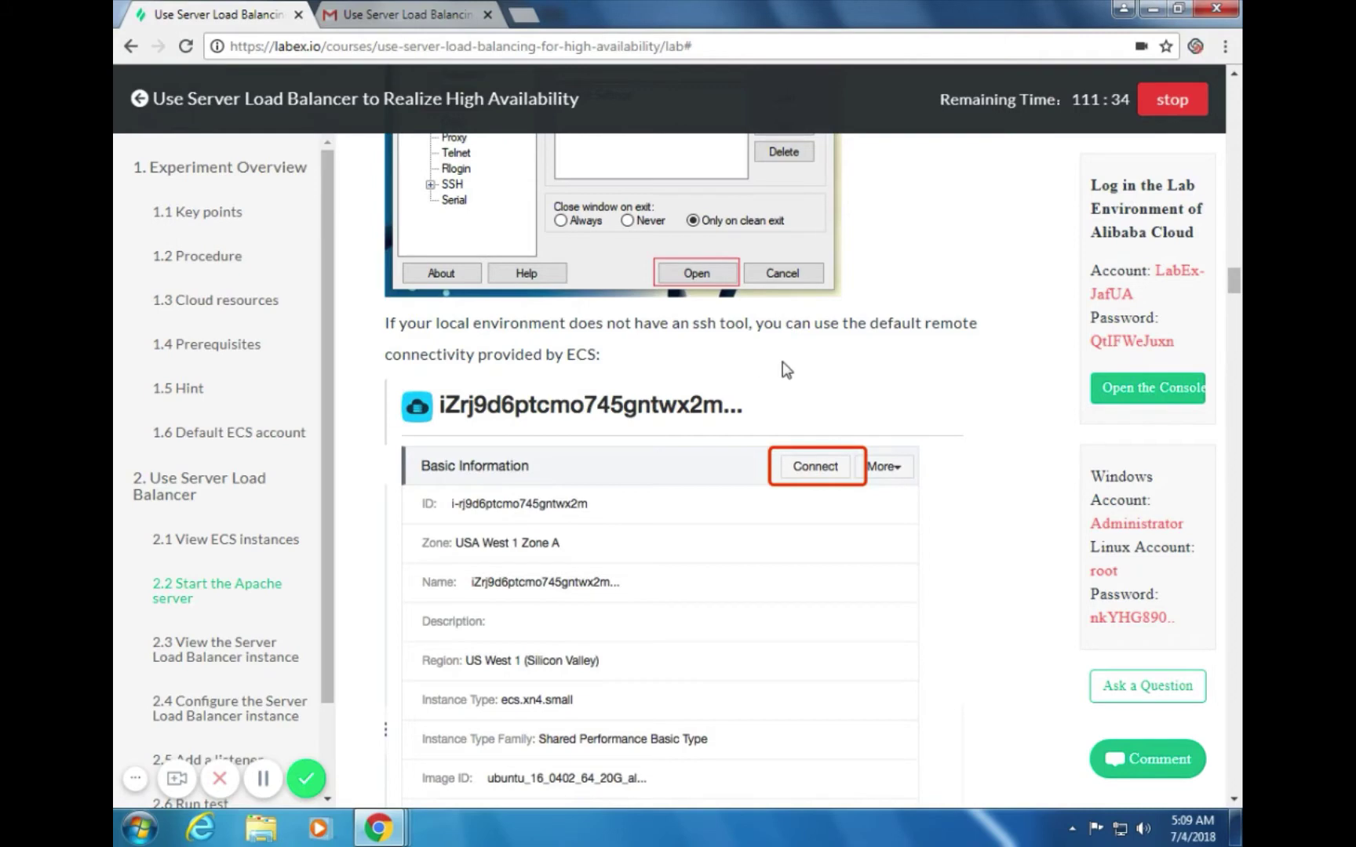
scroll(757, 388, "down", 2)
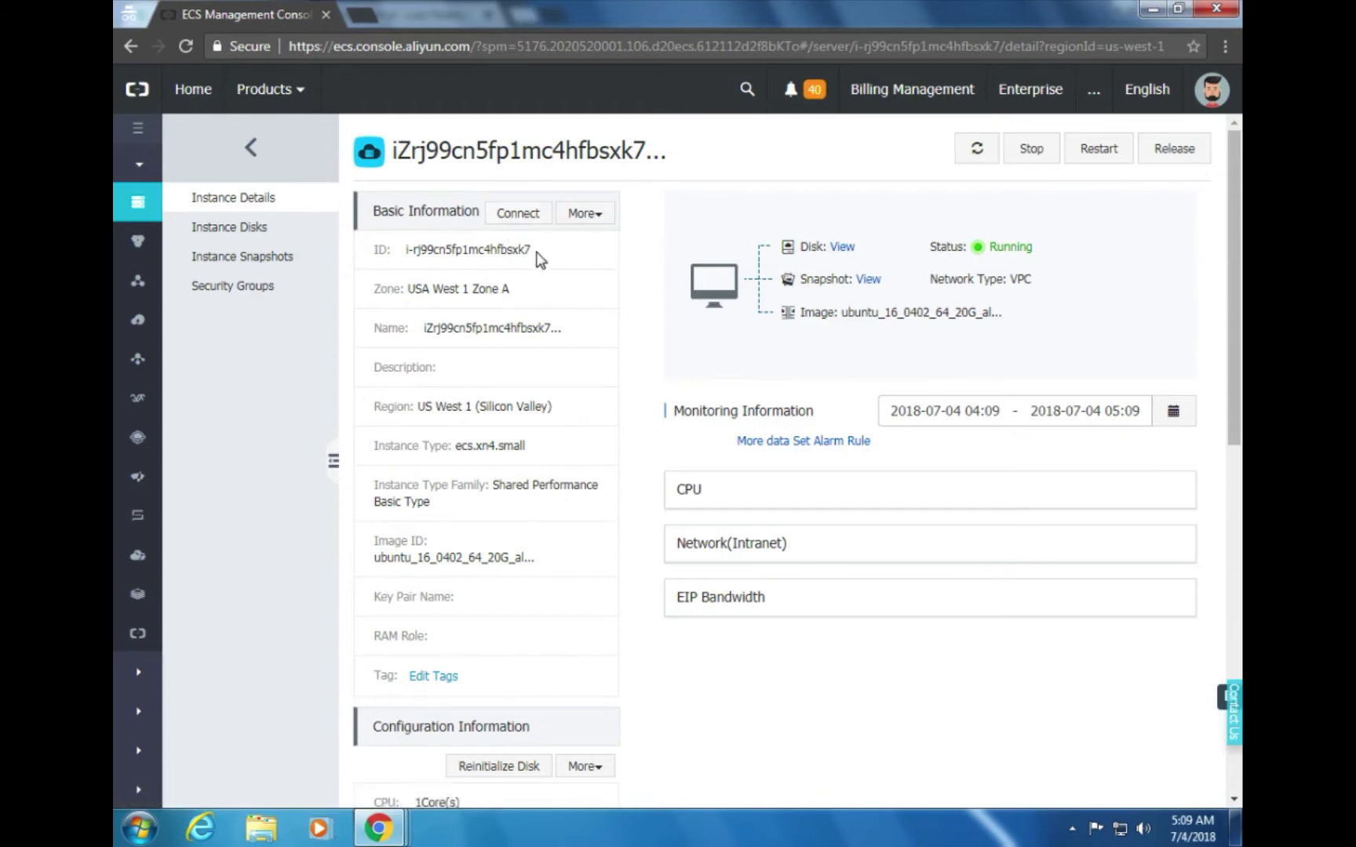
Connect from Basic Information and bring up the Management Terminal's VNC password prompt
left_click(526, 217)
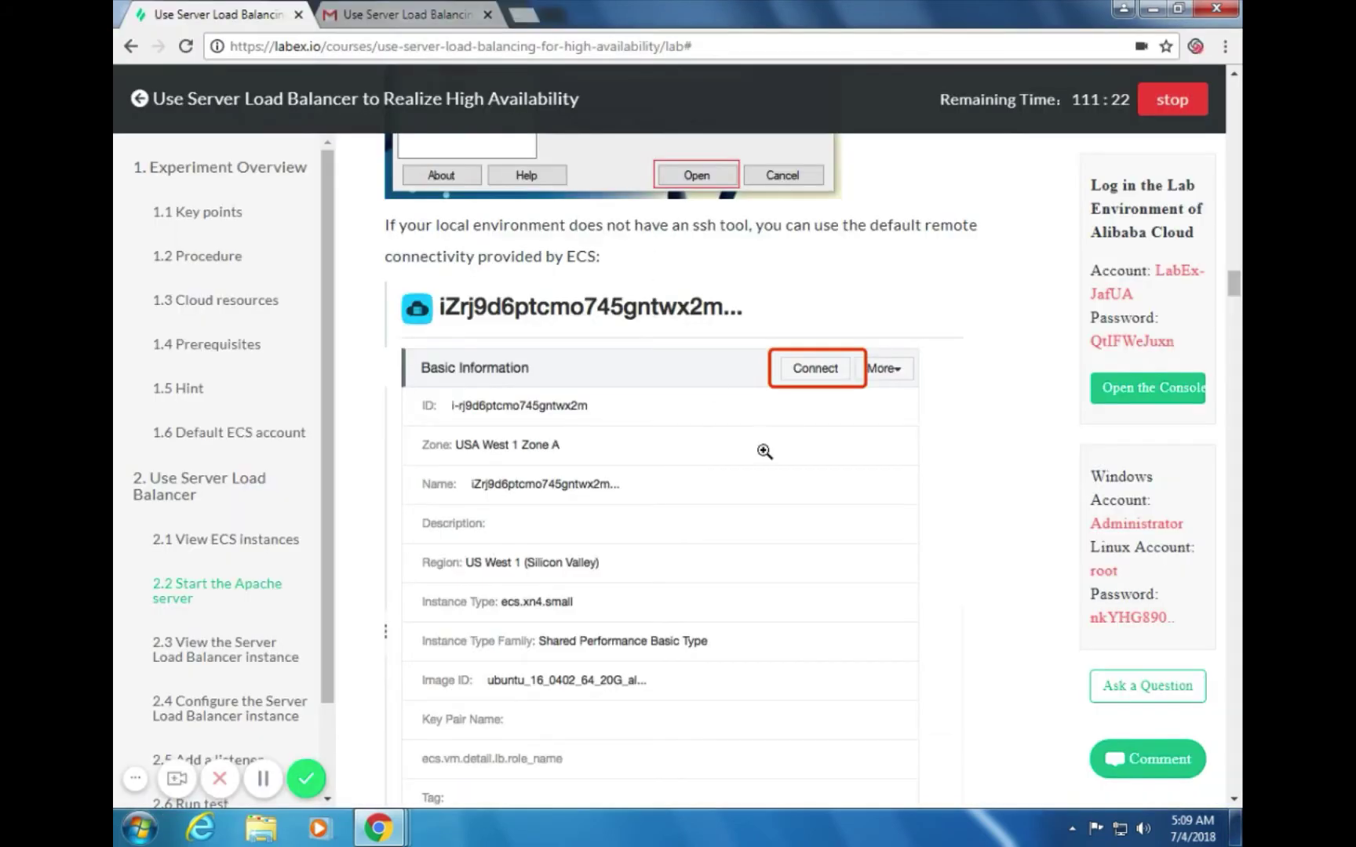
scroll(764, 452, "down", 8)
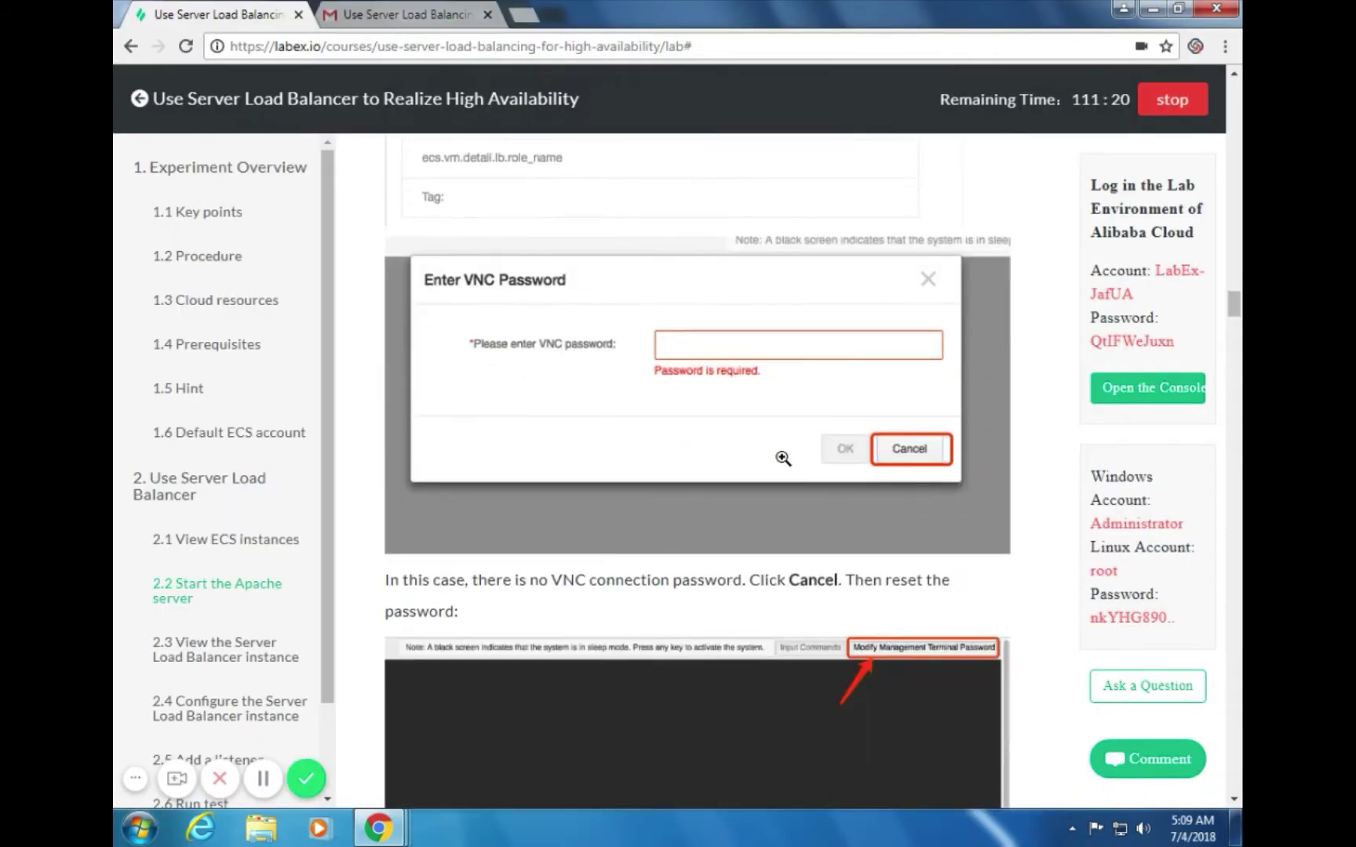
scroll(783, 458, "down", 1)
scroll(782, 459, "up", 10)
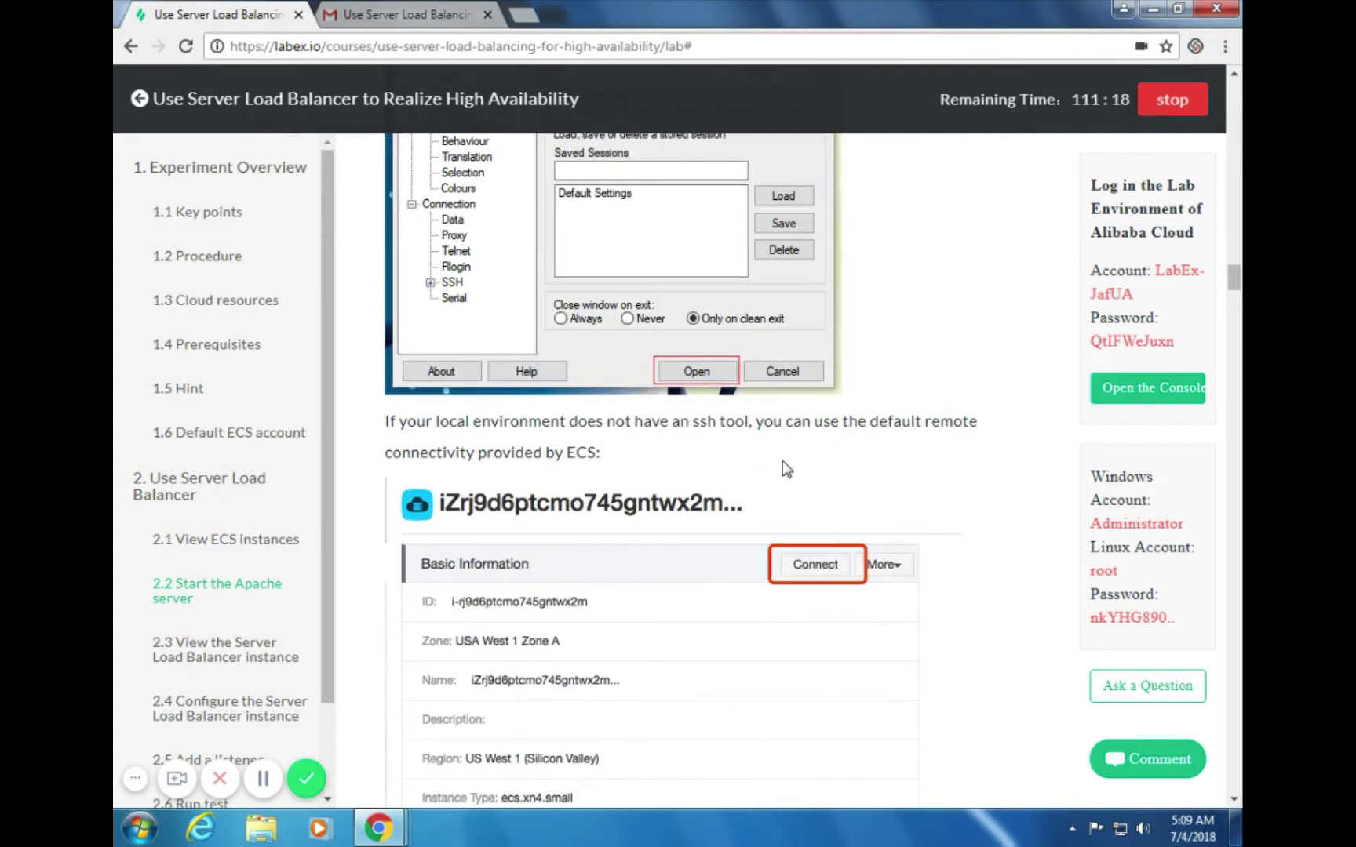
scroll(784, 463, "down", 5)
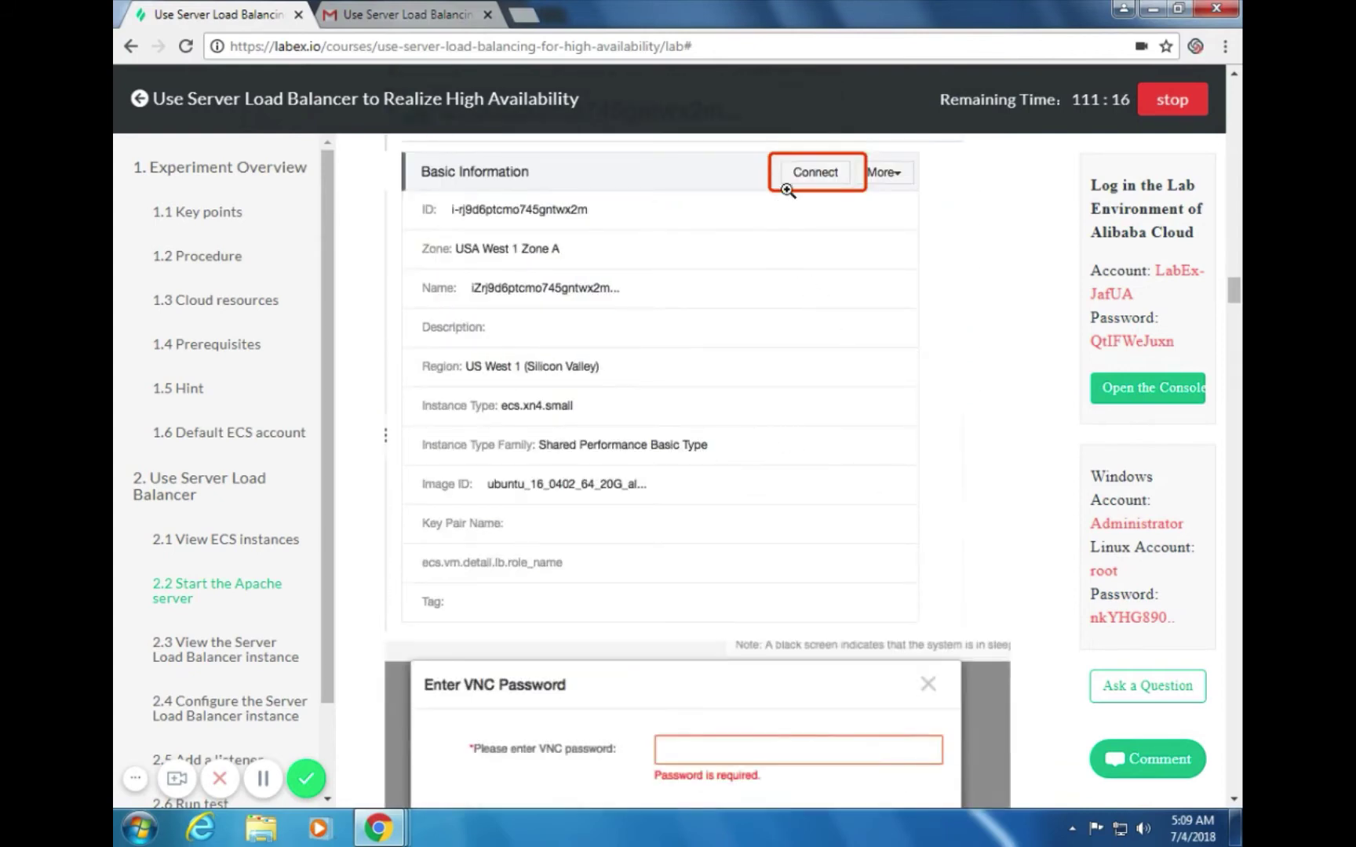
scroll(885, 365, "down", 3)
key("alt+Tab")
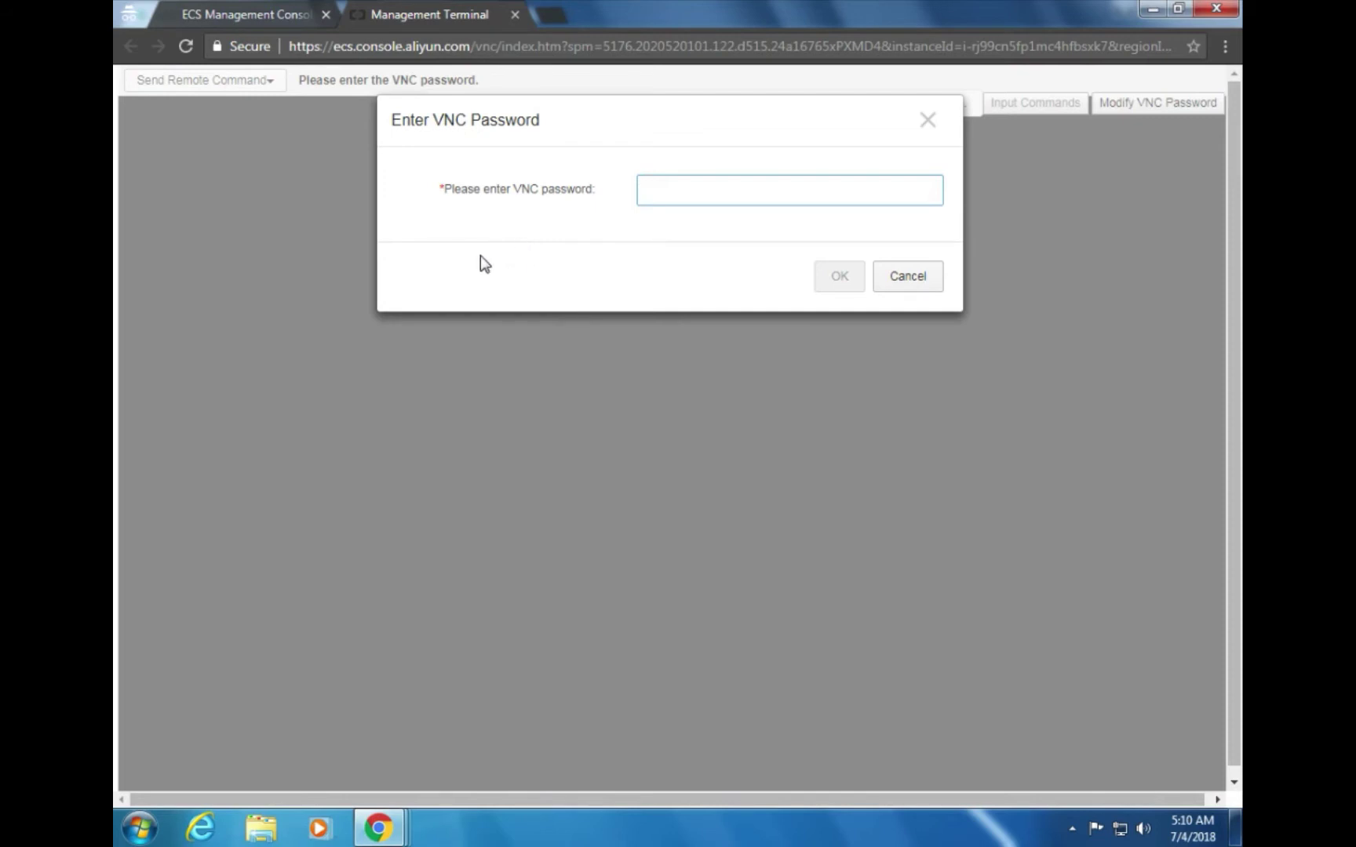
Cancel the VNC prompt and set a new six-character VNC password, entered and confirmed
left_click(925, 278)
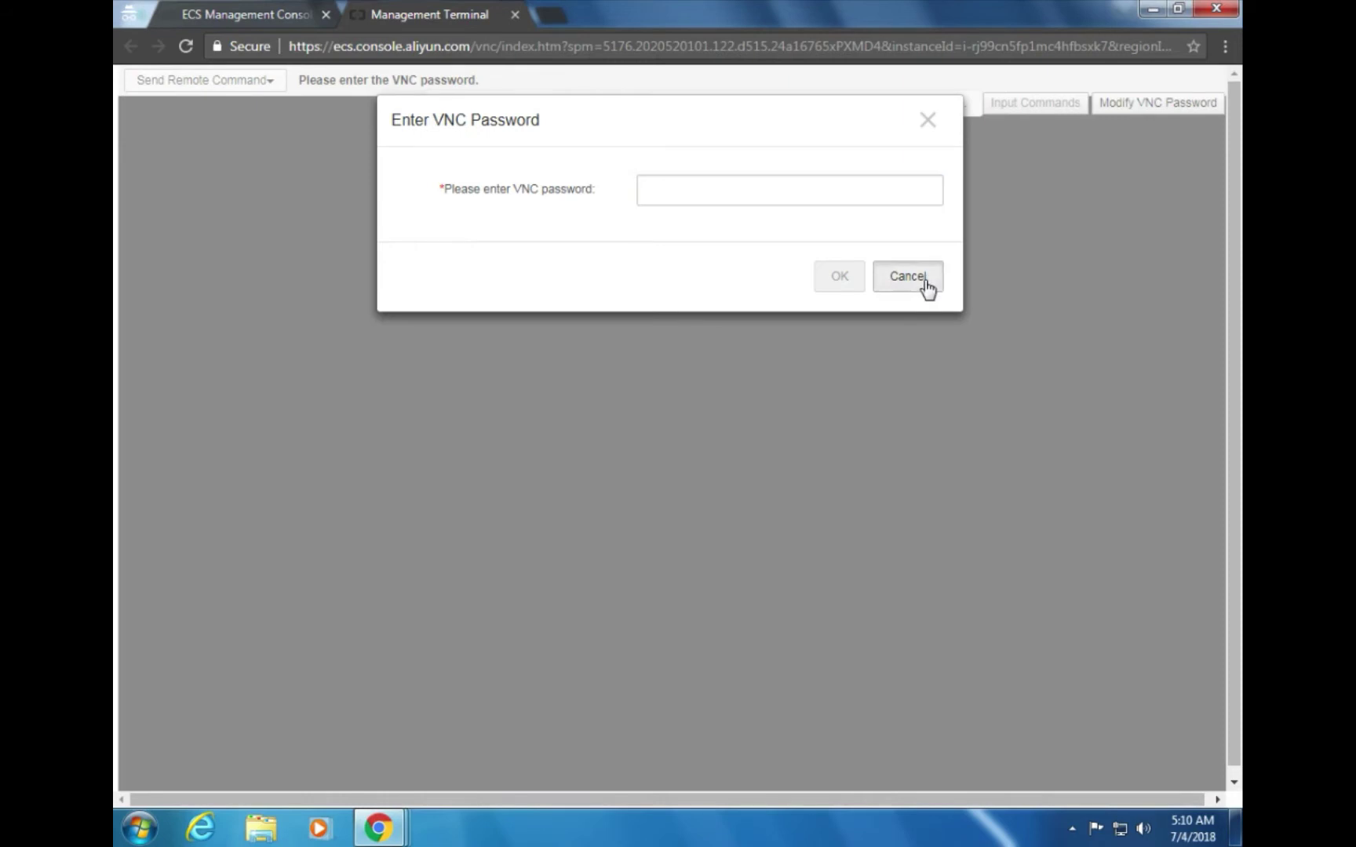
left_click(1156, 83)
left_click(599, 251)
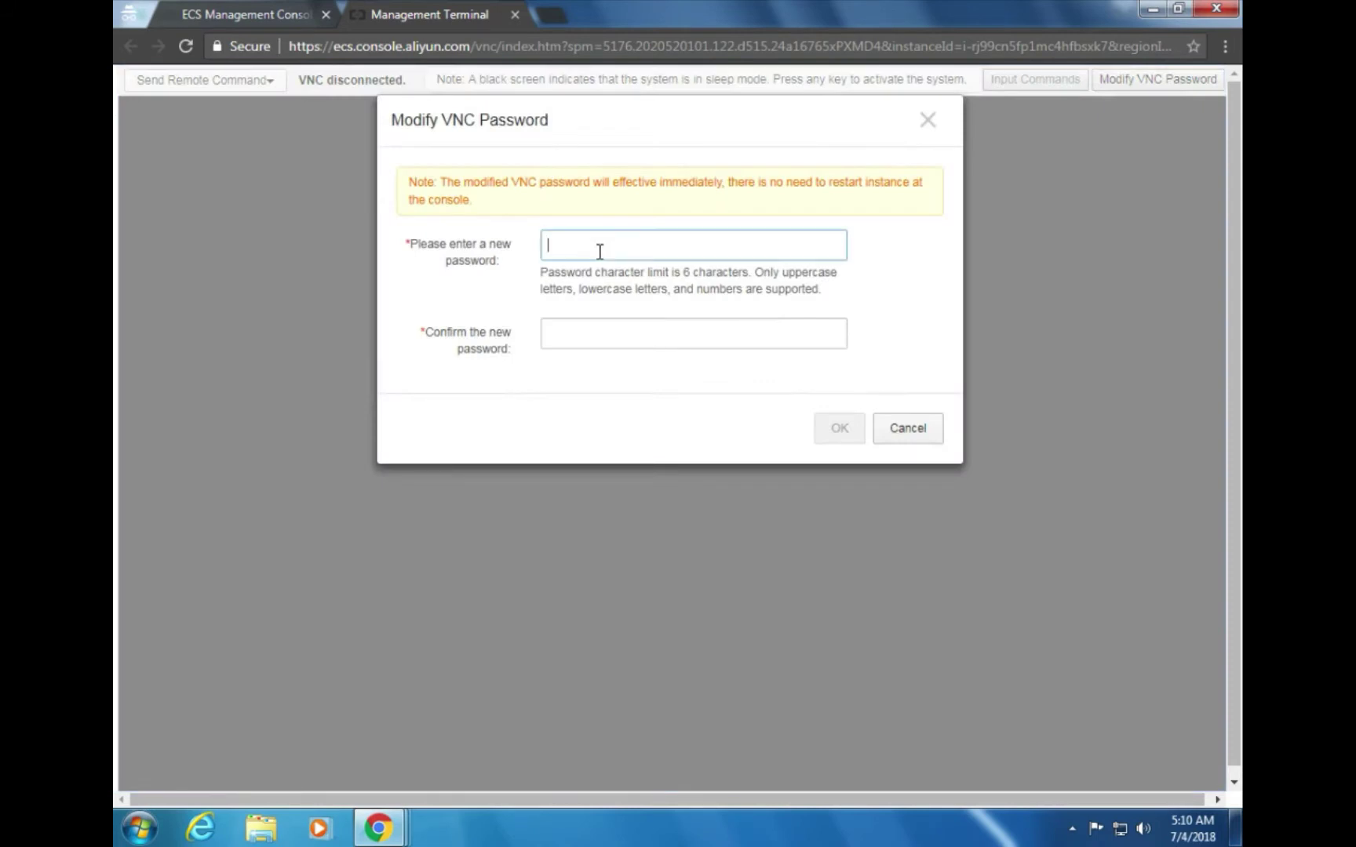
type("123")
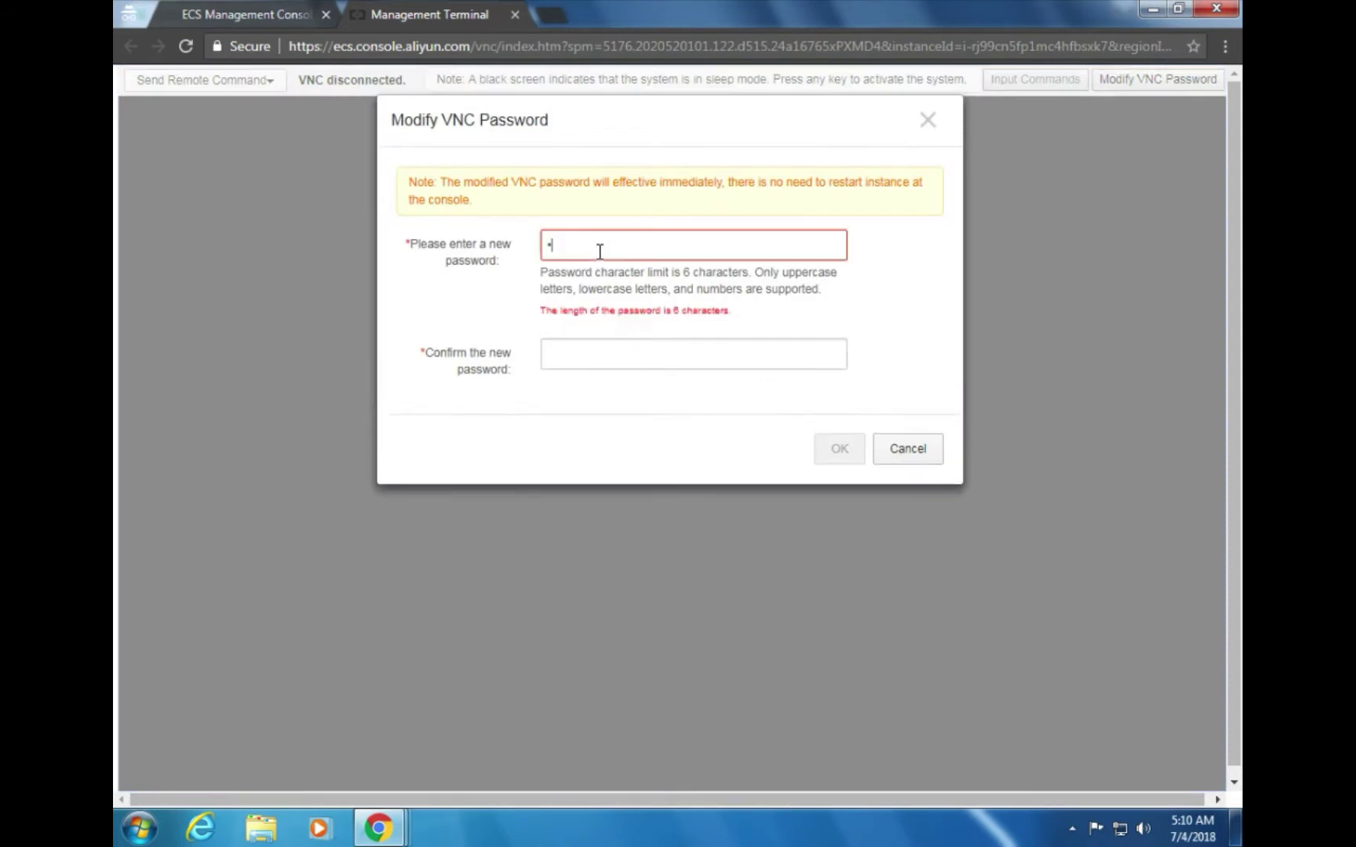
type("456")
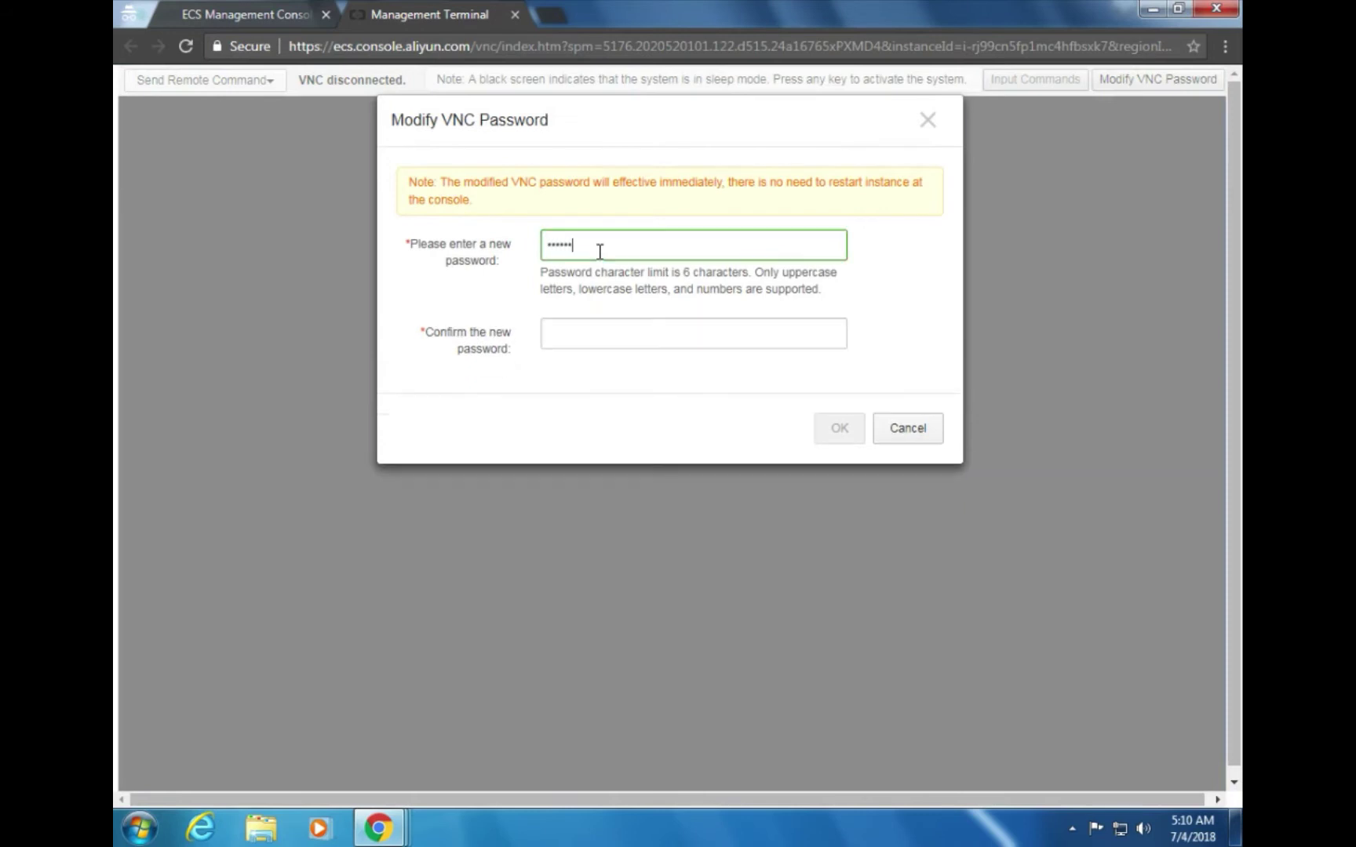
left_click(608, 339)
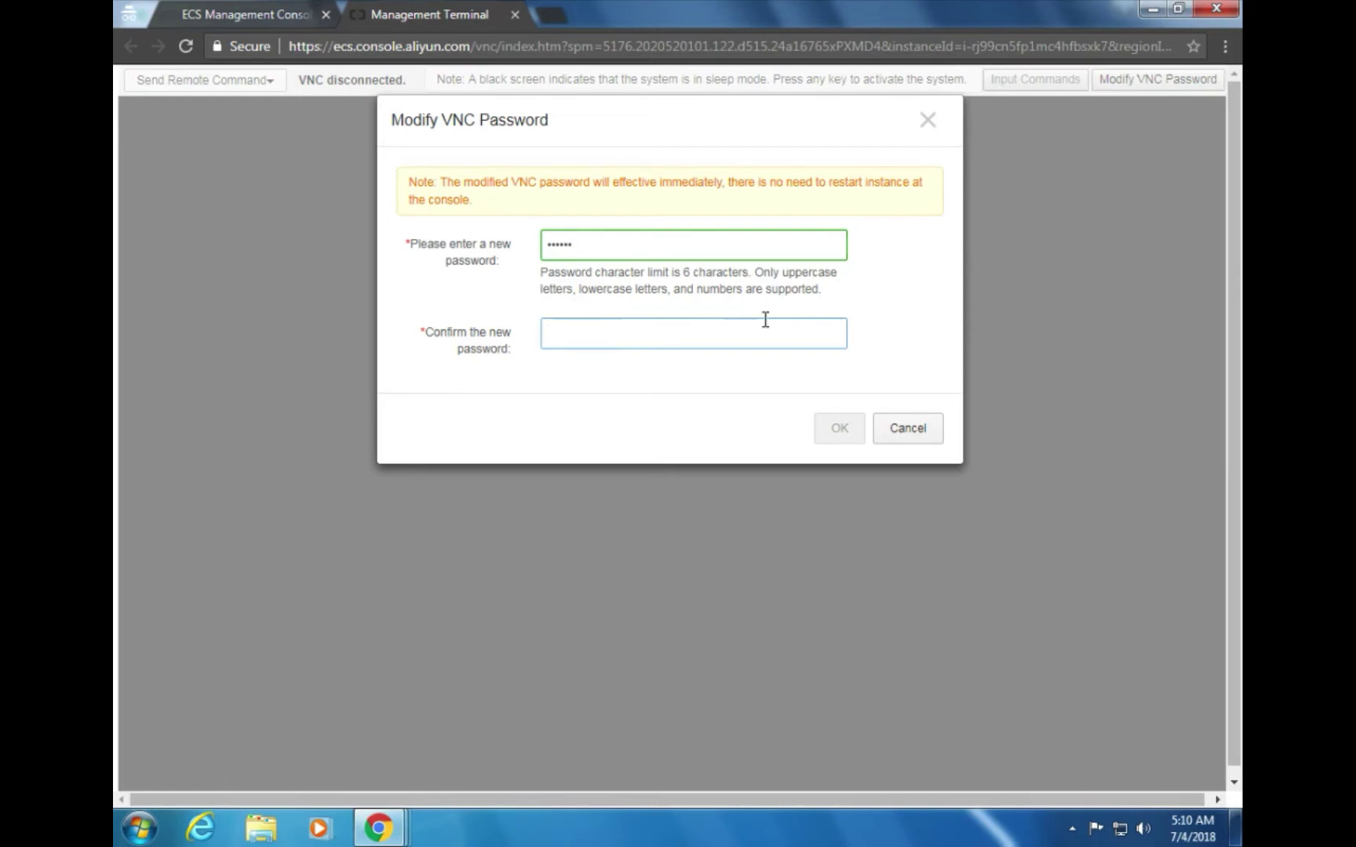
type("123456")
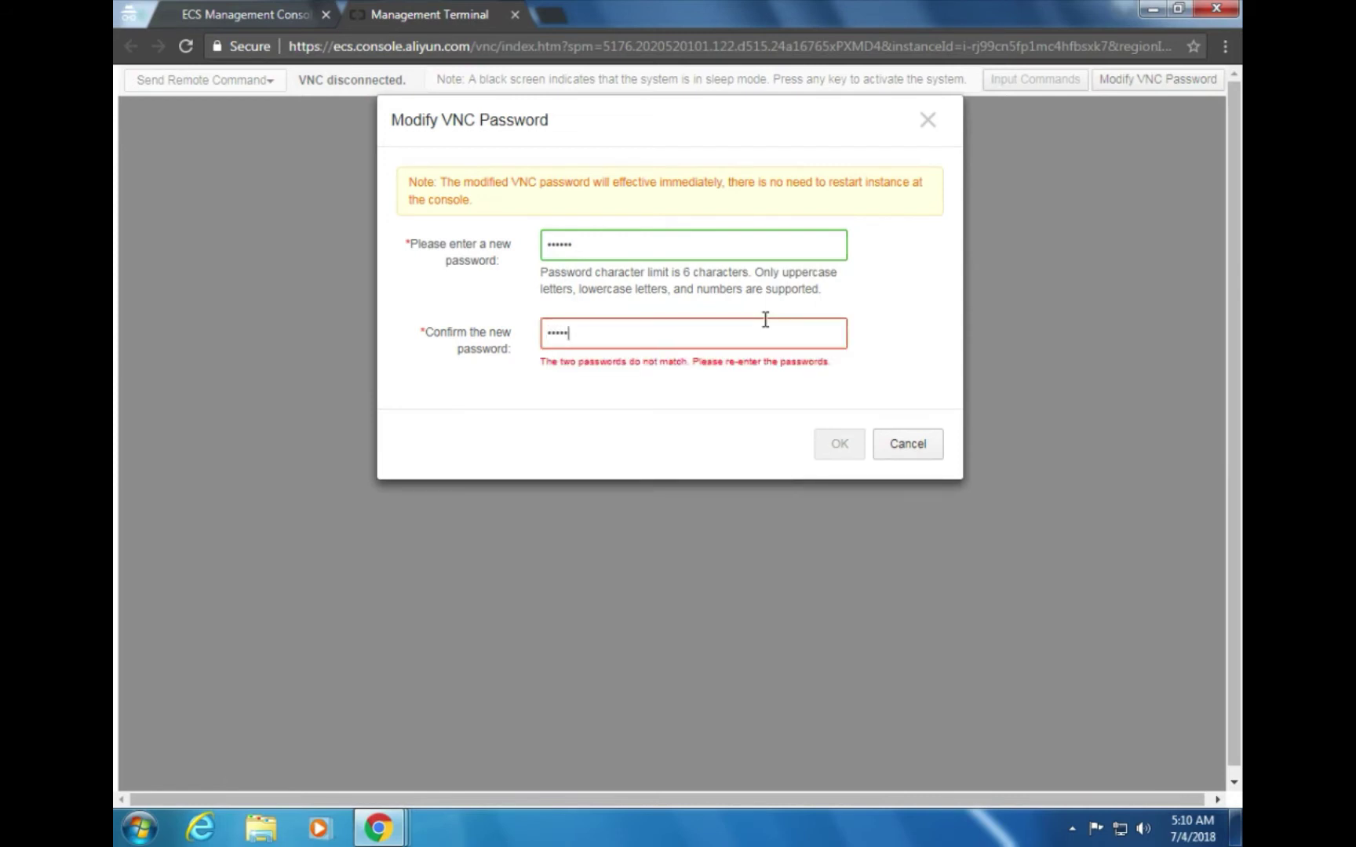
left_click(831, 436)
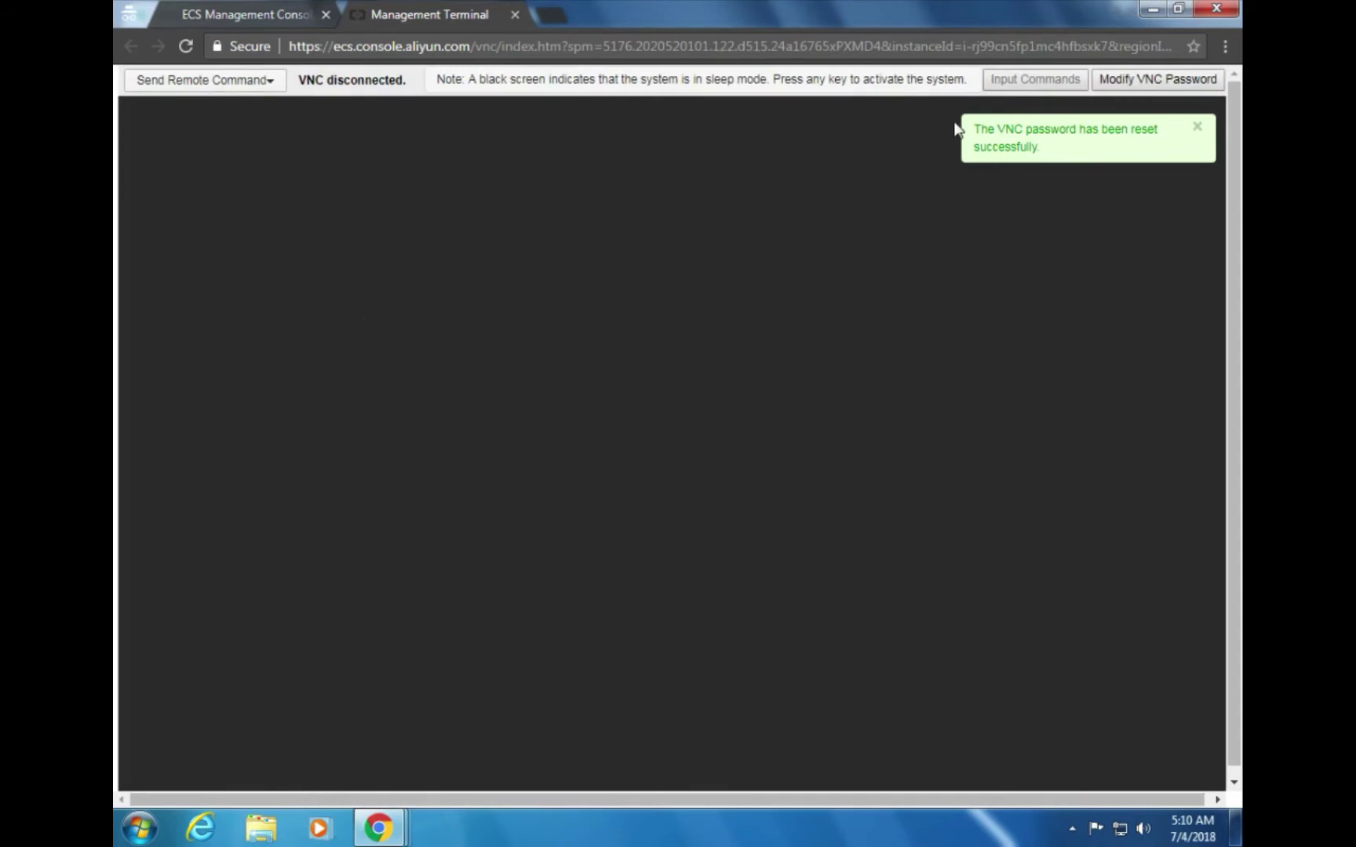
left_click(1196, 126)
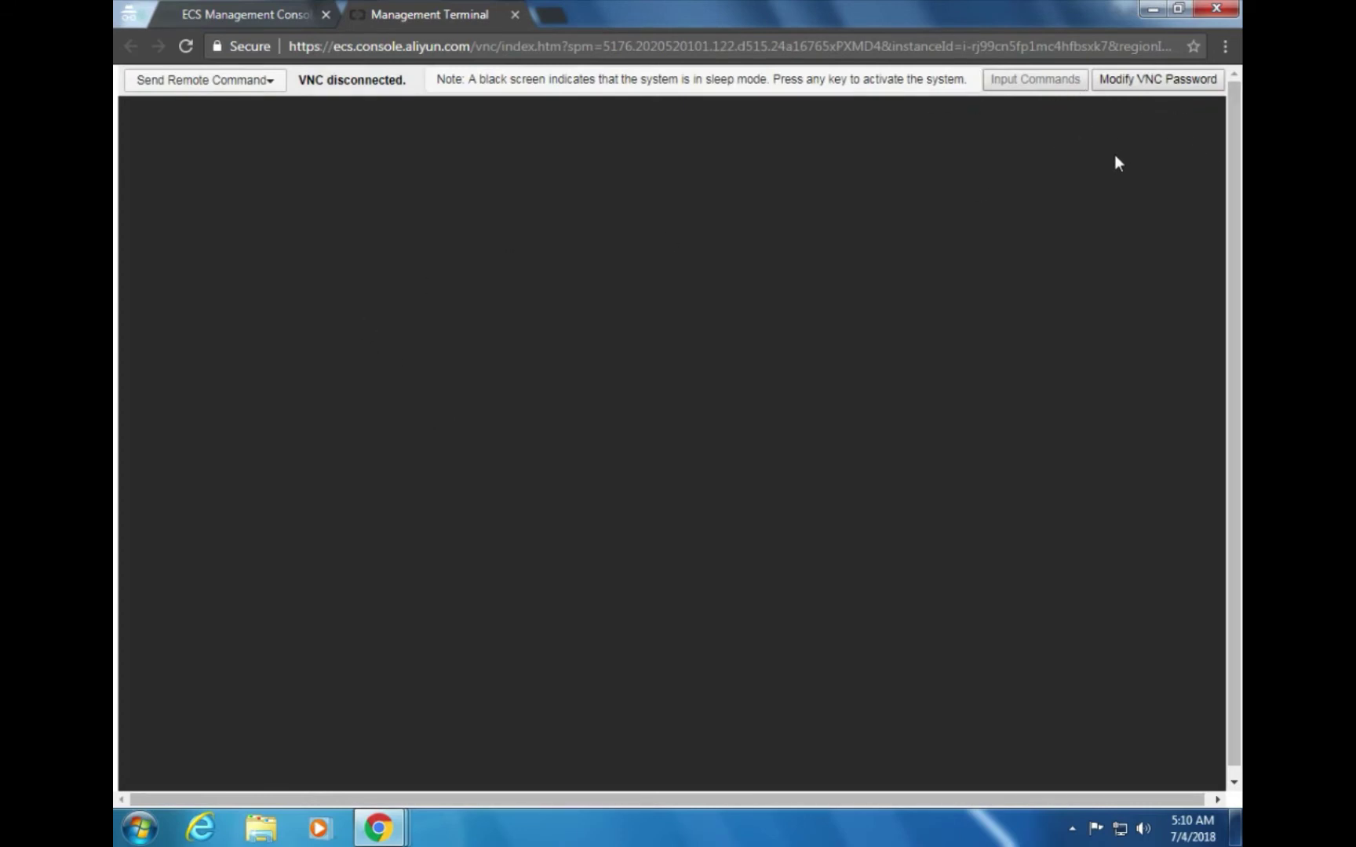
key("alt+Tab")
scroll(895, 330, "down", 5)
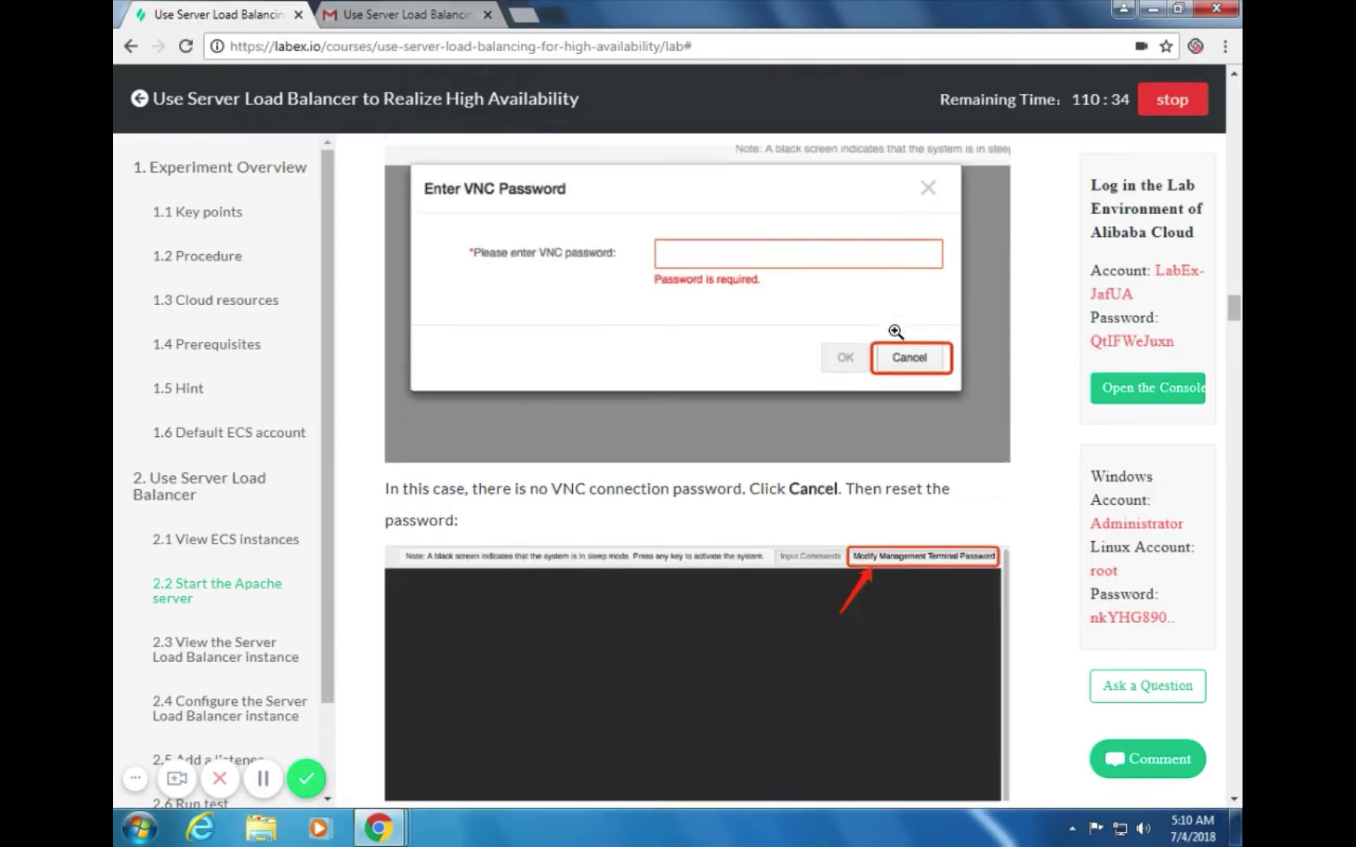
Read the guide's VNC password and login steps, then return to the Management Terminal
scroll(895, 332, "down", 5)
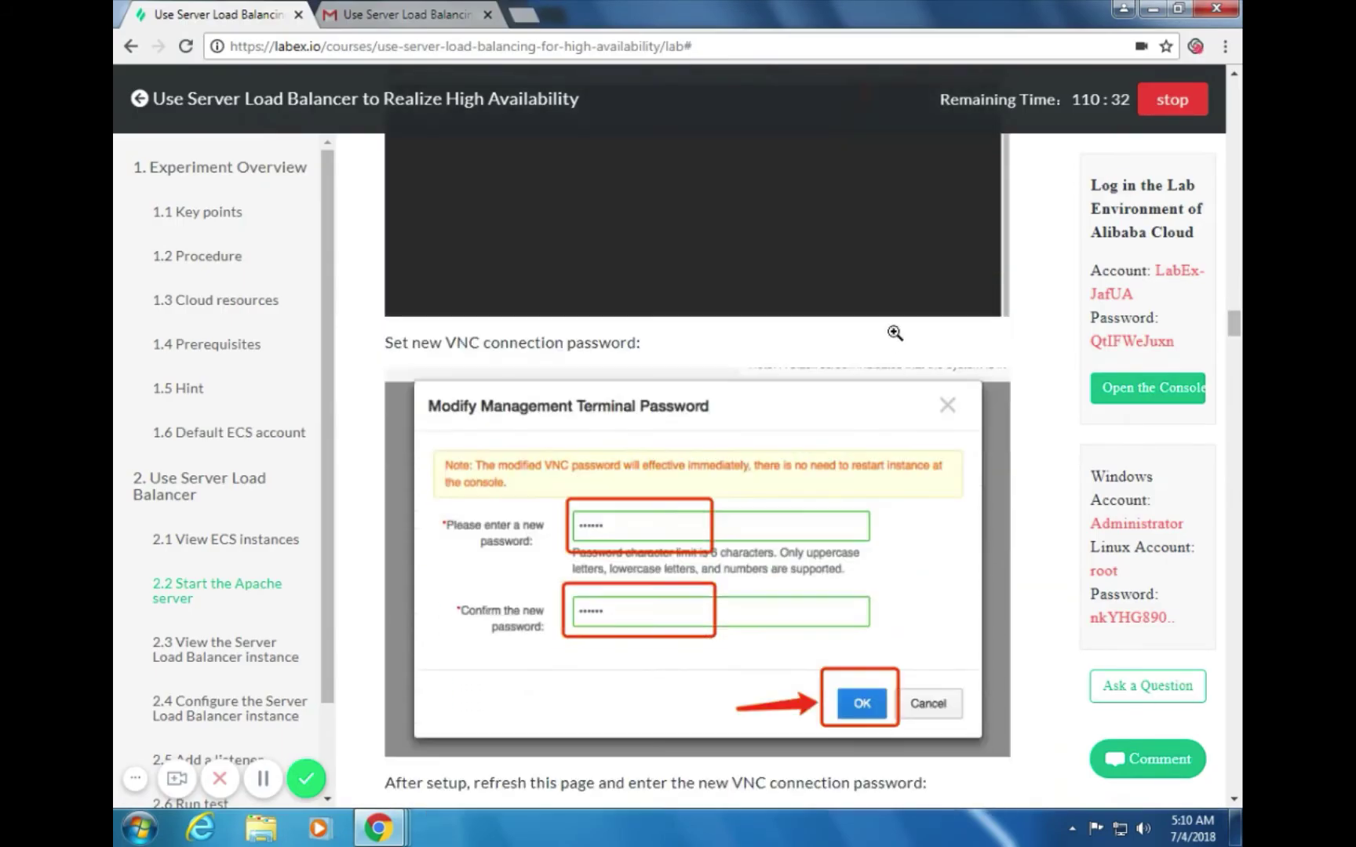
scroll(895, 333, "up", 3)
scroll(894, 333, "down", 3)
scroll(894, 337, "up", 3)
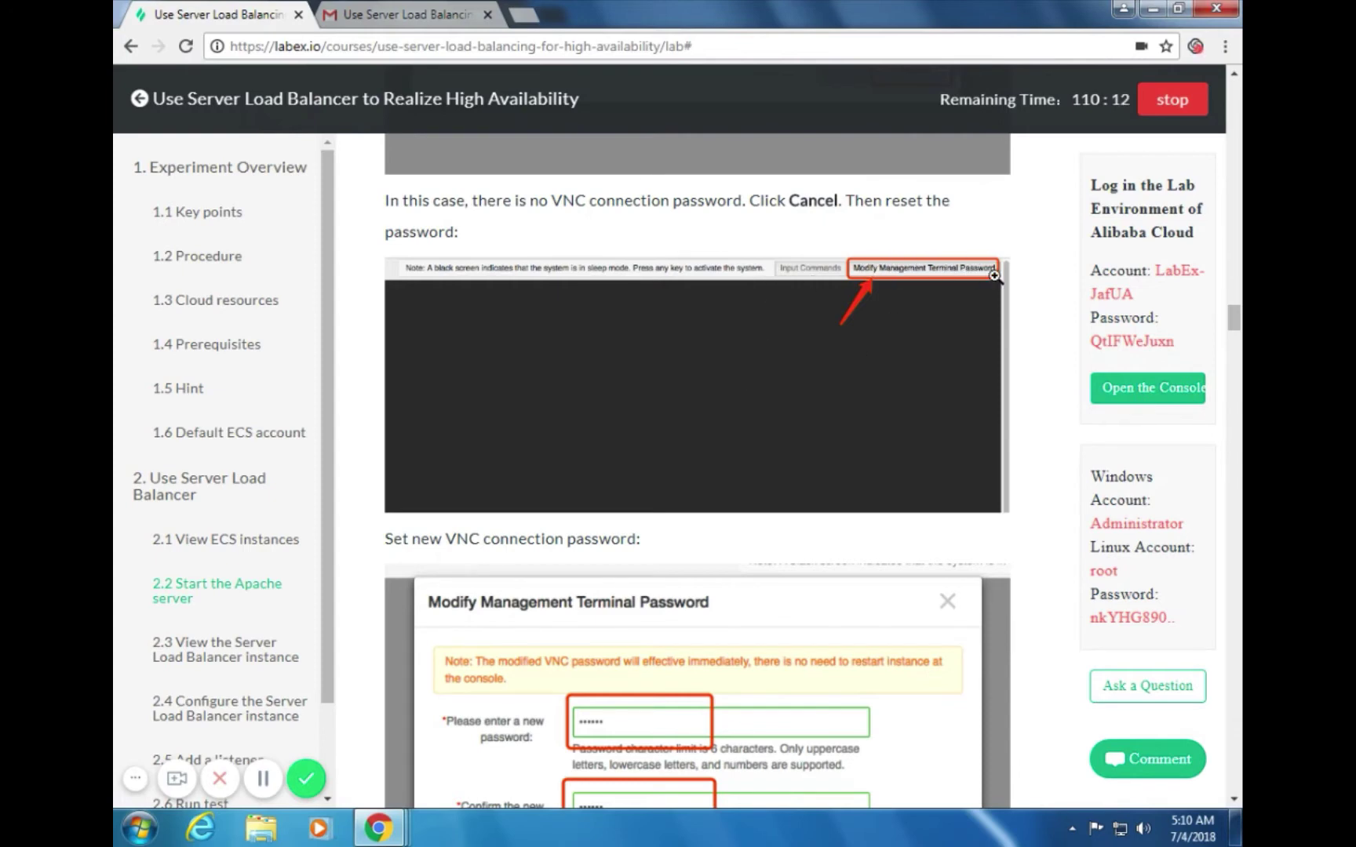
key("alt+Tab")
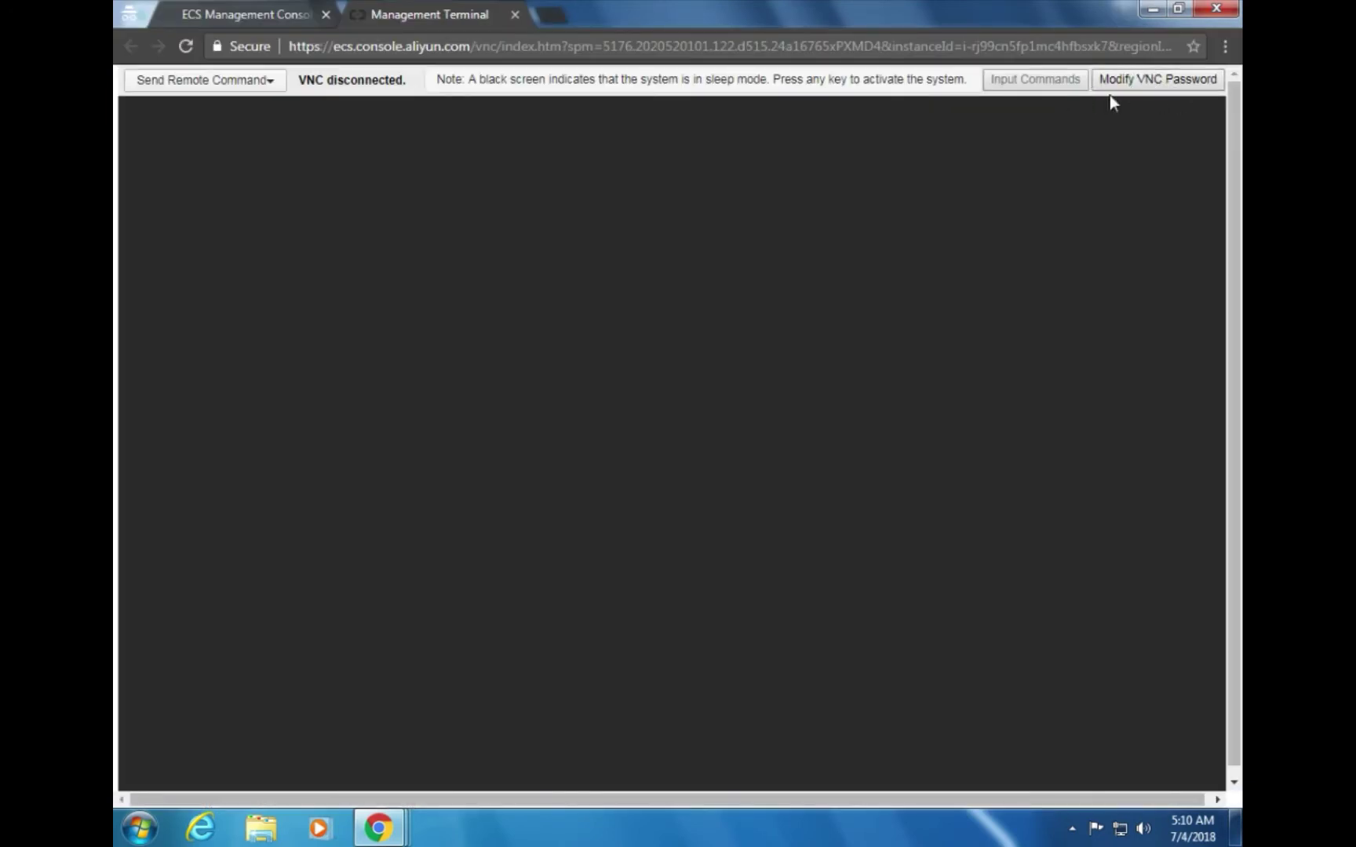
key("alt+Tab")
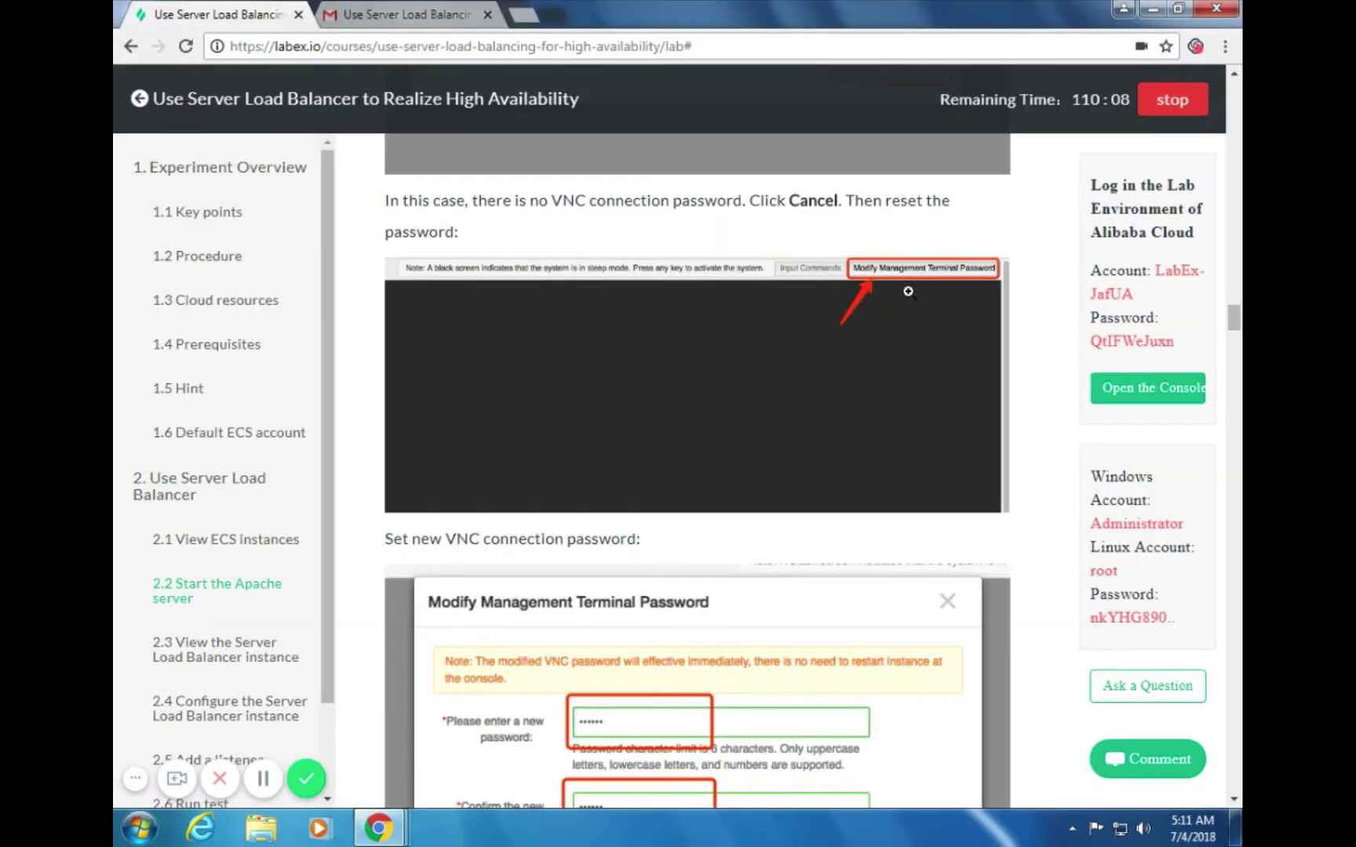
scroll(908, 291, "down", 2)
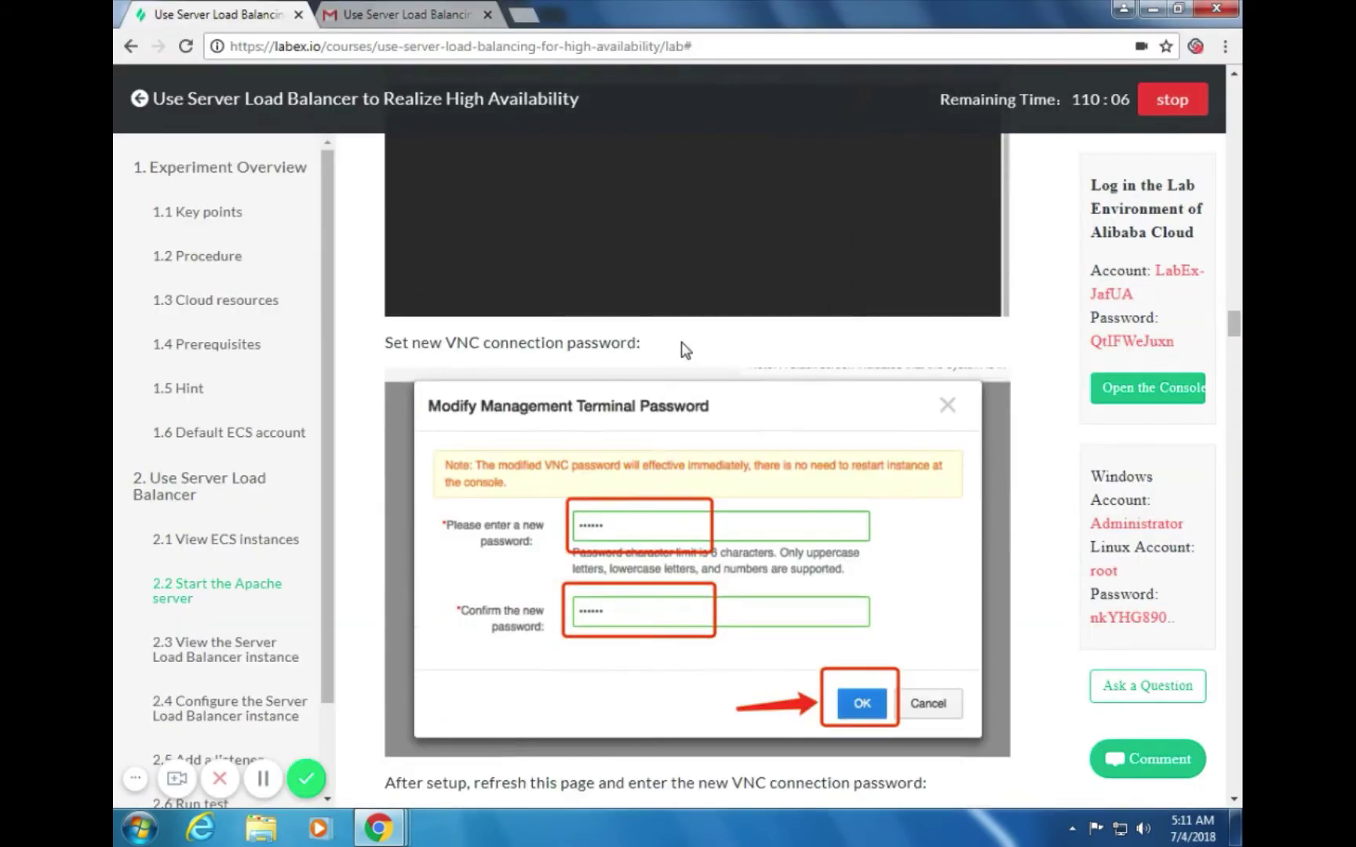
key("alt+Tab")
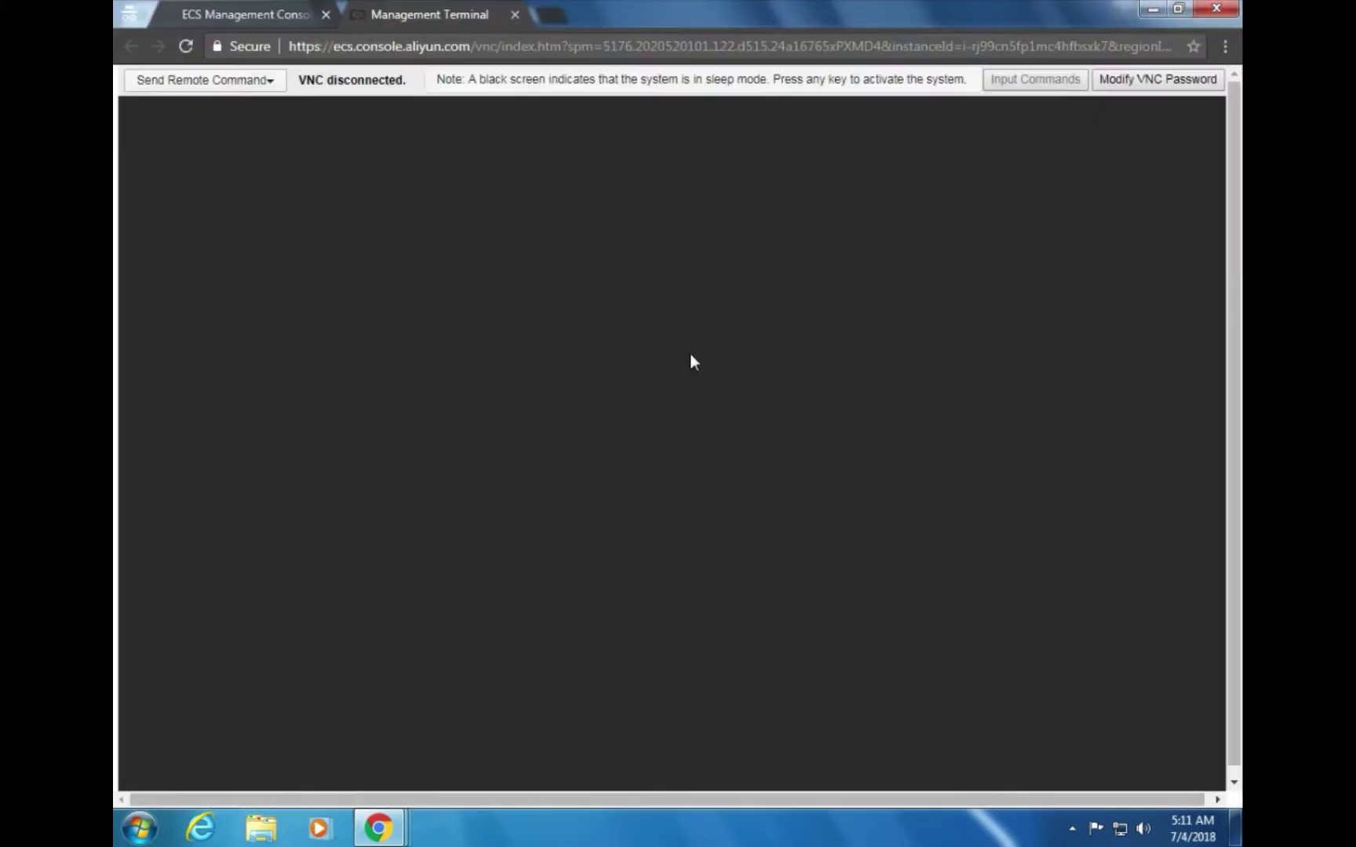
key("alt+Tab")
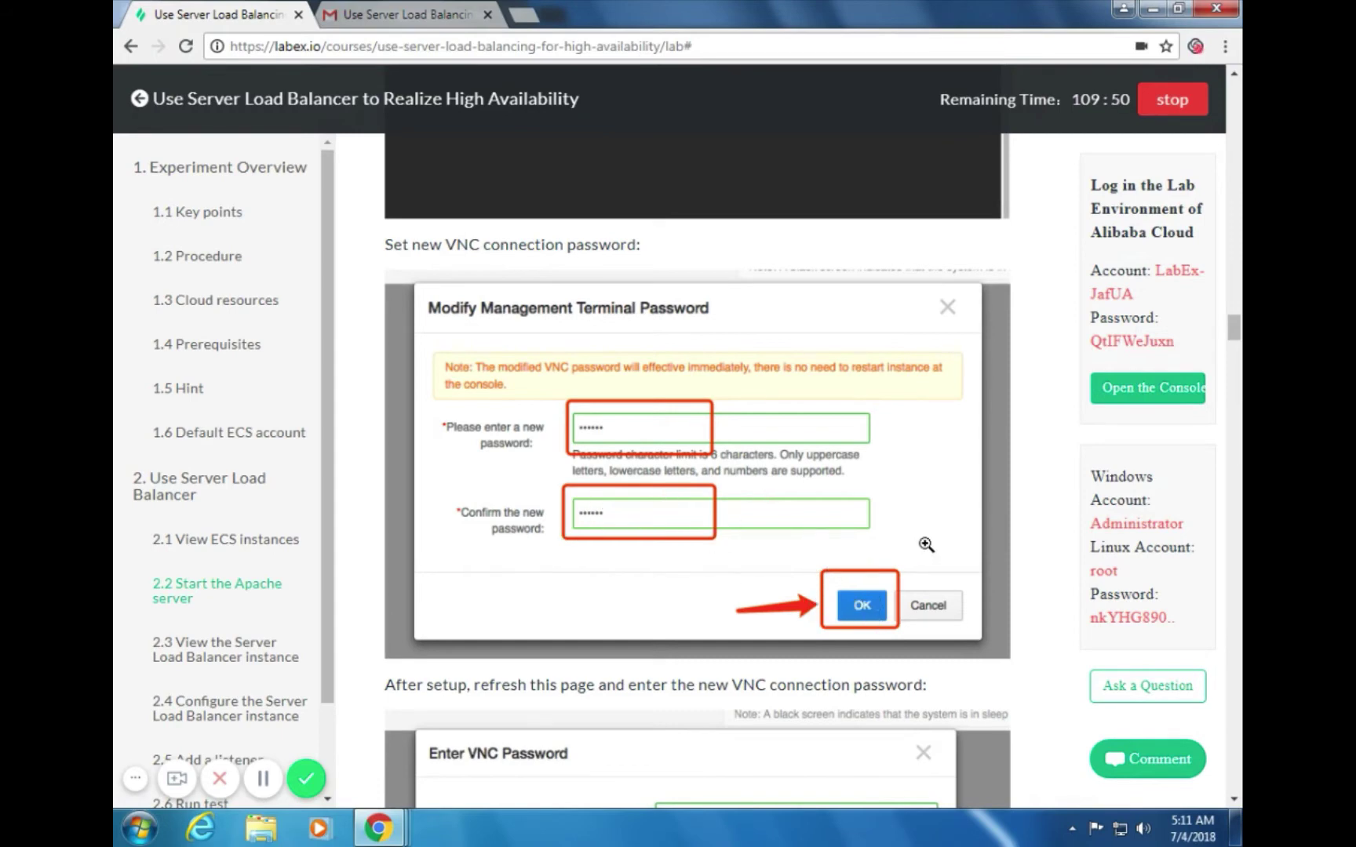
scroll(926, 544, "down", 4)
scroll(930, 499, "down", 5)
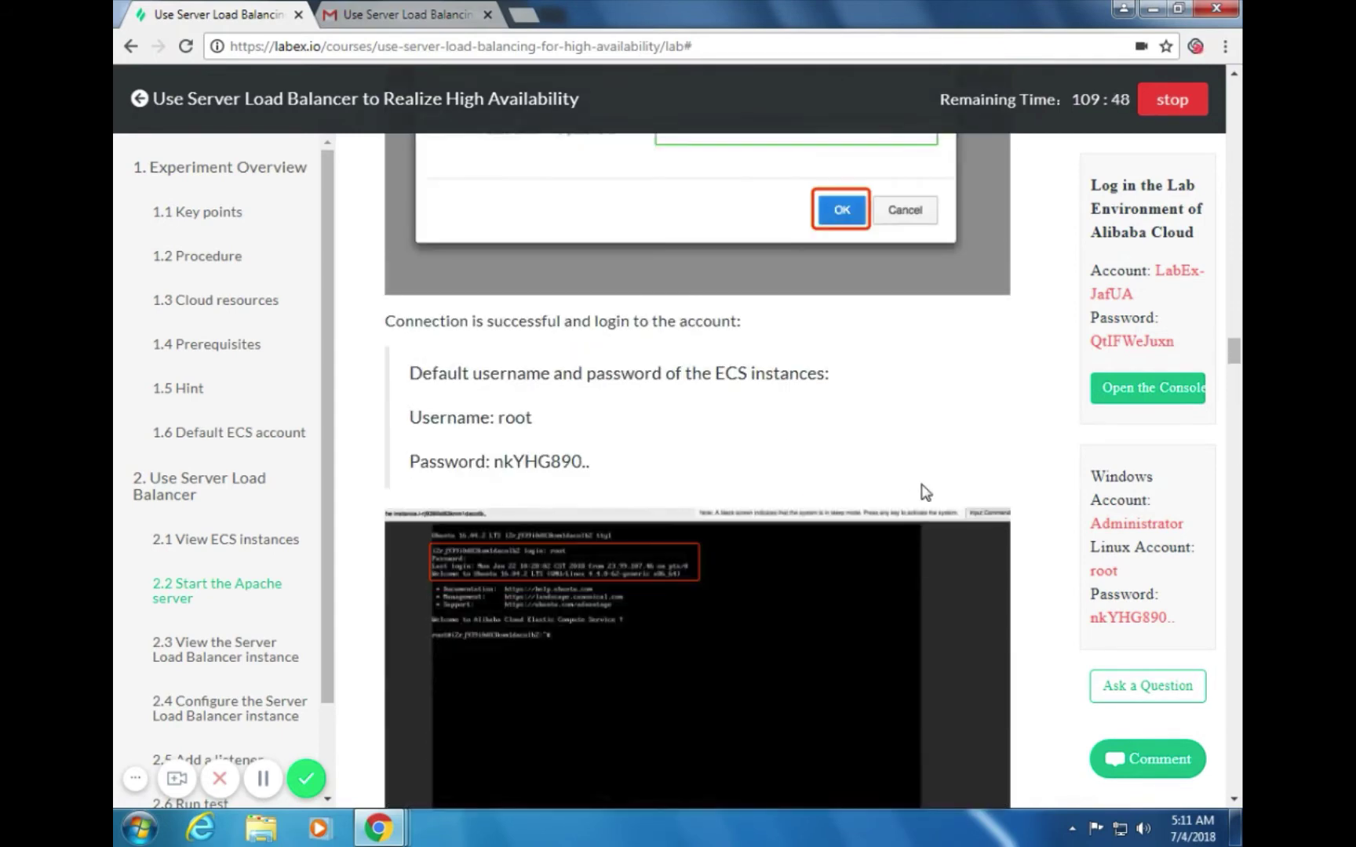
scroll(928, 469, "down", 1)
scroll(929, 470, "up", 2)
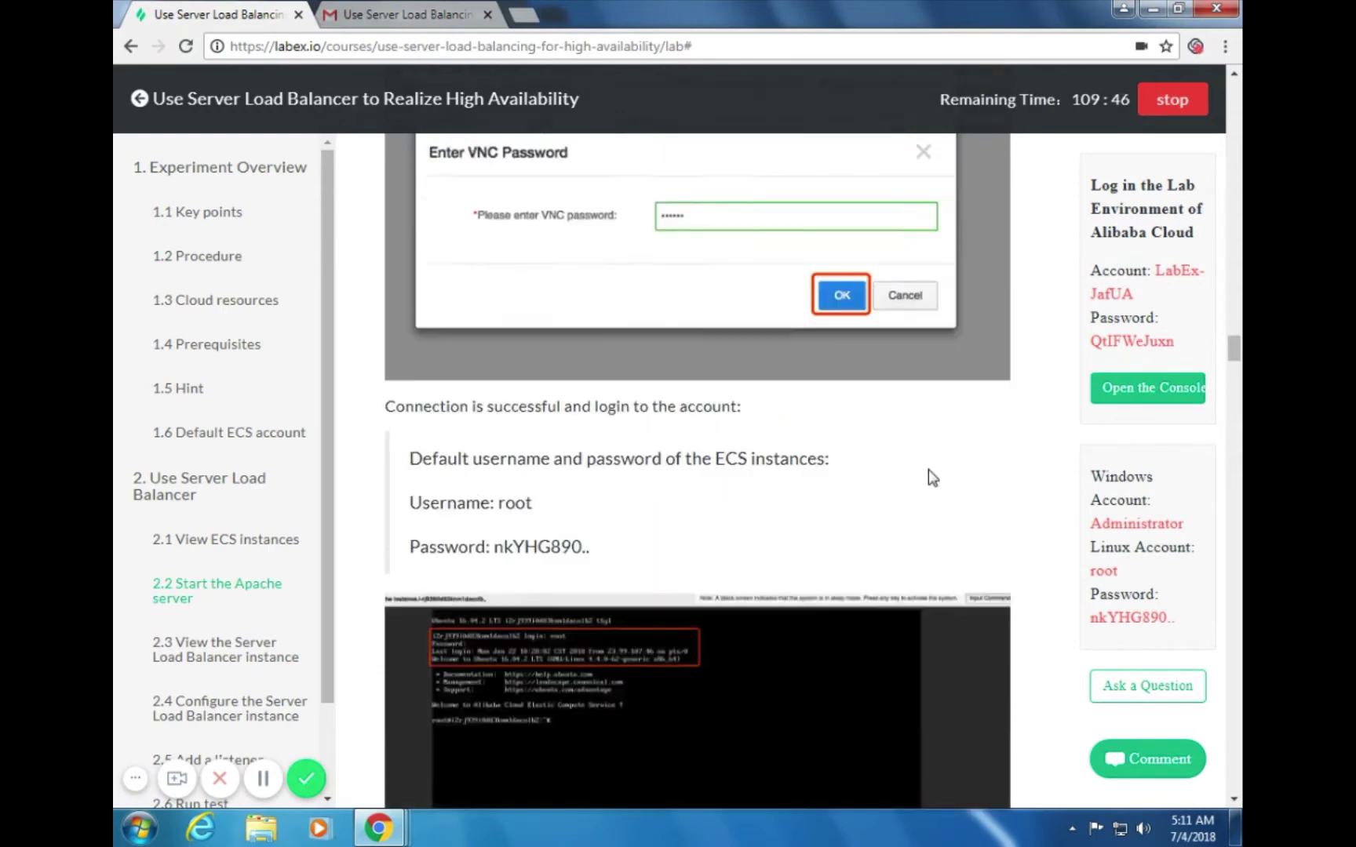
key("alt+Tab")
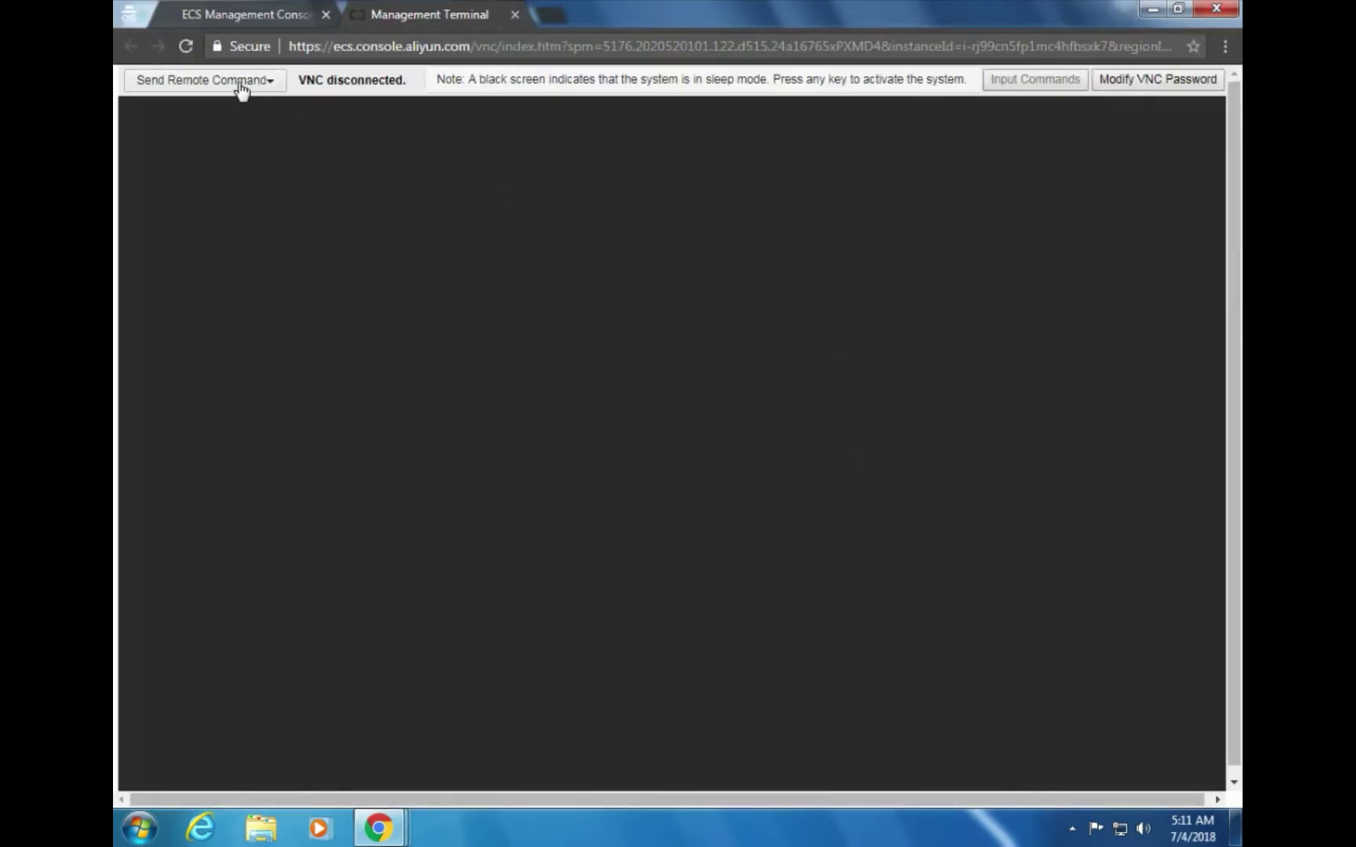
Use Send Remote Command > Connect to Management Terminal and enter the new six-character VNC password
left_click(250, 82)
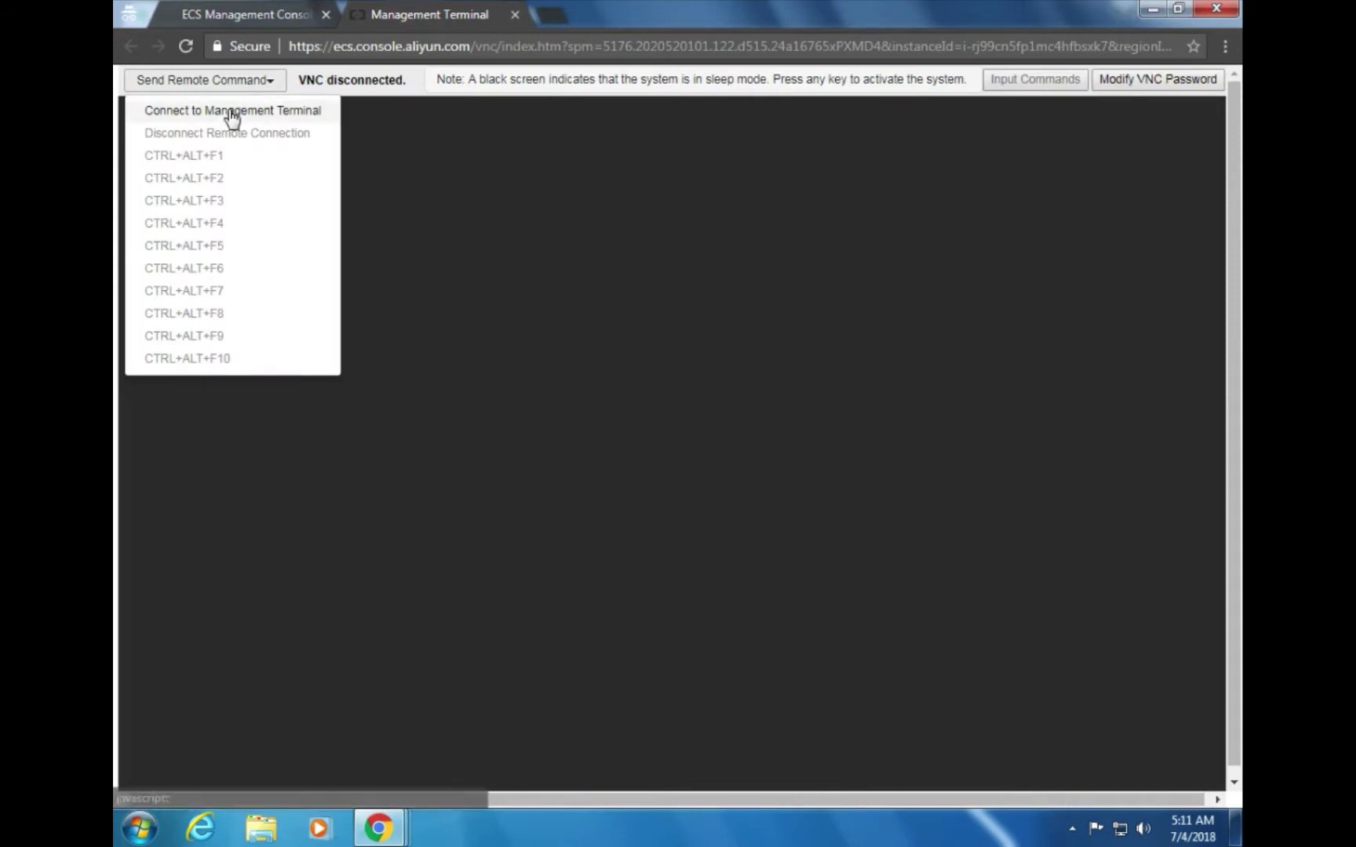
left_click(231, 115)
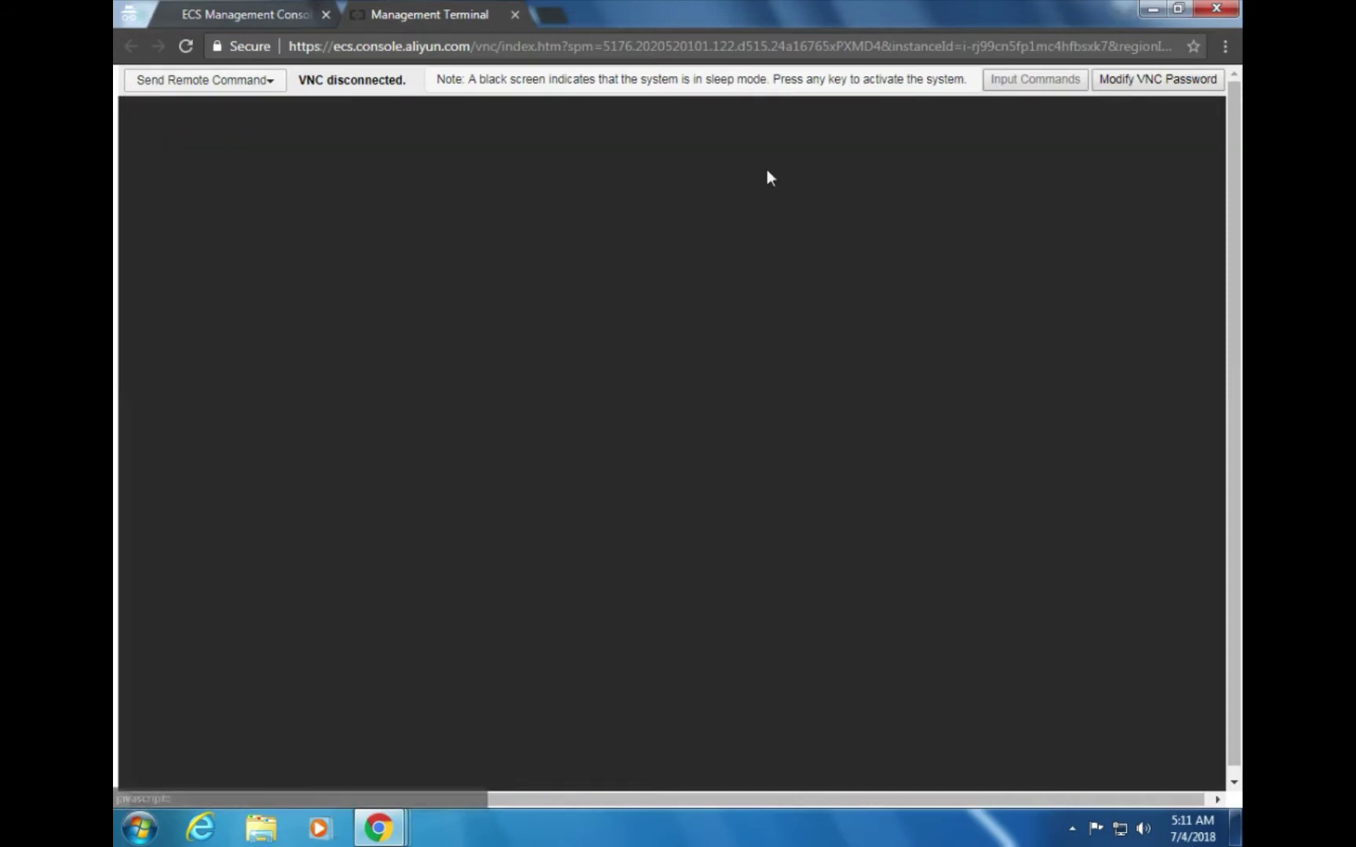
key("alt+Tab")
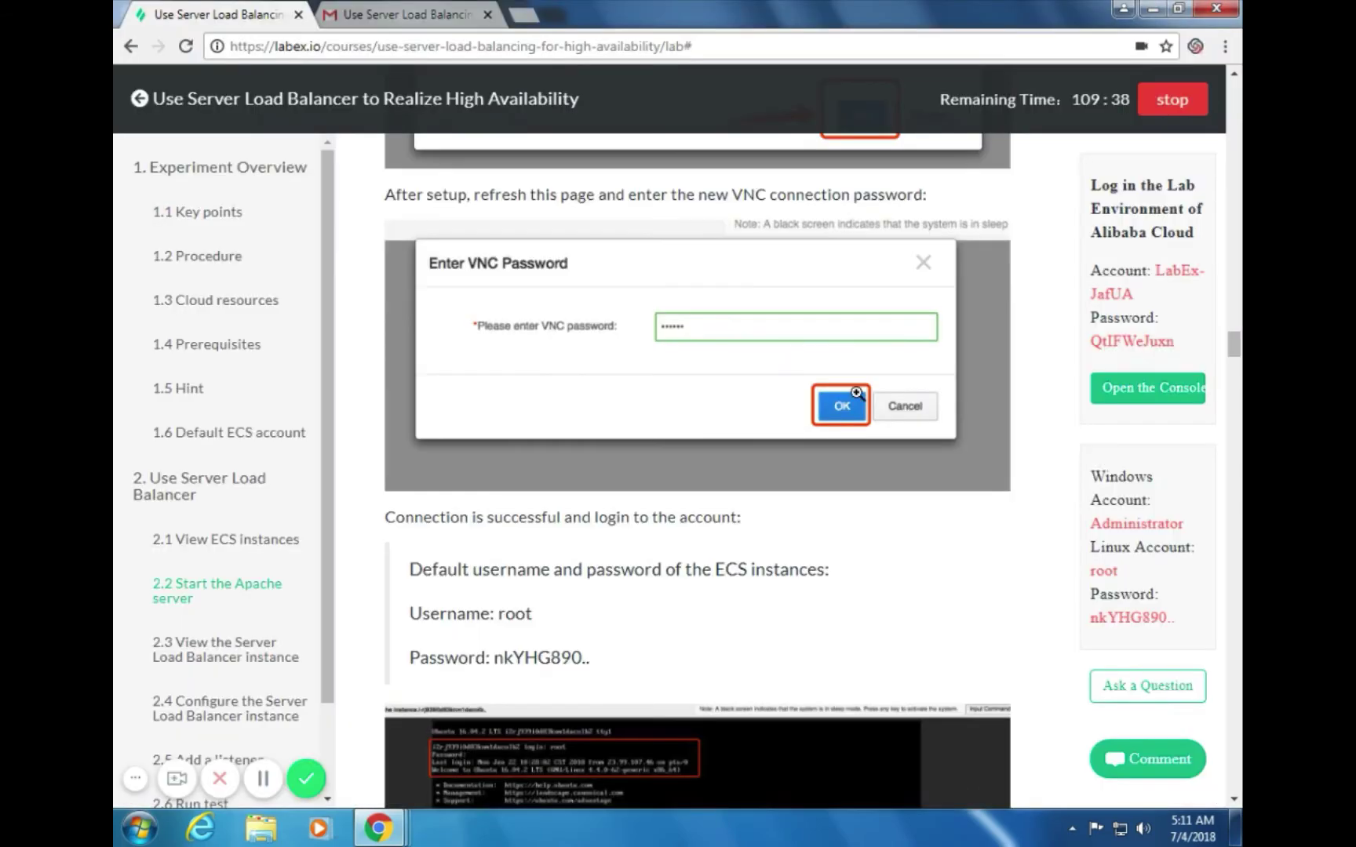
scroll(999, 539, "down", 3)
scroll(900, 531, "down", 2)
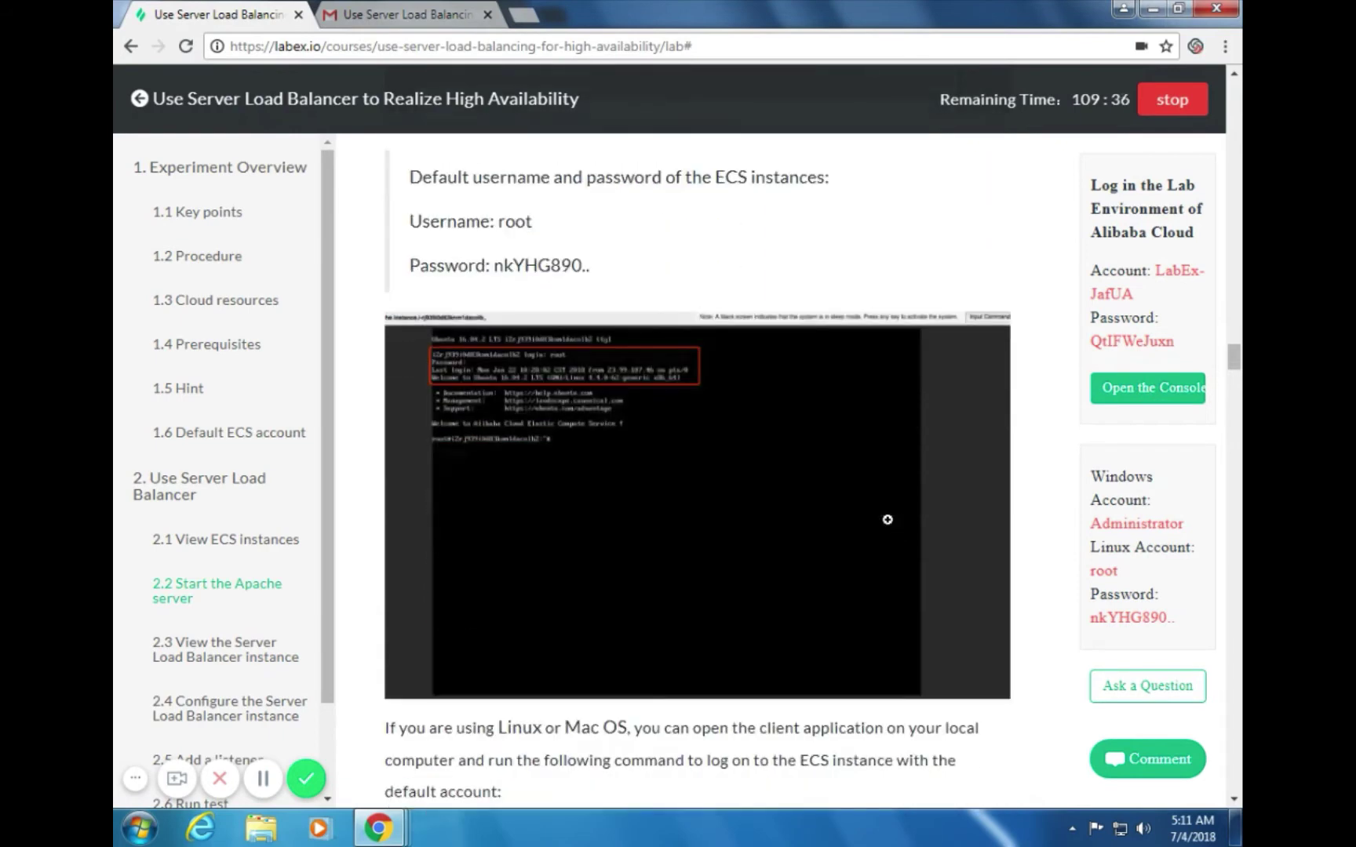
scroll(876, 516, "down", 2)
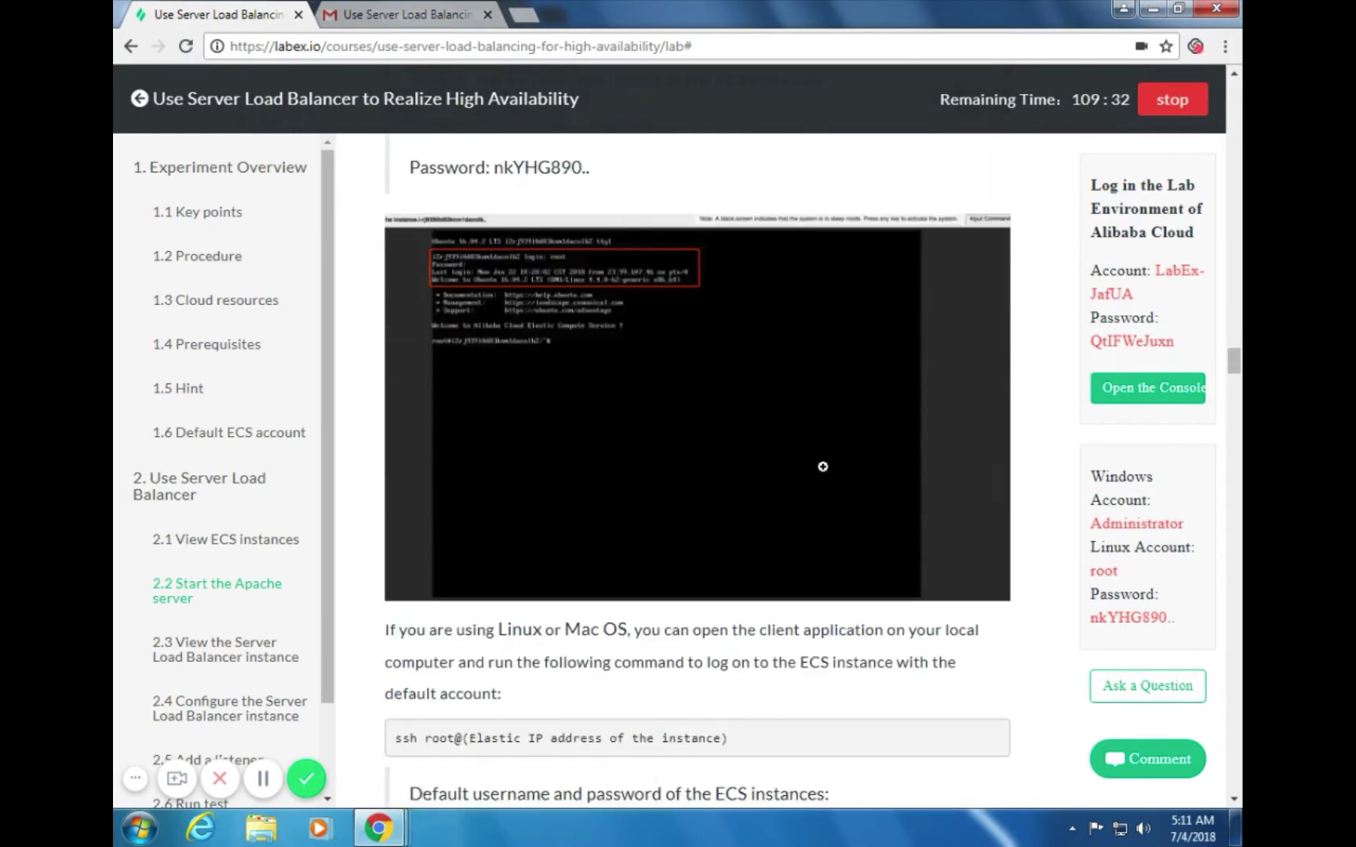
key("alt+Tab")
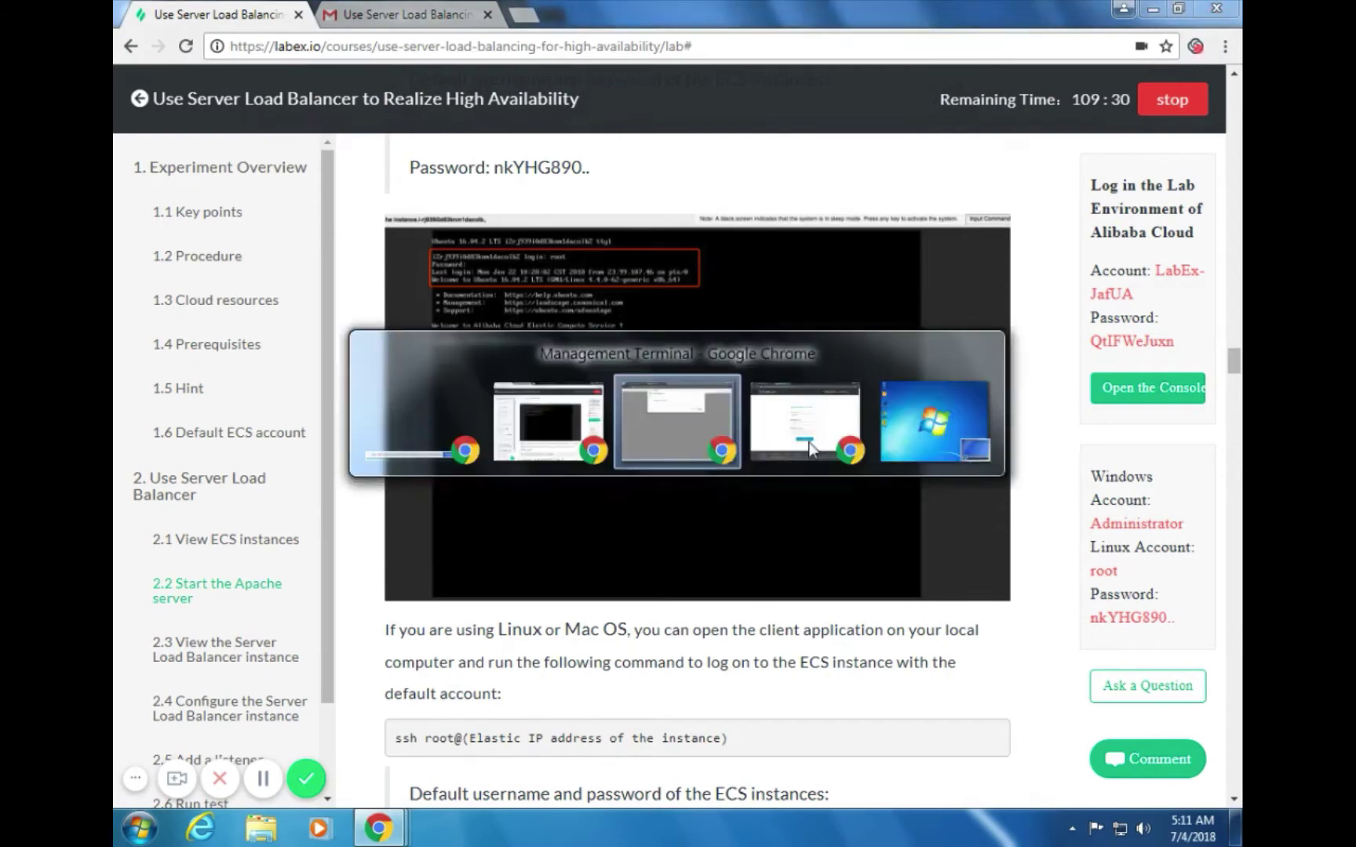
left_click(712, 190)
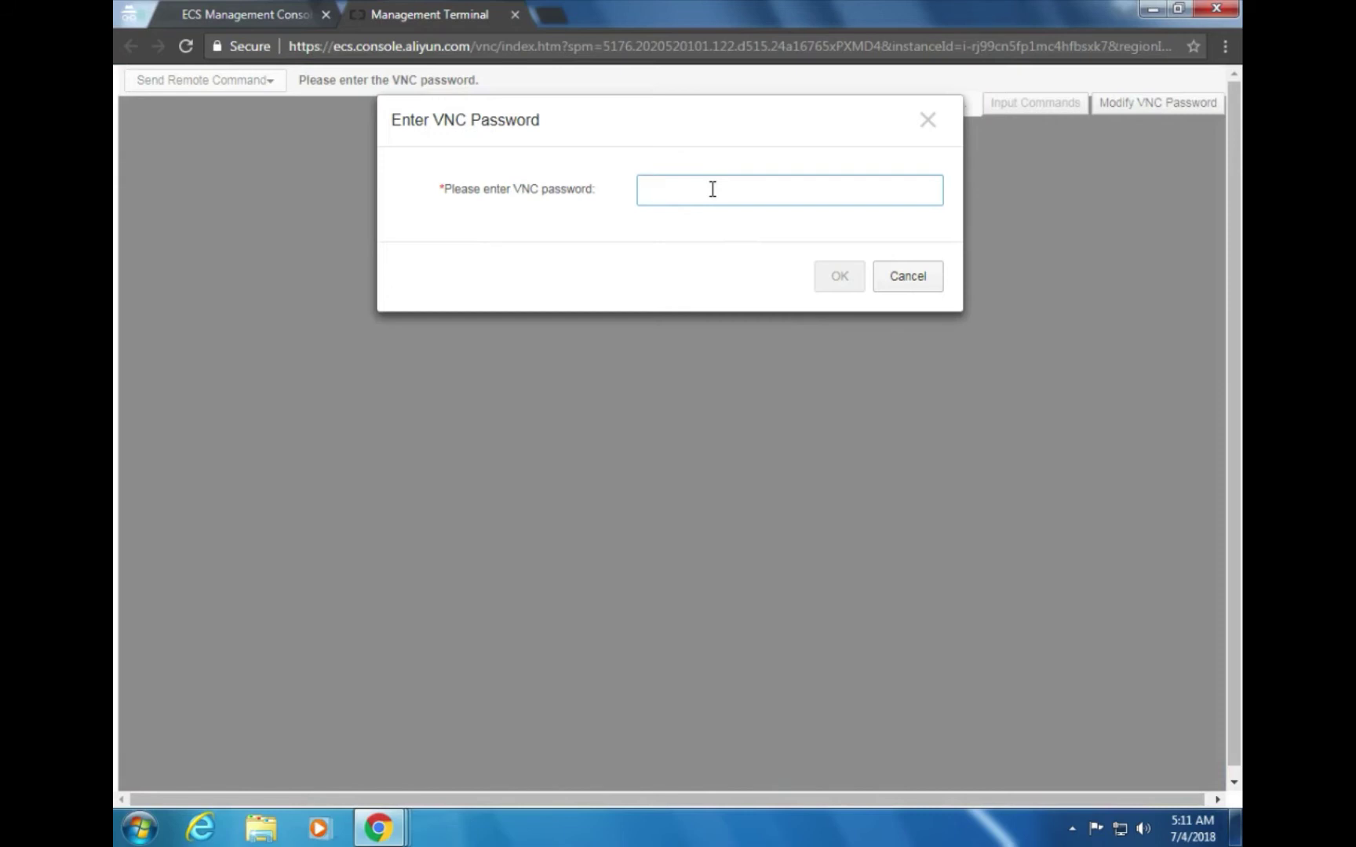
type("******")
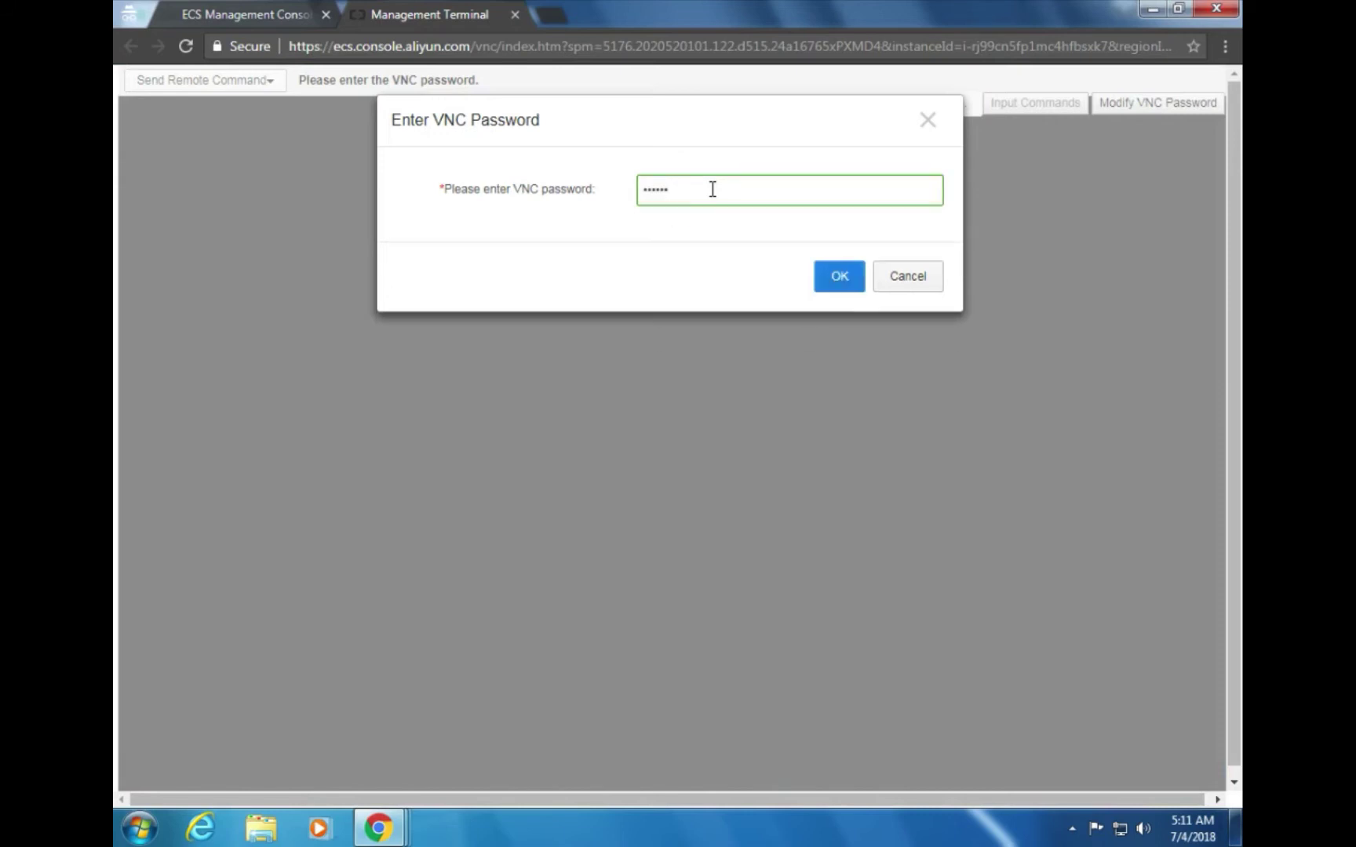
left_click(826, 287)
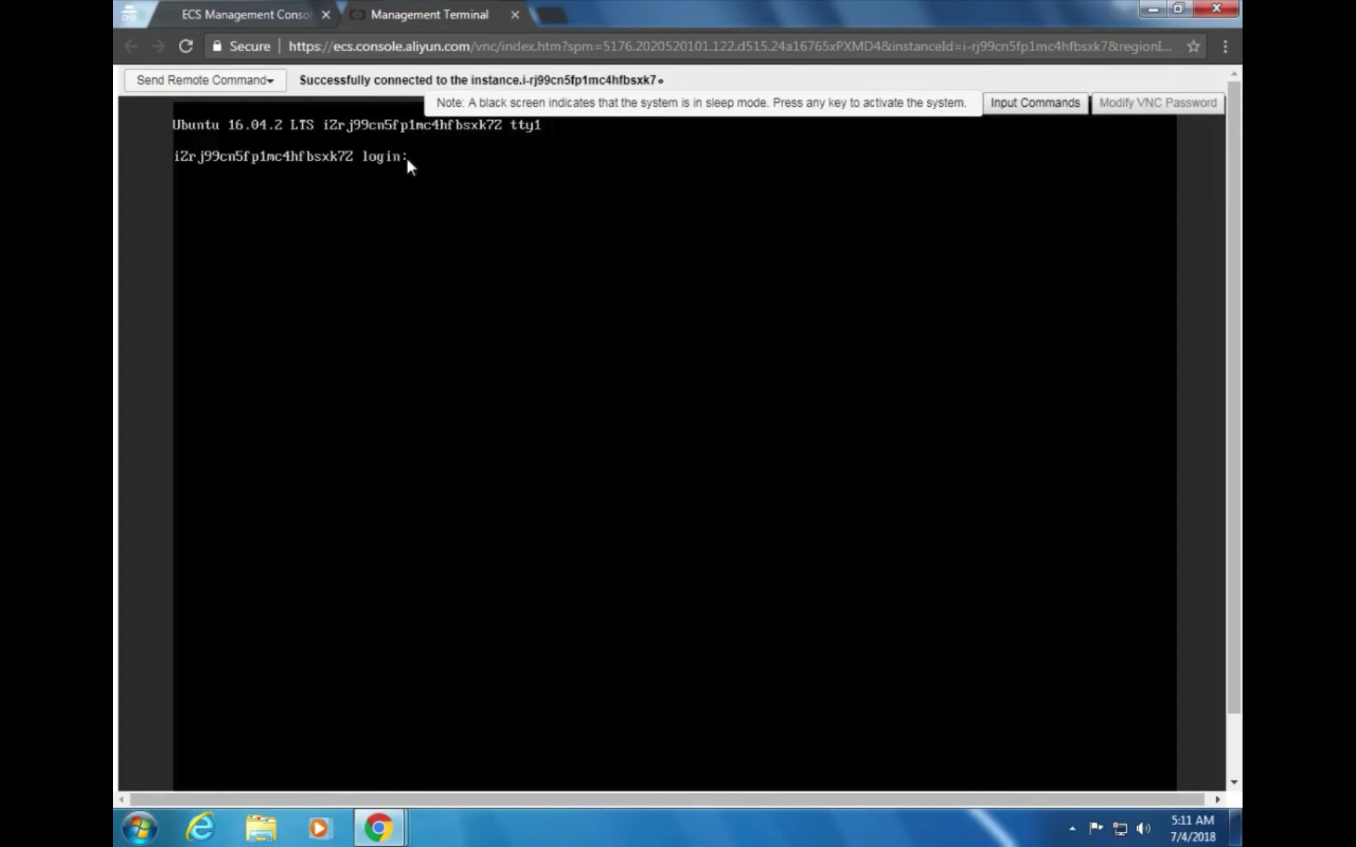
key("alt+Tab")
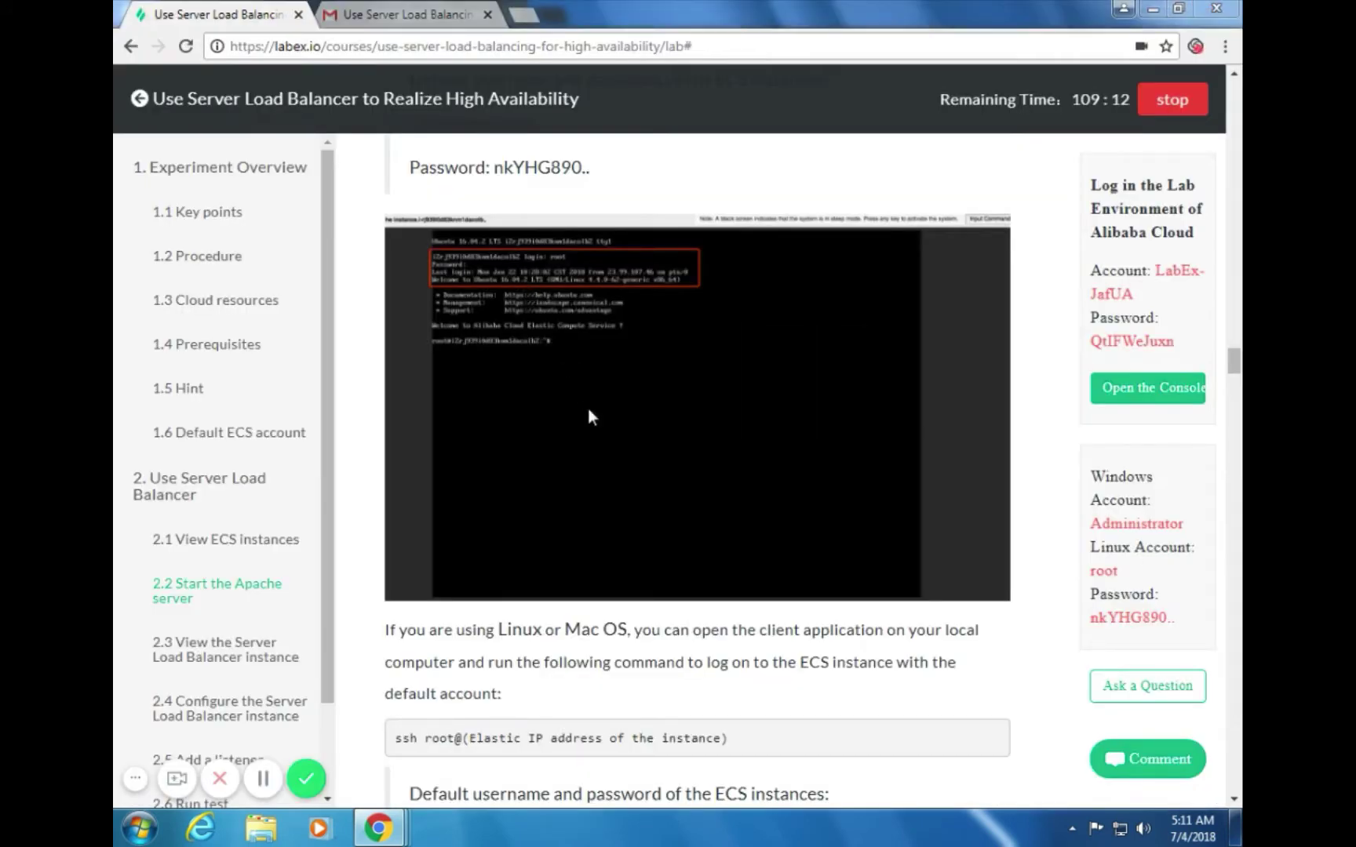
key("alt+Tab")
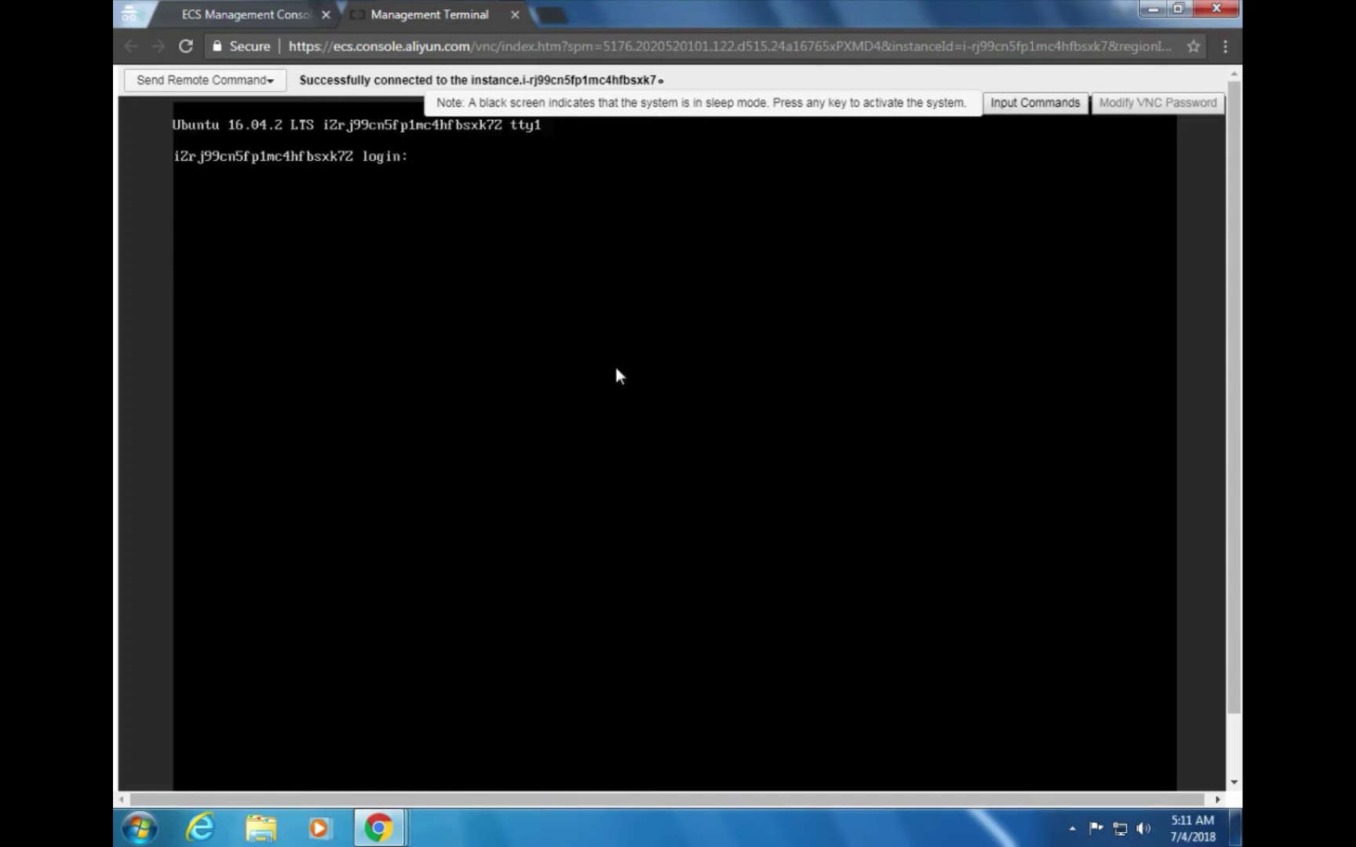
type("root")
key("Return")
key("alt+Tab")
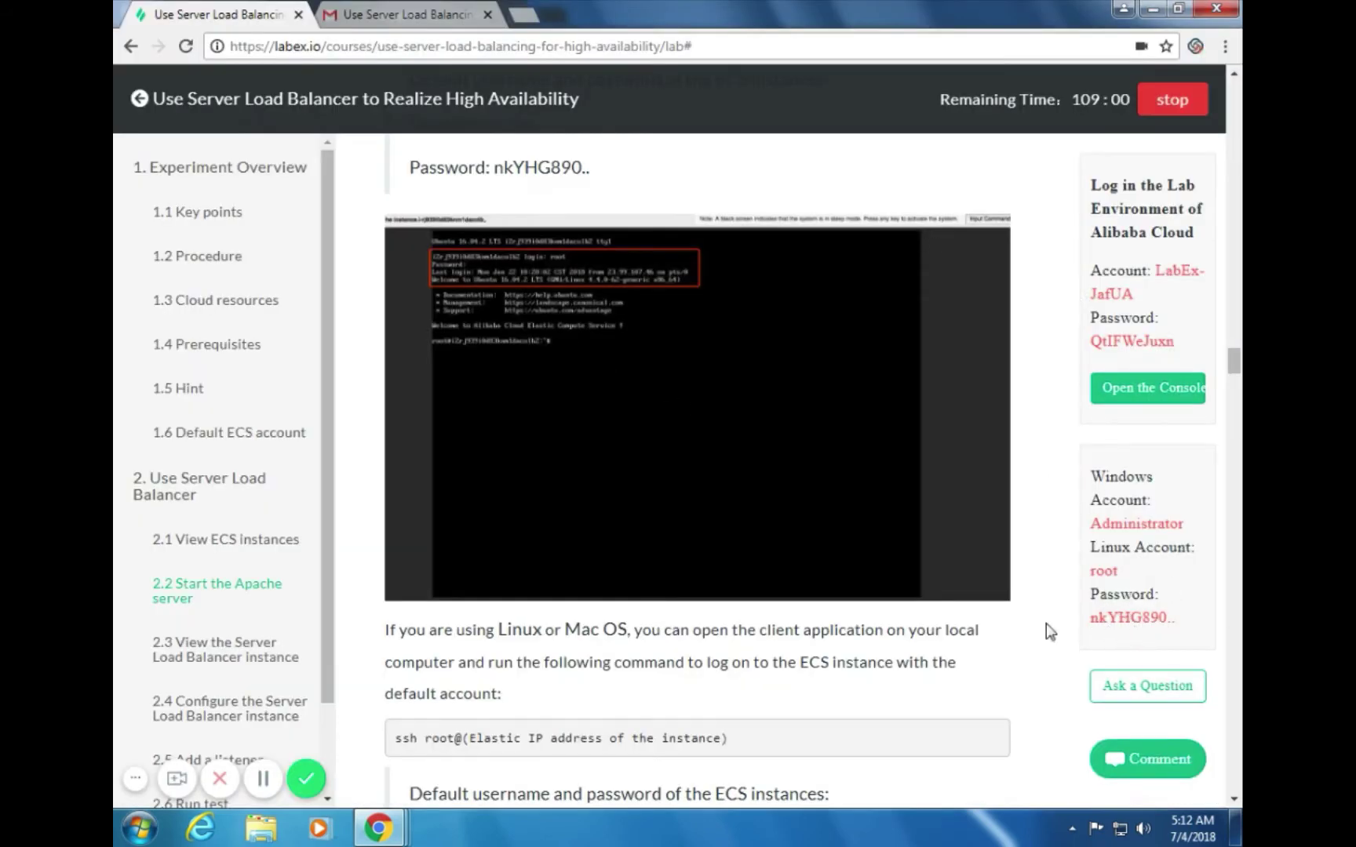
left_click(1109, 624)
key("alt+Tab")
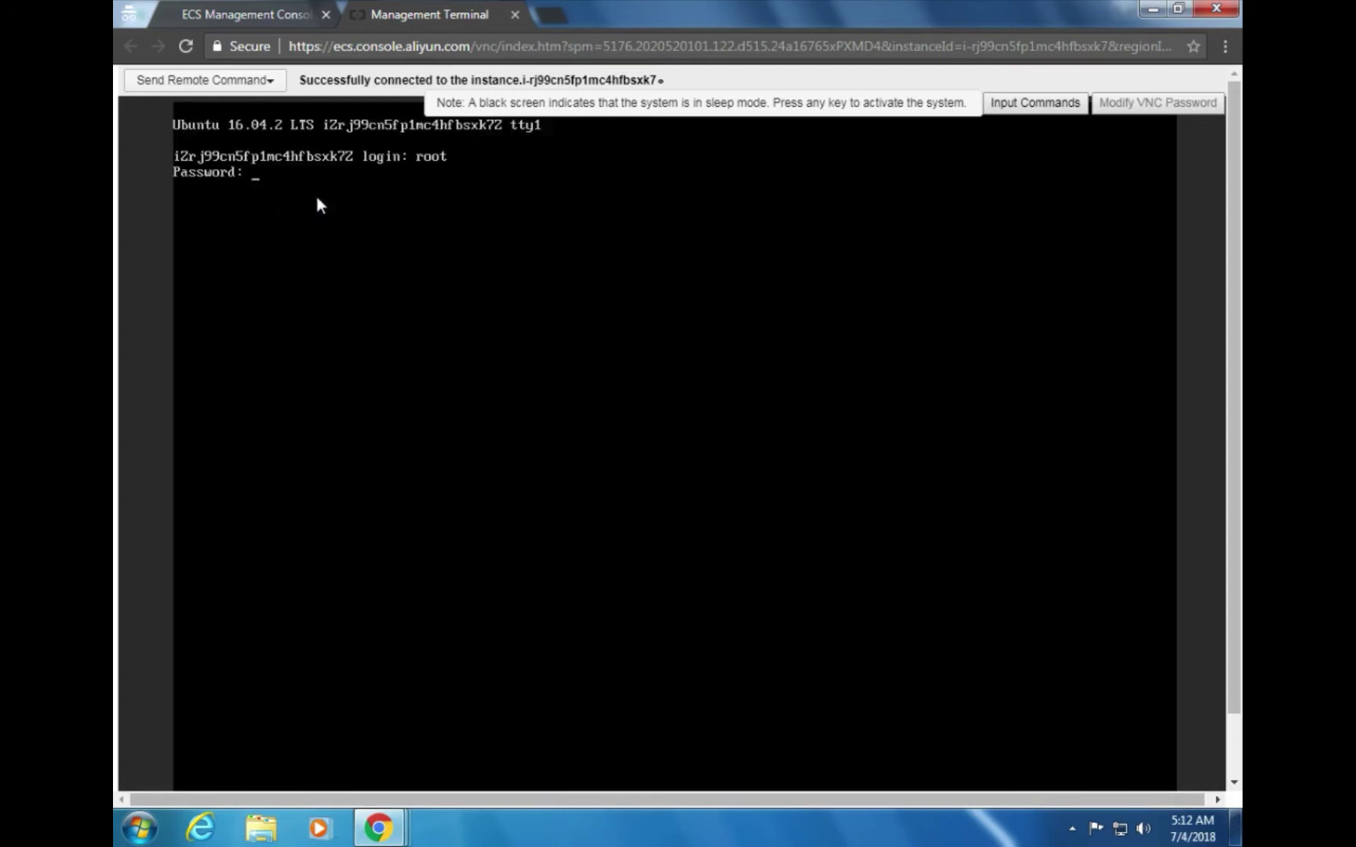
key("alt+Tab")
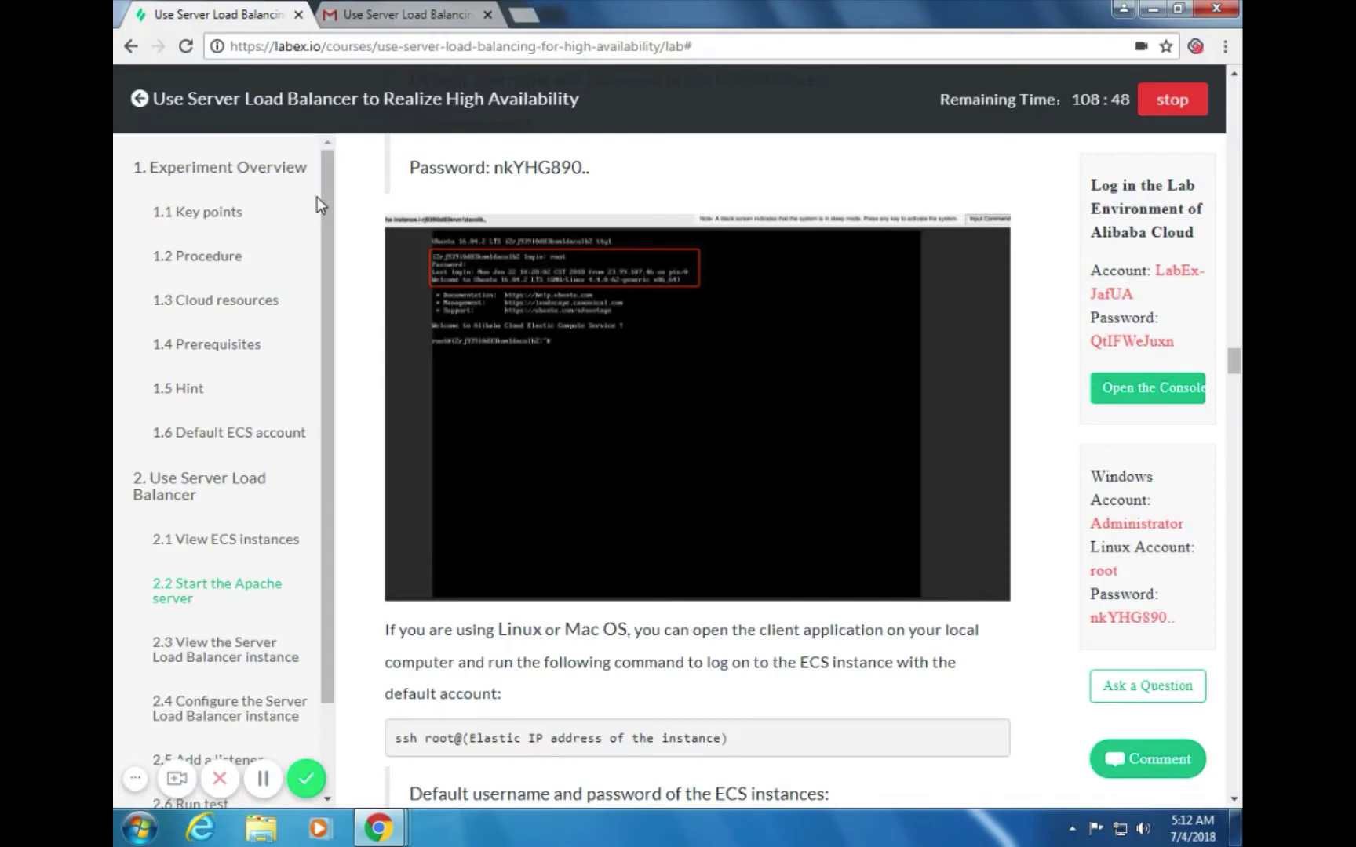
key("alt+Tab")
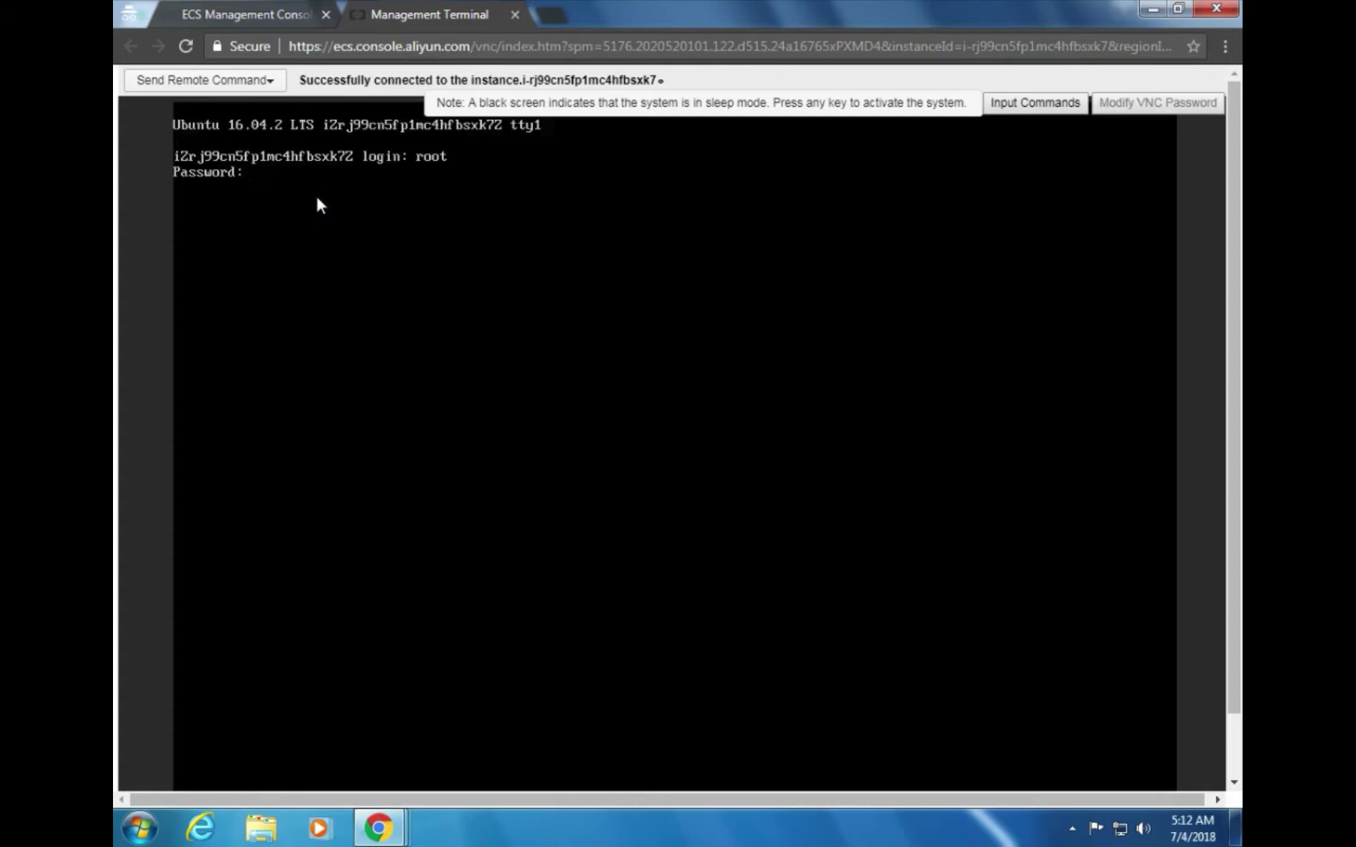
key("Return")
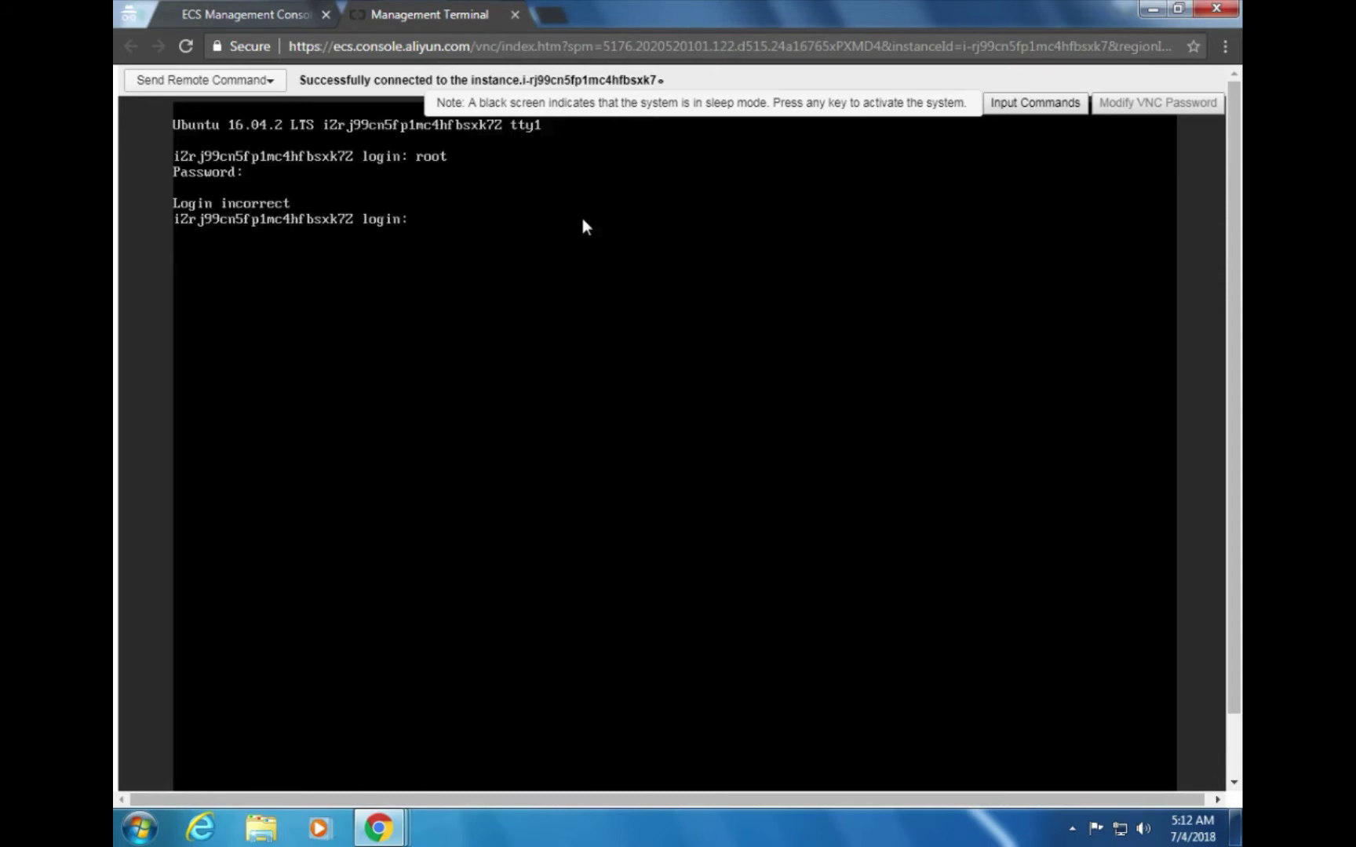
type("root")
key("Return")
key("alt+Tab")
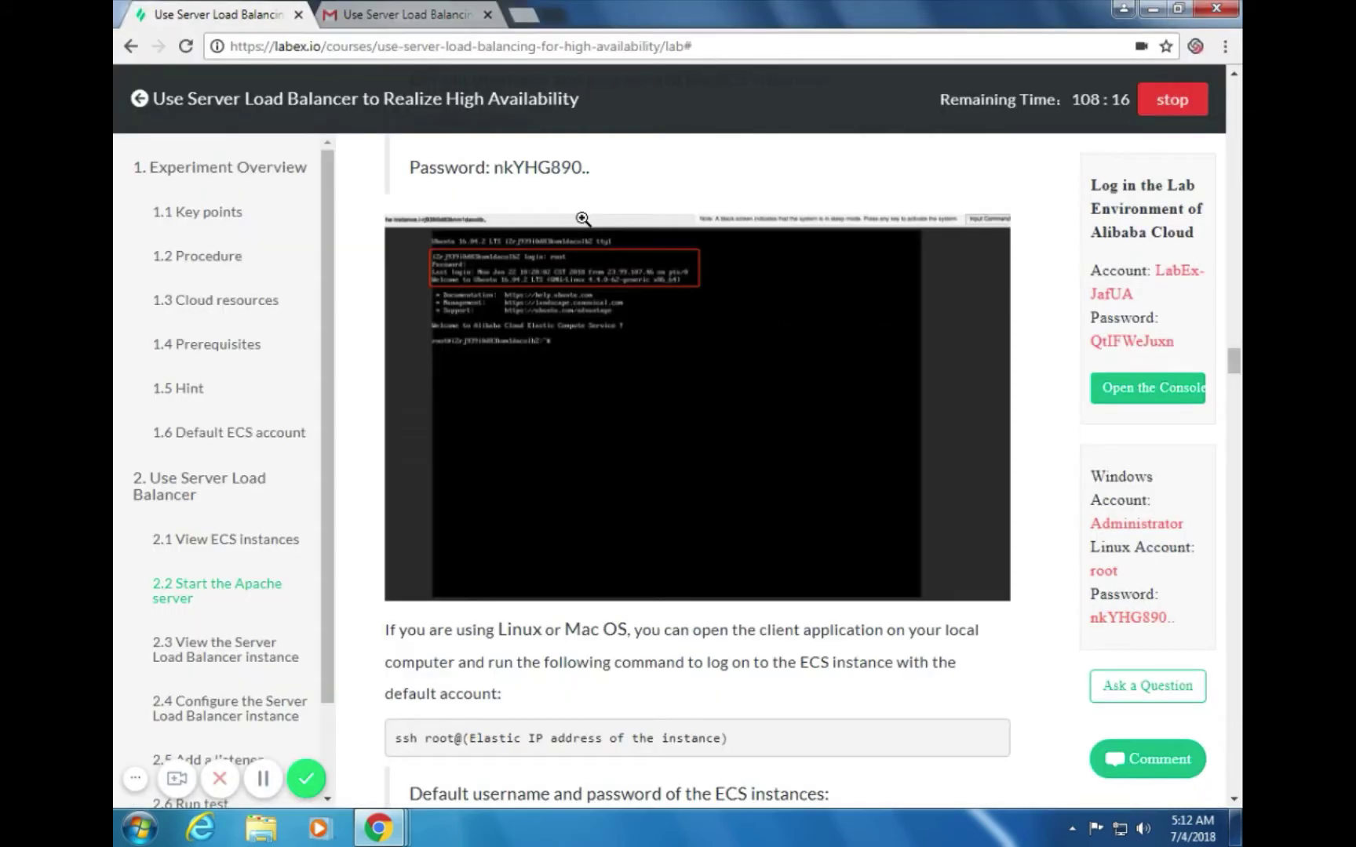
key("alt+Tab")
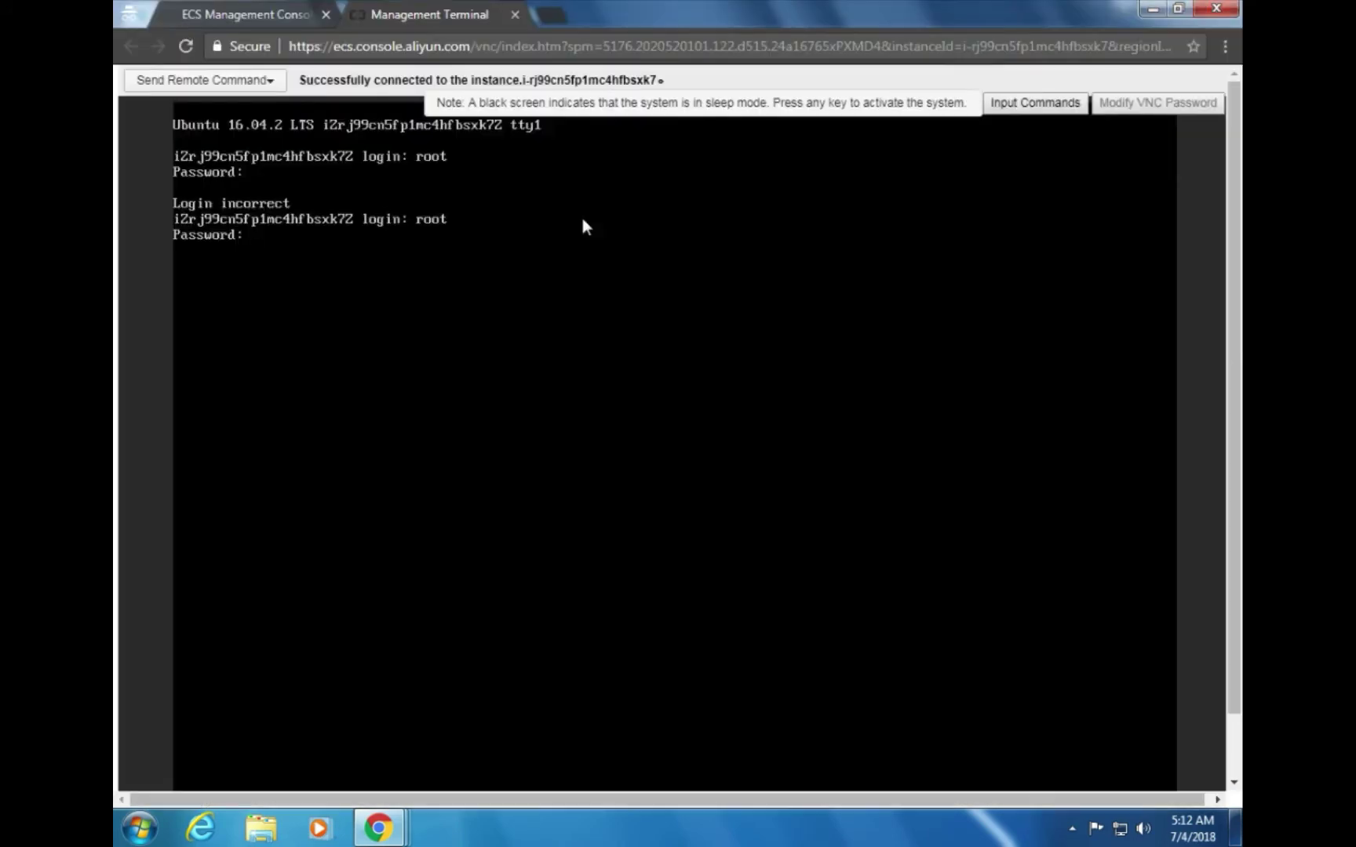
key("alt+Tab")
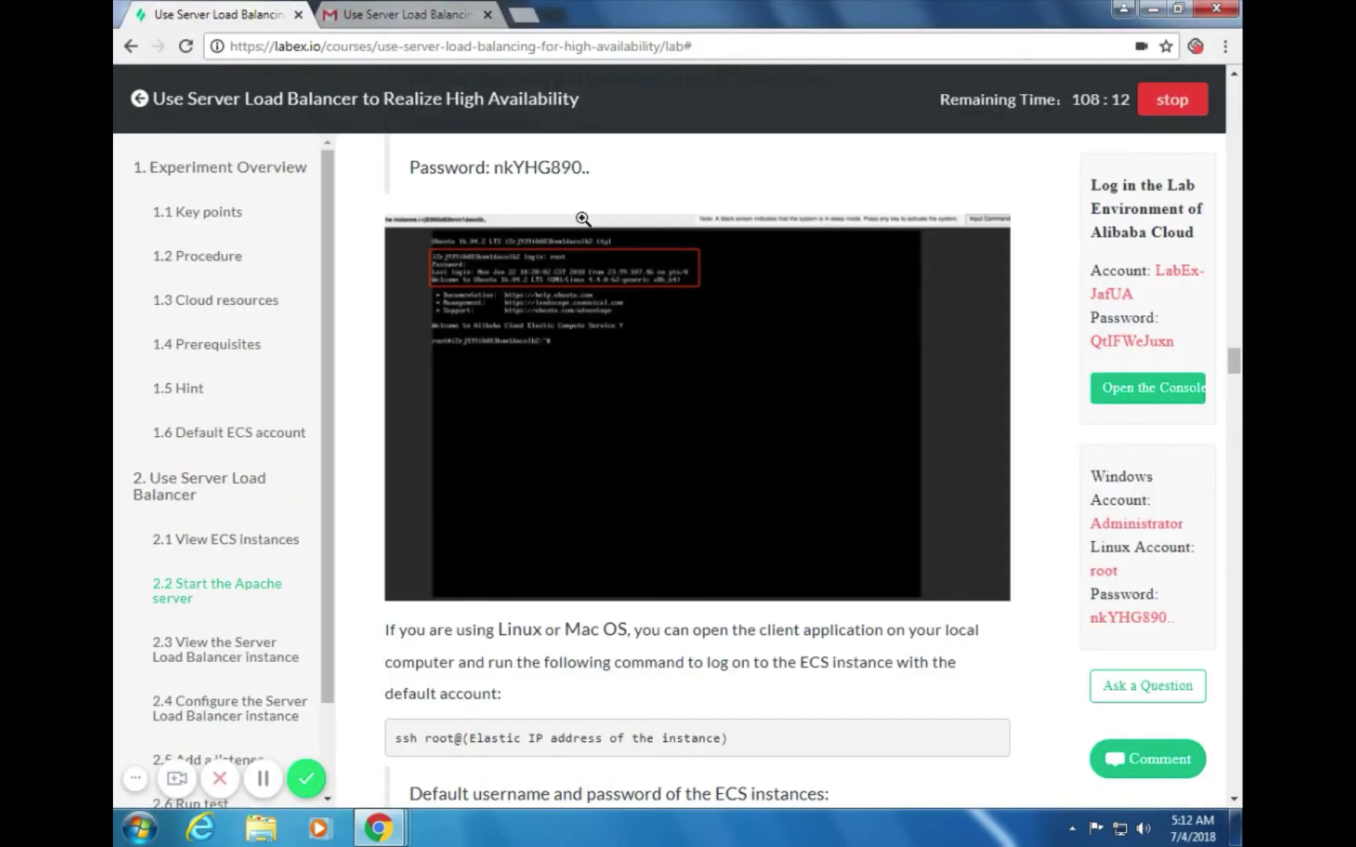
key("alt+Tab")
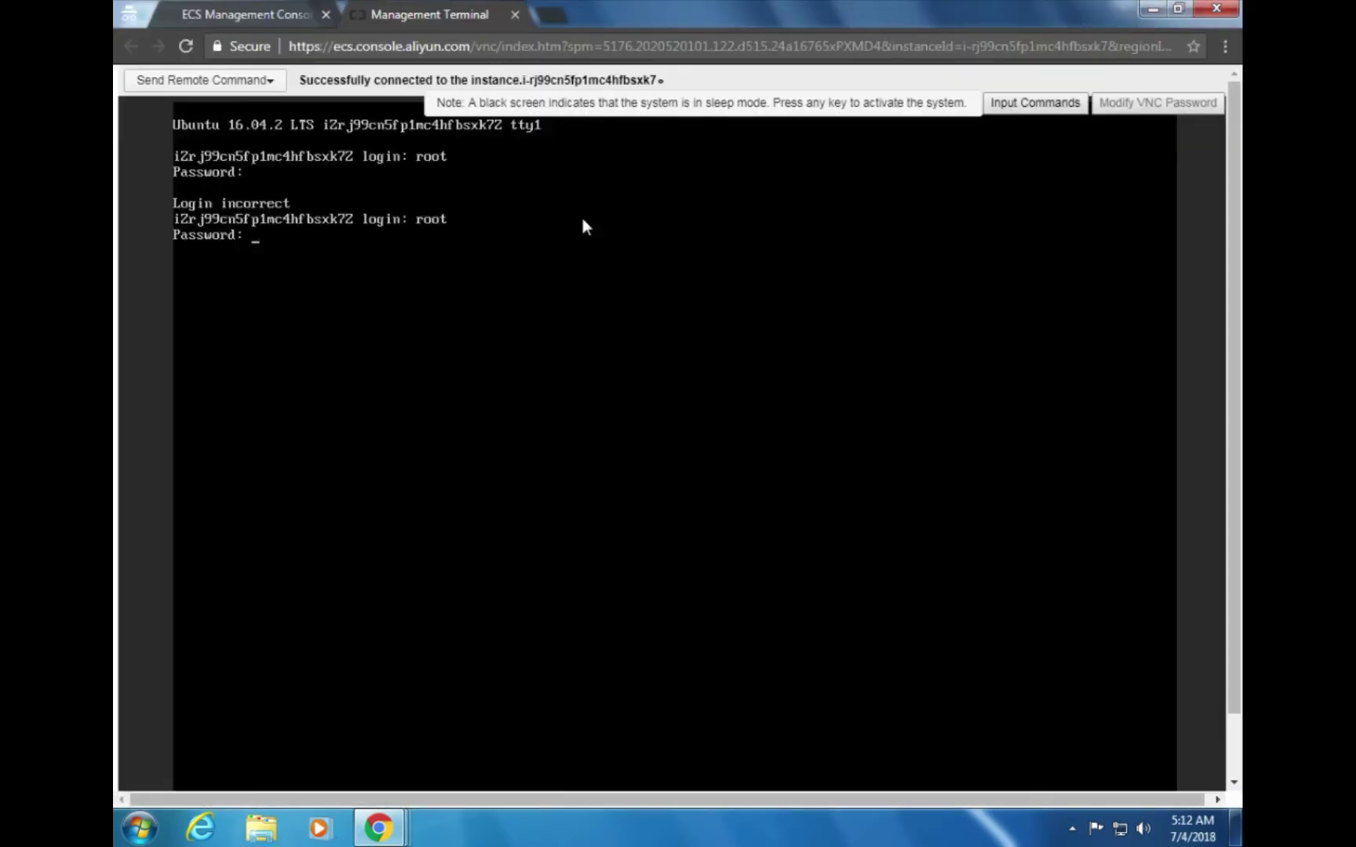
key("alt+Tab")
key("alt+Tab")
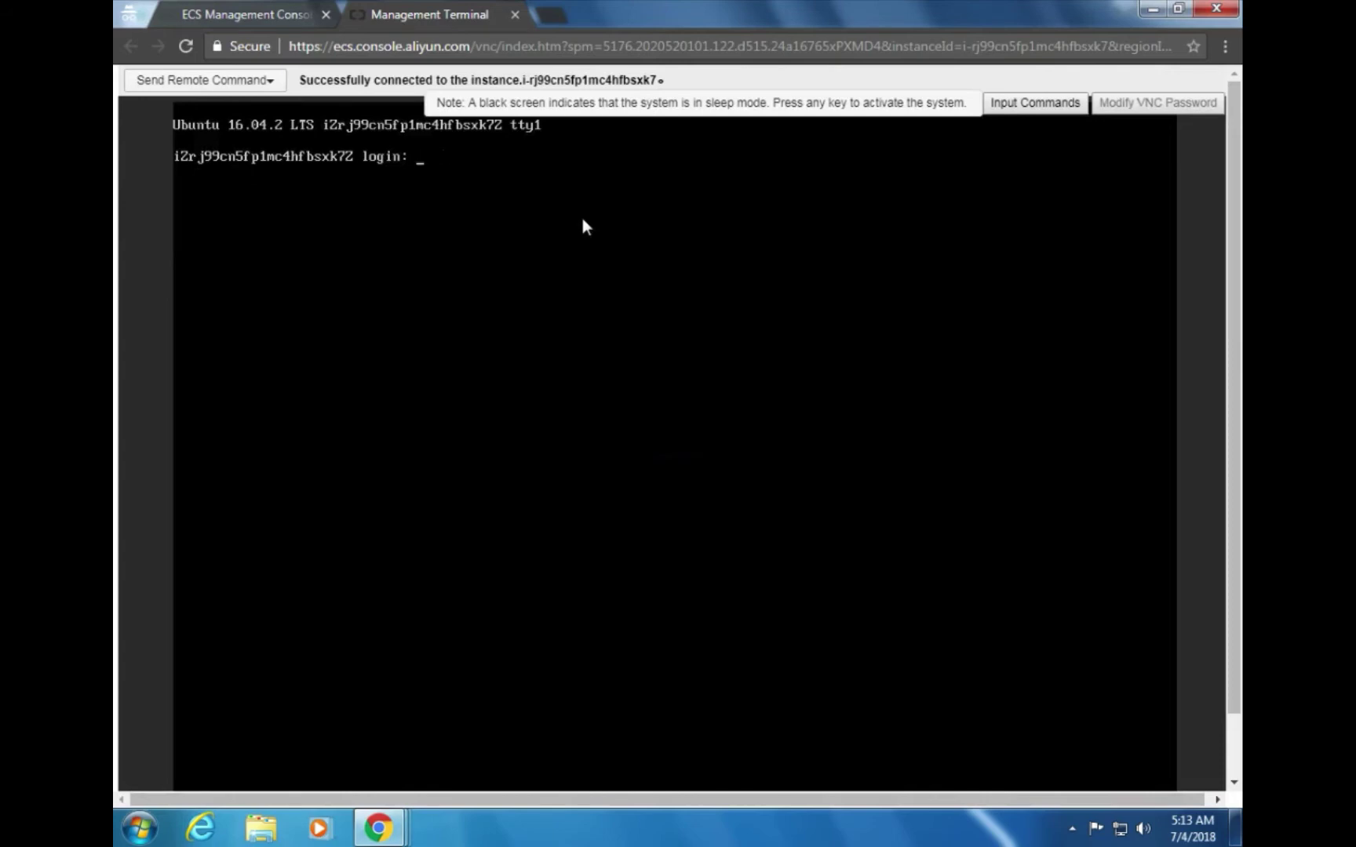
Log in as root at the Ubuntu prompt and review the guide's default ECS credentials
type(".")
type("root")
key("Return")
key("Return")
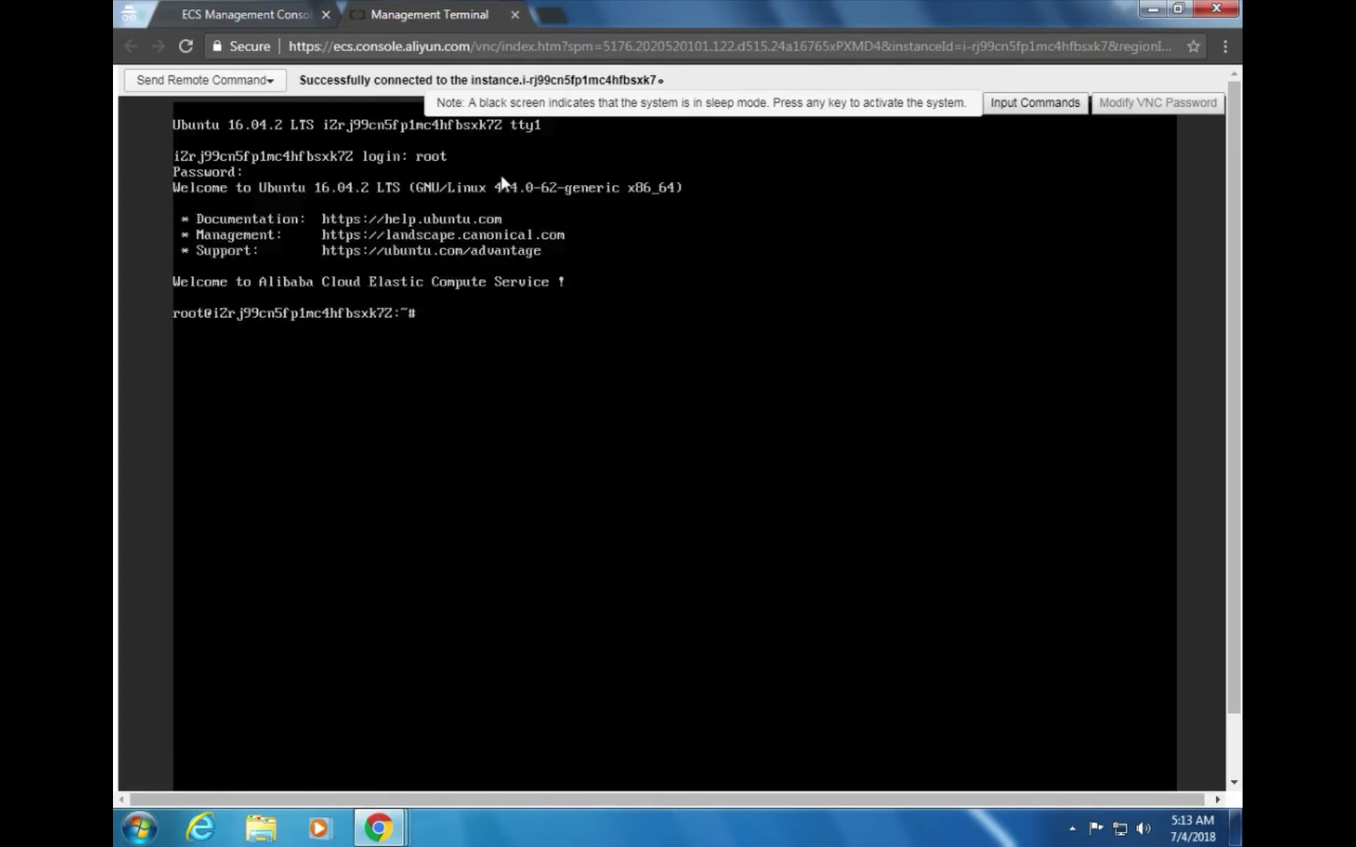
key("alt+Tab")
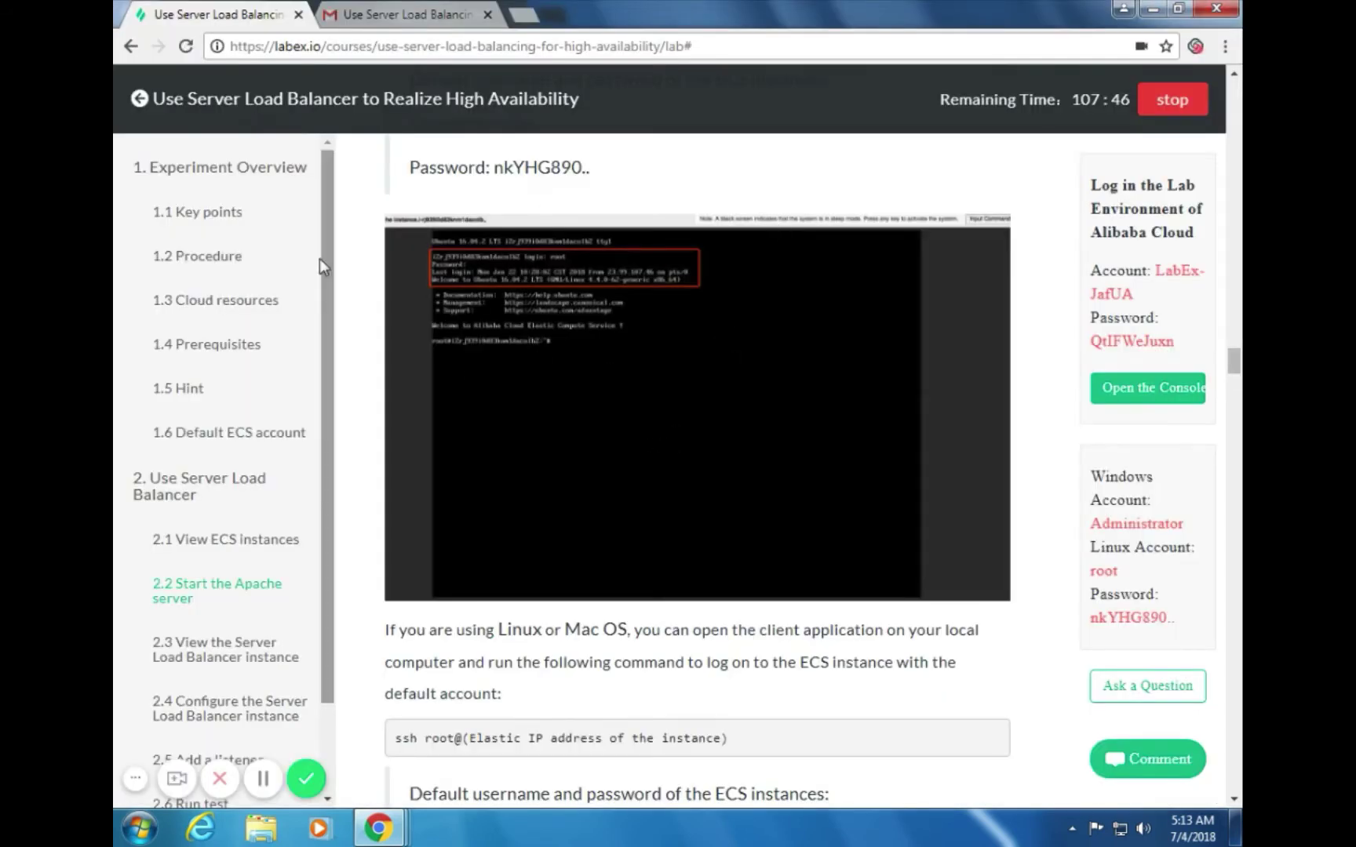
scroll(665, 457, "down", 1)
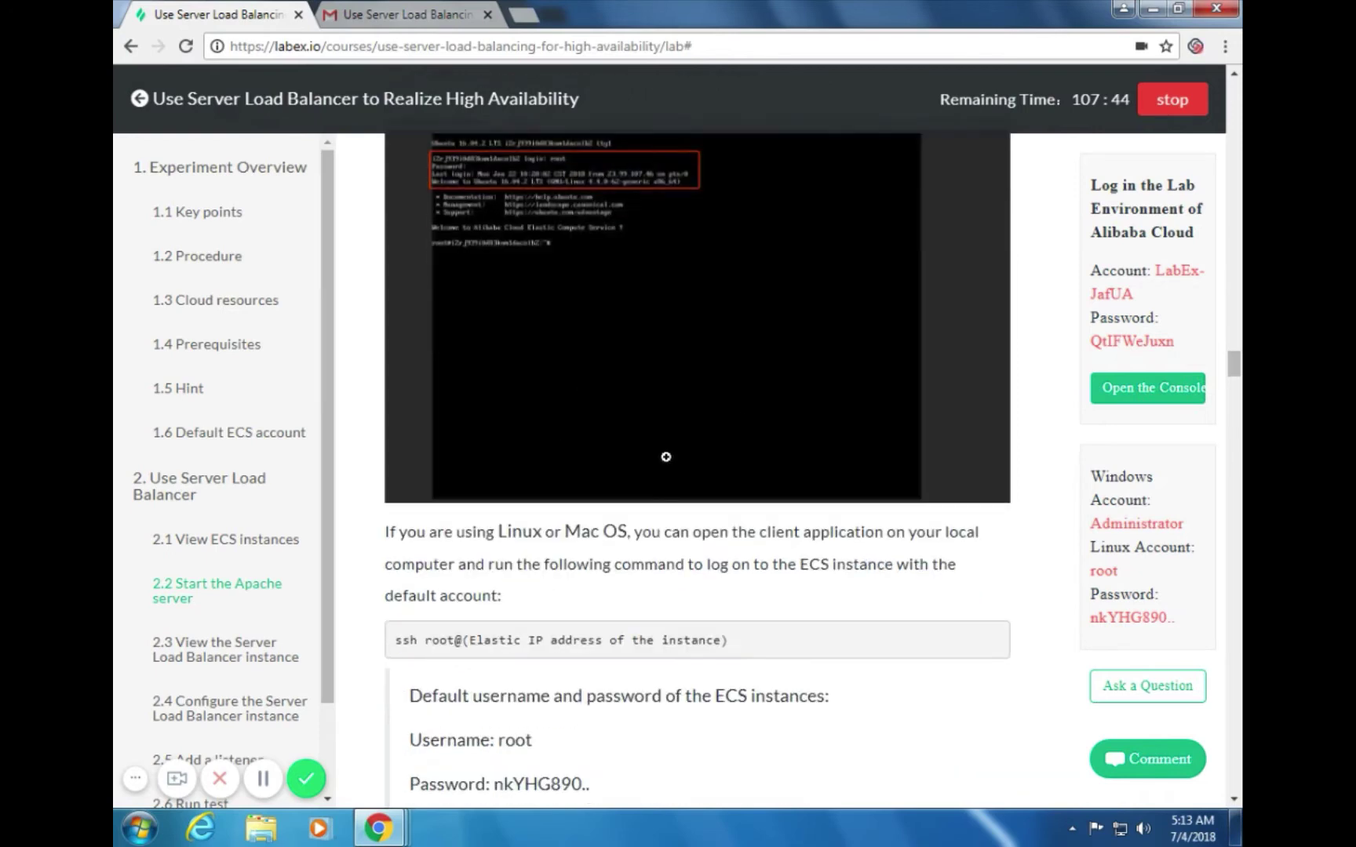
scroll(824, 444, "down", 1)
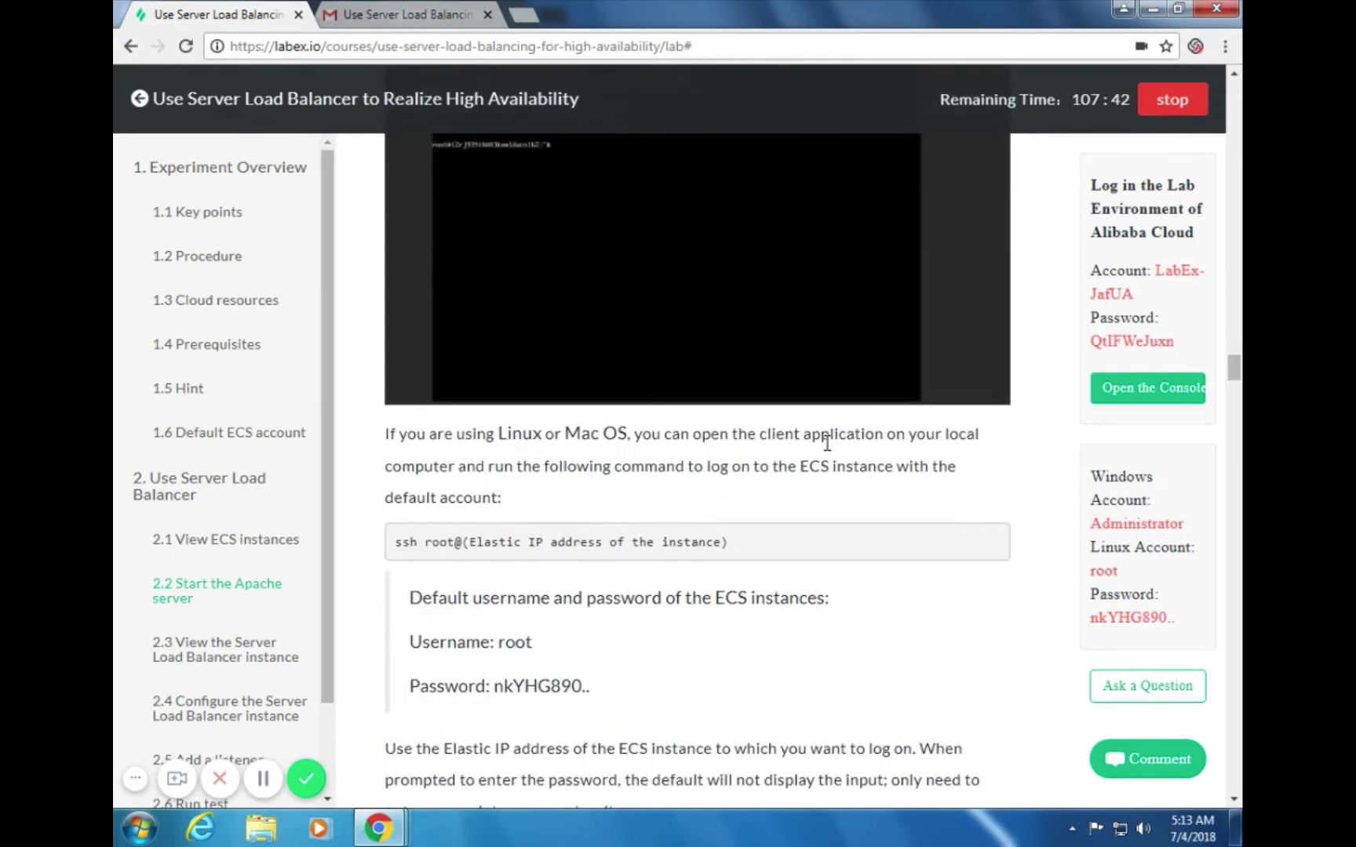
scroll(829, 430, "up", 2)
scroll(829, 433, "down", 1)
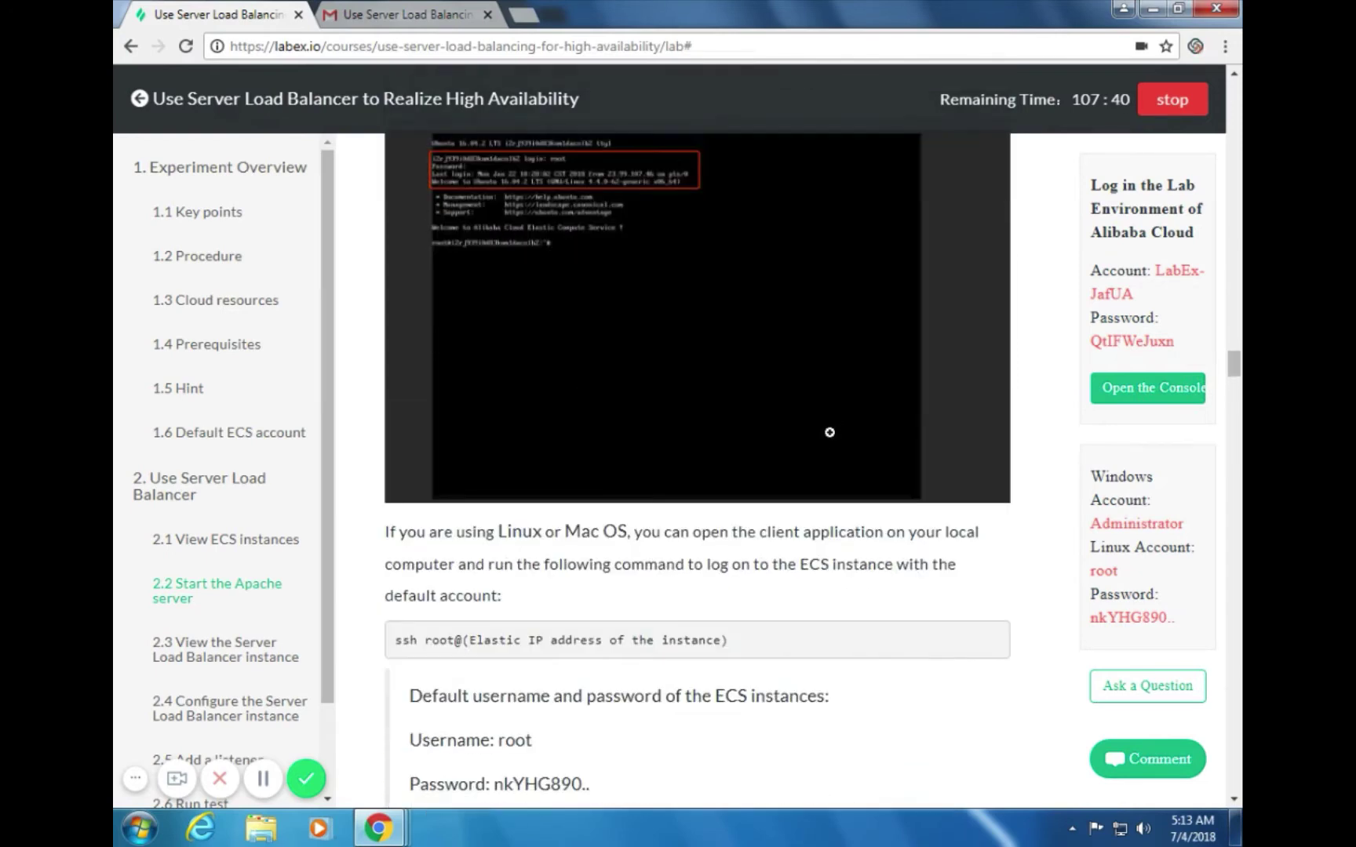
scroll(818, 433, "down", 2)
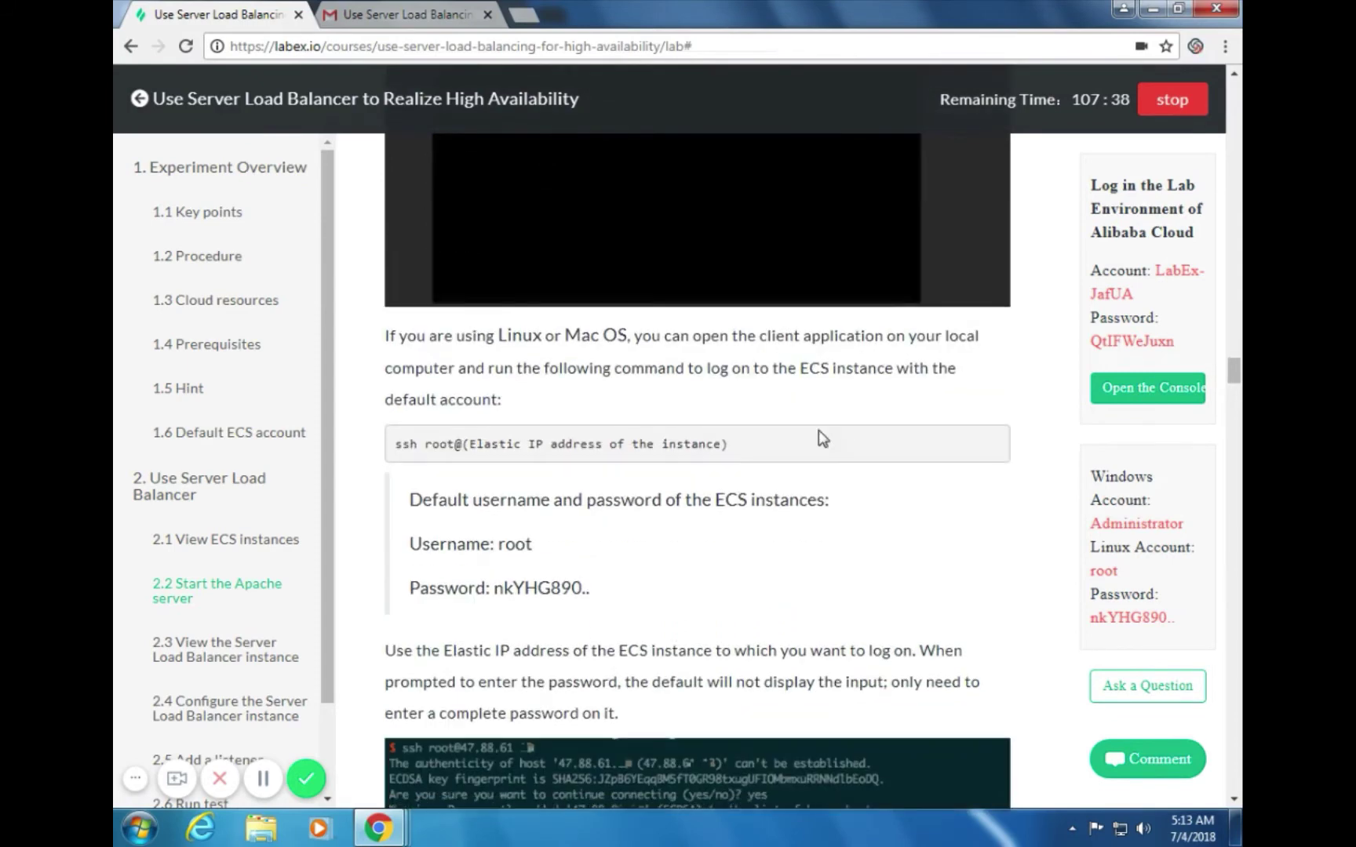
scroll(746, 416, "up", 1)
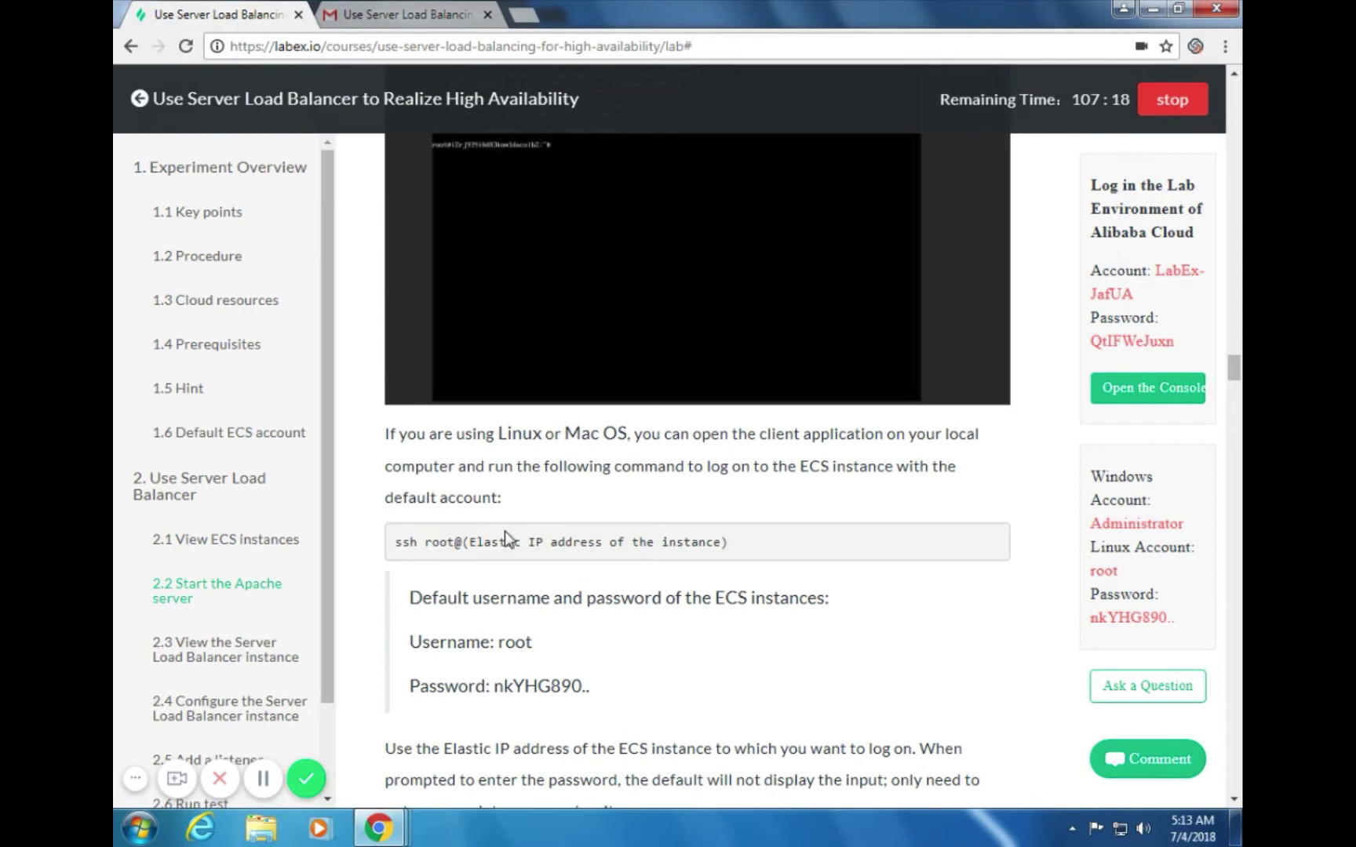
Scroll the guide to the Start the Apache server step beginning with apt-get update
scroll(629, 573, "down", 1)
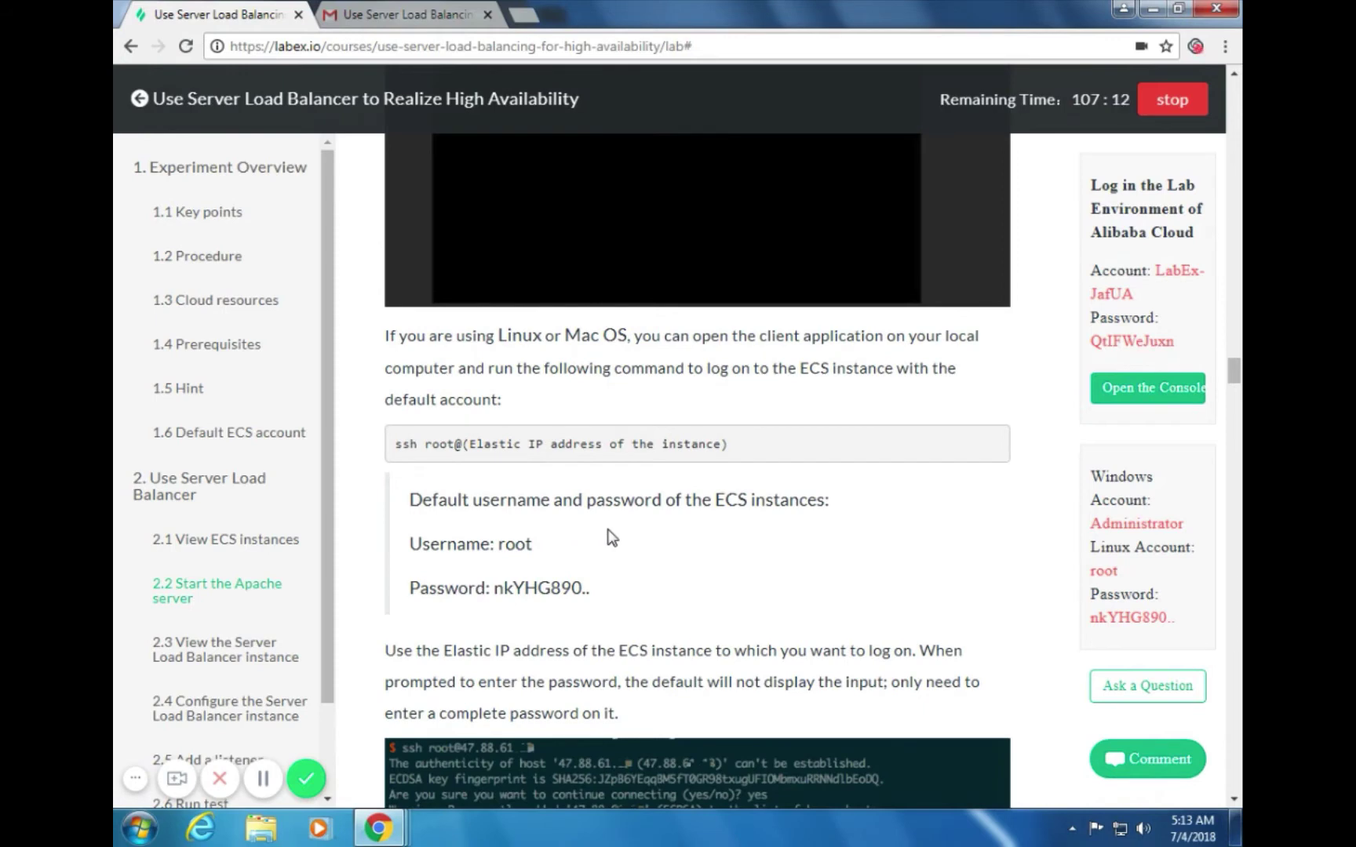
scroll(641, 530, "down", 3)
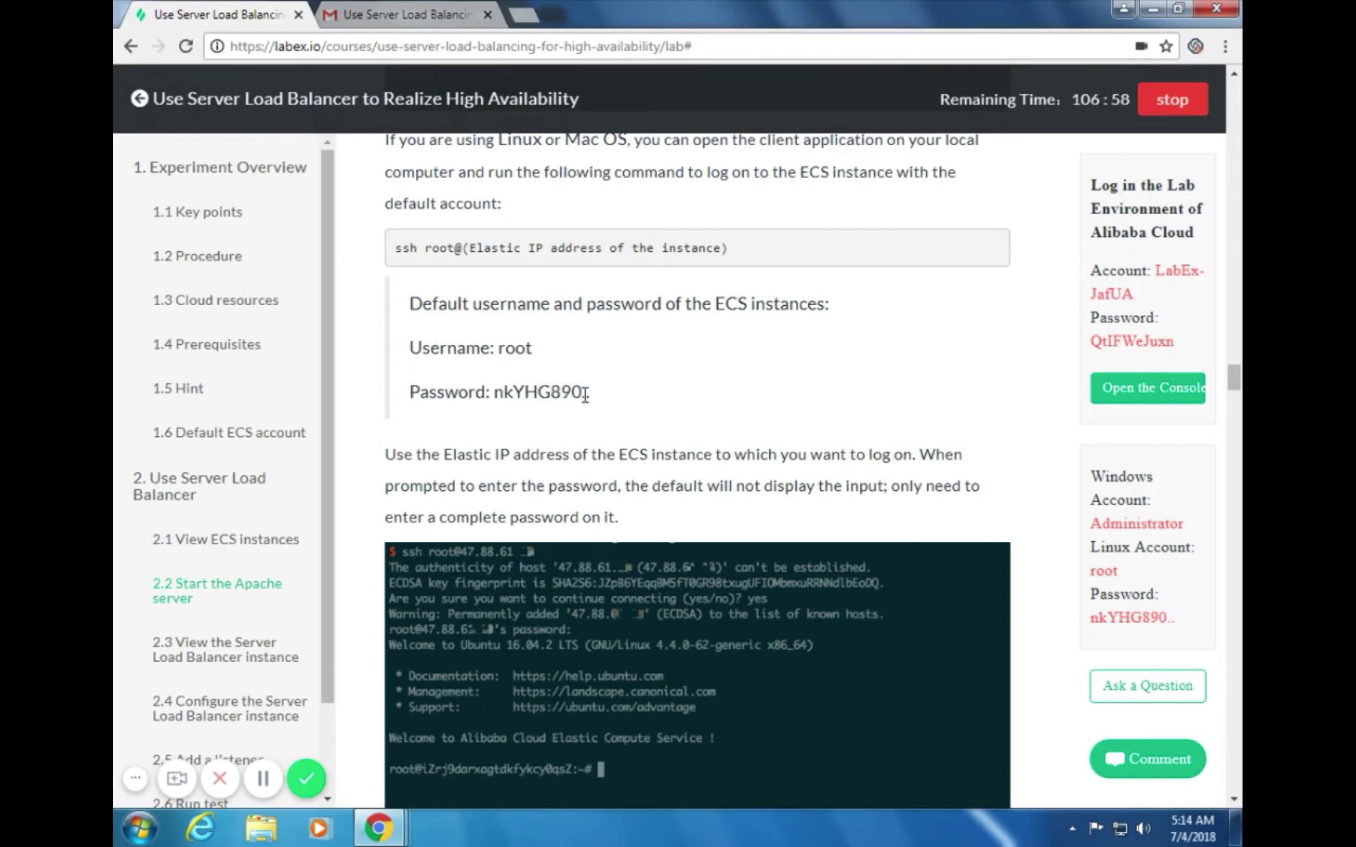
left_click_drag(586, 391, 660, 418)
scroll(663, 408, "down", 3)
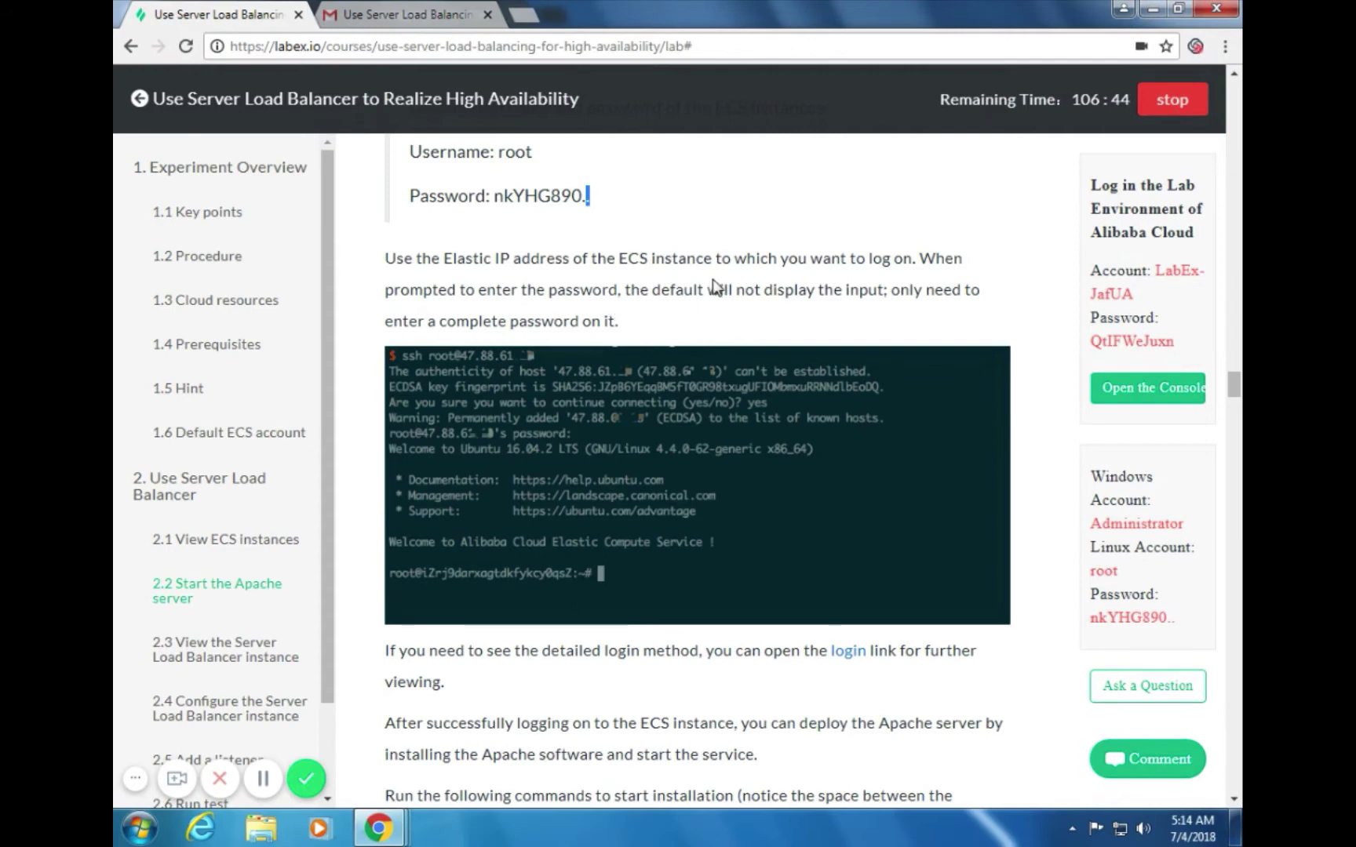
scroll(823, 365, "down", 1)
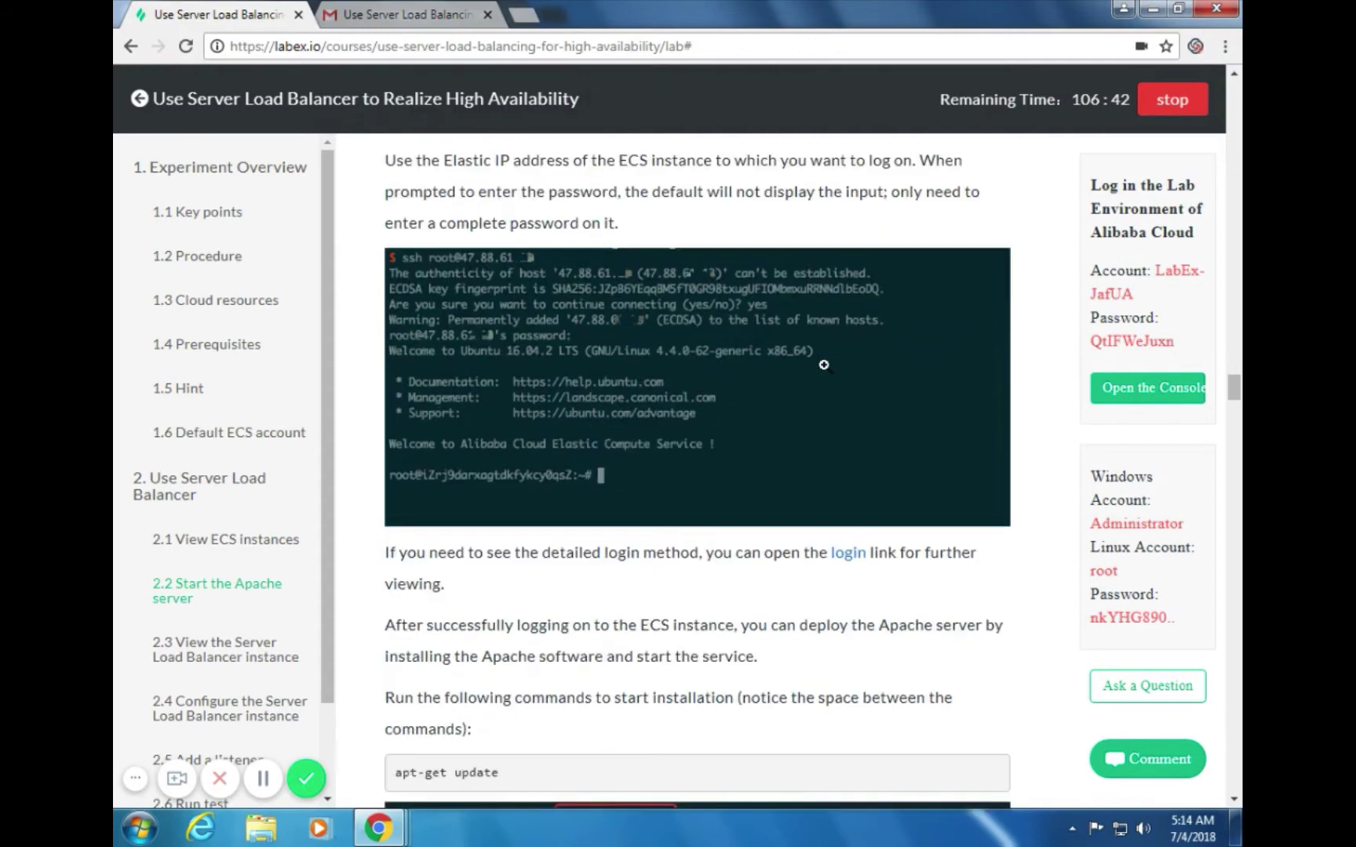
scroll(823, 365, "down", 1)
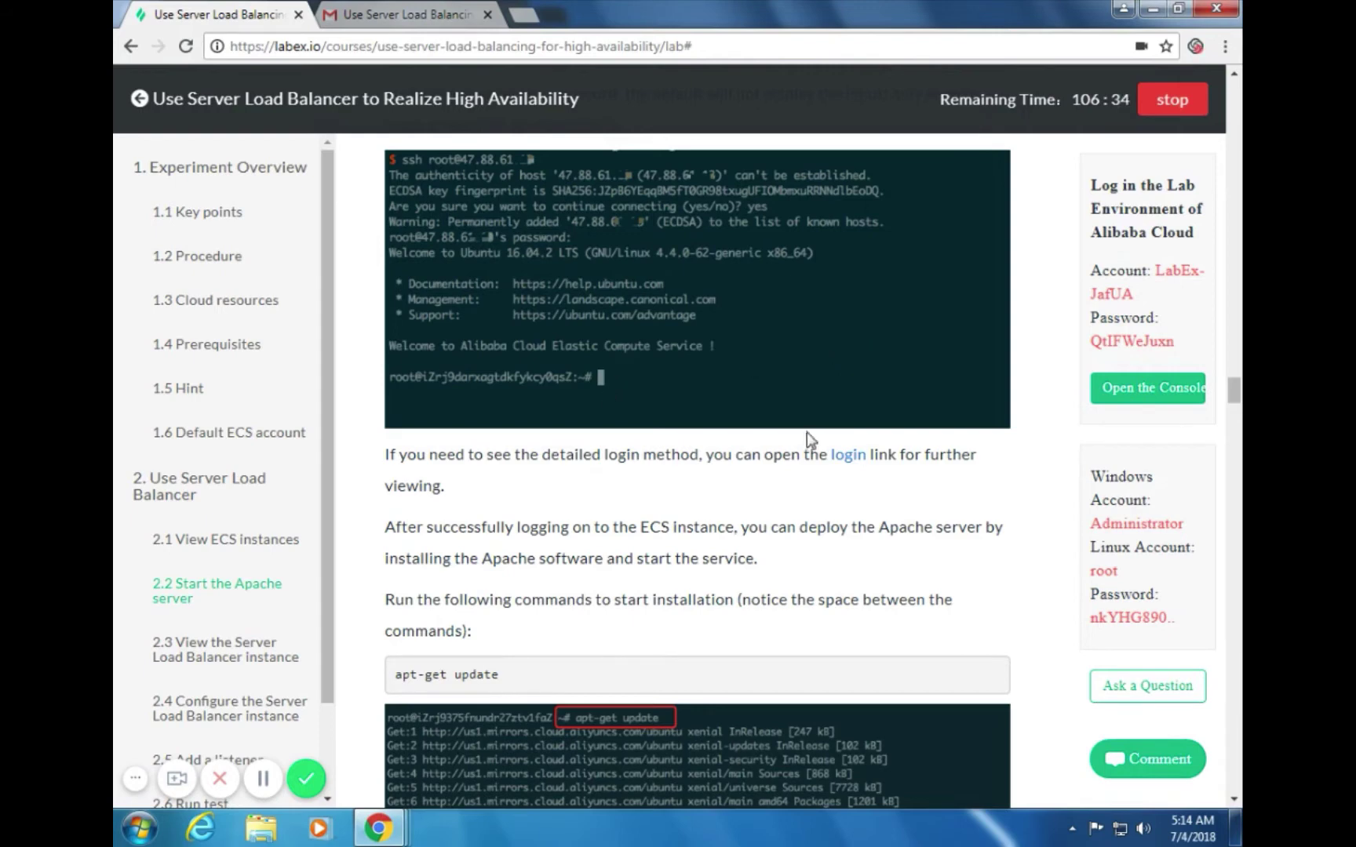
Open the 'login' help page in a new tab and skim the remote login guide
left_click(846, 458)
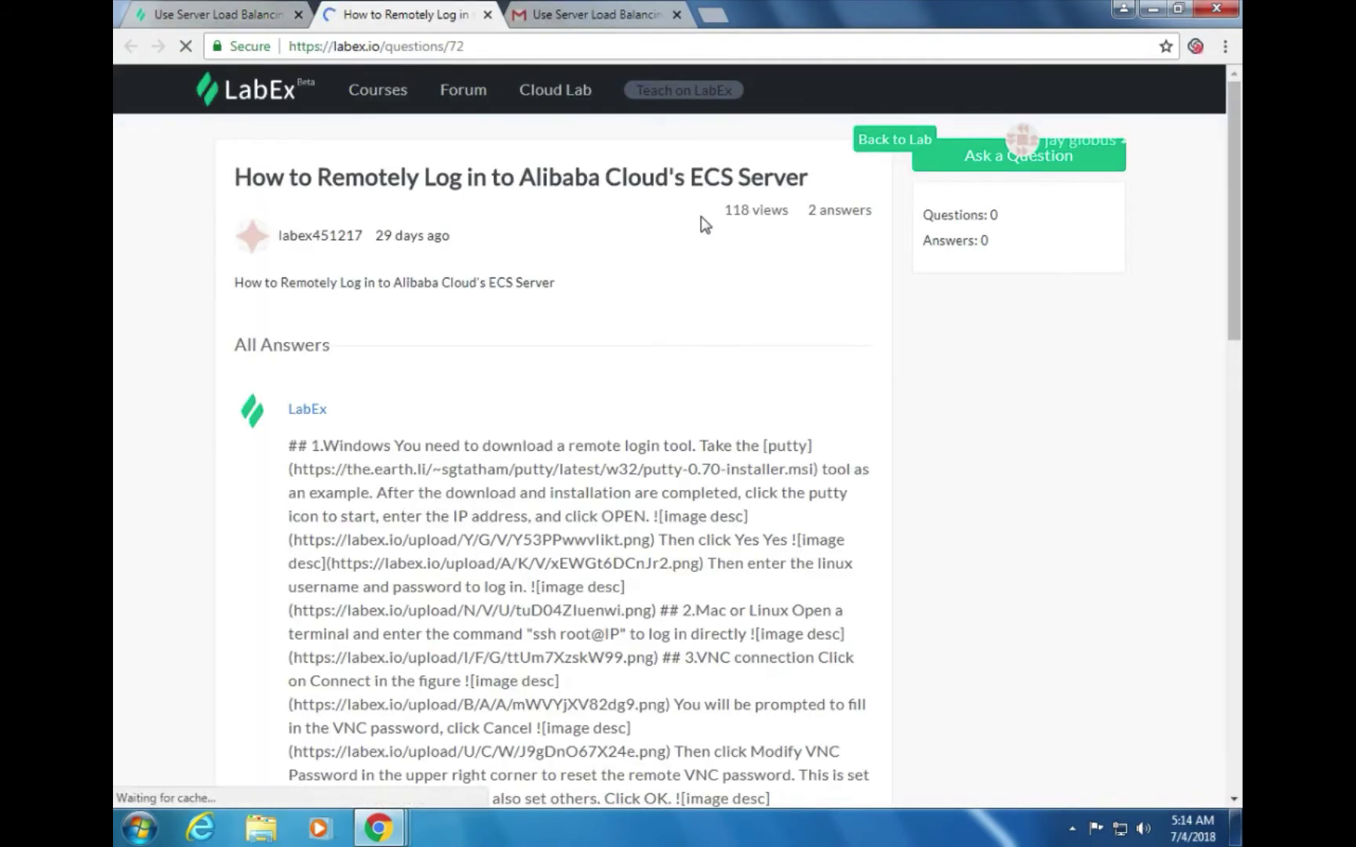
scroll(710, 284, "down", 5)
scroll(708, 282, "down", 5)
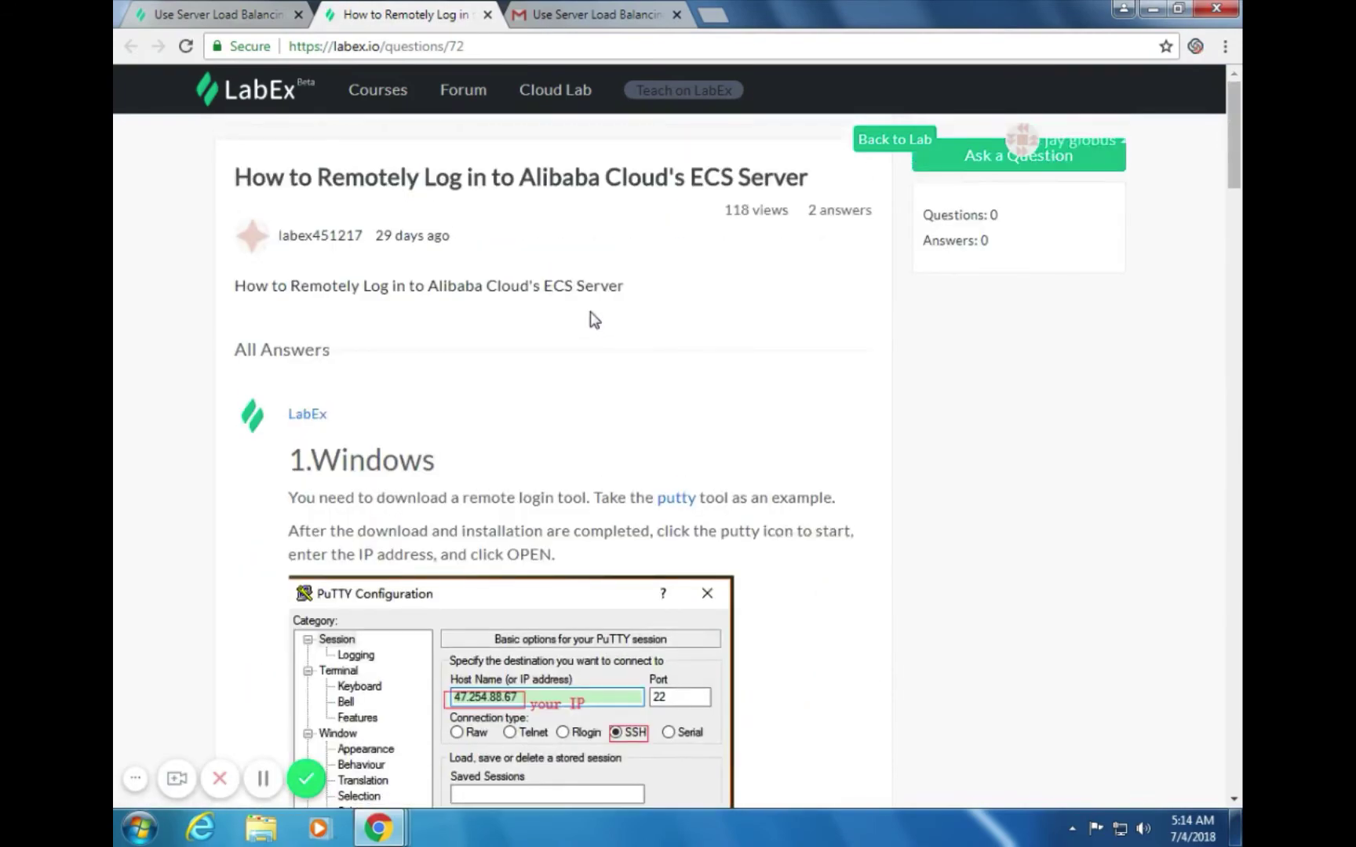
scroll(590, 314, "down", 12)
scroll(594, 326, "down", 8)
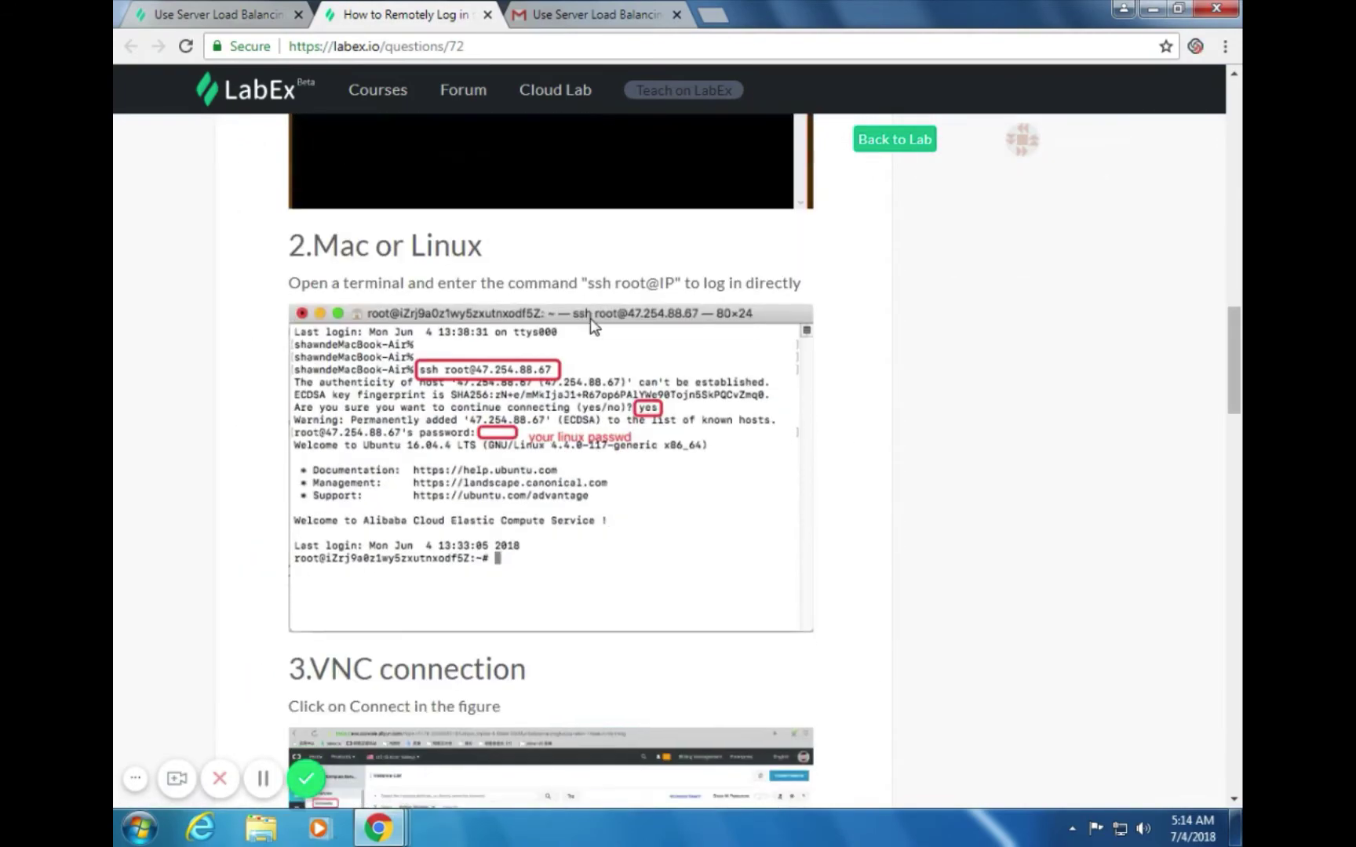
key("alt+Tab")
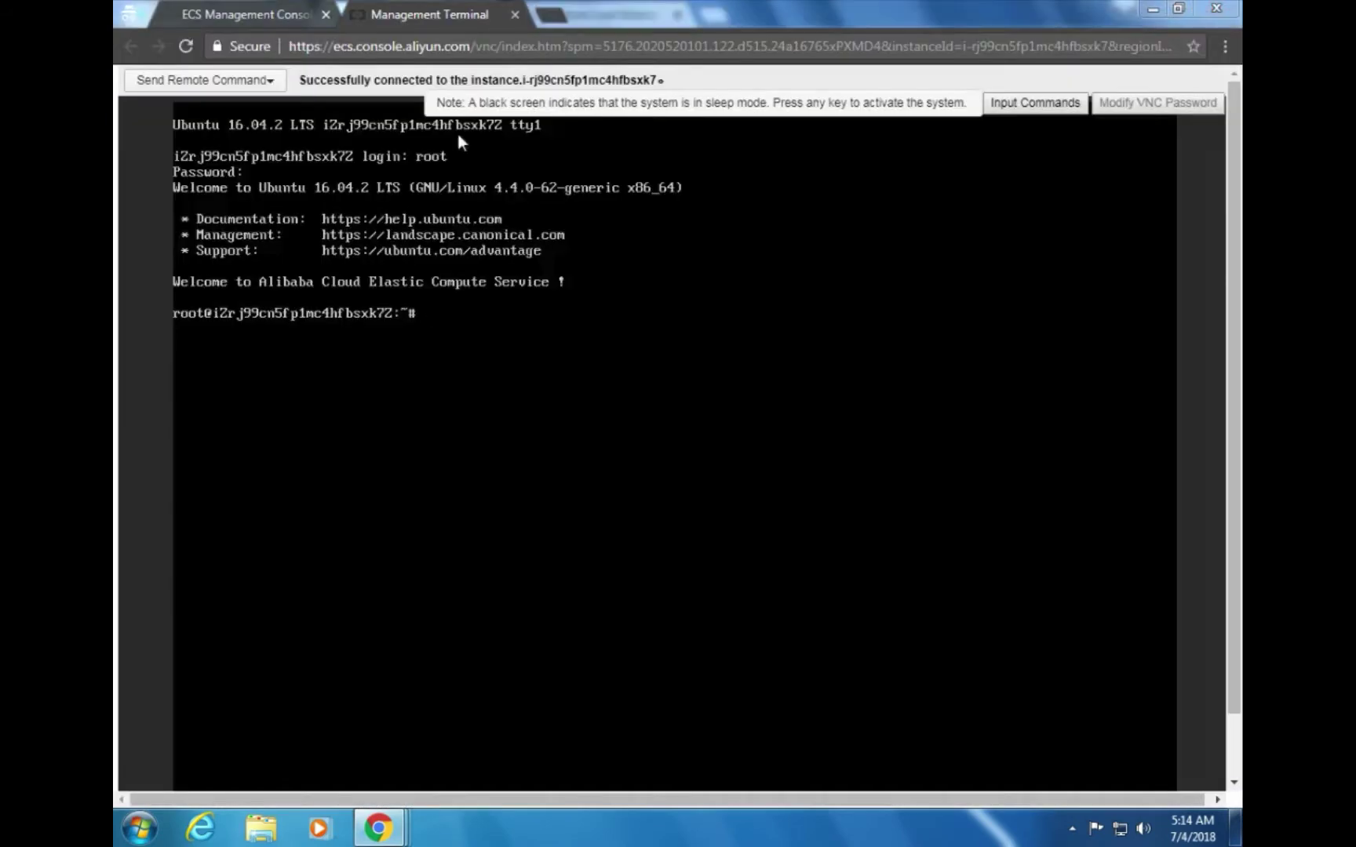
key("alt+Tab")
Back on the lab guide tab, select the apt-get update command for copying
left_click(221, 9)
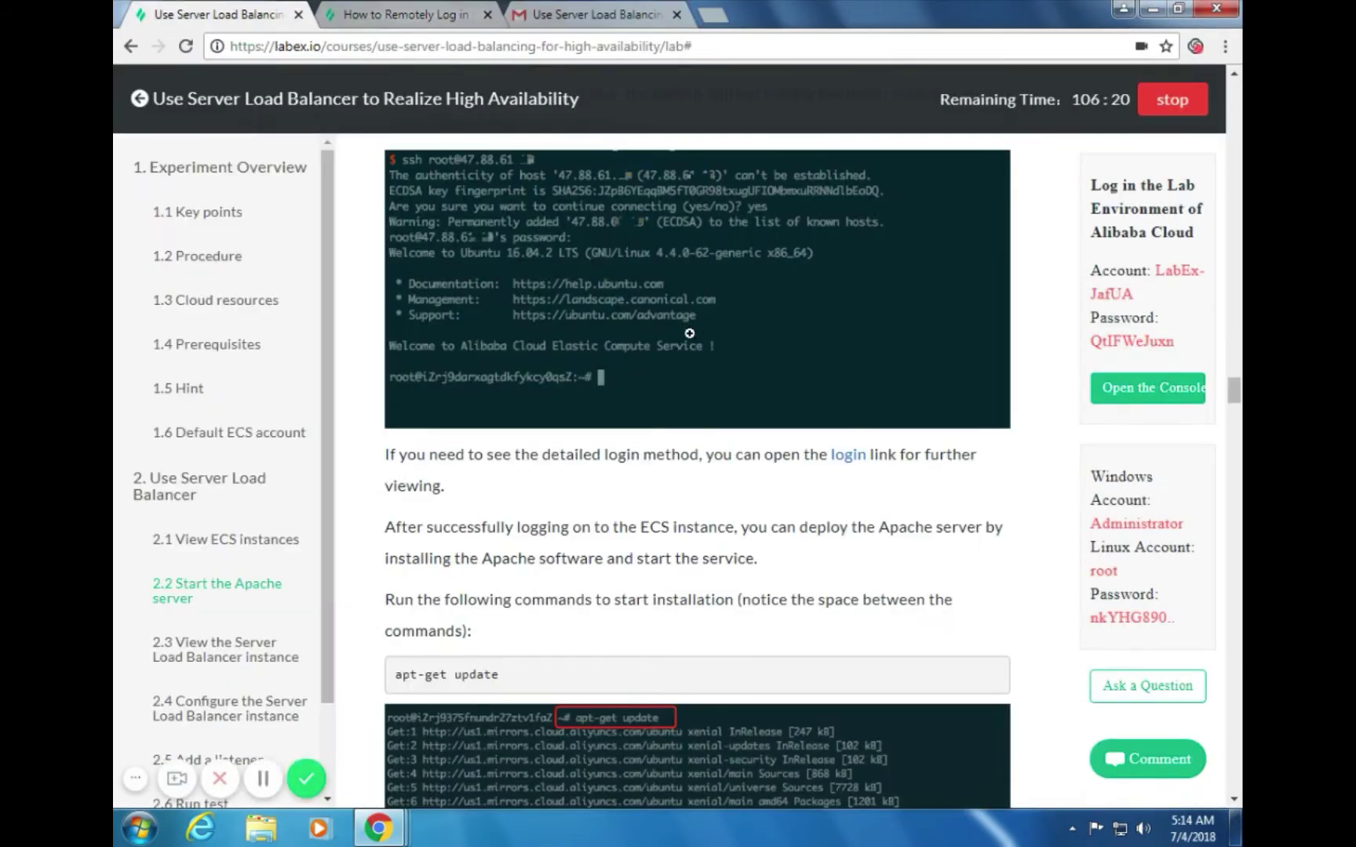
scroll(667, 306, "down", 3)
scroll(685, 309, "down", 2)
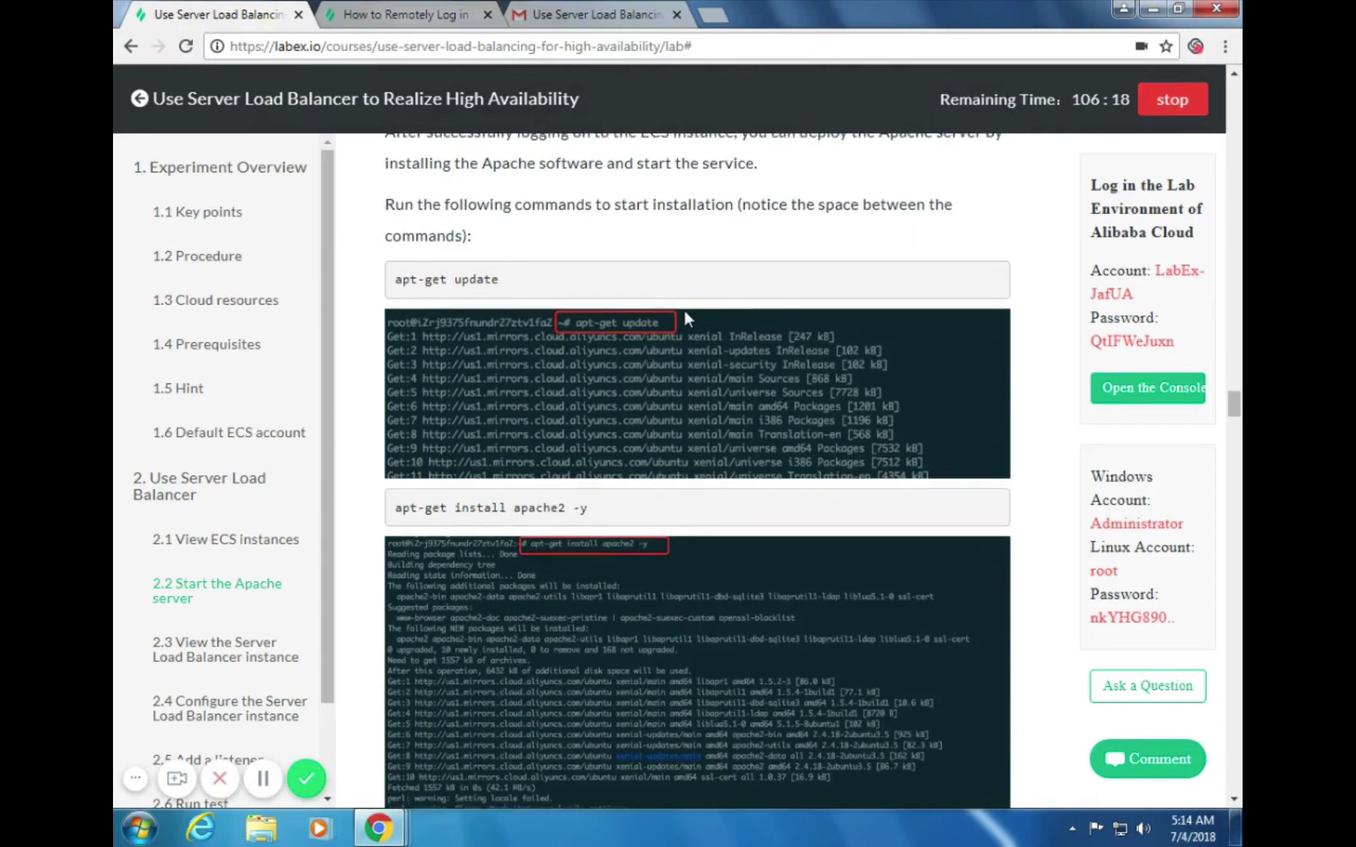
scroll(684, 311, "down", 2)
scroll(685, 312, "down", 3)
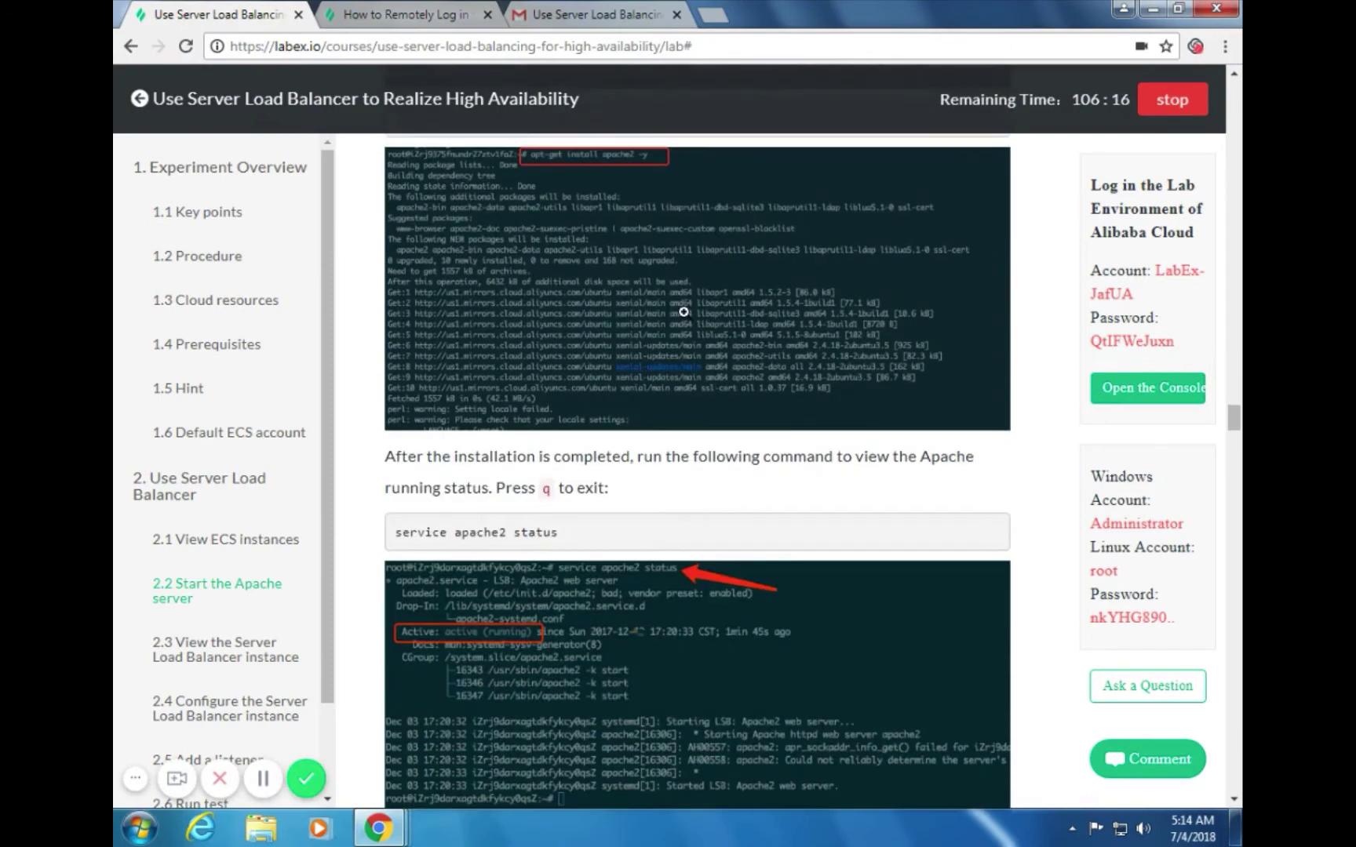
scroll(684, 312, "up", 3)
scroll(684, 312, "up", 4)
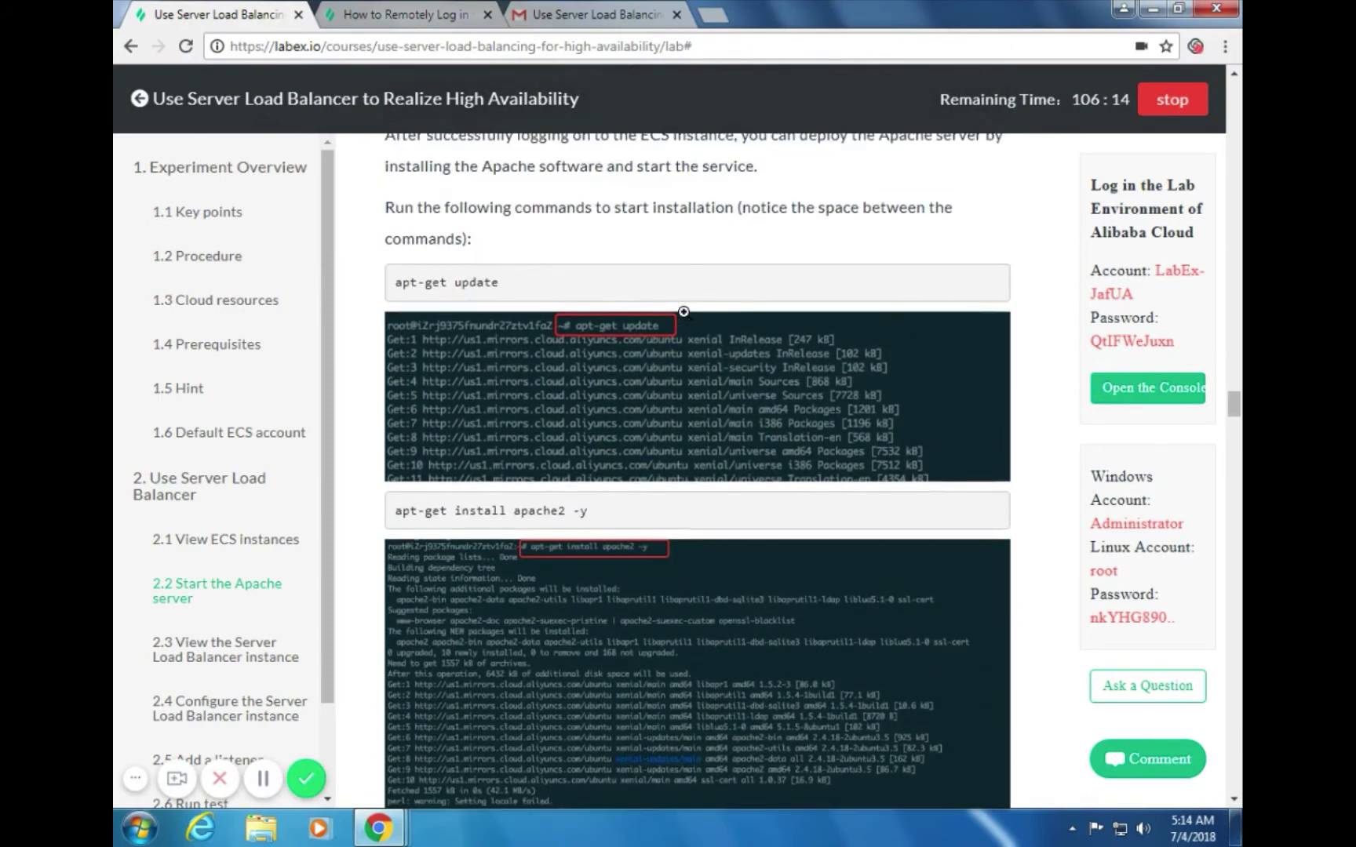
scroll(685, 318, "up", 1)
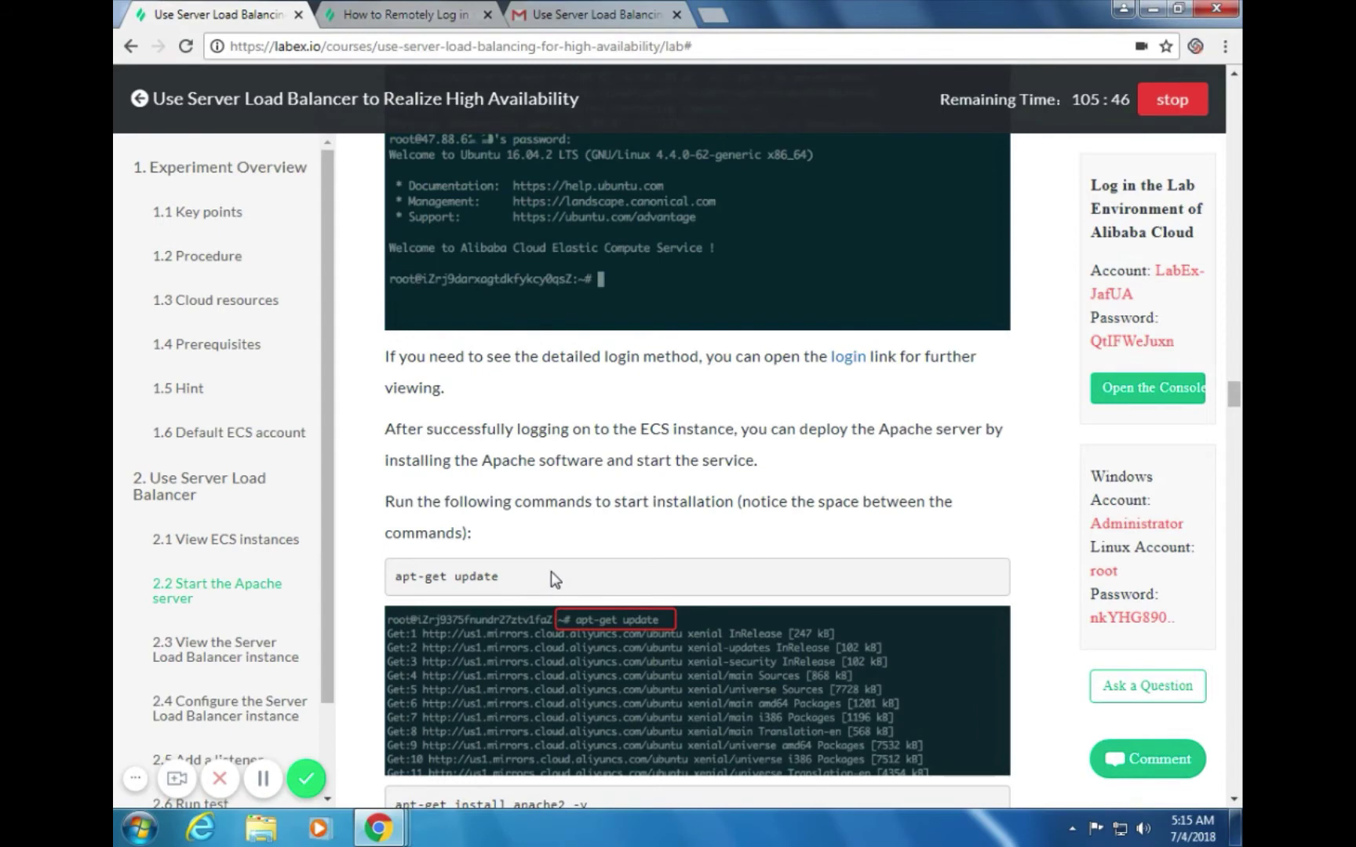
left_click_drag(504, 579, 407, 573)
key("ctrl+c")
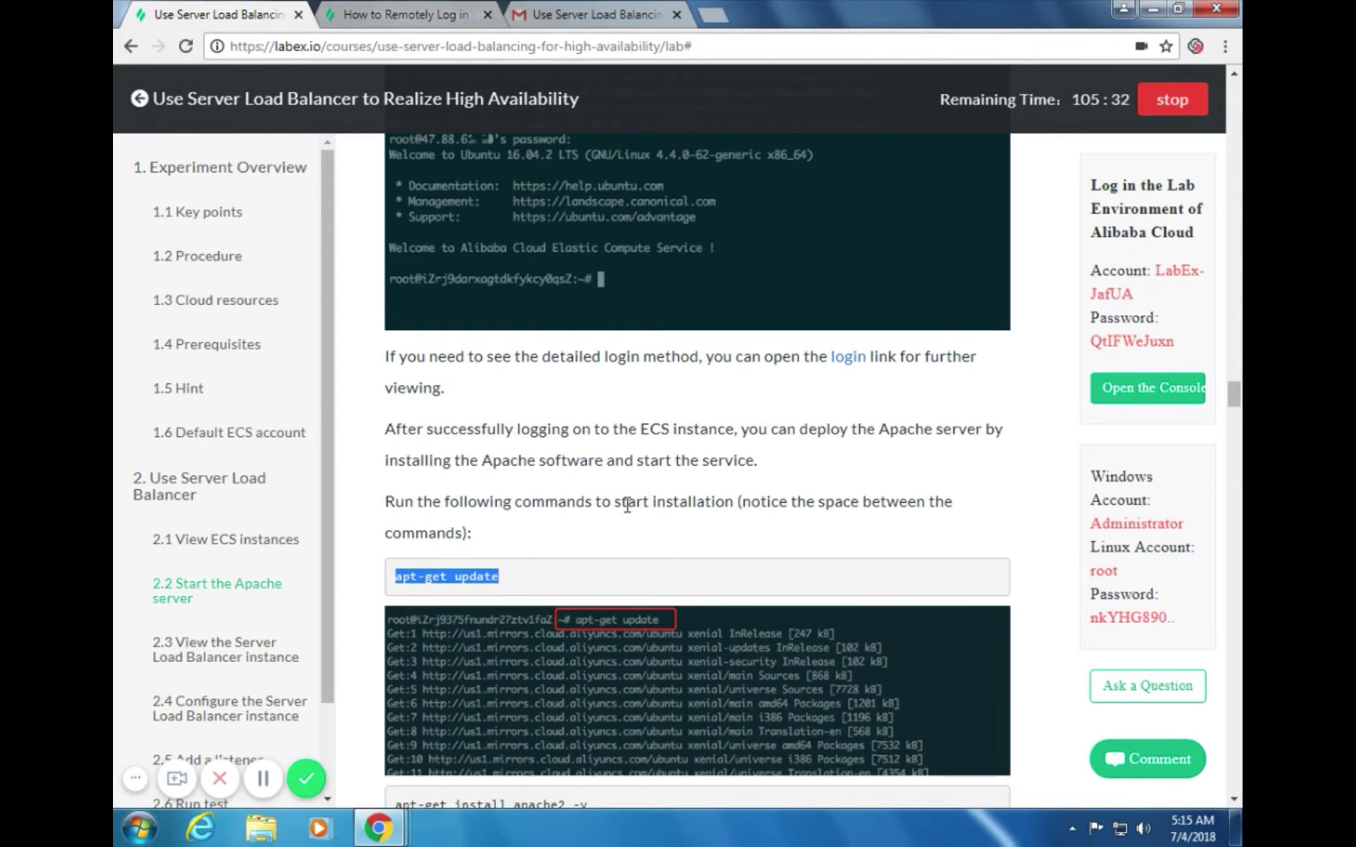
Send 'apt-get update' through Input Commands so the instance refreshes its package lists
key("alt+Tab")
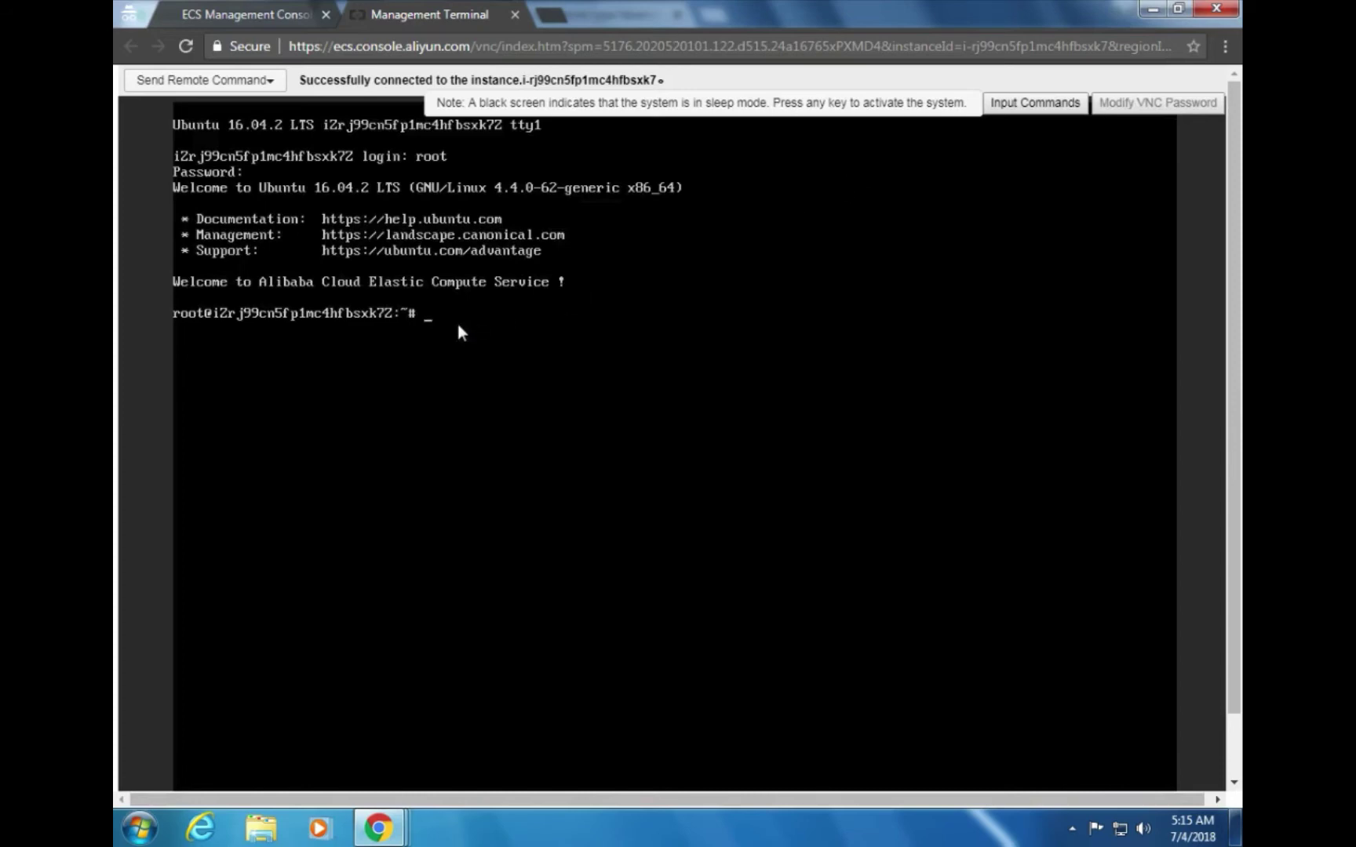
left_click(1028, 103)
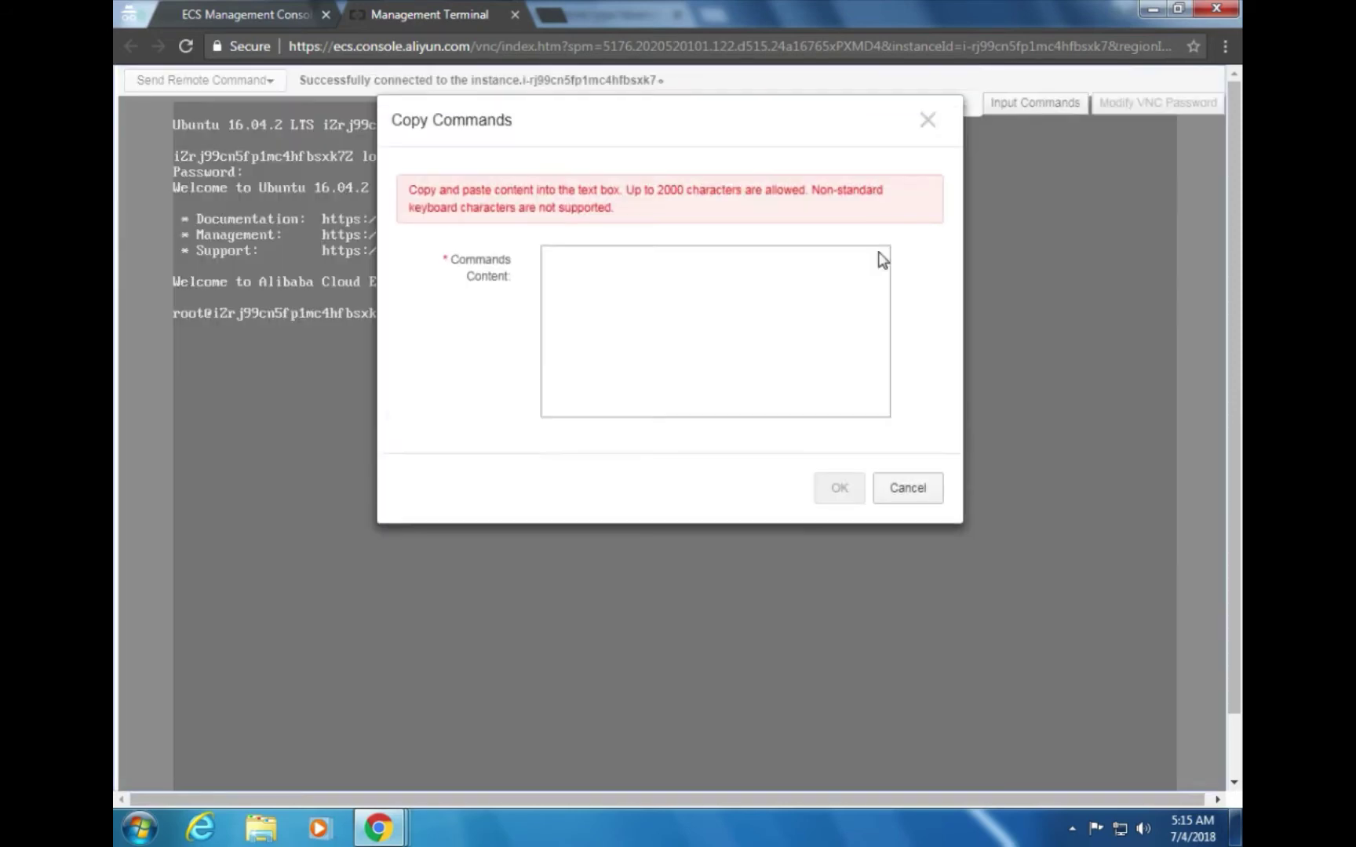
left_click(745, 300)
key("ctrl+v")
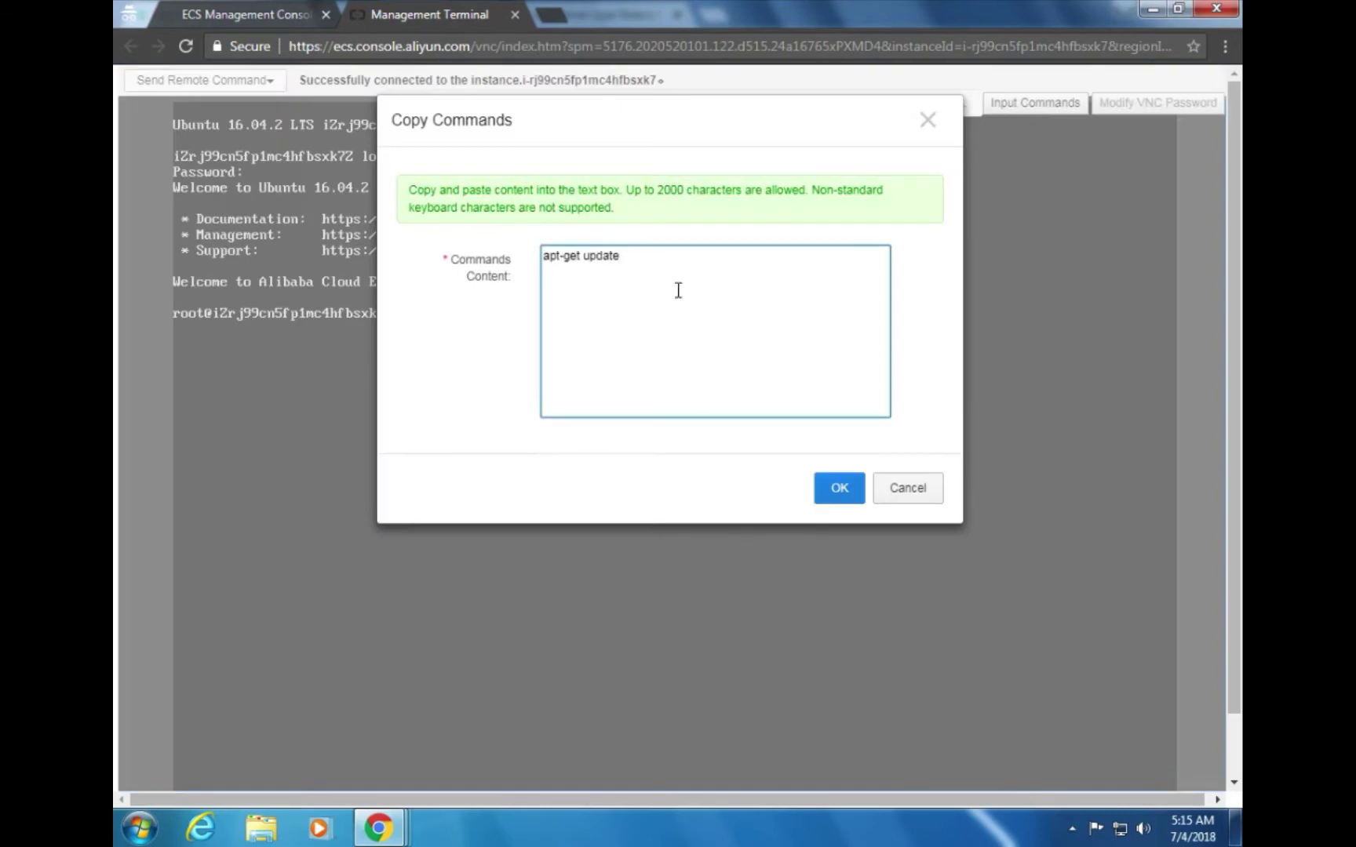
left_click(824, 489)
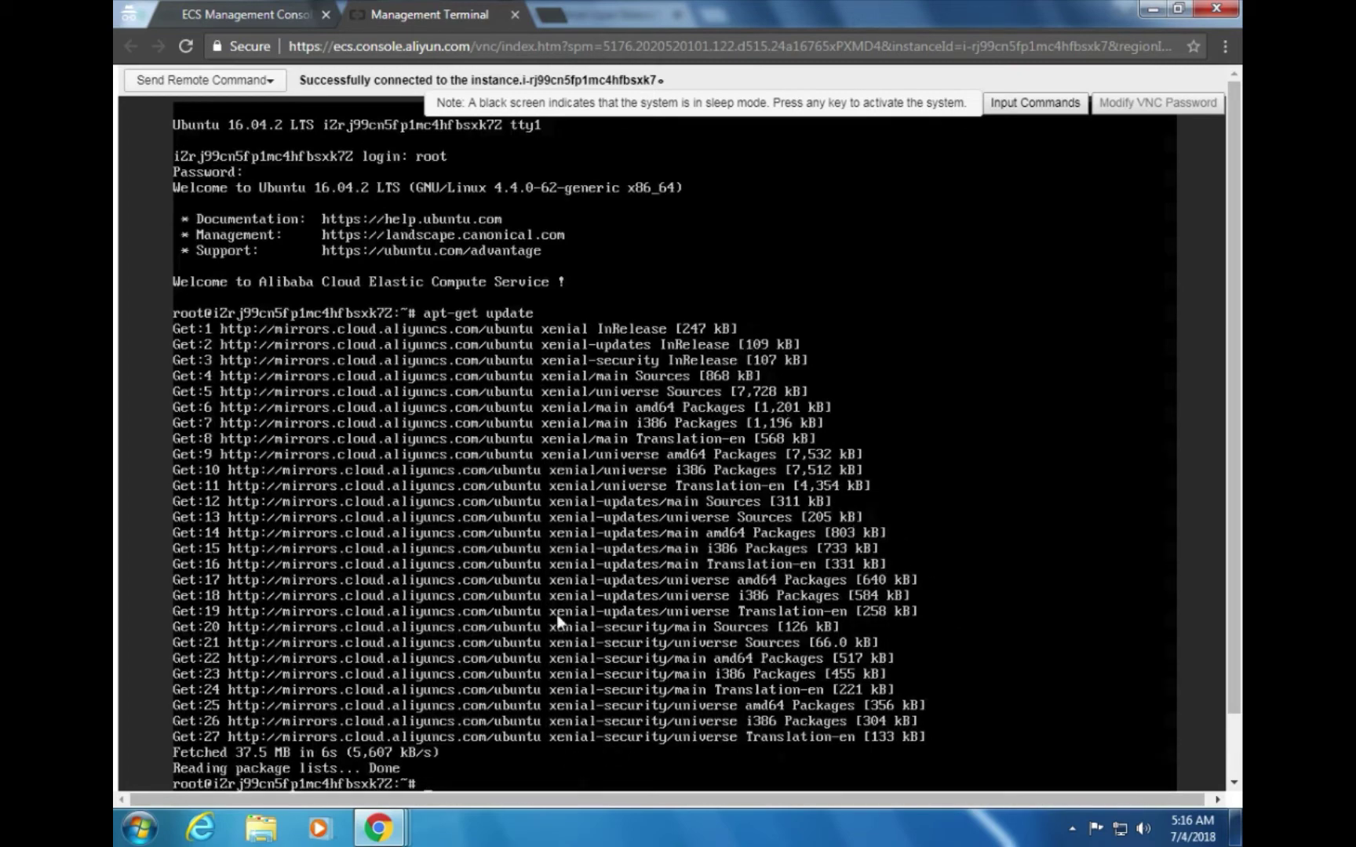
key("alt+Tab")
scroll(663, 533, "down", 5)
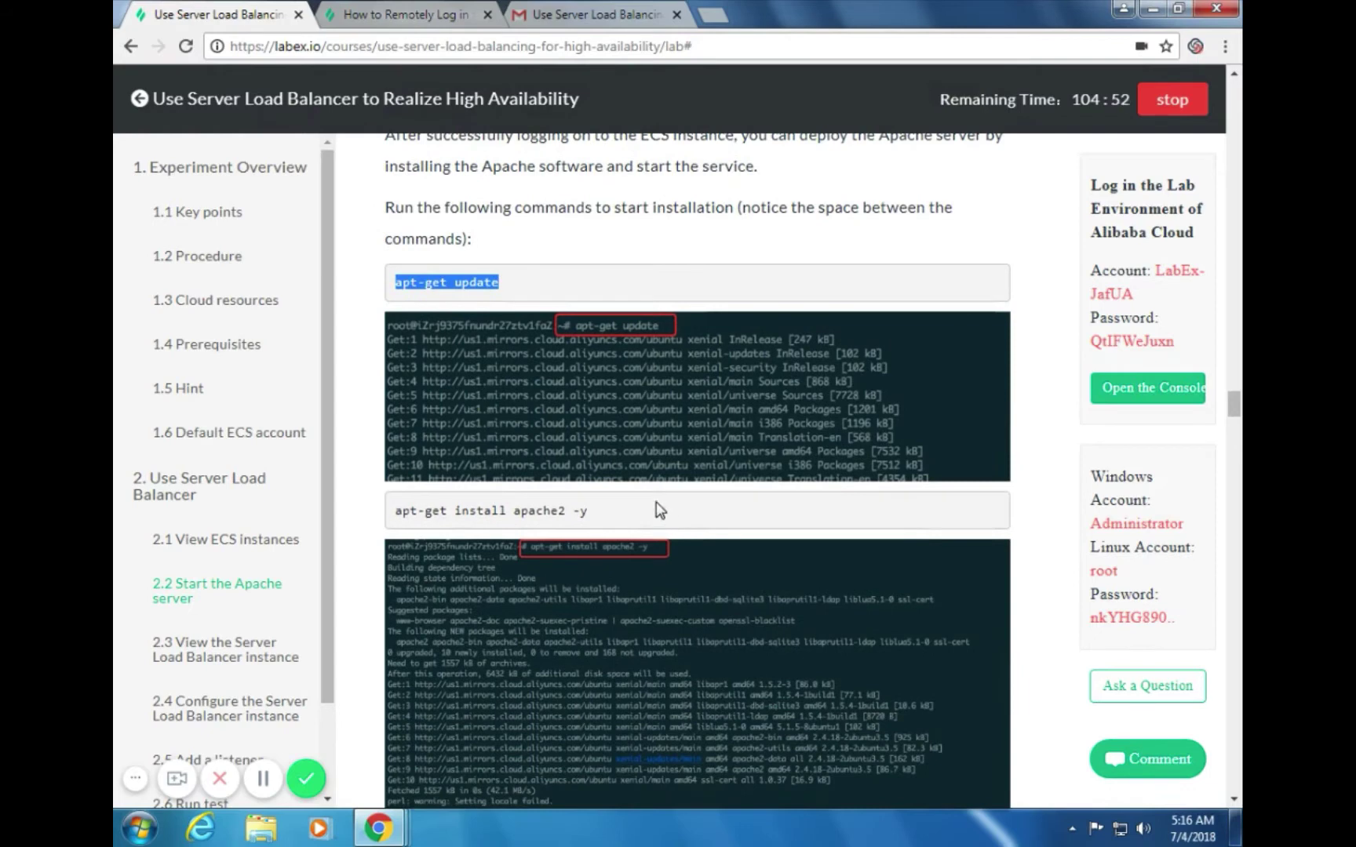
Copy 'apt-get install apache2 -y' from the guide and run it on the instance's terminal
left_click_drag(594, 511, 388, 519)
key("ctrl+c")
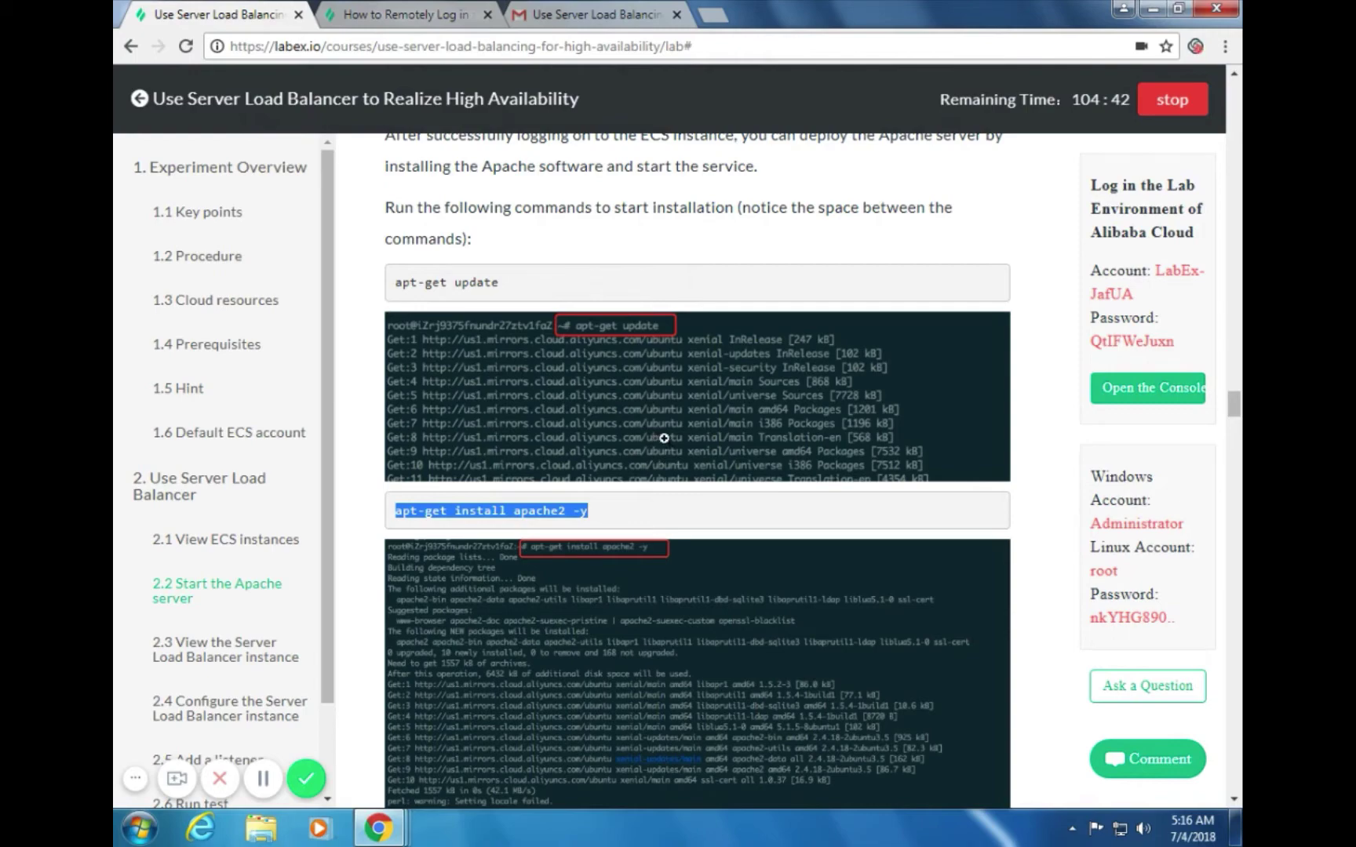
key("alt+Tab")
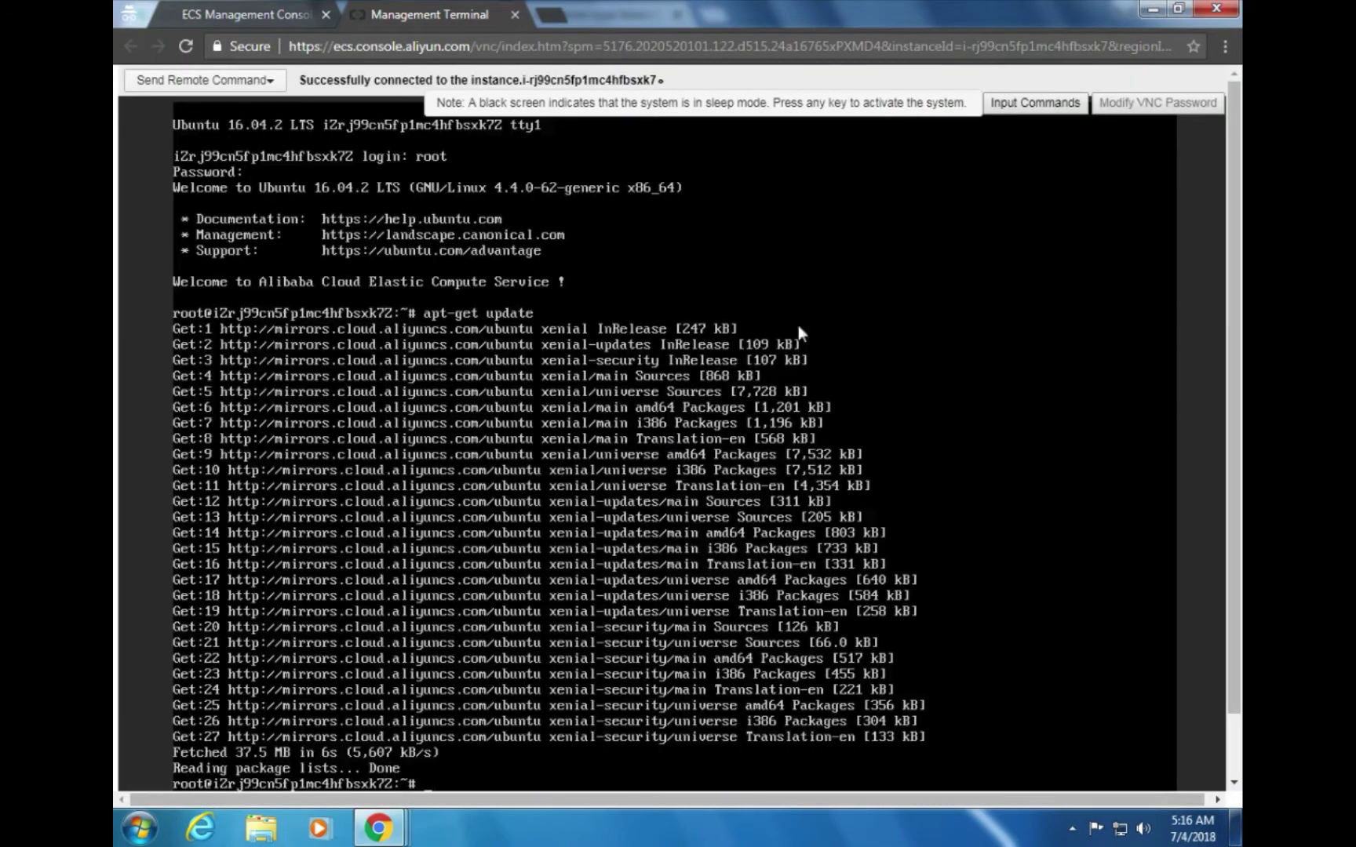
left_click(1036, 108)
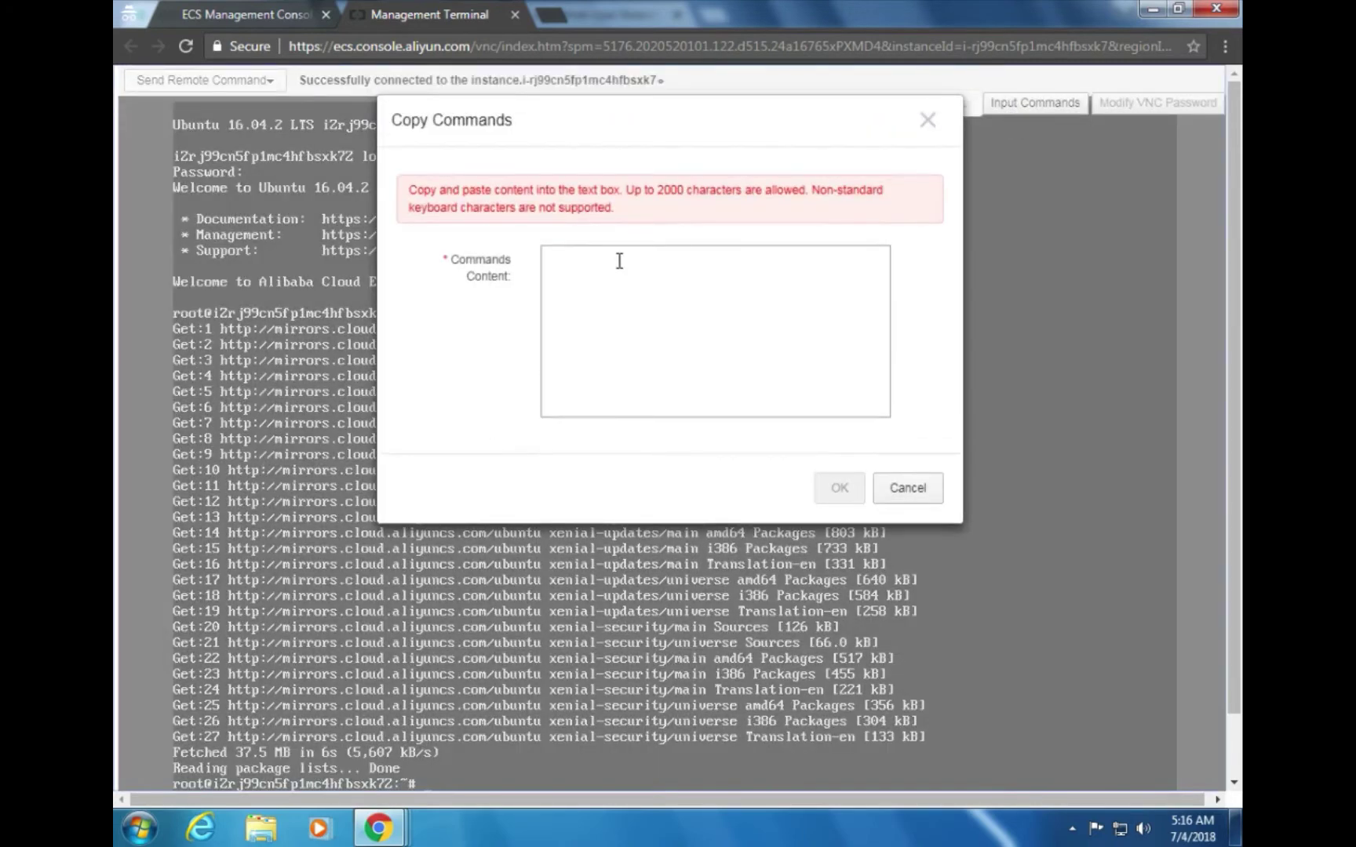
left_click(627, 267)
key("ctrl+v")
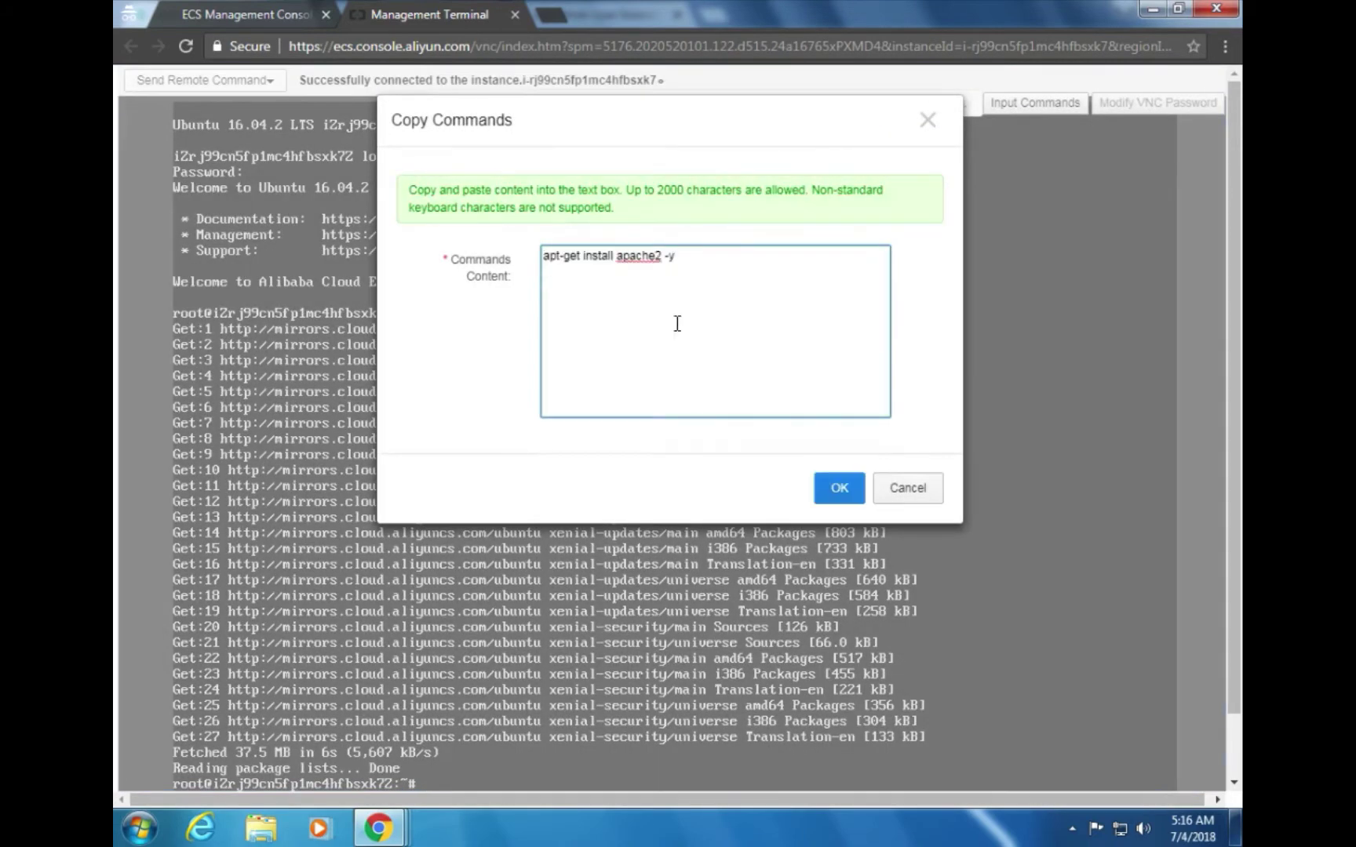
left_click(836, 491)
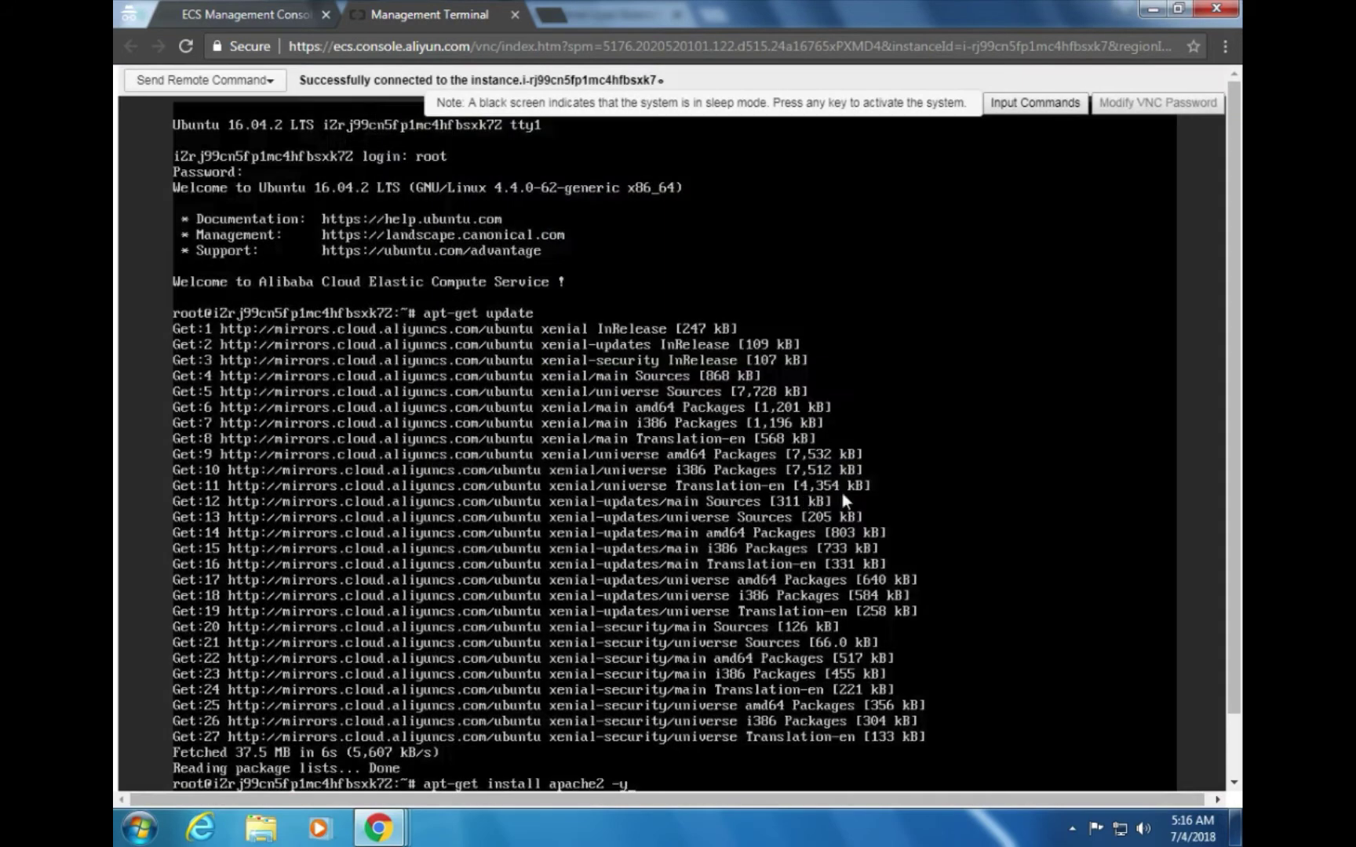
key("Return")
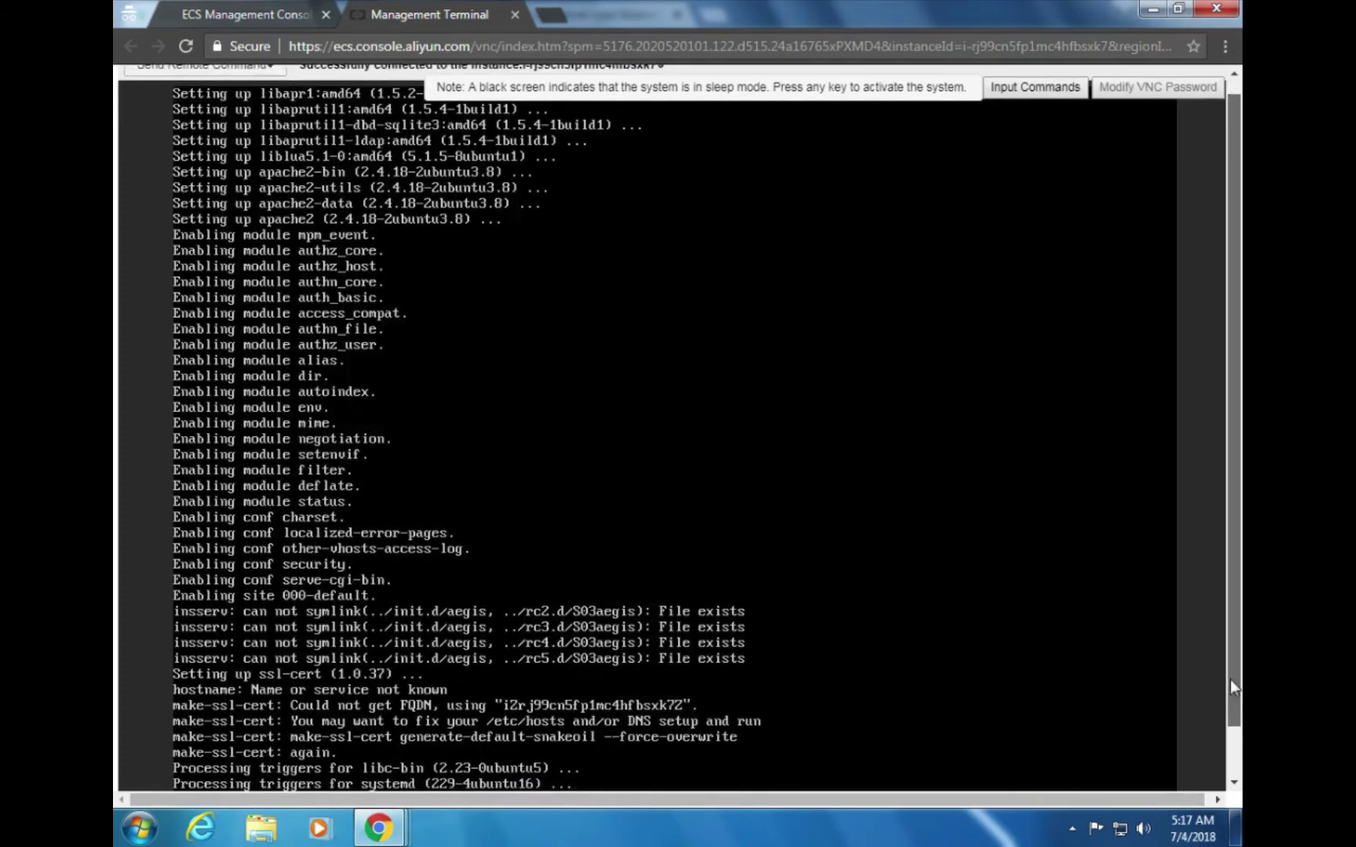
scroll(1230, 679, "down", 1)
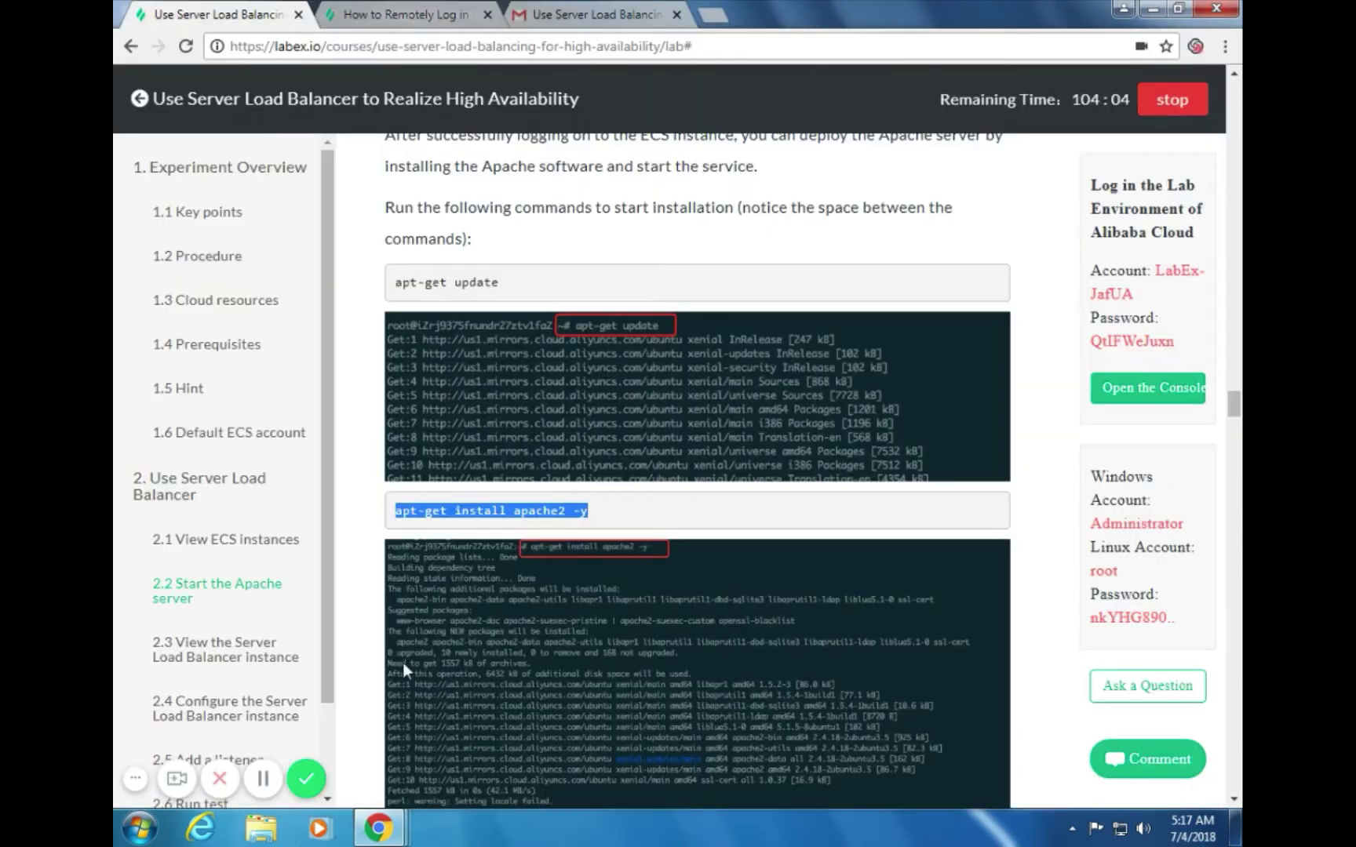
Find and copy the 'service apache2 status' command in the lab guide
key("alt+Tab")
scroll(744, 514, "down", 1)
scroll(744, 518, "down", 3)
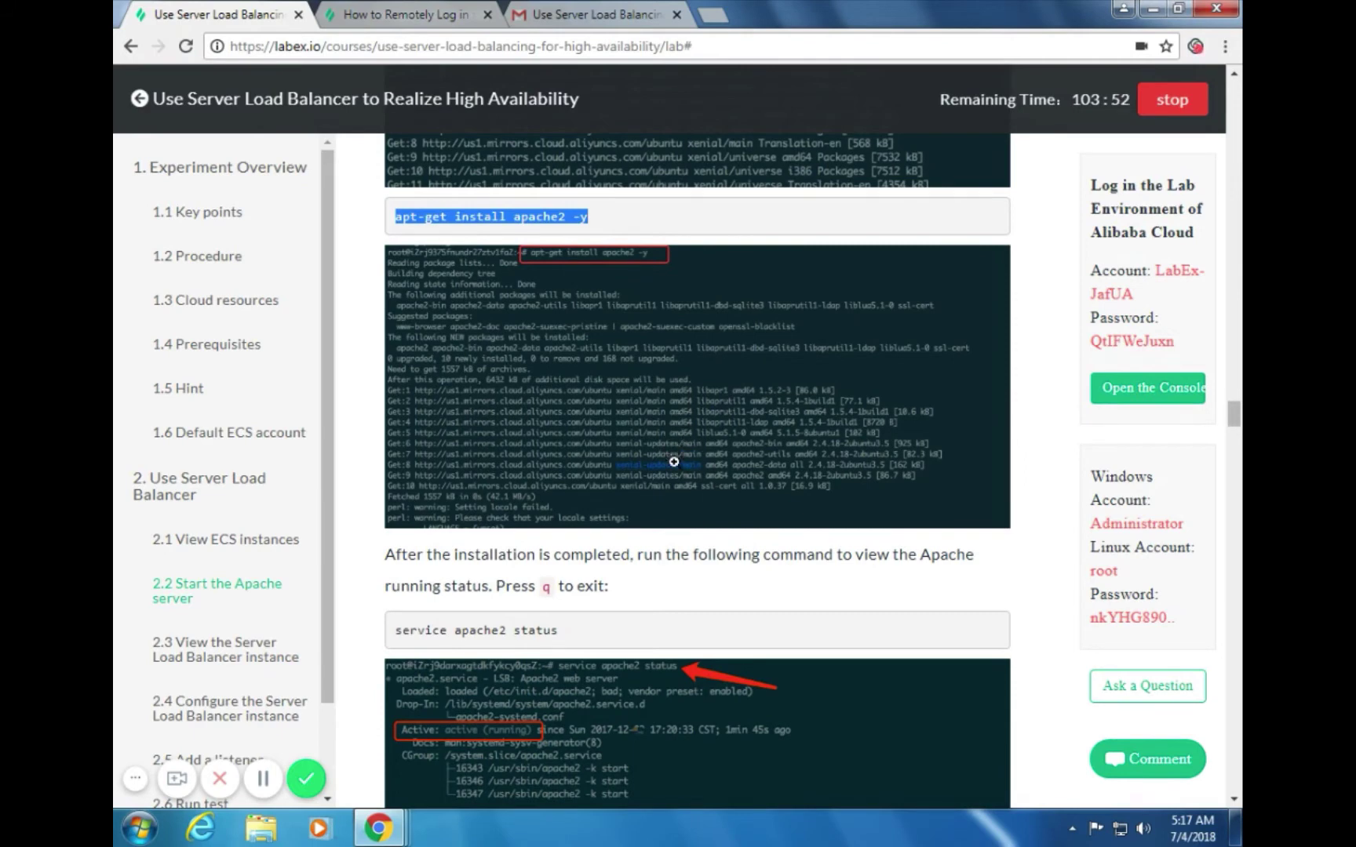
scroll(716, 585, "down", 1)
scroll(715, 585, "down", 1)
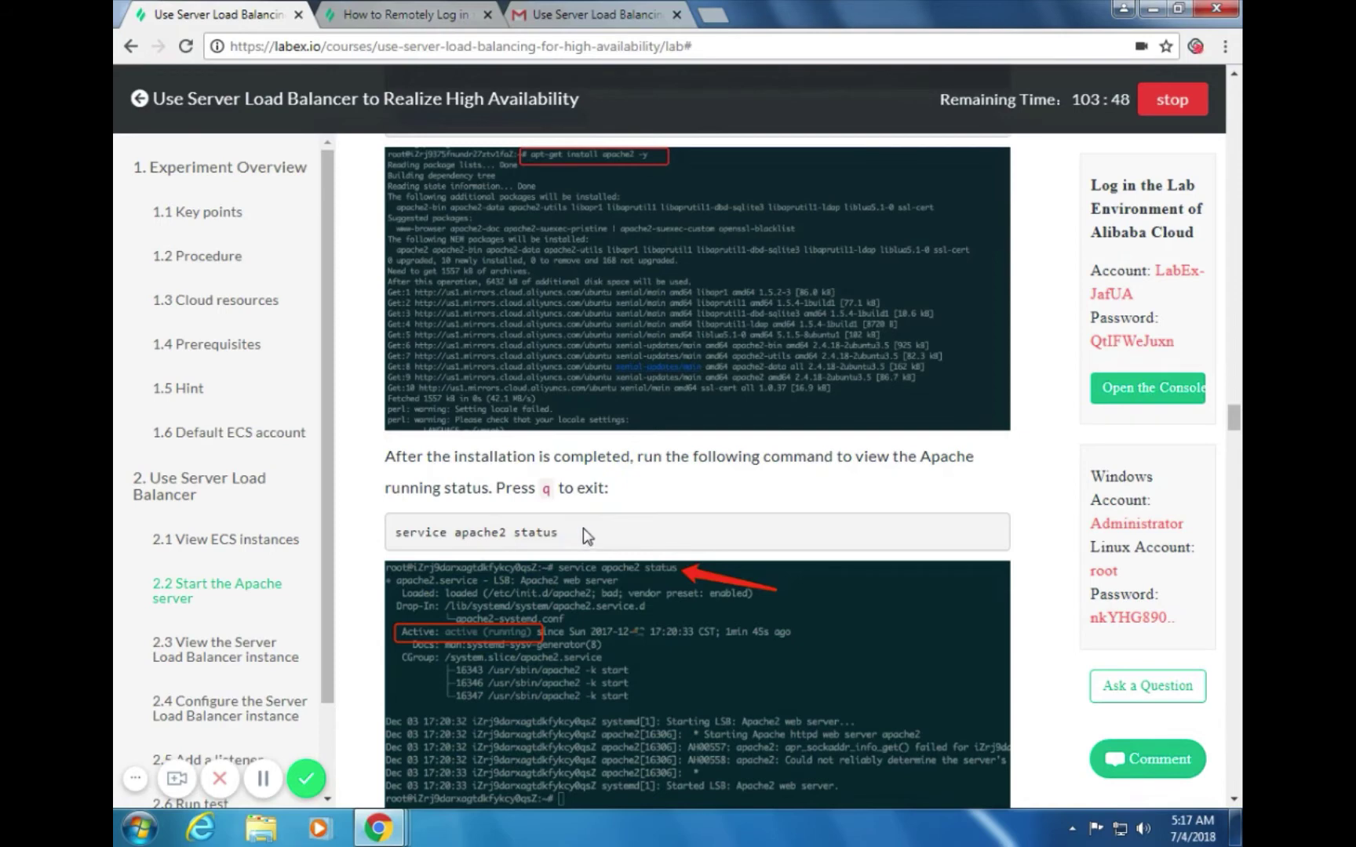
left_click_drag(582, 531, 395, 532)
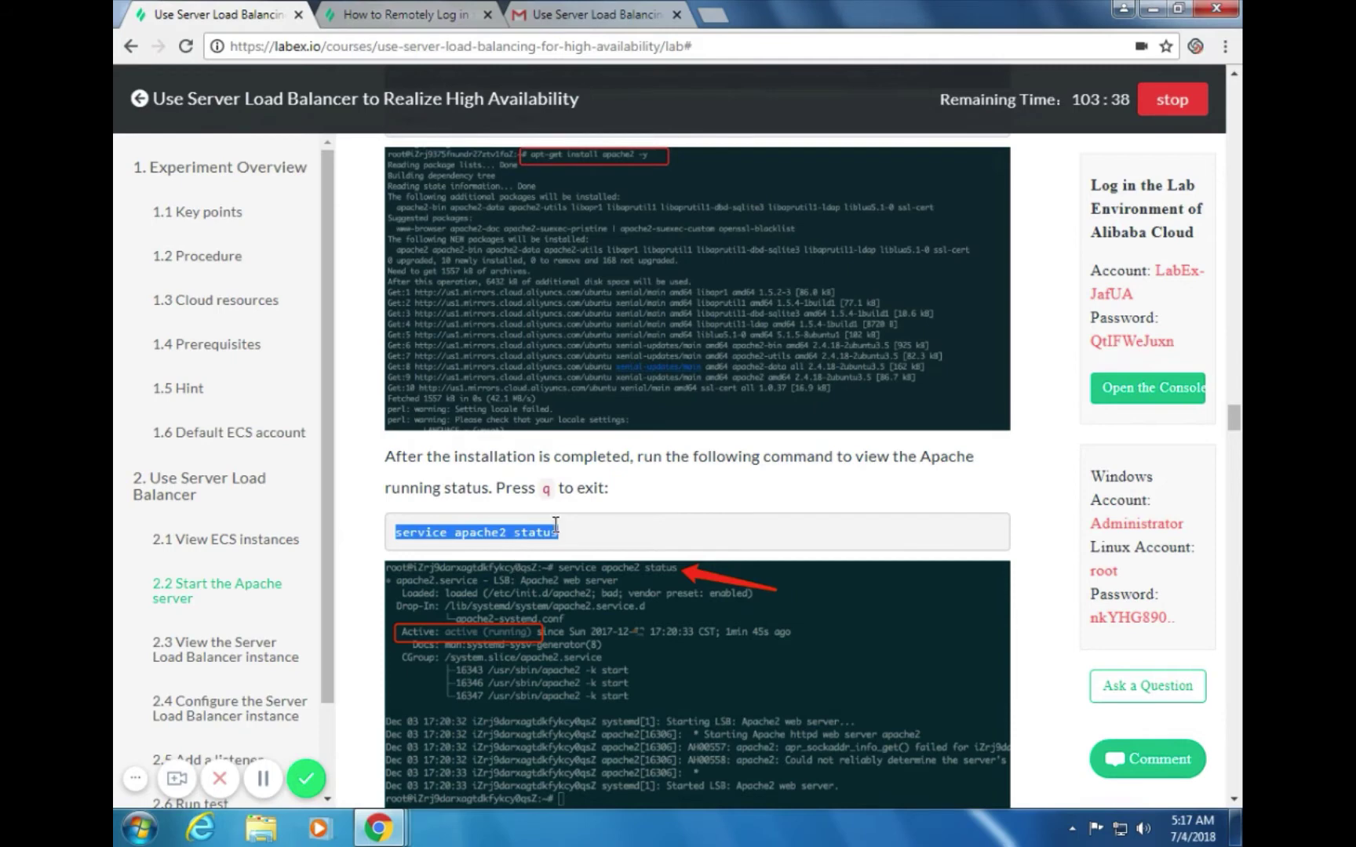
Run 'service apache2 status' on the instance, confirming apache2 is active (running)
key("alt+Tab")
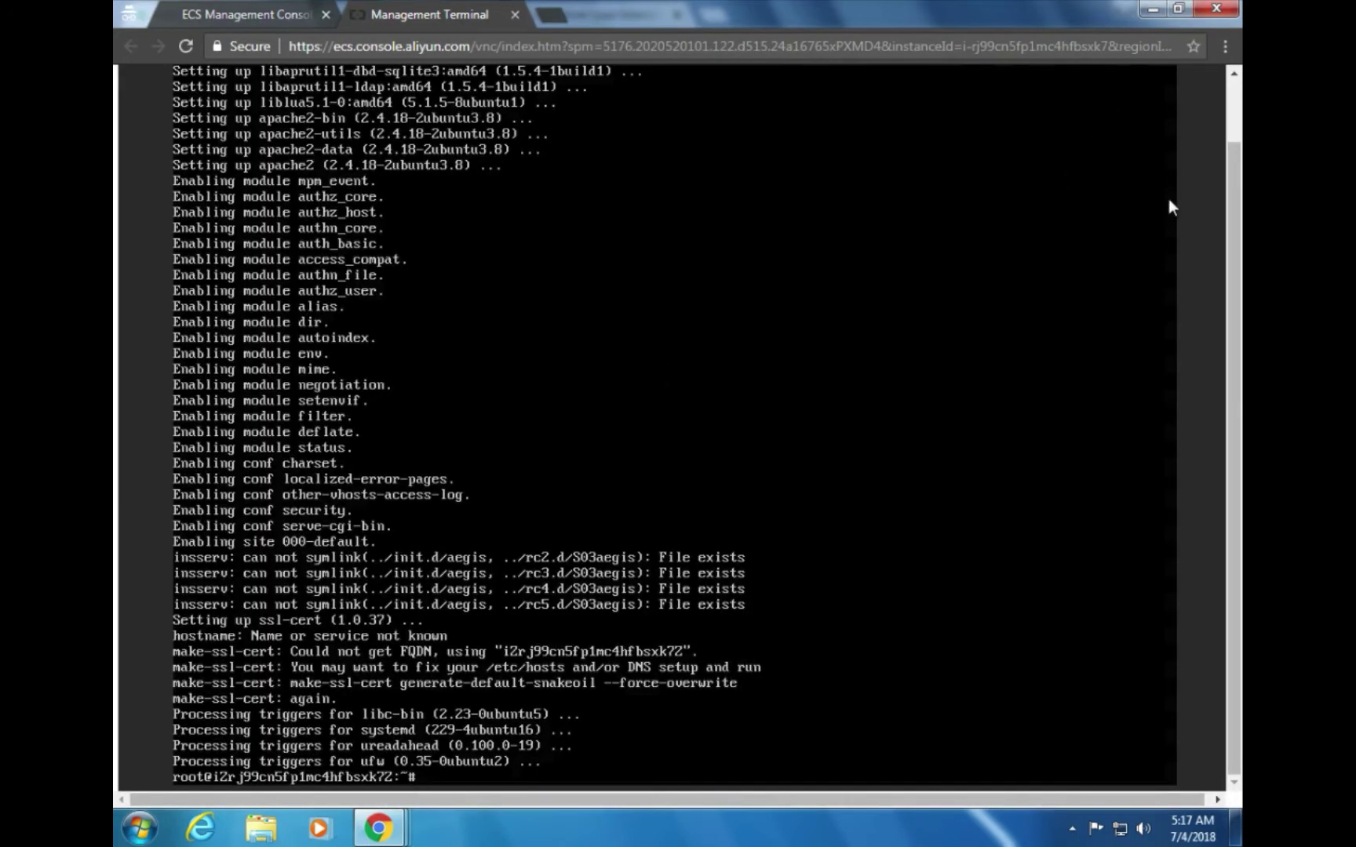
scroll(1087, 131, "up", 1)
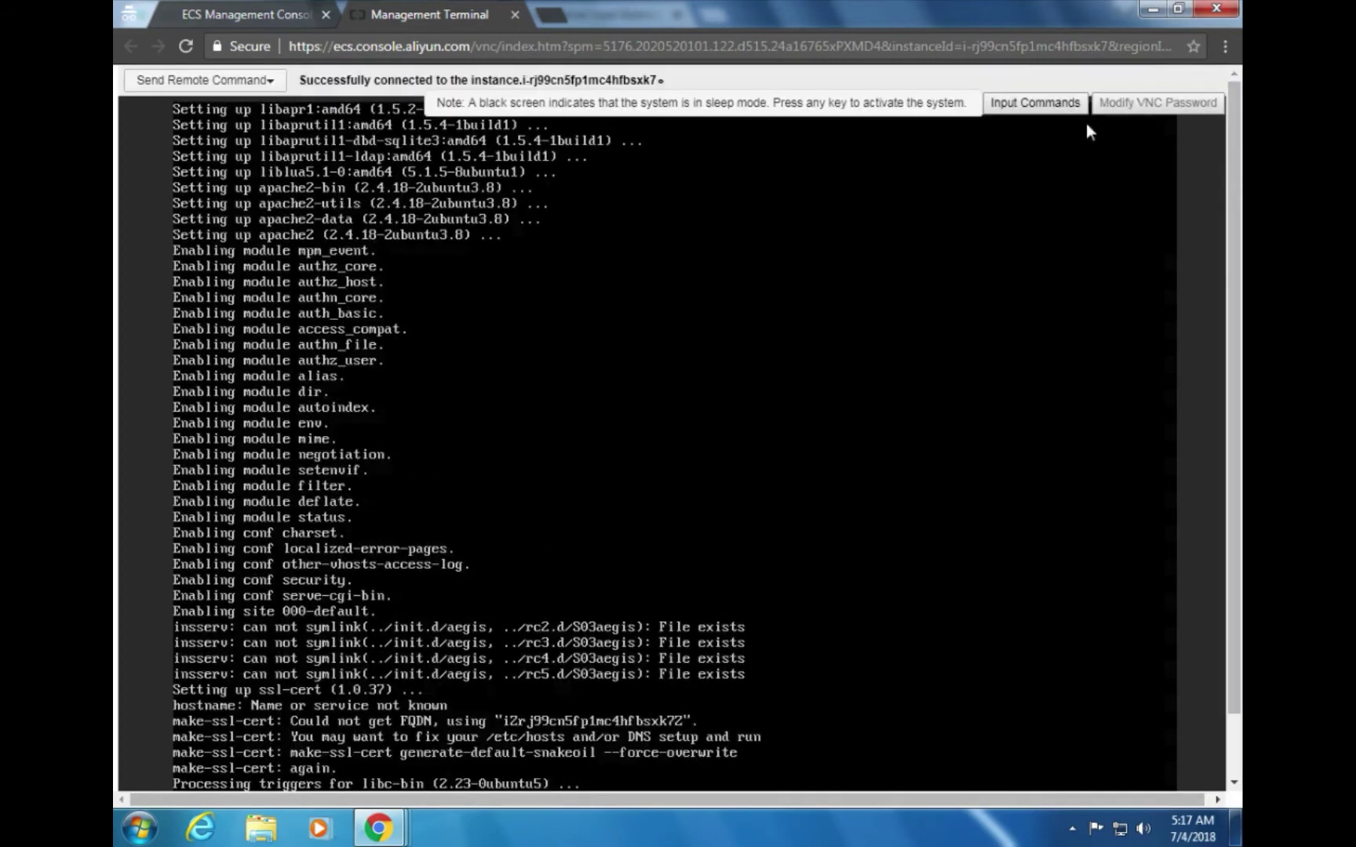
left_click(1076, 105)
left_click(800, 306)
key("ctrl+v")
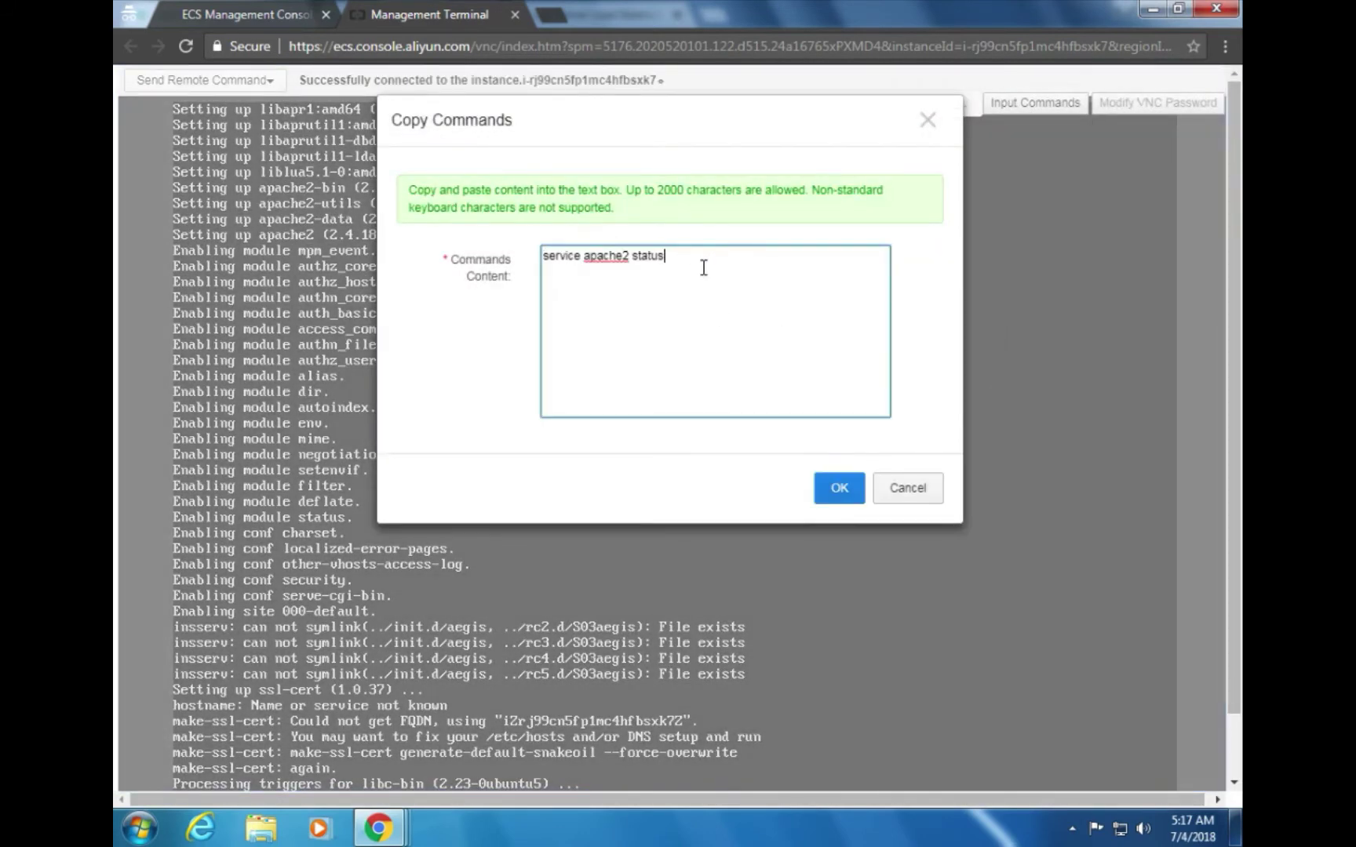
left_click(855, 495)
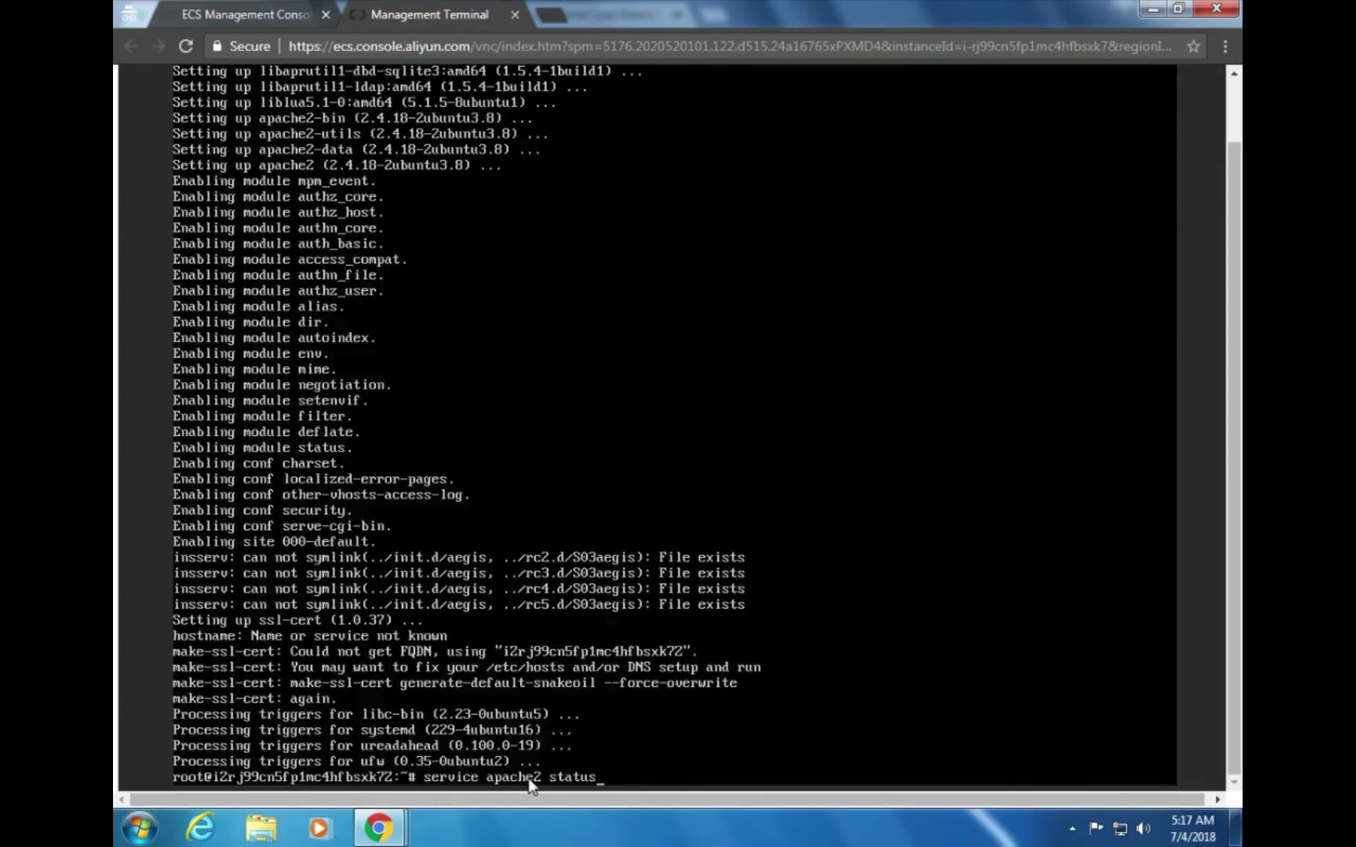
key("Return")
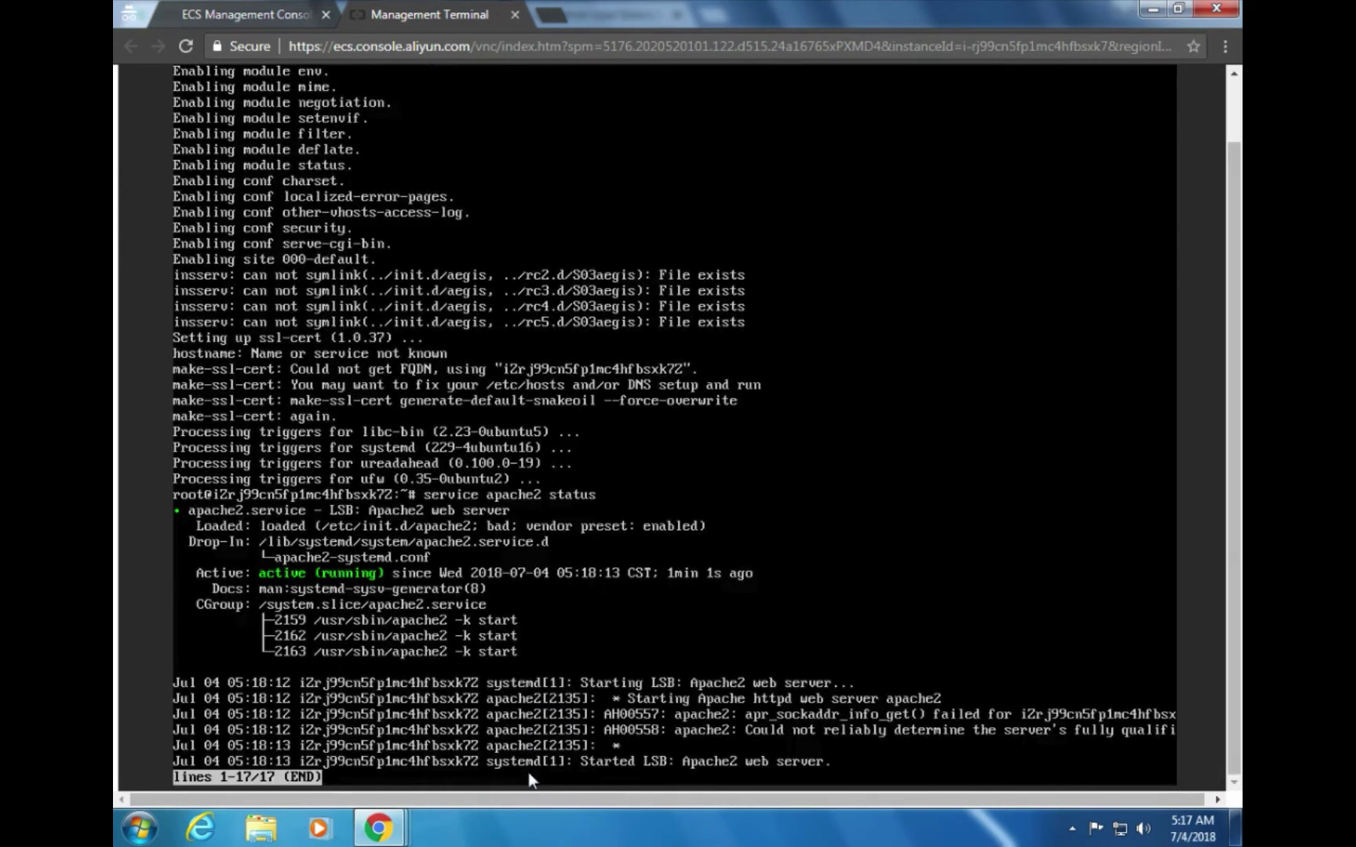
key("alt+Tab")
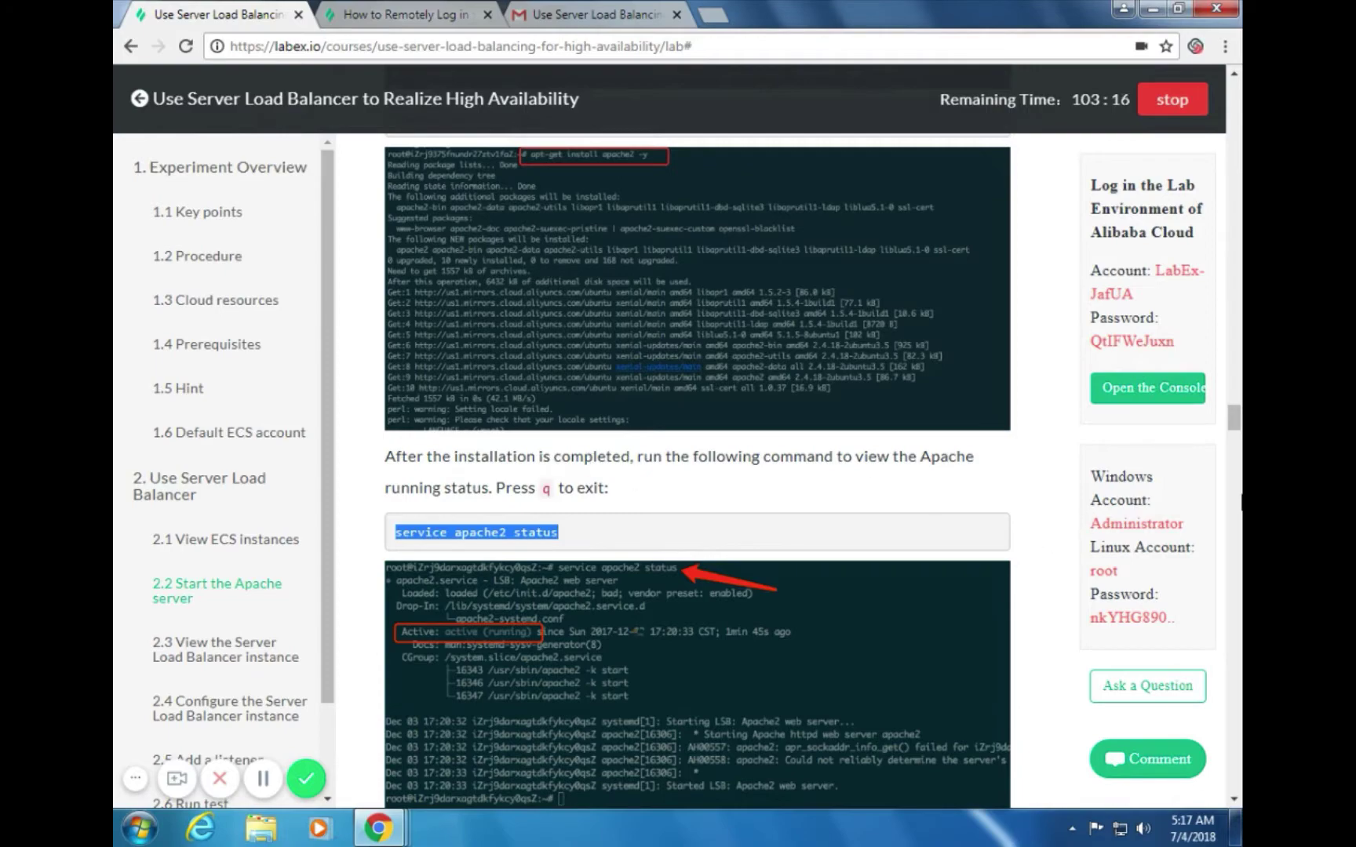
Copy the guide's 'cd /var/www/html' and 'echo 'Hello World, This is ECS-1' > index.html' commands
left_click_drag(1232, 421, 1229, 382)
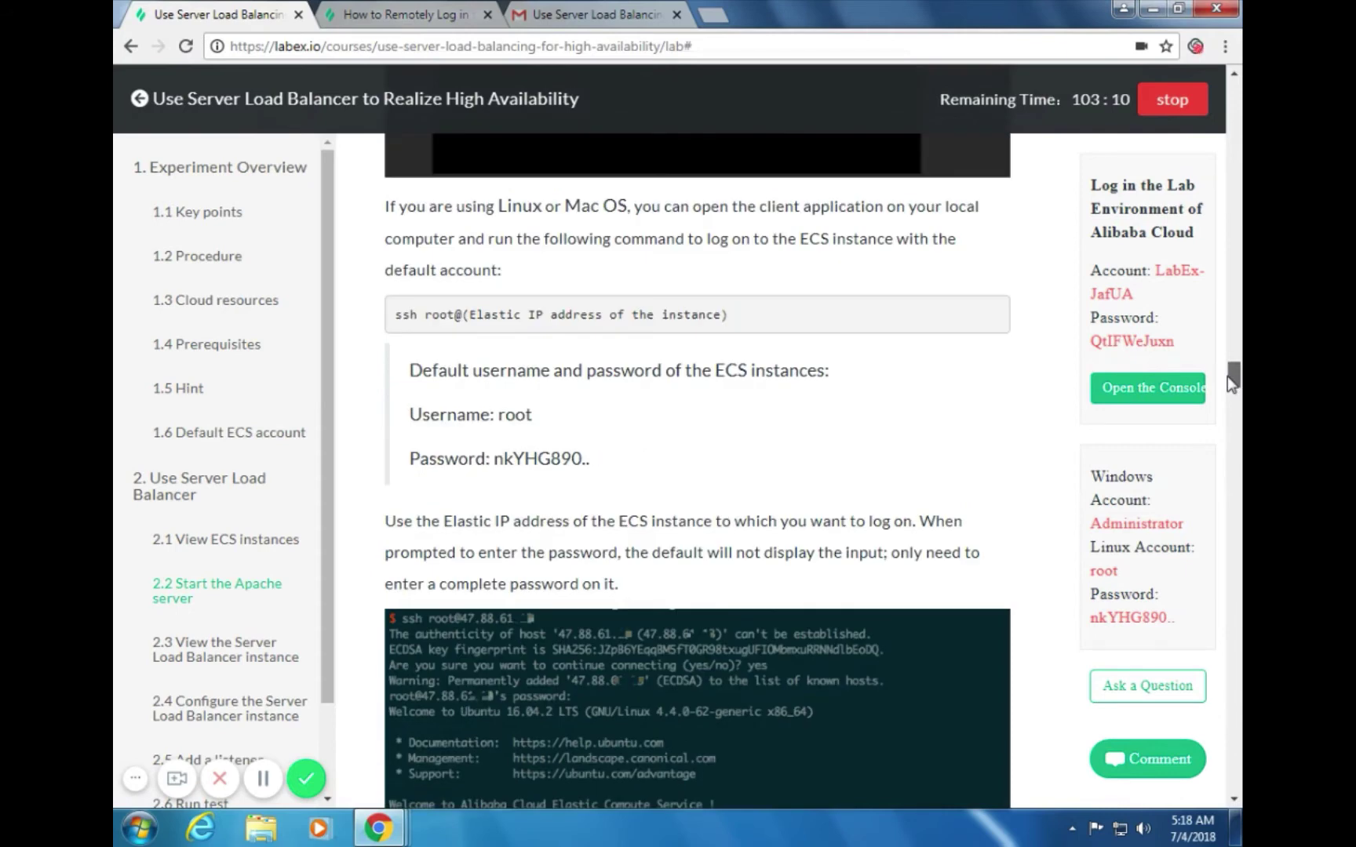
left_click_drag(1228, 376, 1228, 394)
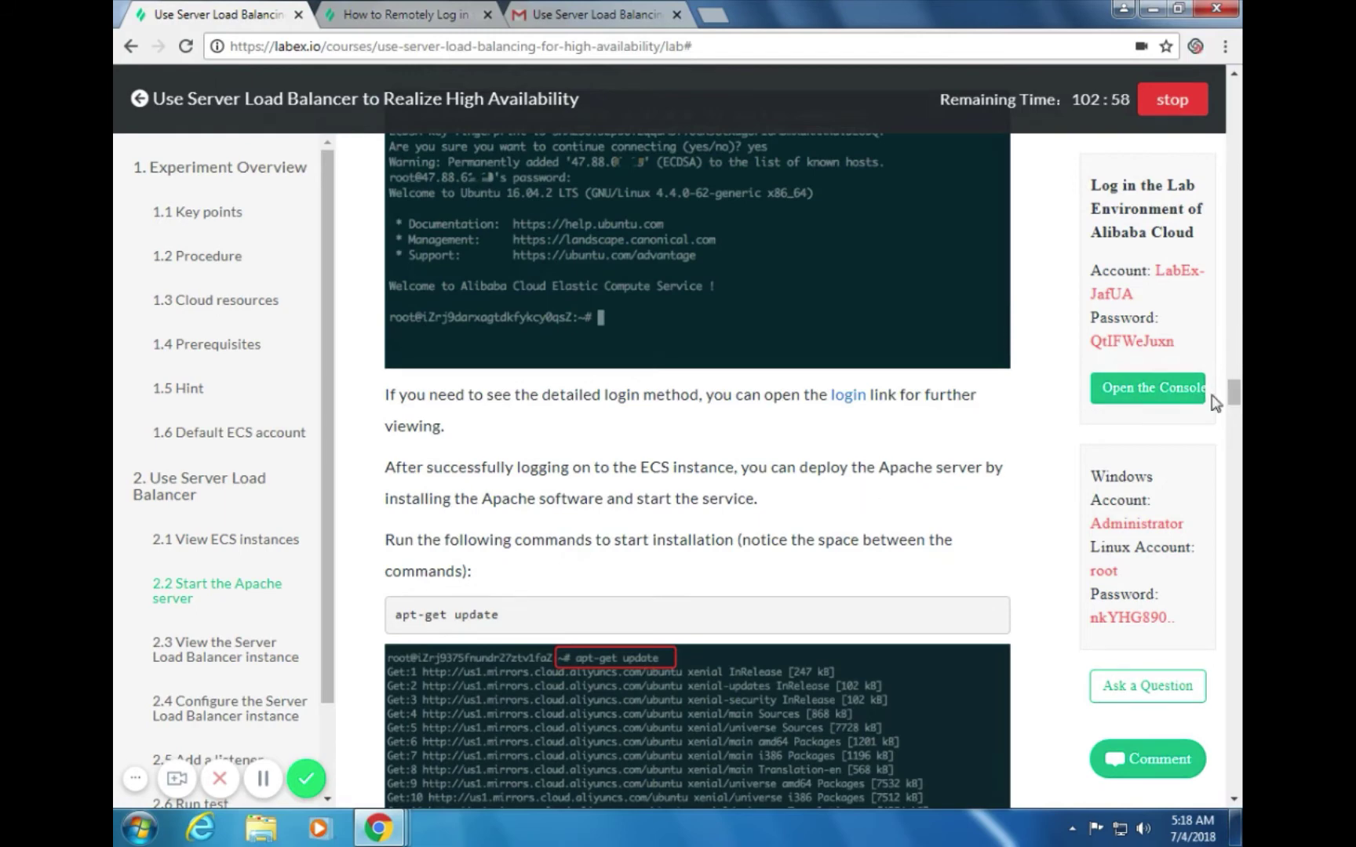
left_click_drag(1233, 392, 1236, 438)
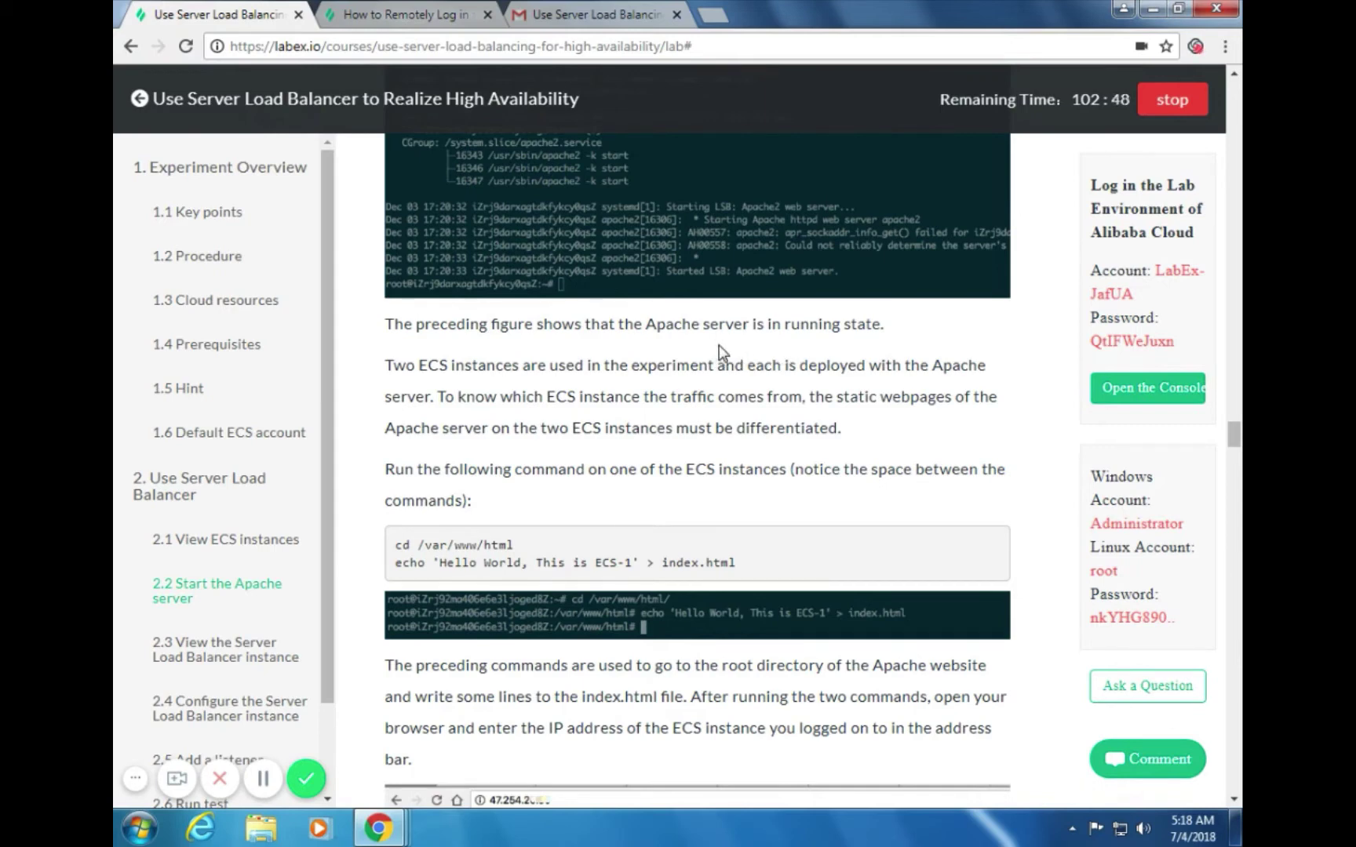
key("alt+Tab")
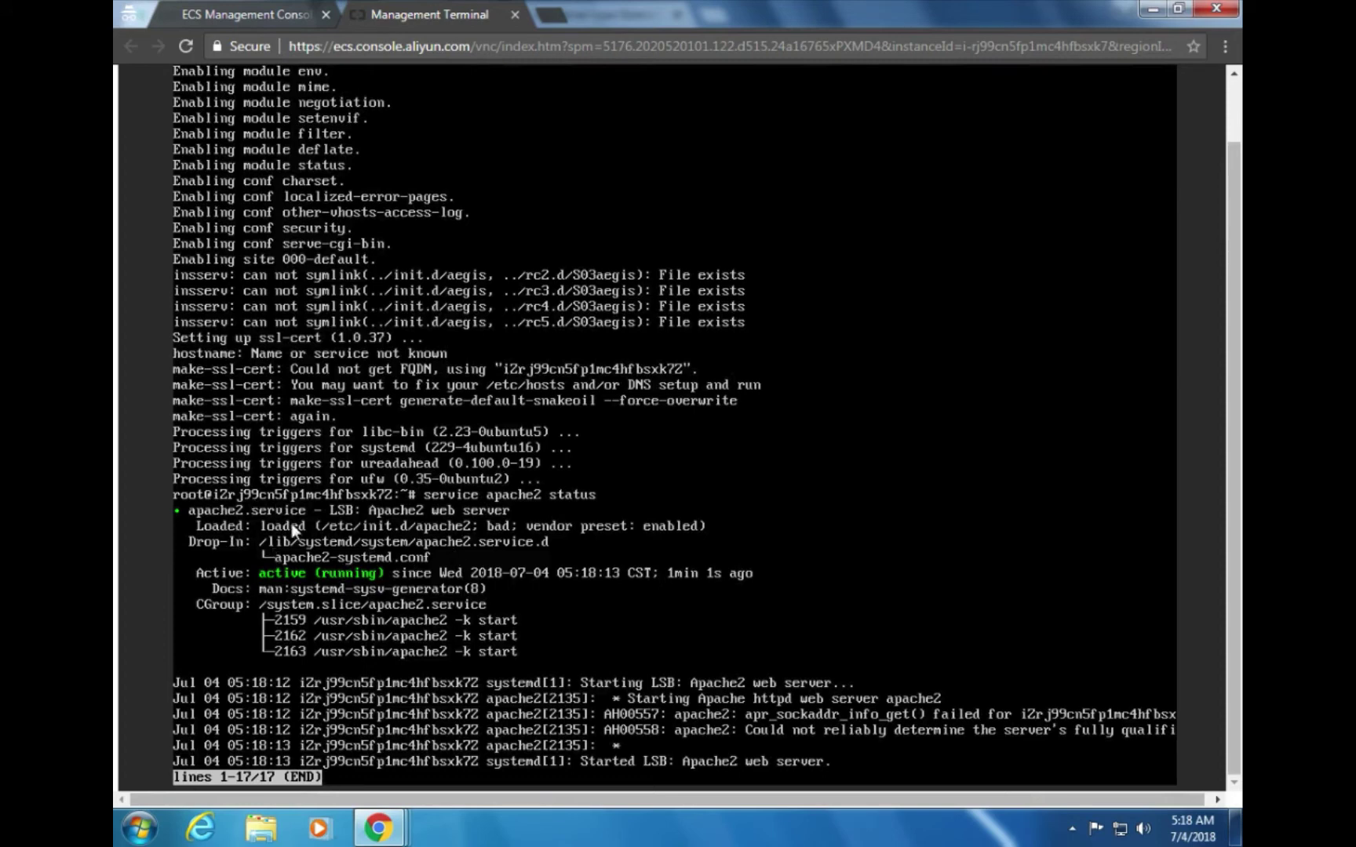
key("alt+Tab")
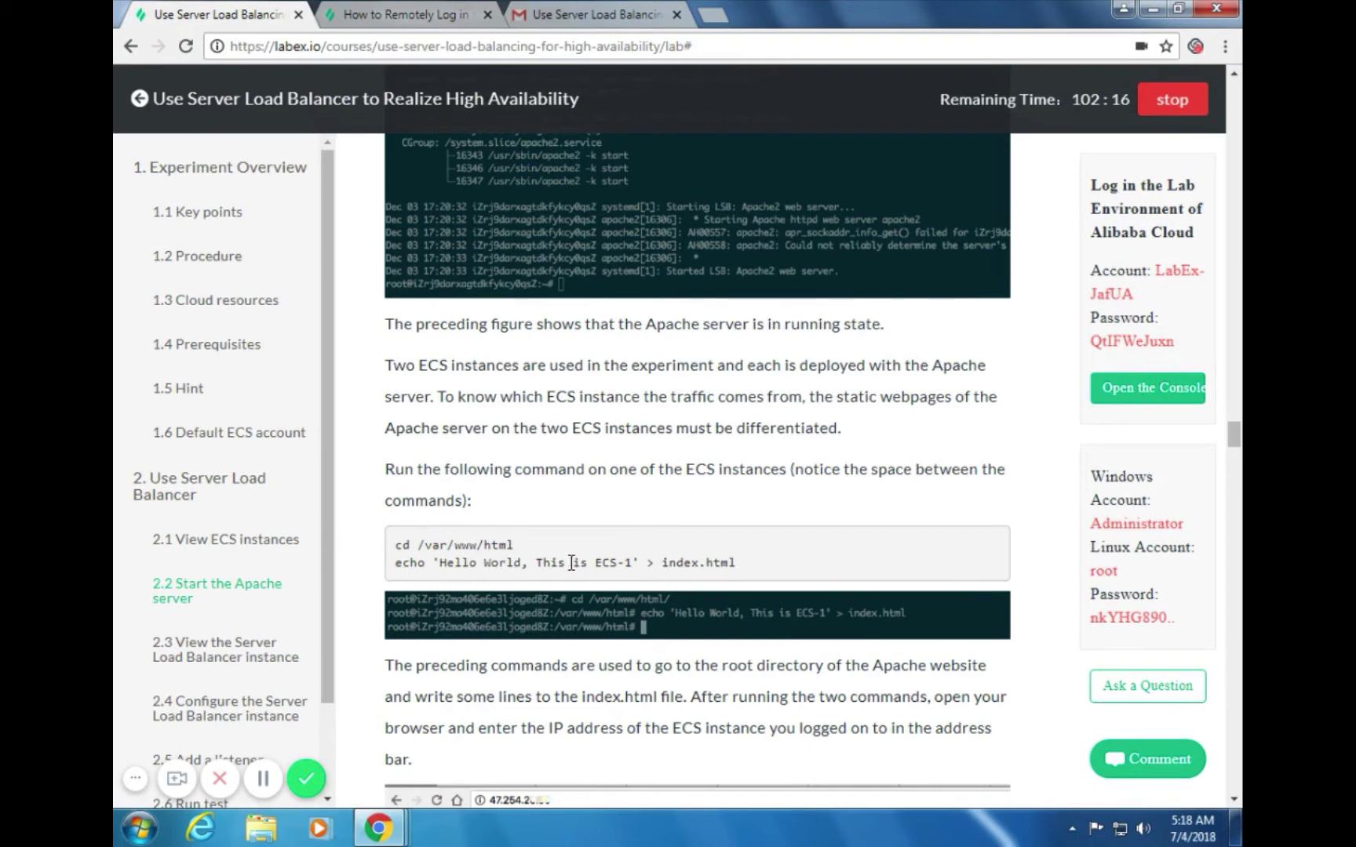
left_click_drag(738, 563, 396, 545)
key("ctrl+c")
Quit the apache2 status view with q and paste both commands into Commands Content
key("alt+Tab")
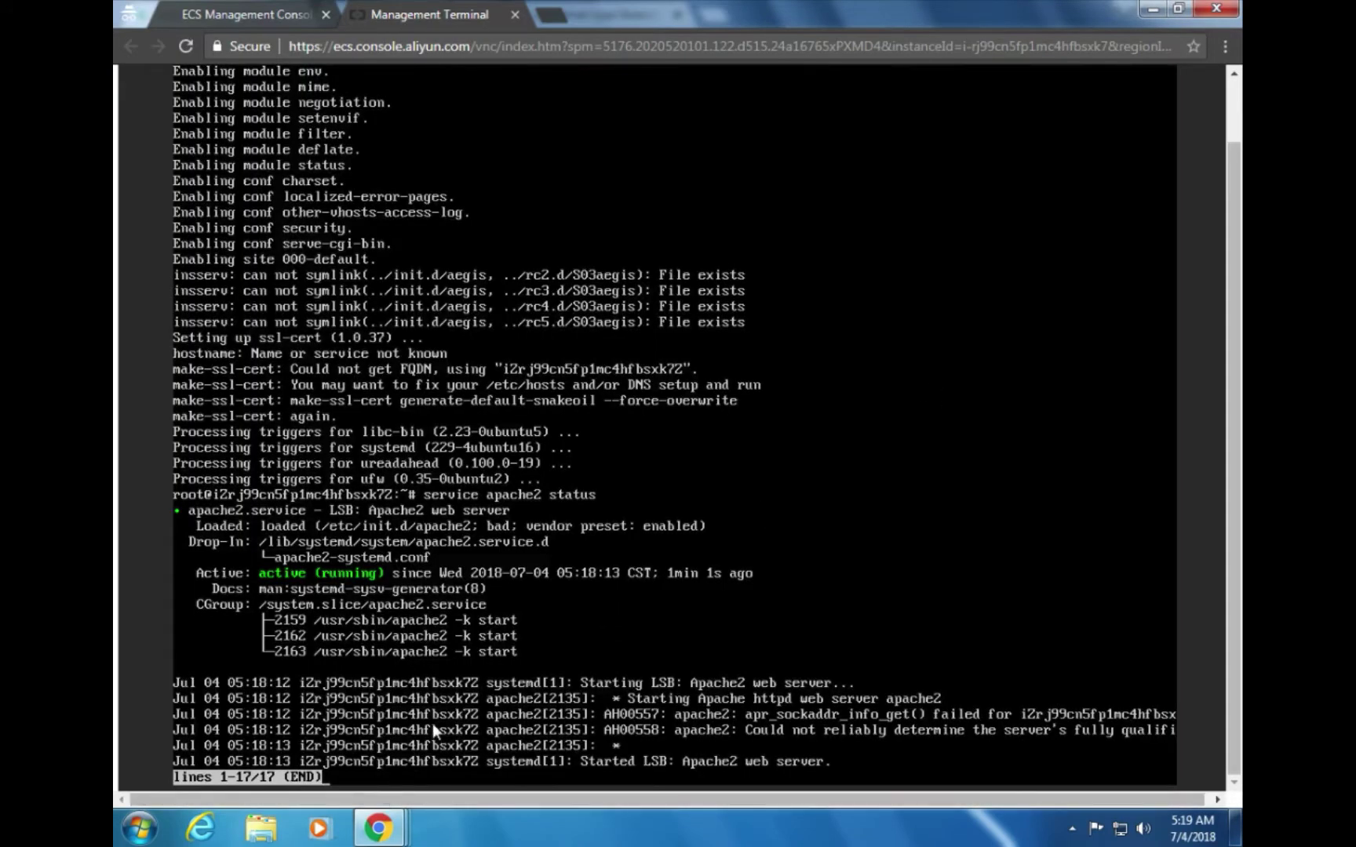
key("q")
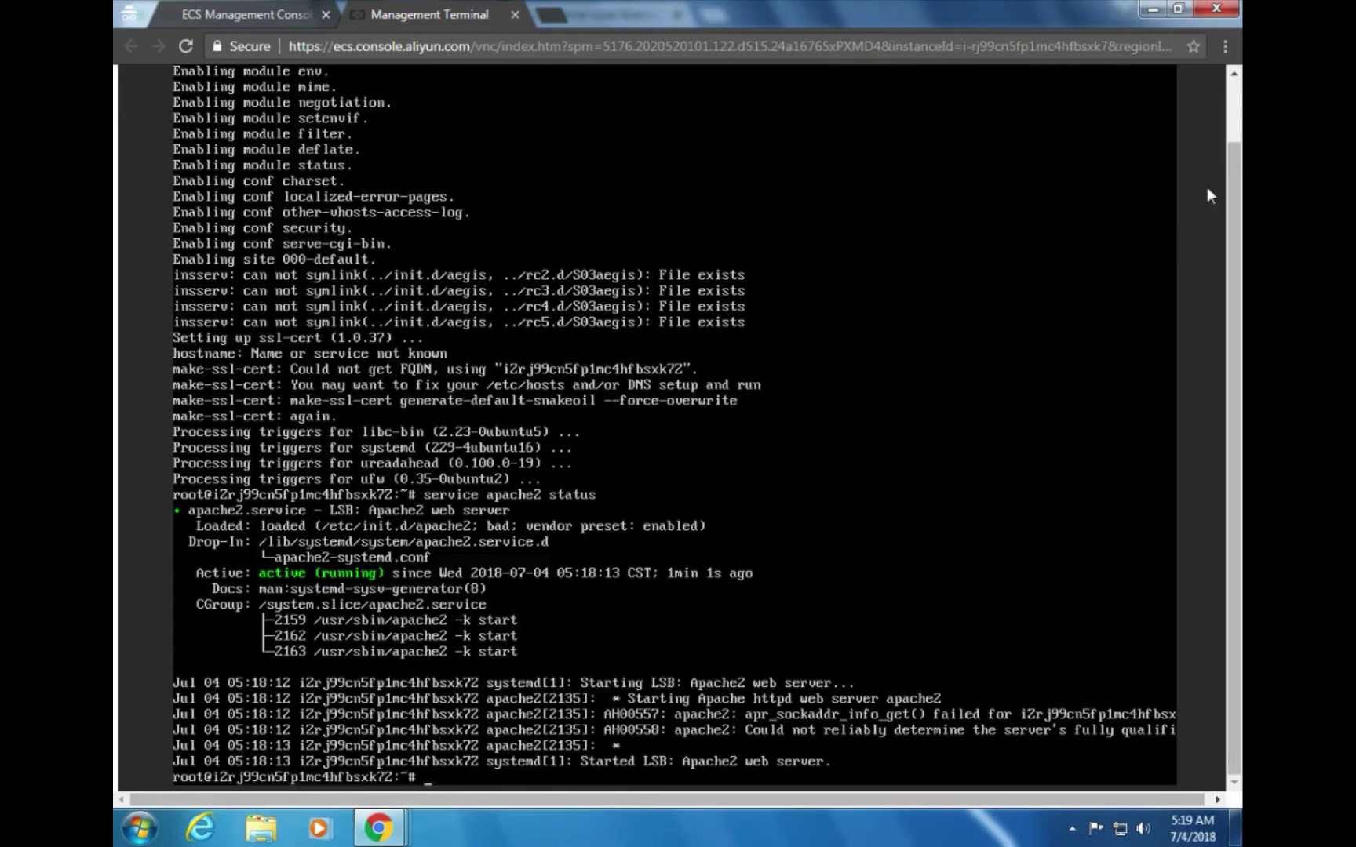
scroll(1231, 179, "up", 2)
left_click(1035, 103)
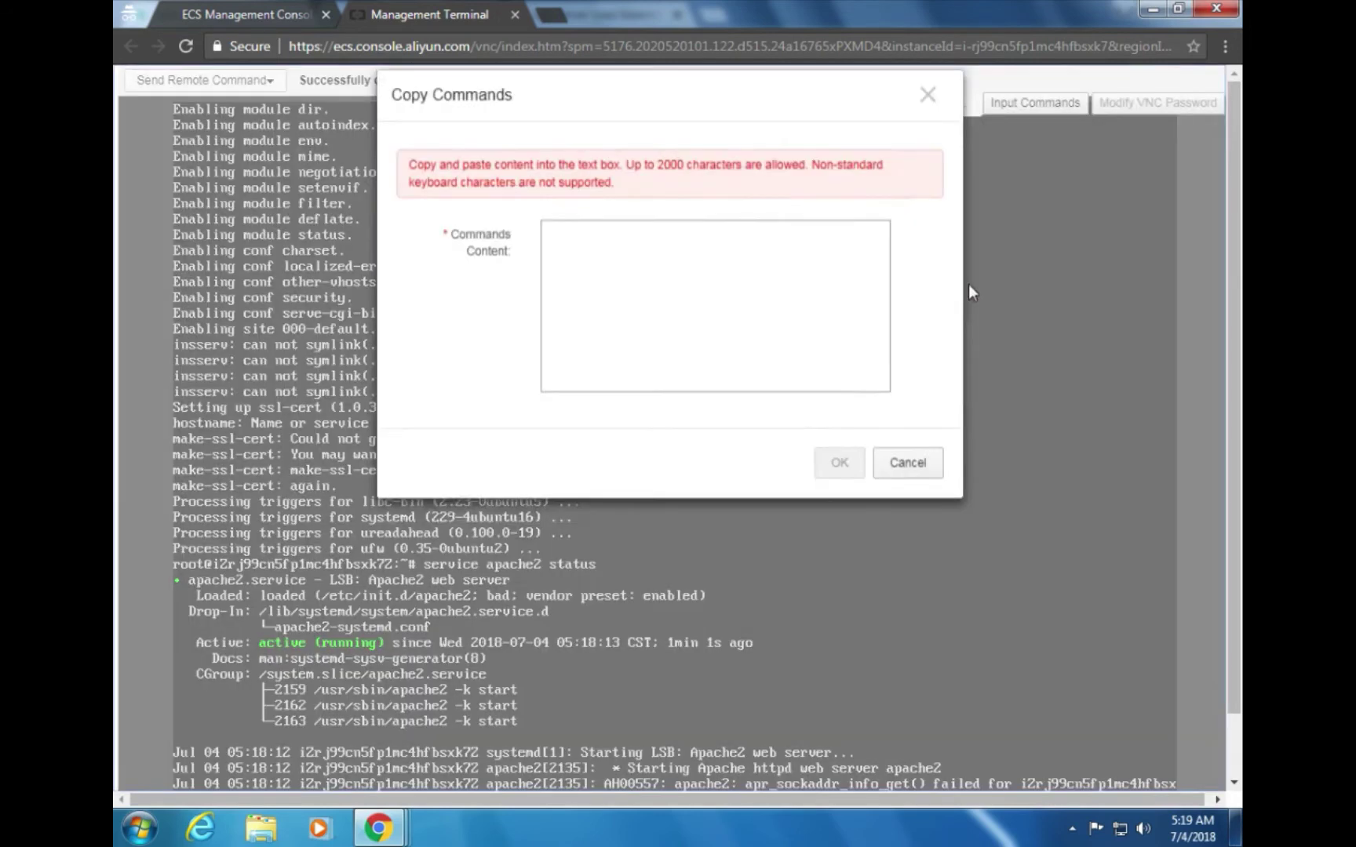
left_click(693, 315)
key("ctrl+v")
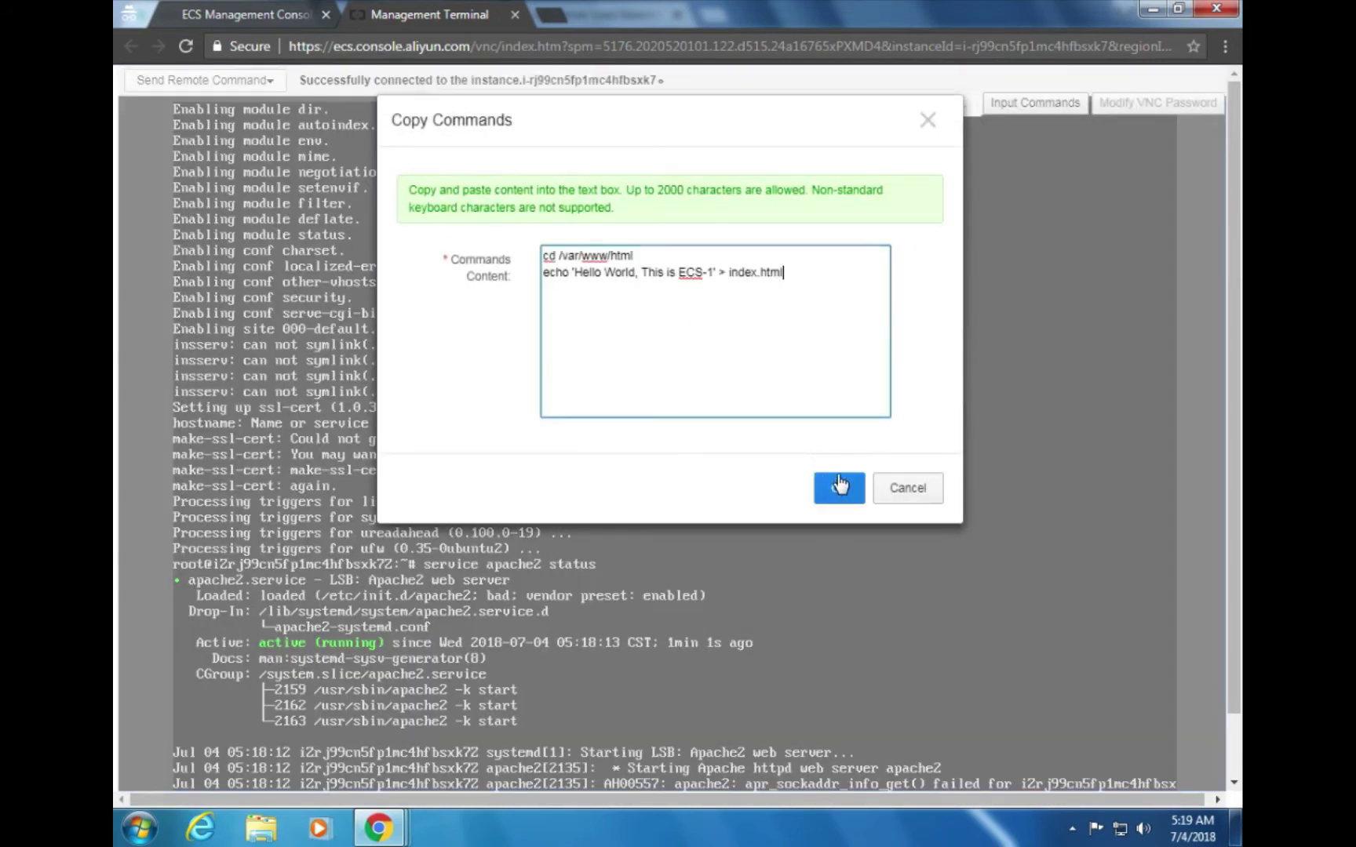
Send and run the pasted commands, writing 'Hello World, This is ECS-1' into /var/www/html/index.html
left_click(839, 487)
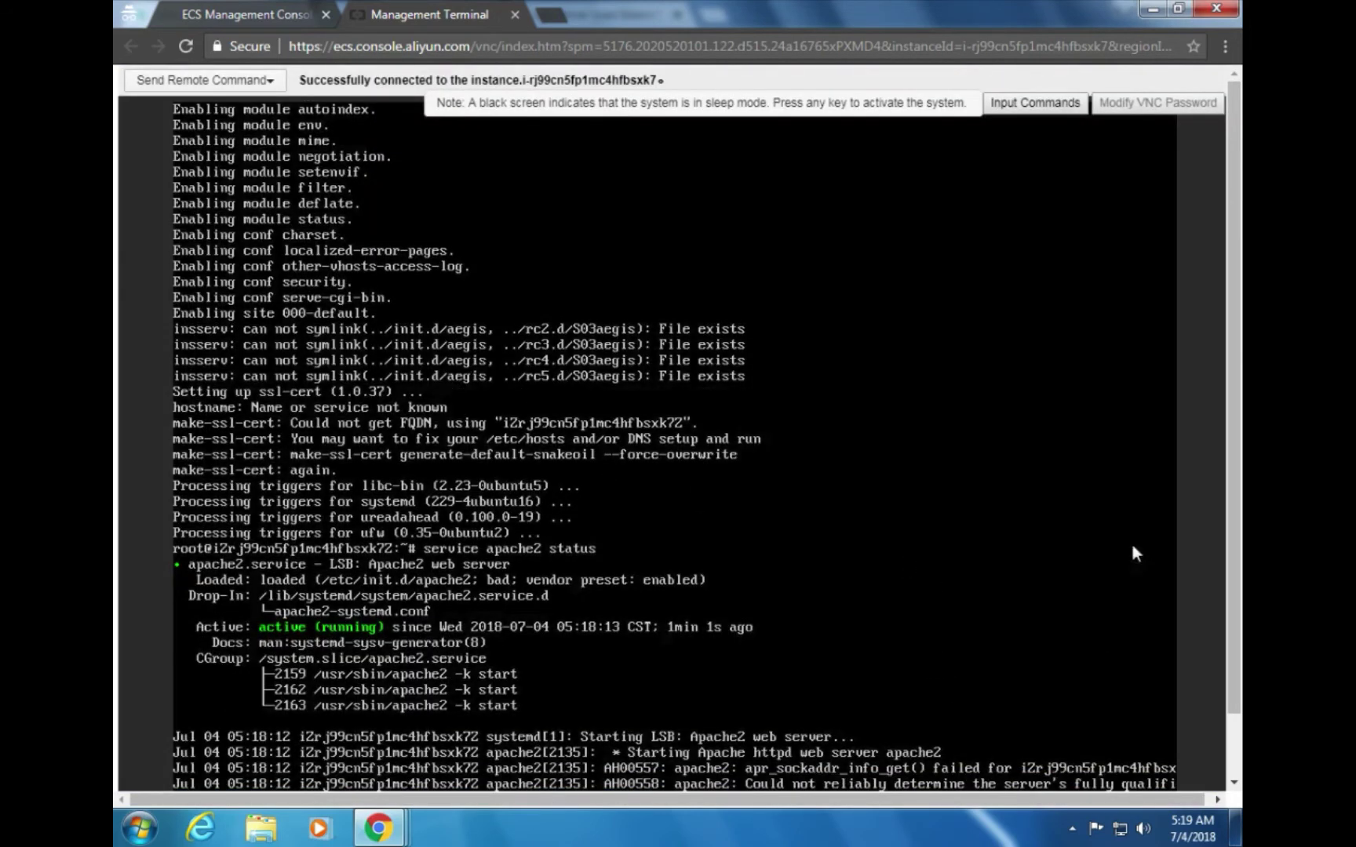
scroll(1232, 462, "down", 2)
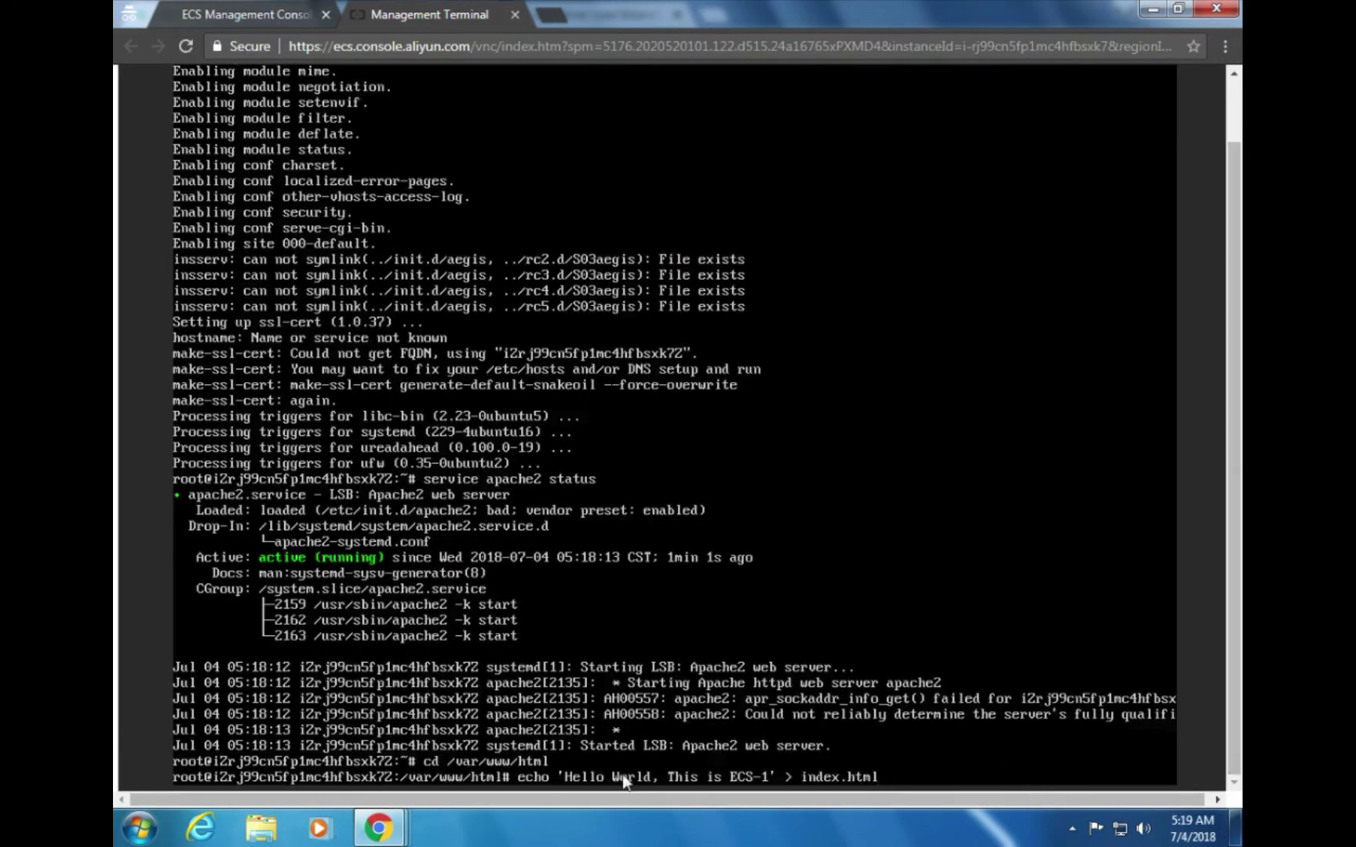
key("Return")
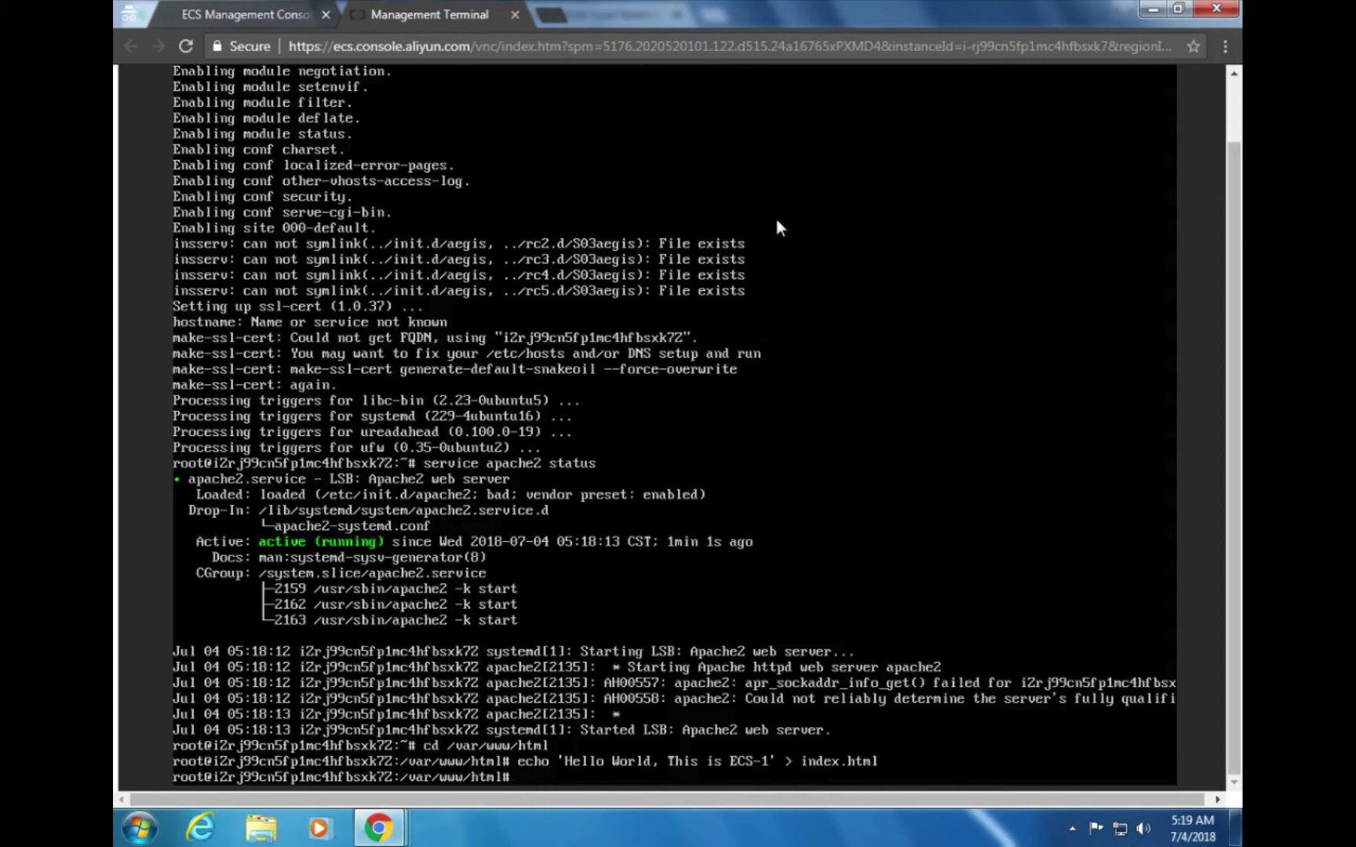
Open a new blank browser tab and scroll the lab guide to the expected Hello World result
left_click(558, 14)
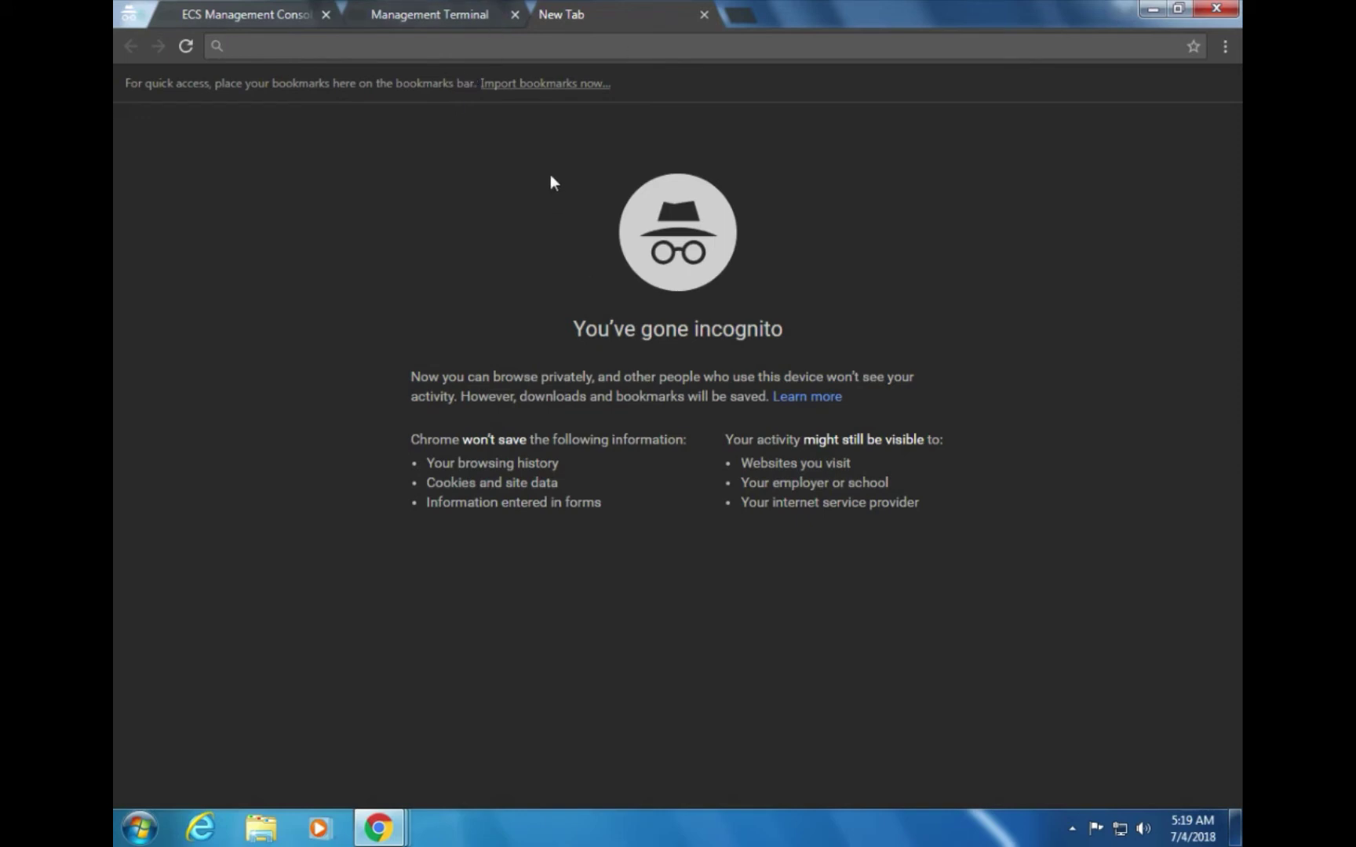
left_click(232, 10)
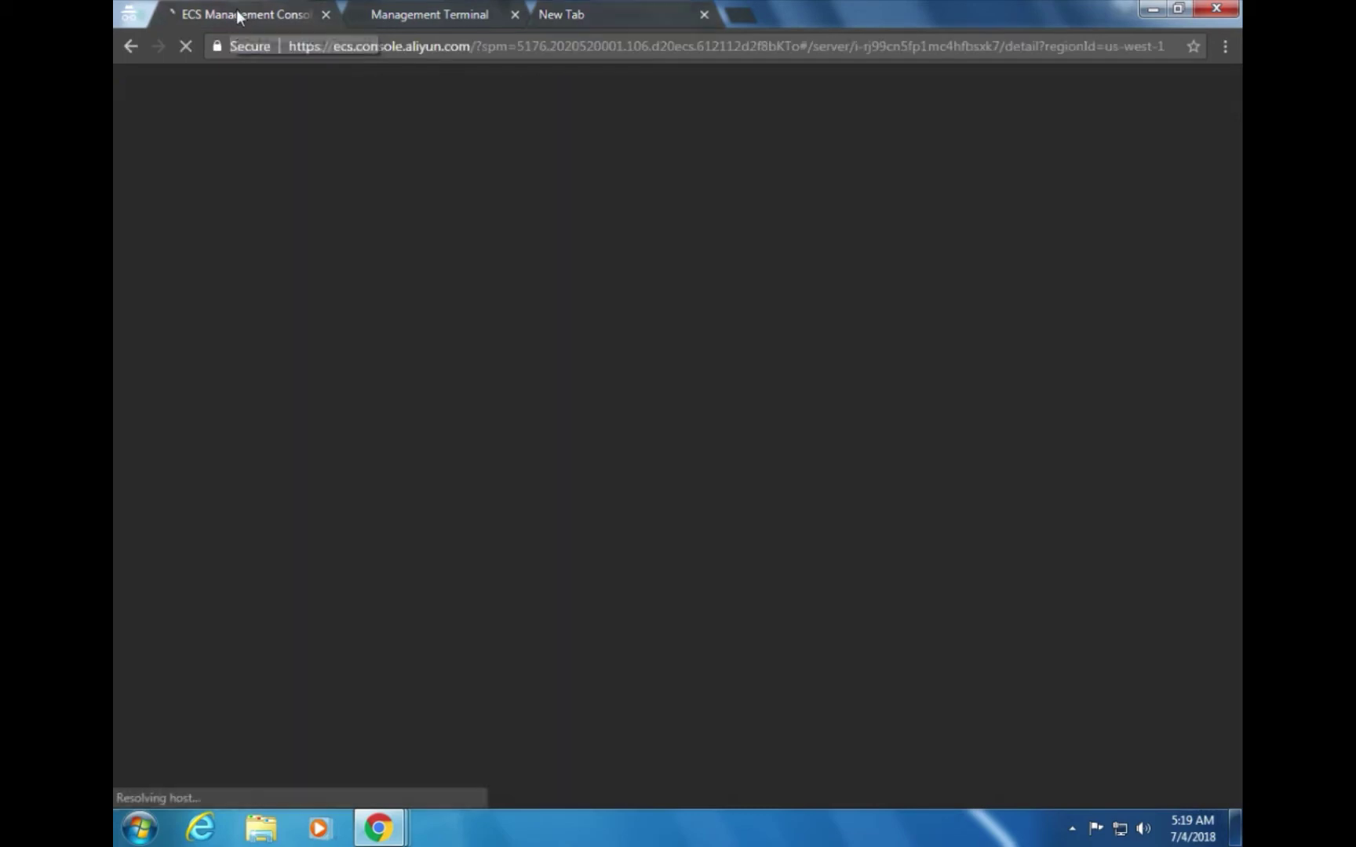
left_click(393, 11)
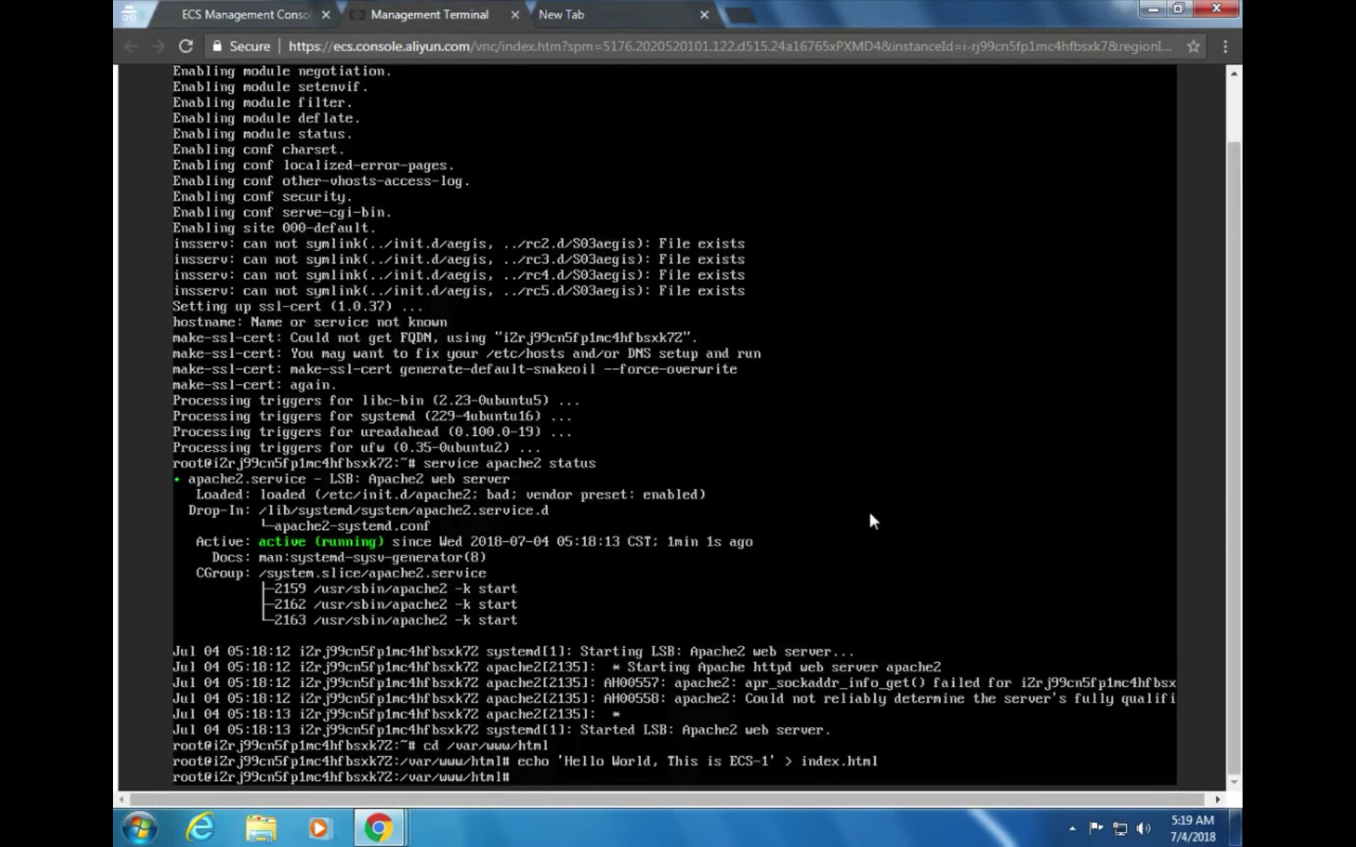
key("alt+Tab")
key("alt+Tab")
key("alt+Tab")
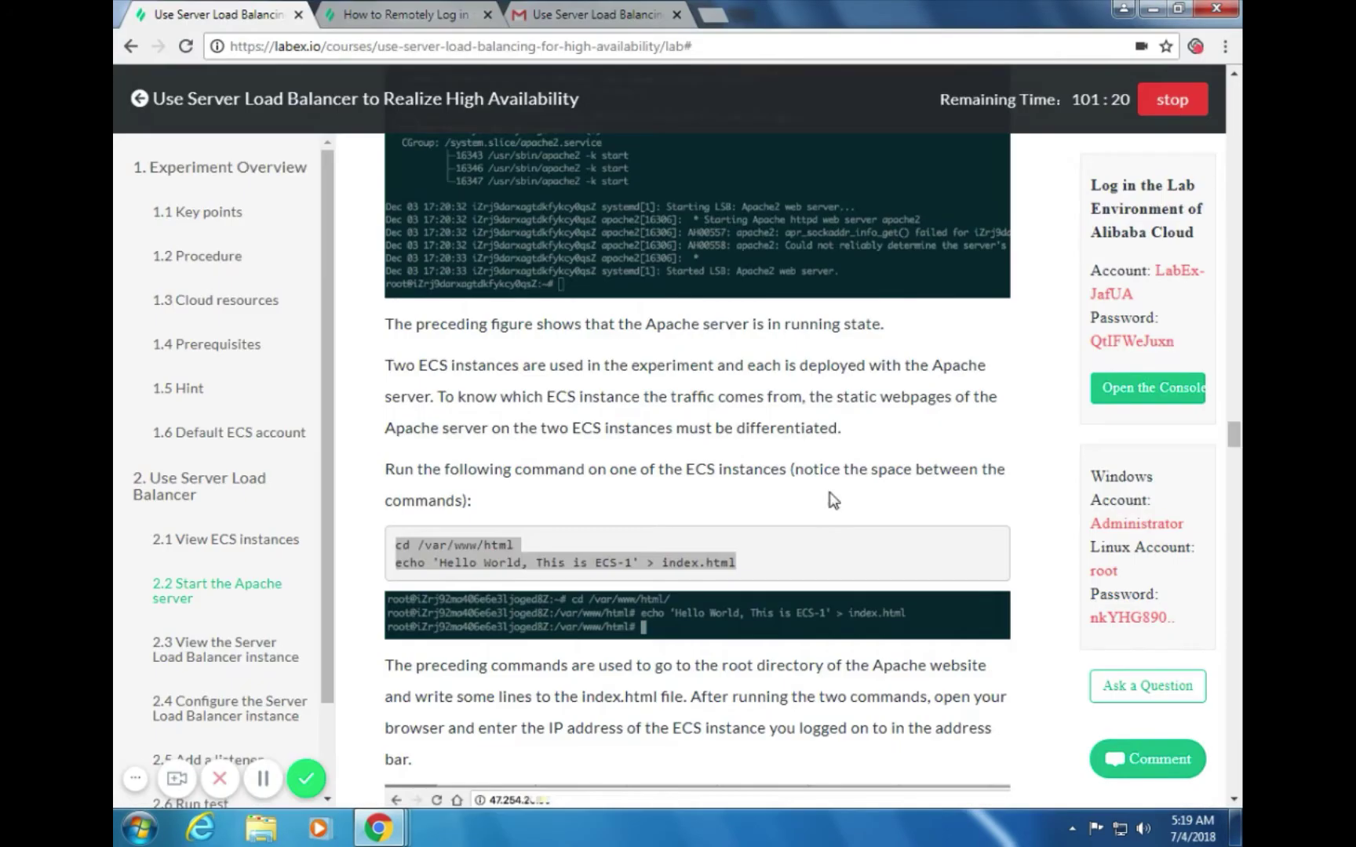
scroll(1208, 417, "down", 1)
scroll(912, 492, "down", 3)
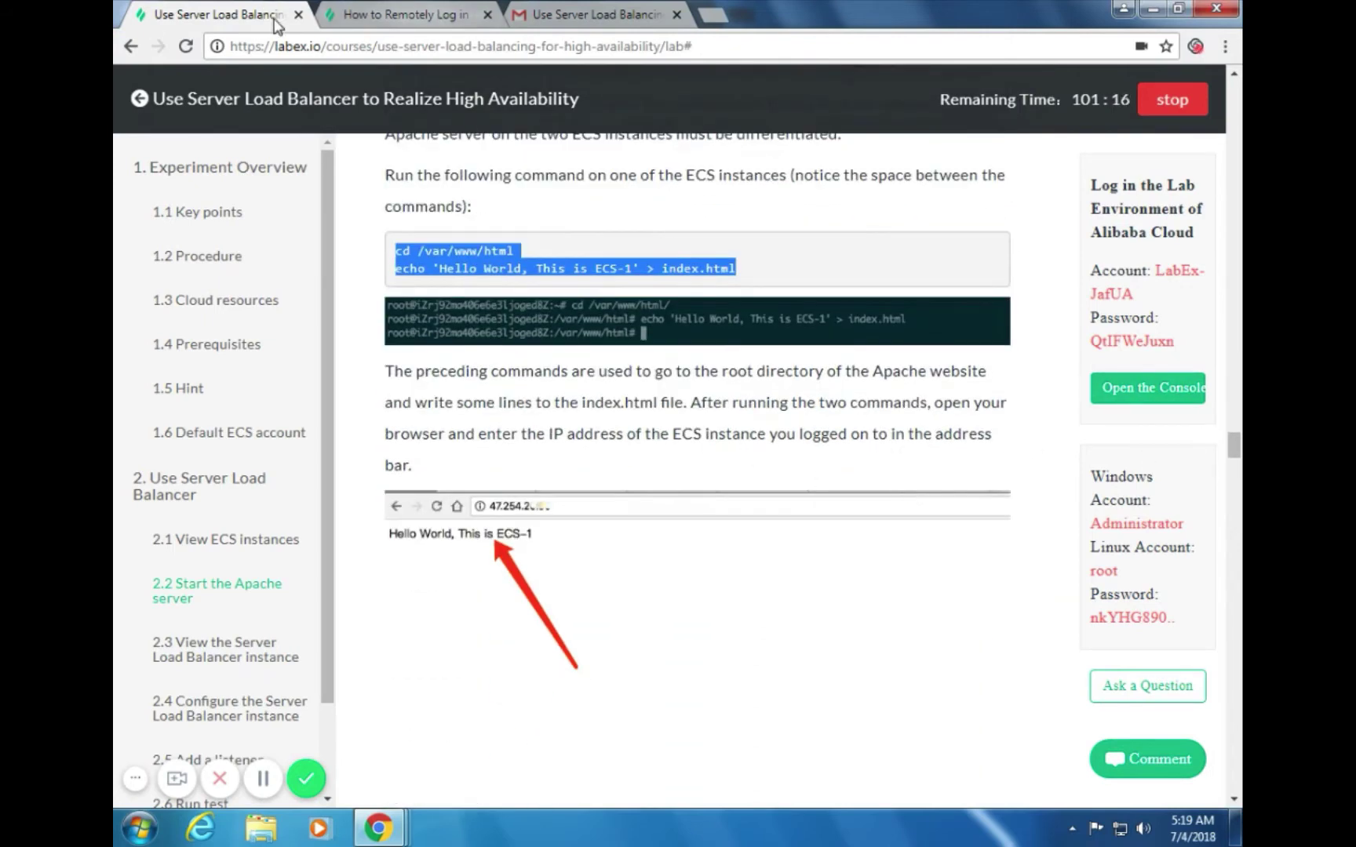
Look through the open browser tabs and windows, then bring the instance's terminal back
key("alt+Tab")
key("alt+Tab")
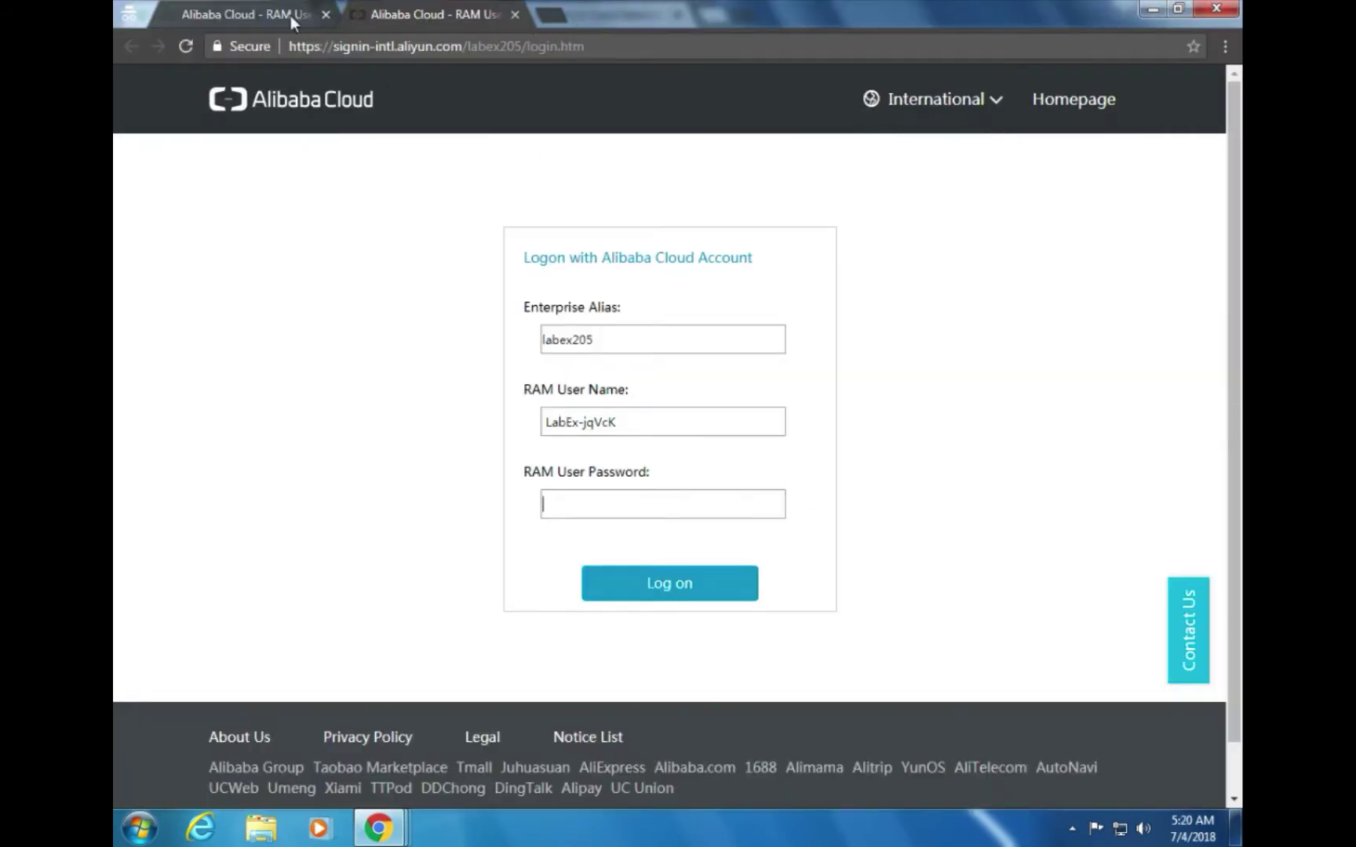
left_click(290, 16)
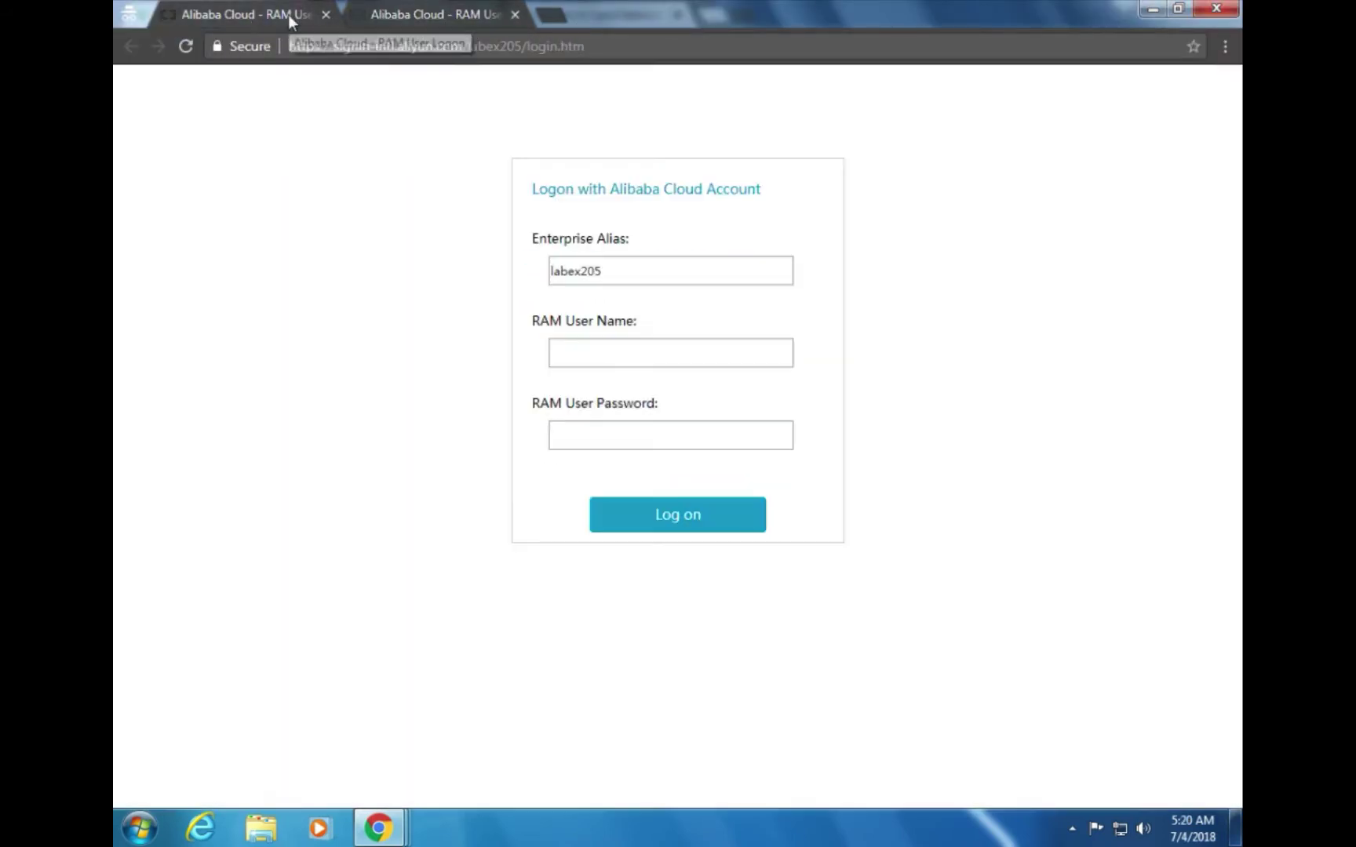
key("alt+Tab")
left_click(439, 16)
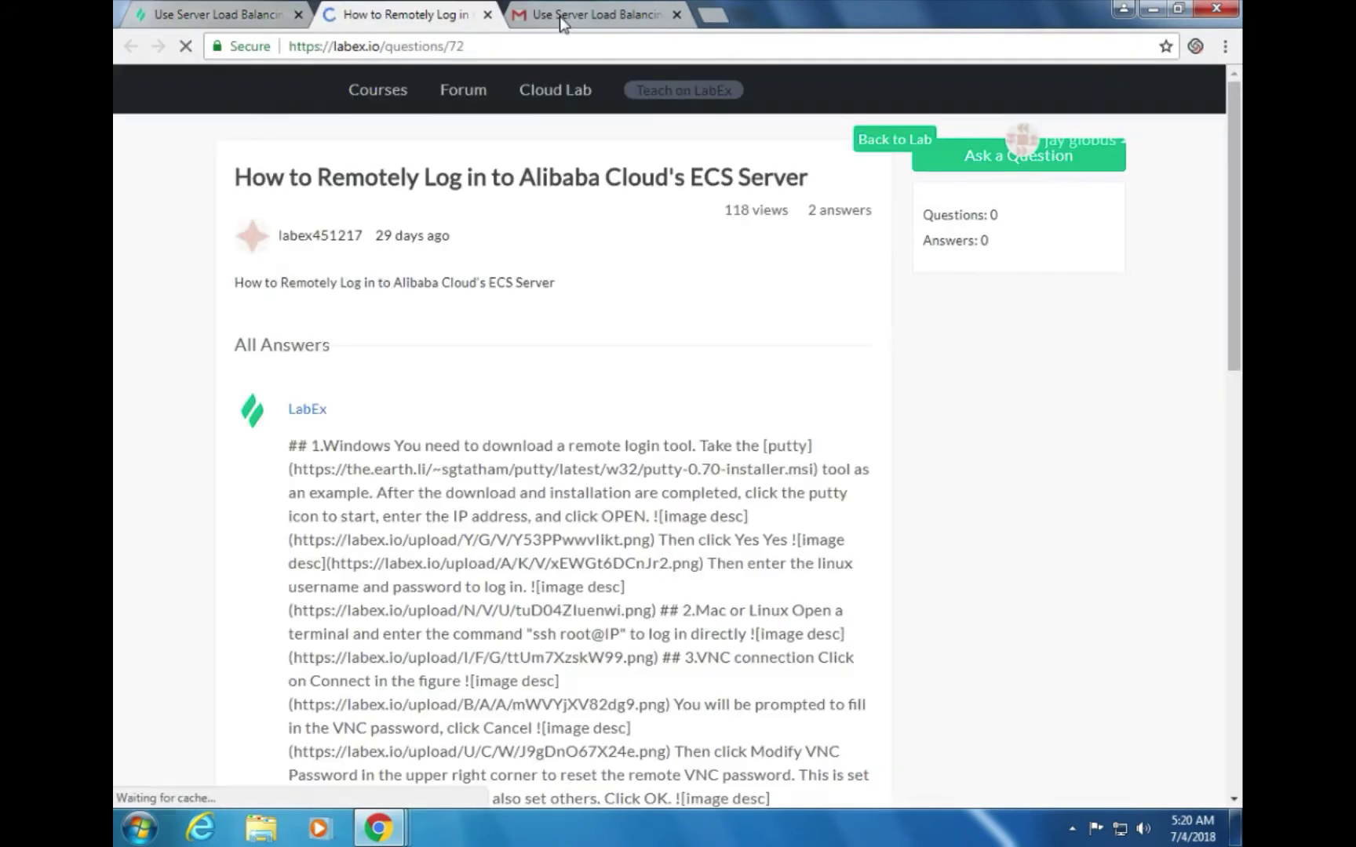
left_click(240, 9)
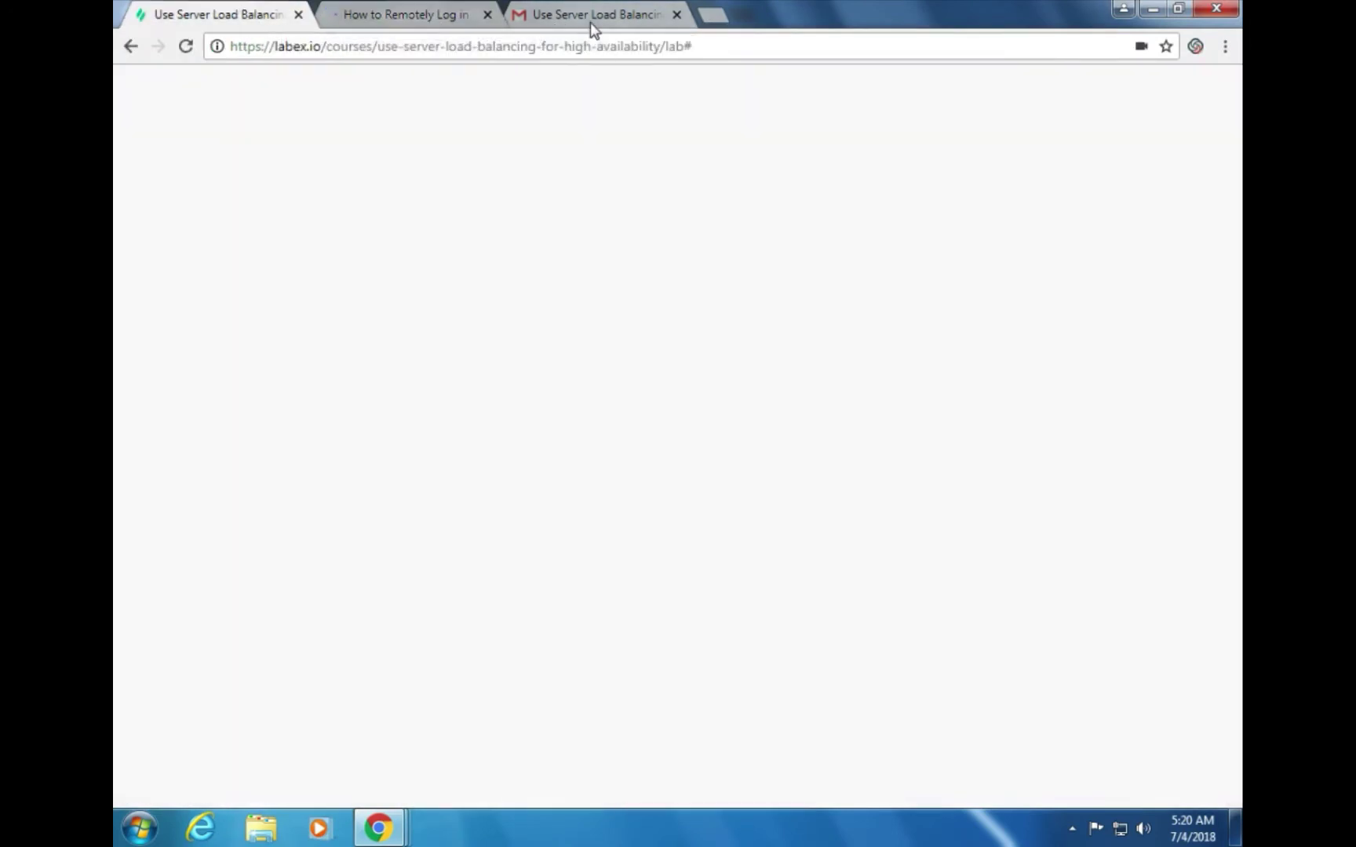
left_click(590, 22)
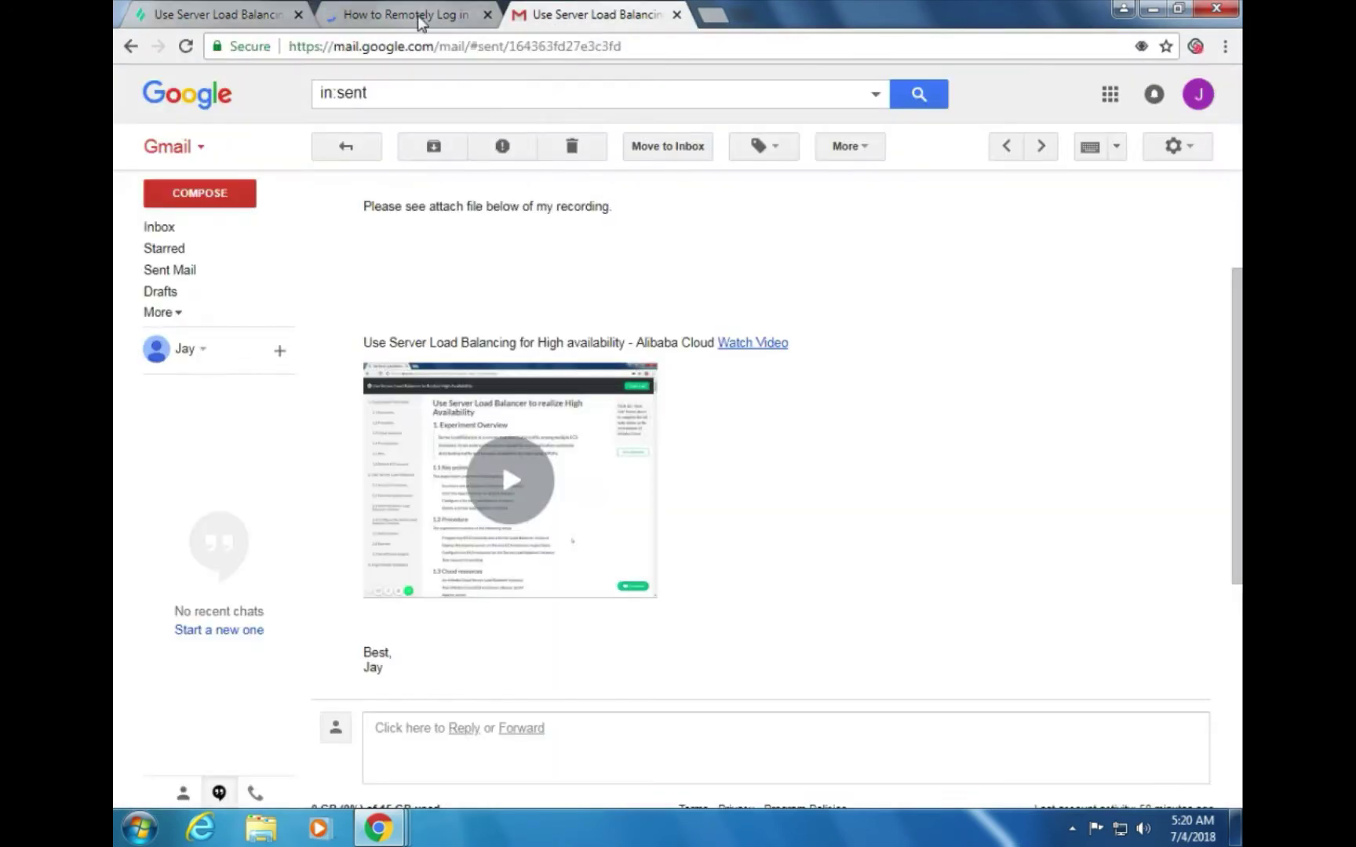
left_click(417, 15)
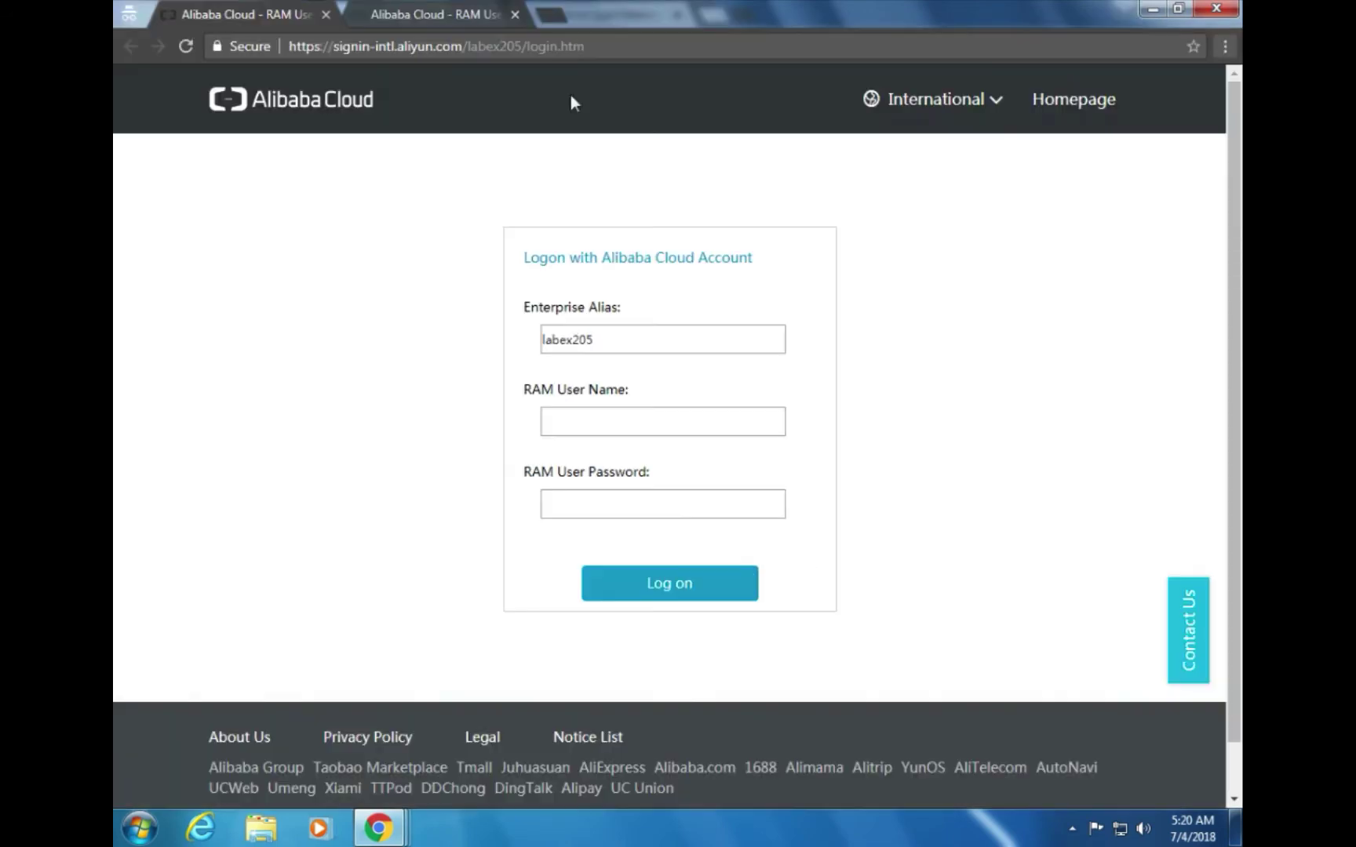
left_click(422, 14)
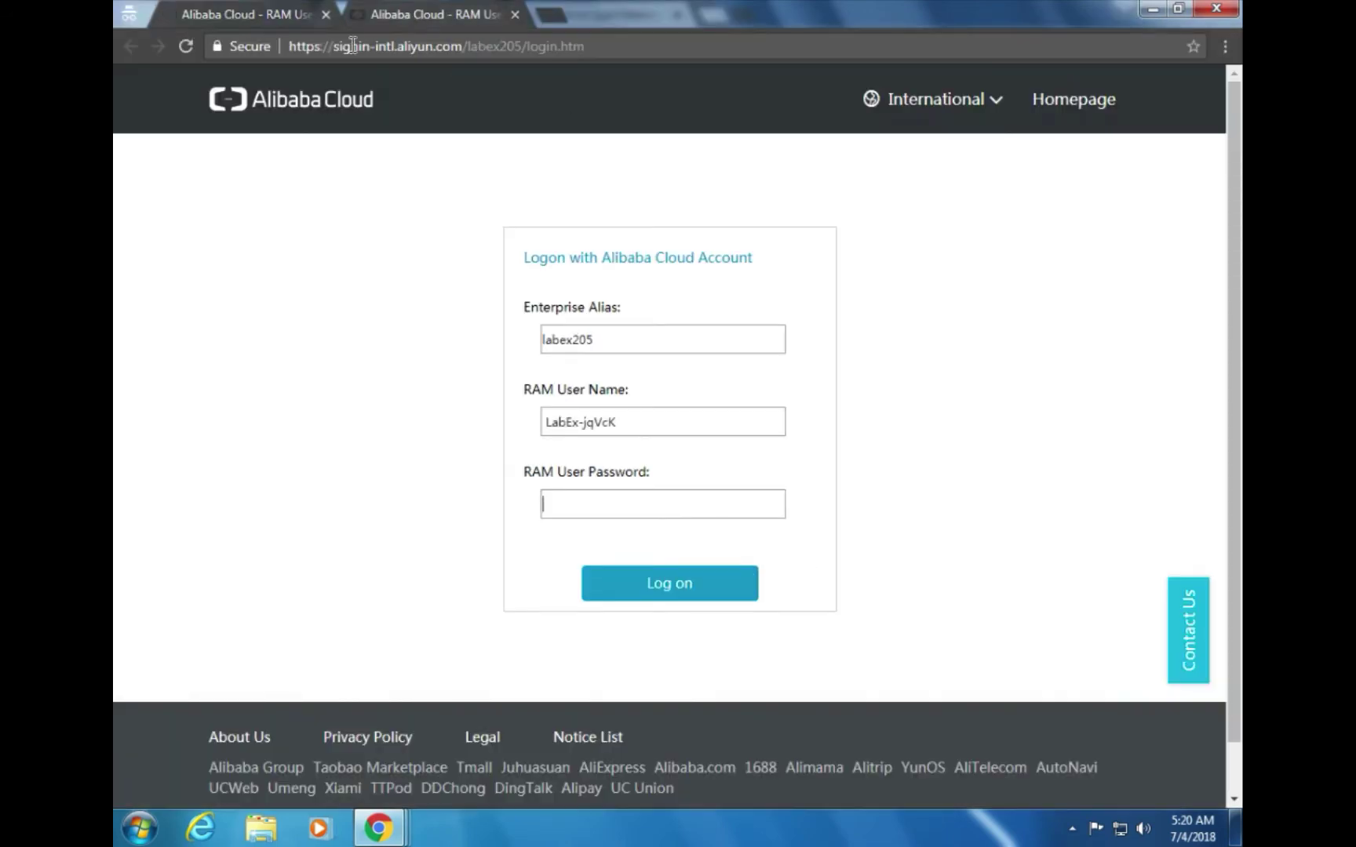
left_click(262, 7)
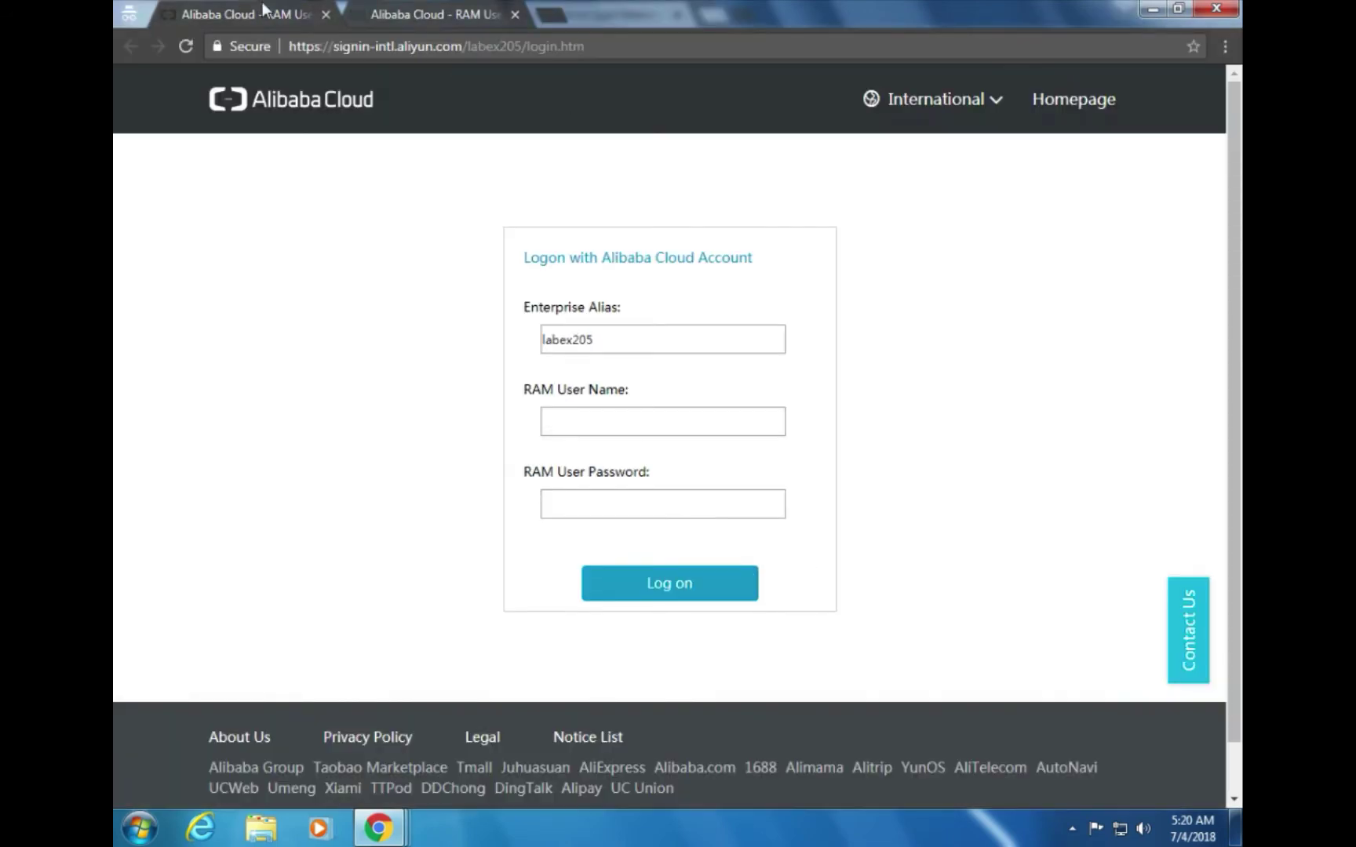
left_click(383, 830)
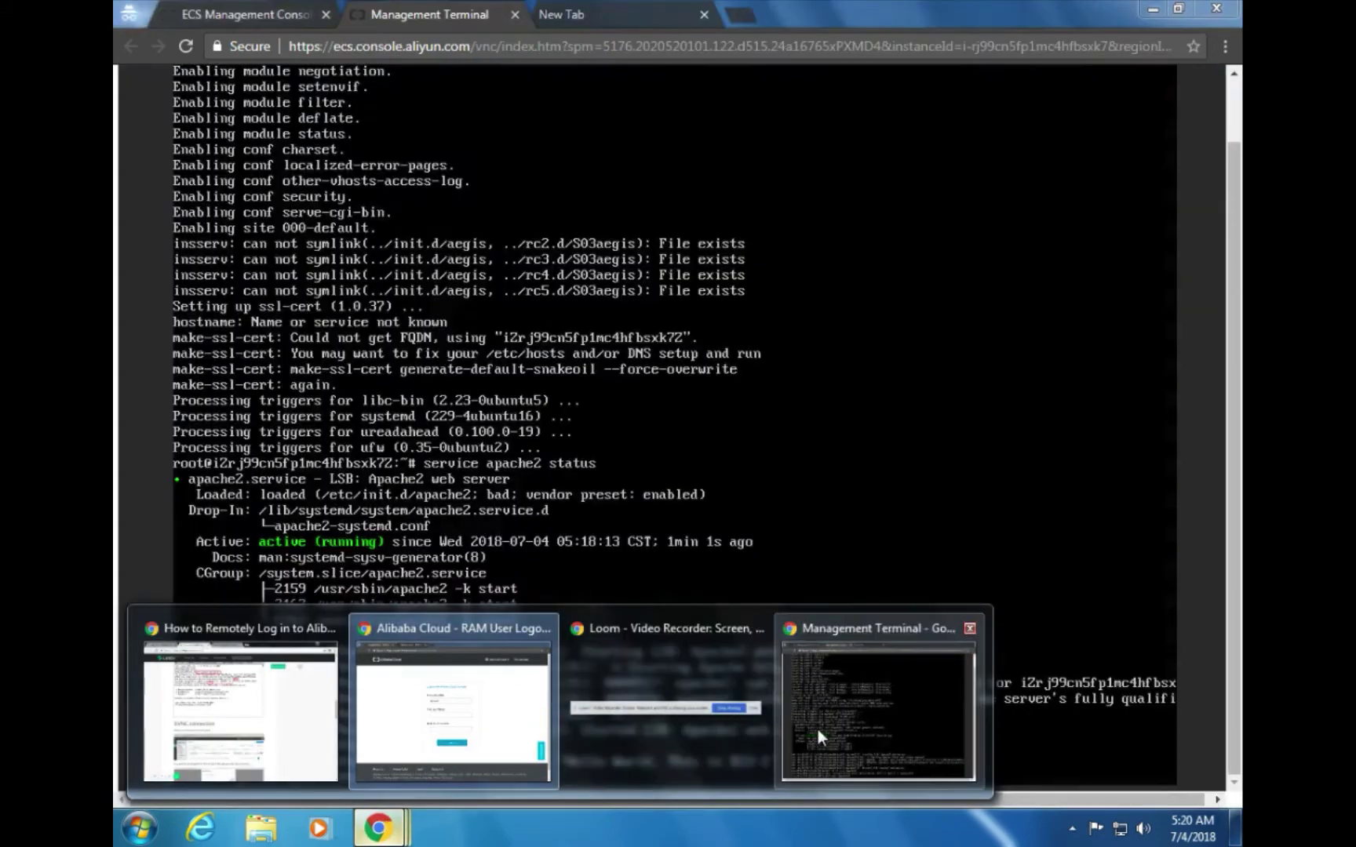
left_click(817, 728)
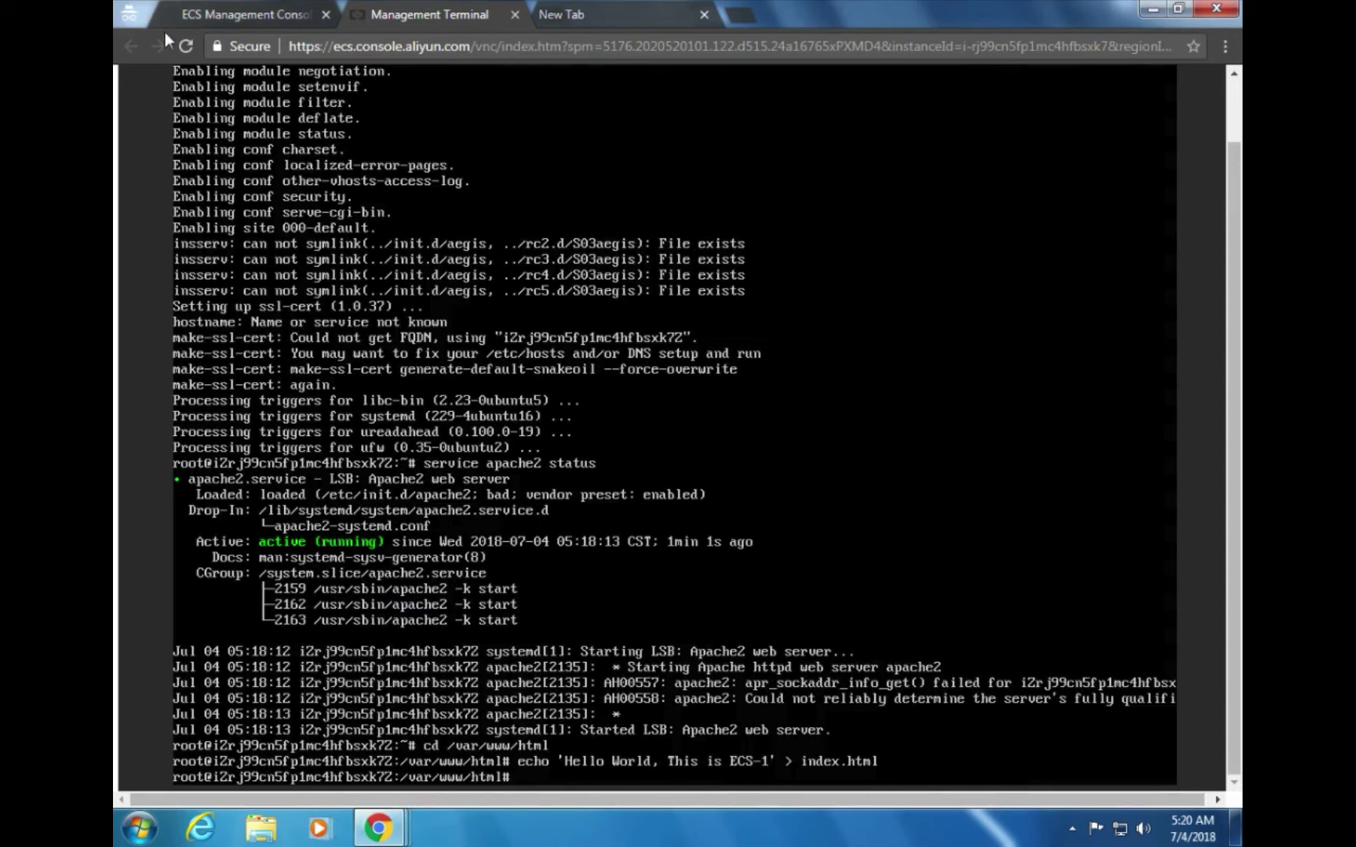
Open the ECS overview, list the running US West 1 instances, and copy IP 47.254.84.72
left_click(267, 15)
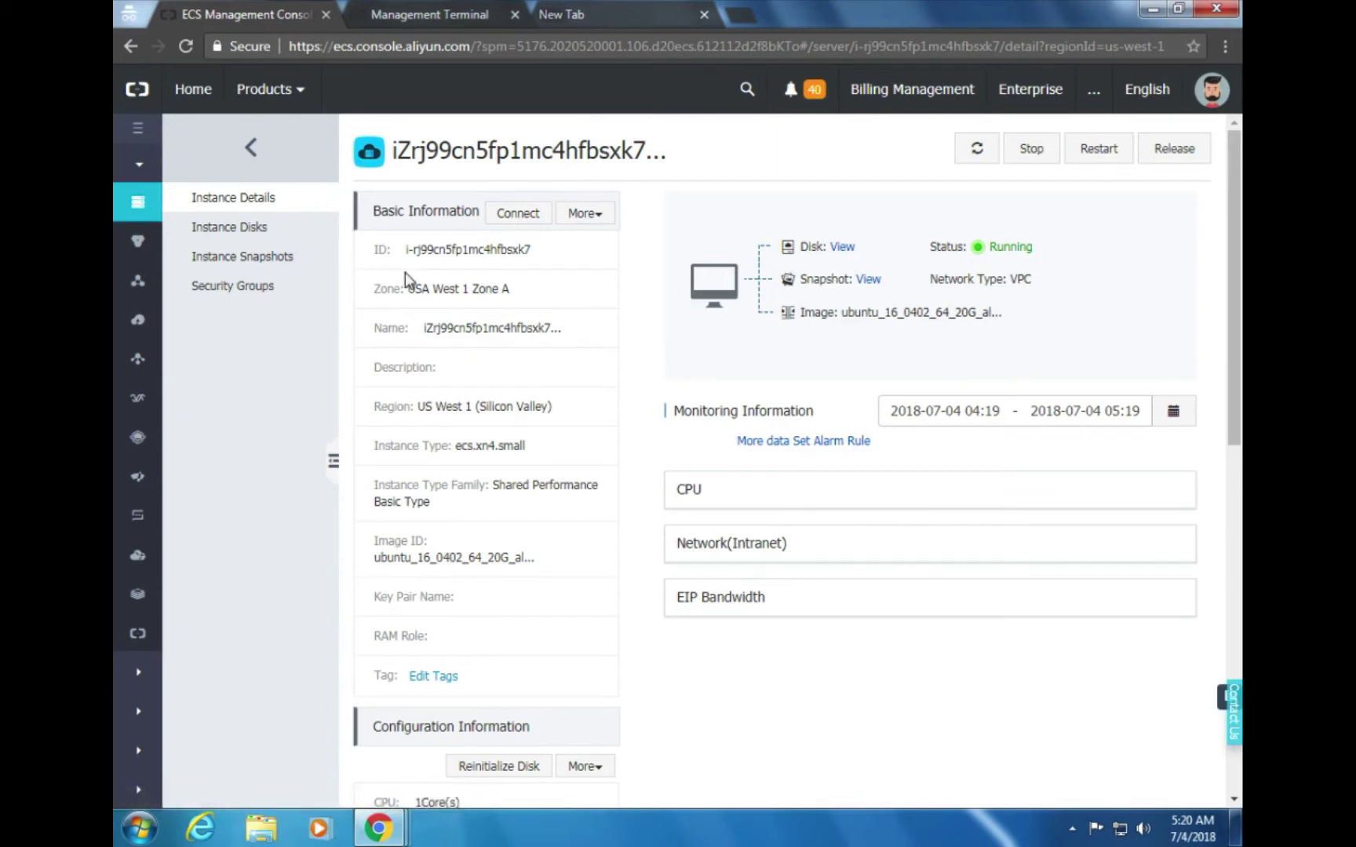
scroll(557, 526, "down", 3)
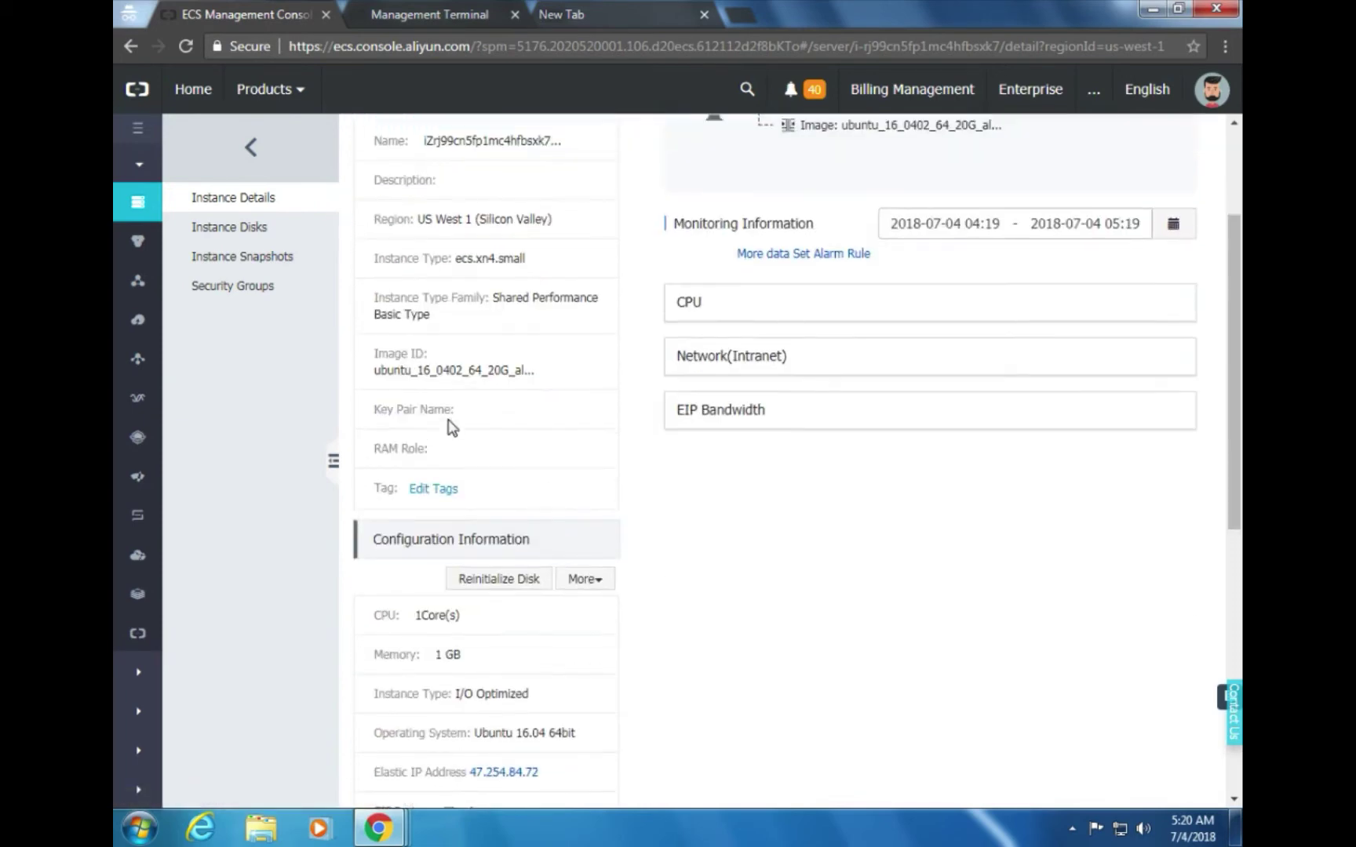
scroll(460, 415, "up", 3)
scroll(524, 383, "down", 6)
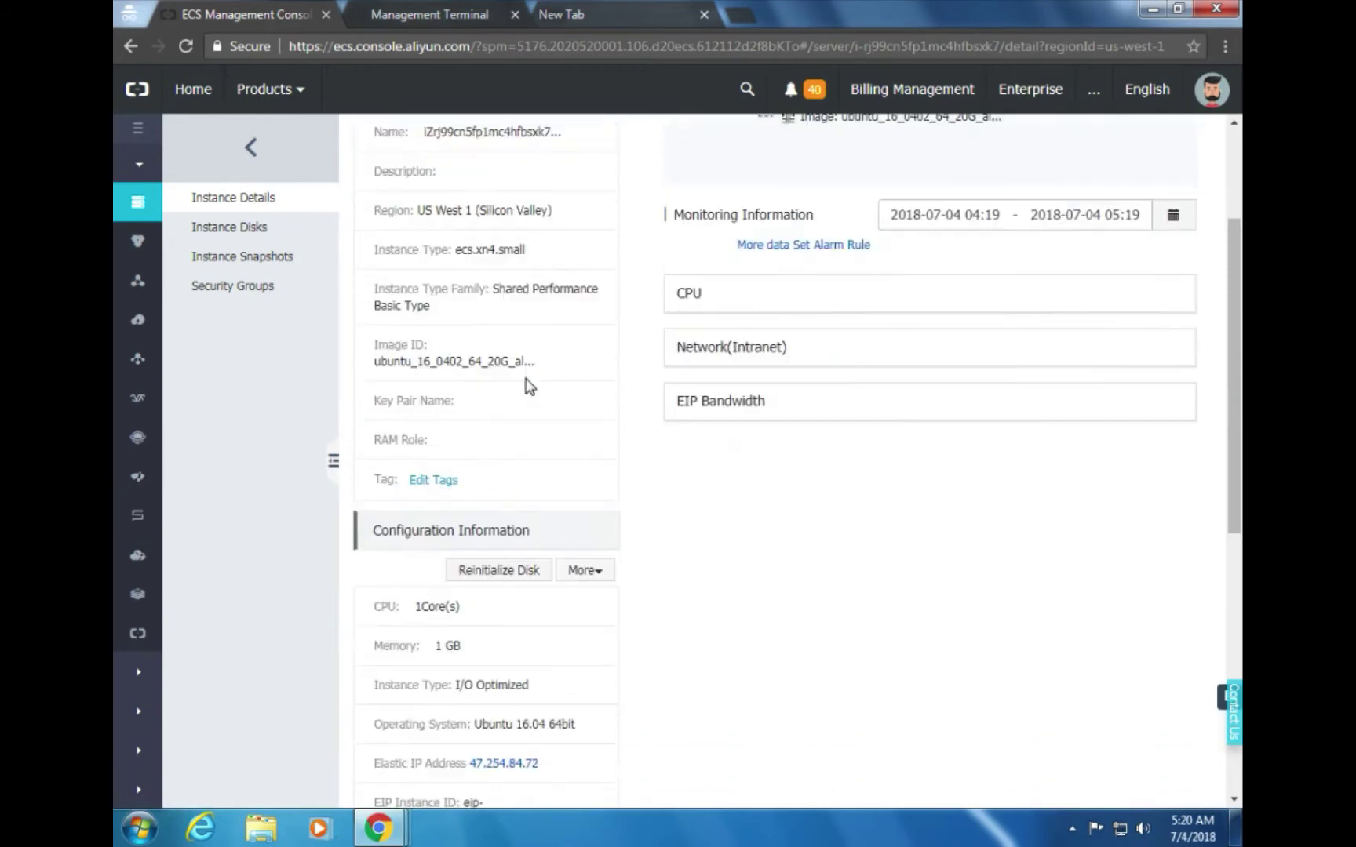
scroll(554, 563, "up", 2)
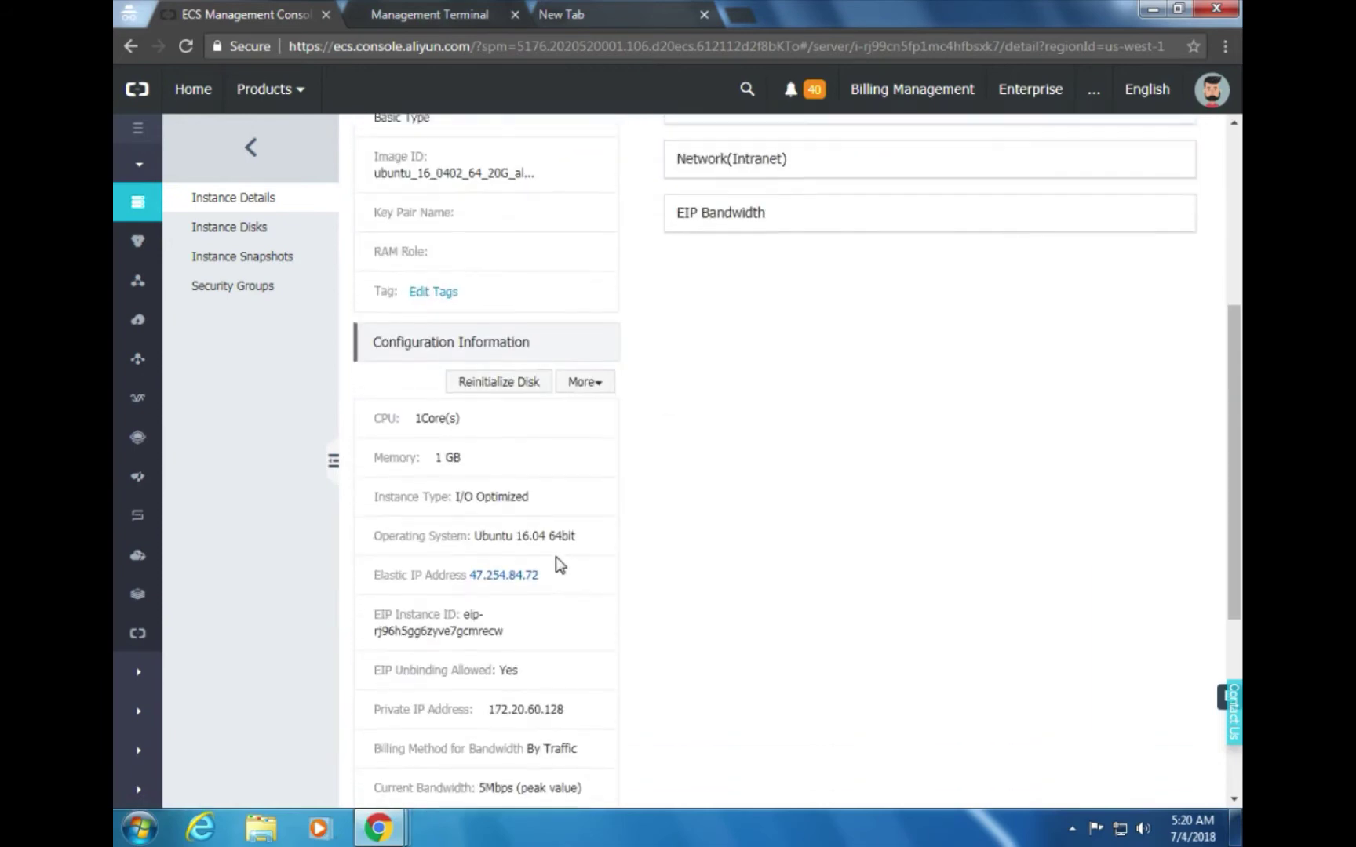
left_click(139, 208)
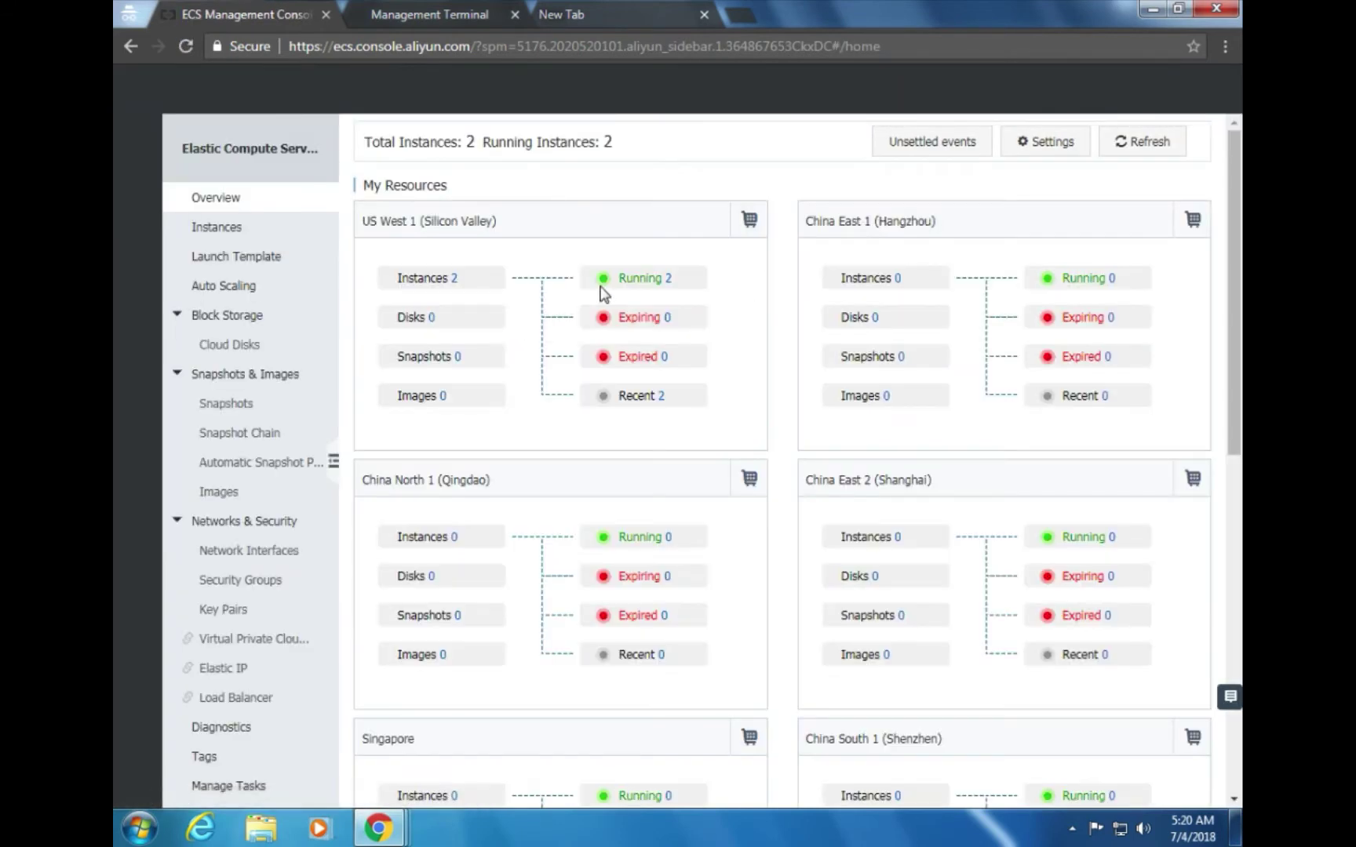
left_click(644, 278)
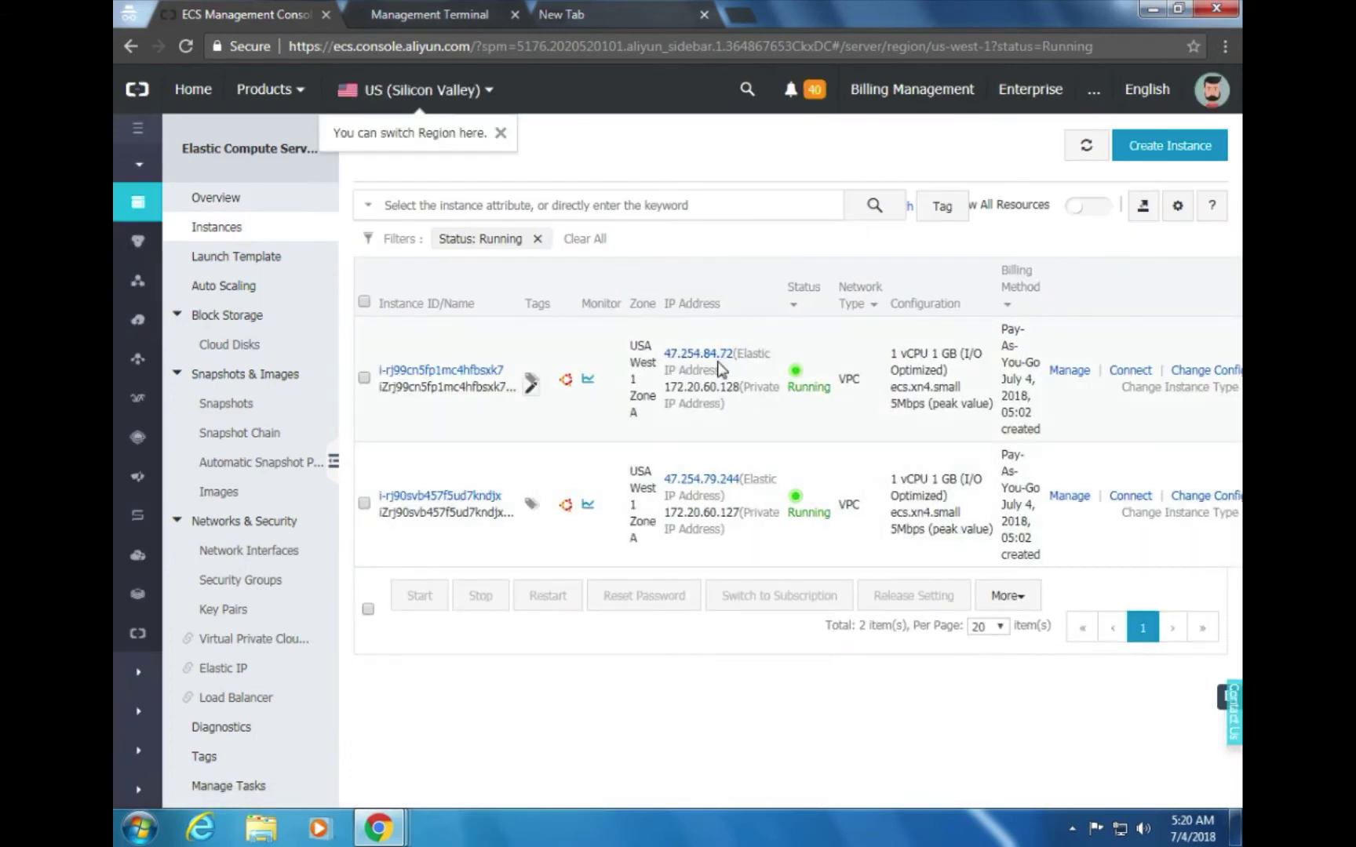
left_click_drag(733, 353, 676, 347)
key("ctrl+c")
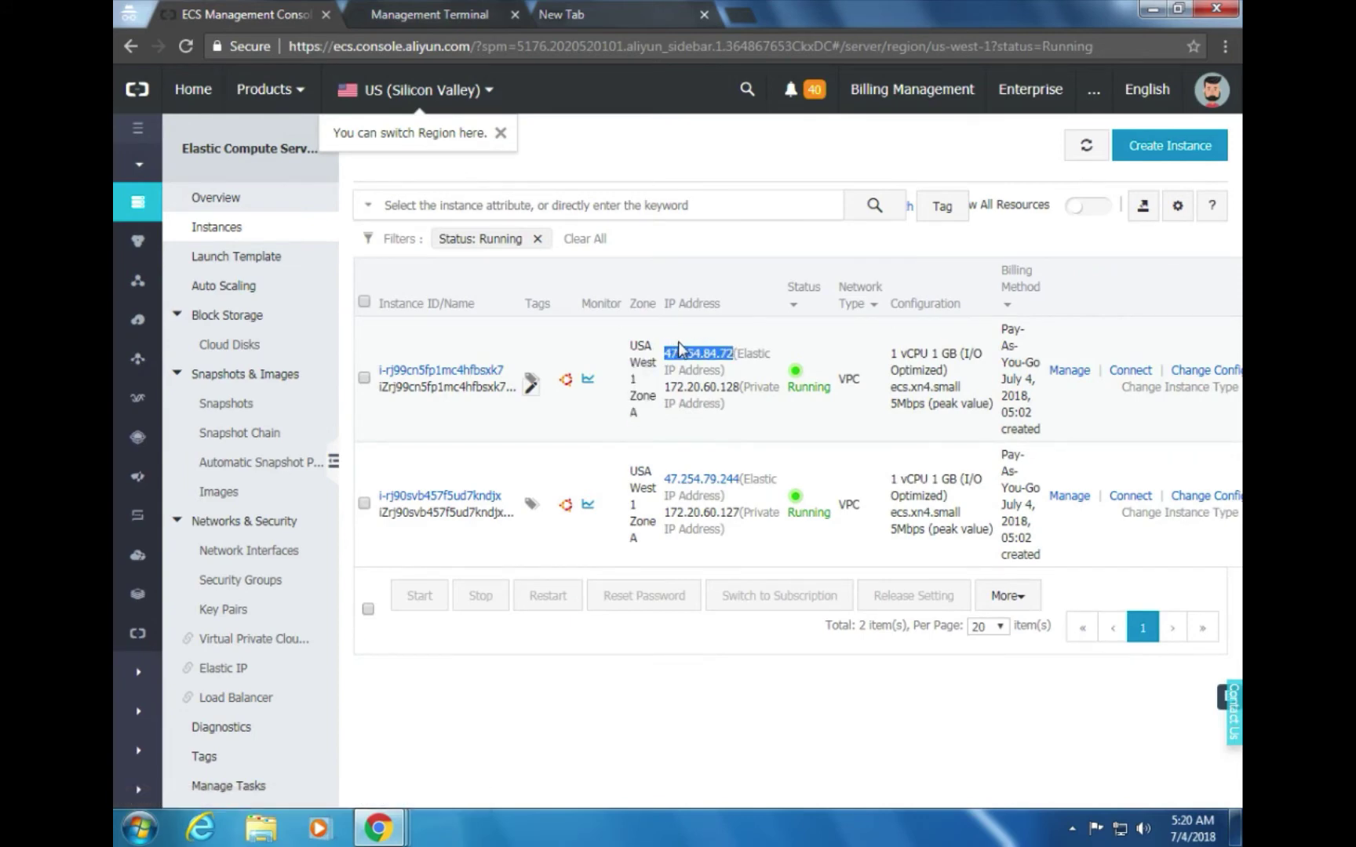
Load 47.254.84.72 in the blank tab and verify it shows 'Hello World, This is ECS-1'
left_click(608, 22)
key("ctrl+v")
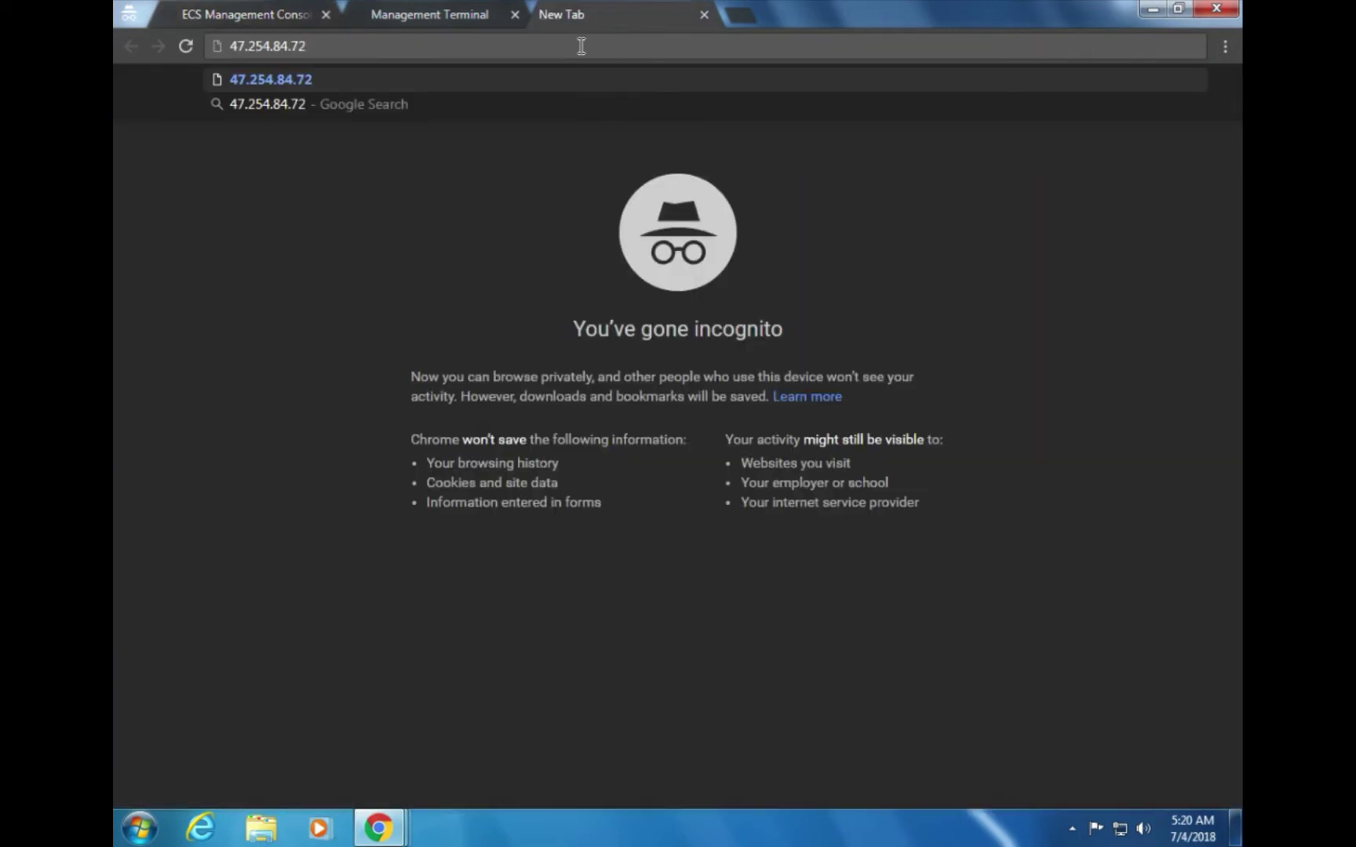
key("Return")
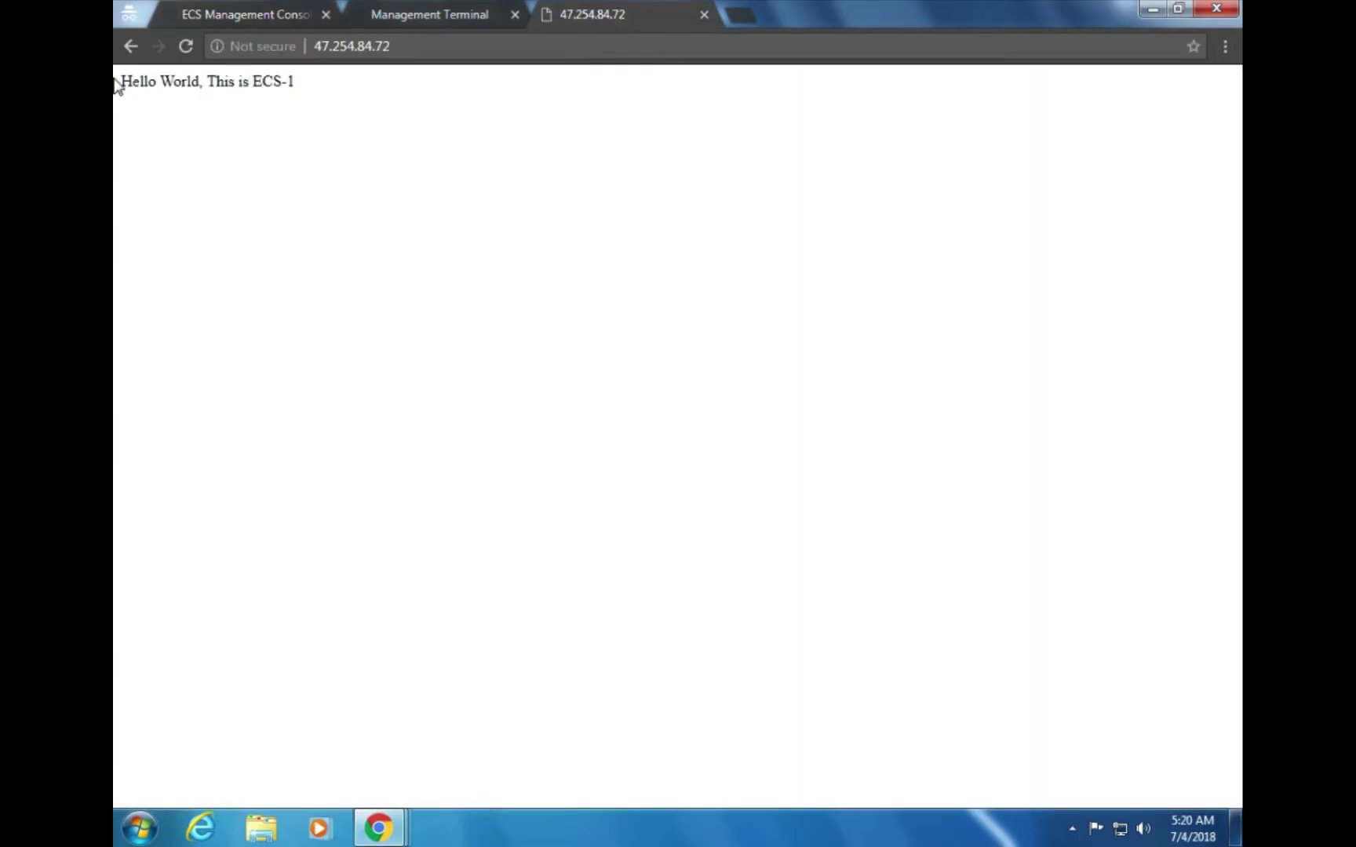
left_click_drag(319, 88, 117, 94)
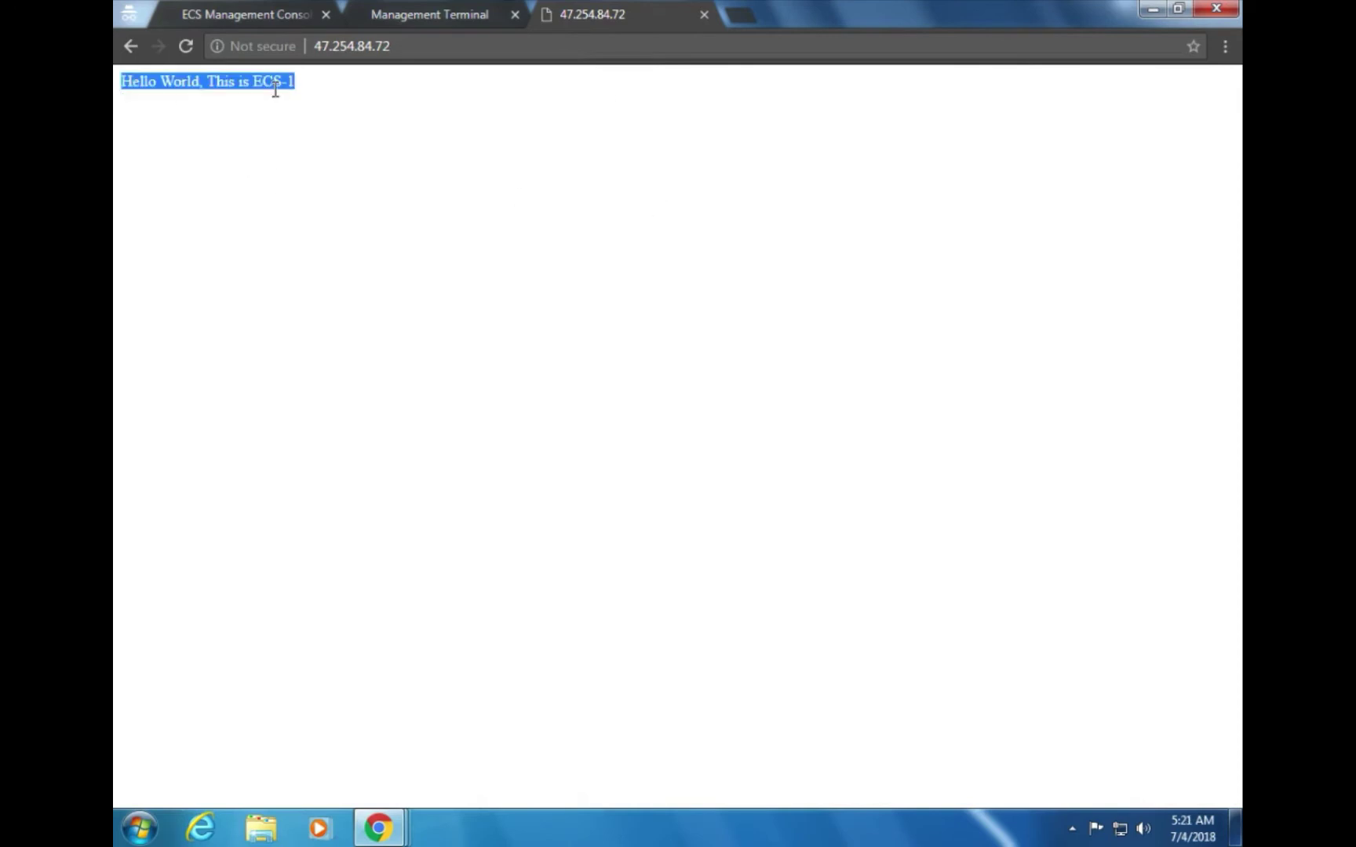
left_click(276, 12)
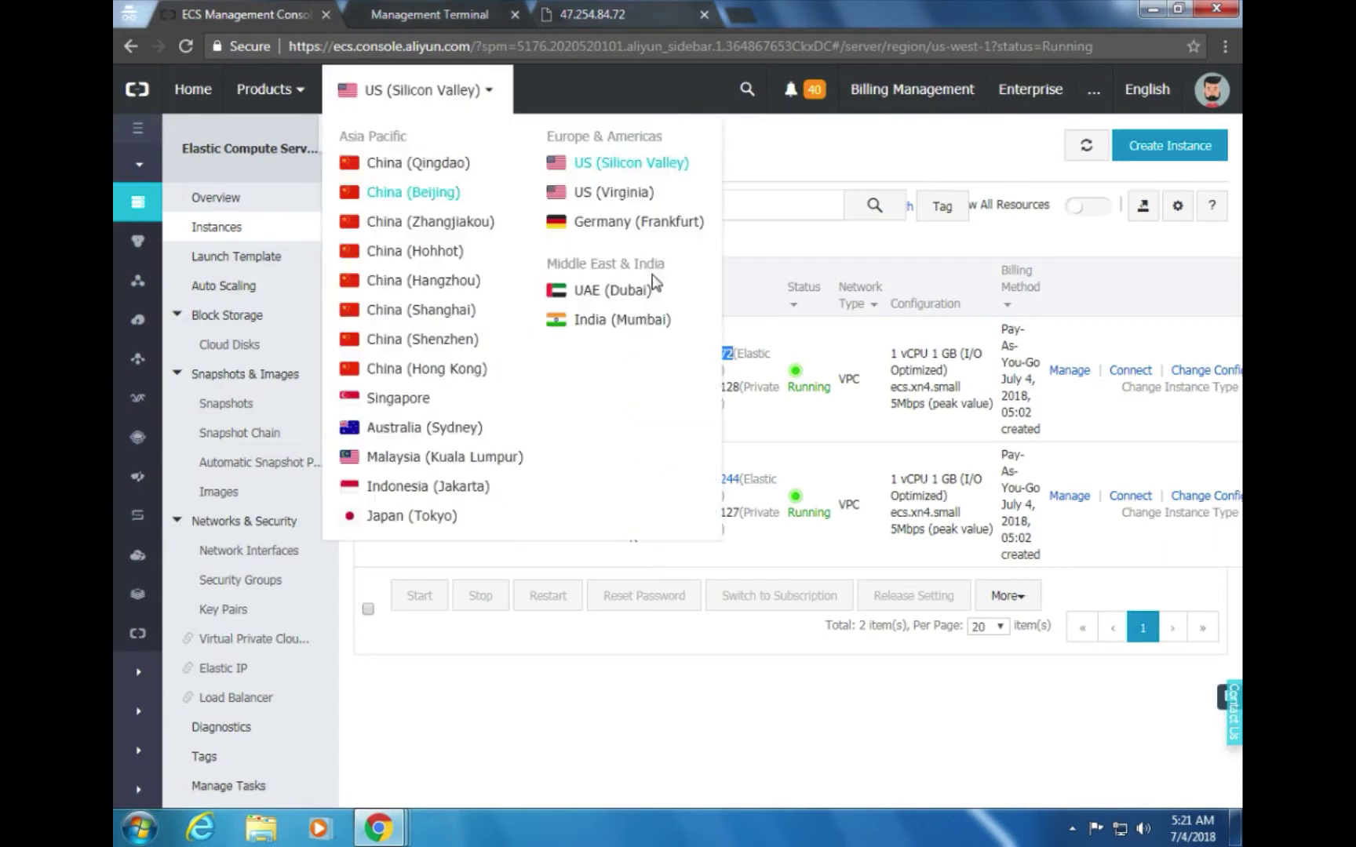
Open the second instance's details via Manage and Connect to its Management Terminal
left_click(798, 146)
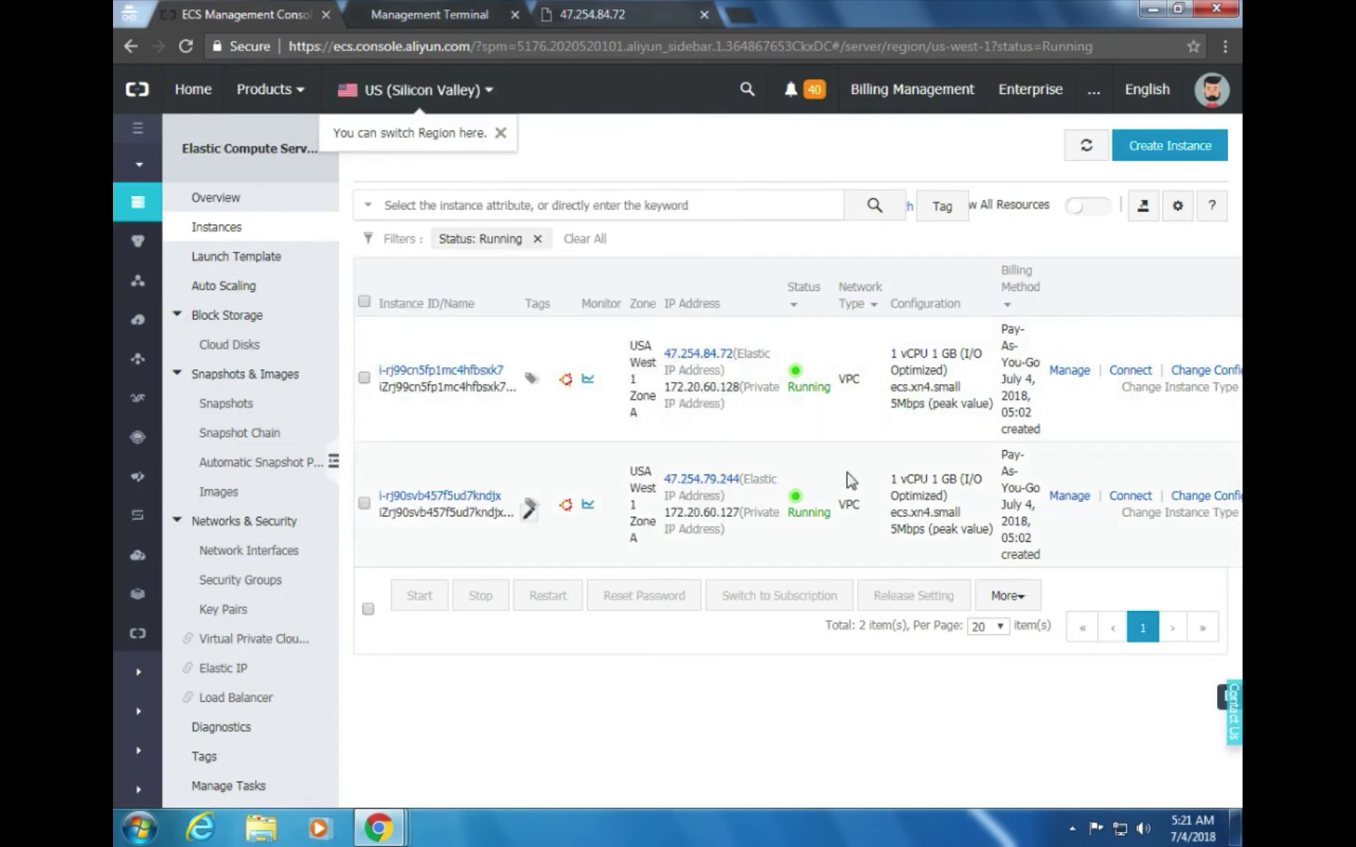
left_click(1071, 496)
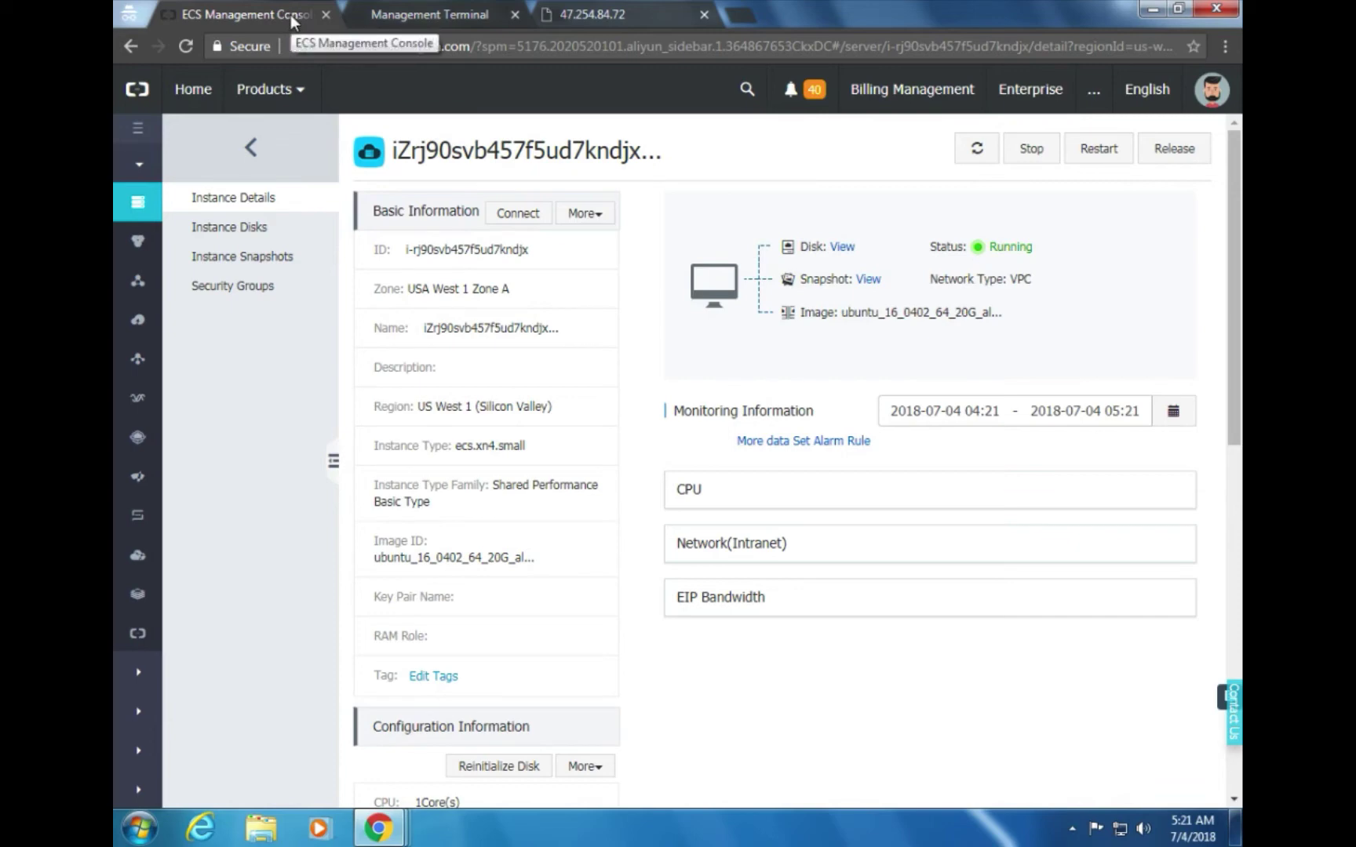
left_click(387, 11)
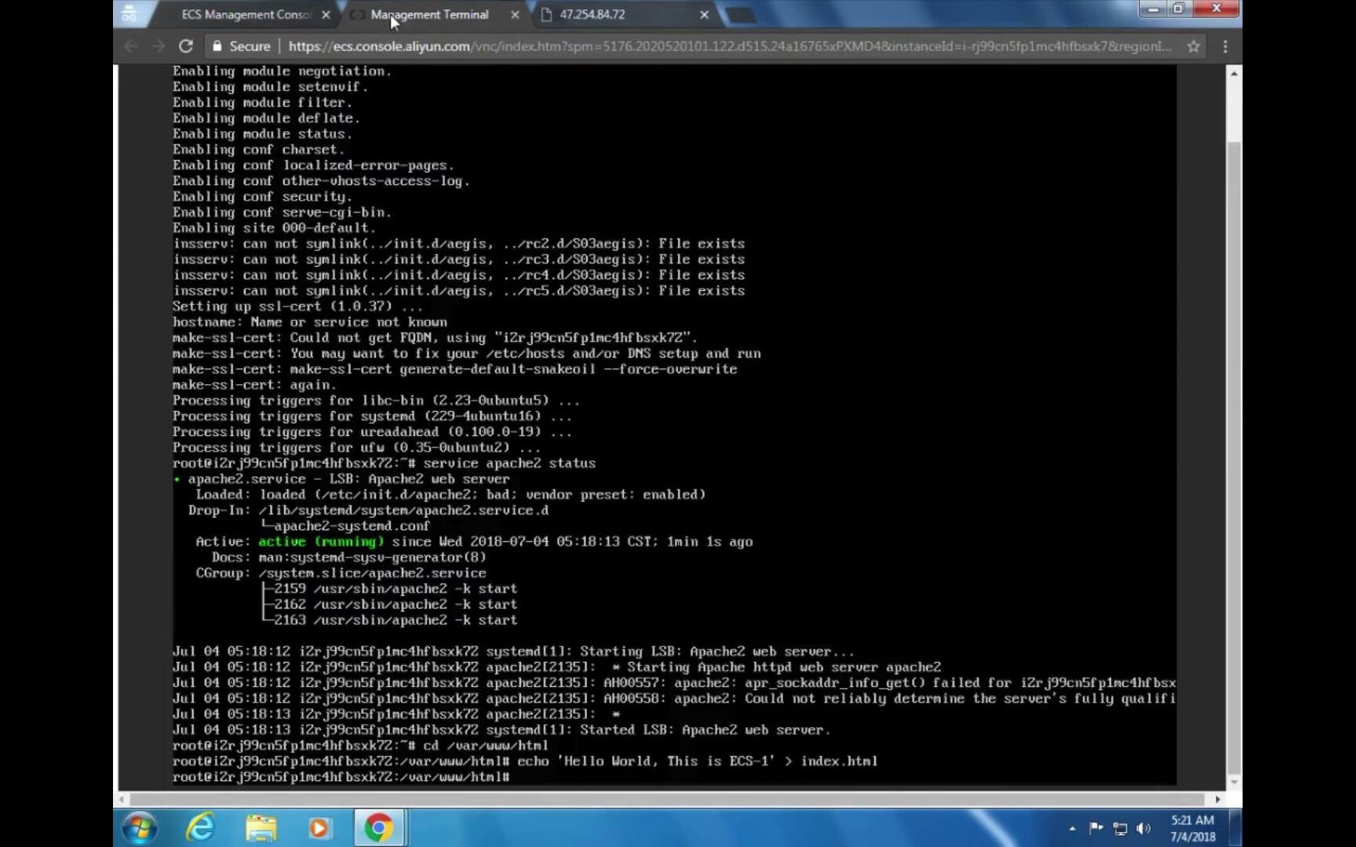
left_click(335, 17)
left_click(424, 17)
left_click(314, 15)
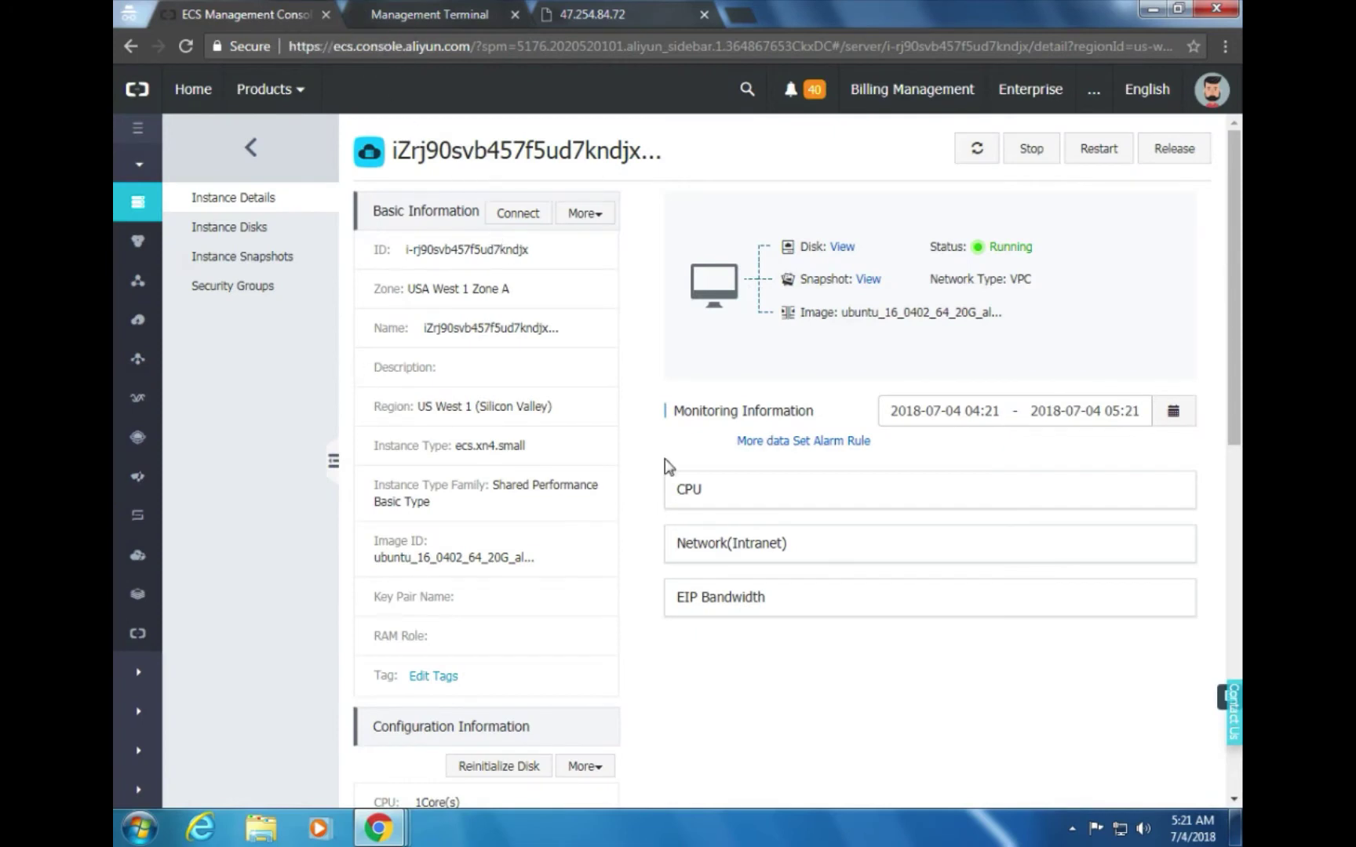
left_click(533, 222)
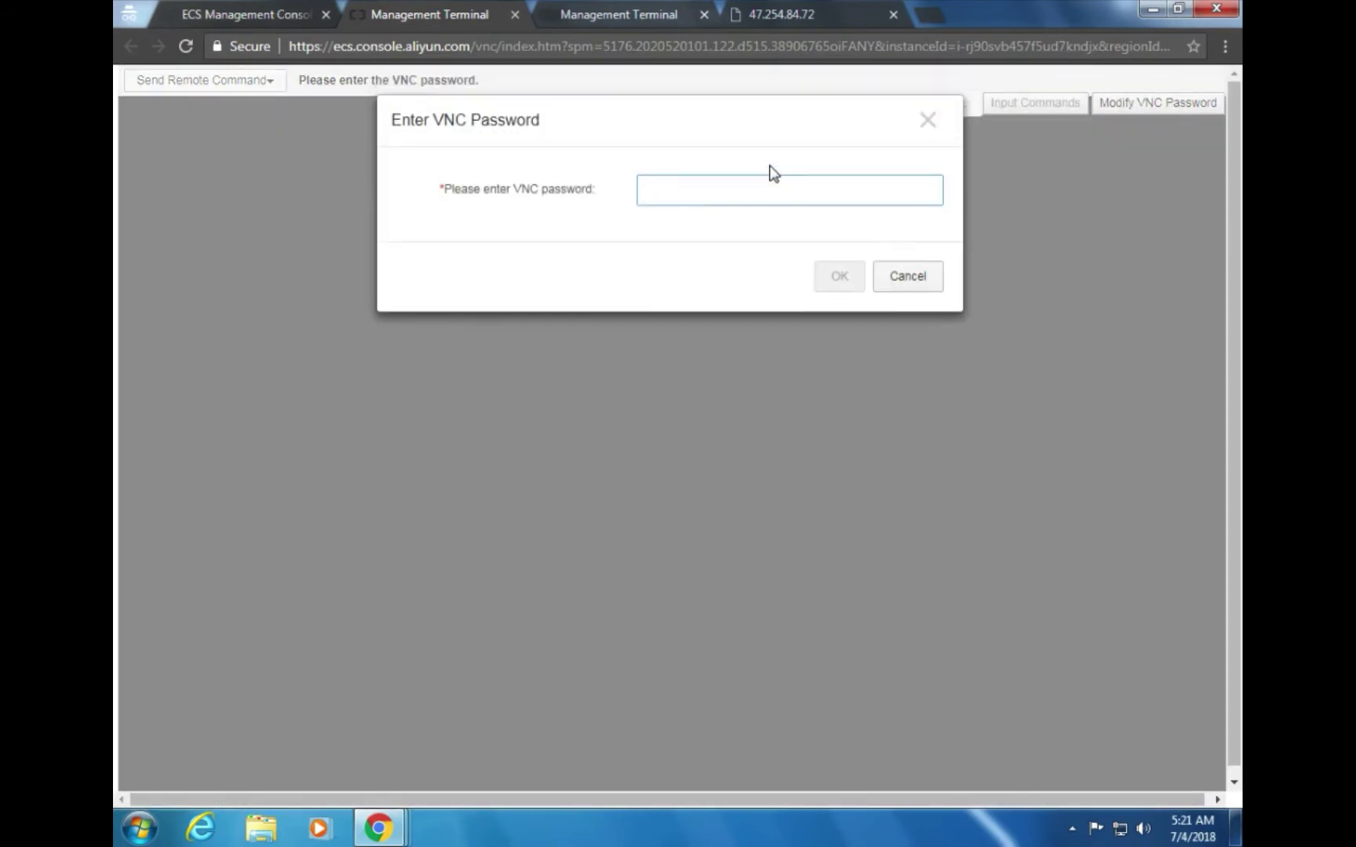
Cancel the Enter VNC Password dialog on the second instance's Management Terminal tab
left_click(254, 18)
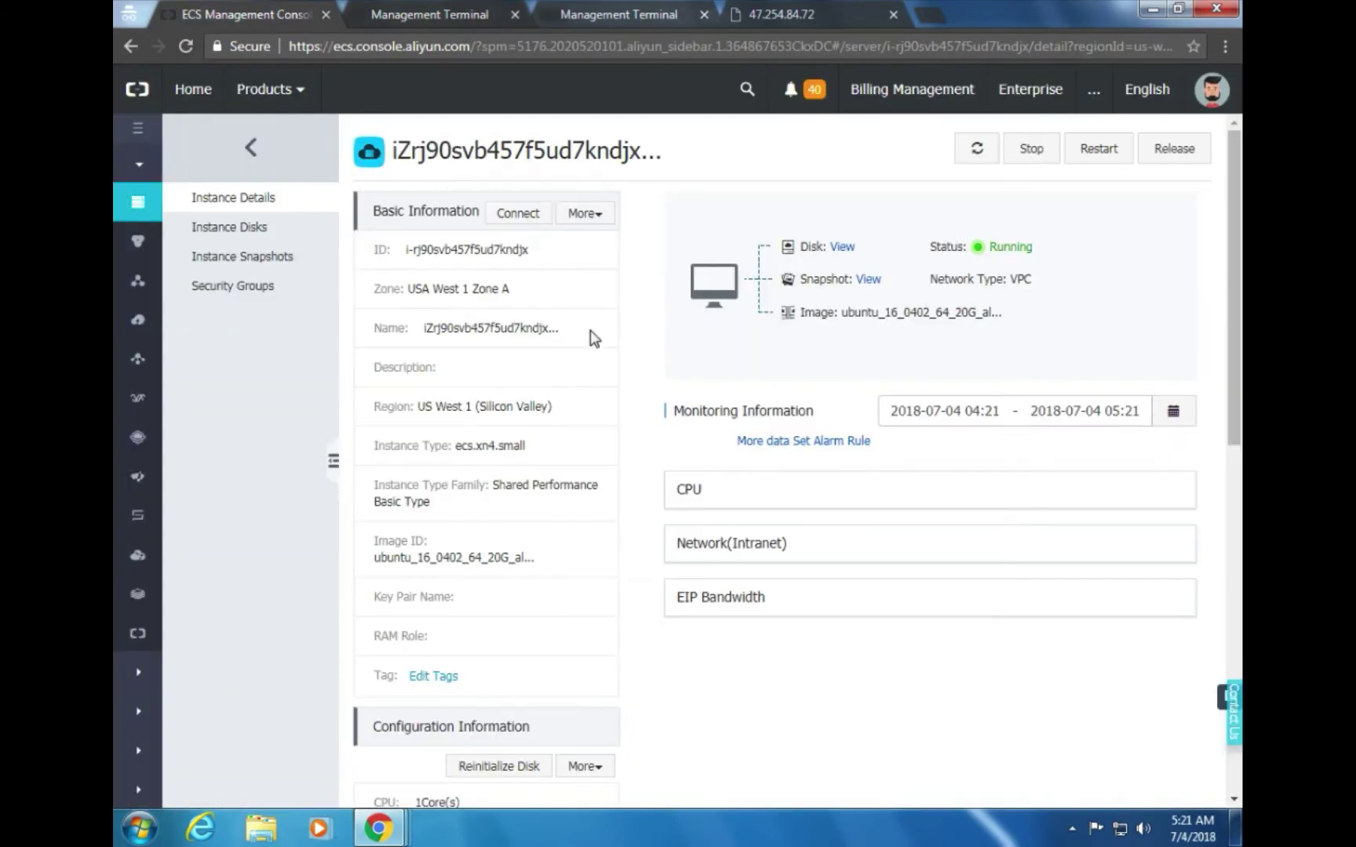
left_click(467, 13)
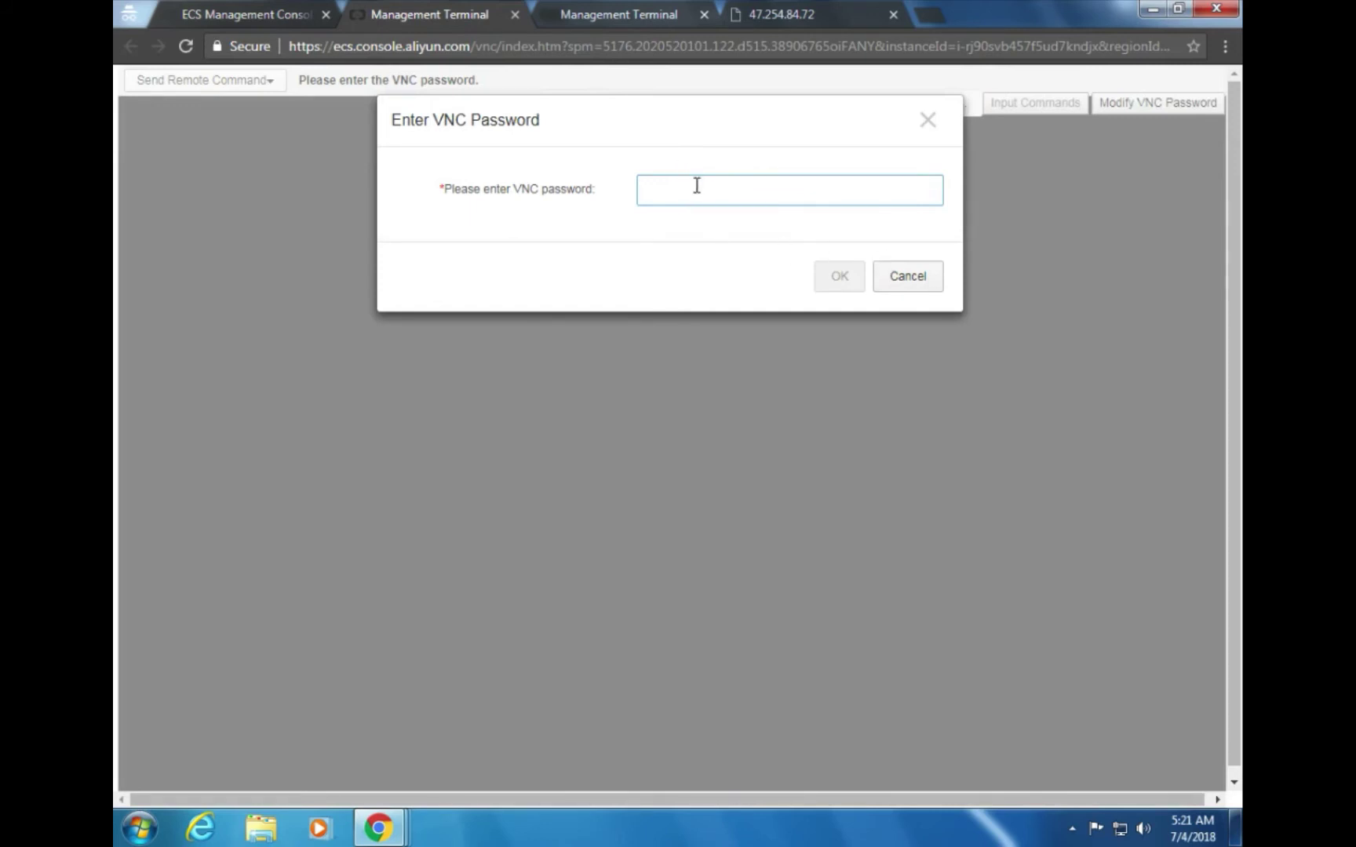
left_click(910, 278)
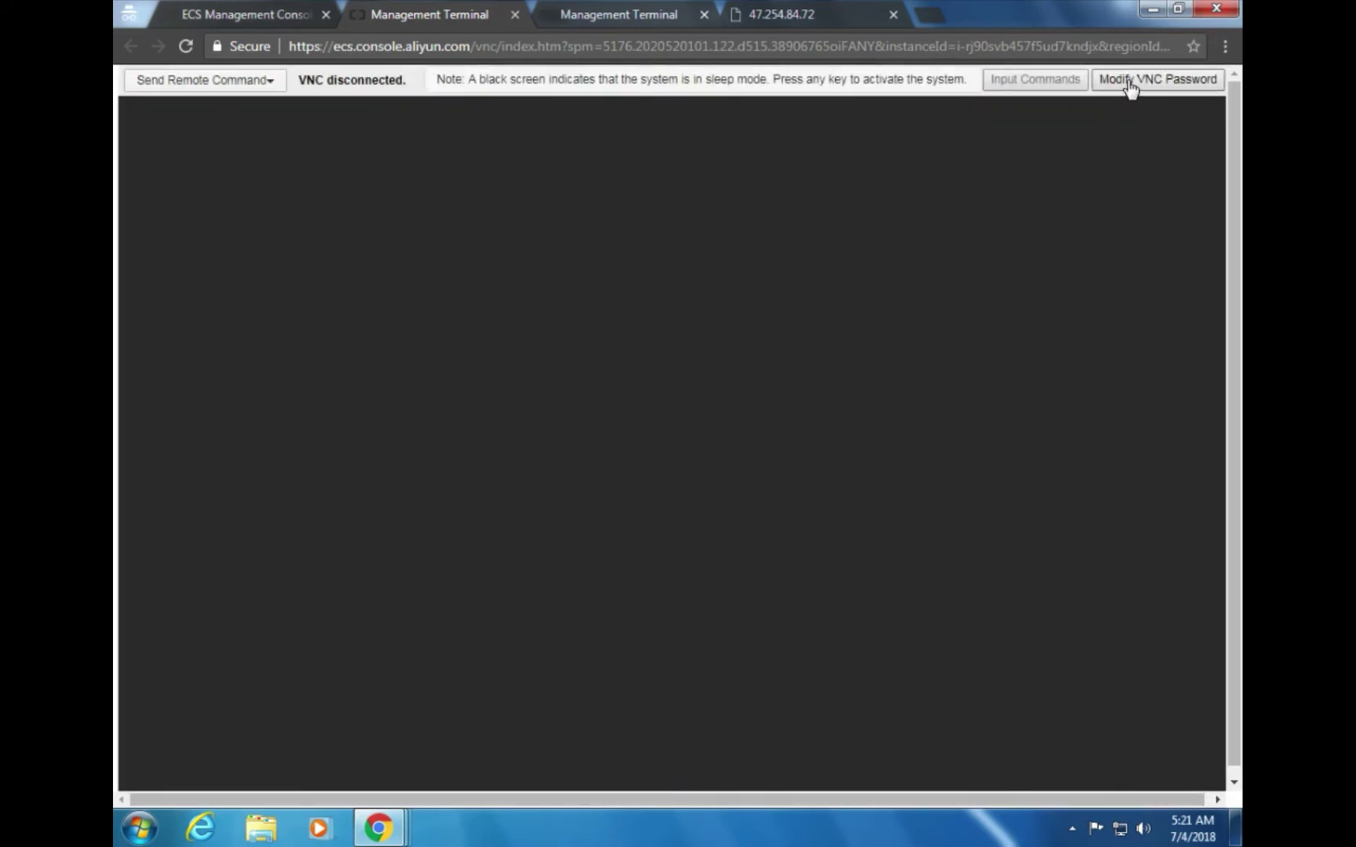
Reset the second instance's VNC password to a new six-character value and confirm it
left_click(1127, 81)
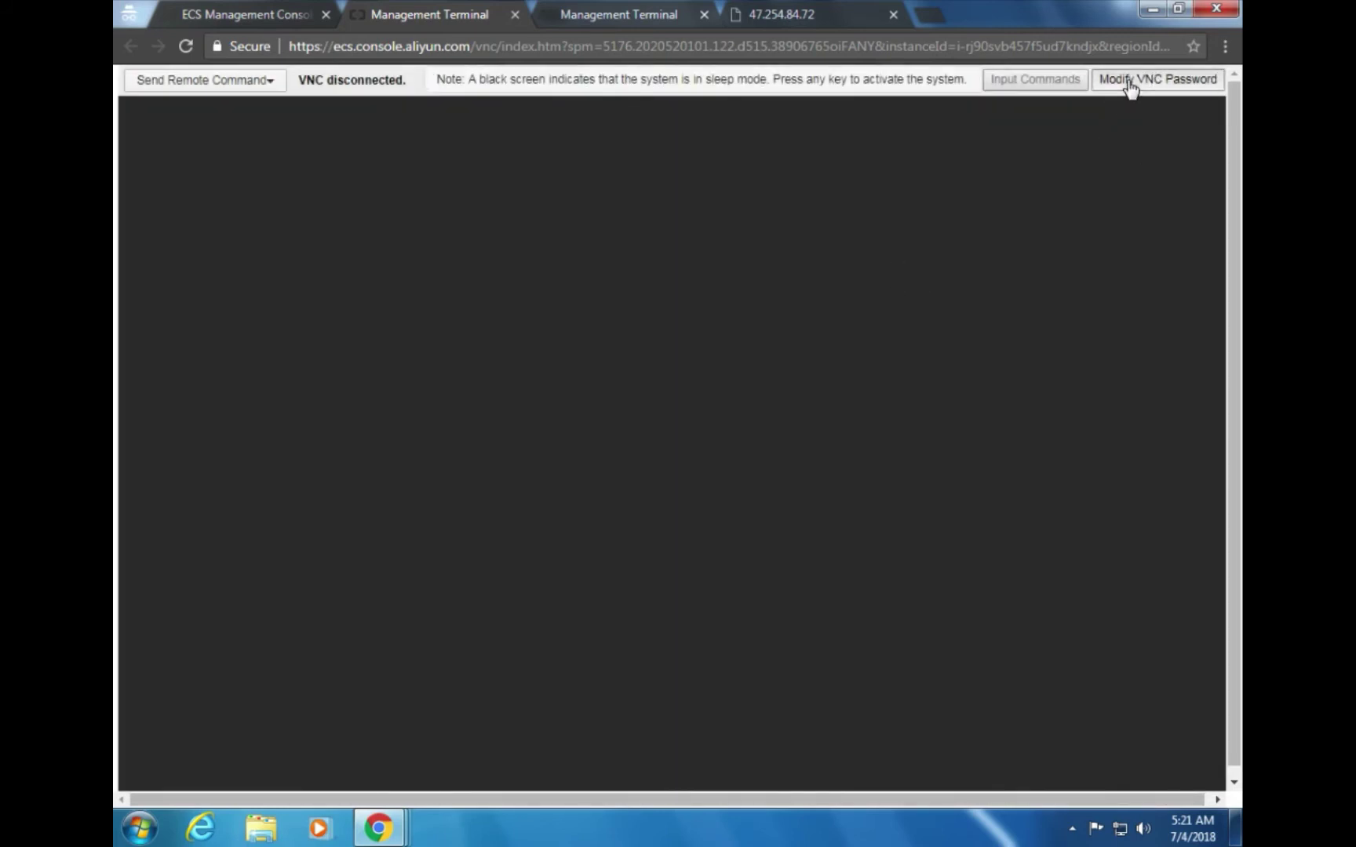
left_click(656, 236)
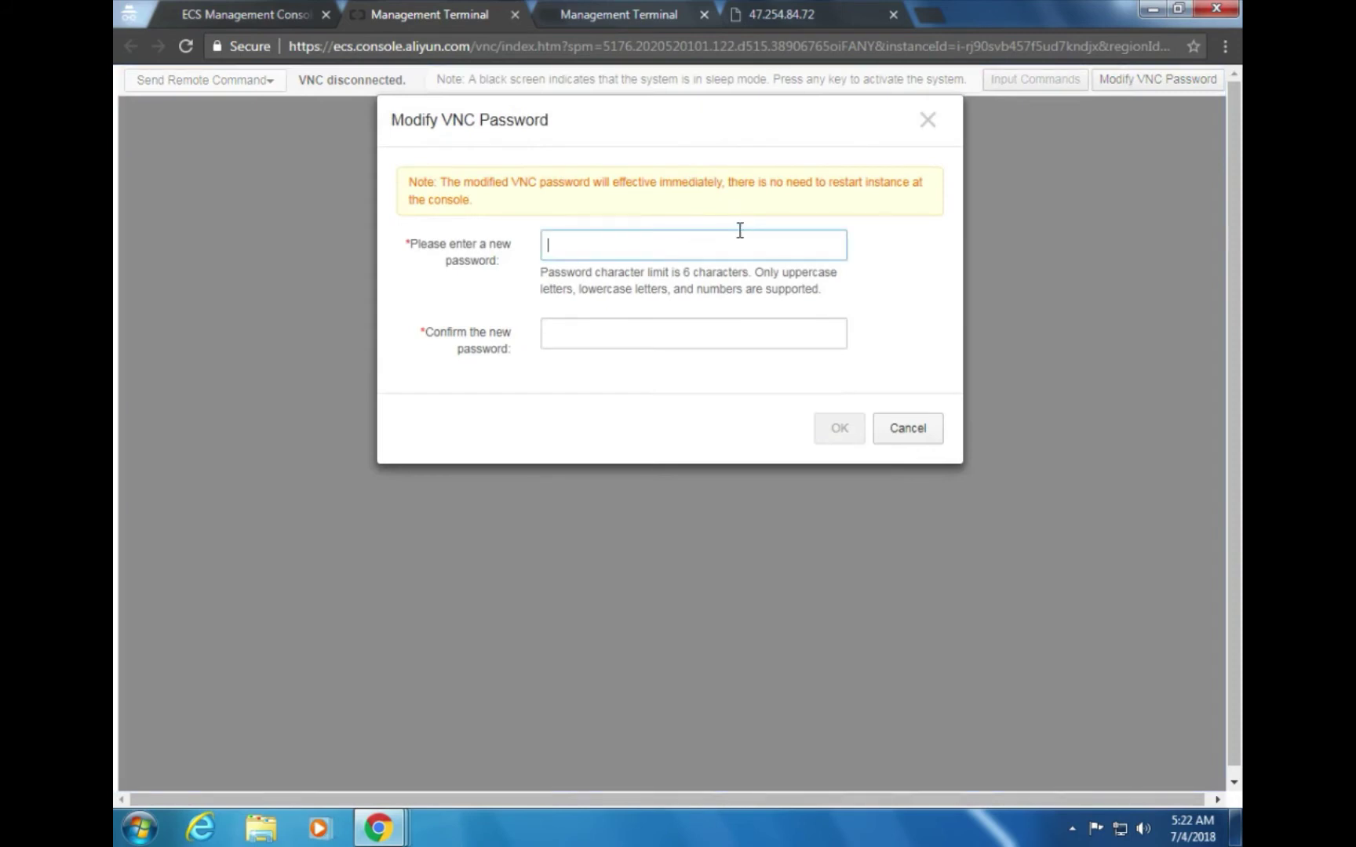
type("12")
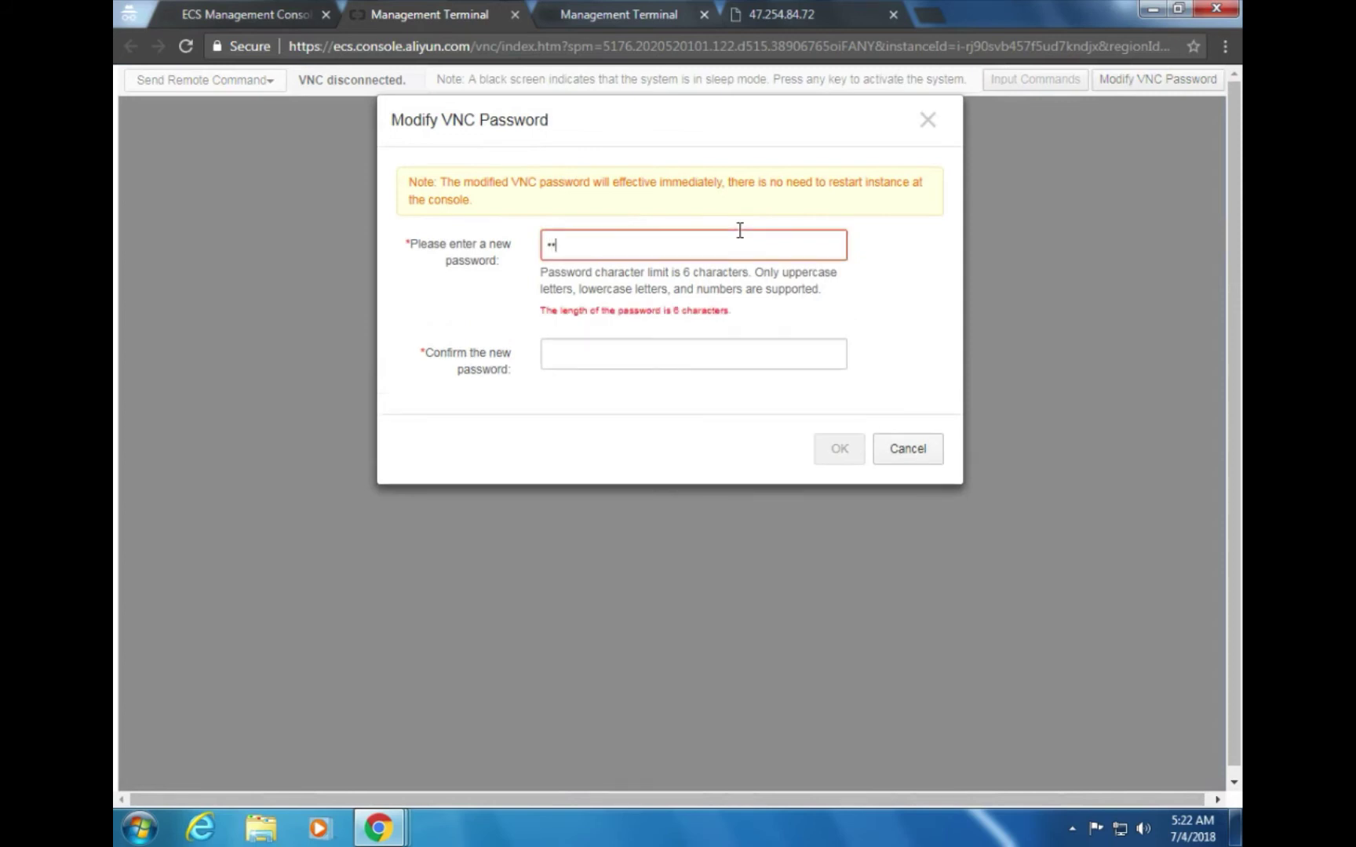
type("3456")
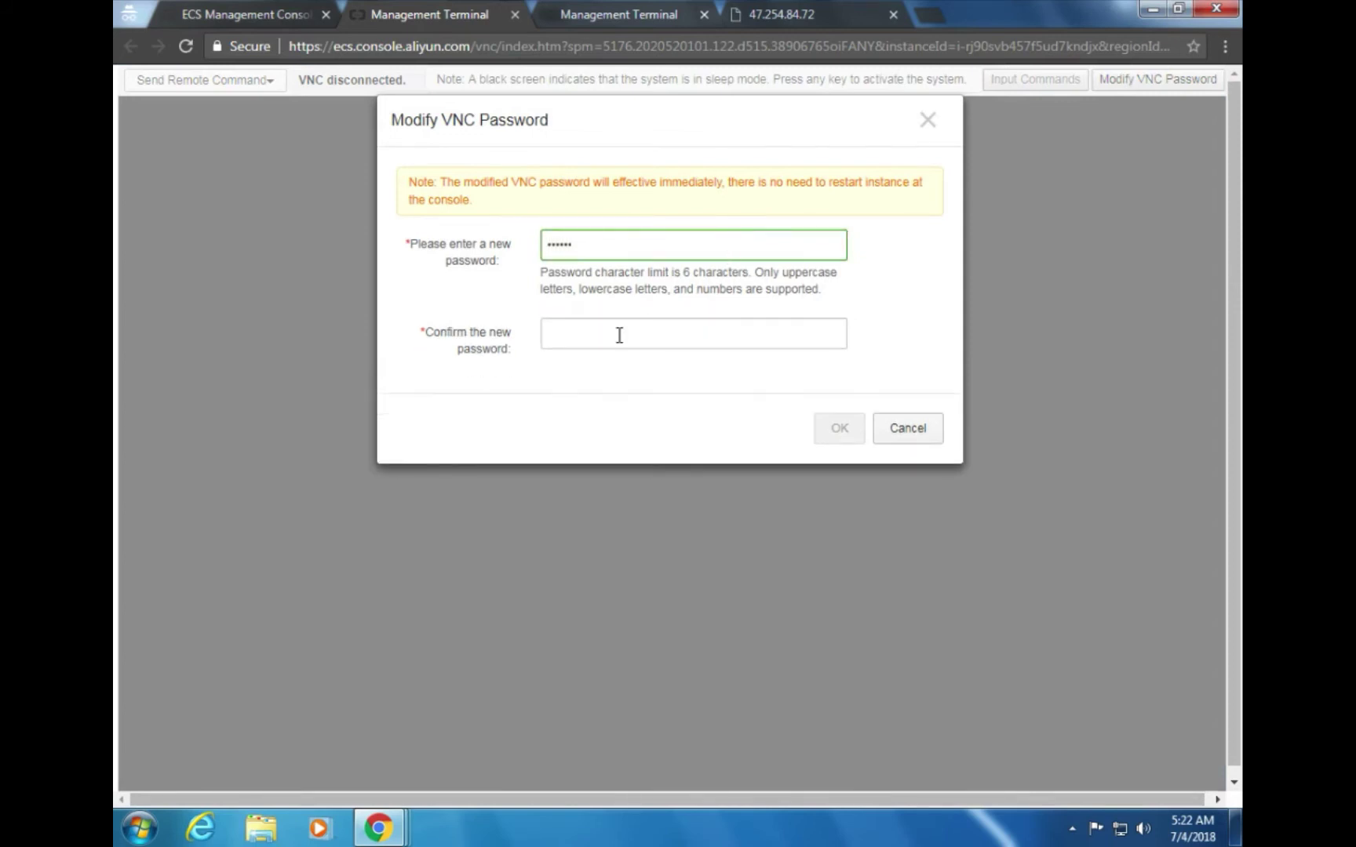
left_click(619, 338)
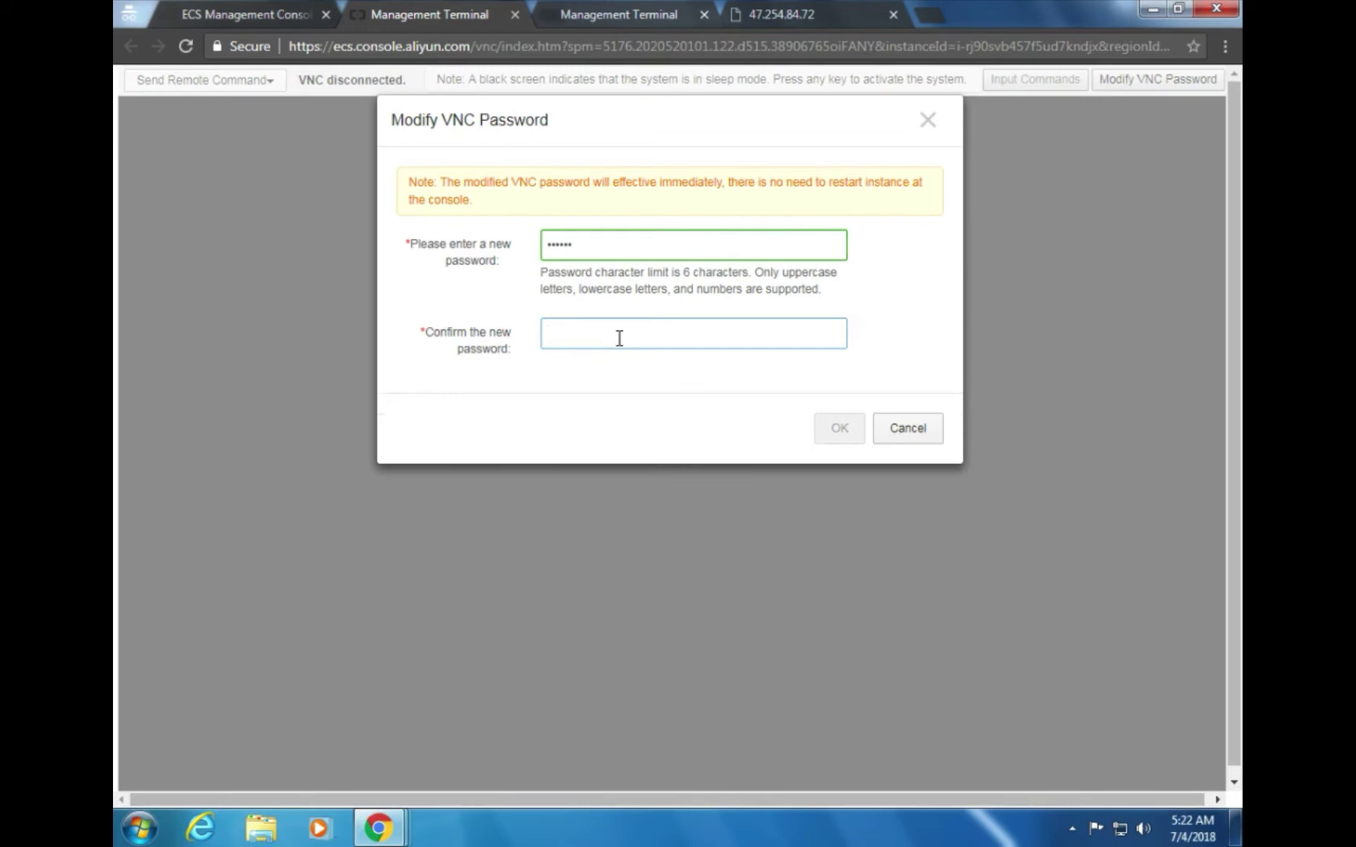
type("1")
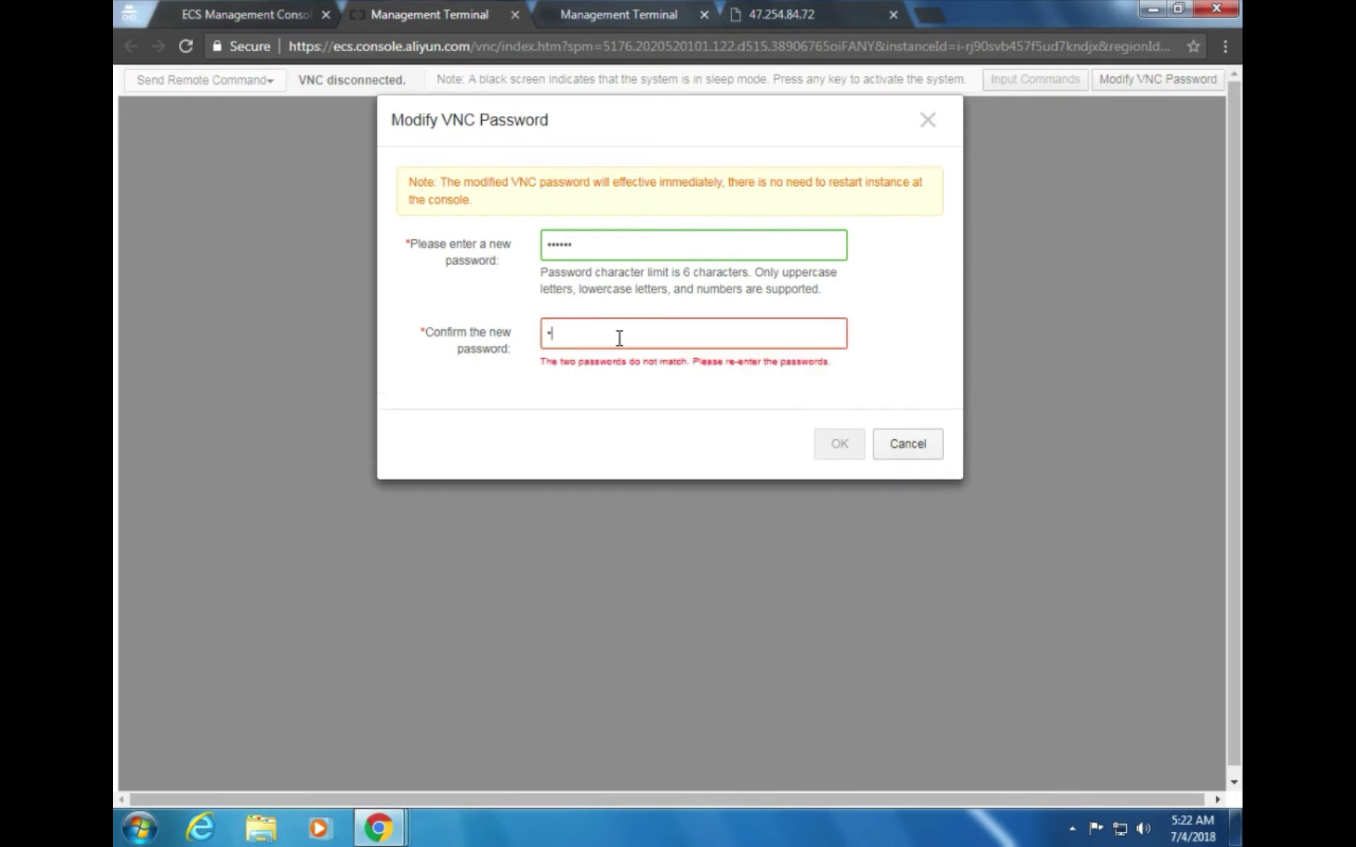
type("23456")
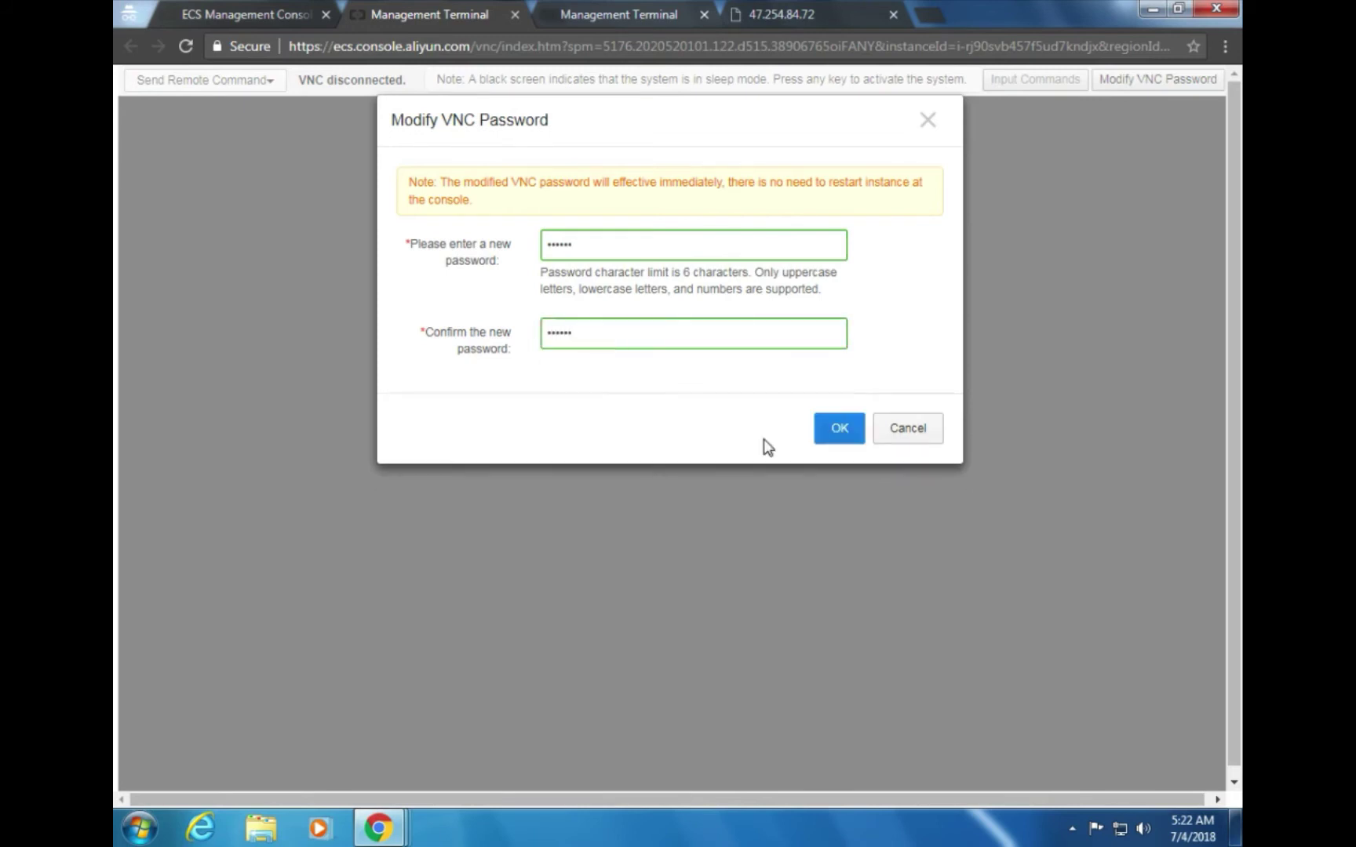
left_click(838, 429)
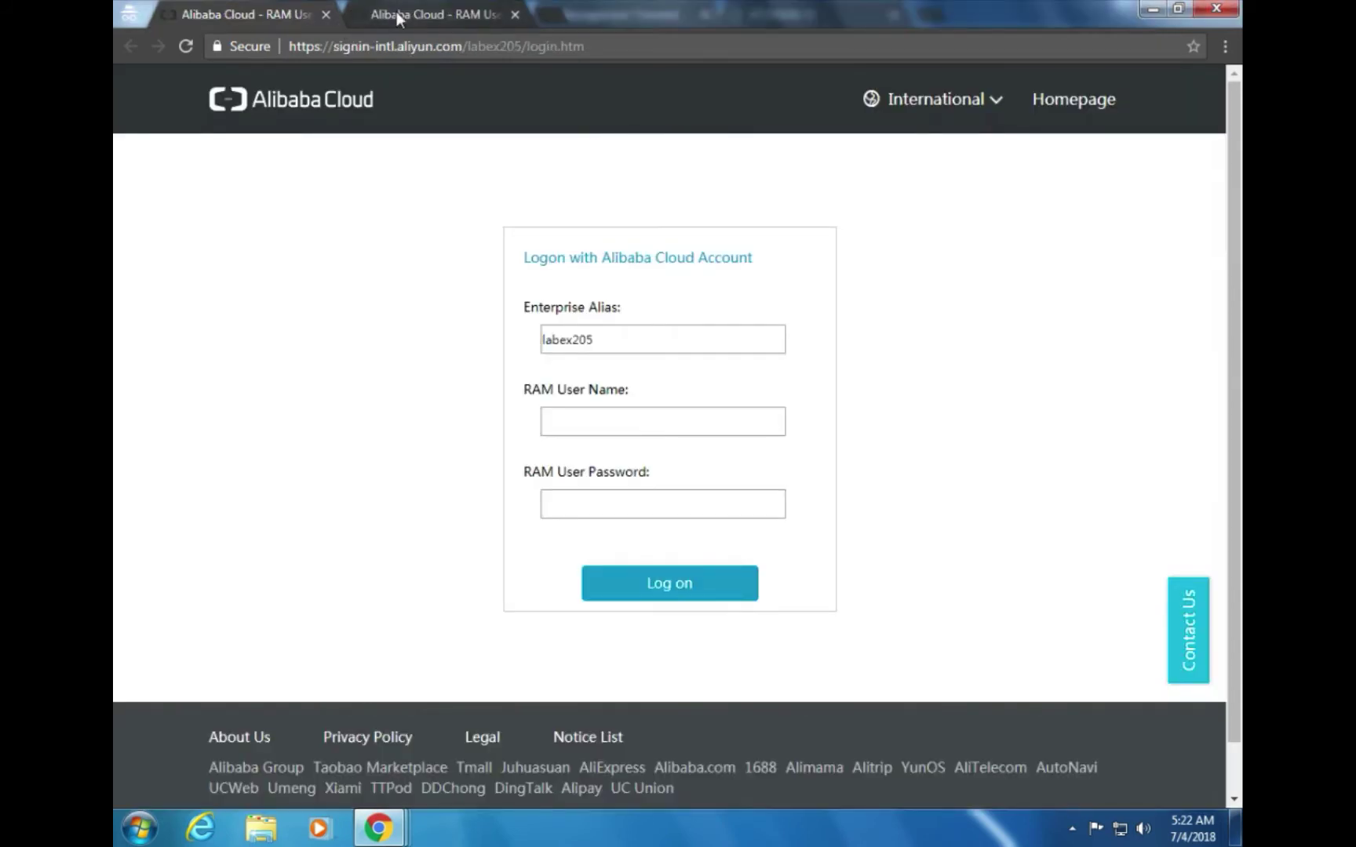
Bring the LabEx guide window back to the front
key("alt+Tab")
key("Tab")
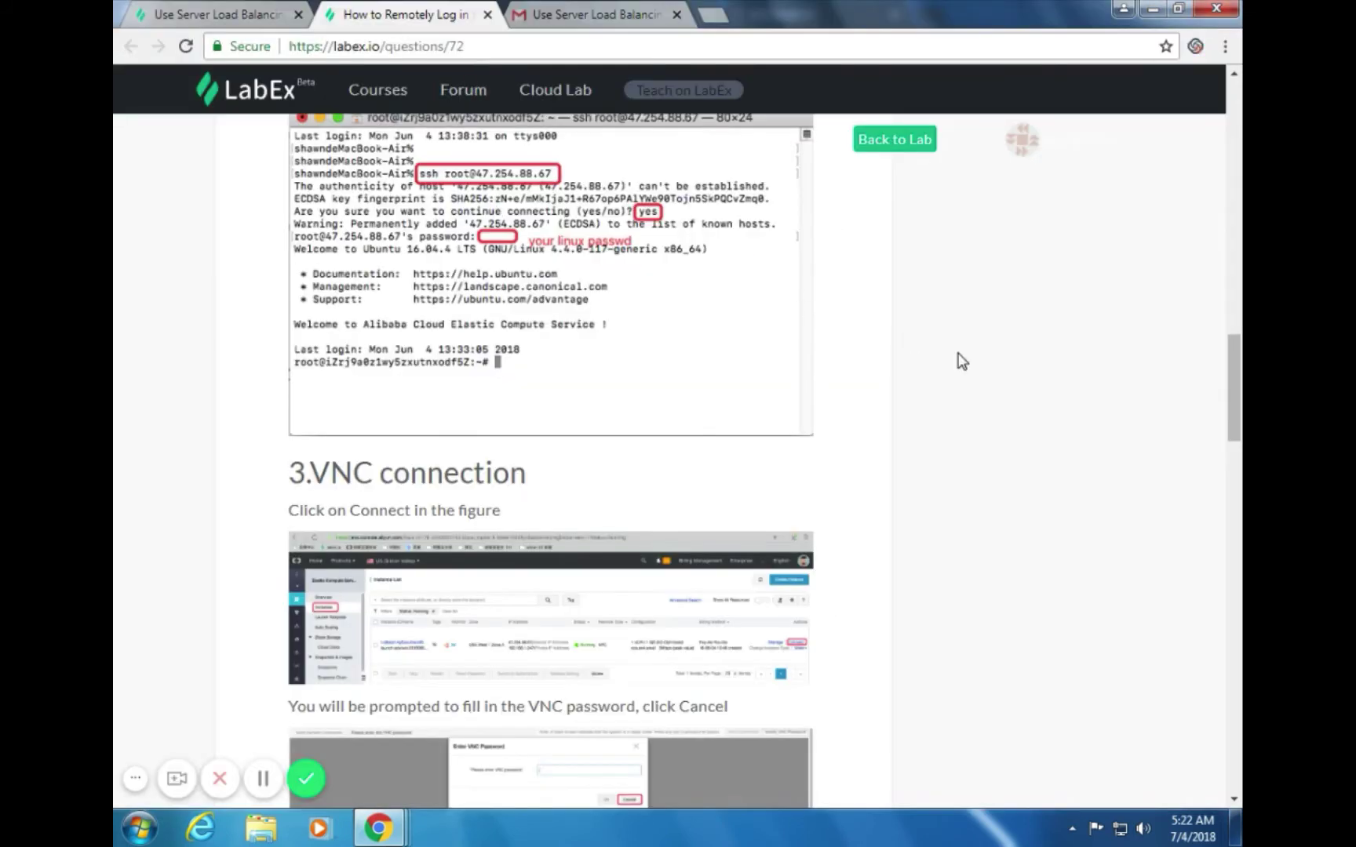
scroll(934, 346, "up", 4)
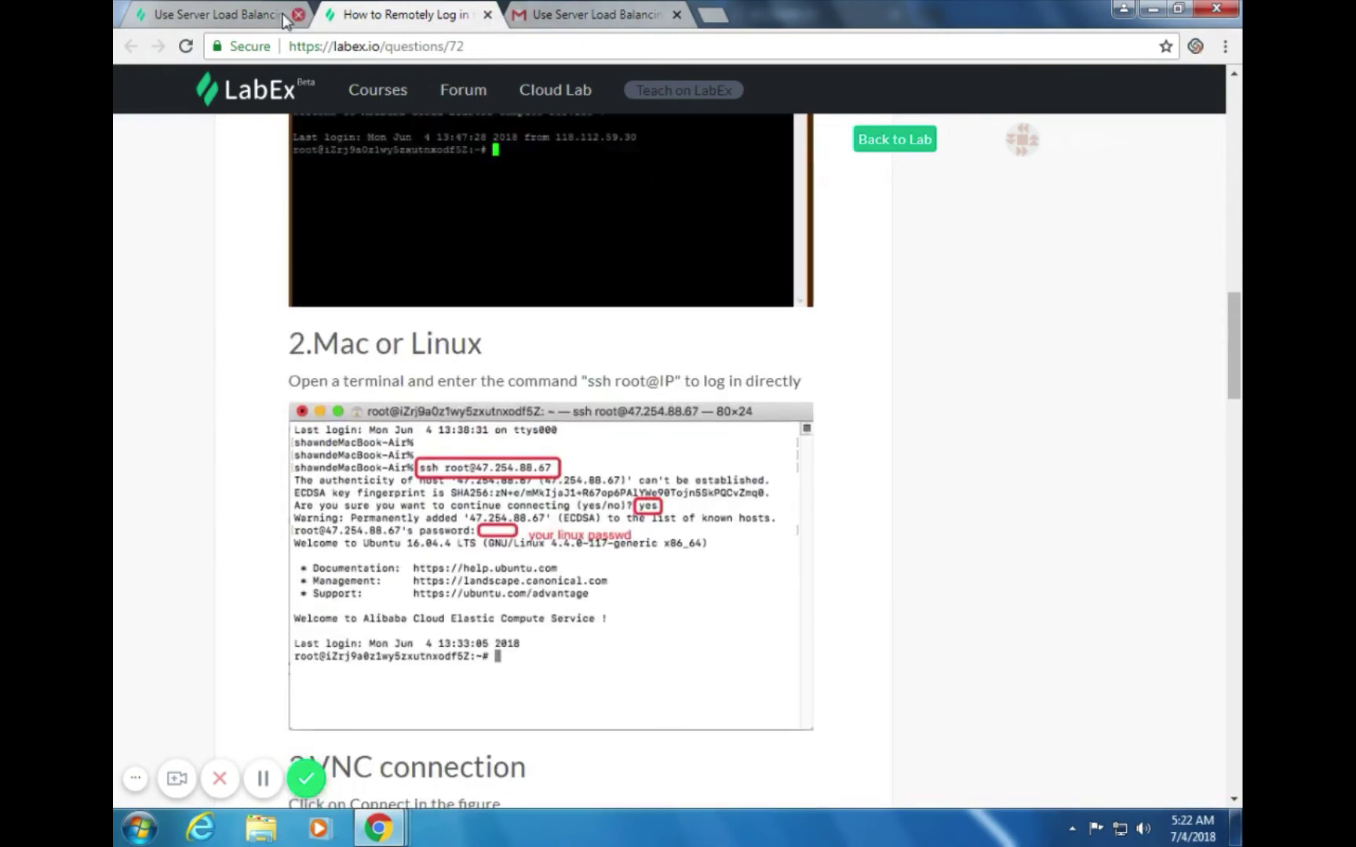
Scroll the Server Load Balancing lab guide to '2.1 View ECS instances', then view the remote login help tab
left_click(284, 15)
scroll(712, 346, "up", 5)
scroll(712, 346, "up", 15)
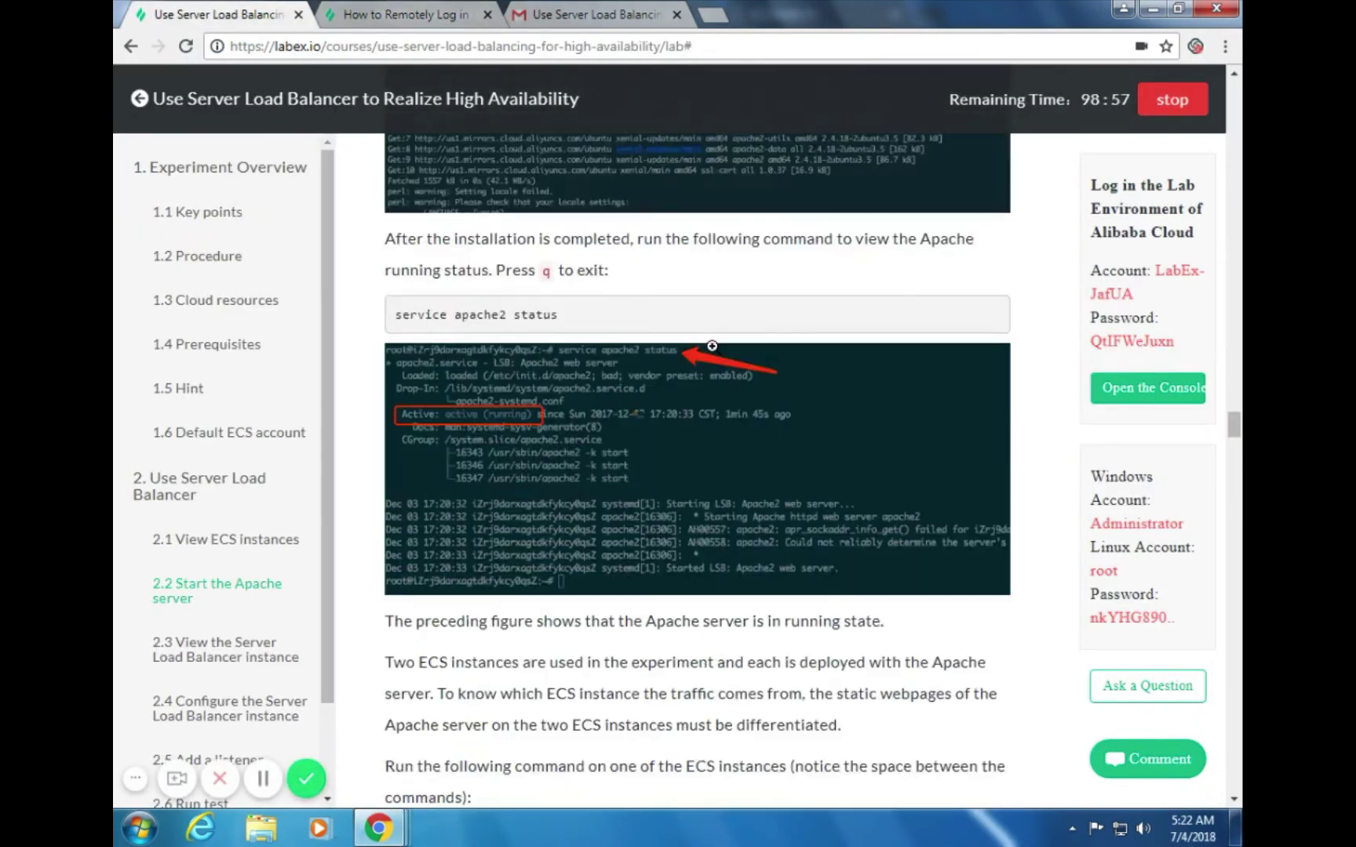
scroll(712, 369, "up", 15)
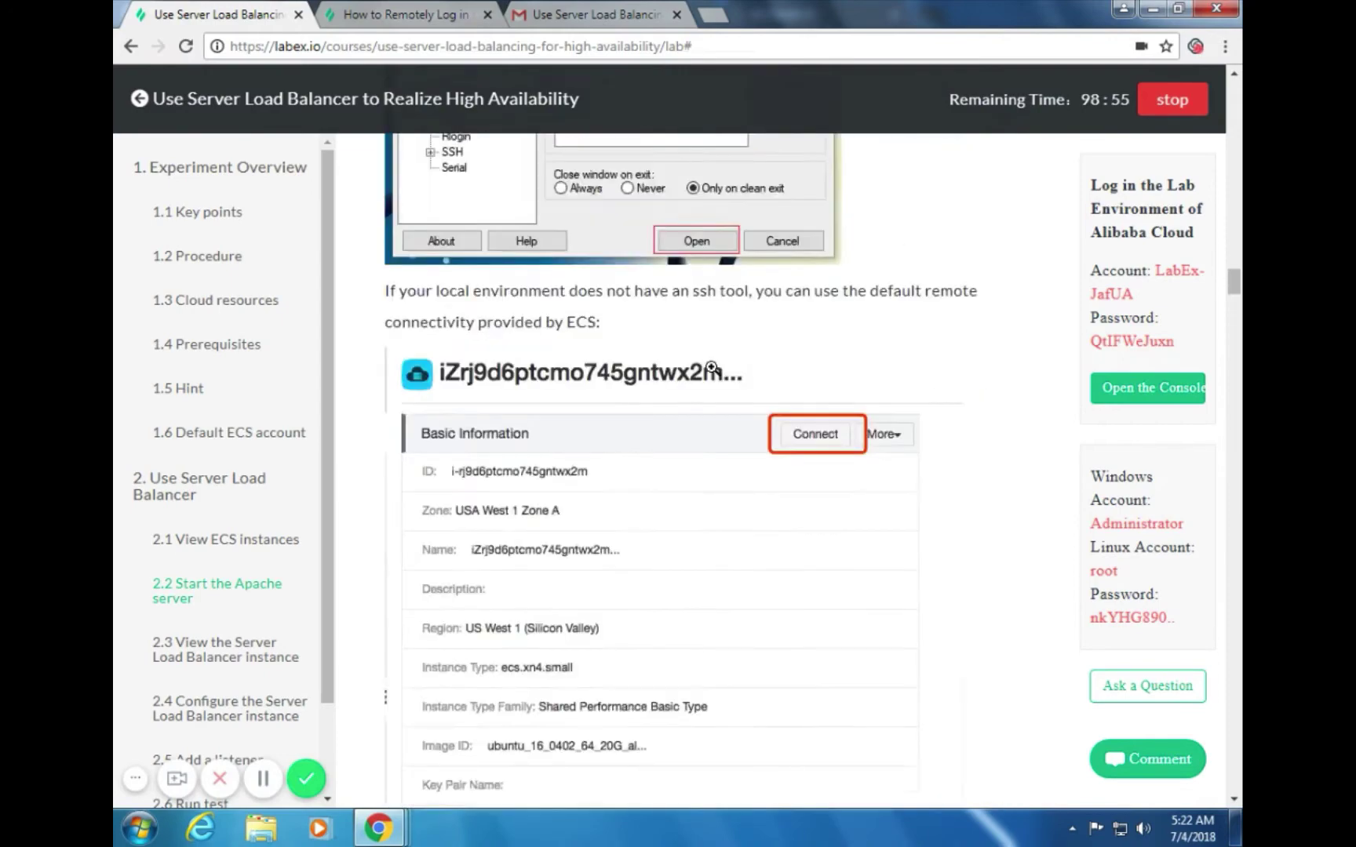
scroll(712, 373, "up", 15)
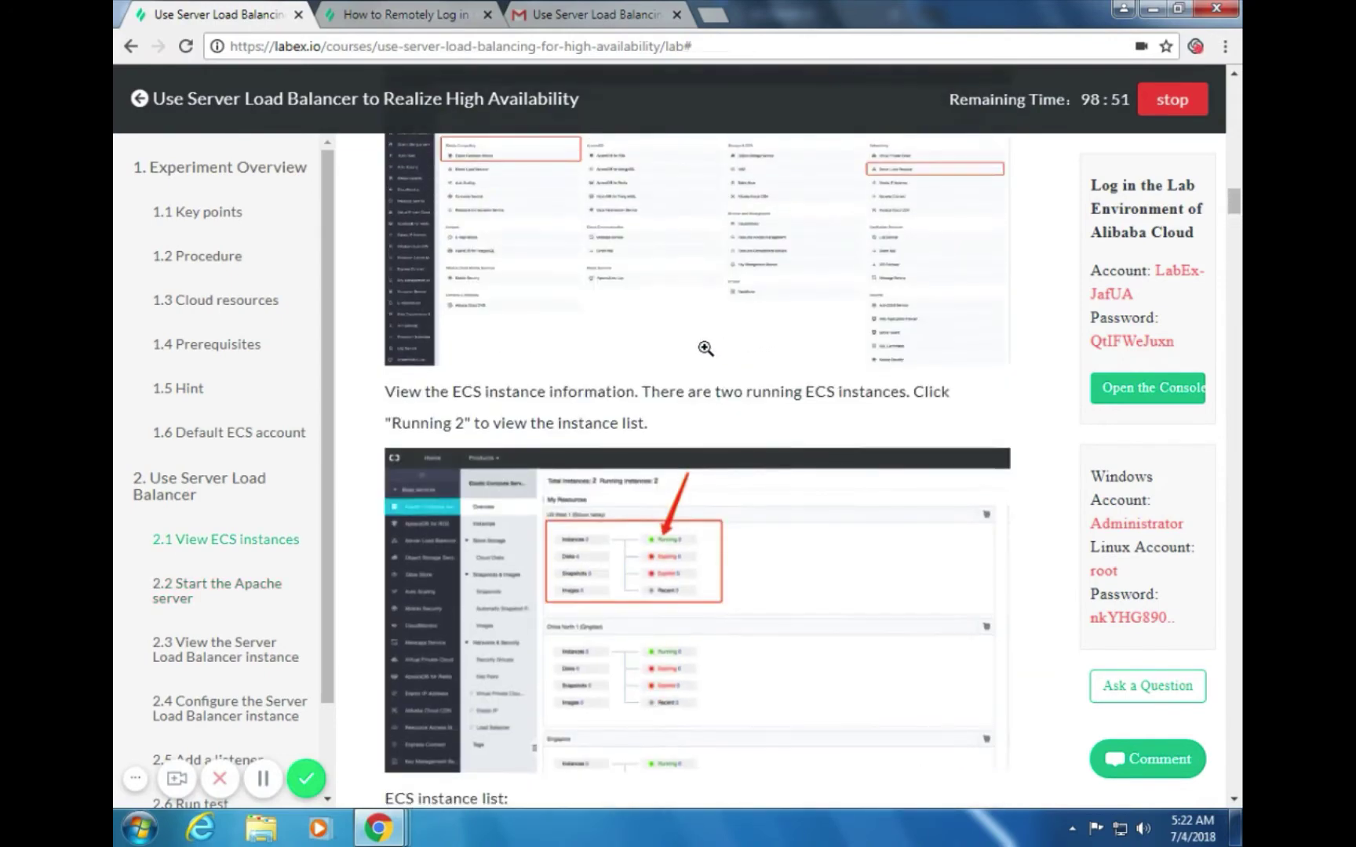
scroll(712, 368, "up", 7)
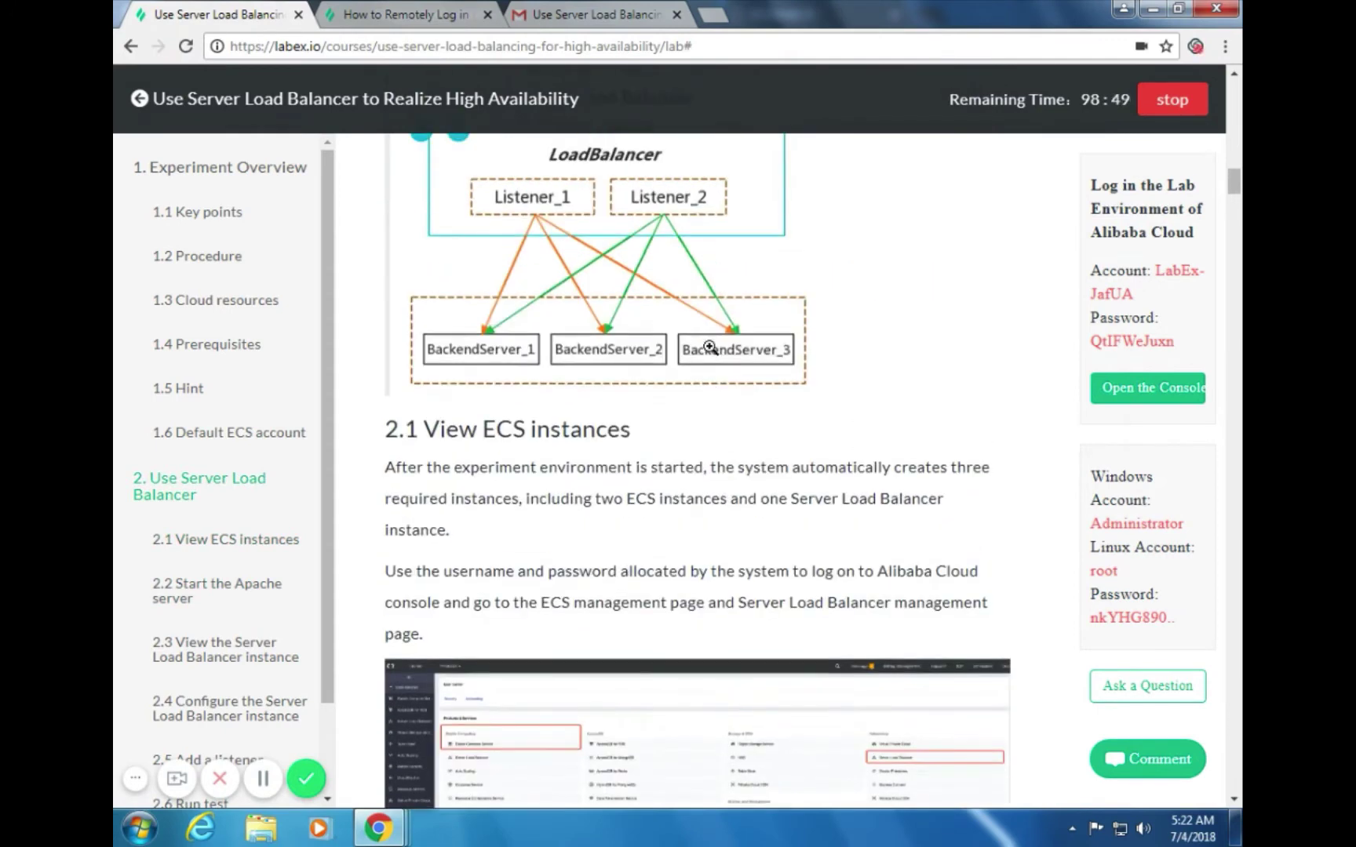
scroll(705, 349, "down", 2)
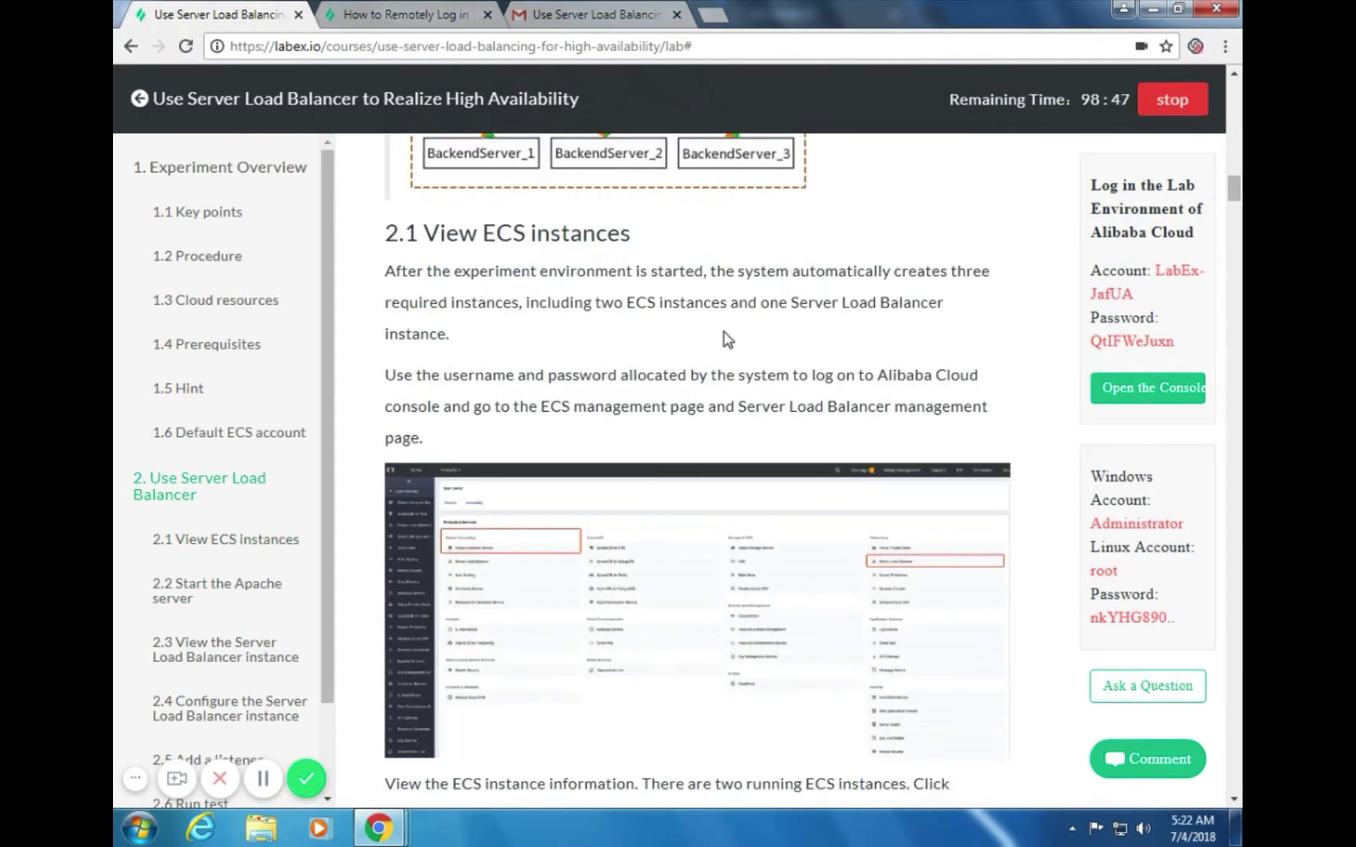
scroll(724, 332, "down", 1)
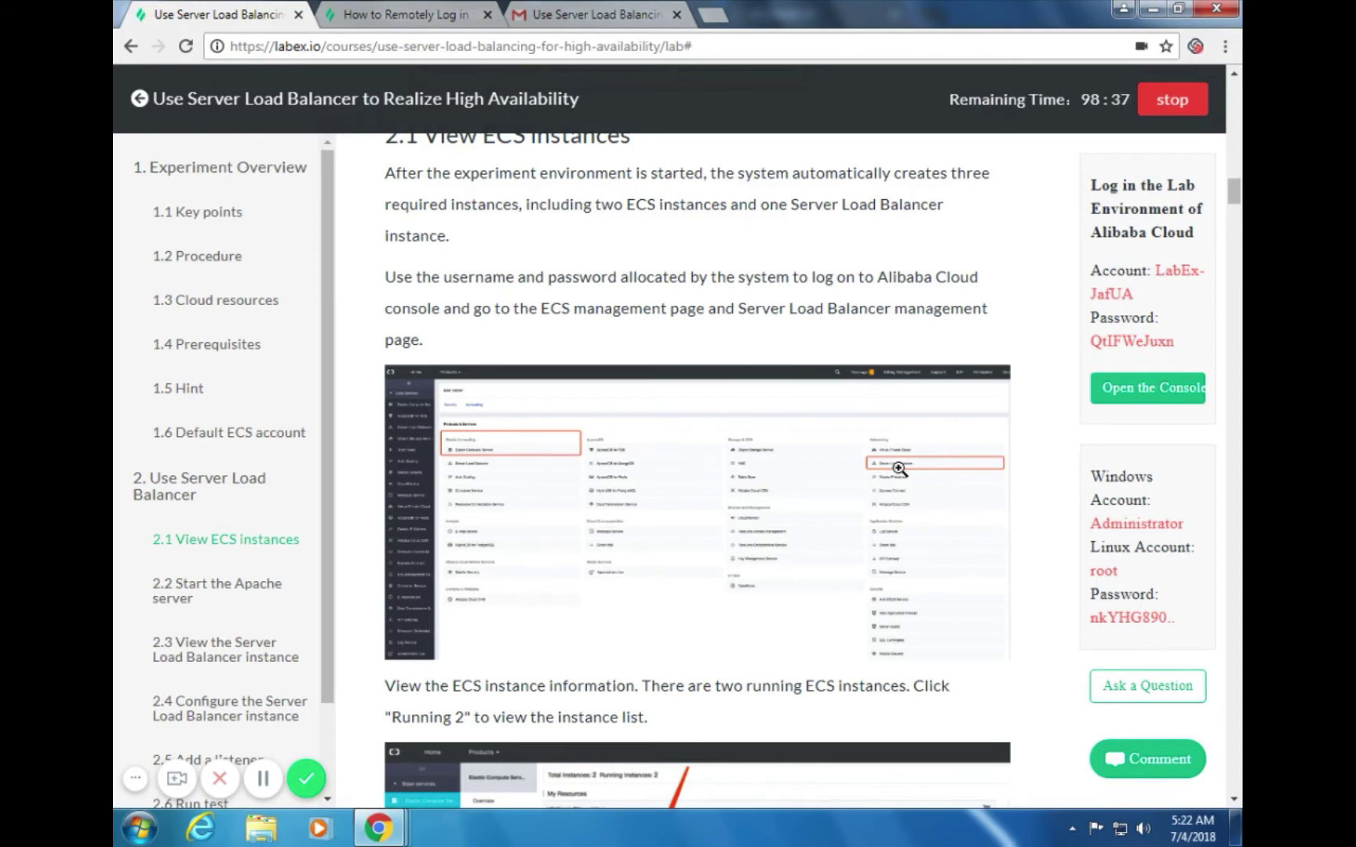
left_click(396, 14)
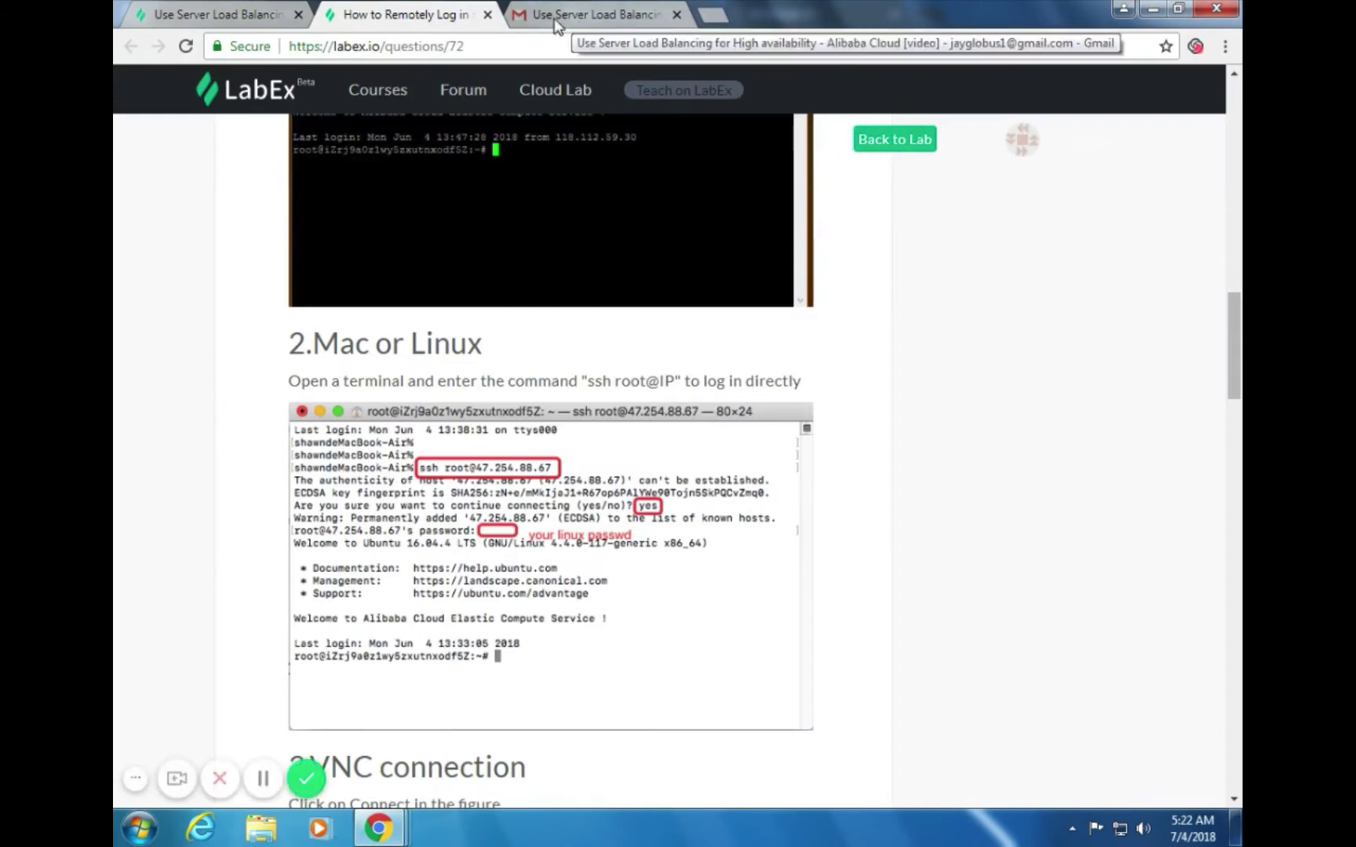
Paste the lab's RAM user name into the RAM User Name field on the sign-in page
left_click(220, 14)
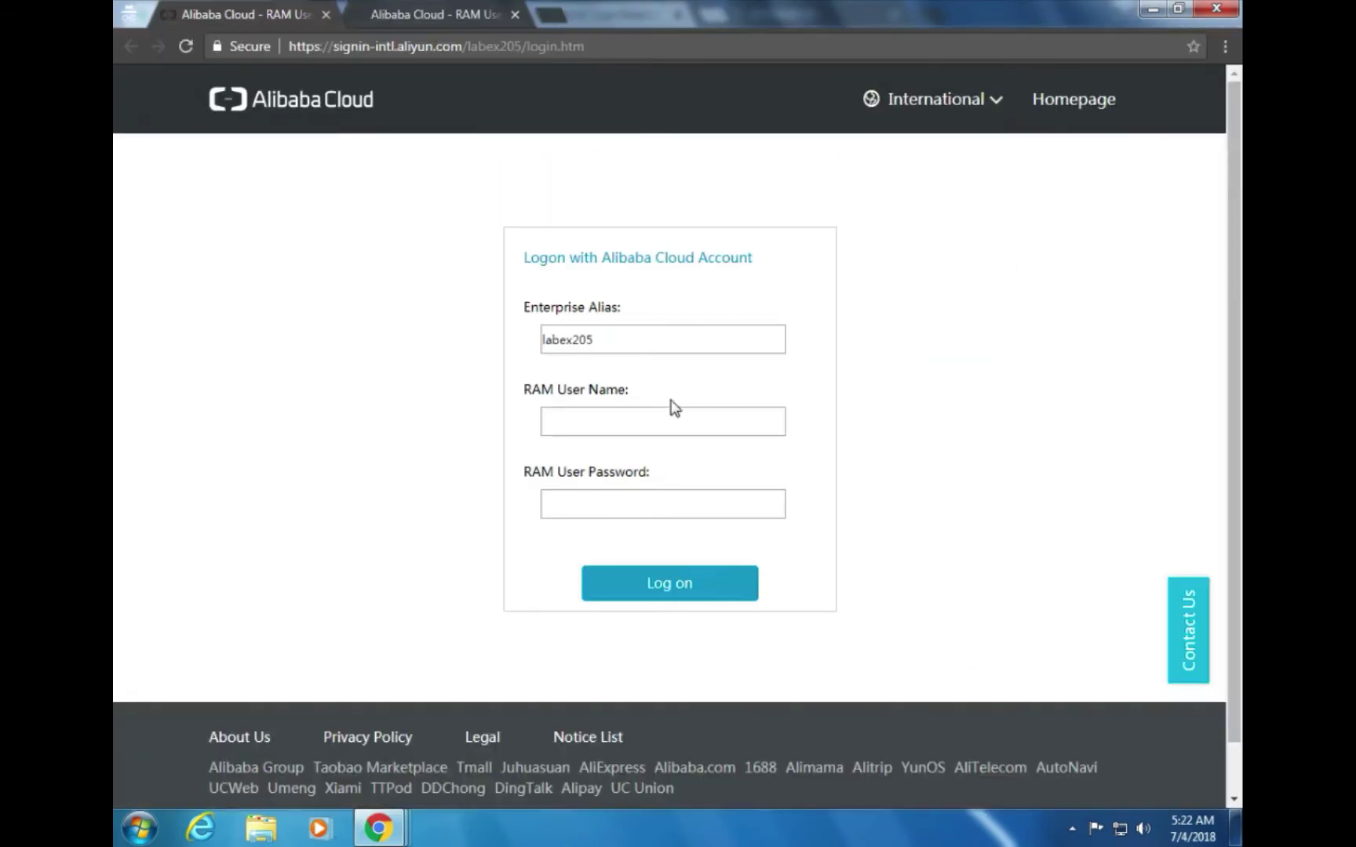
left_click(614, 418)
key("ctrl+v")
key("Tab")
key("F5")
key("ctrl+v")
key("Tab")
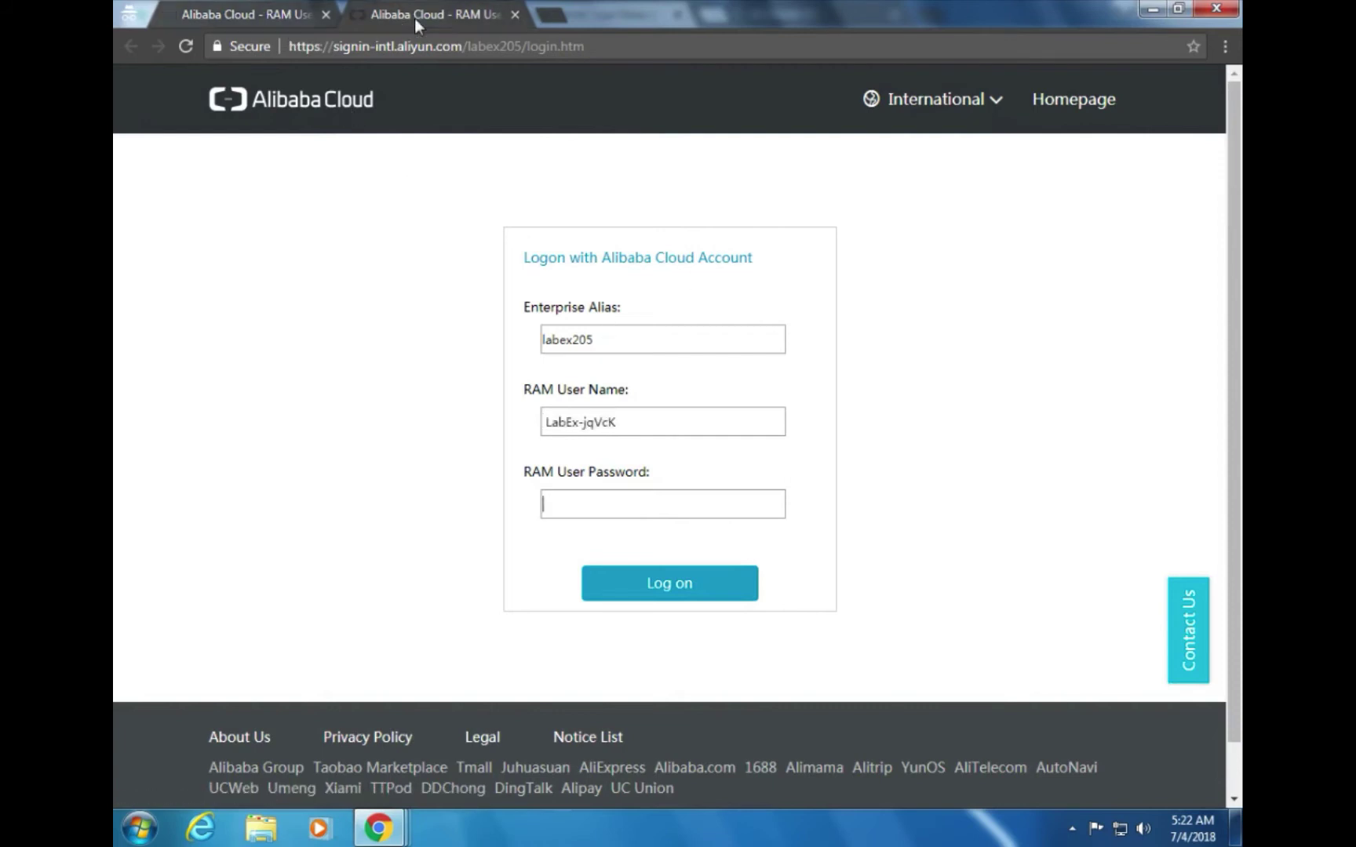
Check the VNC management terminal window, then return to the cloud sign-in window
key("alt+Tab")
key("alt+Tab")
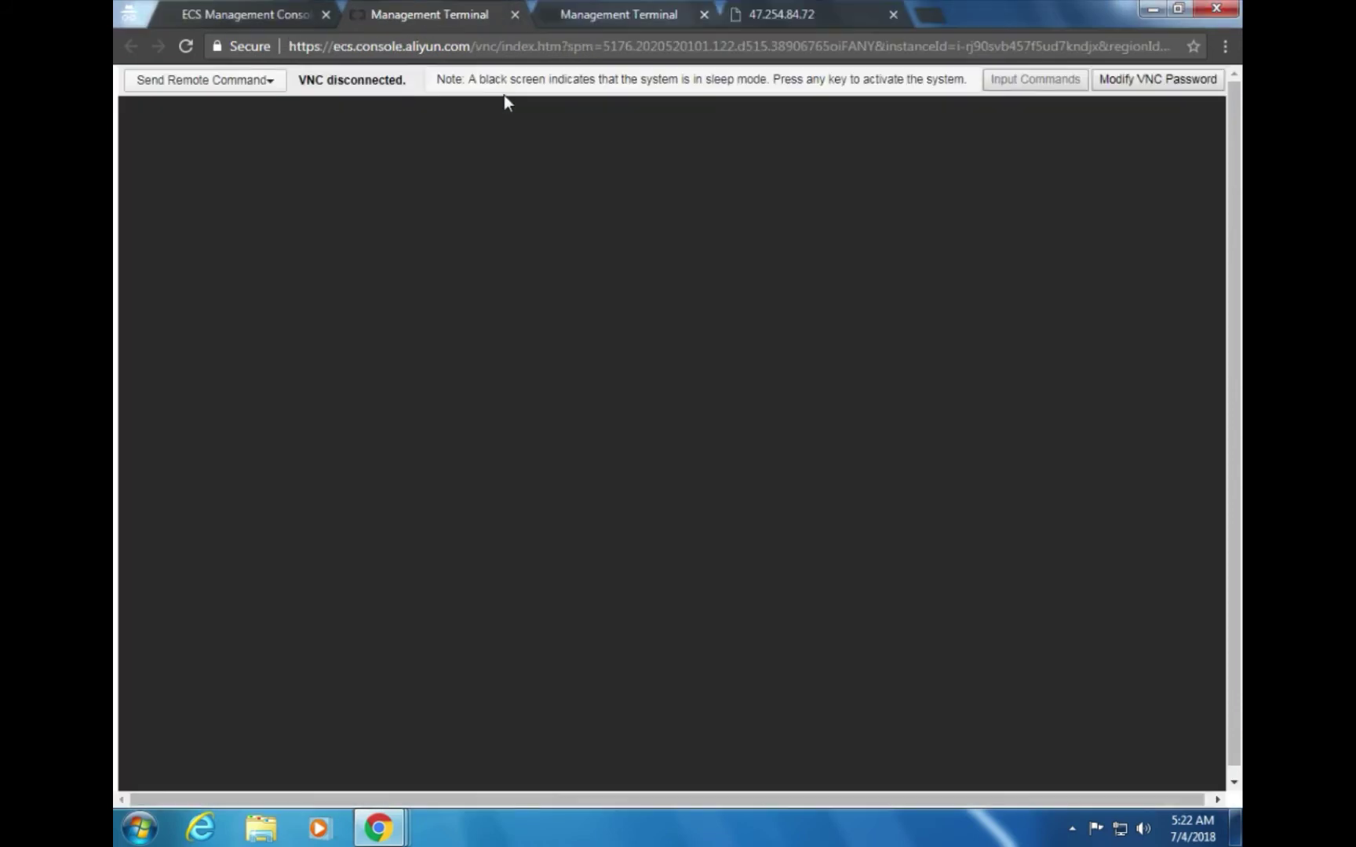
key("alt+Tab")
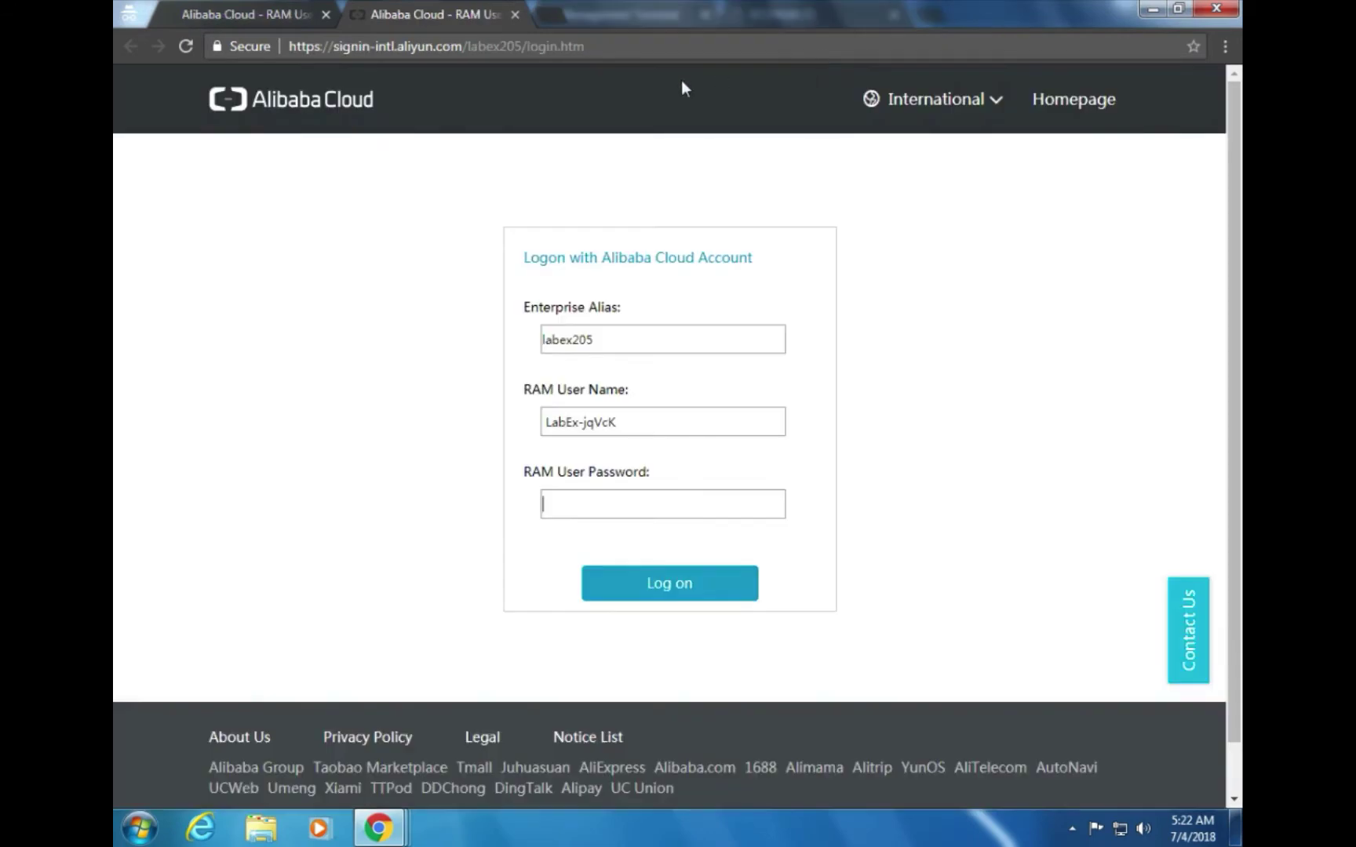
key("alt+Tab")
key("alt+Tab")
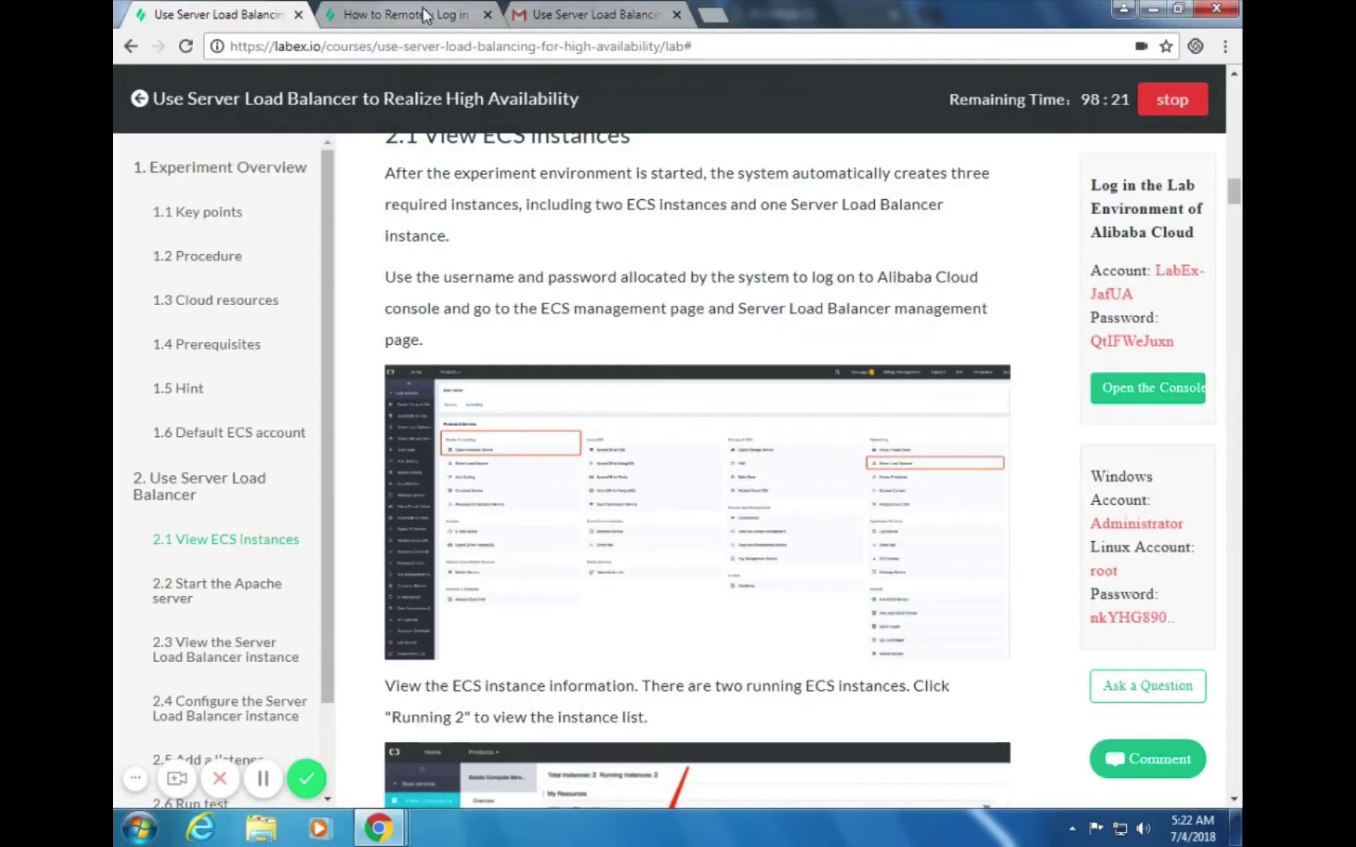
Scroll the lab guide down to '2.2 Start the Apache server' and the Connect screenshot
scroll(799, 342, "up", 5)
scroll(799, 343, "down", 8)
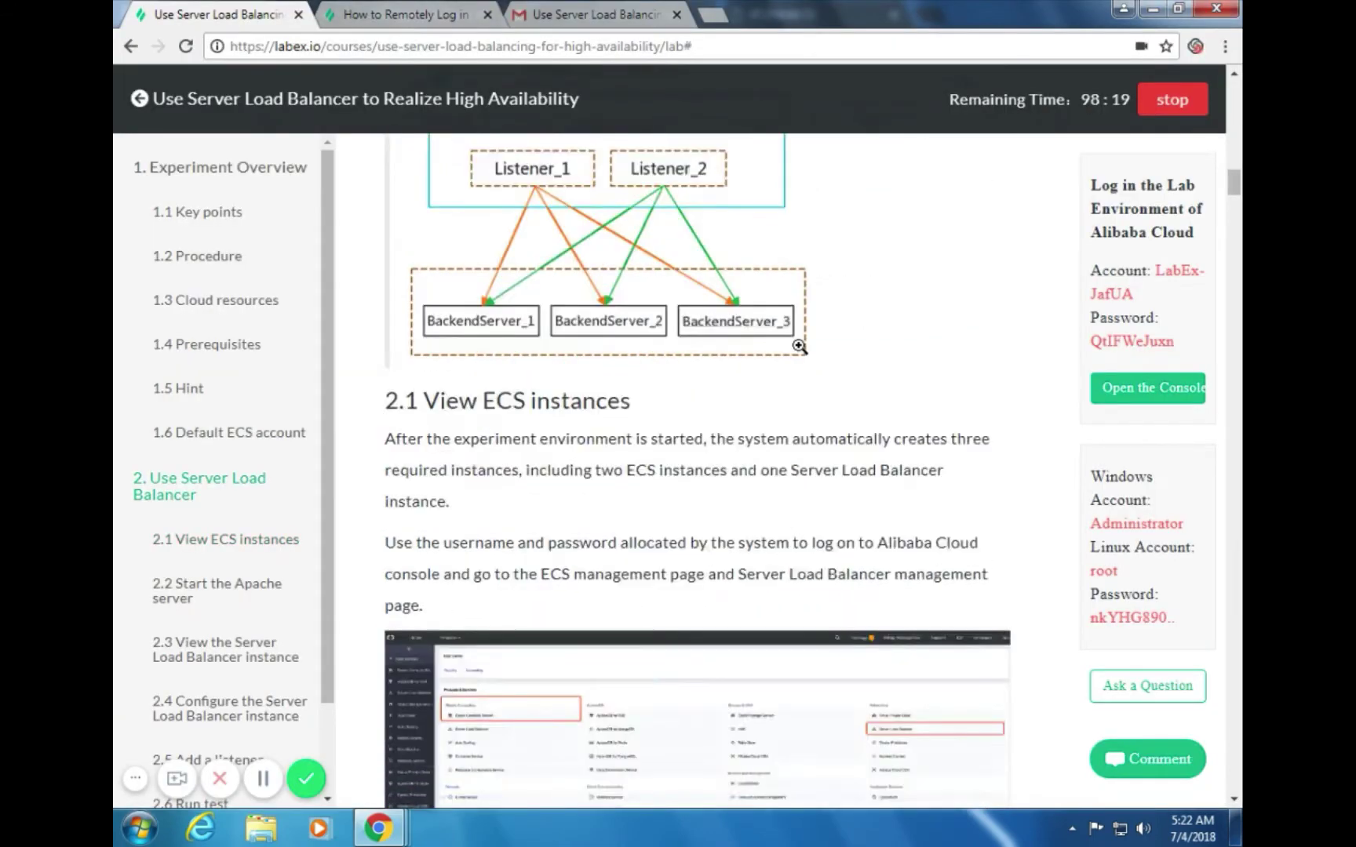
scroll(801, 346, "down", 7)
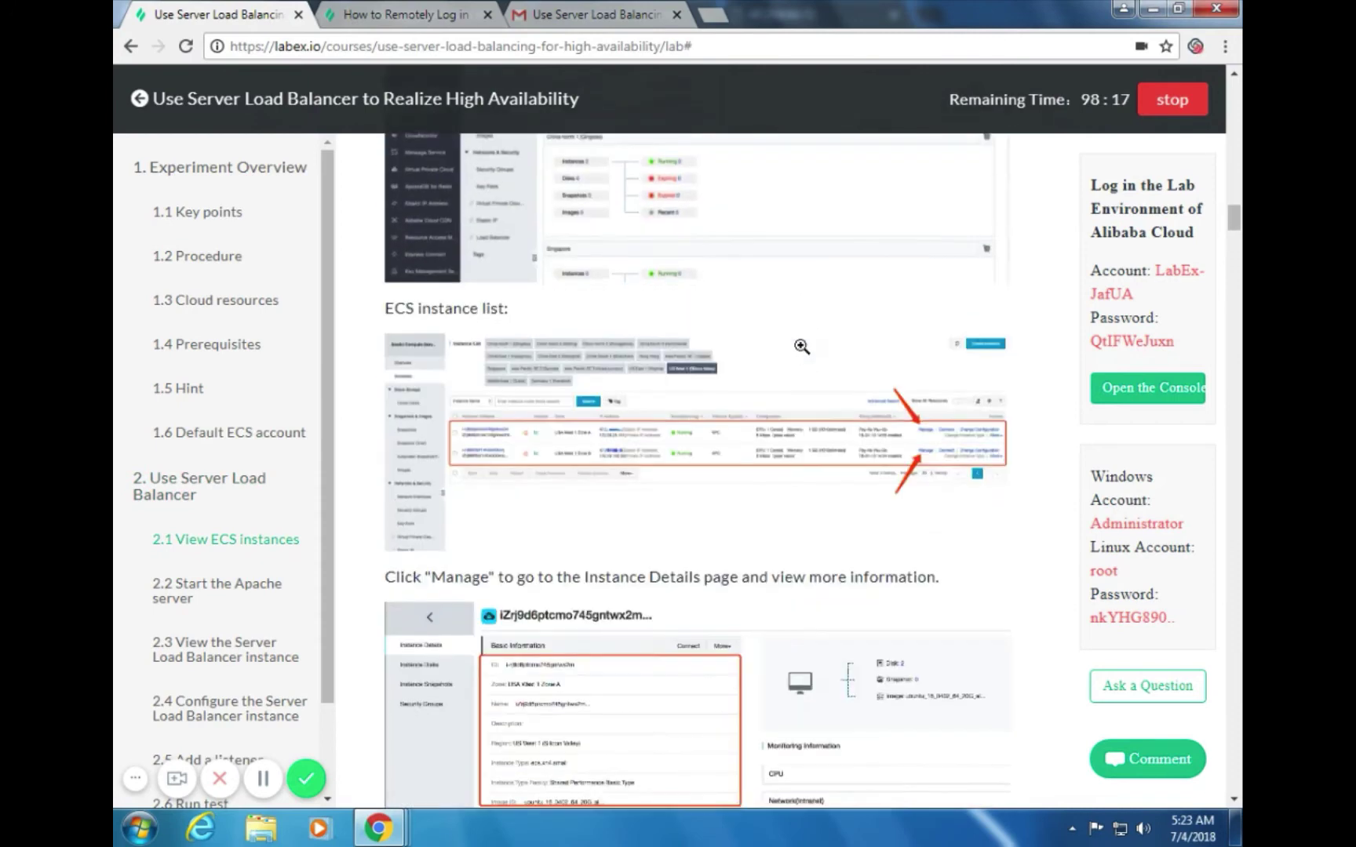
scroll(801, 347, "down", 2)
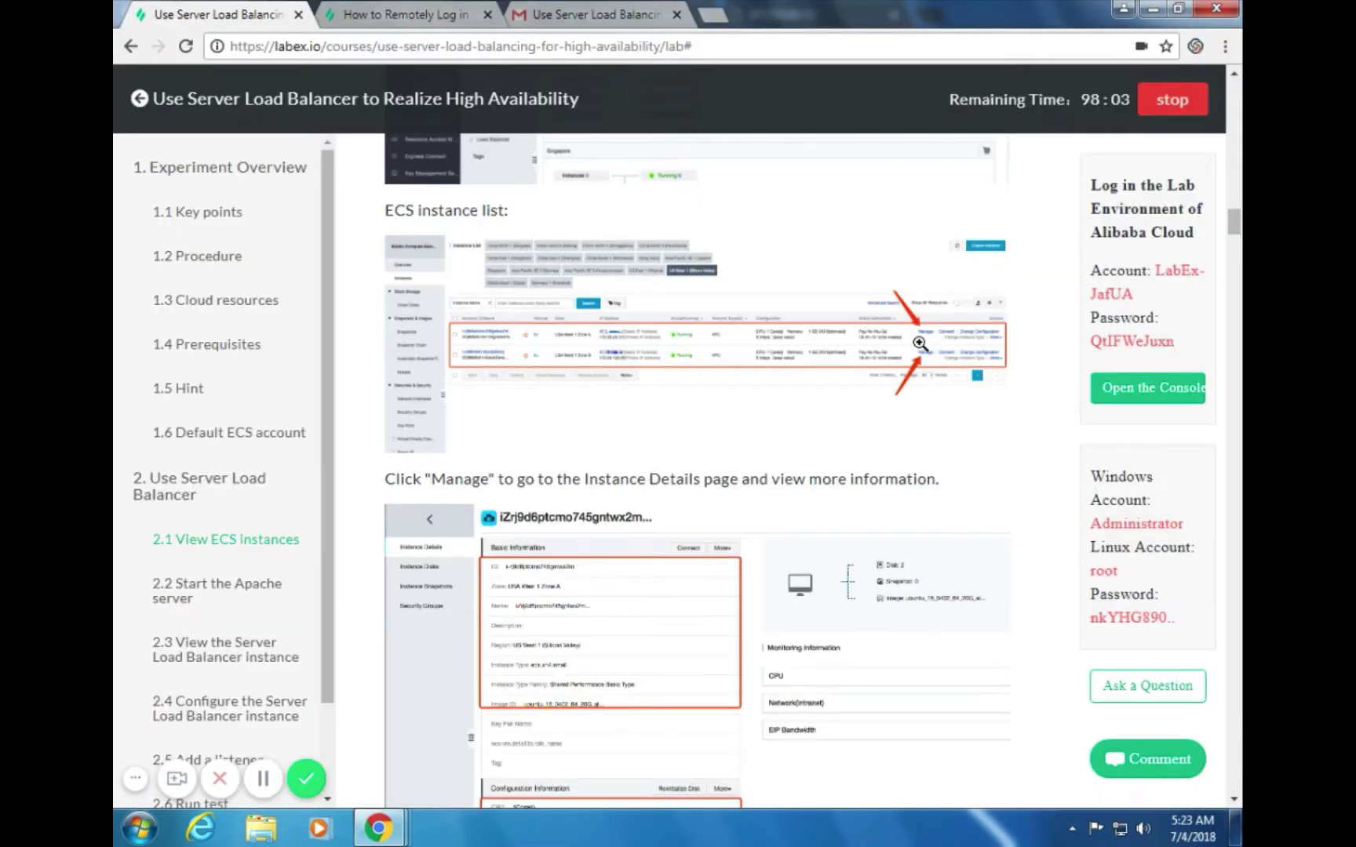
scroll(889, 377, "down", 1)
scroll(889, 377, "down", 4)
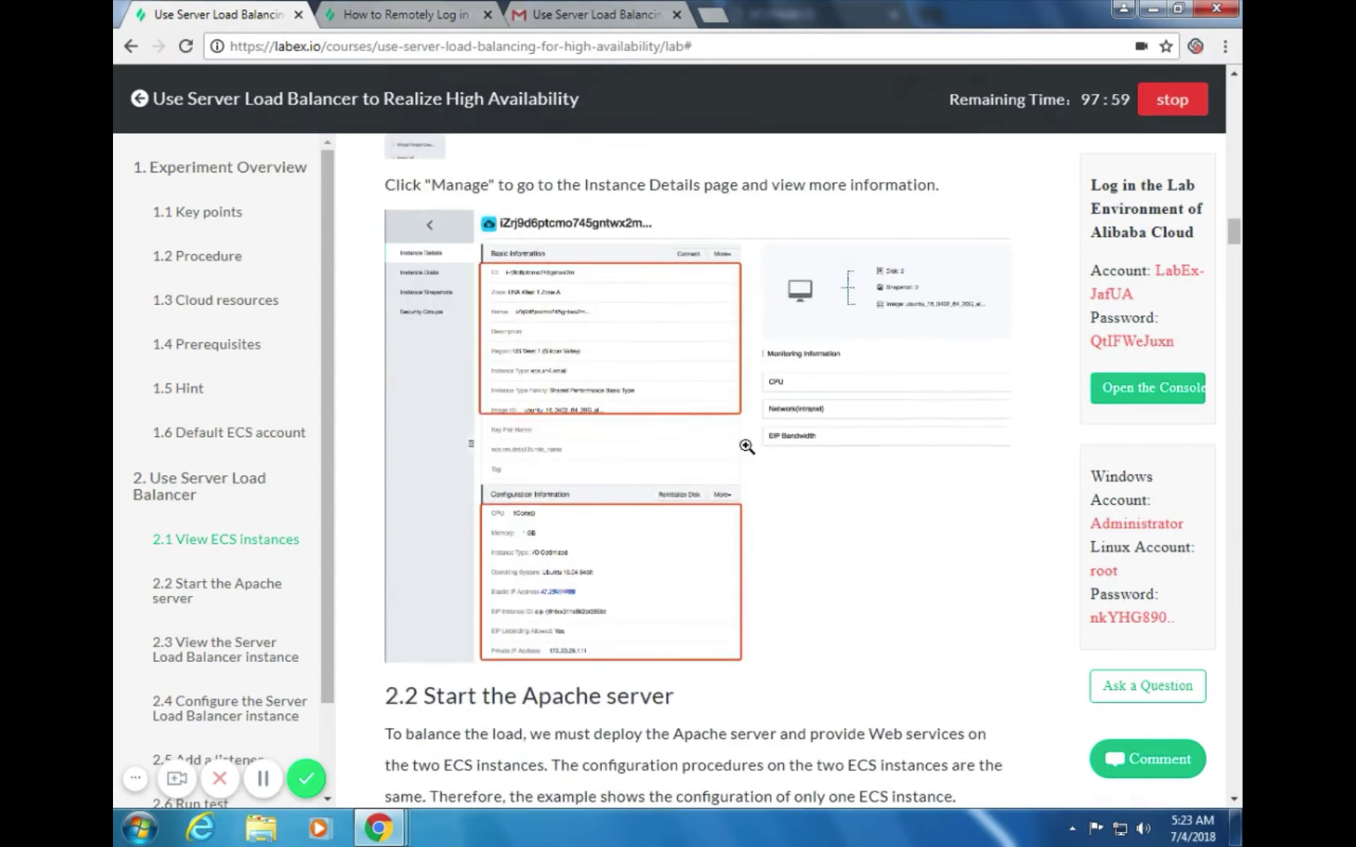
scroll(628, 432, "down", 1)
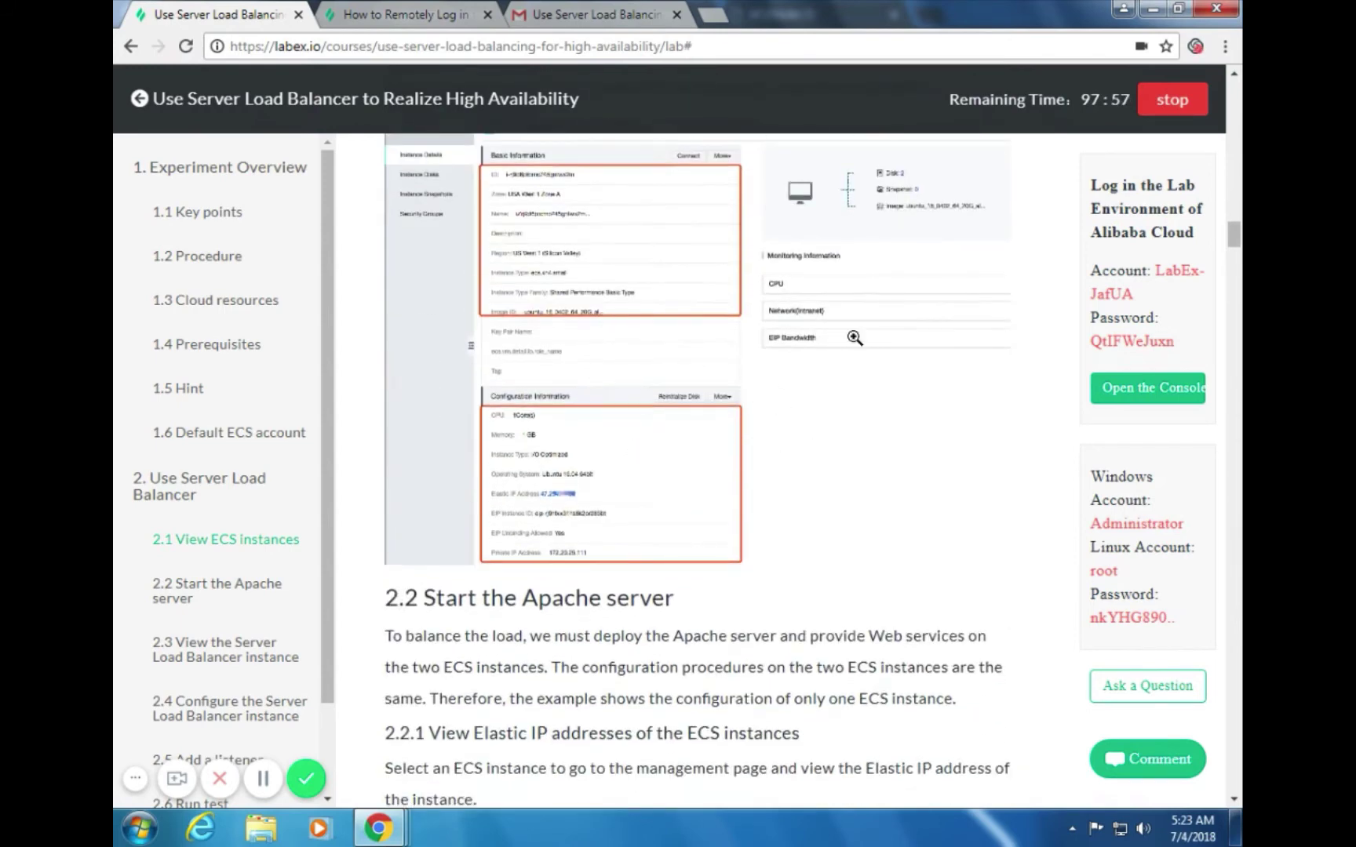
scroll(711, 342, "down", 5)
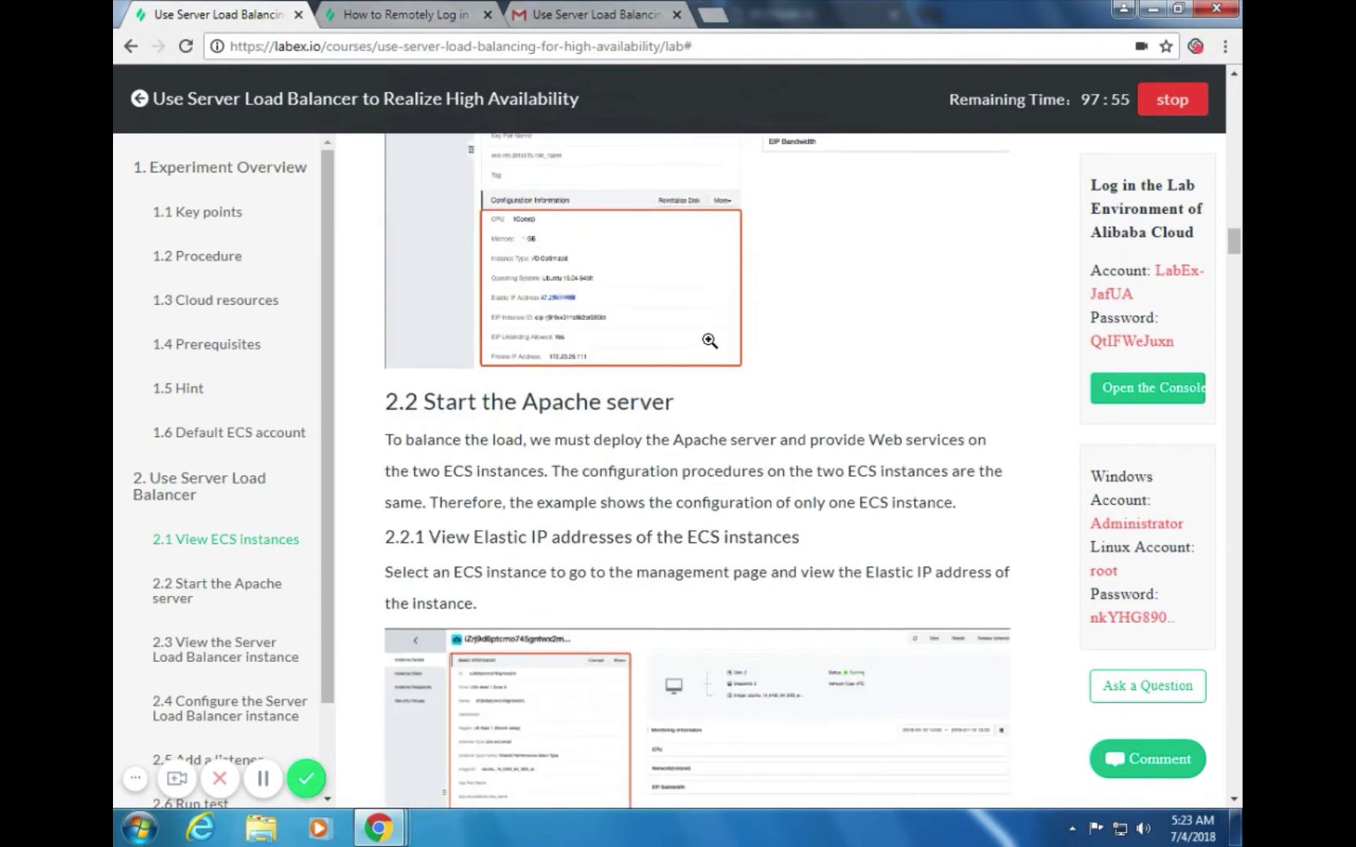
scroll(739, 331, "down", 2)
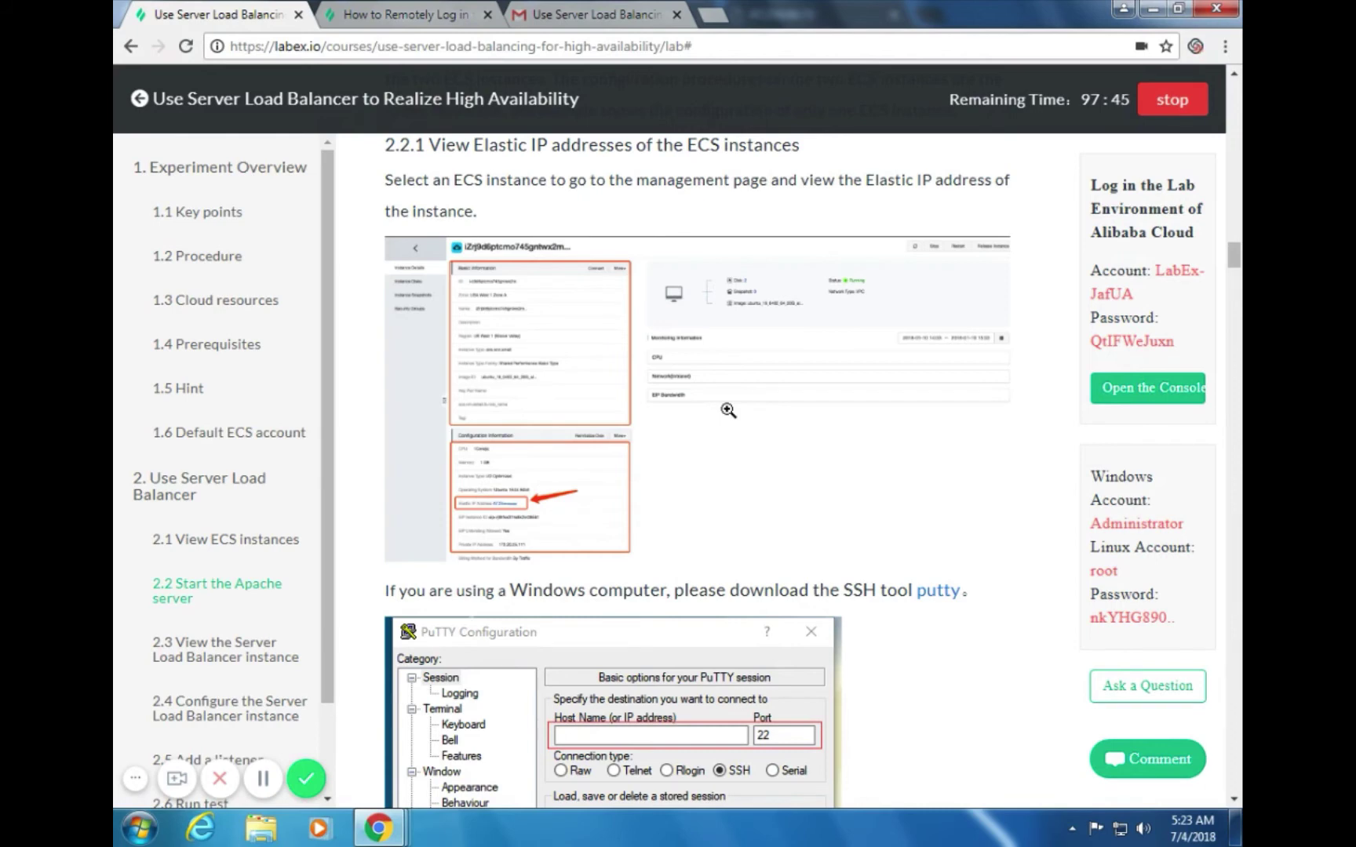
scroll(728, 410, "down", 7)
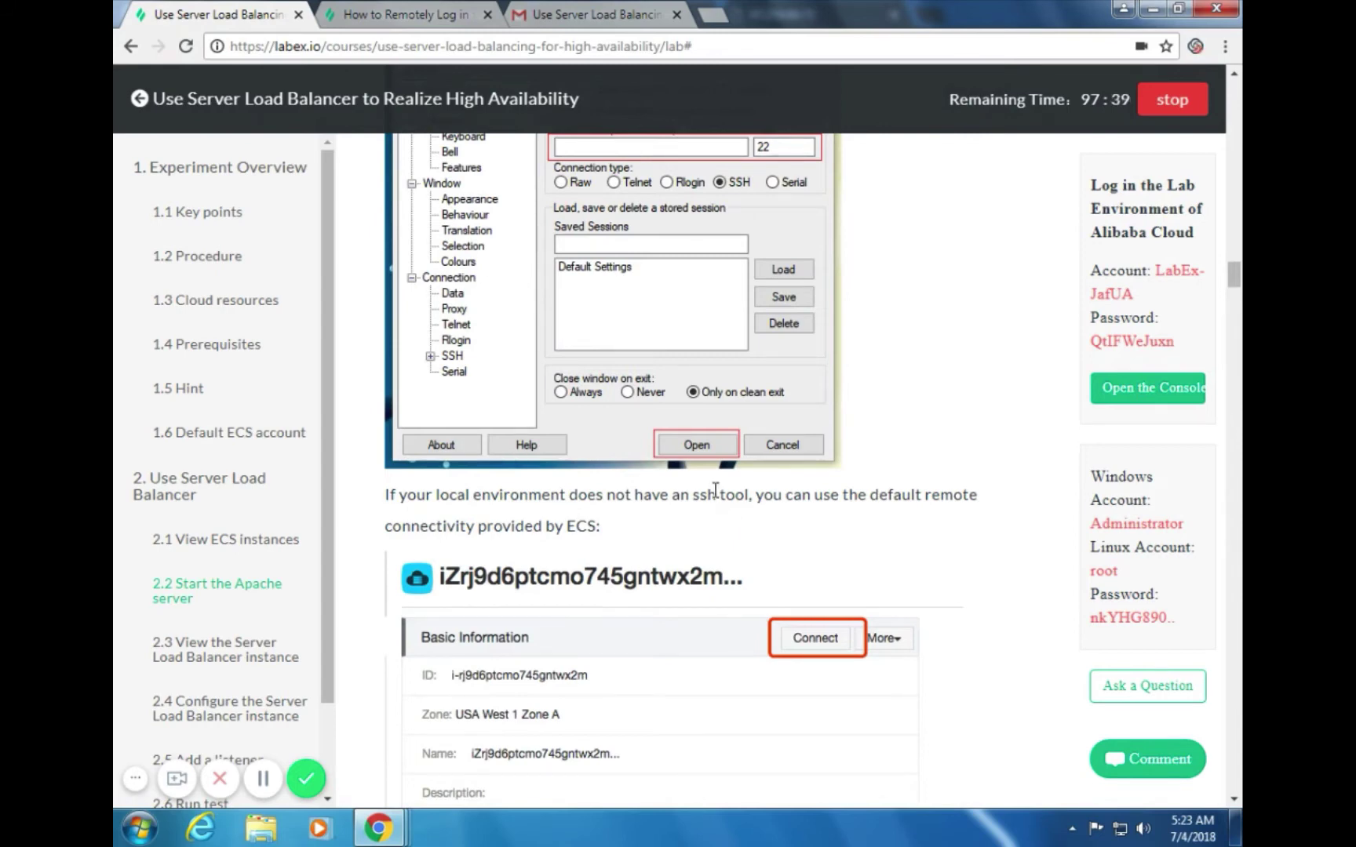
Glance at the remote login help tab, then return to the lab guide
left_click(400, 16)
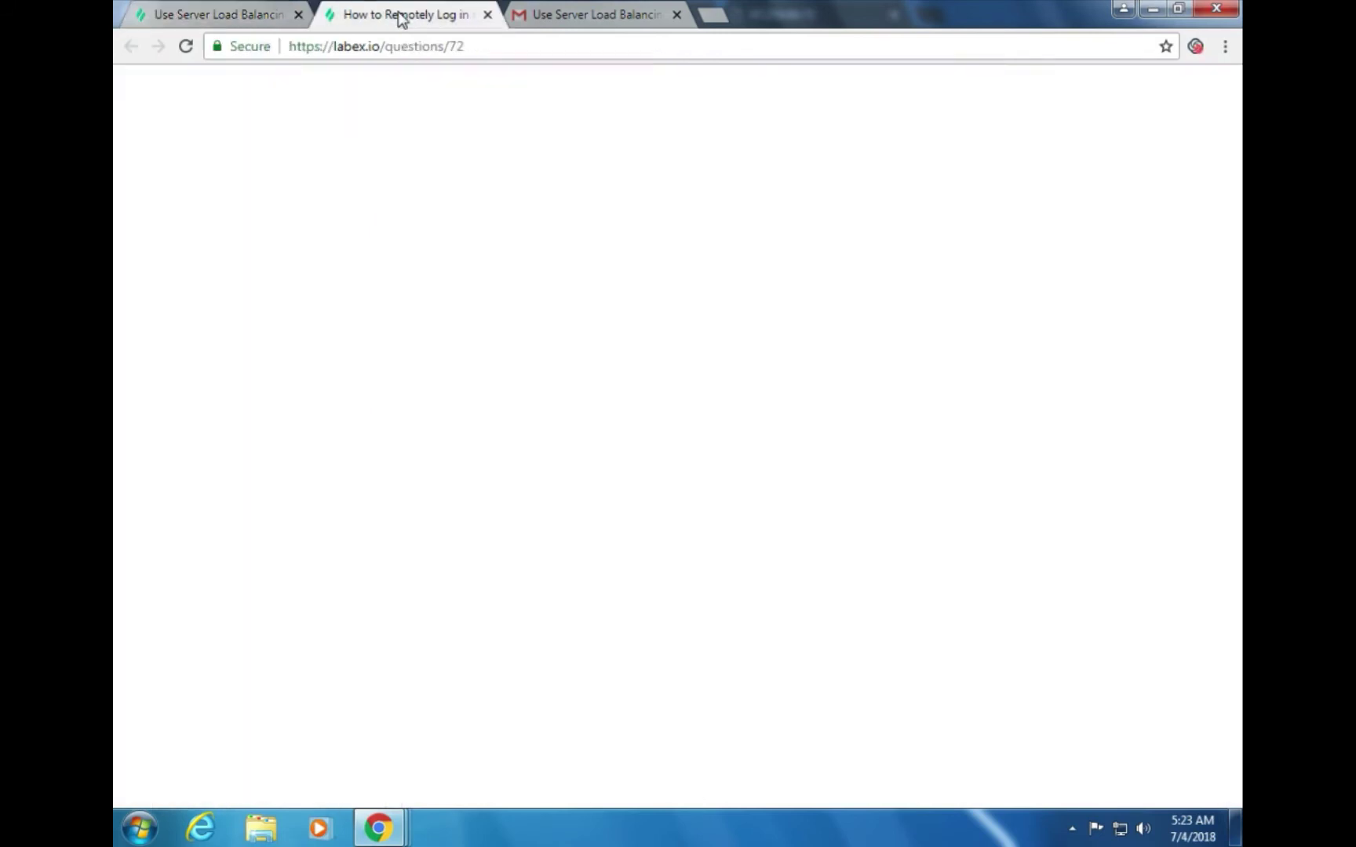
left_click(240, 14)
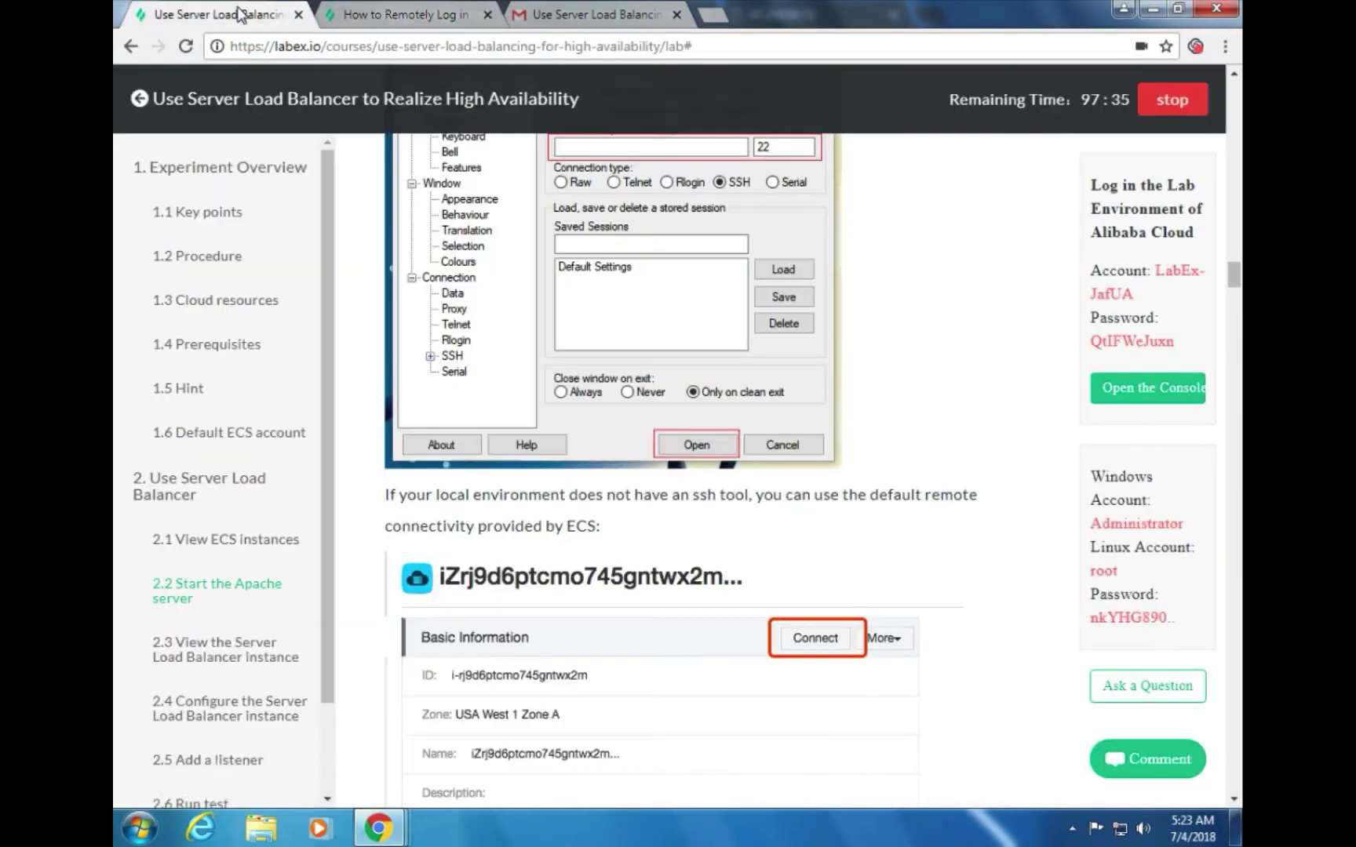
scroll(919, 545, "down", 4)
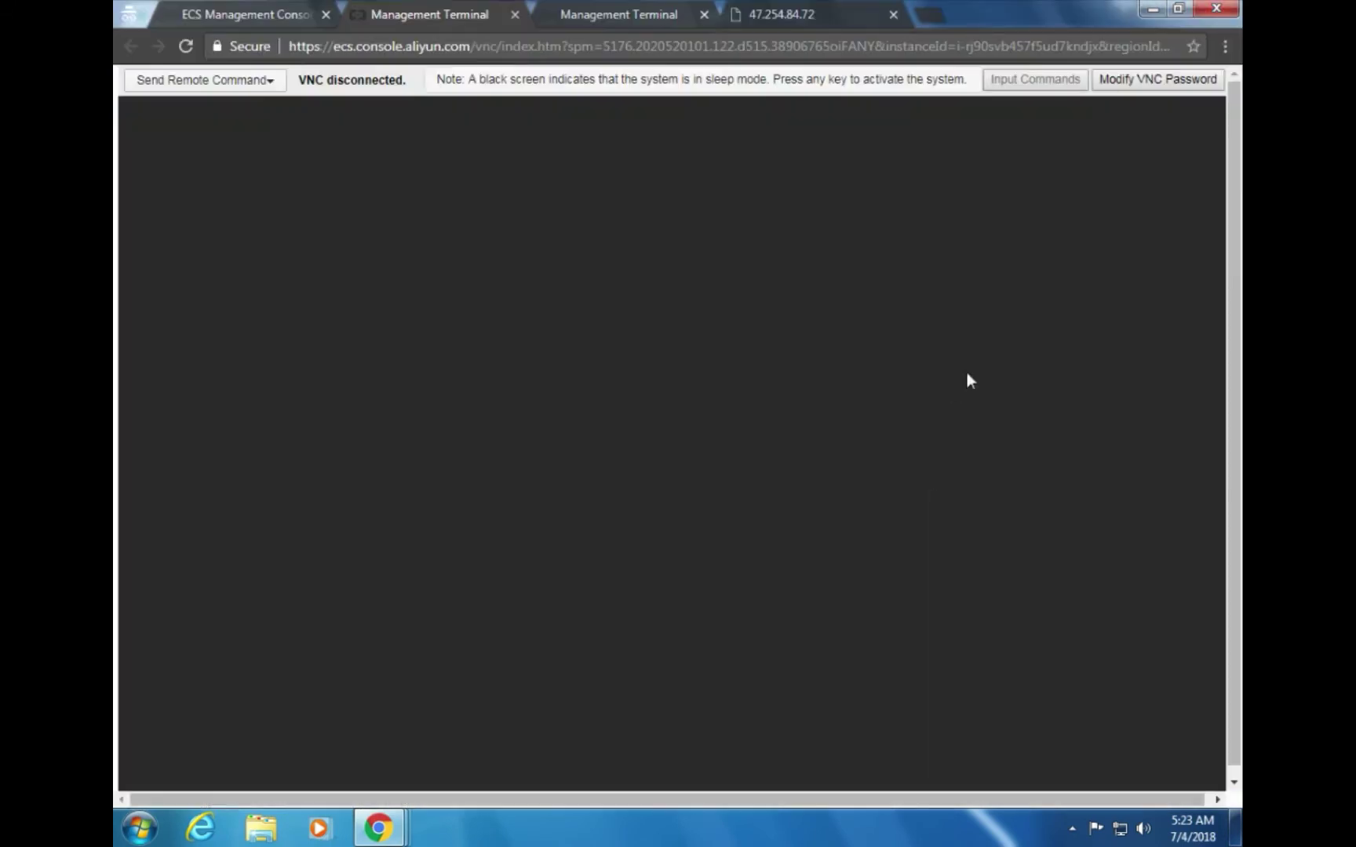
Reset the instance's VNC password again with a six-character value entered twice
left_click(1146, 88)
left_click(762, 256)
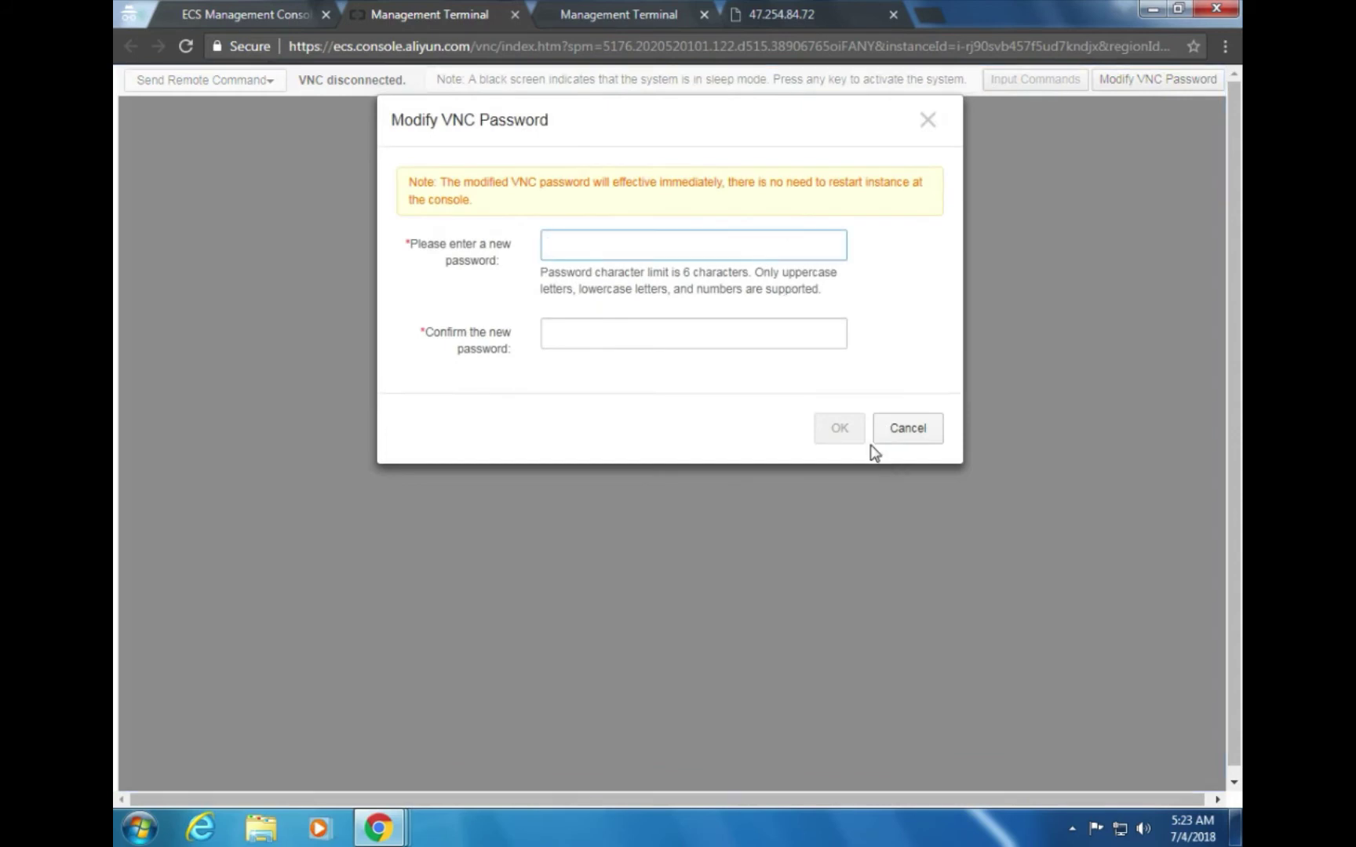
type("******")
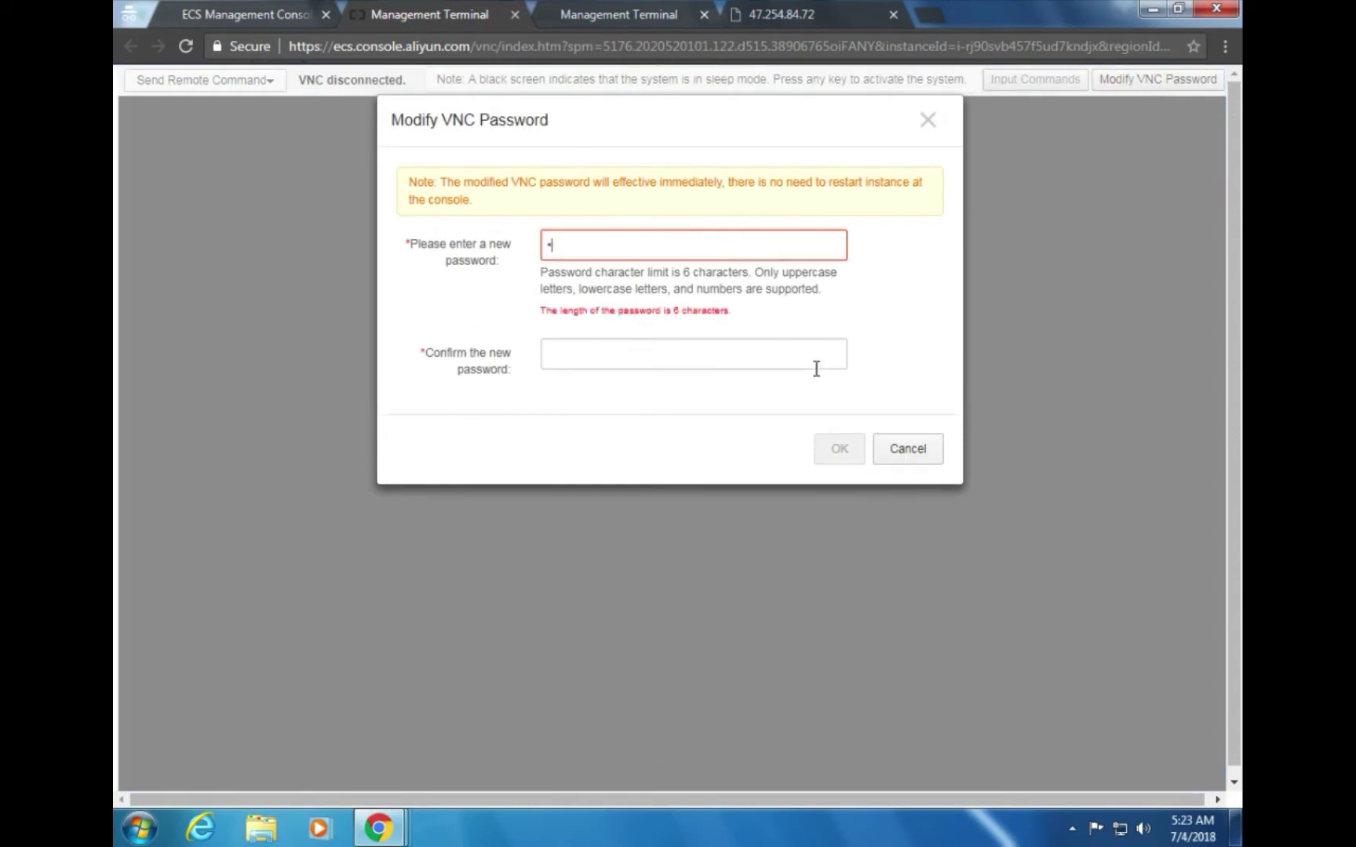
left_click(662, 324)
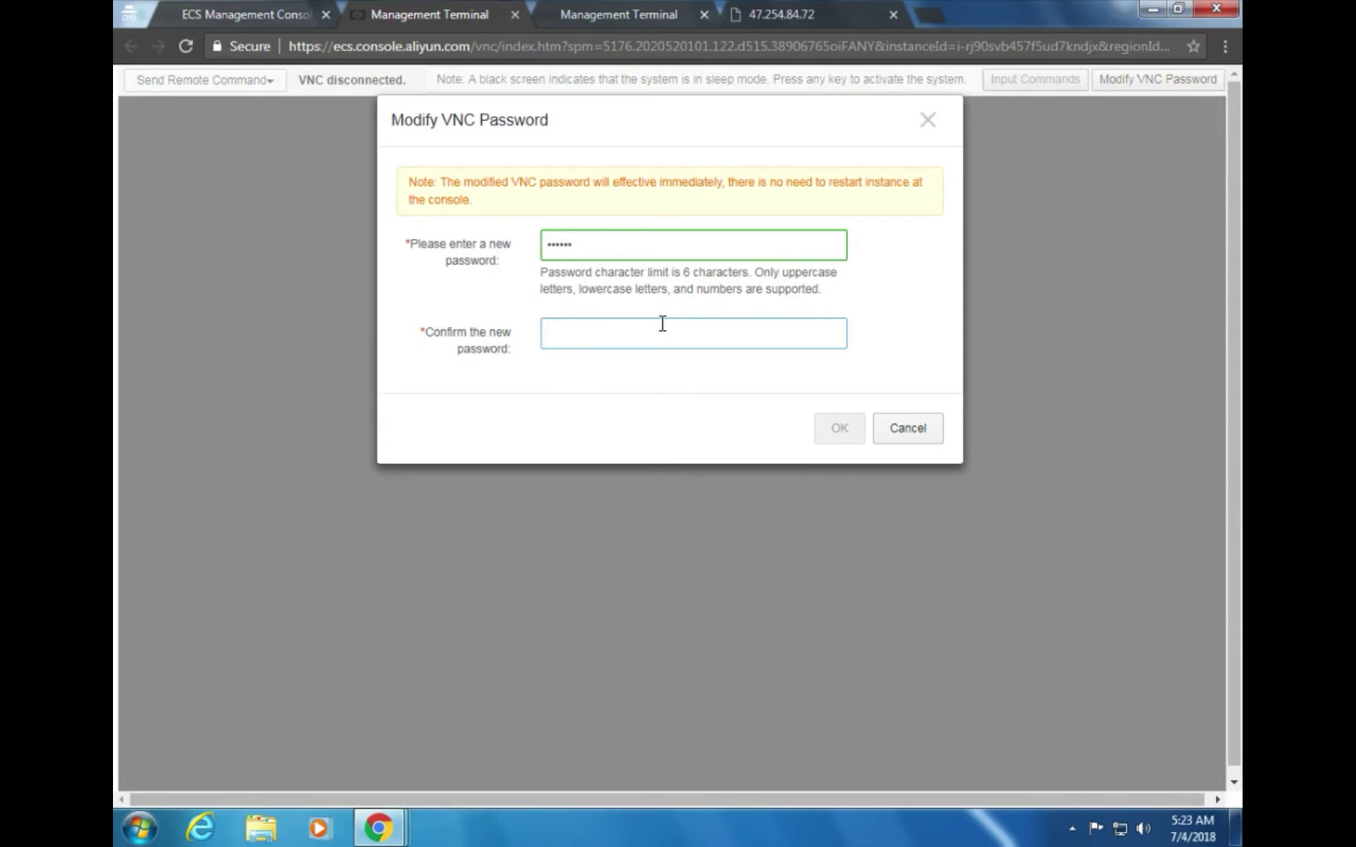
type("******")
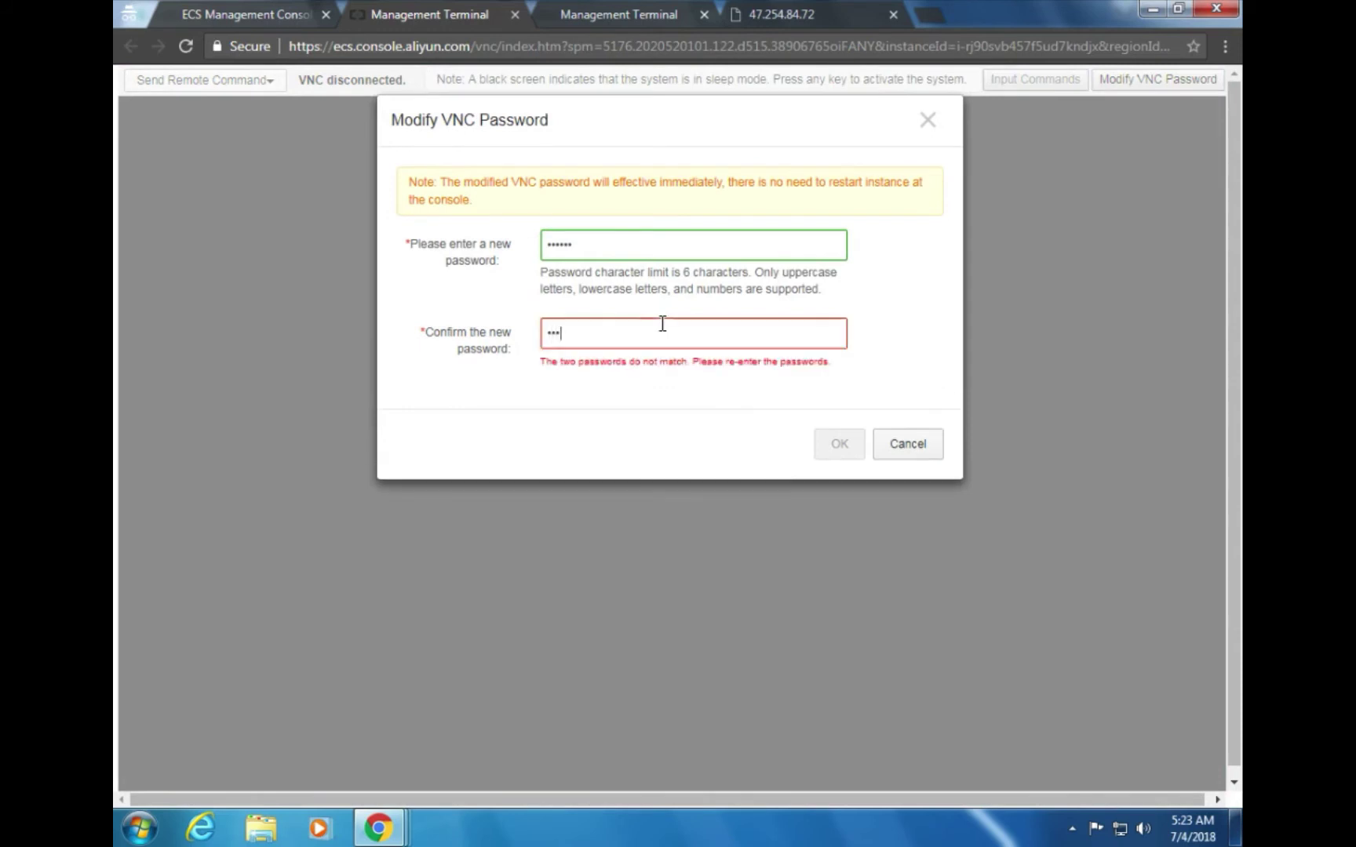
left_click(826, 430)
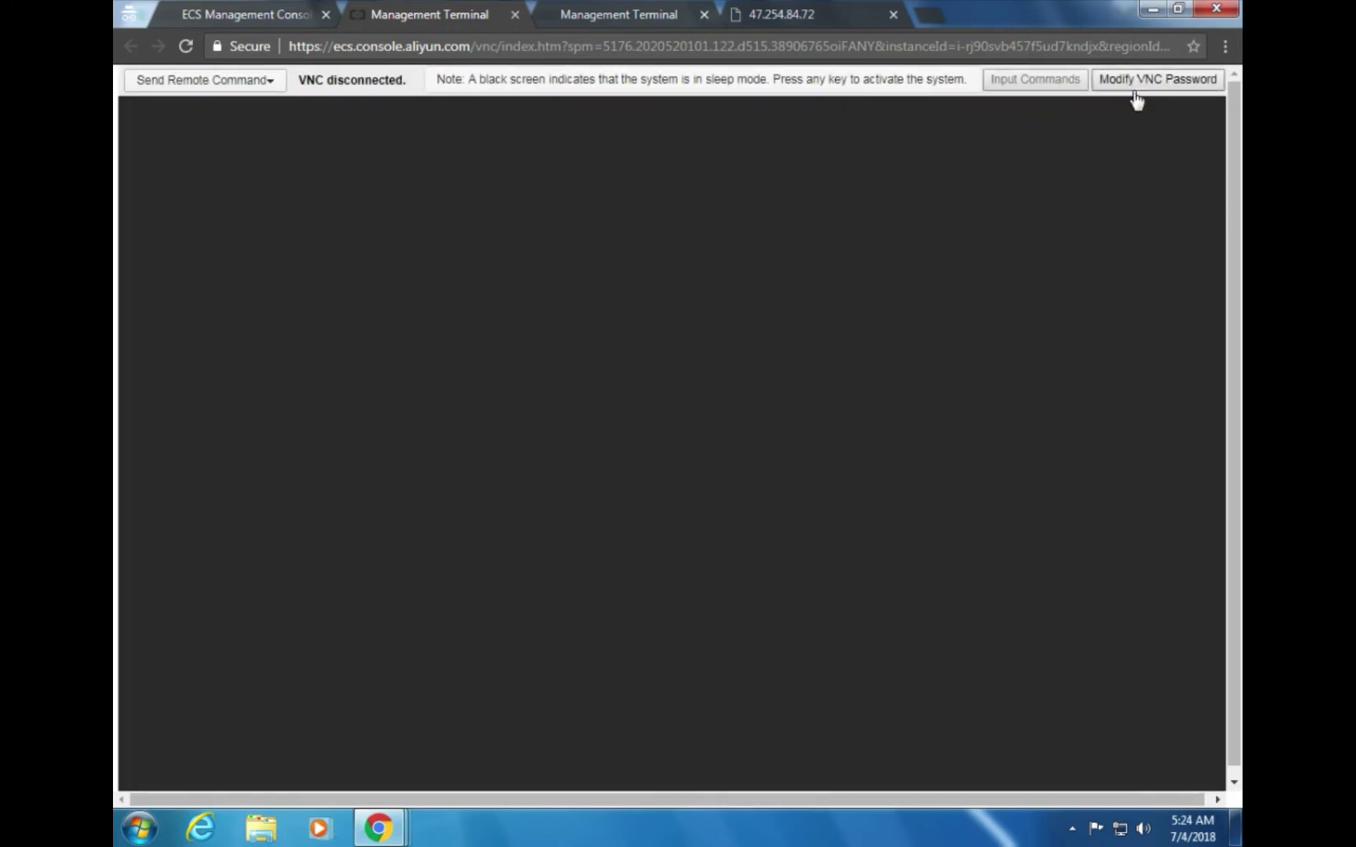
Connect to the Management Terminal via Send Remote Command using the VNC password
left_click(203, 83)
left_click(237, 122)
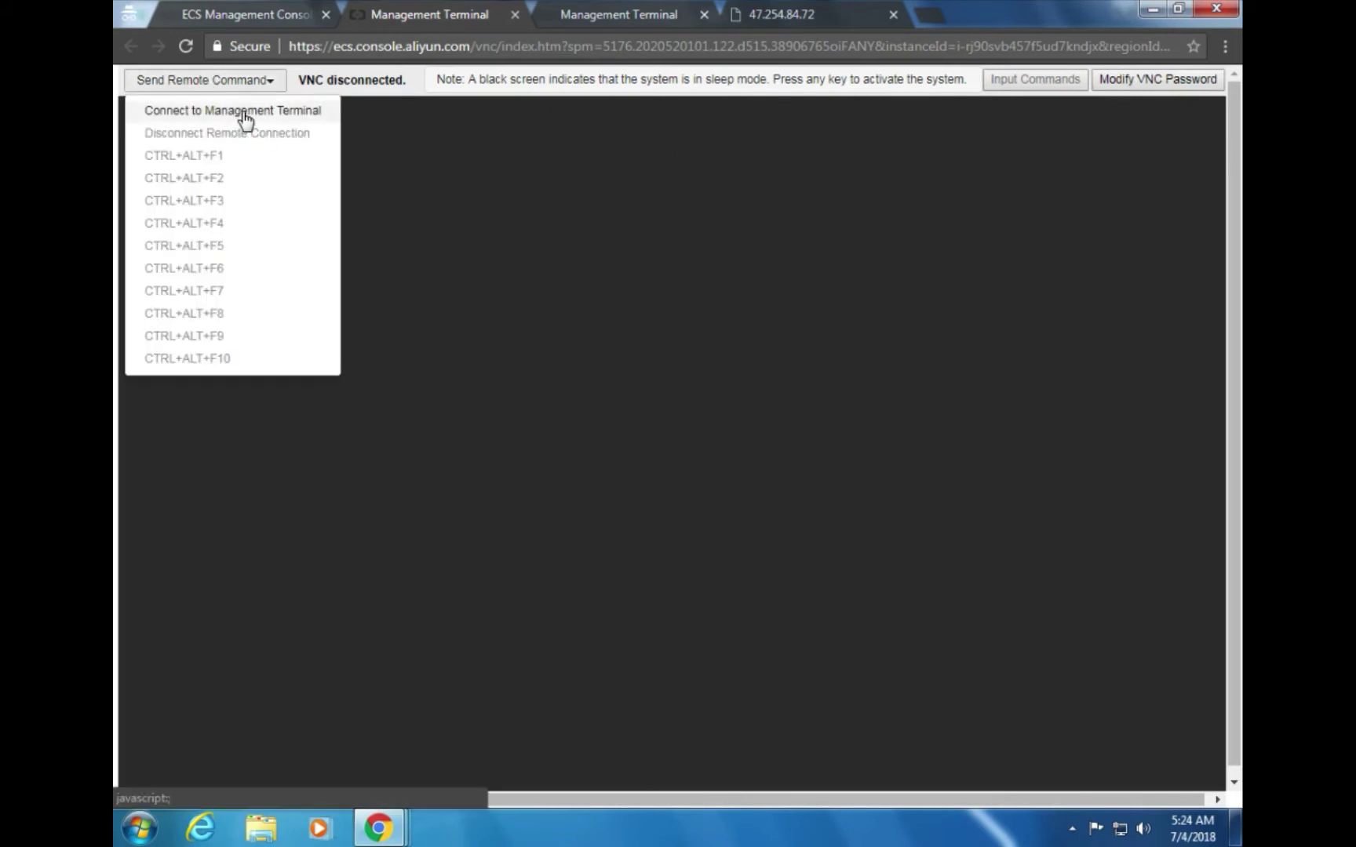
left_click(243, 118)
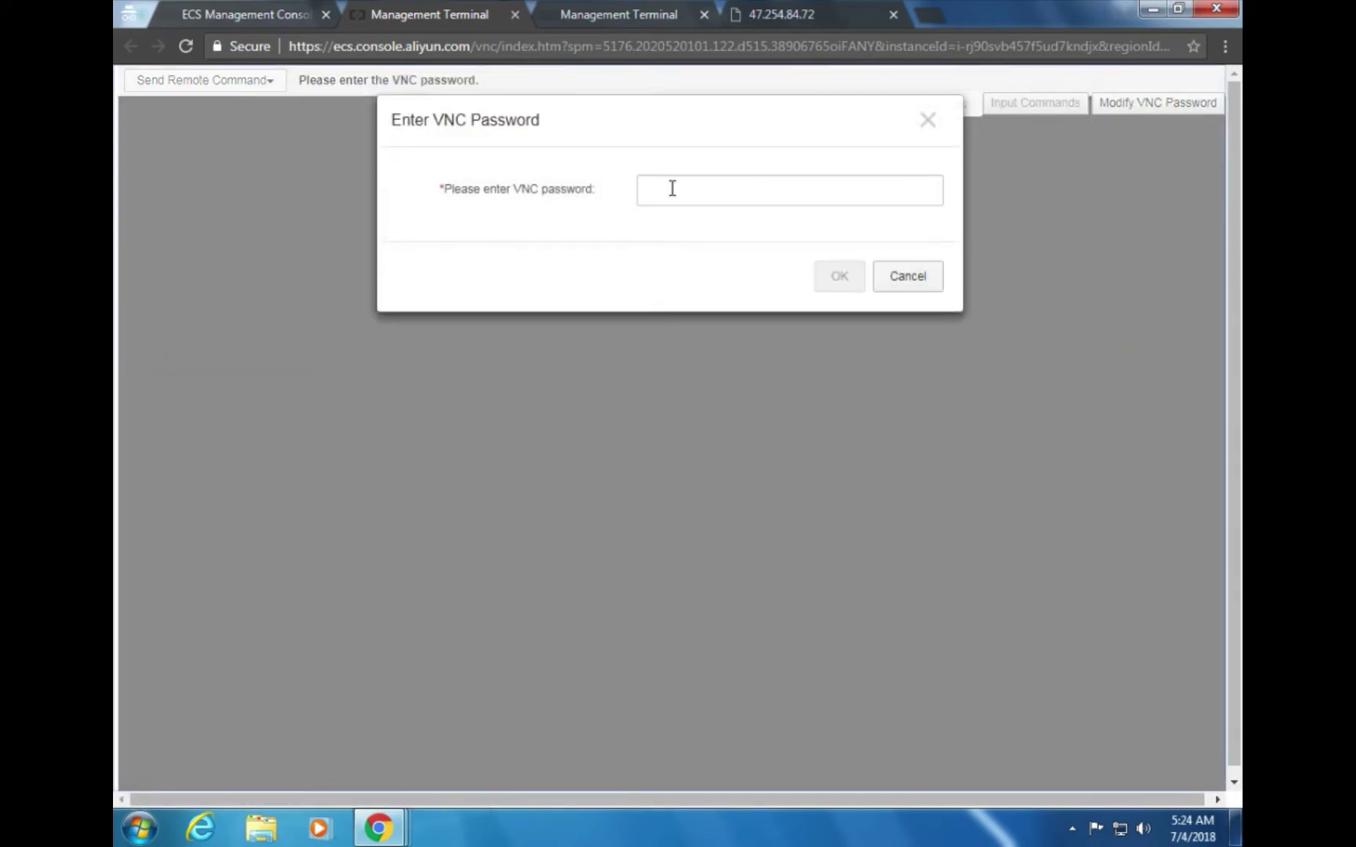
left_click(672, 189)
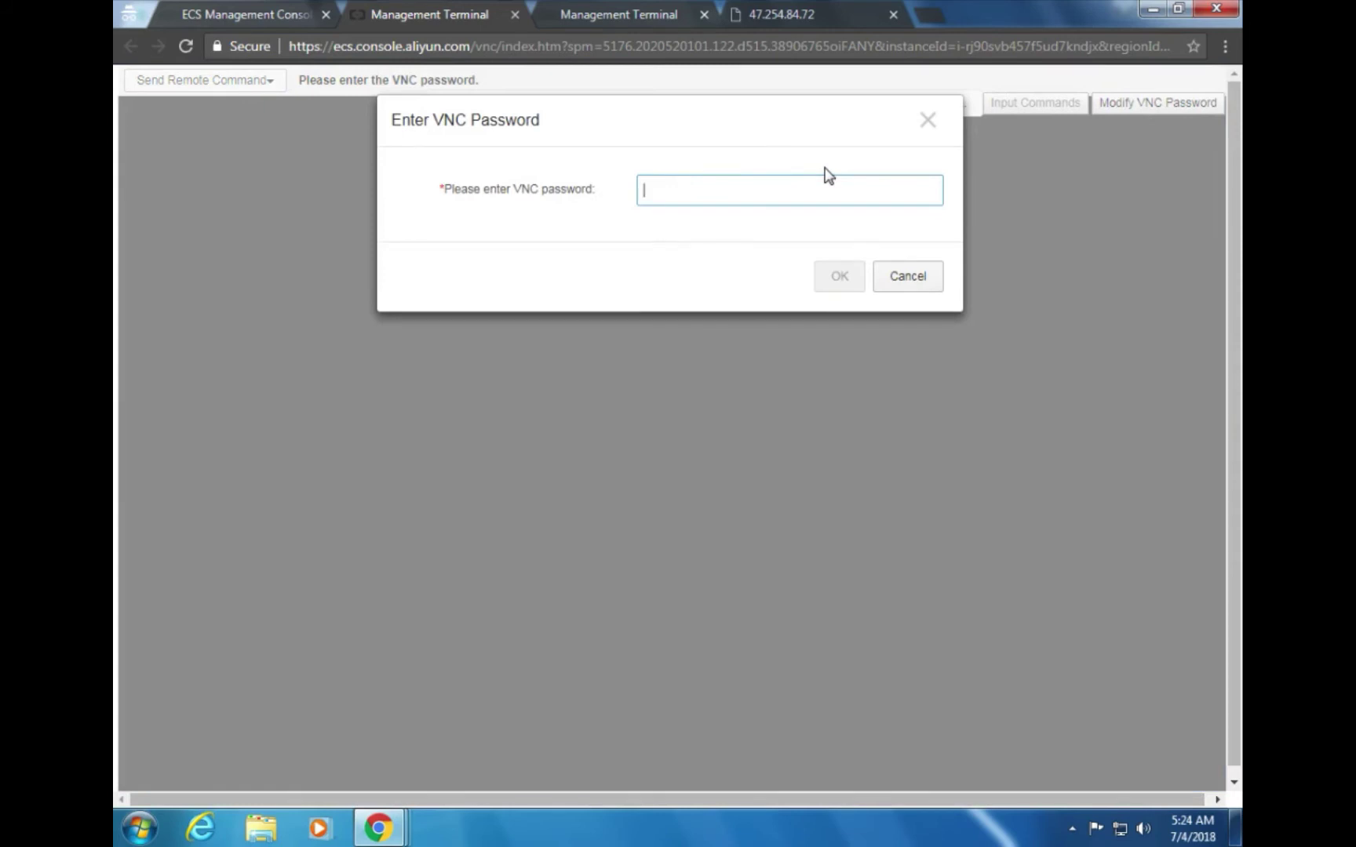
type("•••••")
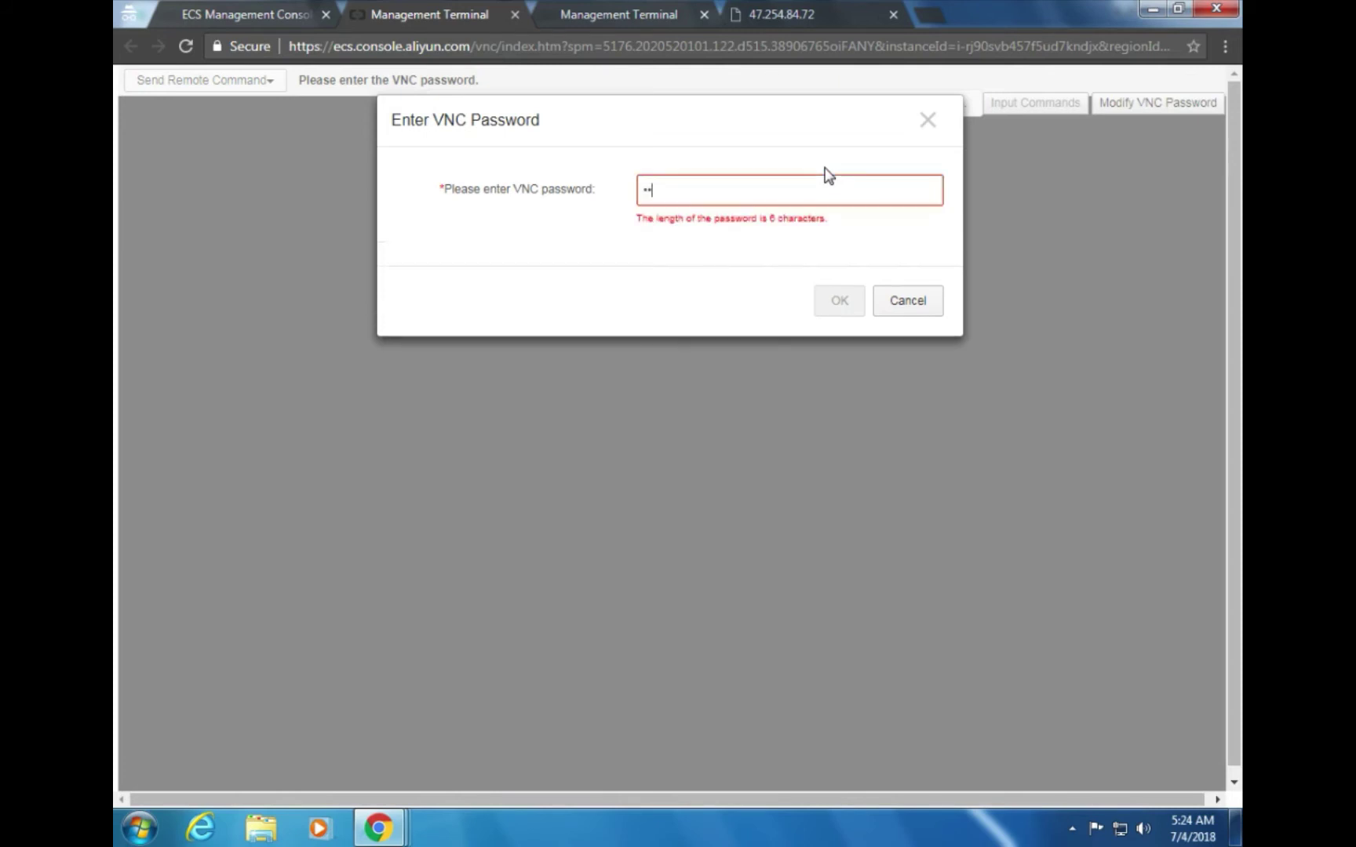
type("•")
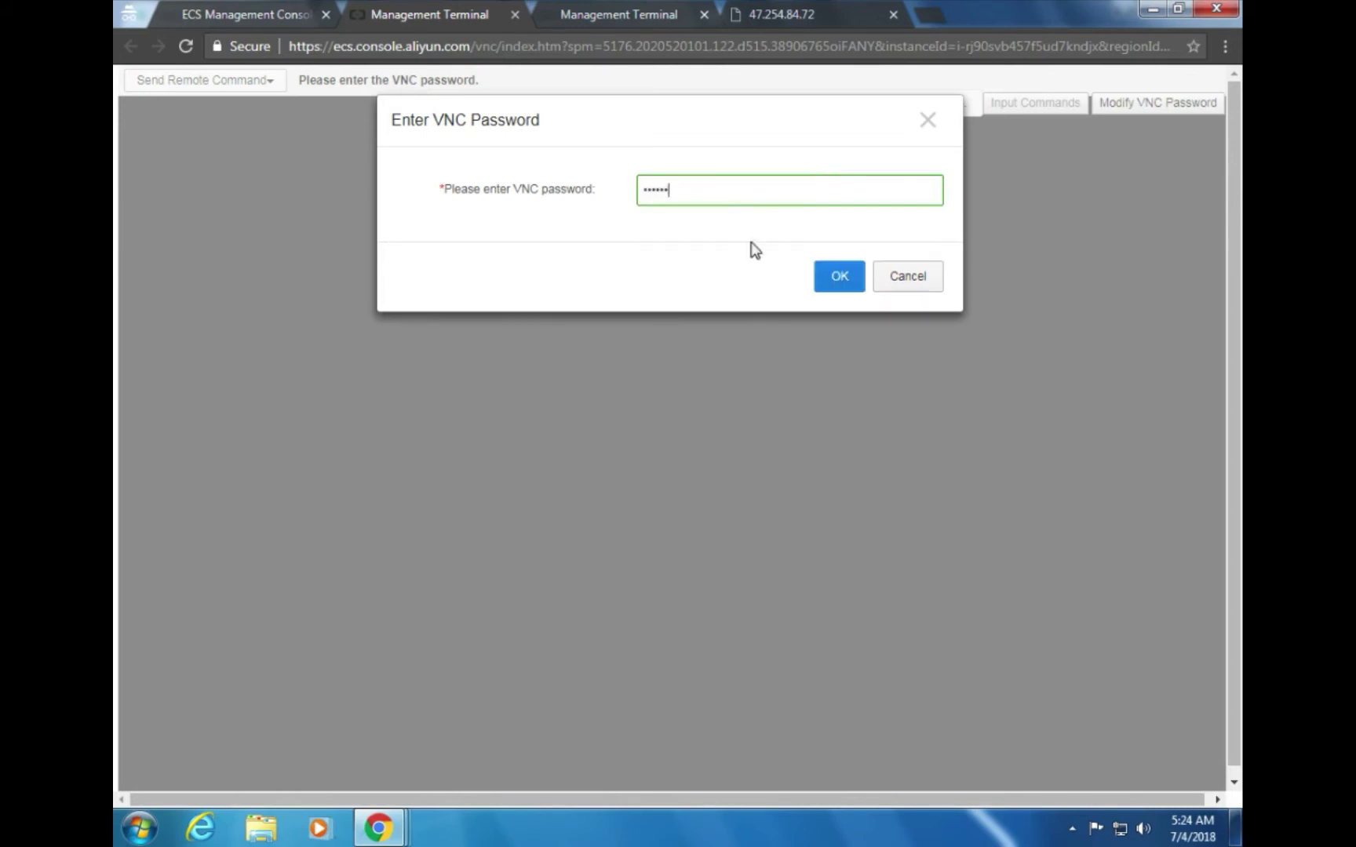
left_click(834, 279)
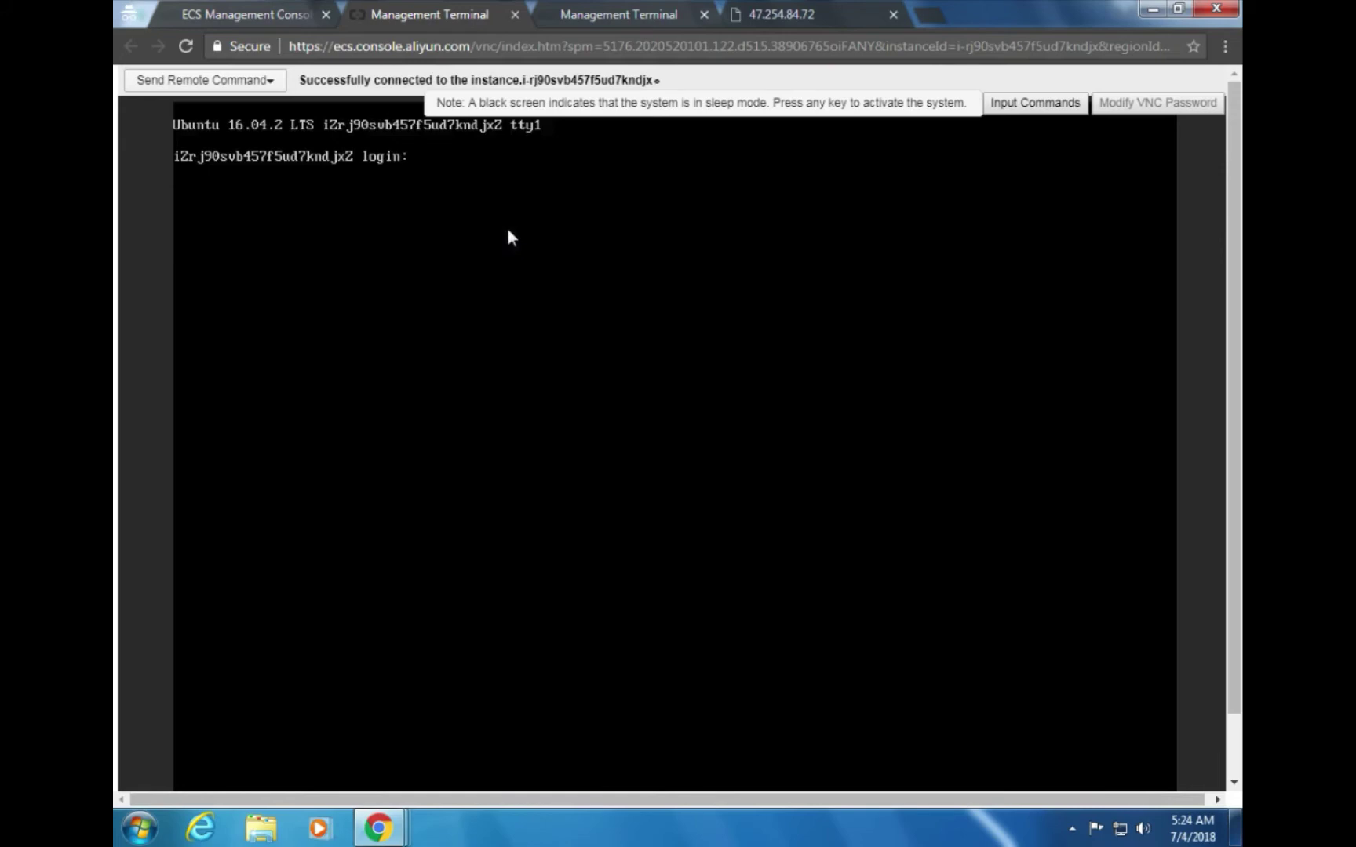
Review the lab guide's VNC password and login steps, then return to the terminal's login prompt
key("alt+Tab")
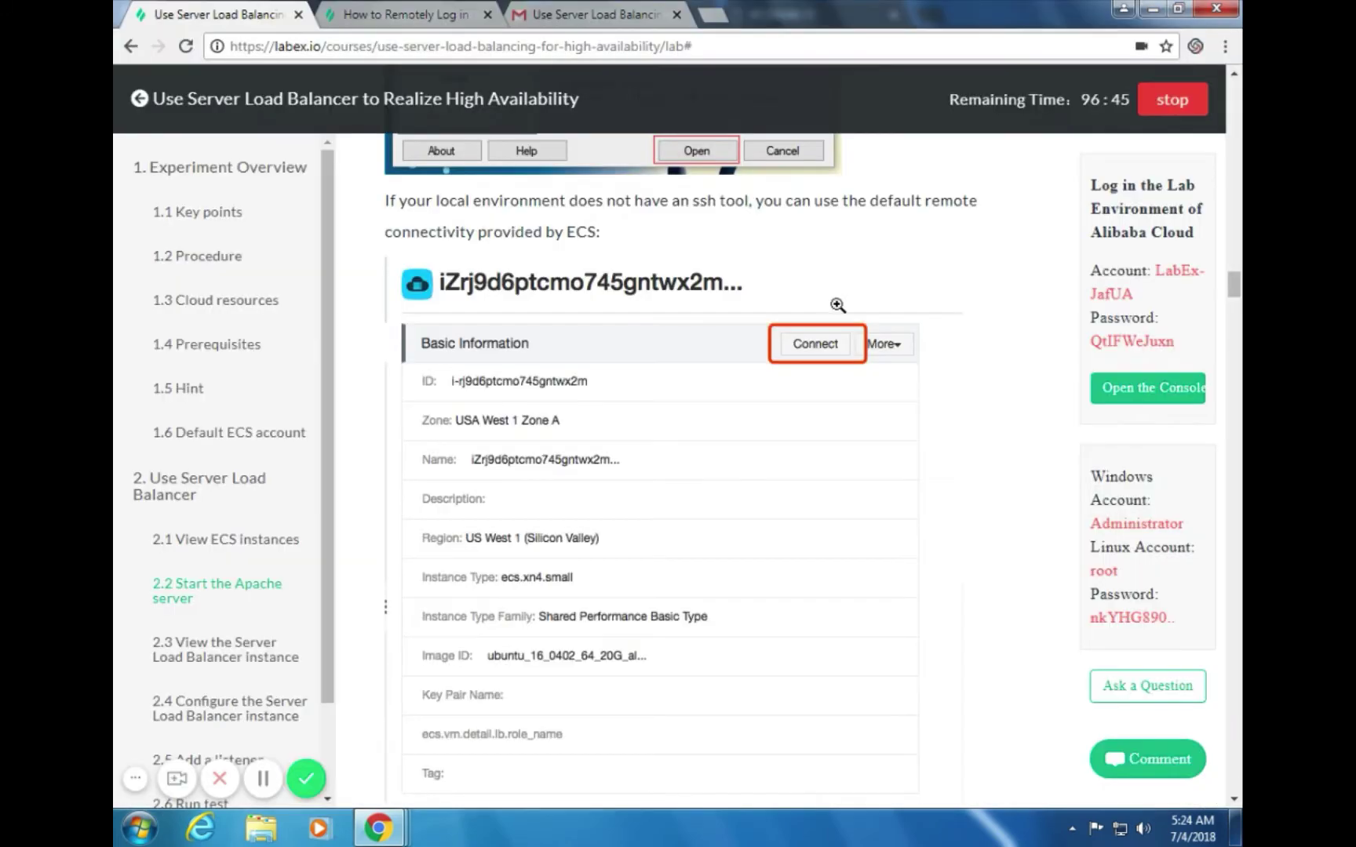
scroll(820, 317, "down", 4)
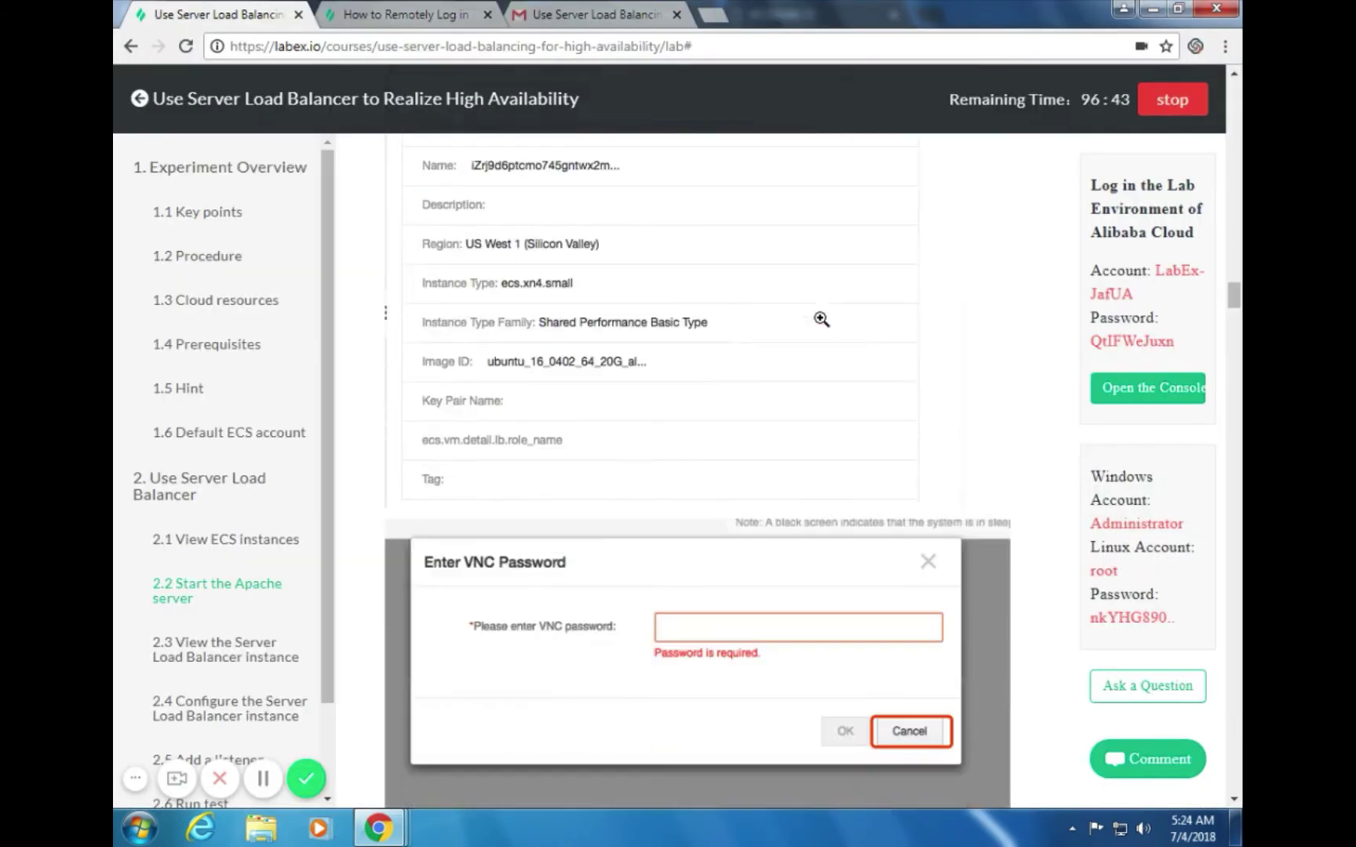
scroll(820, 319, "up", 4)
scroll(821, 319, "down", 11)
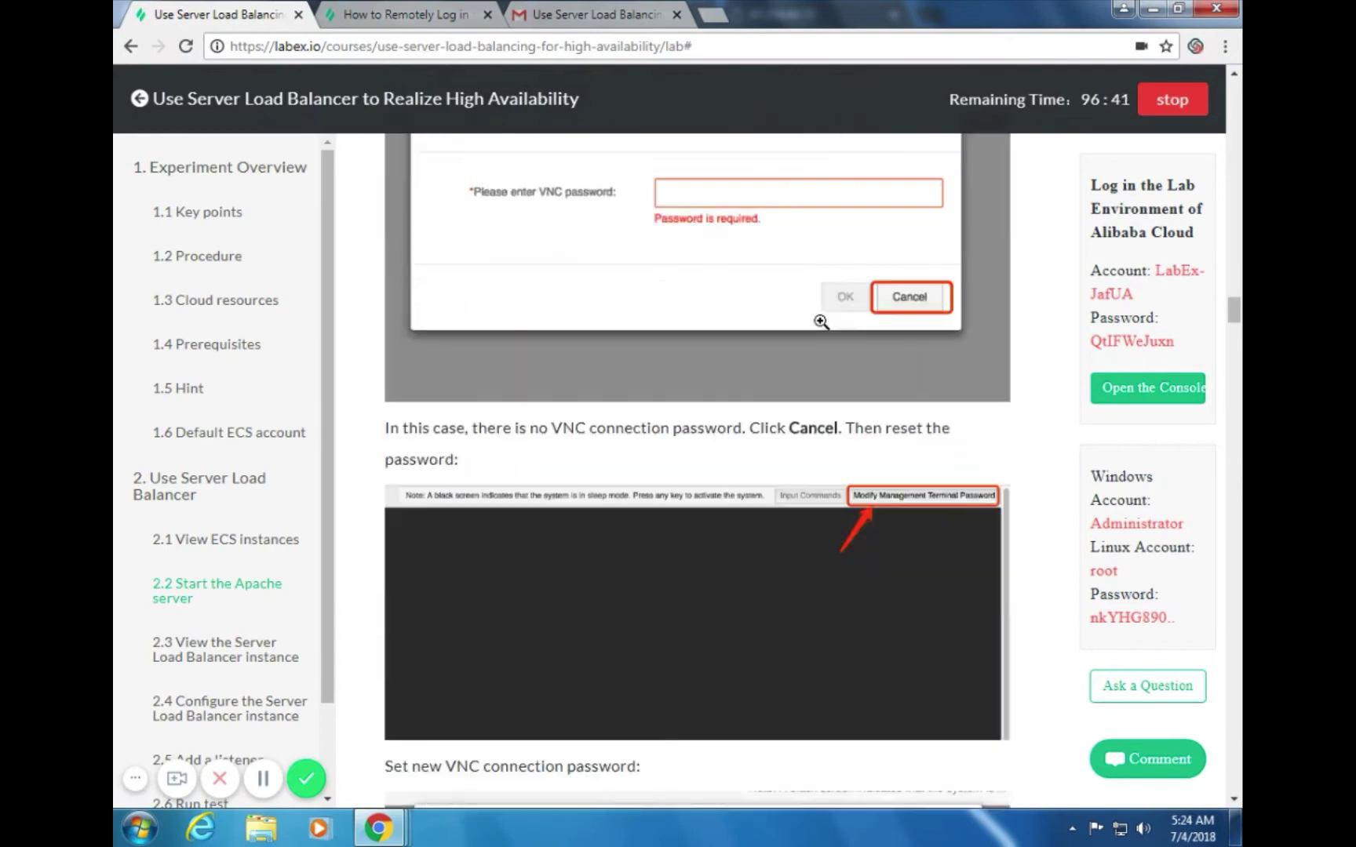
scroll(821, 321, "down", 6)
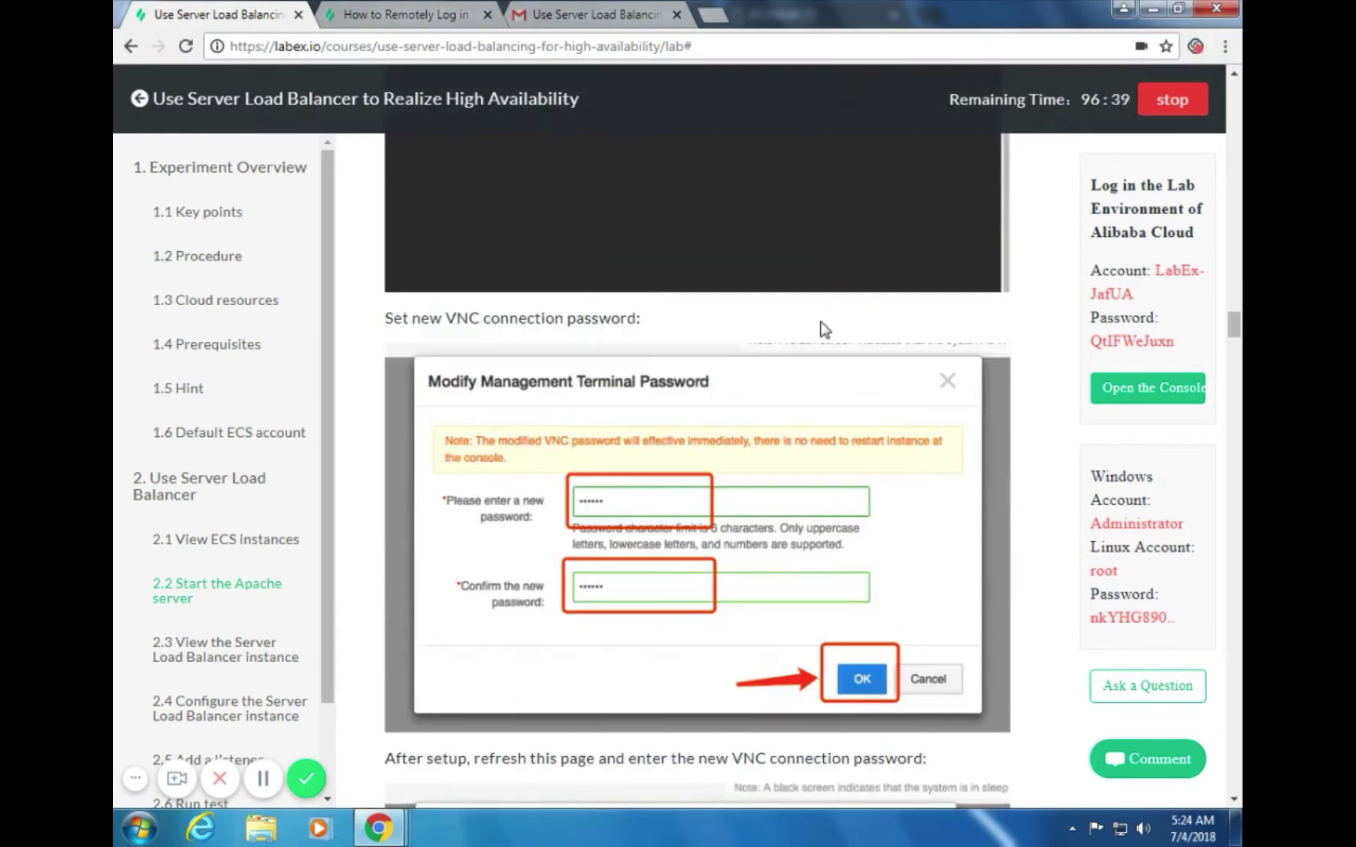
scroll(821, 321, "down", 10)
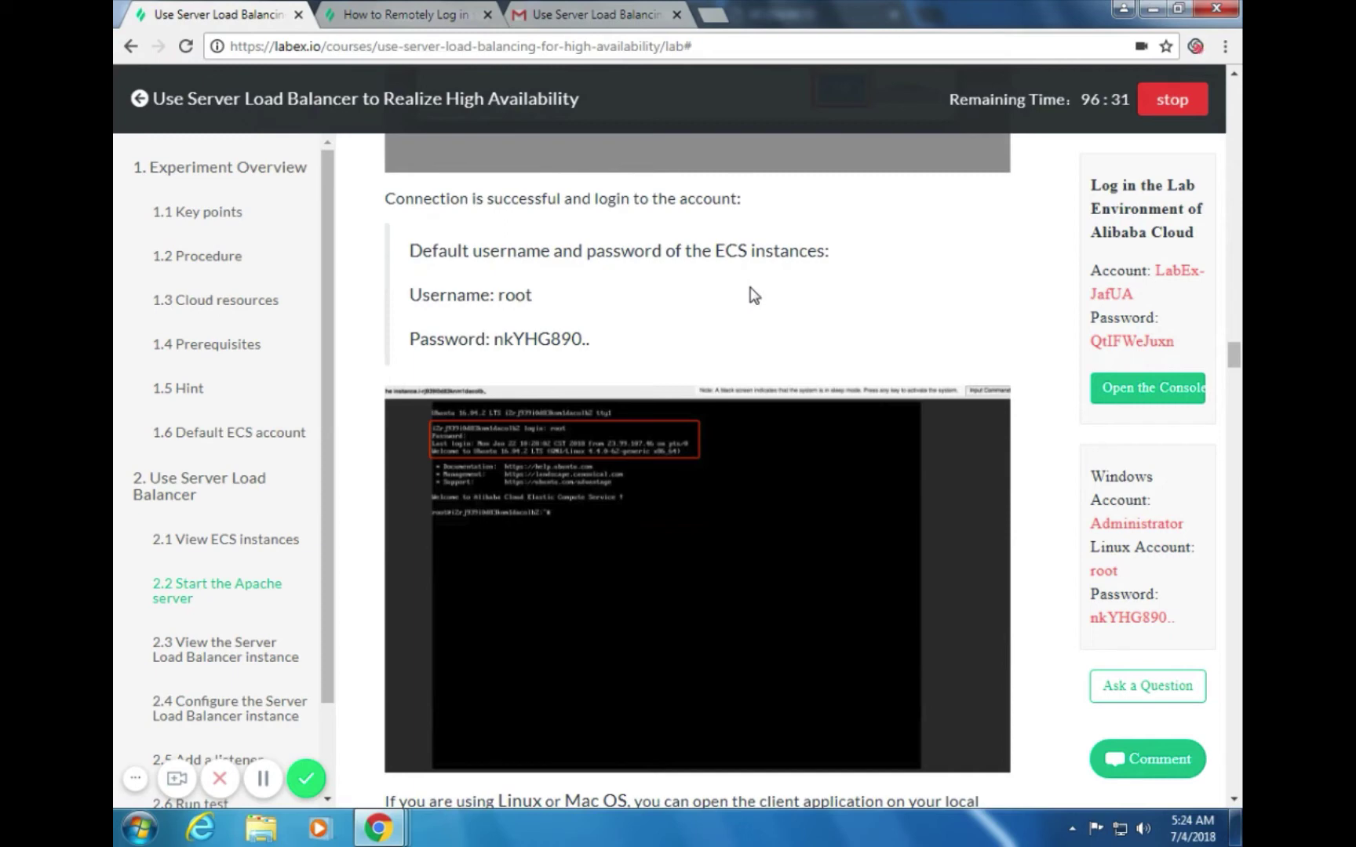
key("alt+Tab")
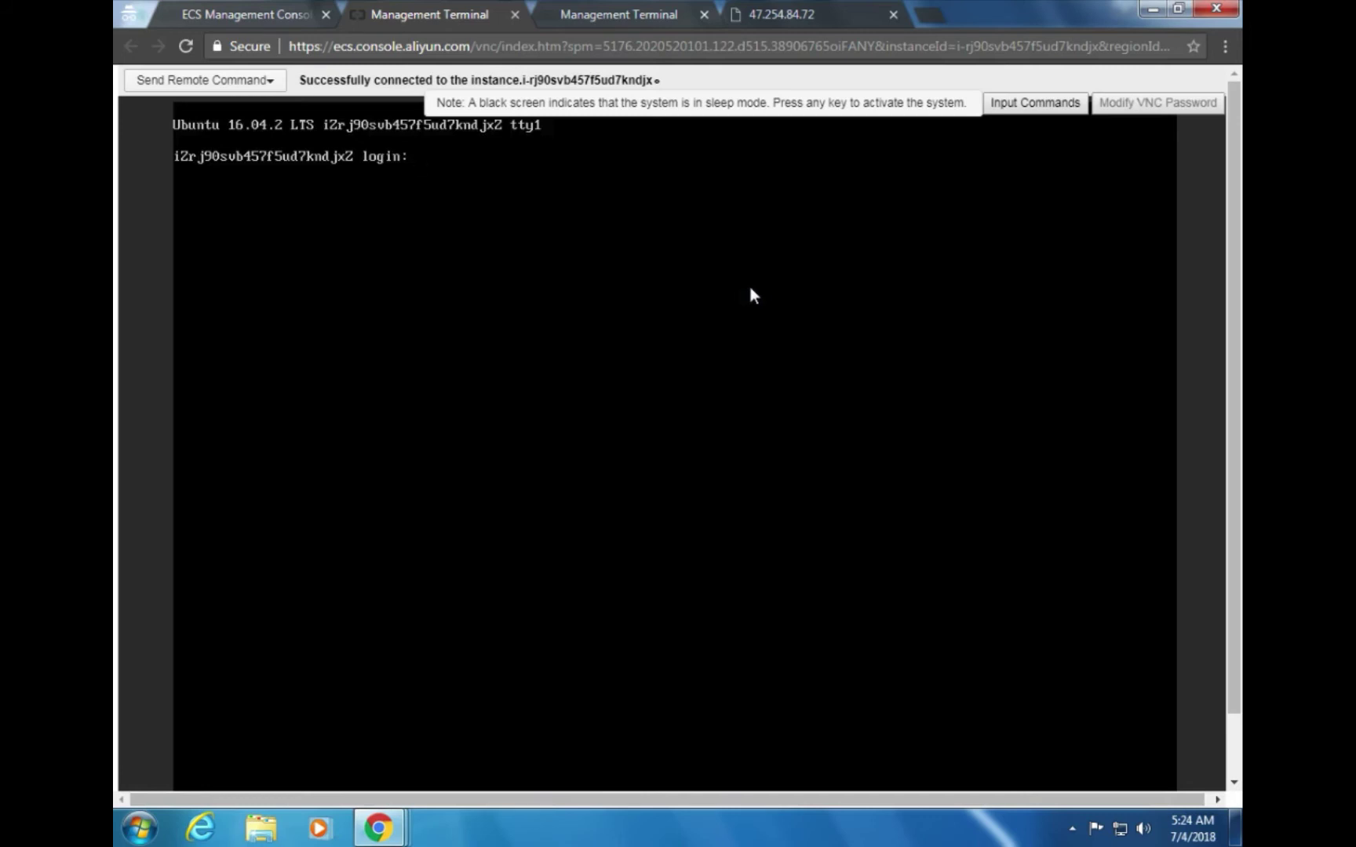
Enter root at the Ubuntu login prompt and look up the login password in the lab guide
type("root")
key("Return")
key("alt+Tab")
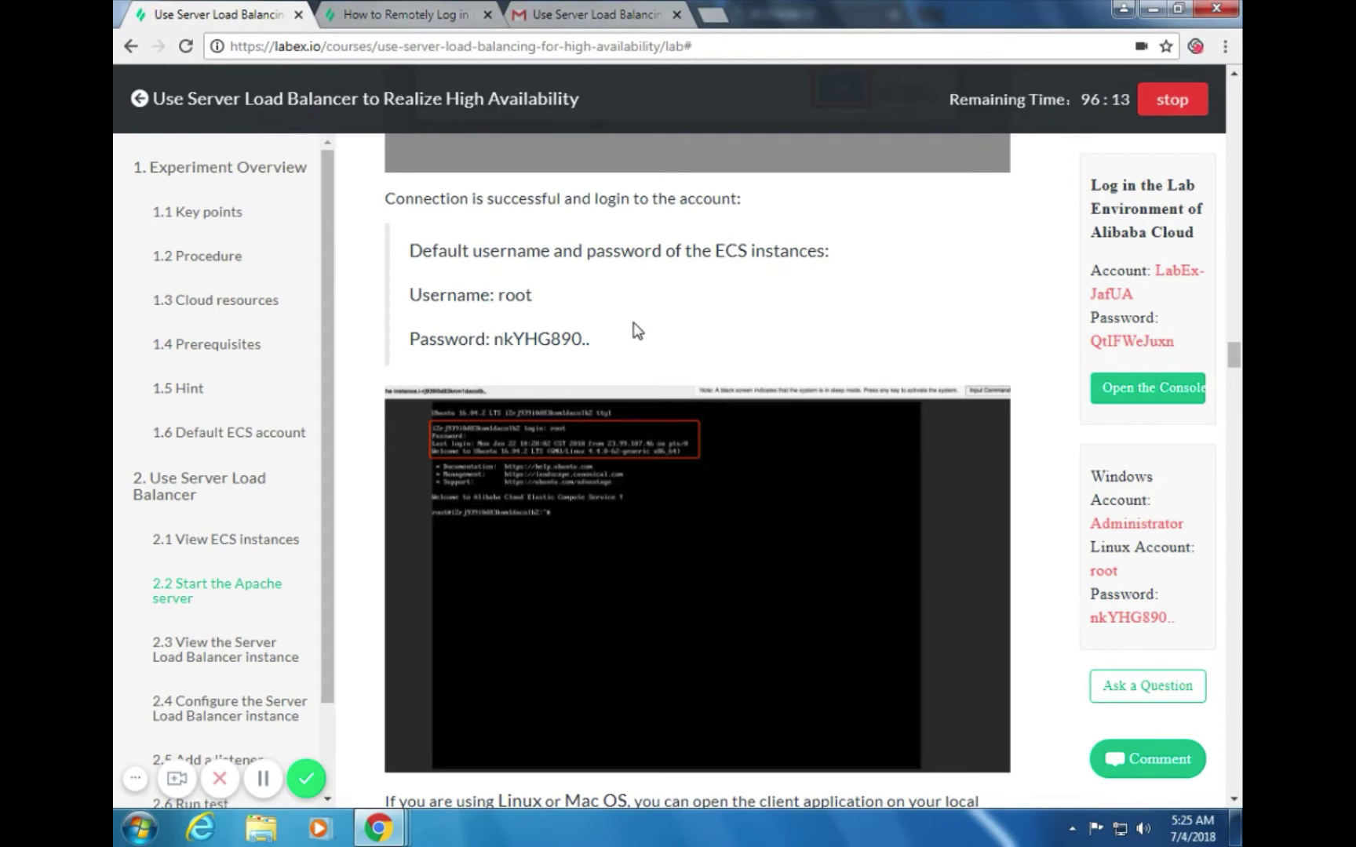
key("alt+Tab")
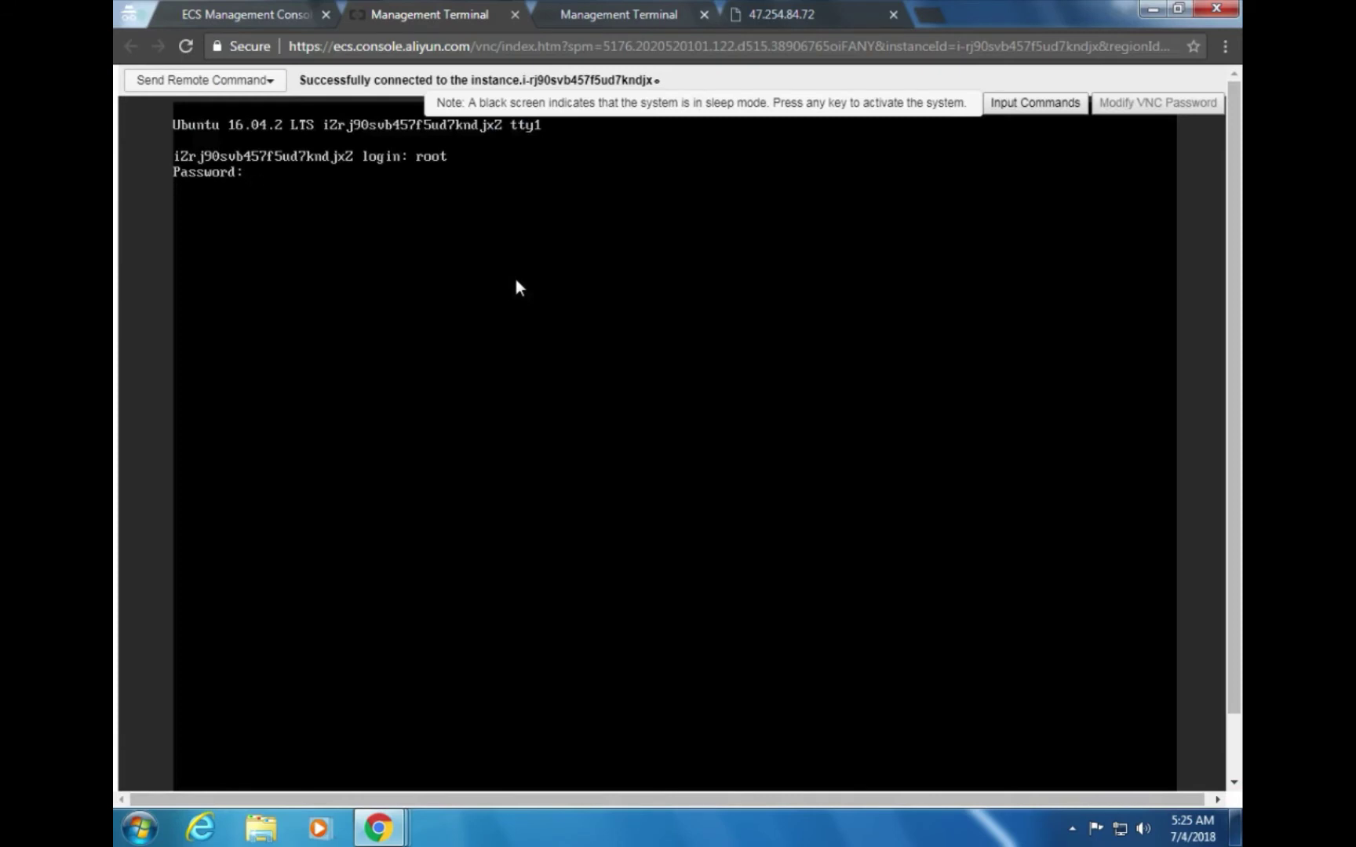
key("alt+Tab")
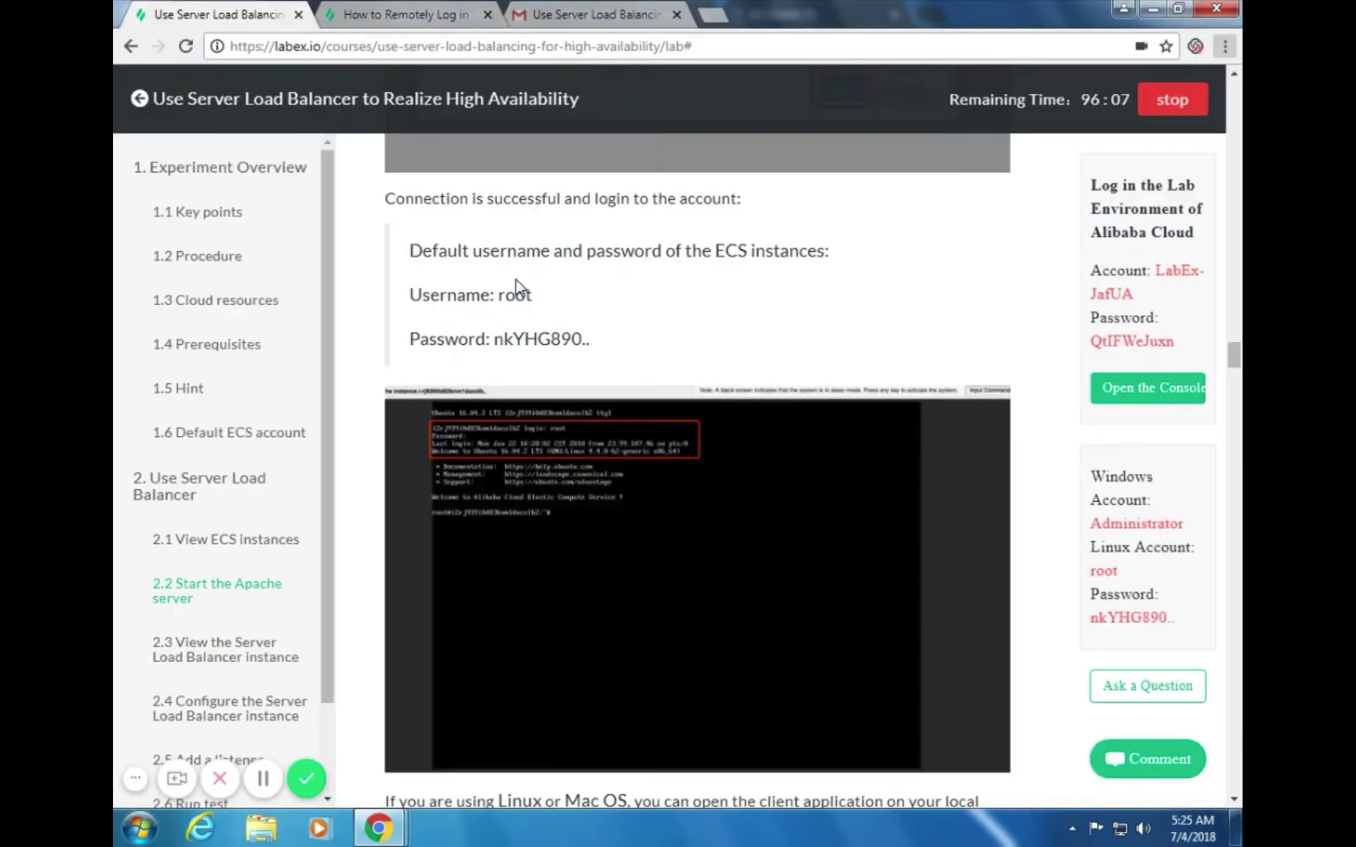
key("alt+Tab")
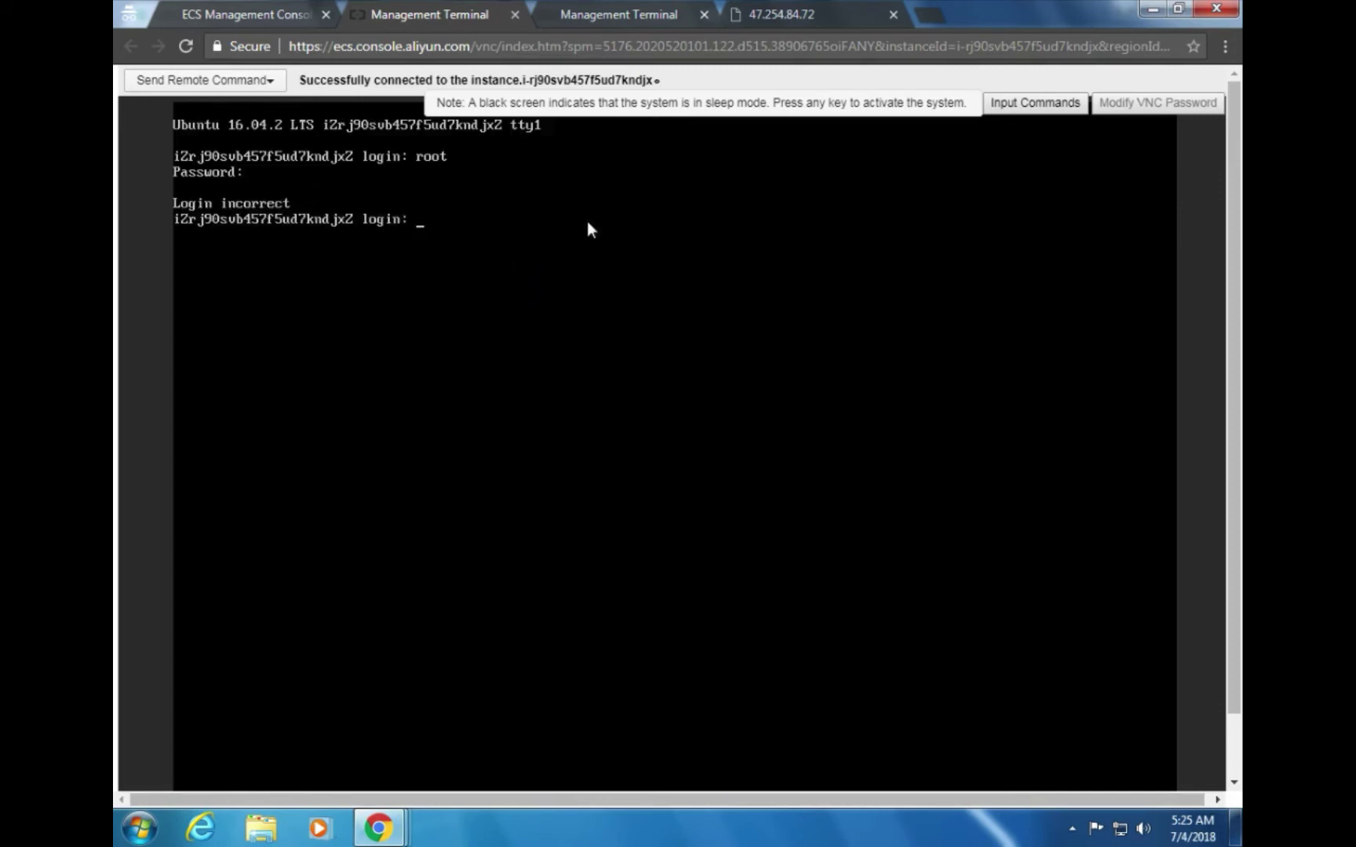
Retry the login as root with the lab's Linux password, reaching the root shell
type("rooy")
key("Return")
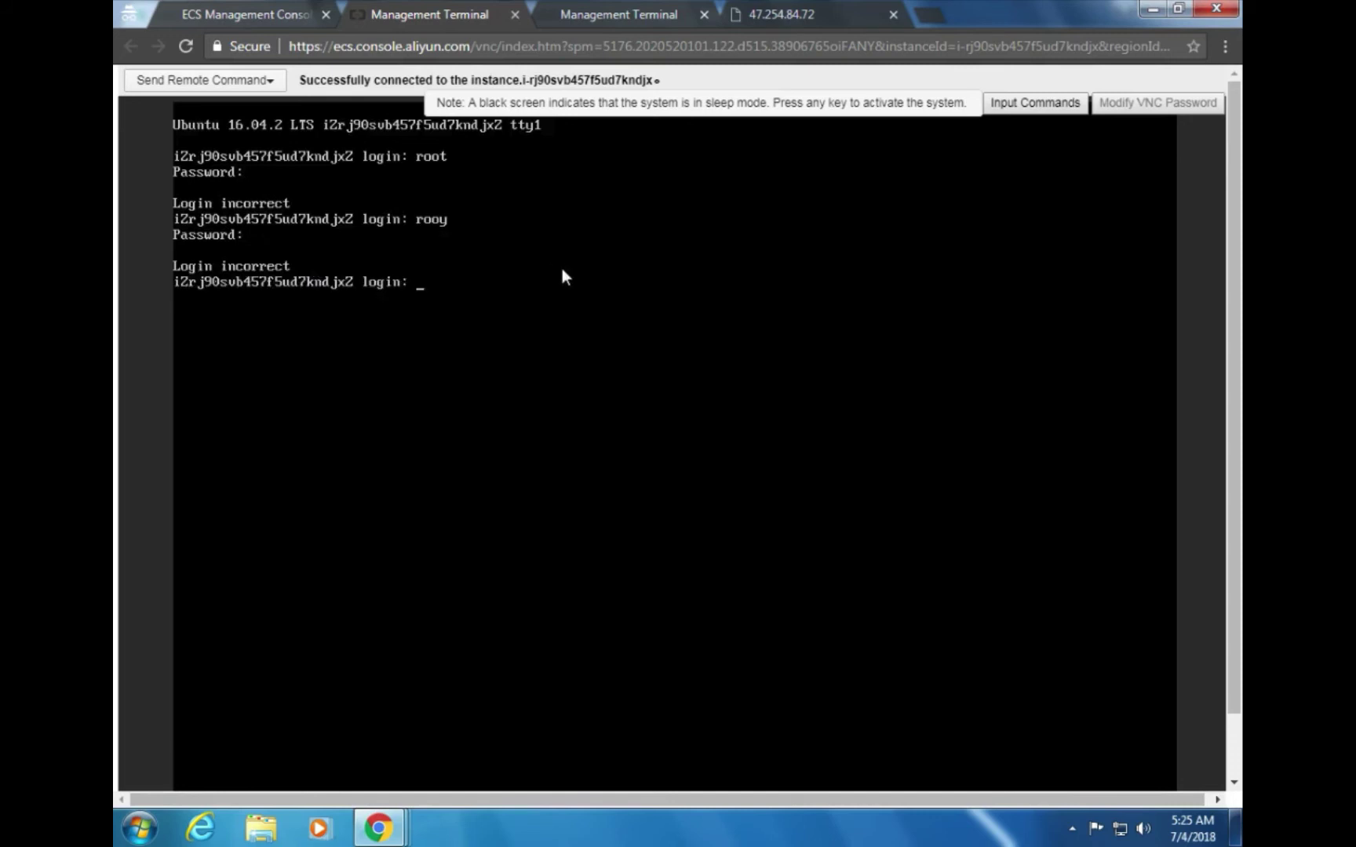
type("root")
key("Return")
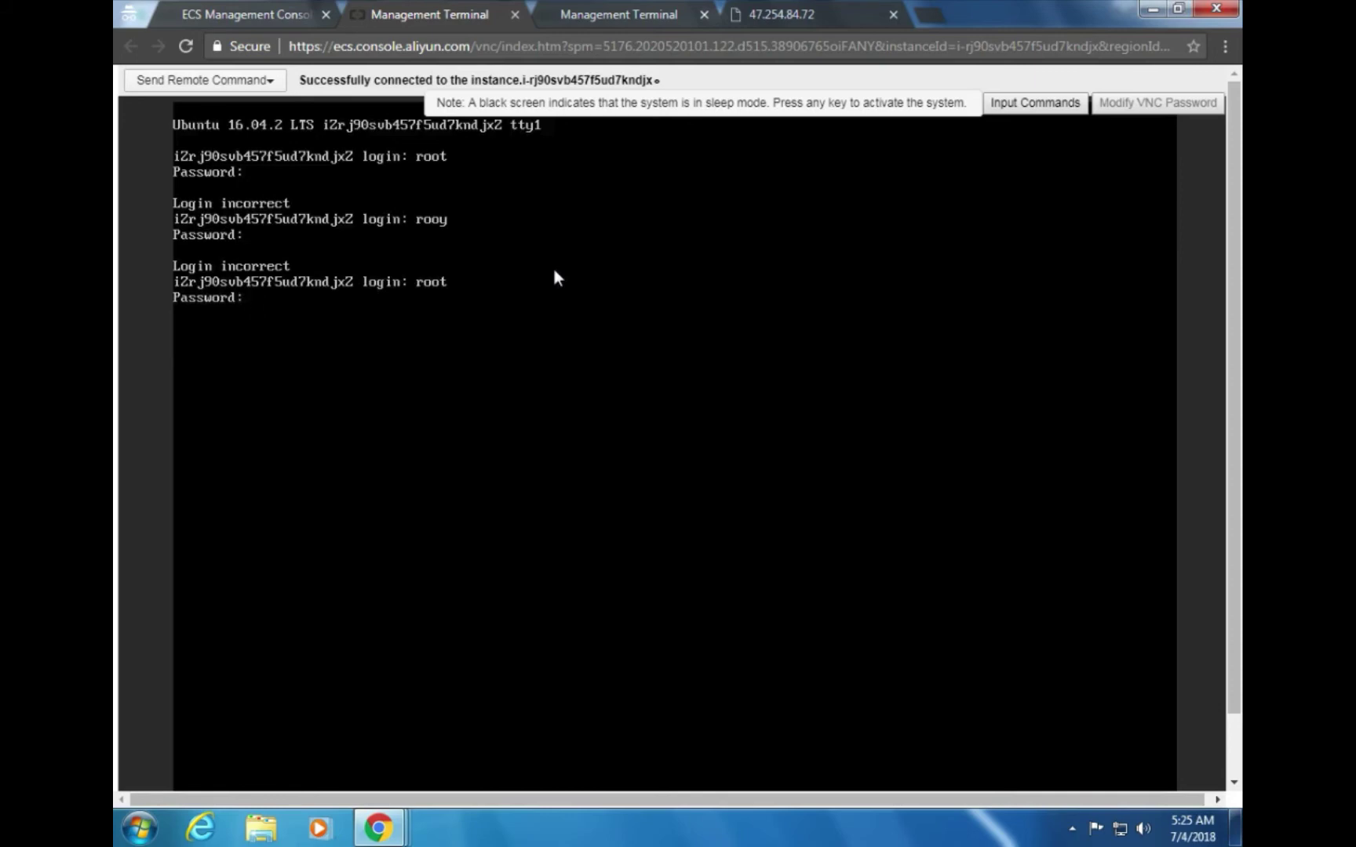
key("alt+Tab")
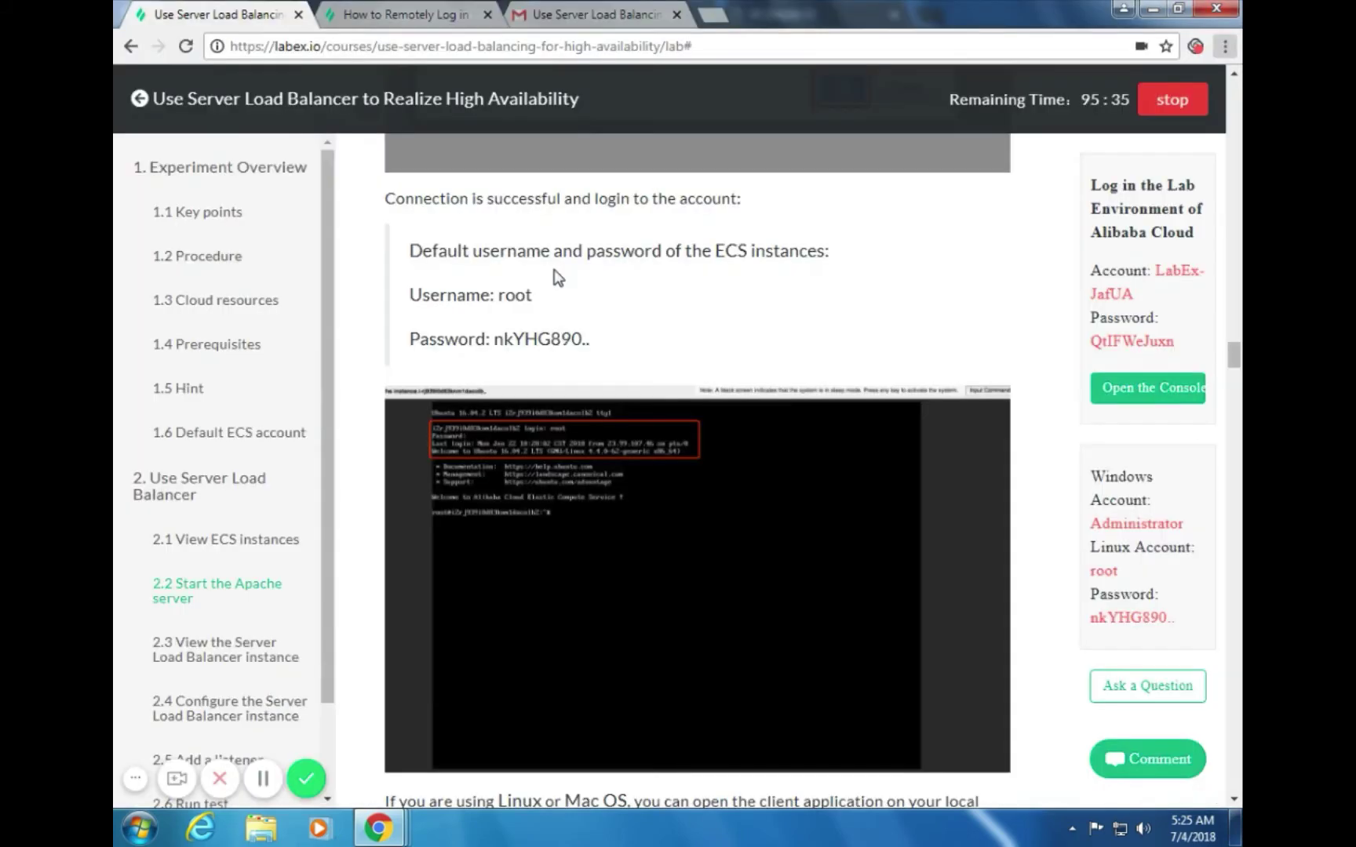
key("alt+Tab")
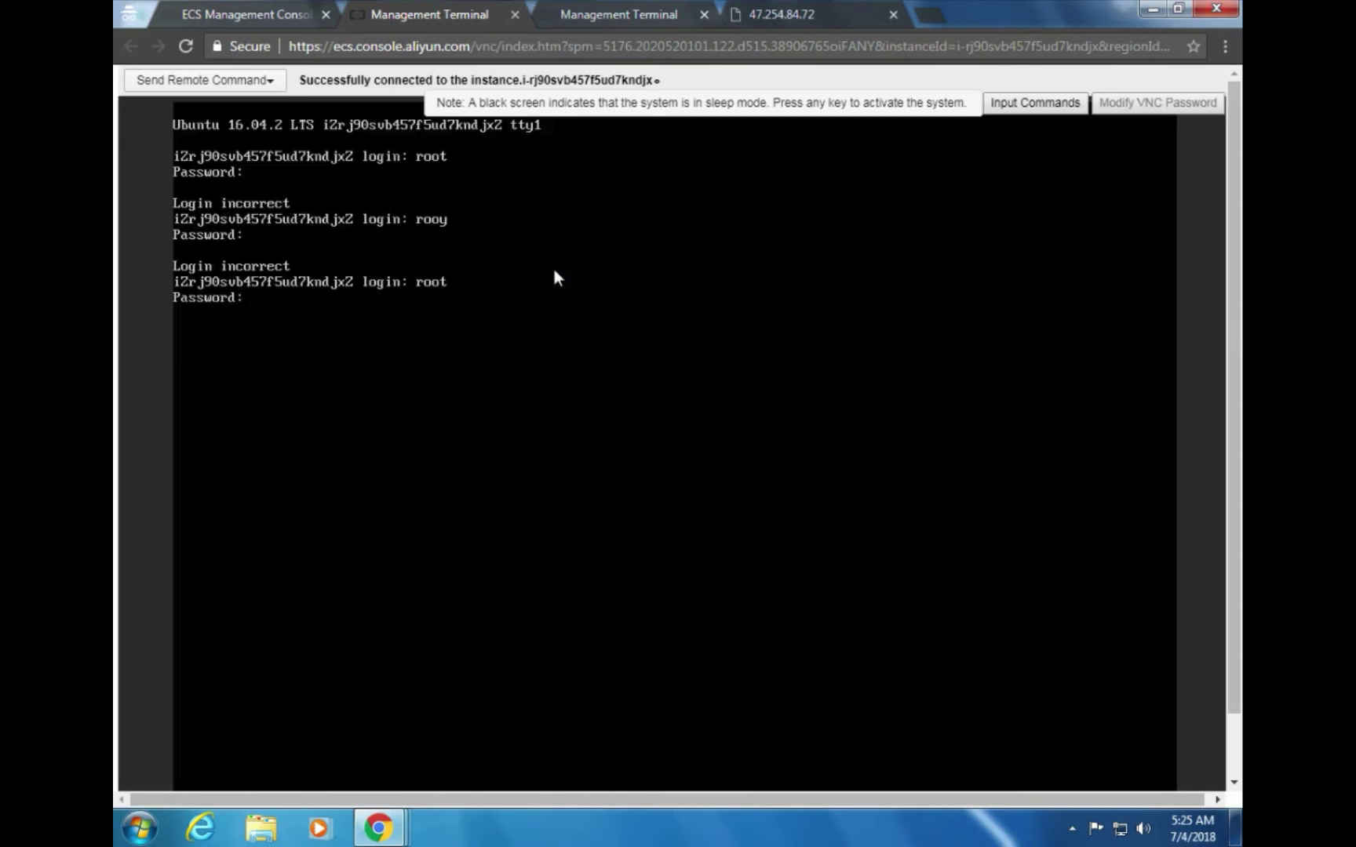
key("Return")
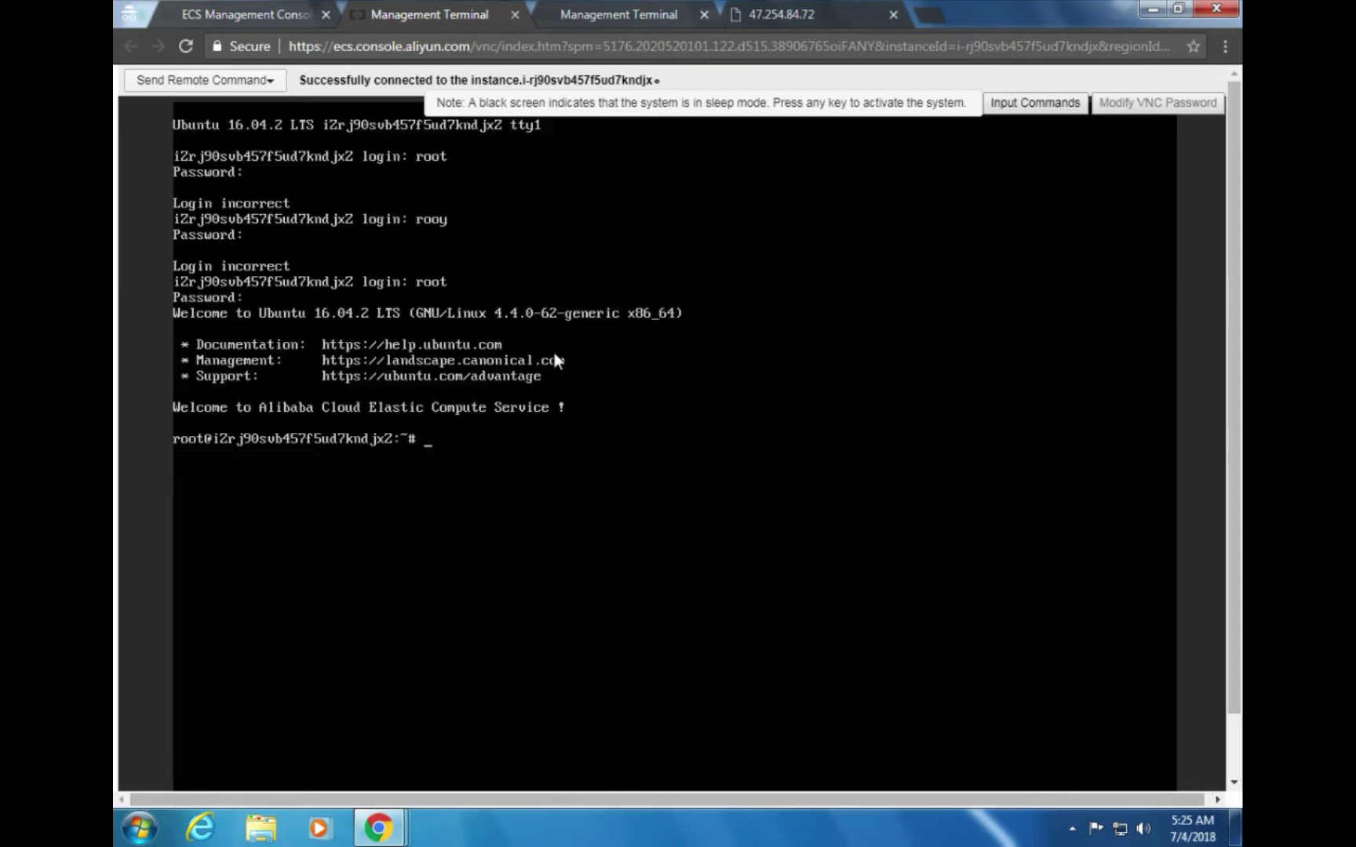
key("alt+Tab")
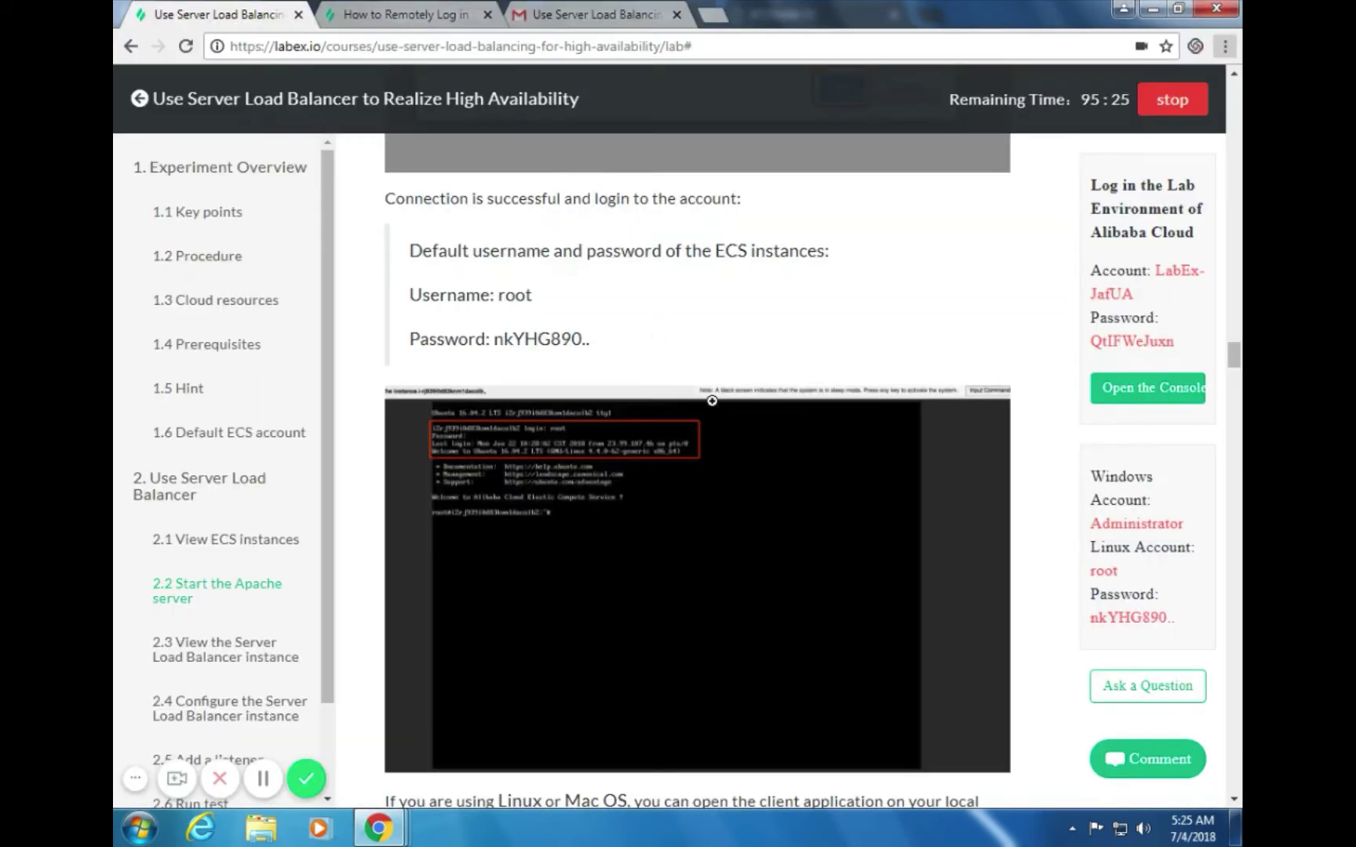
Scroll past the SSH login notes to the 'apt-get update' and 'apt-get install apache2 -y' commands
scroll(715, 412, "down", 4)
scroll(730, 487, "down", 1)
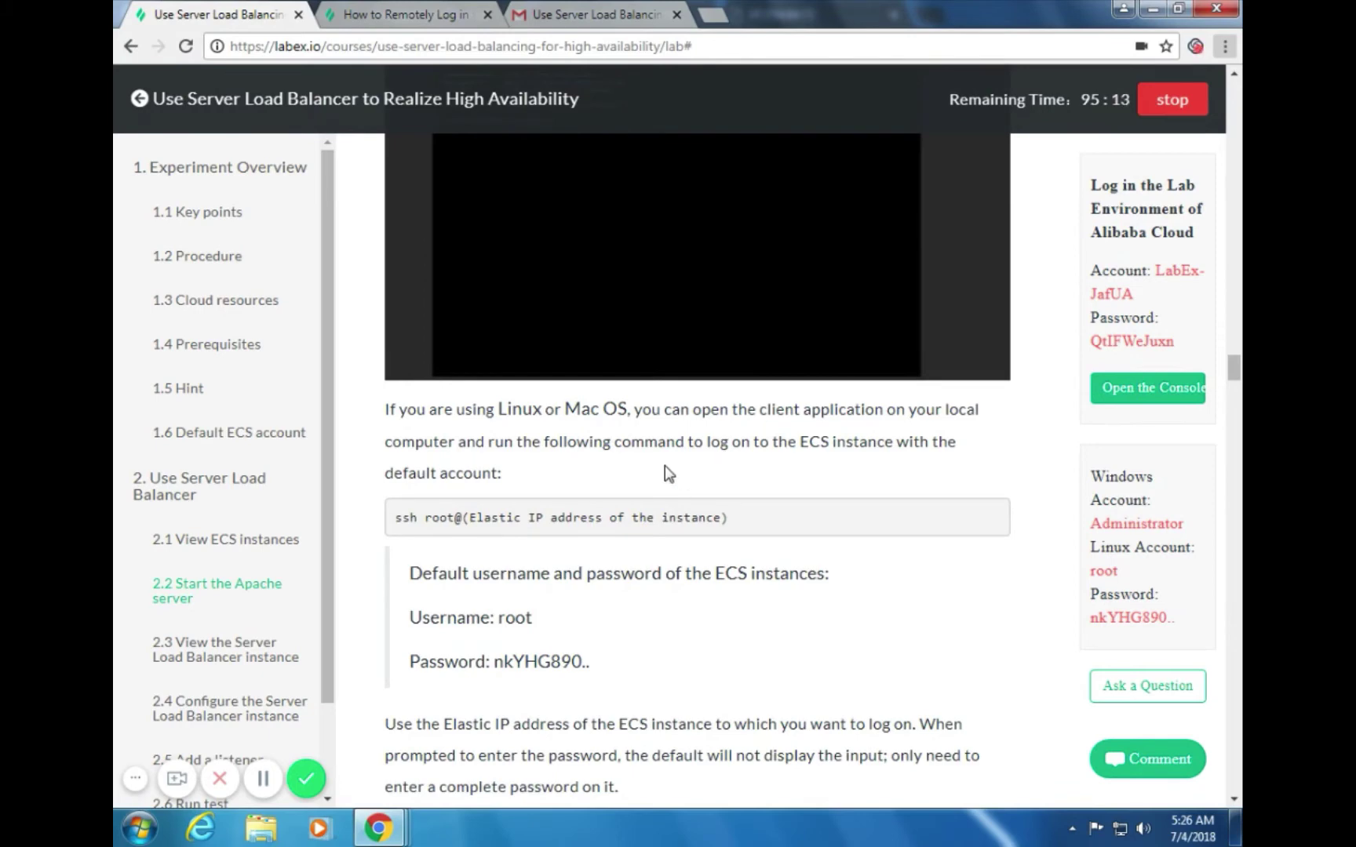
scroll(680, 491, "down", 1)
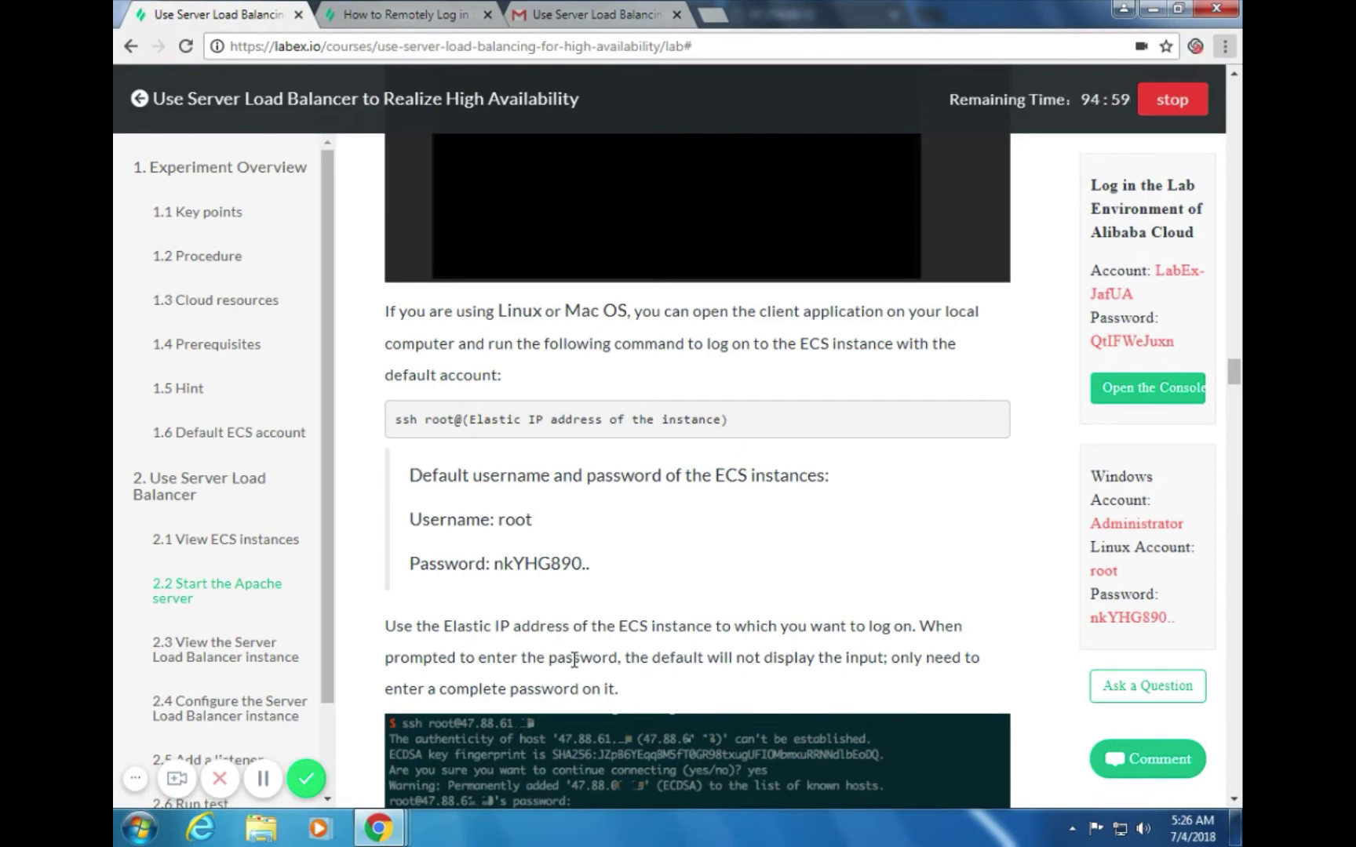
scroll(678, 609, "down", 2)
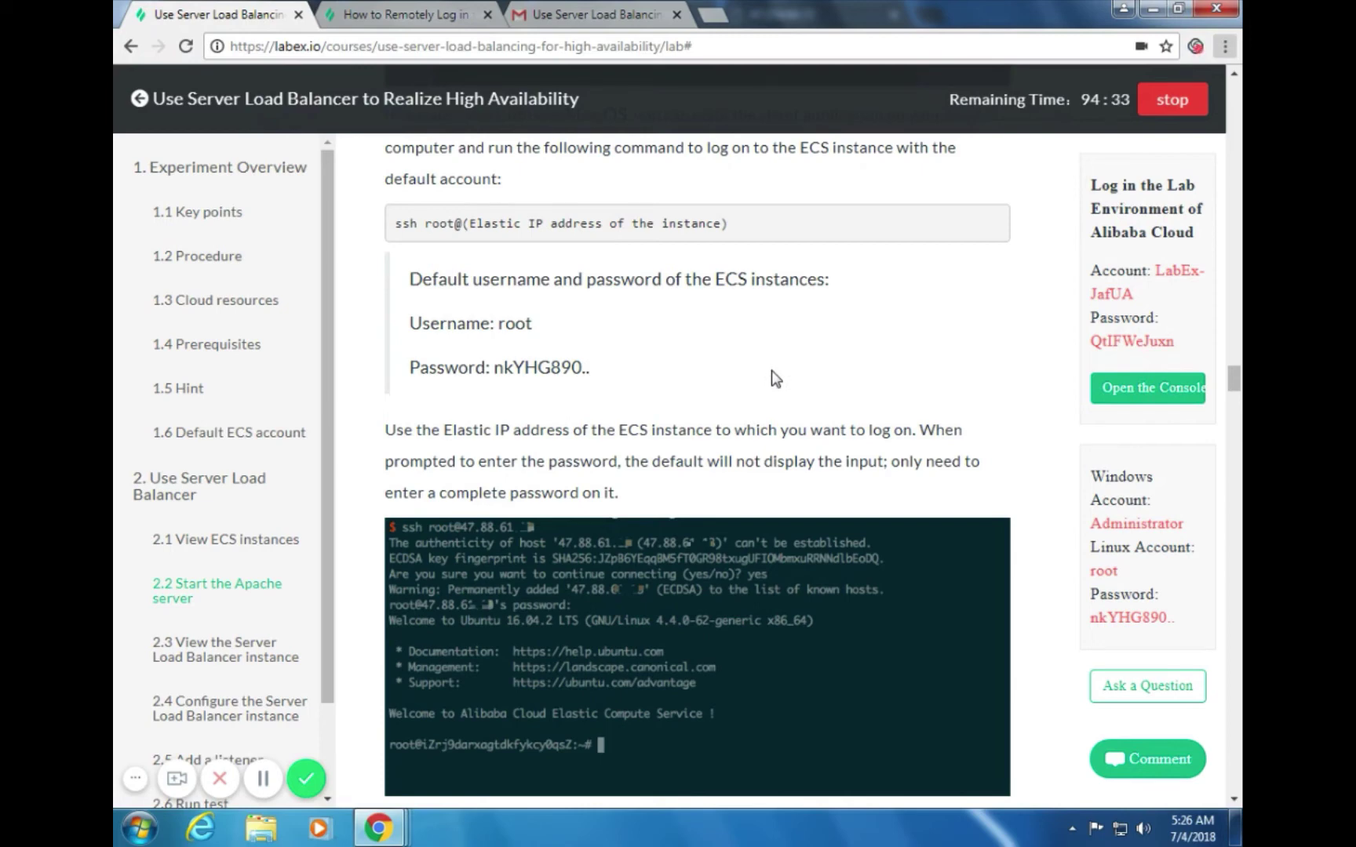
scroll(772, 371, "down", 5)
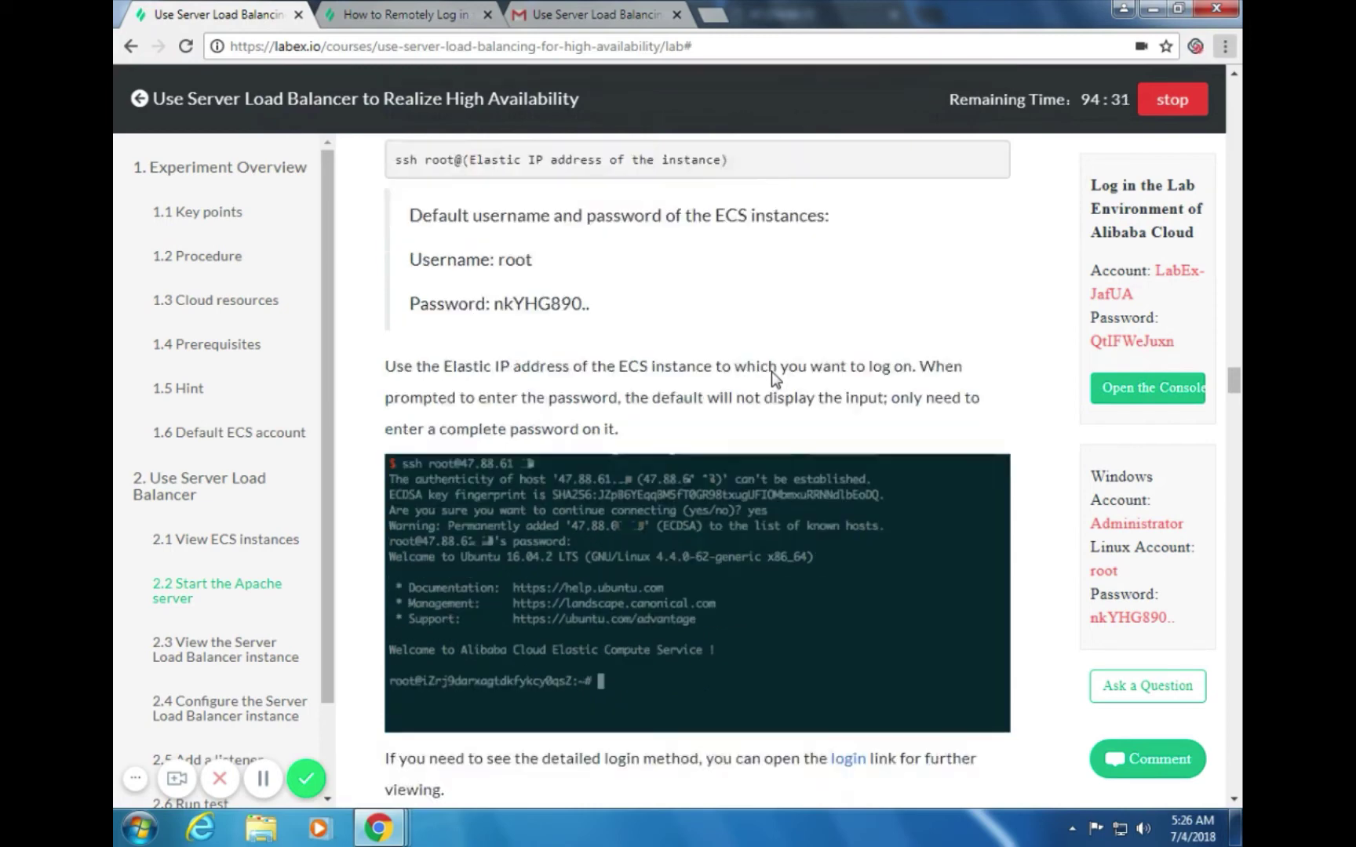
scroll(777, 375, "down", 1)
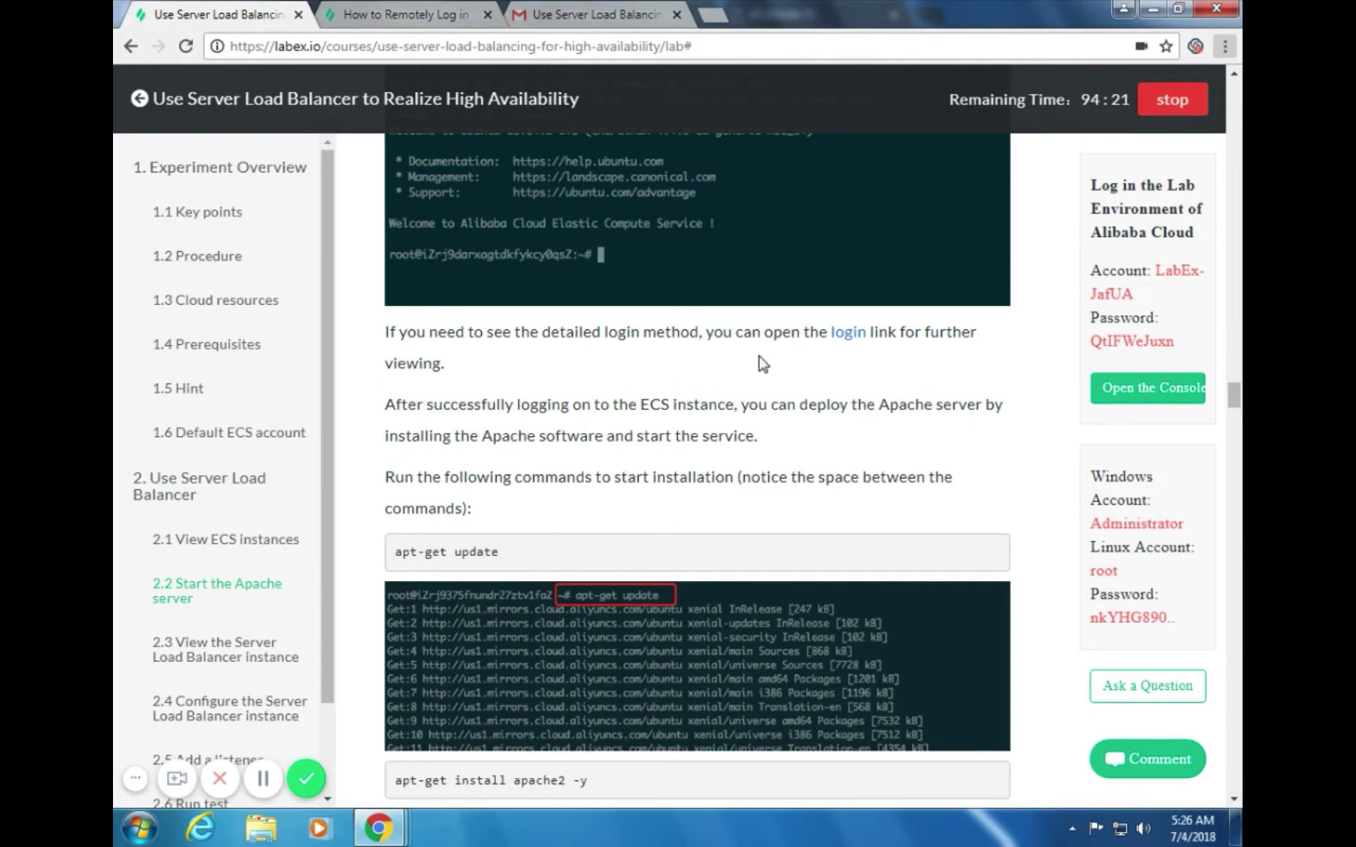
Read the remote login help page's Windows, Mac/Linux and VNC sections, then return to the lab guide
left_click(847, 333)
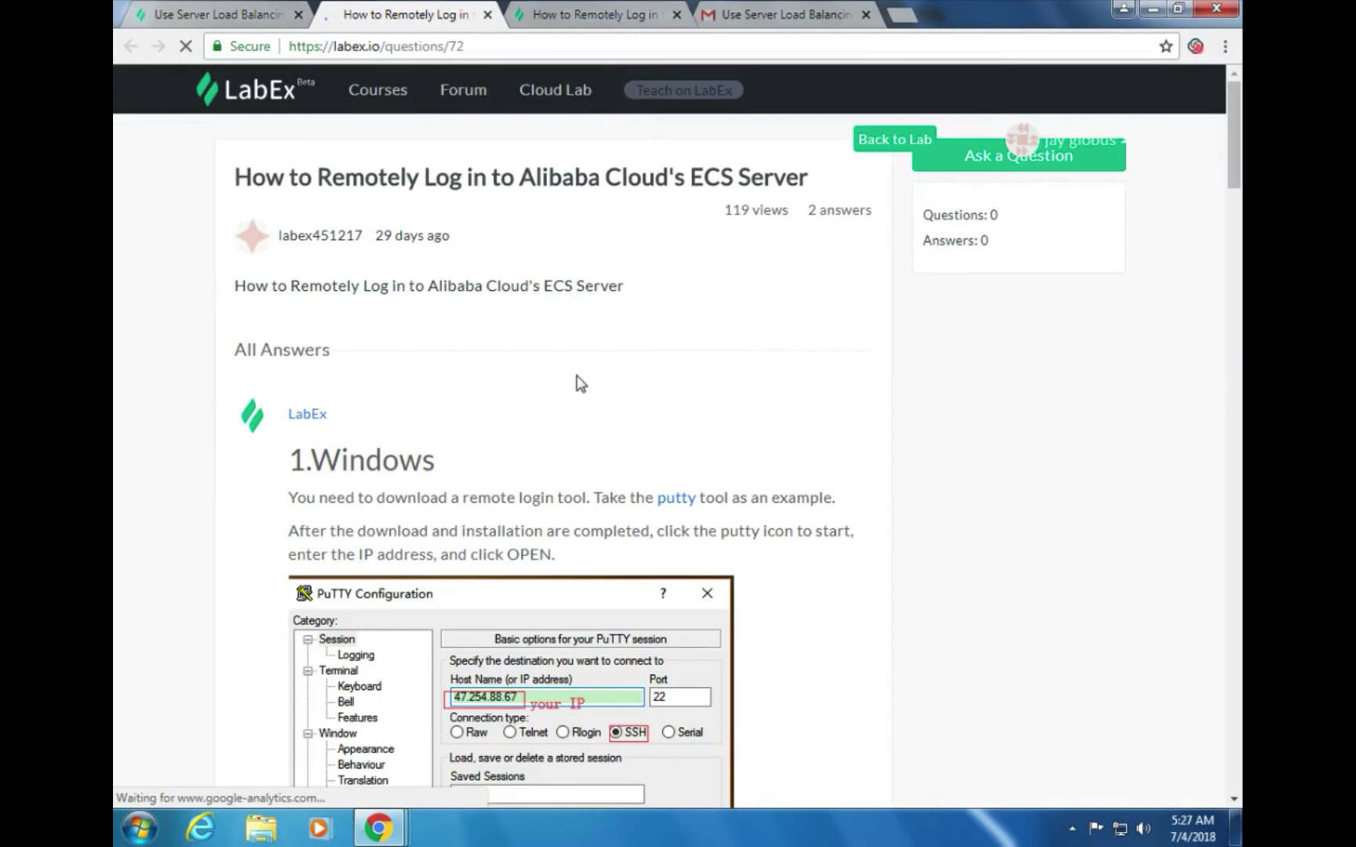
scroll(1235, 176, "down", 10)
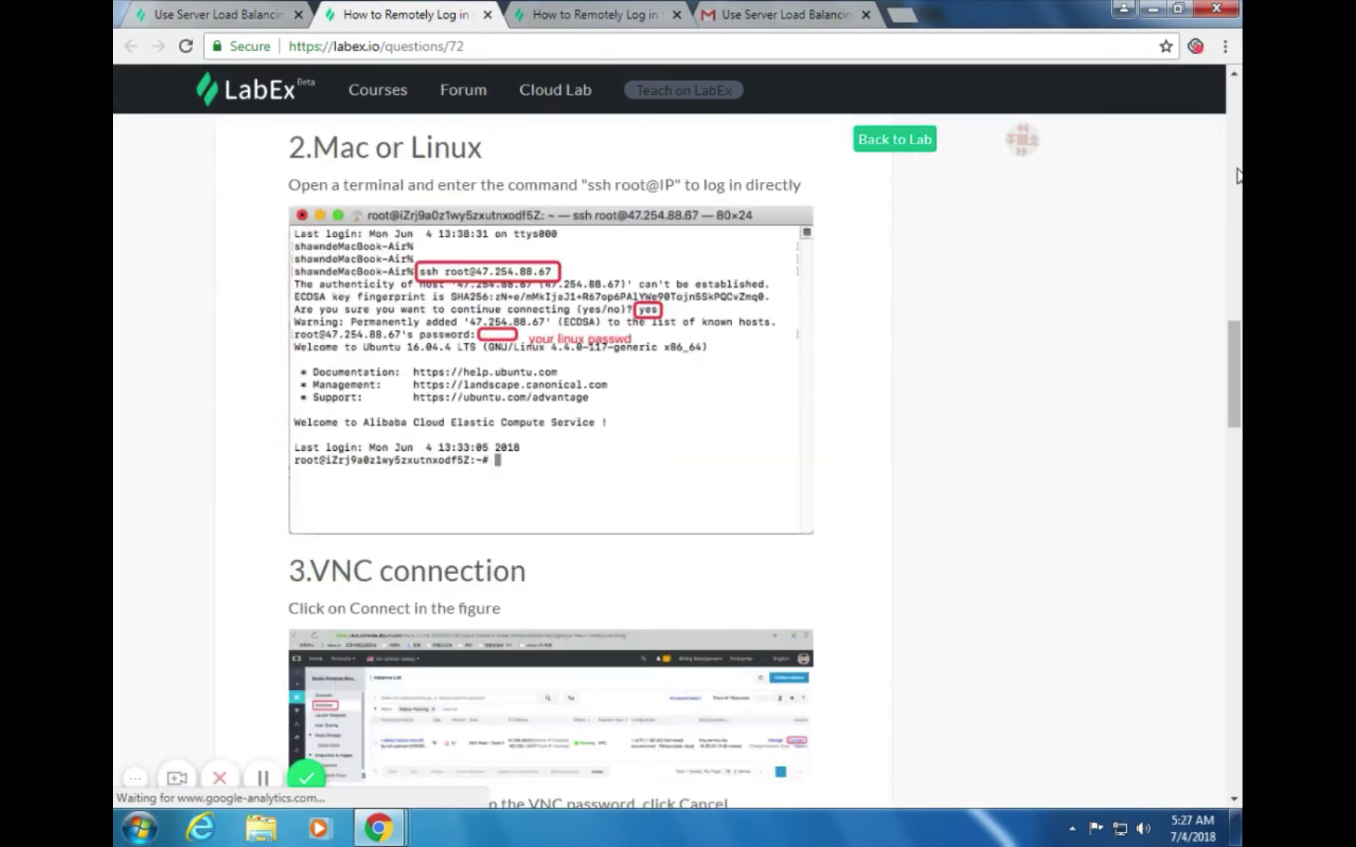
scroll(886, 384, "up", 8)
scroll(778, 392, "down", 4)
scroll(778, 393, "up", 15)
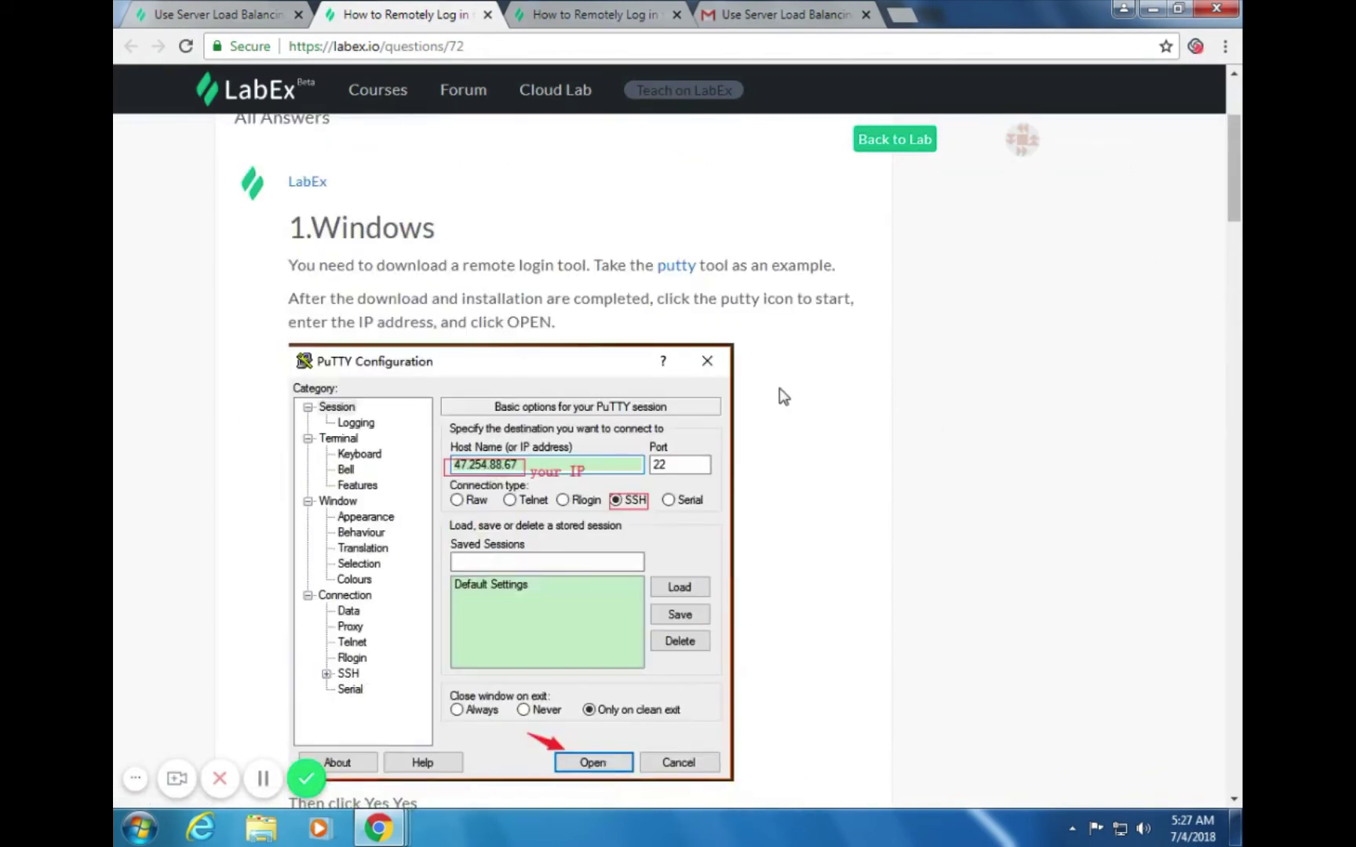
scroll(783, 396, "up", 3)
scroll(783, 396, "down", 11)
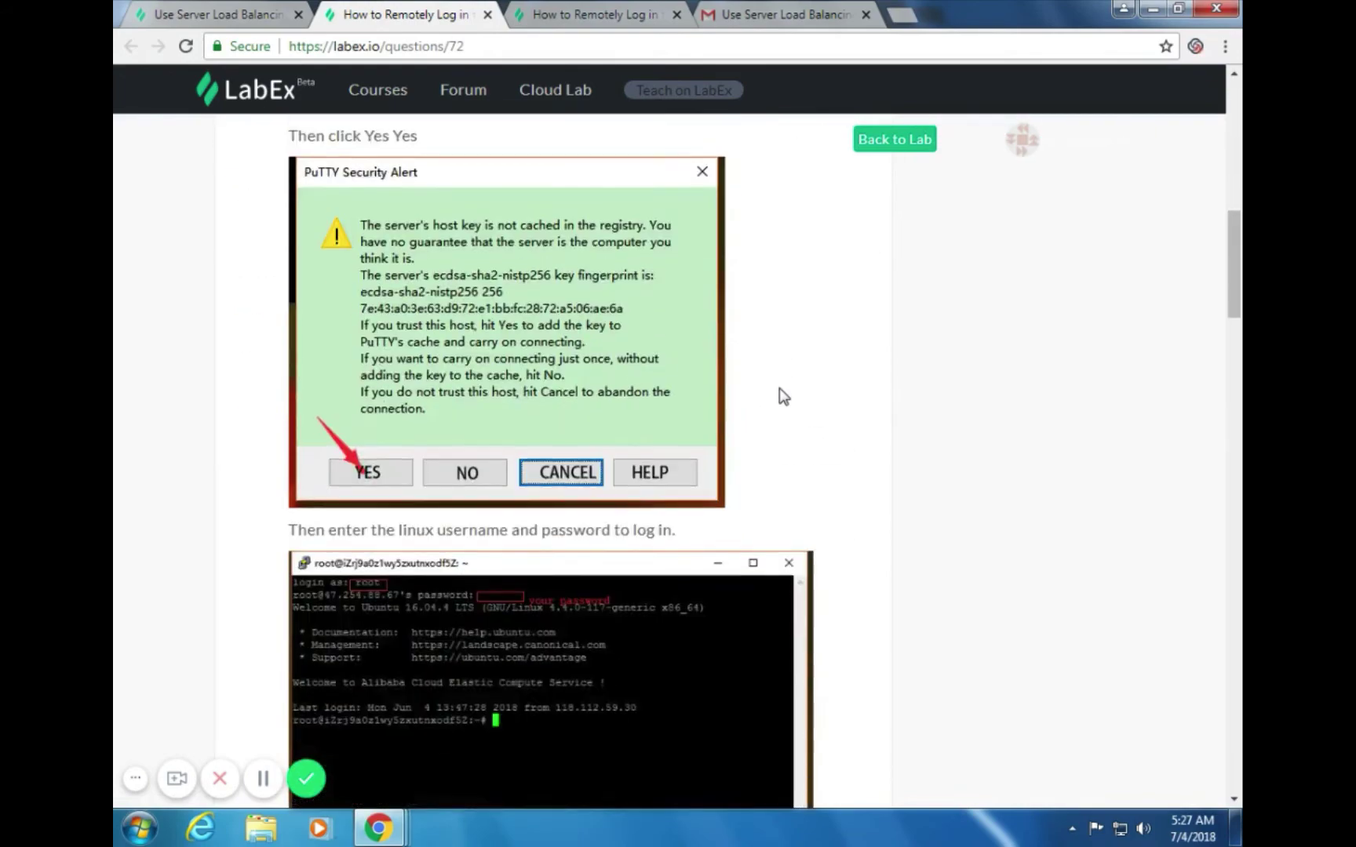
scroll(783, 397, "down", 7)
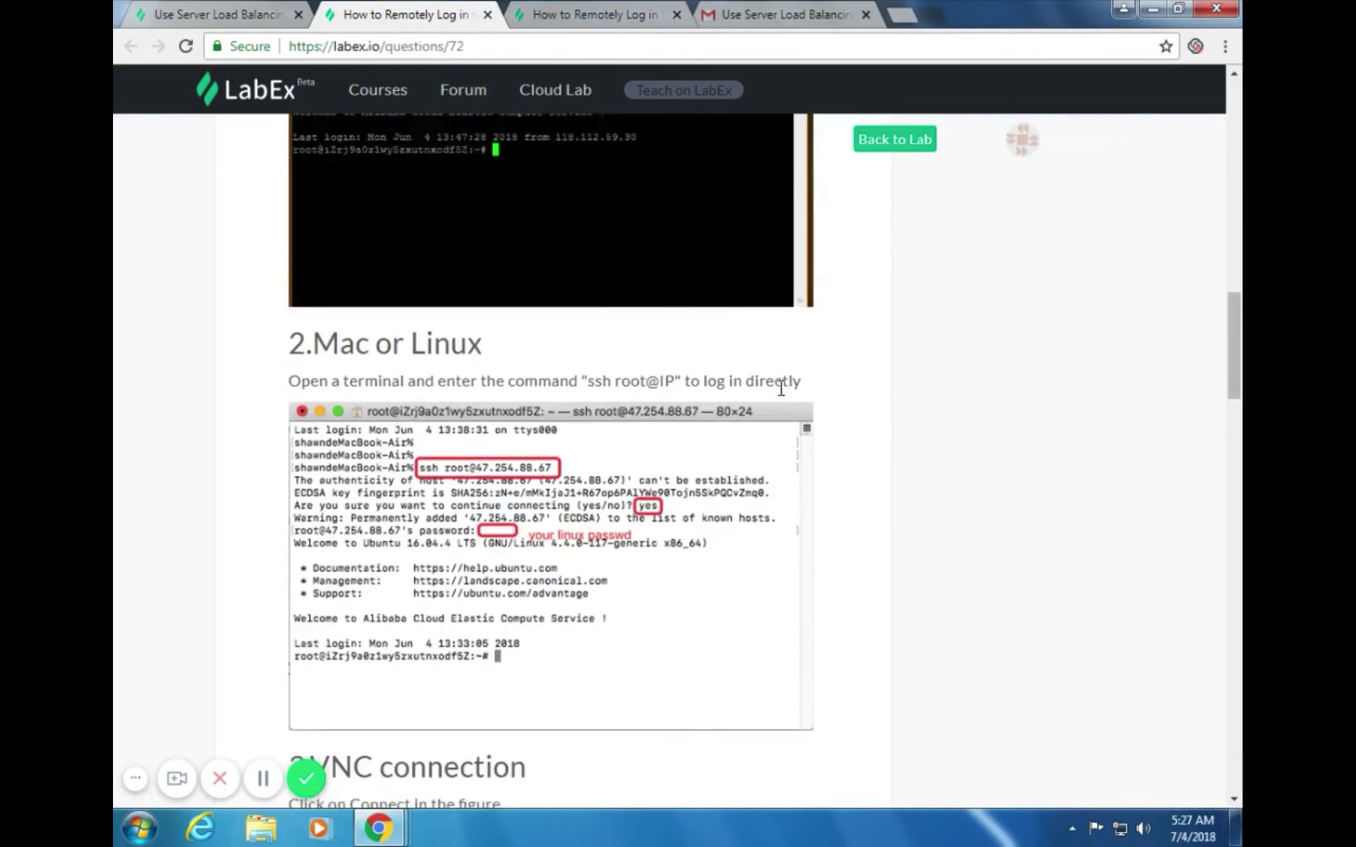
scroll(781, 389, "up", 6)
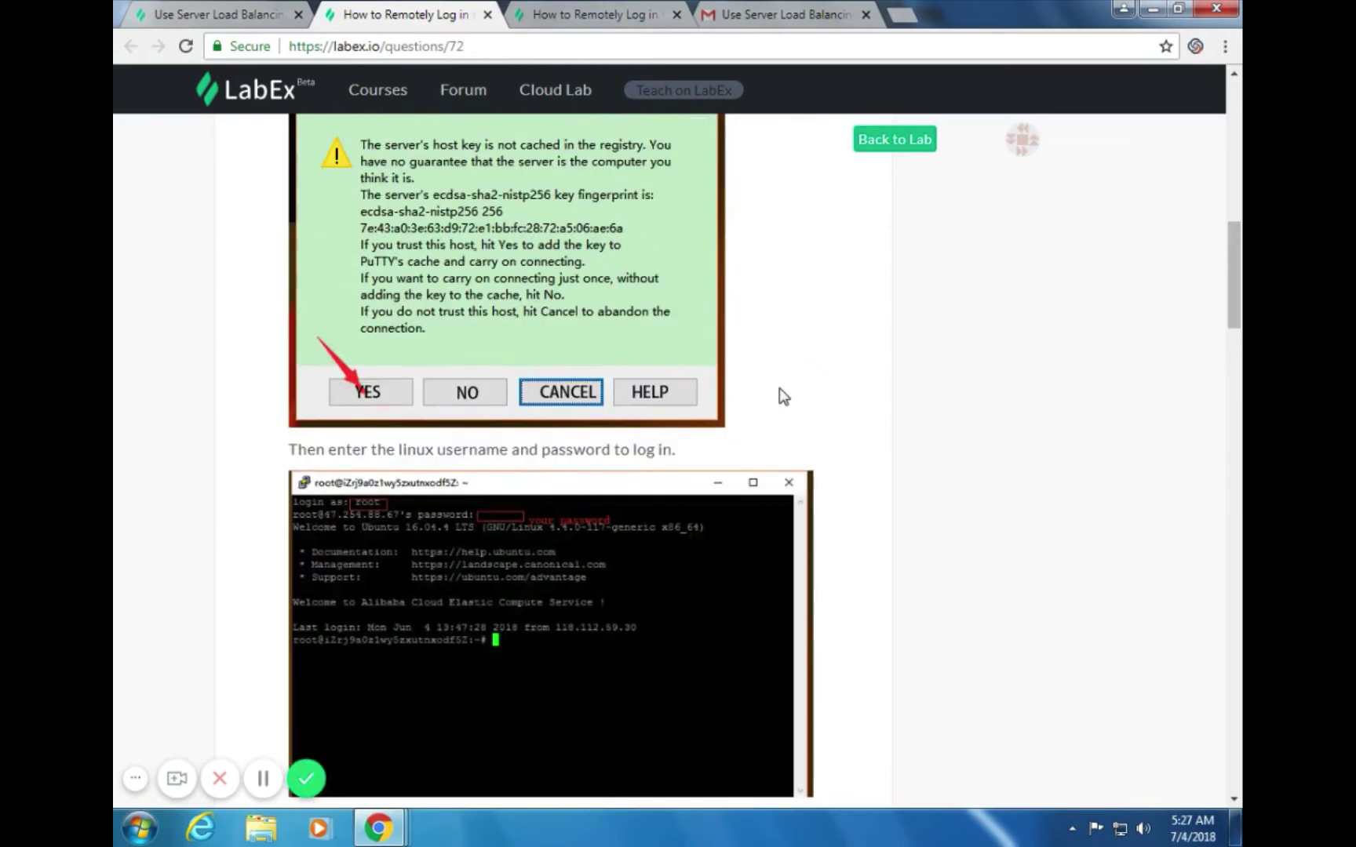
scroll(780, 393, "up", 2)
scroll(783, 392, "down", 3)
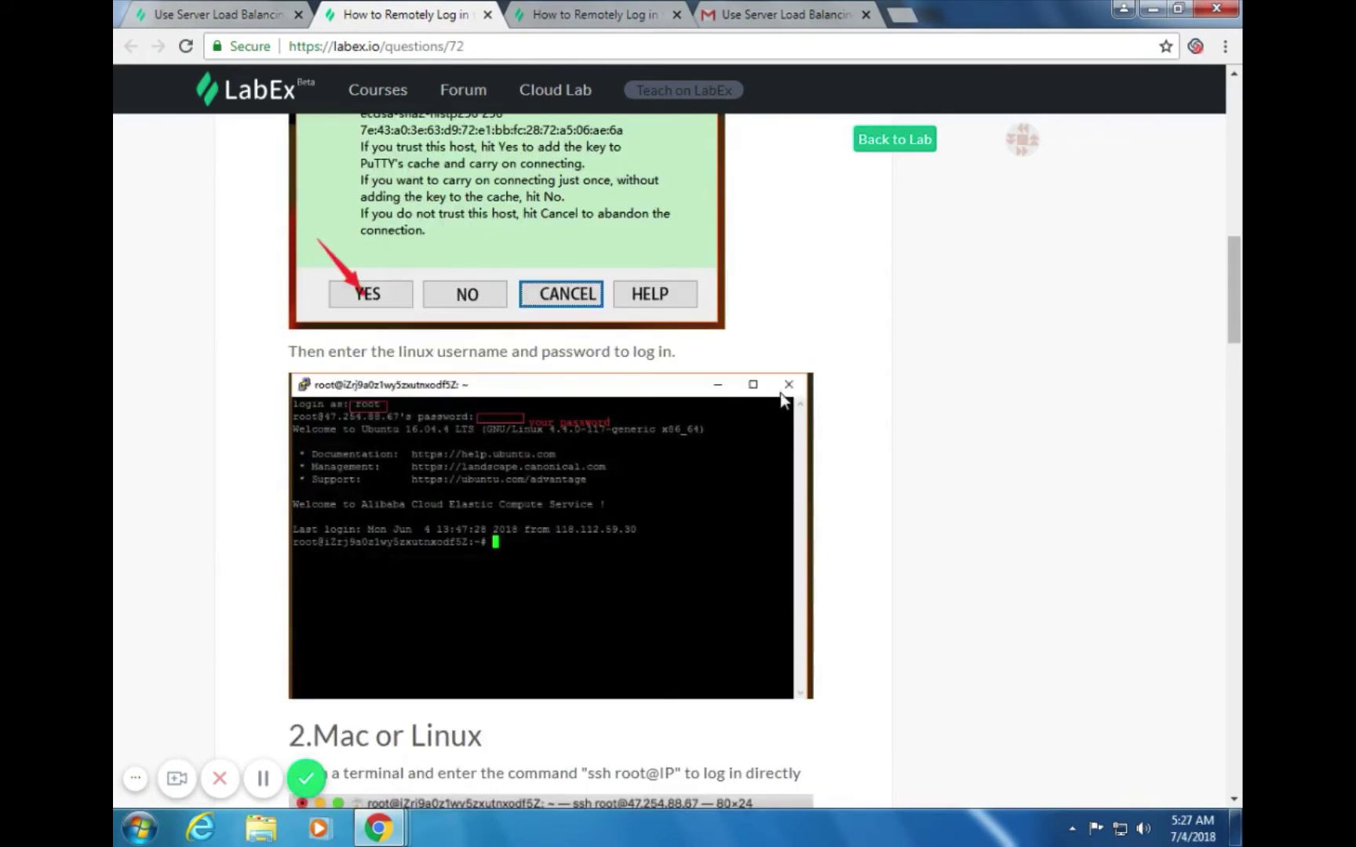
scroll(653, 428, "down", 8)
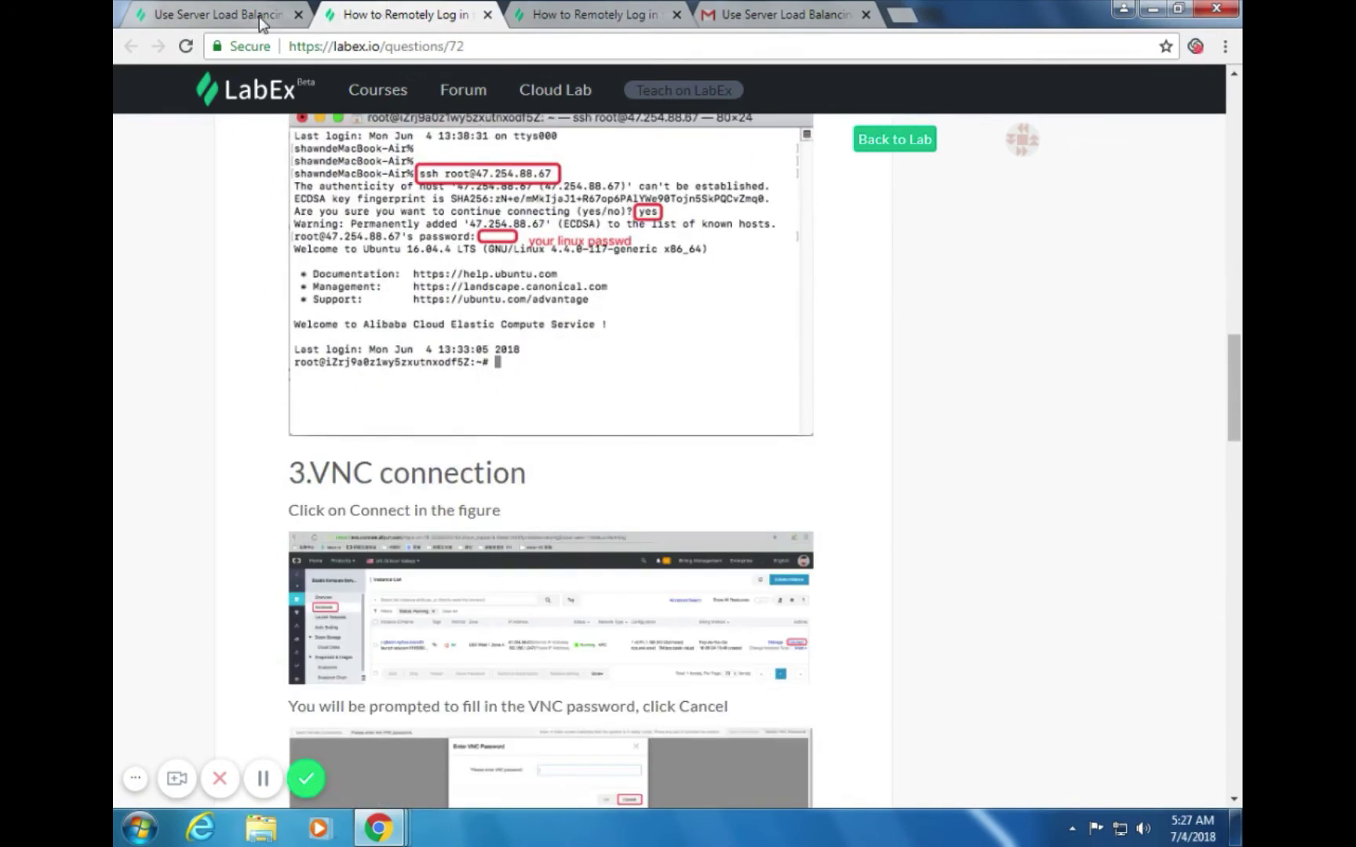
left_click(258, 17)
scroll(748, 416, "down", 3)
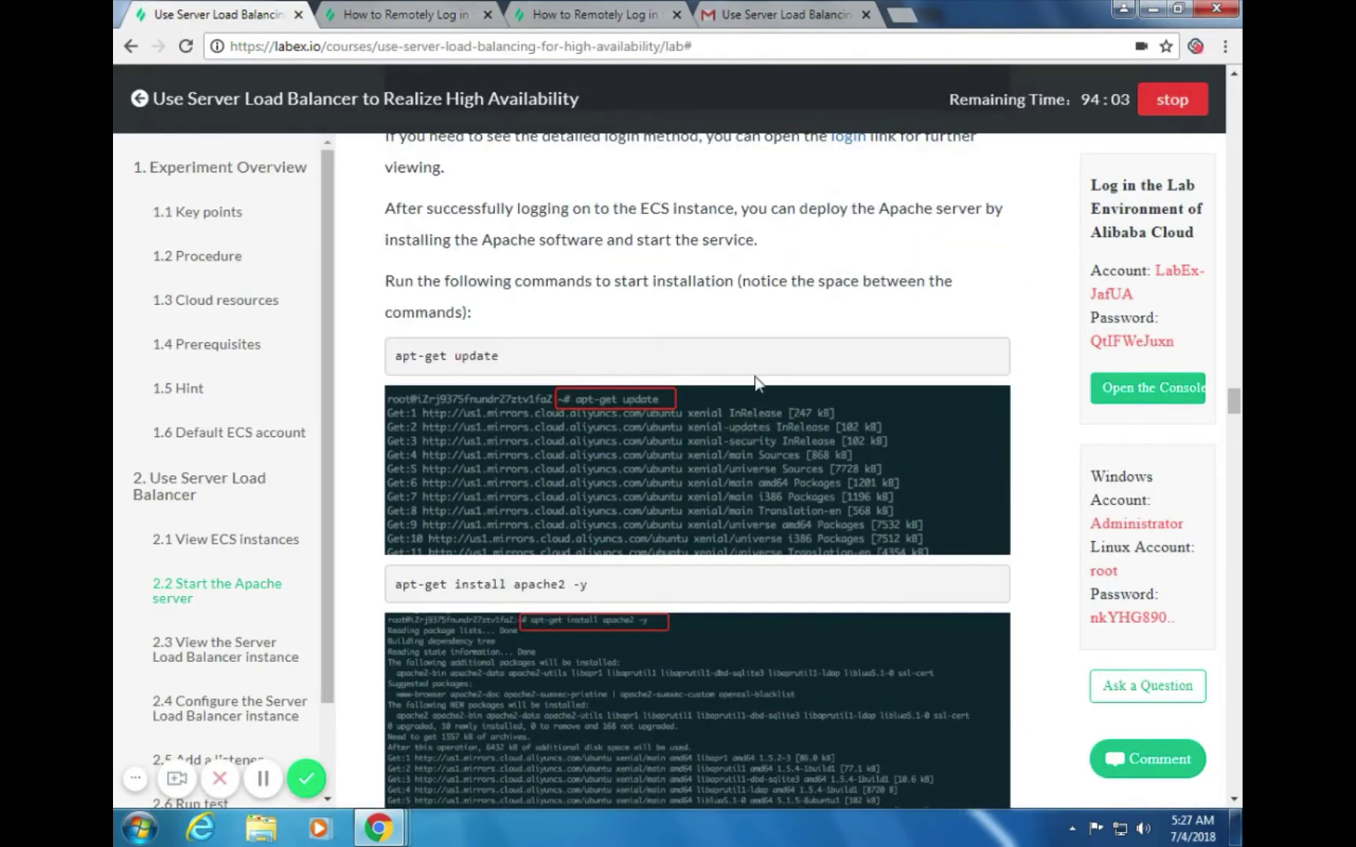
Highlight the 'apt-get update' command in the LabEx guide's code box
scroll(757, 369, "up", 1)
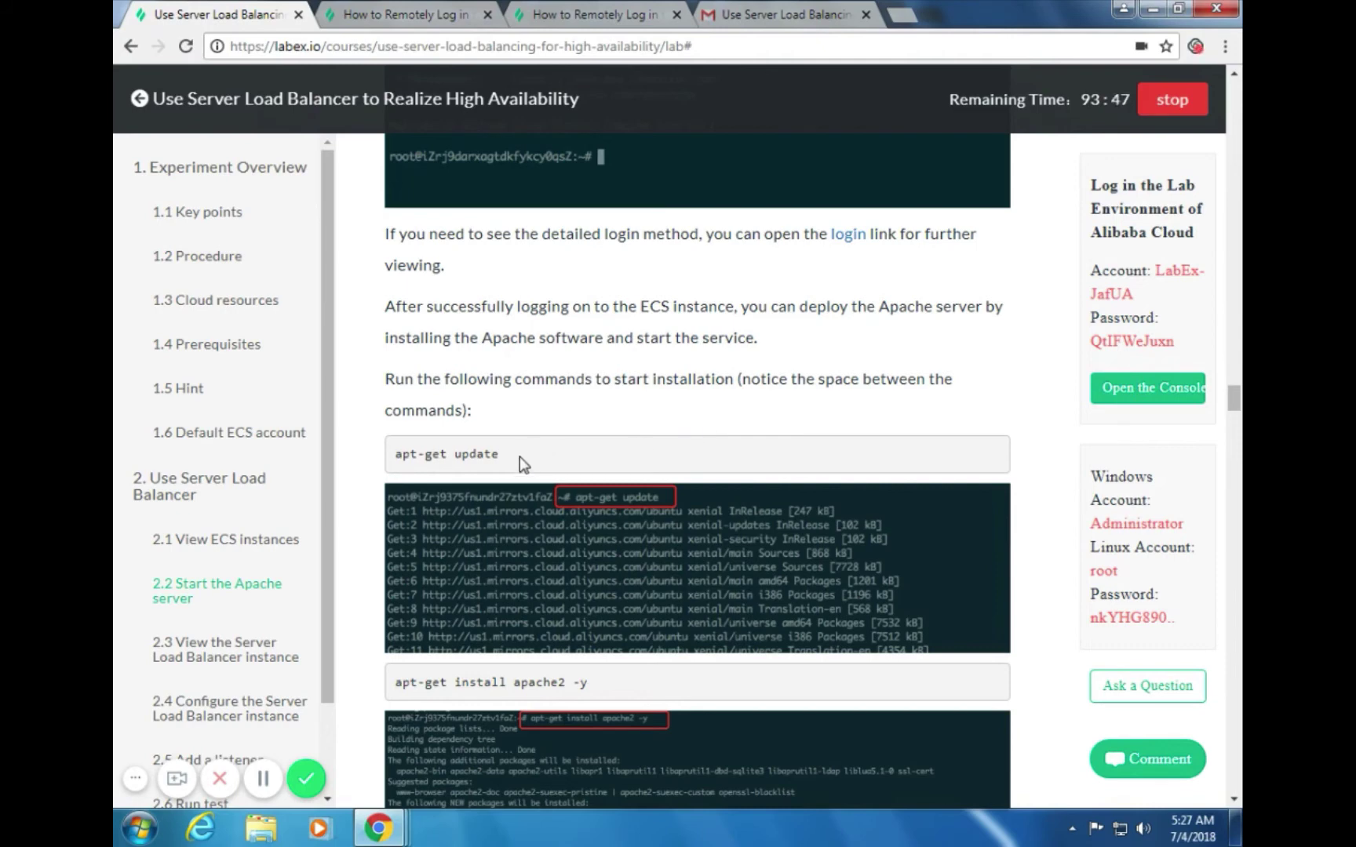
left_click_drag(511, 457, 390, 455)
key("ctrl+c")
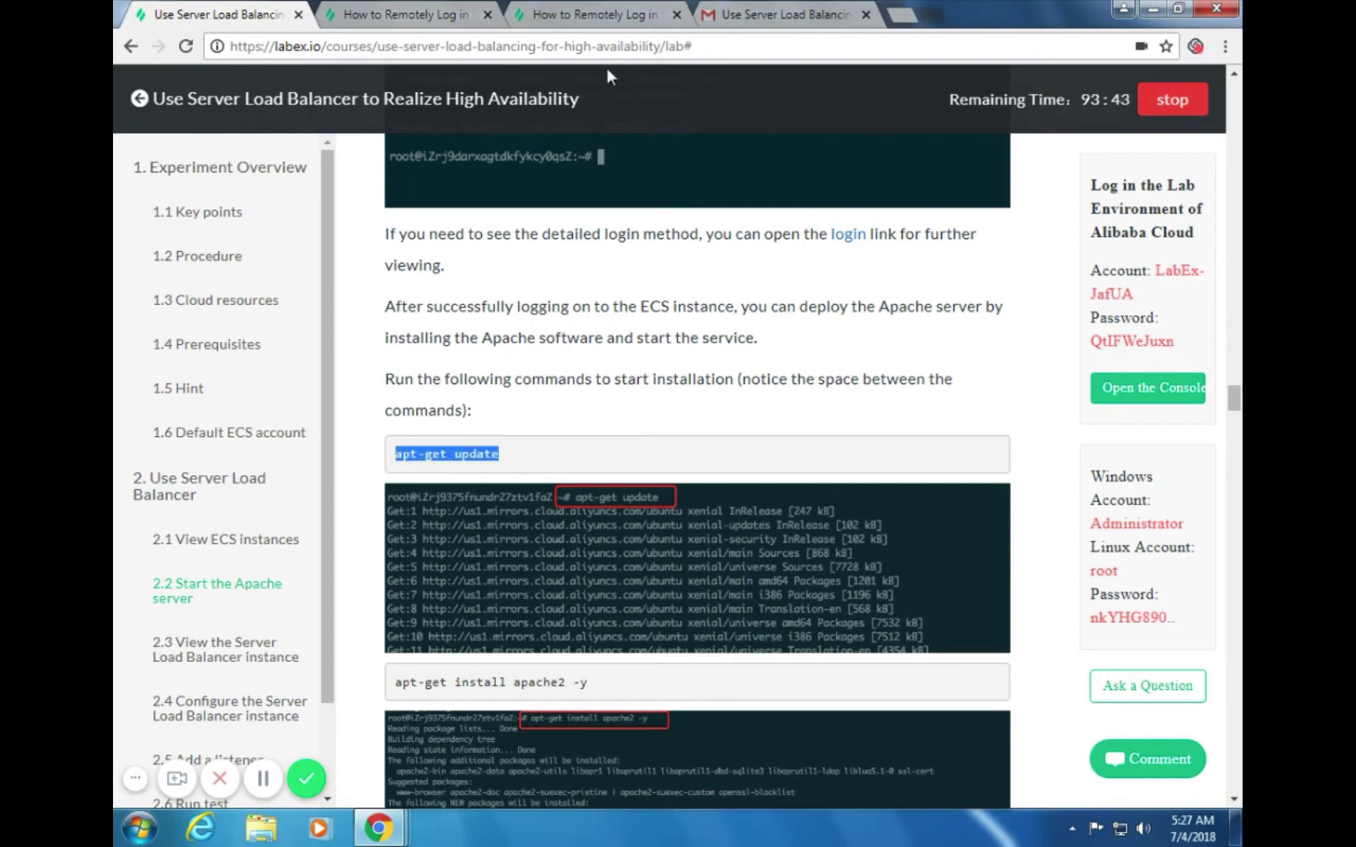
Paste and run apt-get update in the second instance's VNC terminal, fetching 37.5 MB
key("alt+Tab")
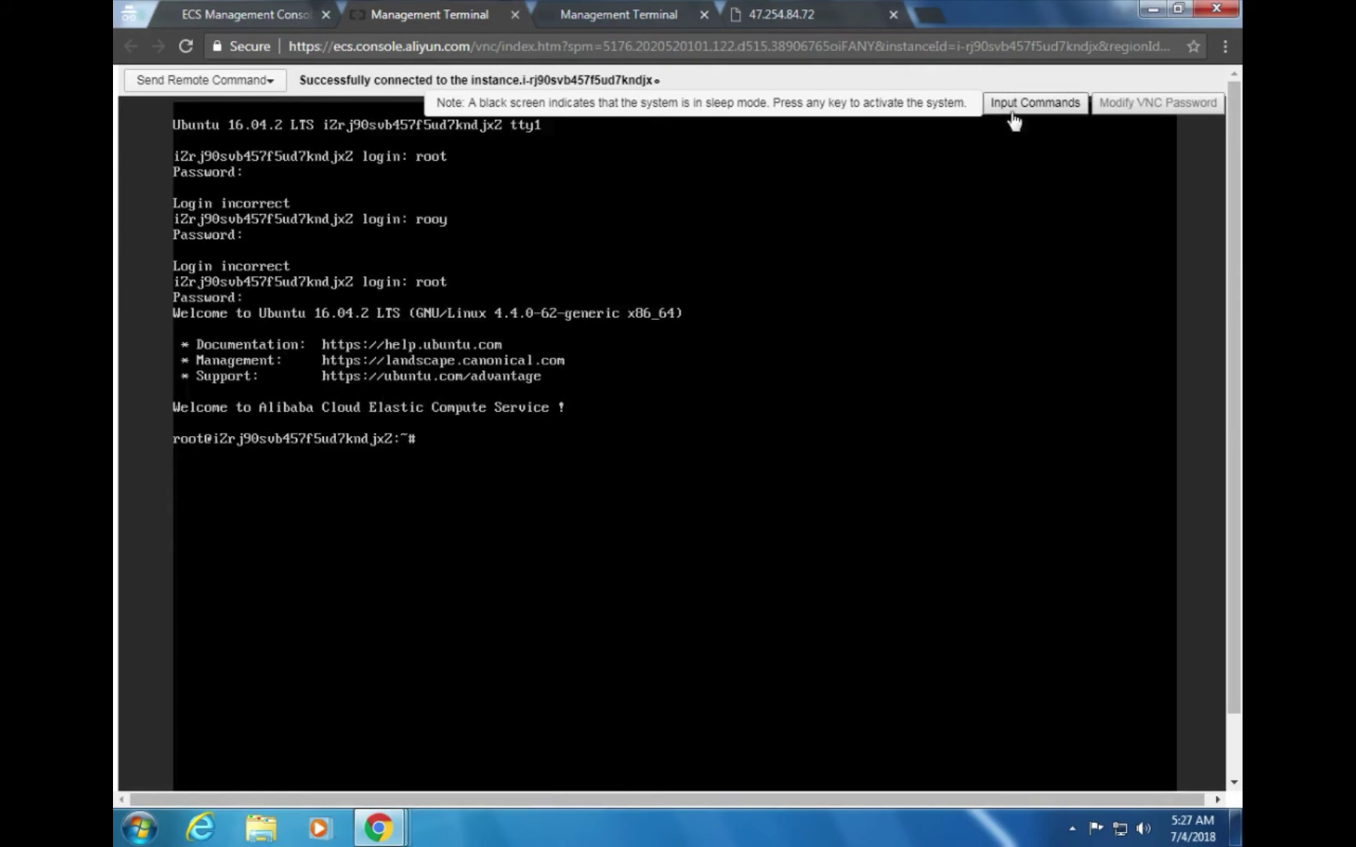
left_click(1018, 104)
left_click(705, 279)
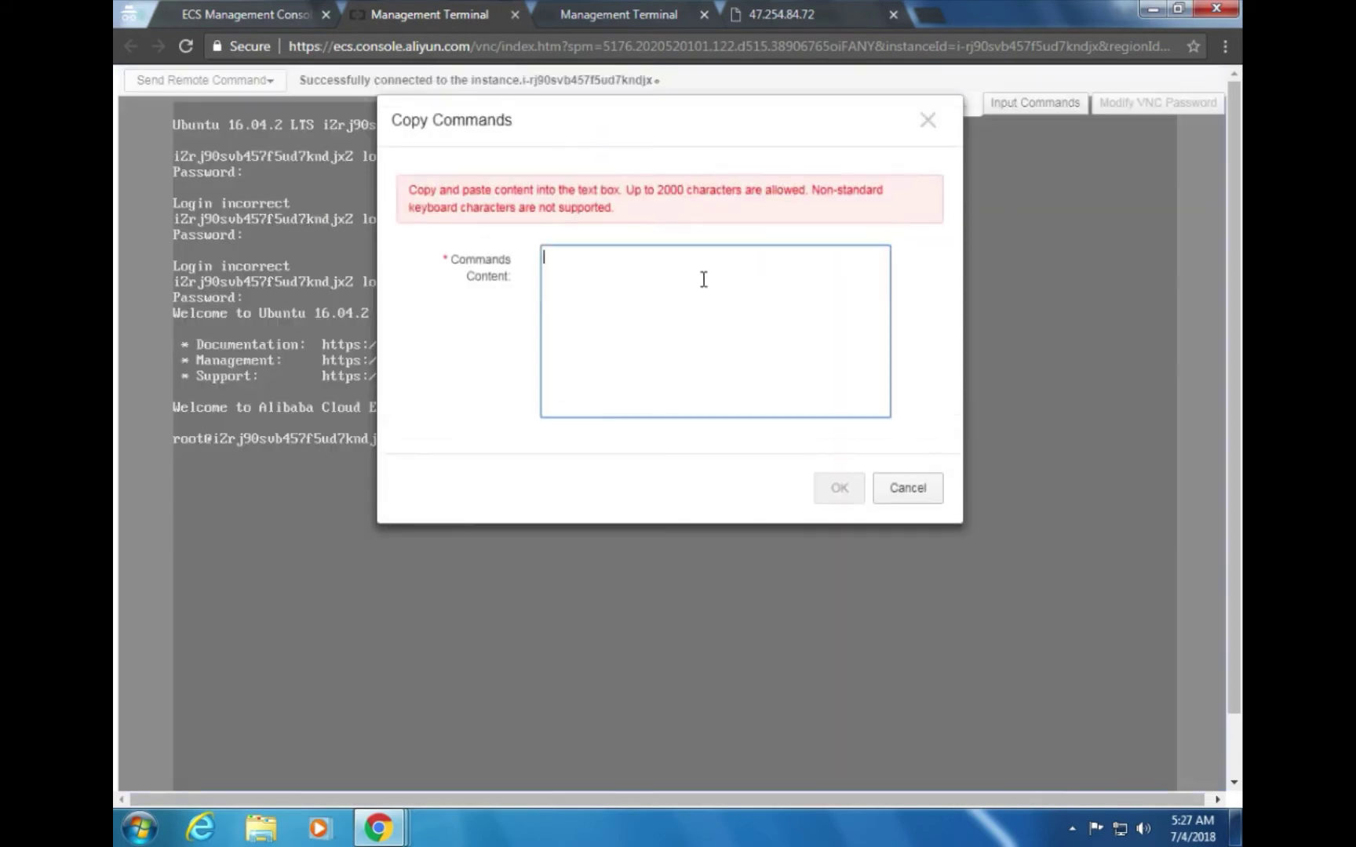
key("ctrl+v")
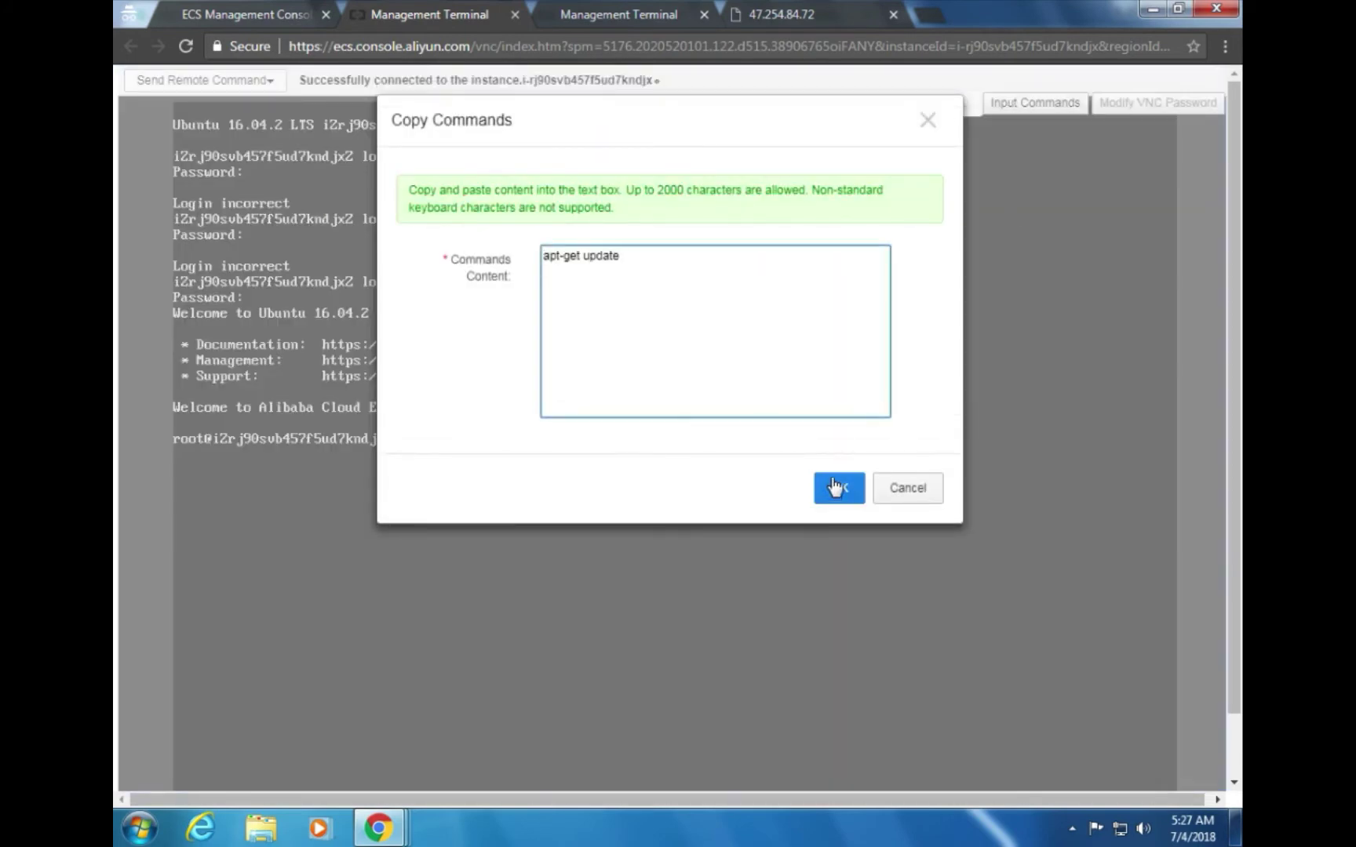
left_click(837, 488)
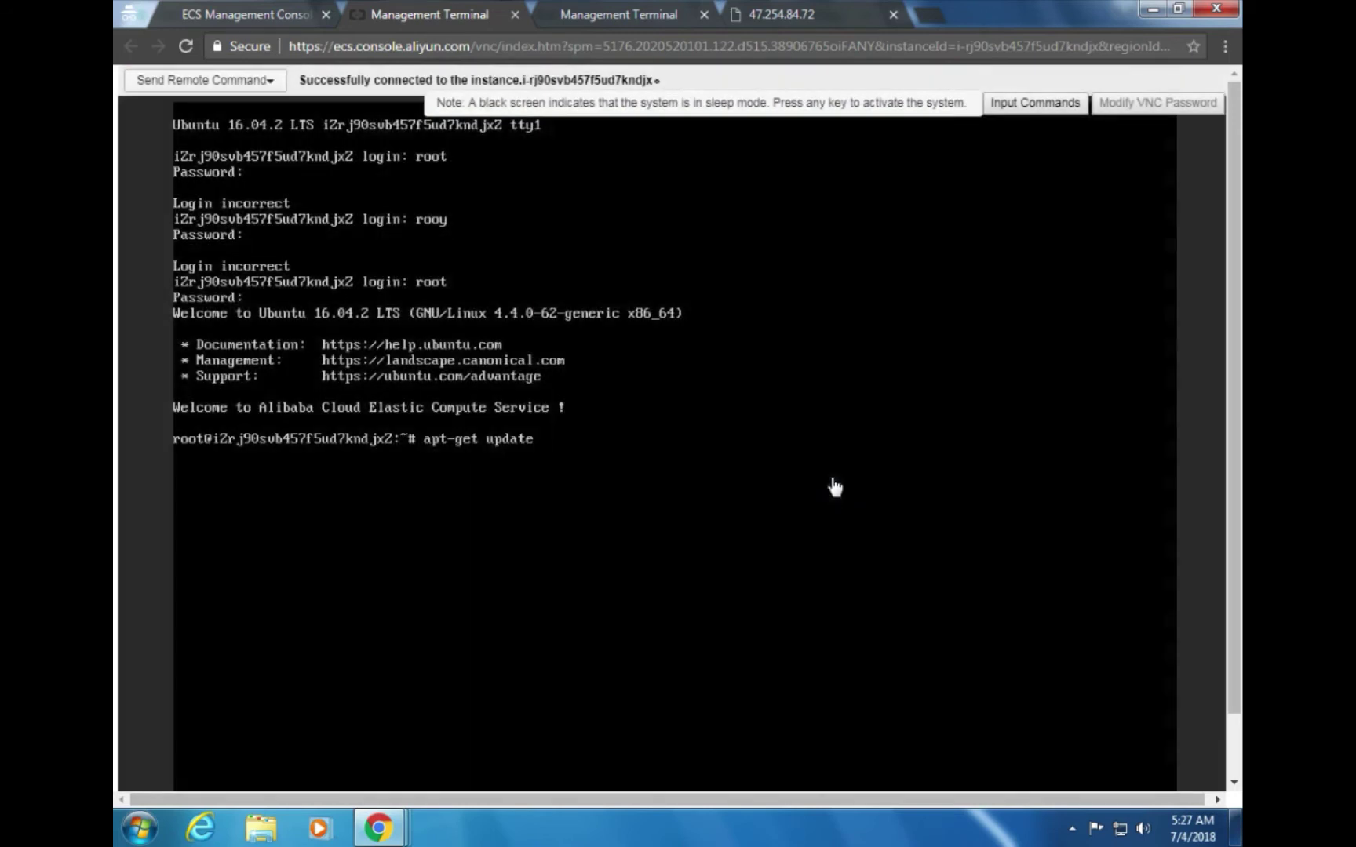
key("Return")
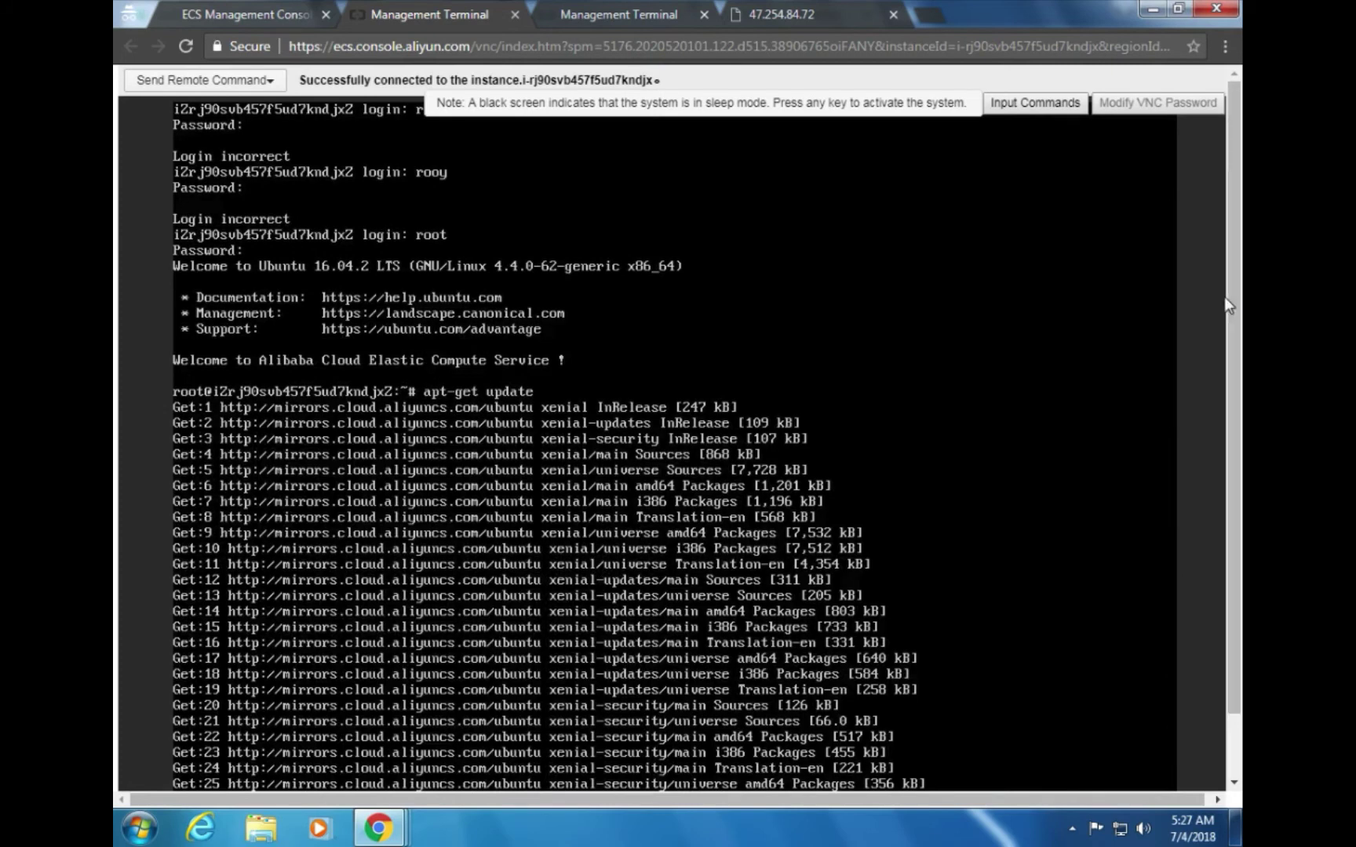
left_click_drag(1228, 296, 1241, 386)
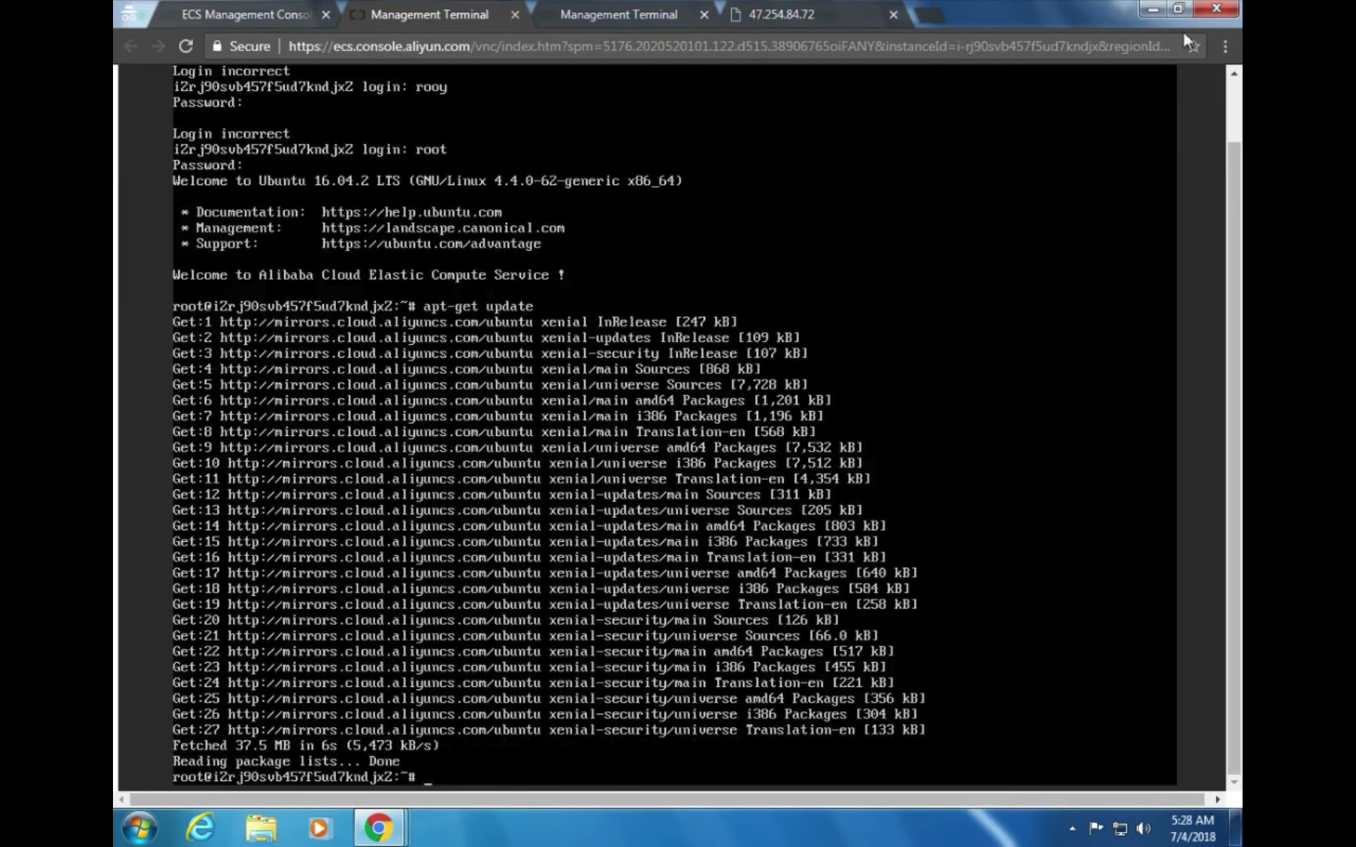
key("alt+Tab")
key("alt+Tab")
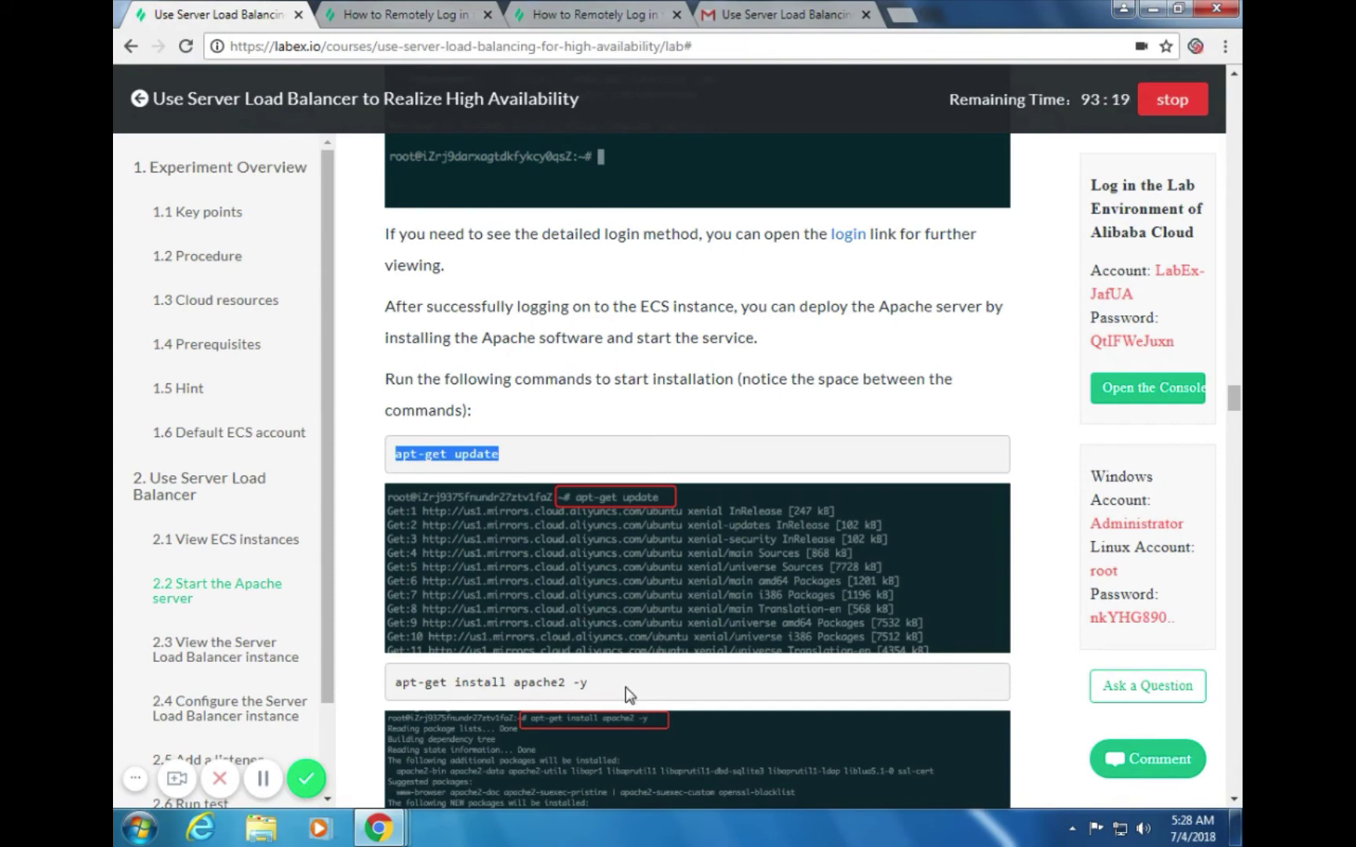
Select 'apt-get install apache2 -y' in the guide and return to the Management Terminal
left_click_drag(639, 685, 380, 700)
key("ctrl+c")
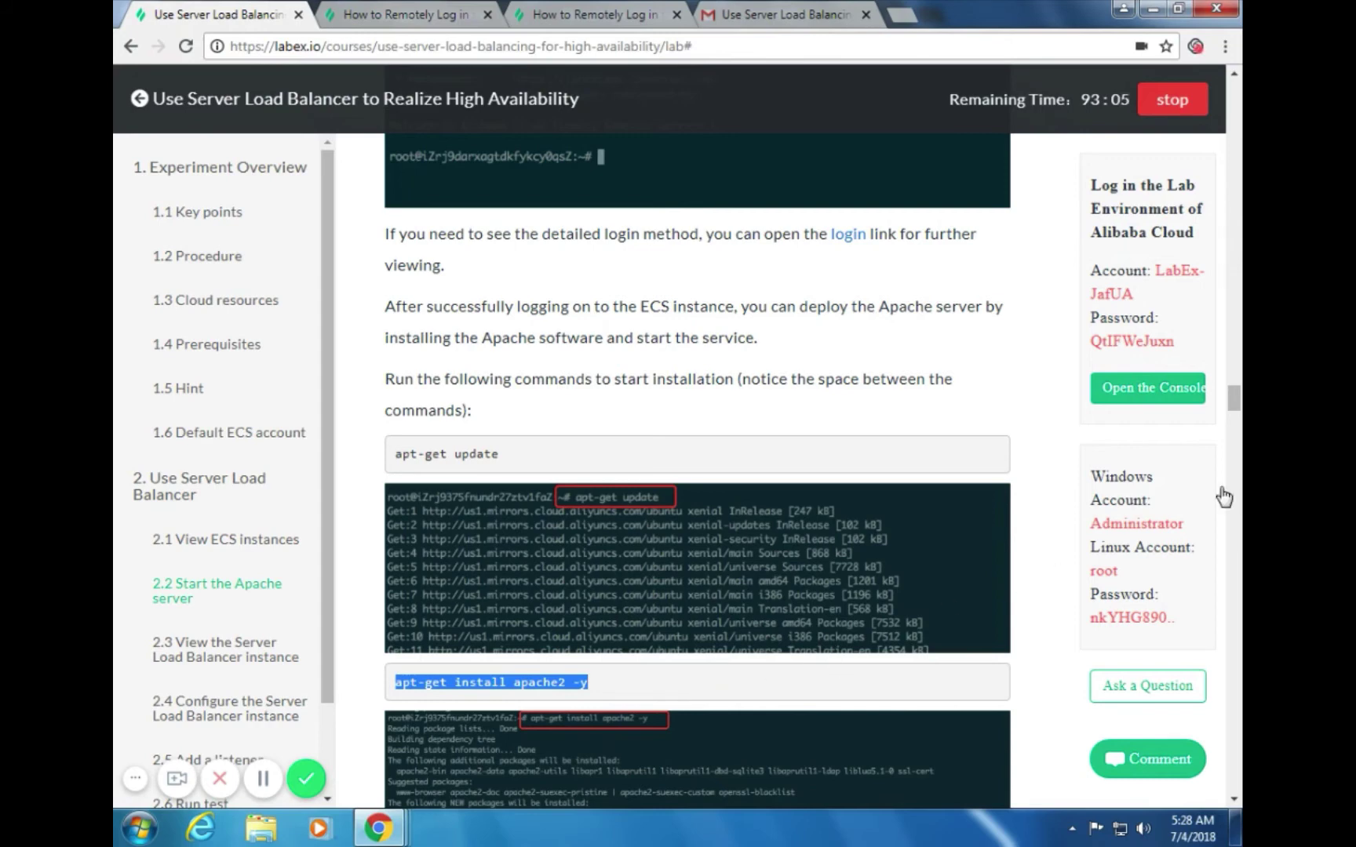
key("alt+Tab")
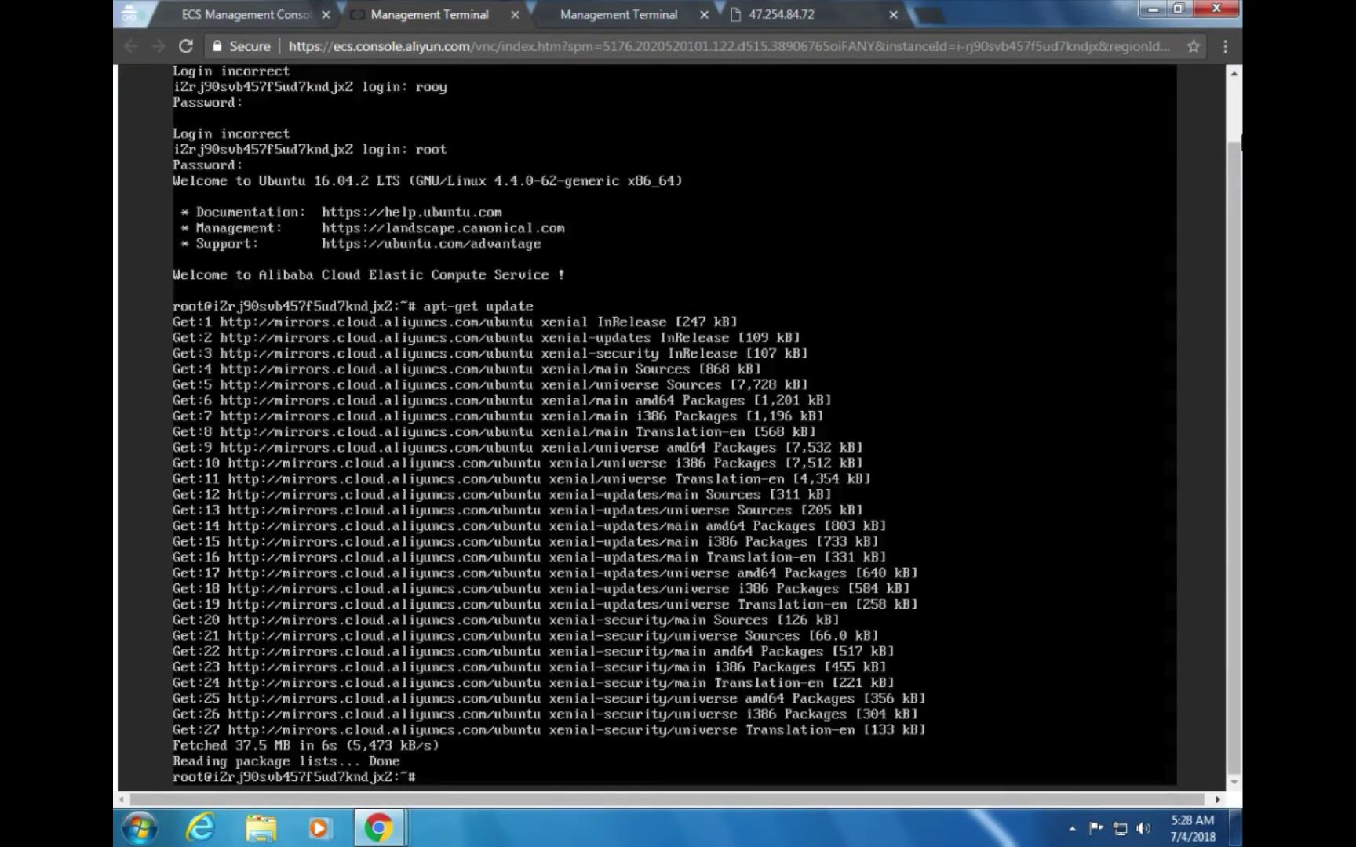
Run apt-get install apache2 -y on the second instance, installing apache2 and nine related packages
scroll(1051, 212, "up", 1)
left_click(1035, 82)
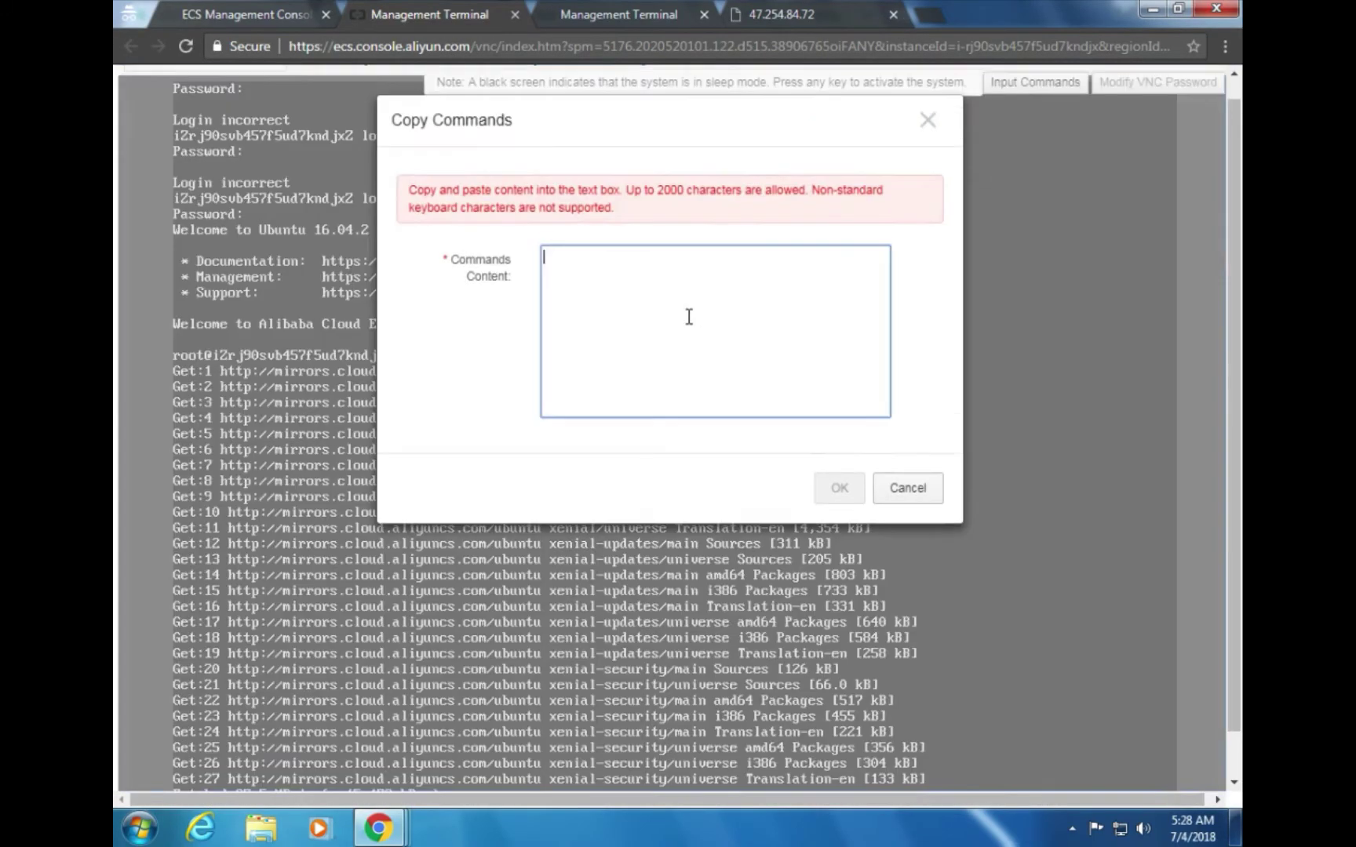
key("ctrl+v")
left_click(839, 488)
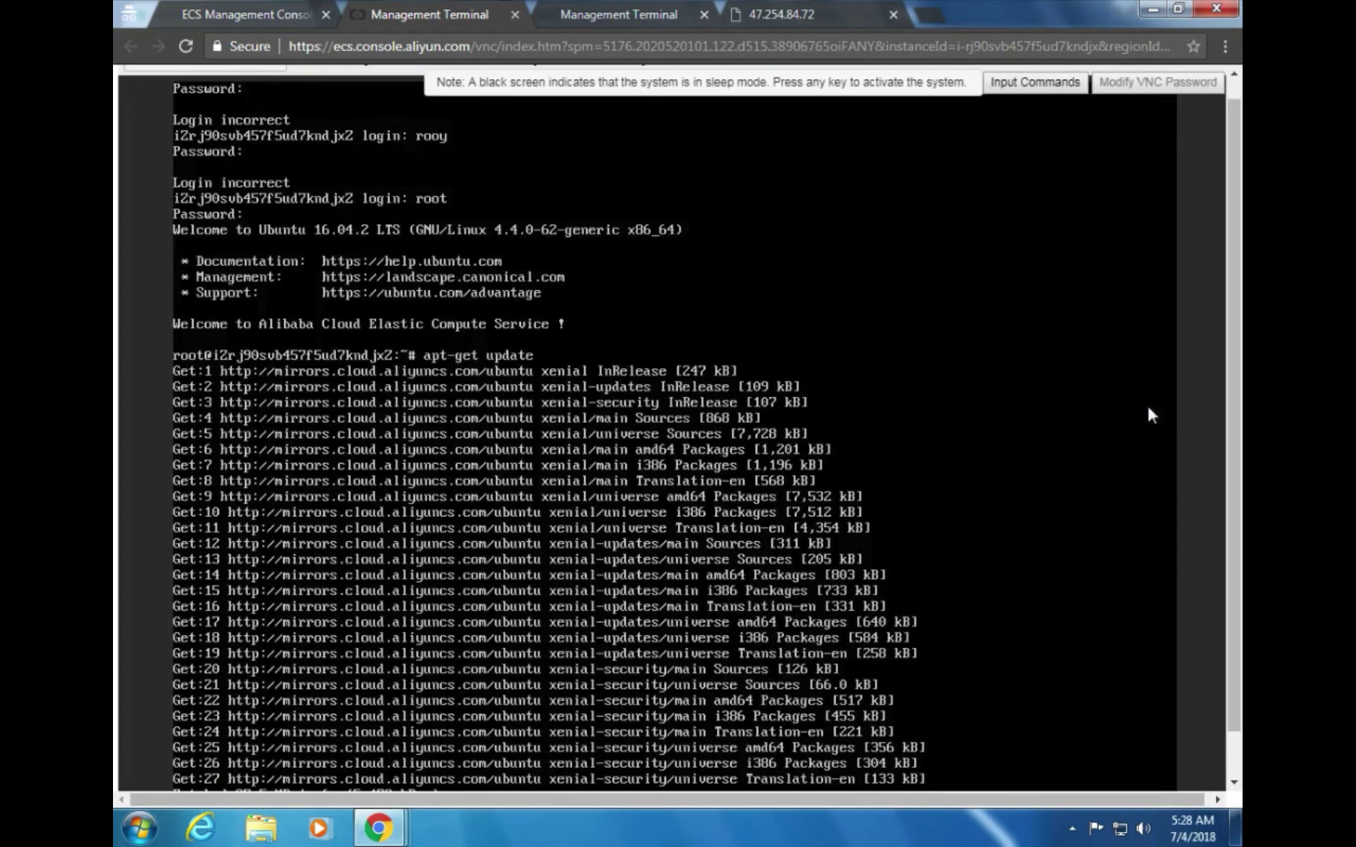
scroll(605, 712, "down", 1)
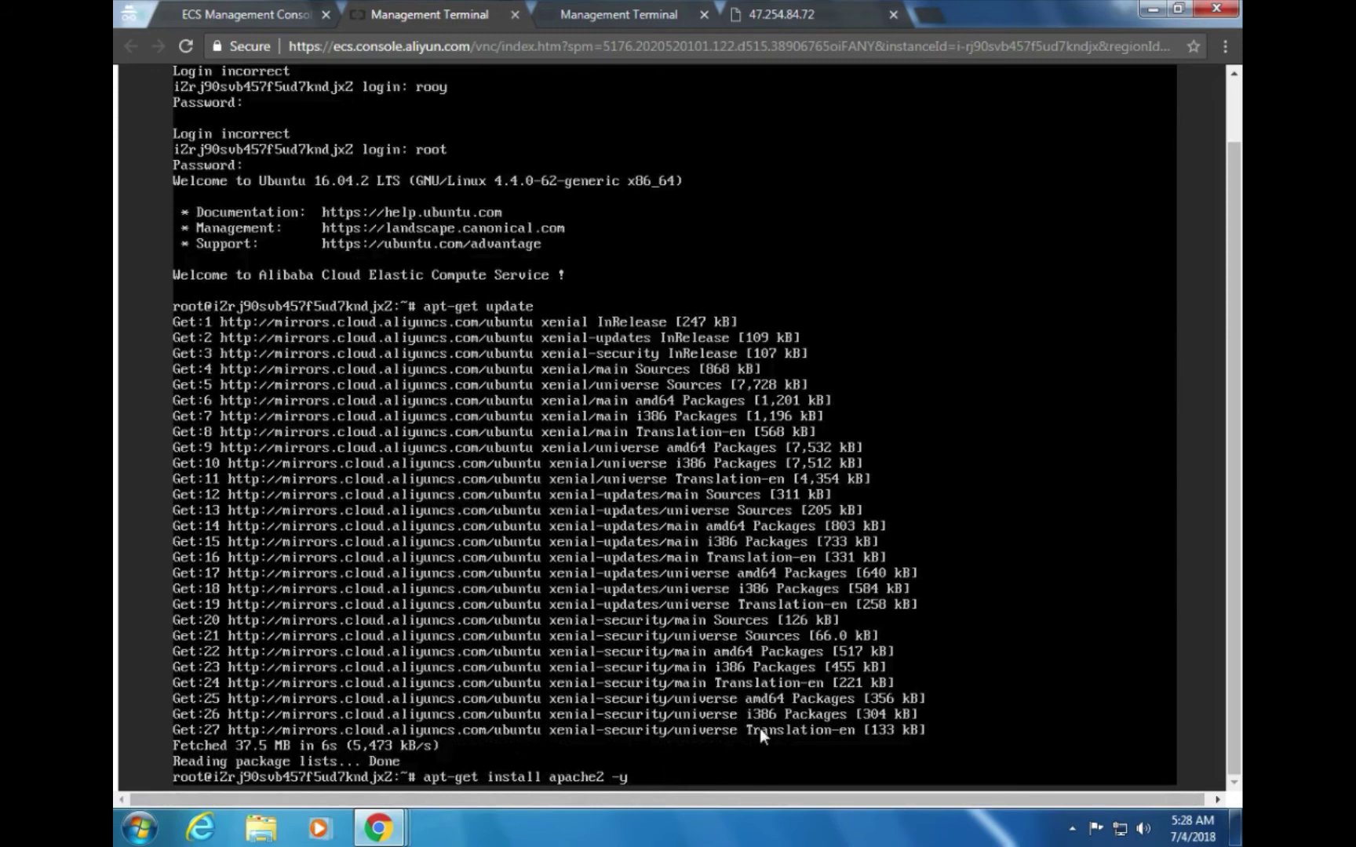
key("Return")
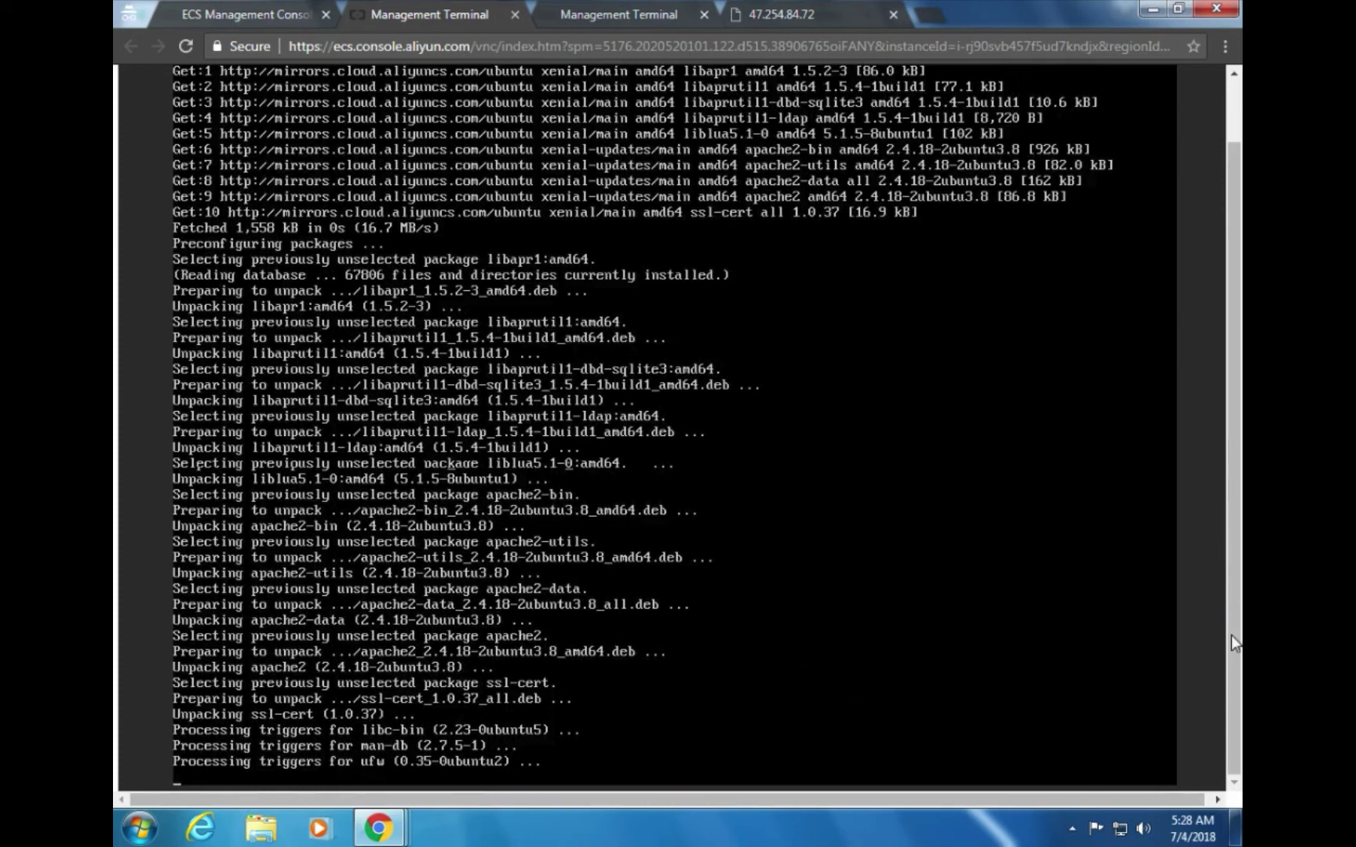
key("alt+Tab")
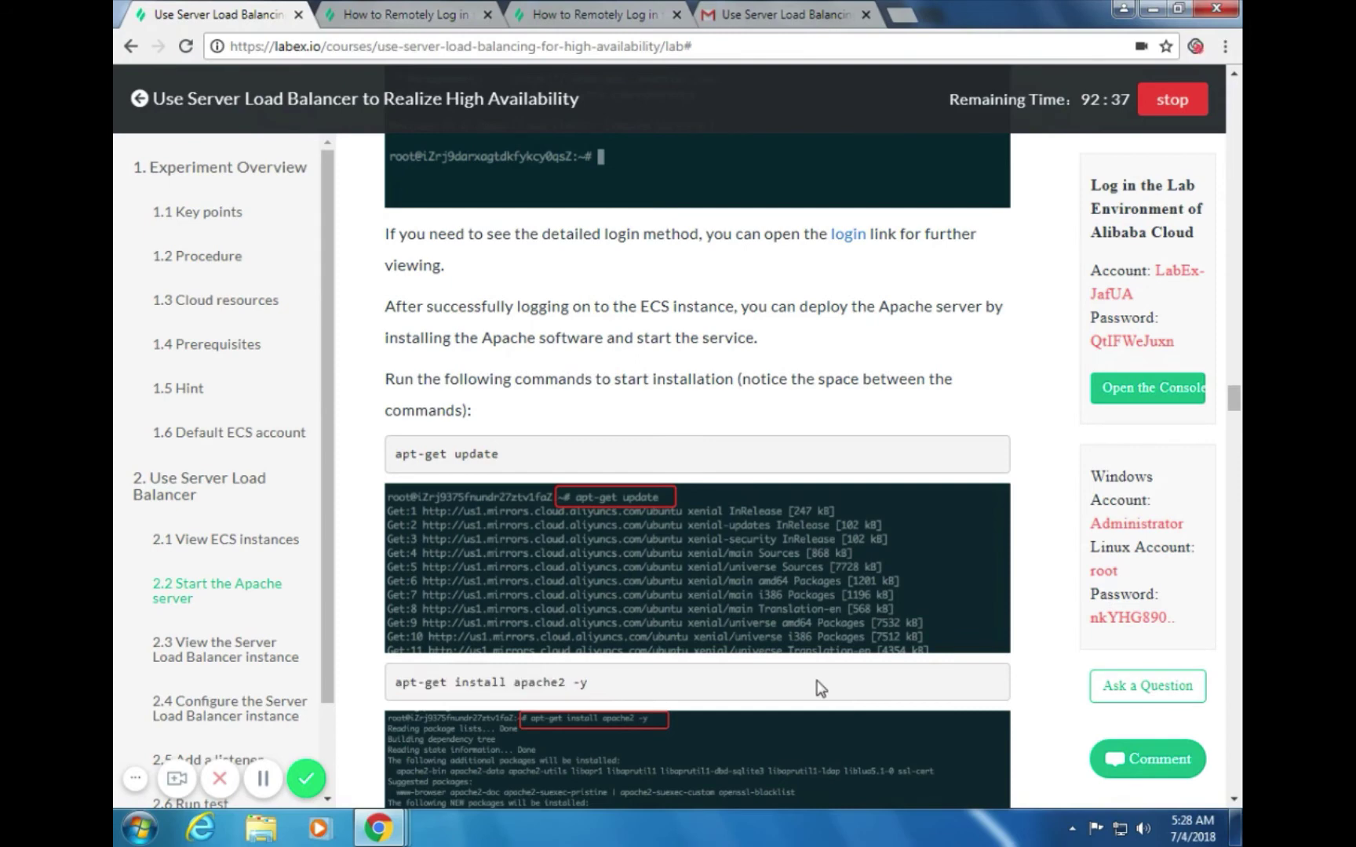
Scroll further down the guide and select the 'service apache2 status' command
scroll(820, 689, "down", 5)
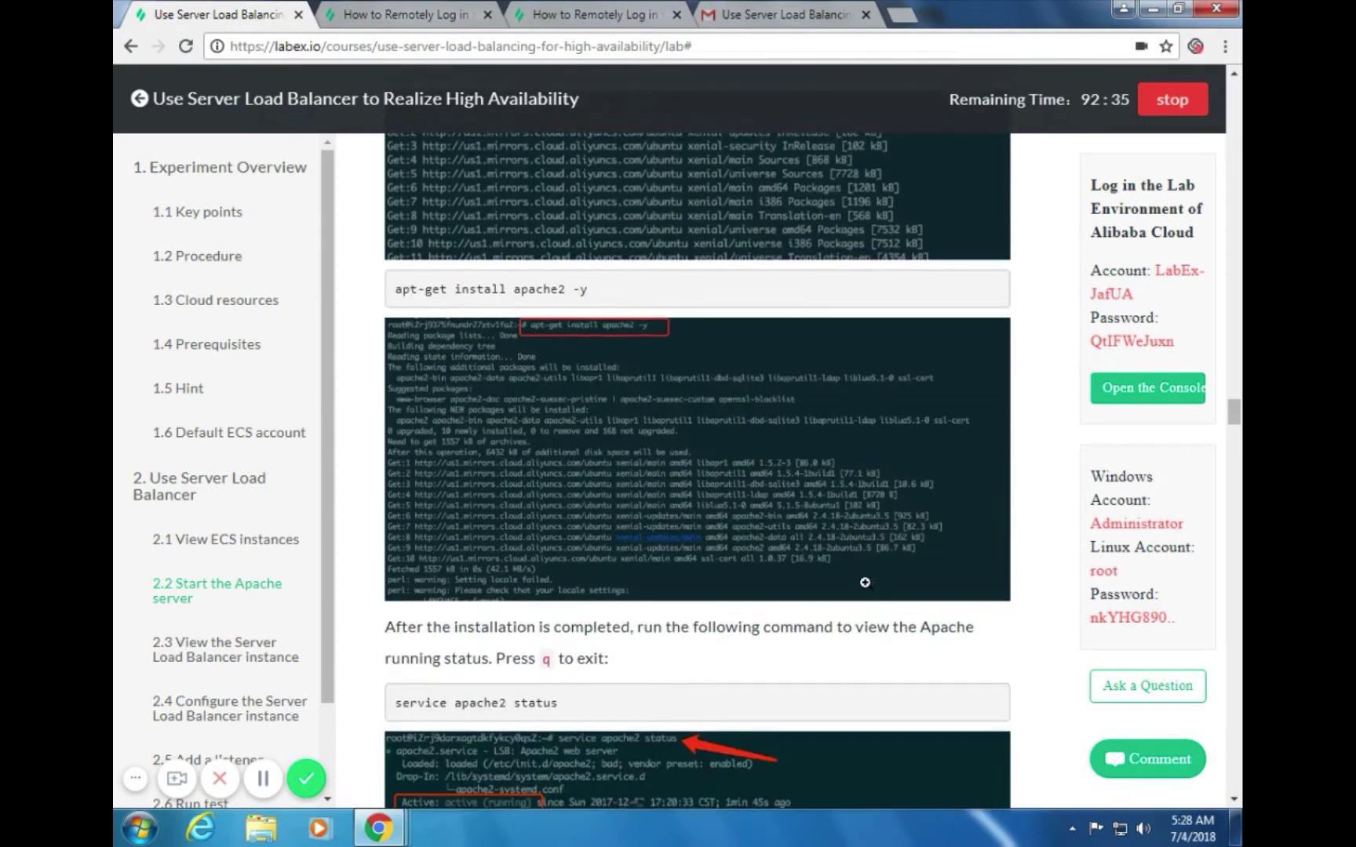
scroll(864, 583, "down", 1)
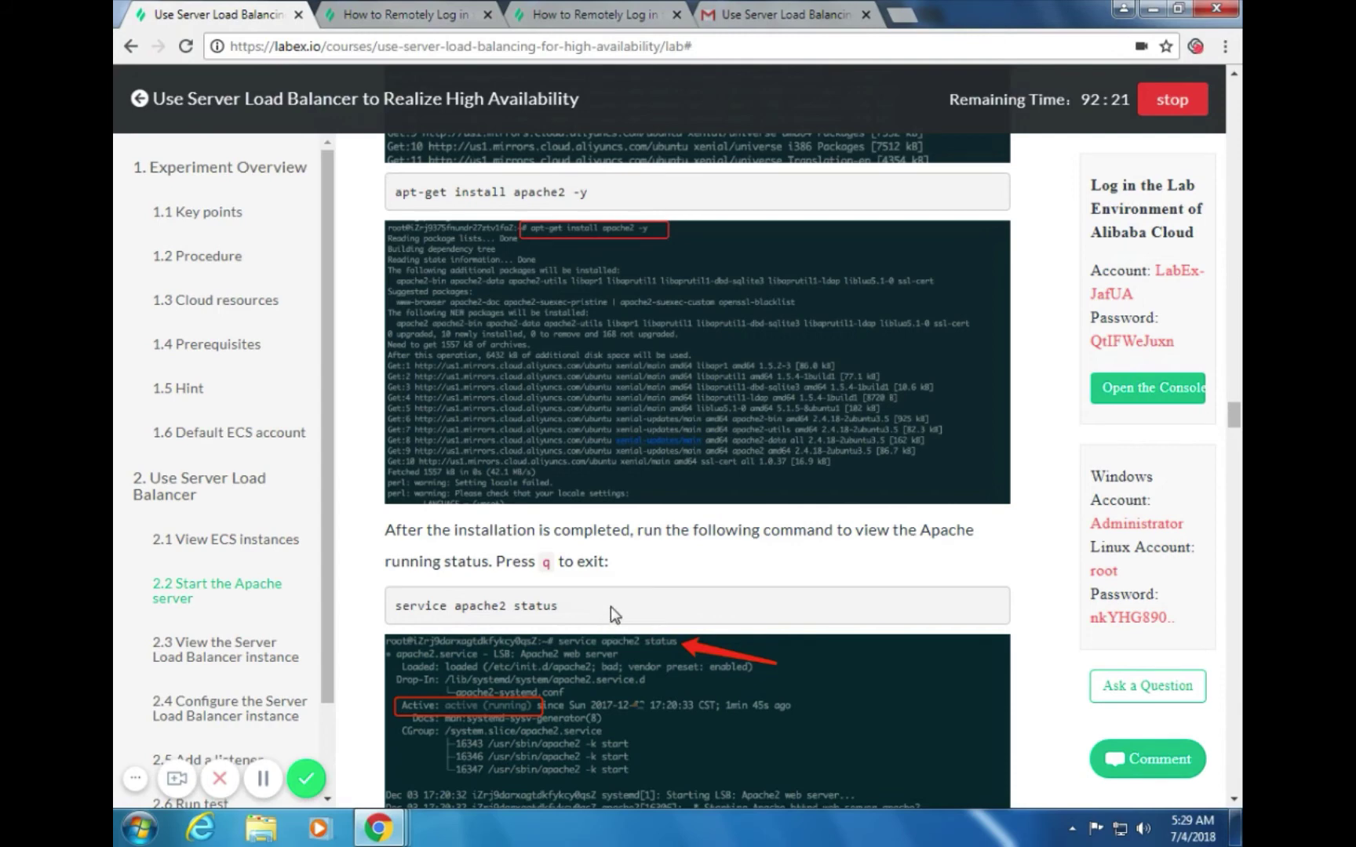
left_click_drag(611, 607, 396, 609)
key("ctrl+c")
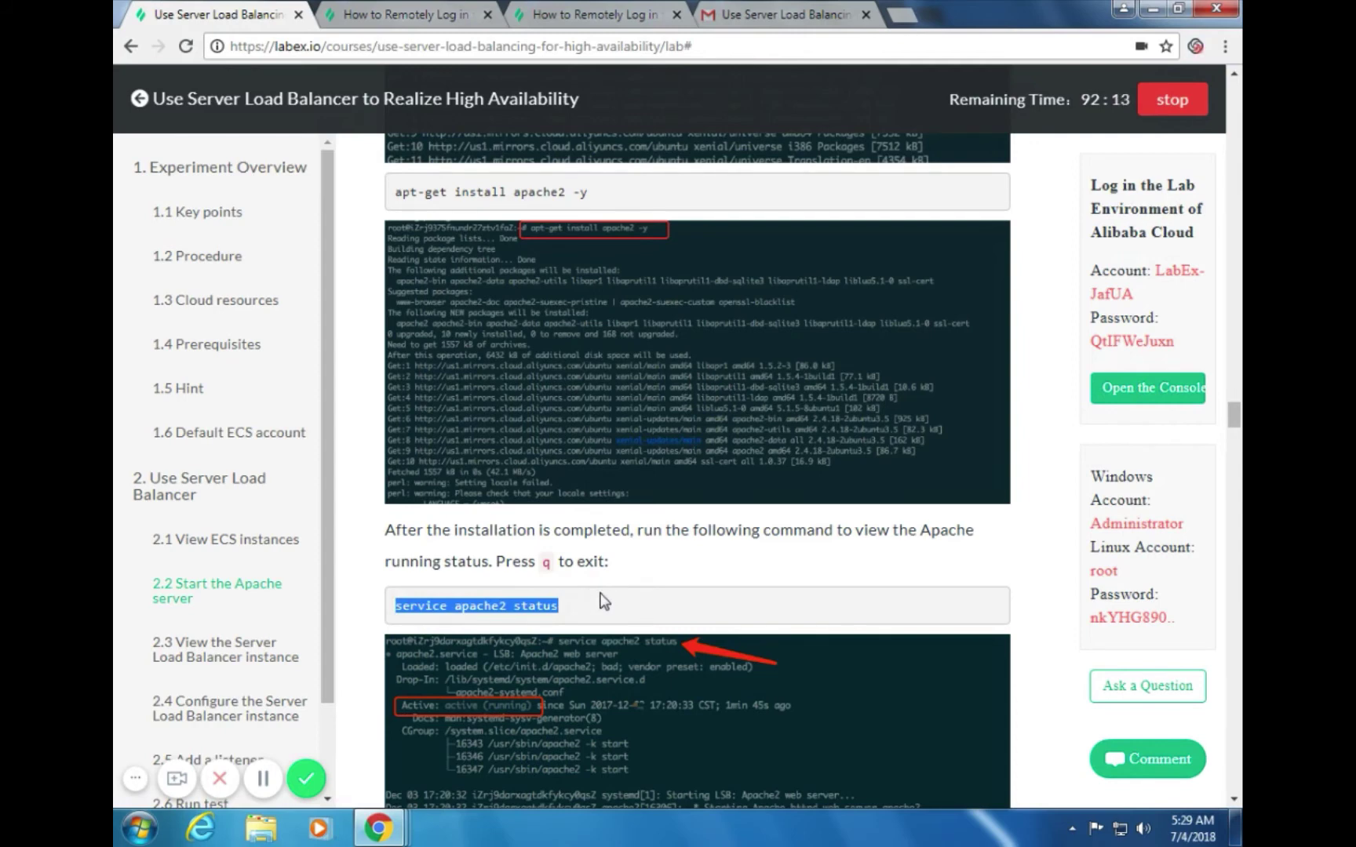
key("alt+Tab")
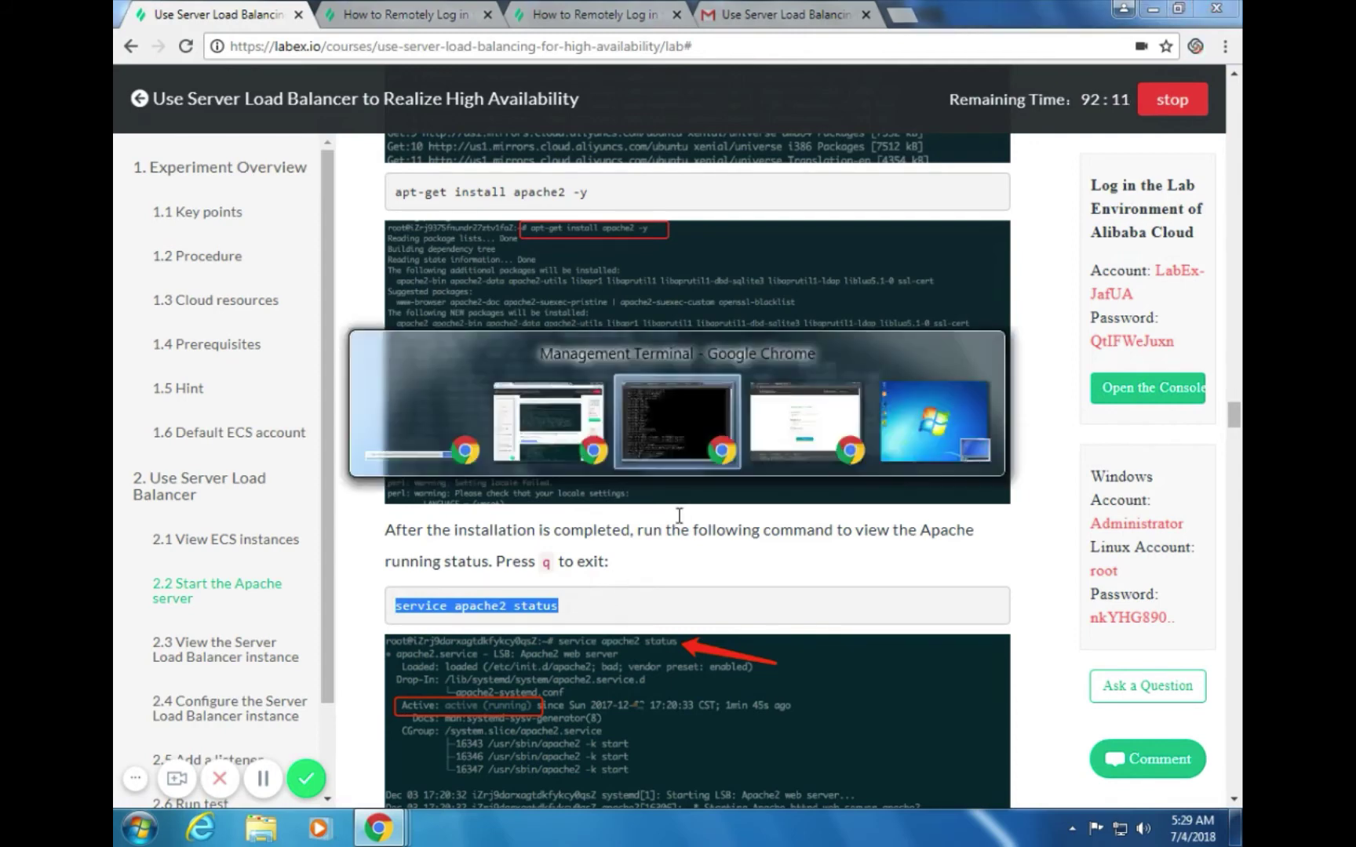
Run service apache2 status in the terminal, confirming apache2 is active (running)
scroll(1099, 142, "up", 1)
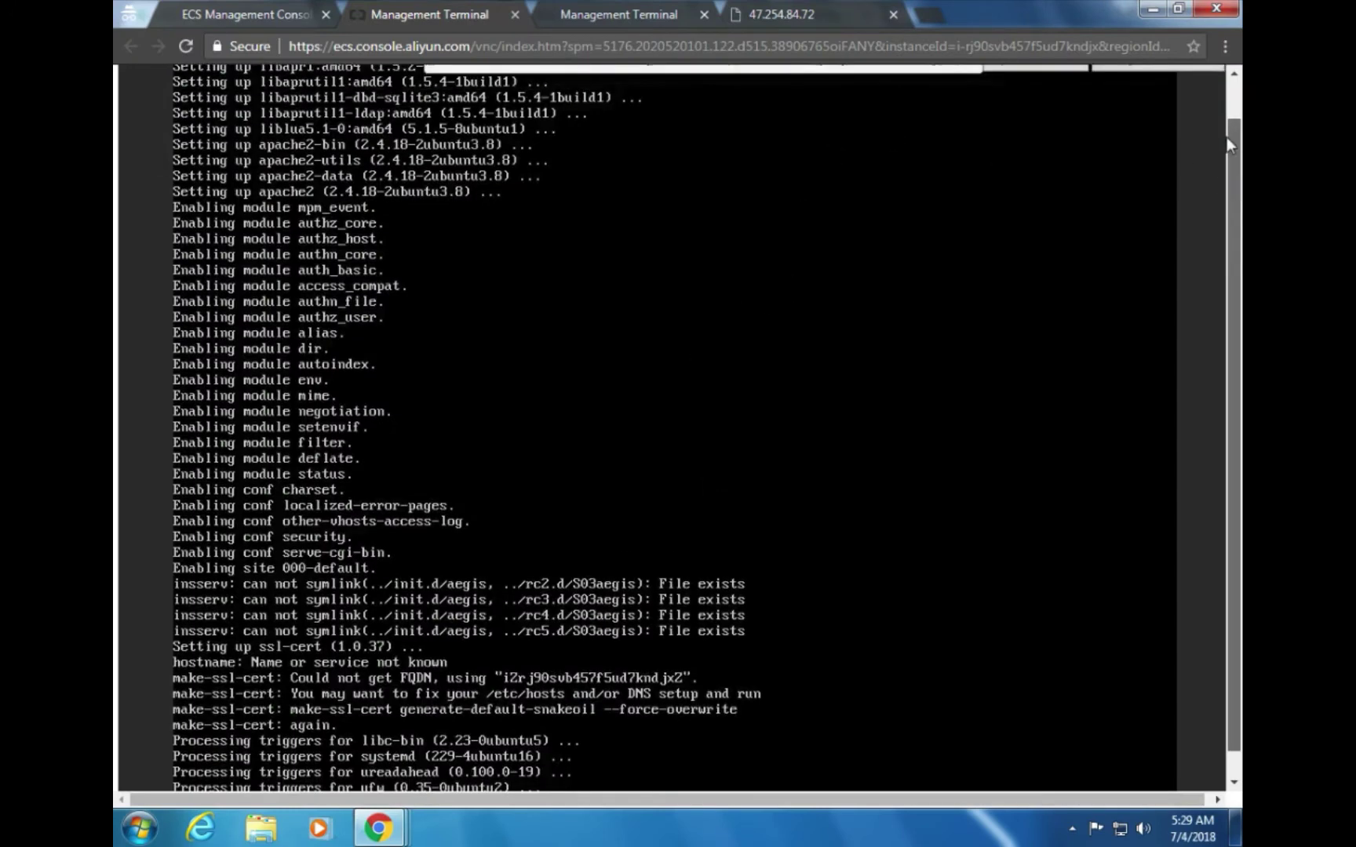
left_click(1035, 103)
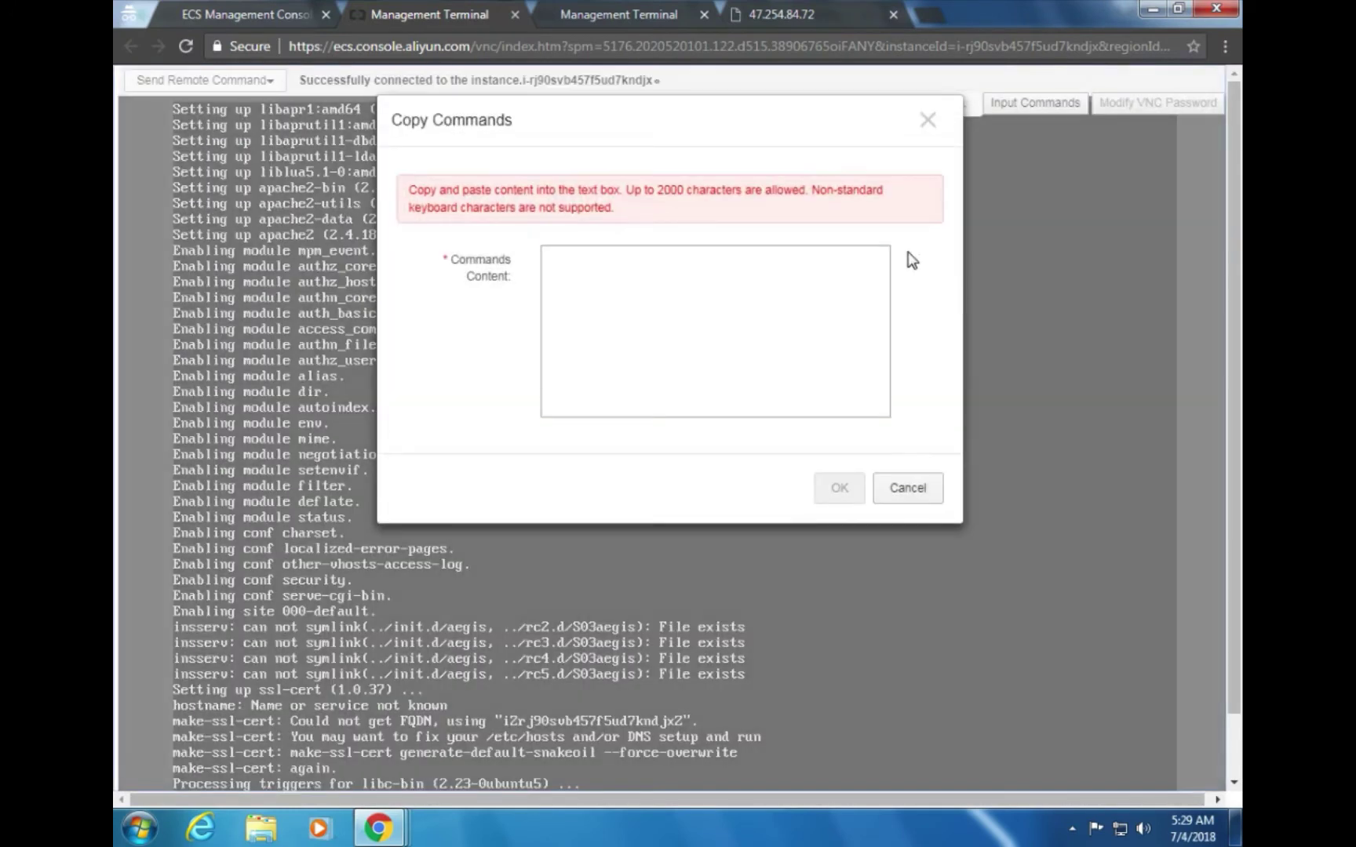
left_click(686, 315)
key("ctrl+v")
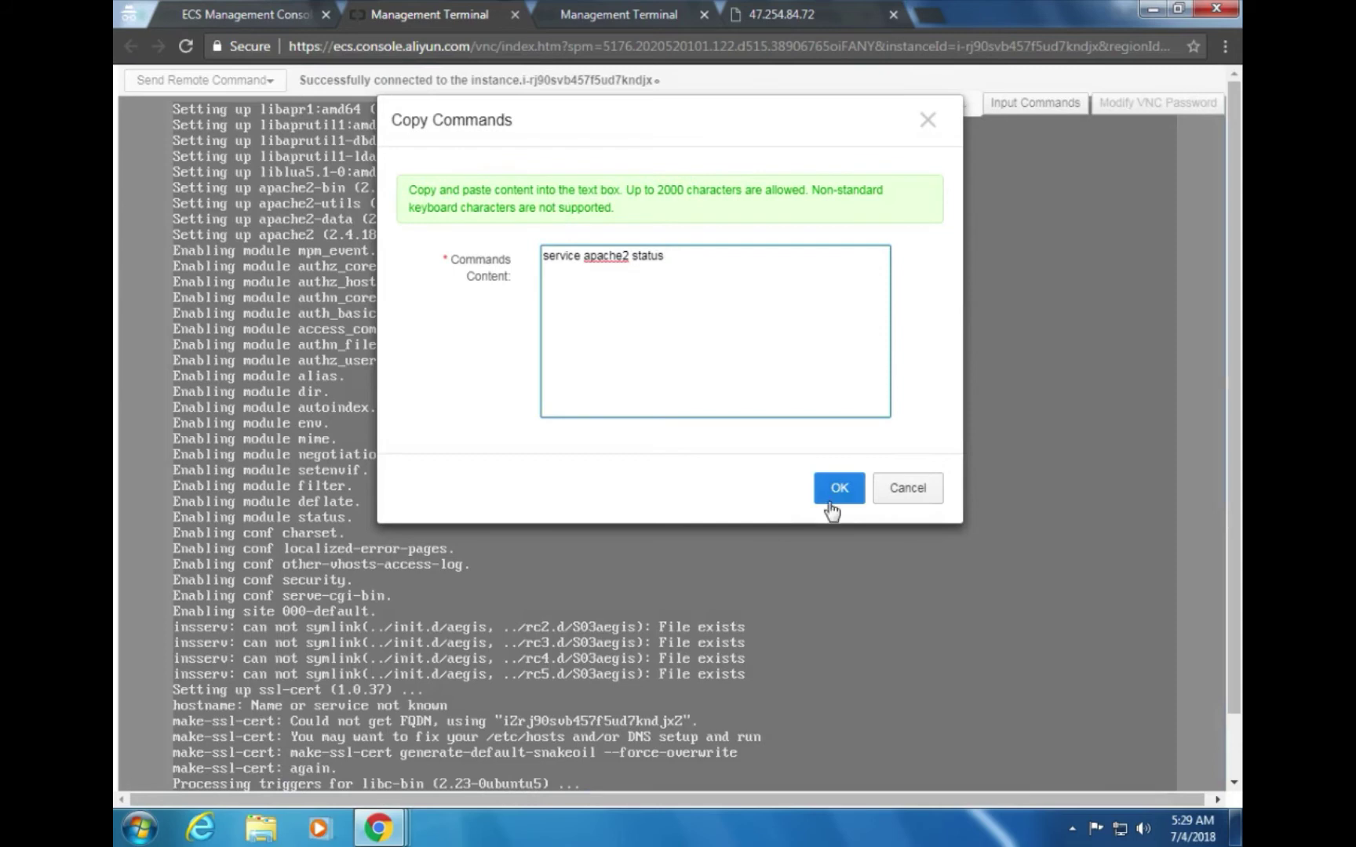
left_click(837, 494)
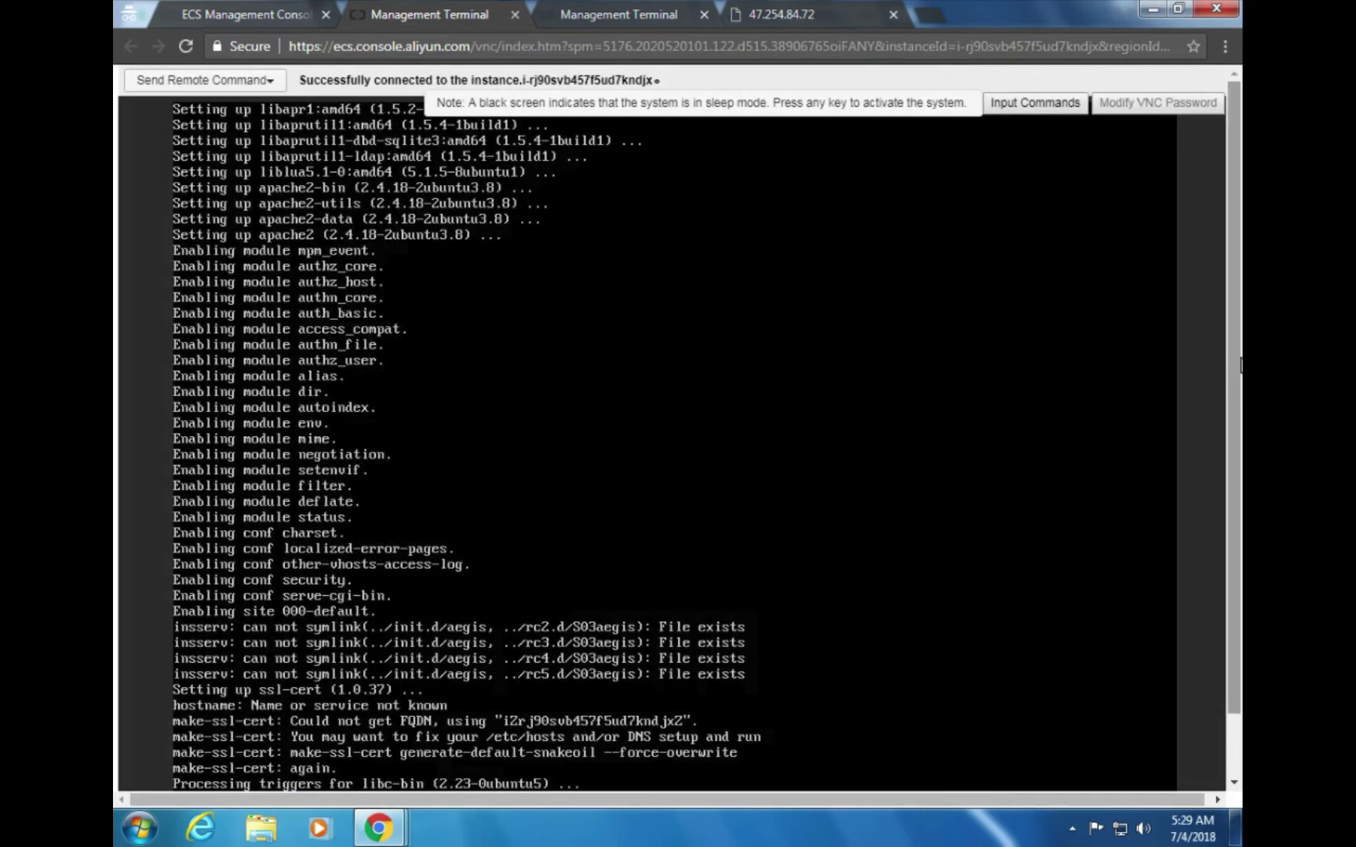
scroll(1229, 563, "down", 1)
key("Return")
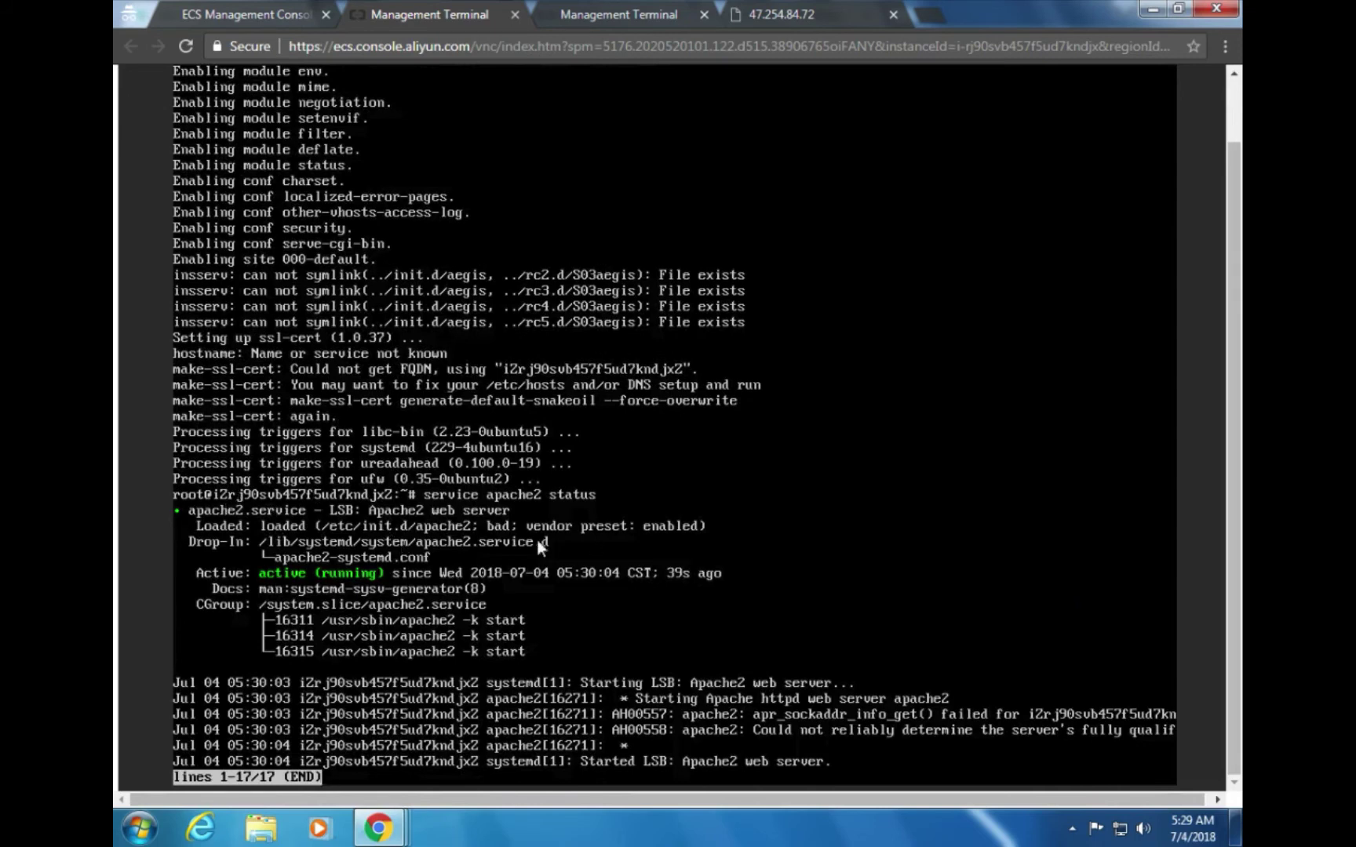
key("alt+Tab")
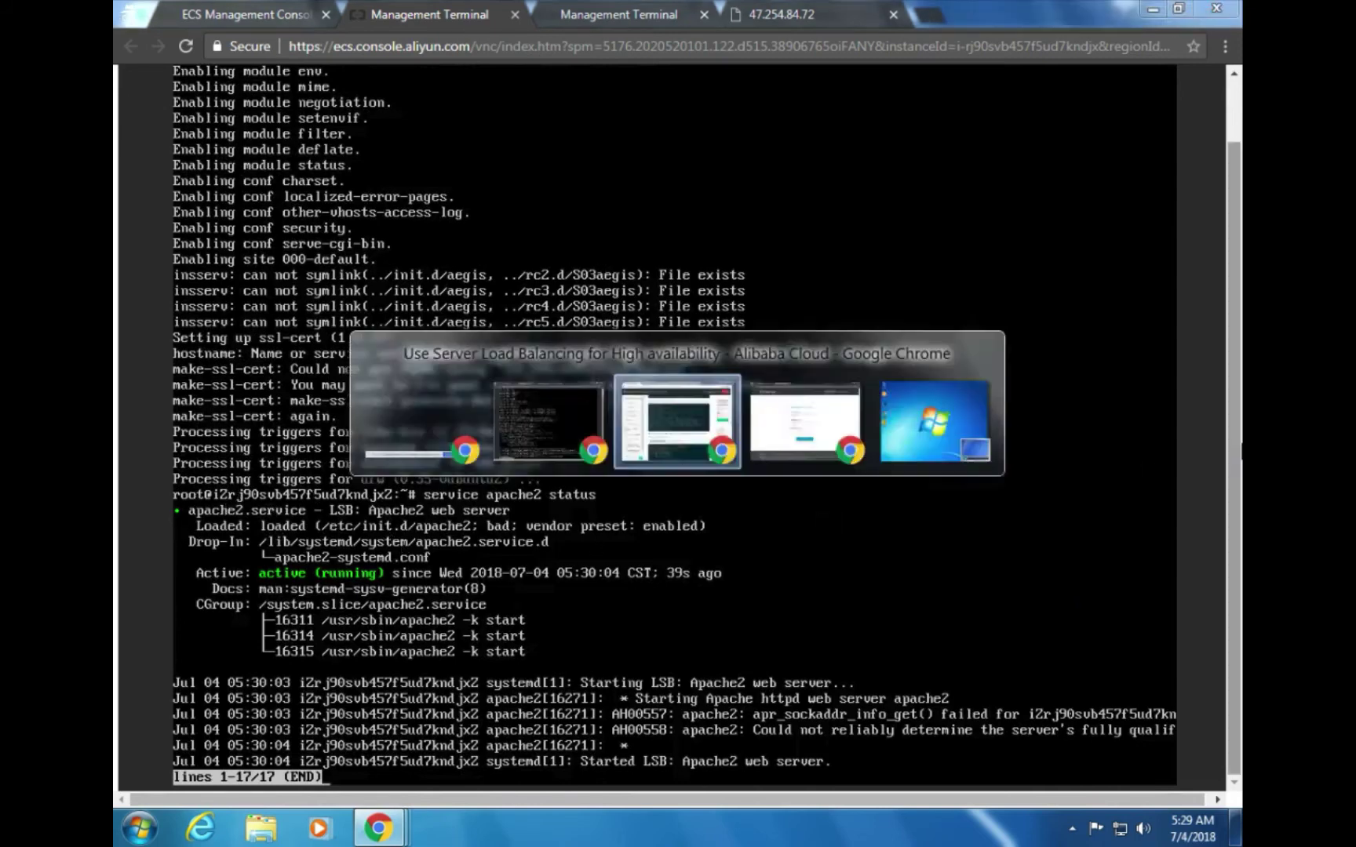
scroll(695, 571, "down", 6)
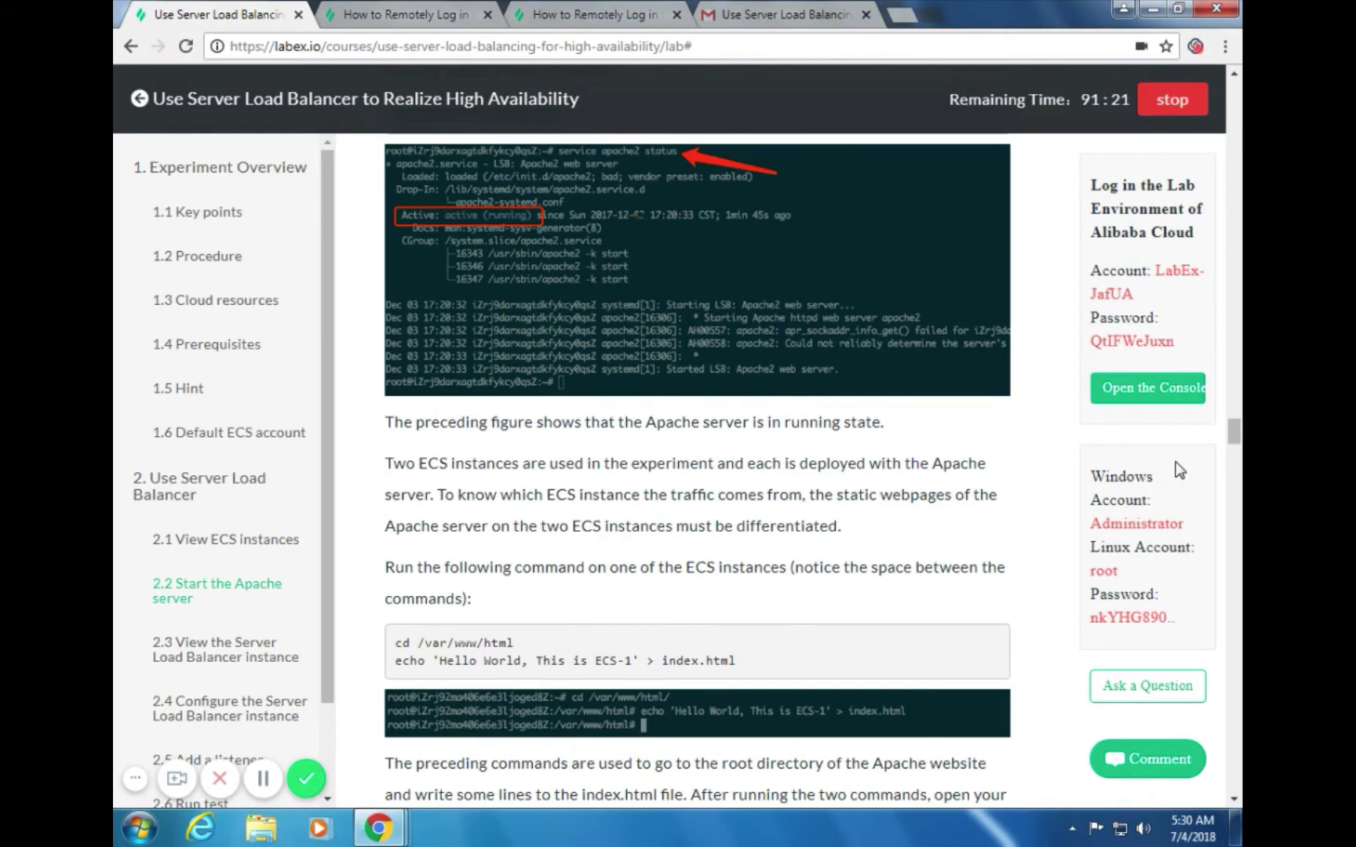
Select the cd and echo commands in step 2.2 of the lab guide that write the Hello World page
scroll(1236, 461, "down", 5)
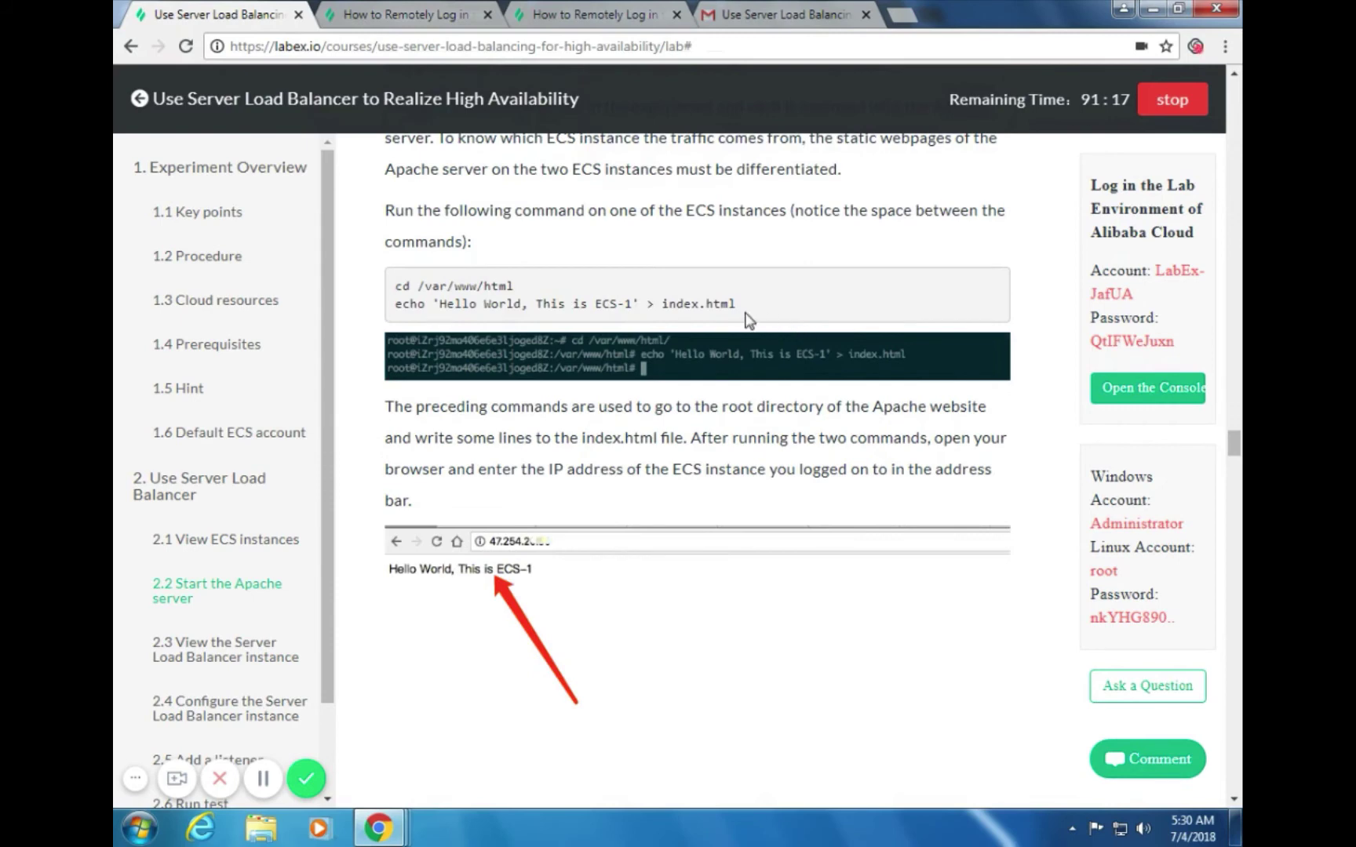
left_click_drag(738, 304, 399, 280)
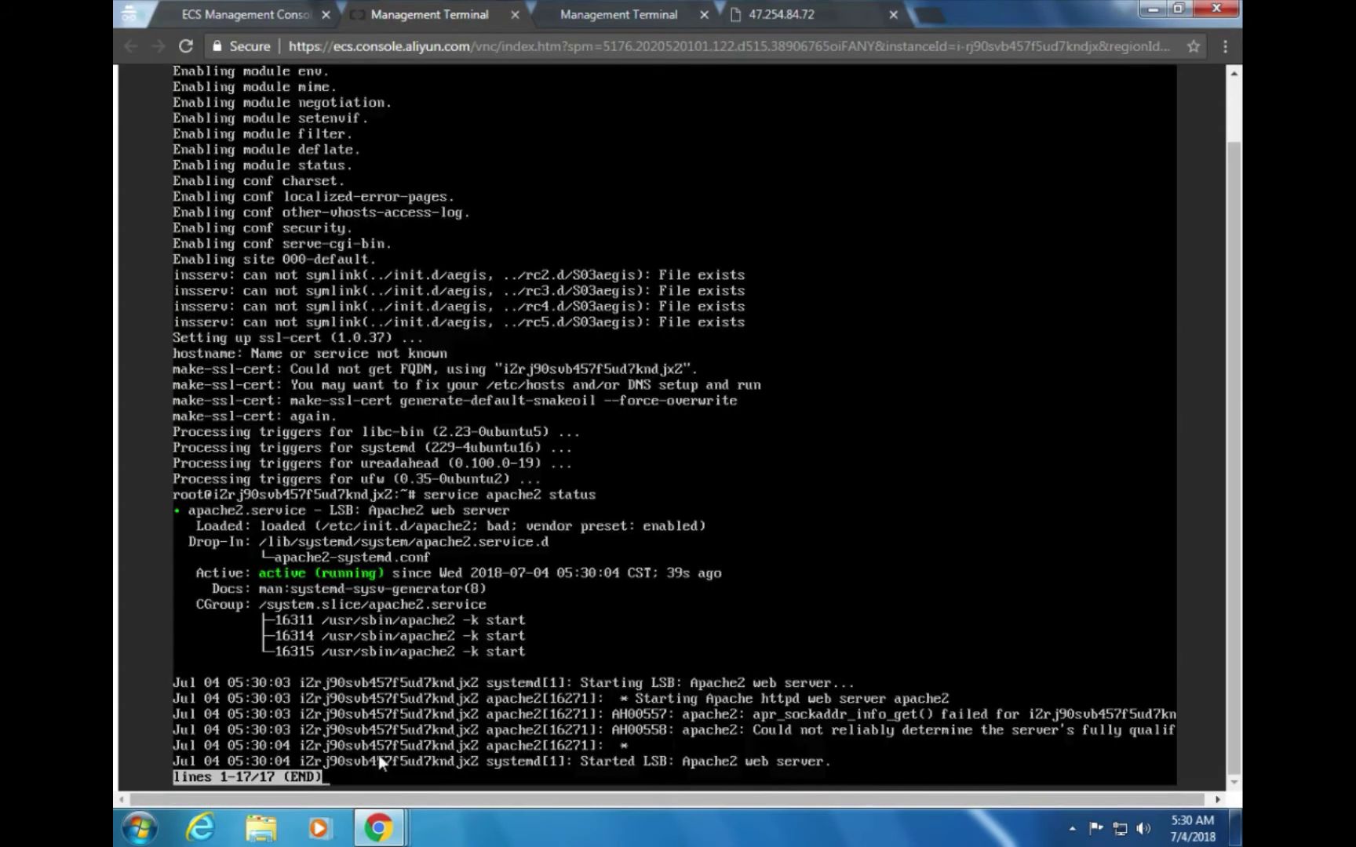
Paste the cd and echo commands into the terminal's command box, changing ECS-1 to ECS-2
key("q")
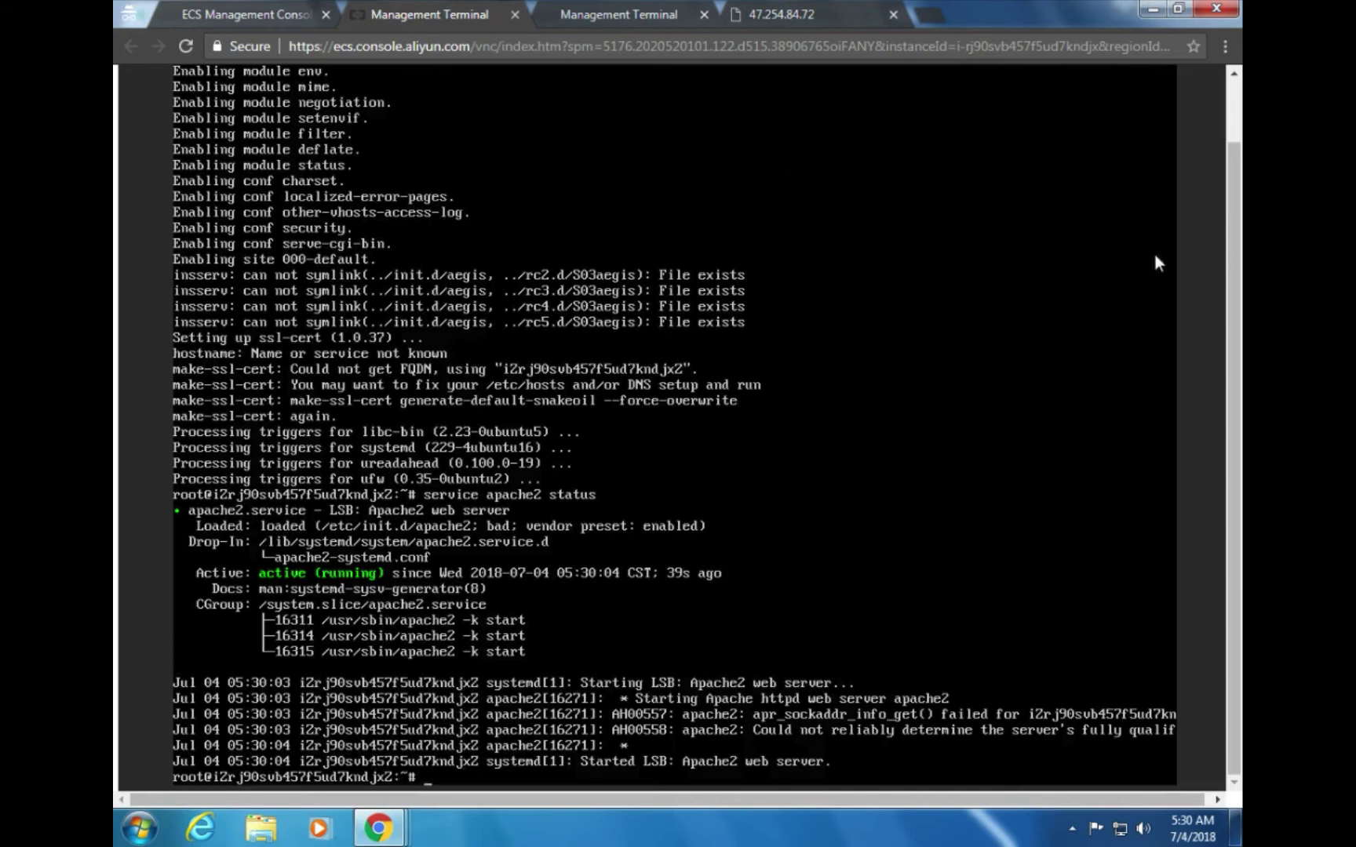
scroll(1215, 226, "up", 3)
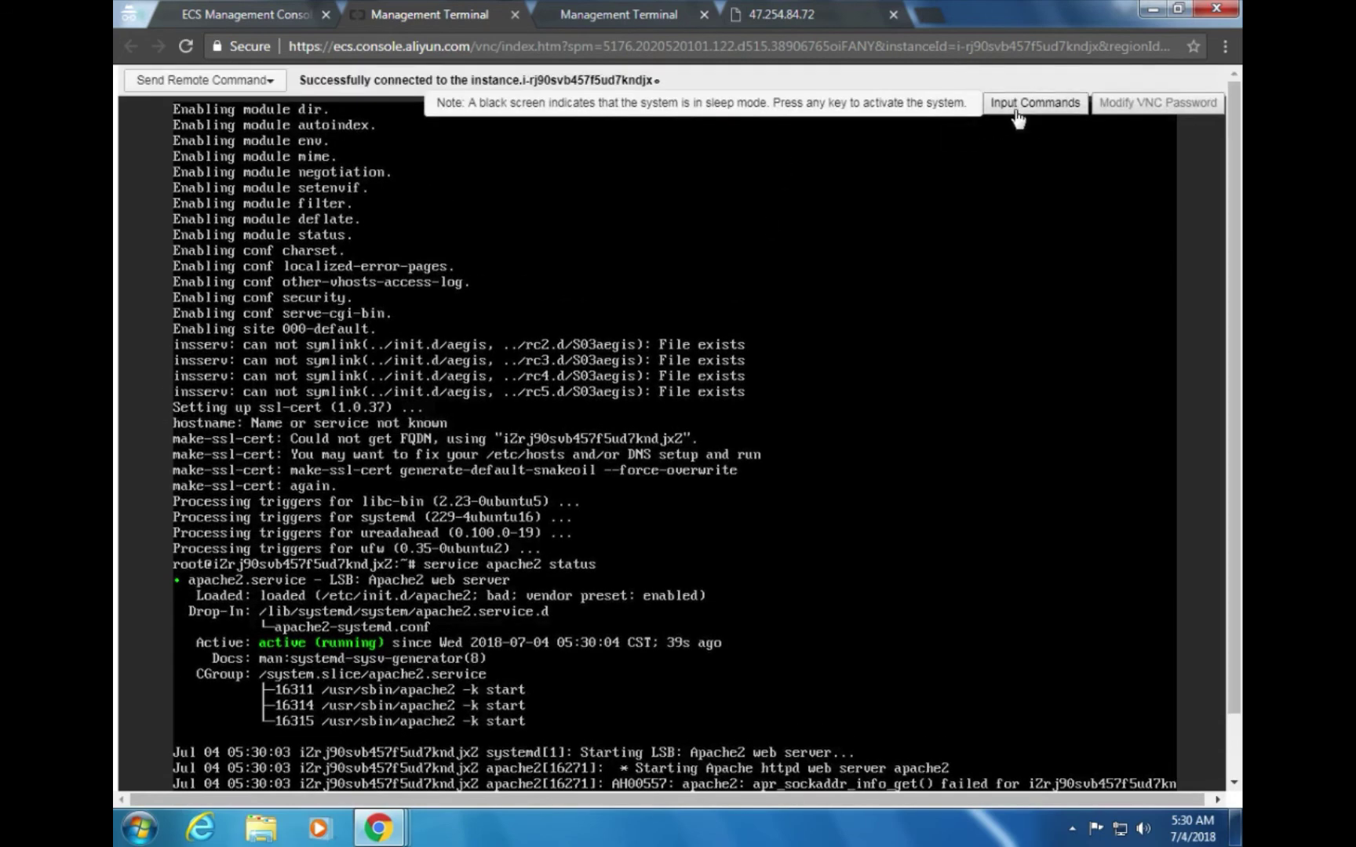
left_click(1020, 103)
left_click(756, 250)
type("cd /var/www/html echo 'Hello World, This is ECS-1' > index.html")
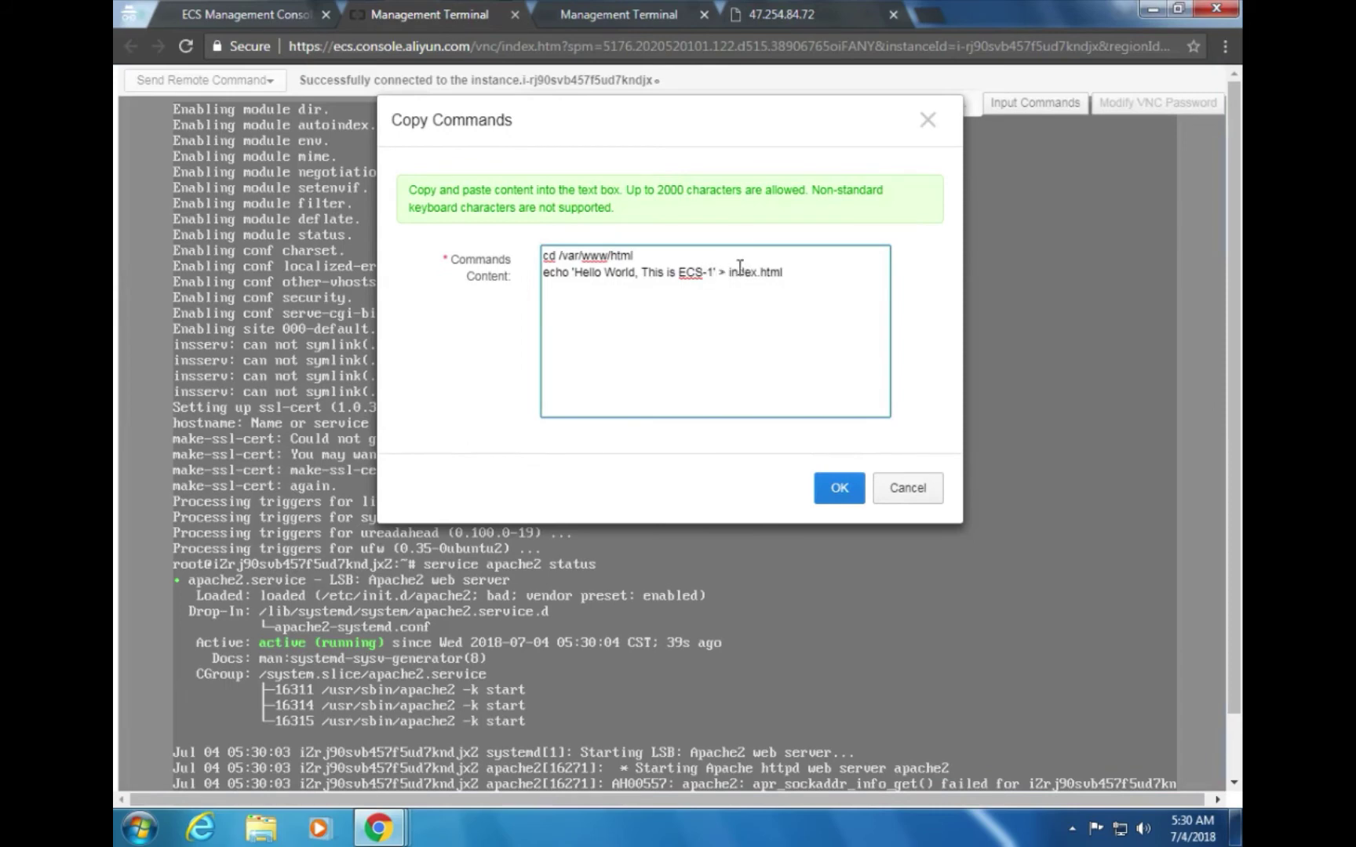
key("BackSpace")
type("2")
Send the commands and run echo to write 'Hello World, This is ECS-2' into index.html
left_click(840, 491)
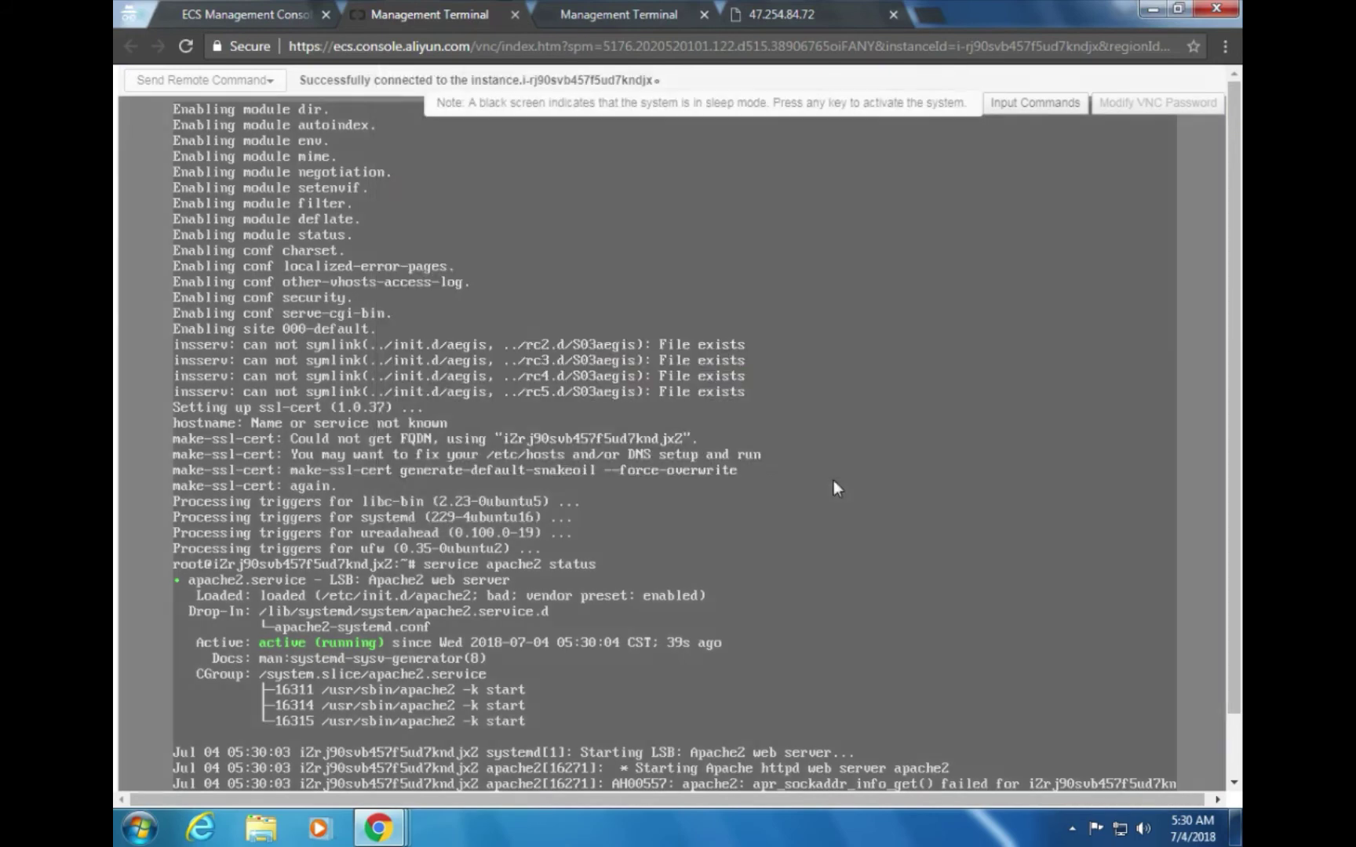
scroll(1240, 441, "down", 1)
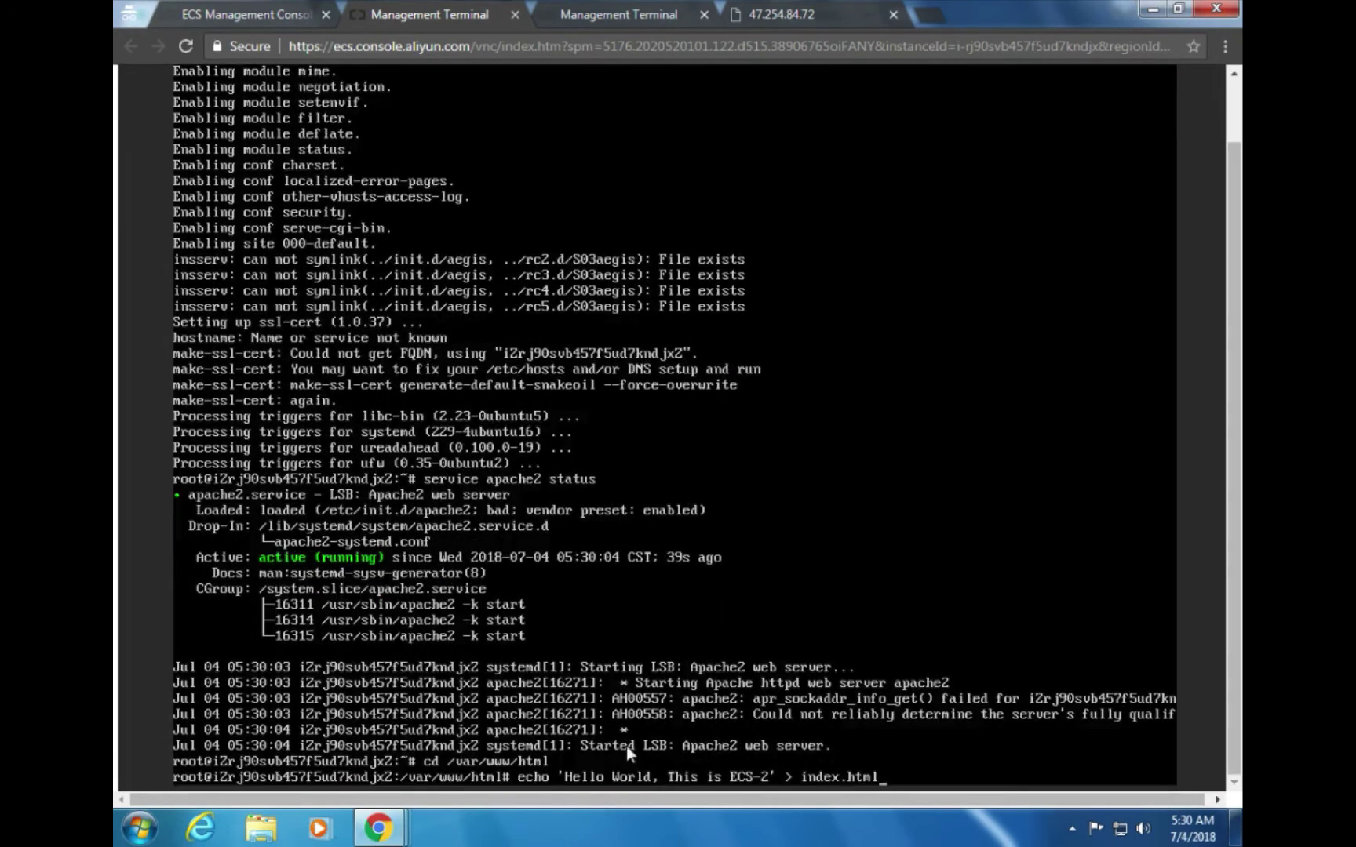
key("Return")
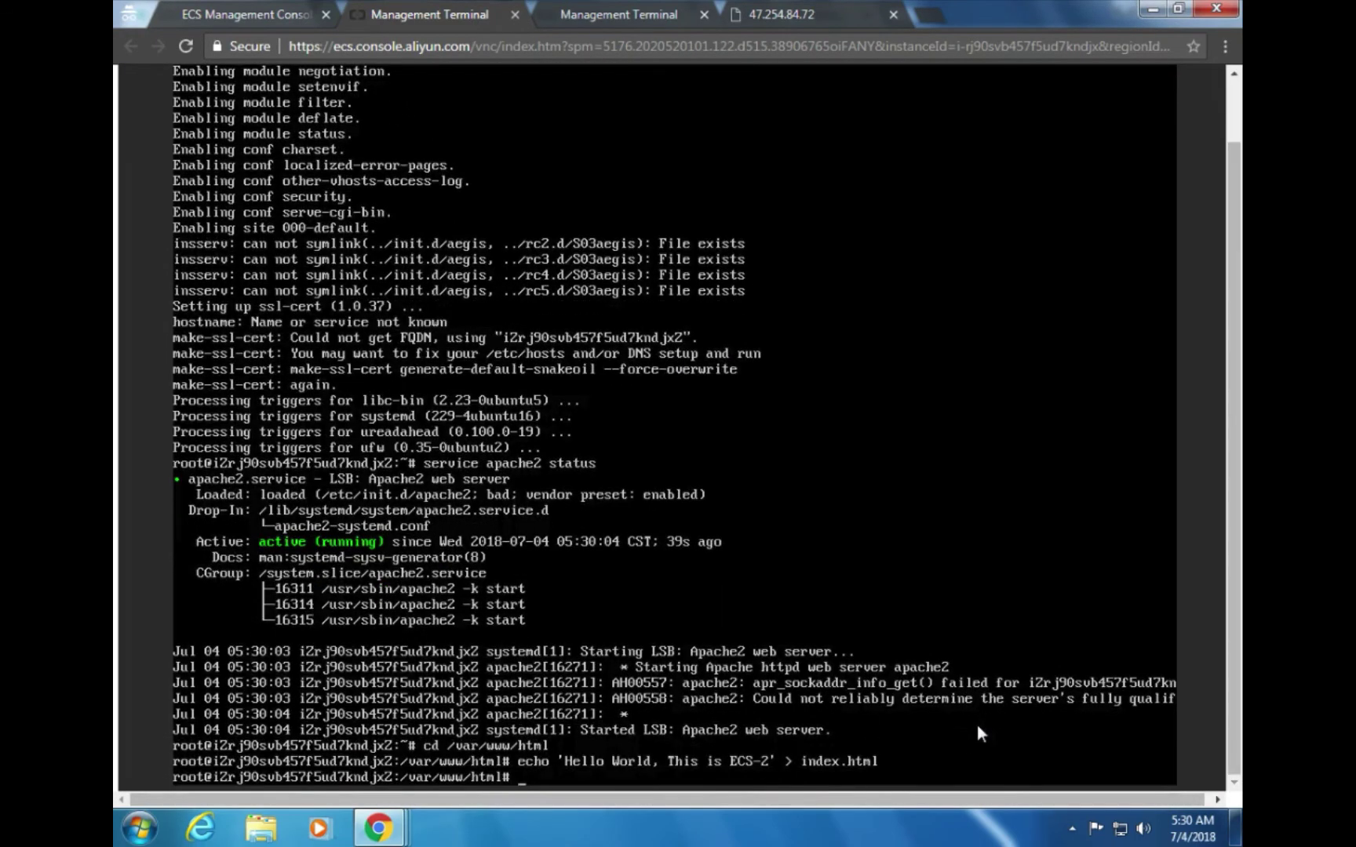
left_click(598, 11)
left_click(445, 19)
key("alt+Tab")
key("alt+Tab")
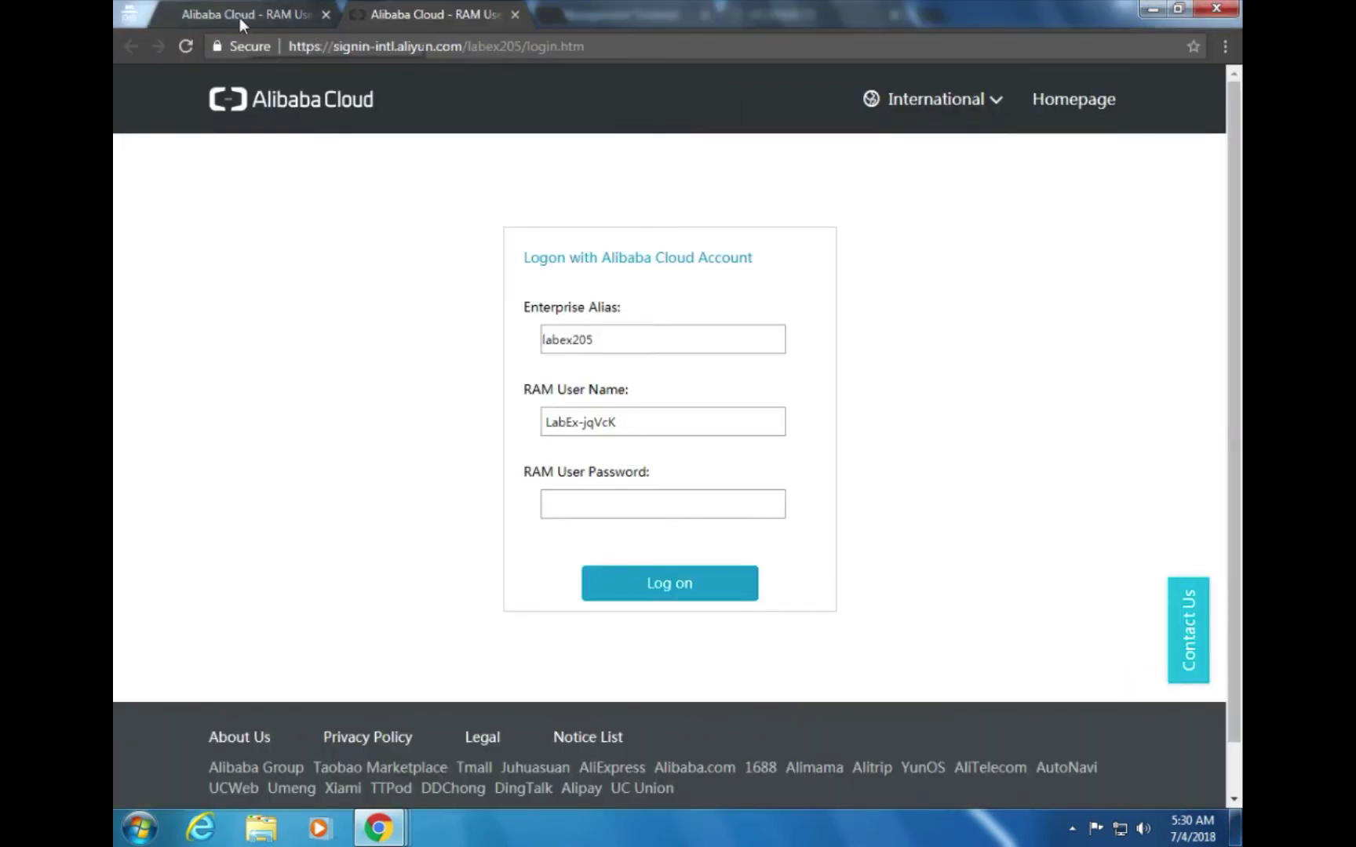
key("alt+Tab")
key("alt+Tab")
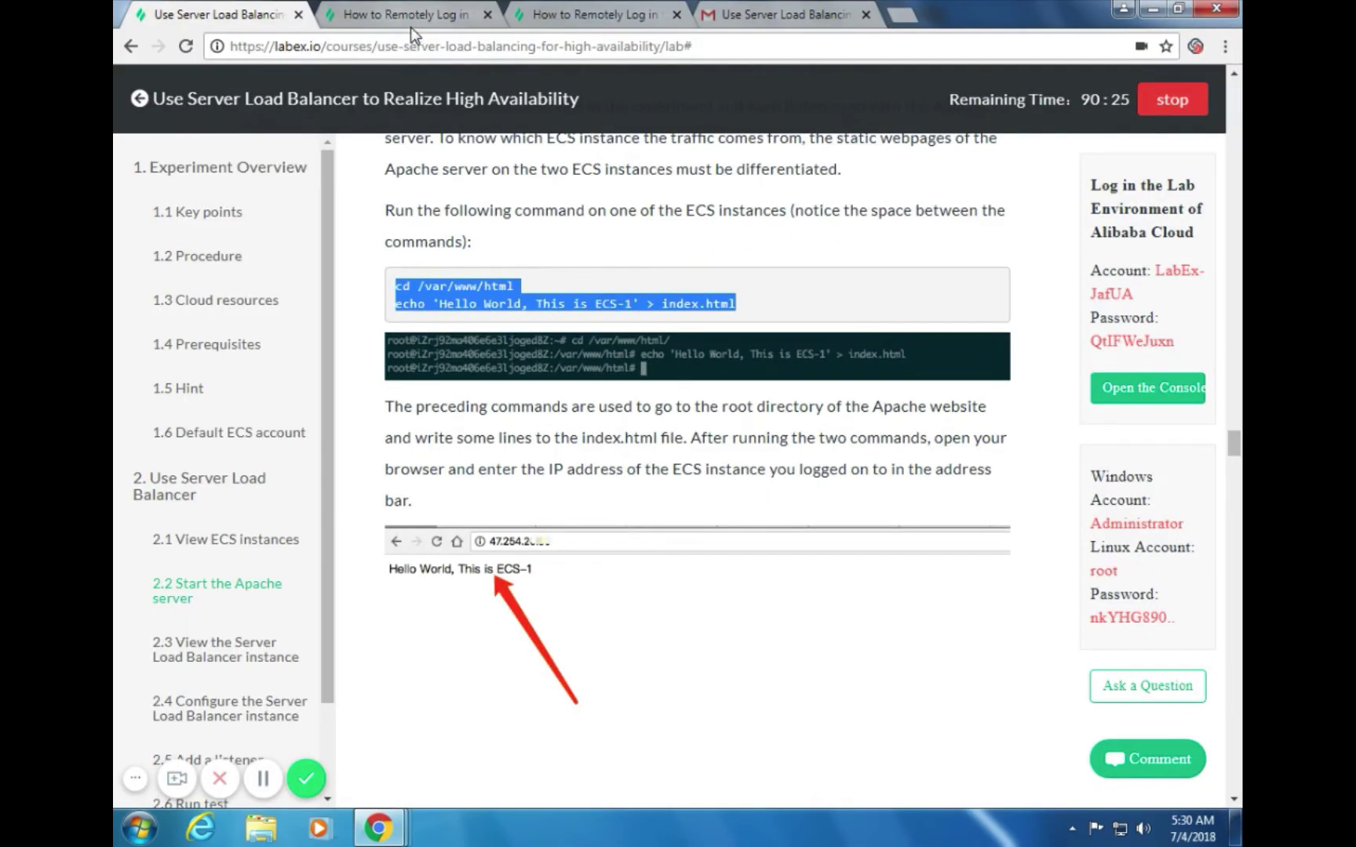
key("alt+Tab")
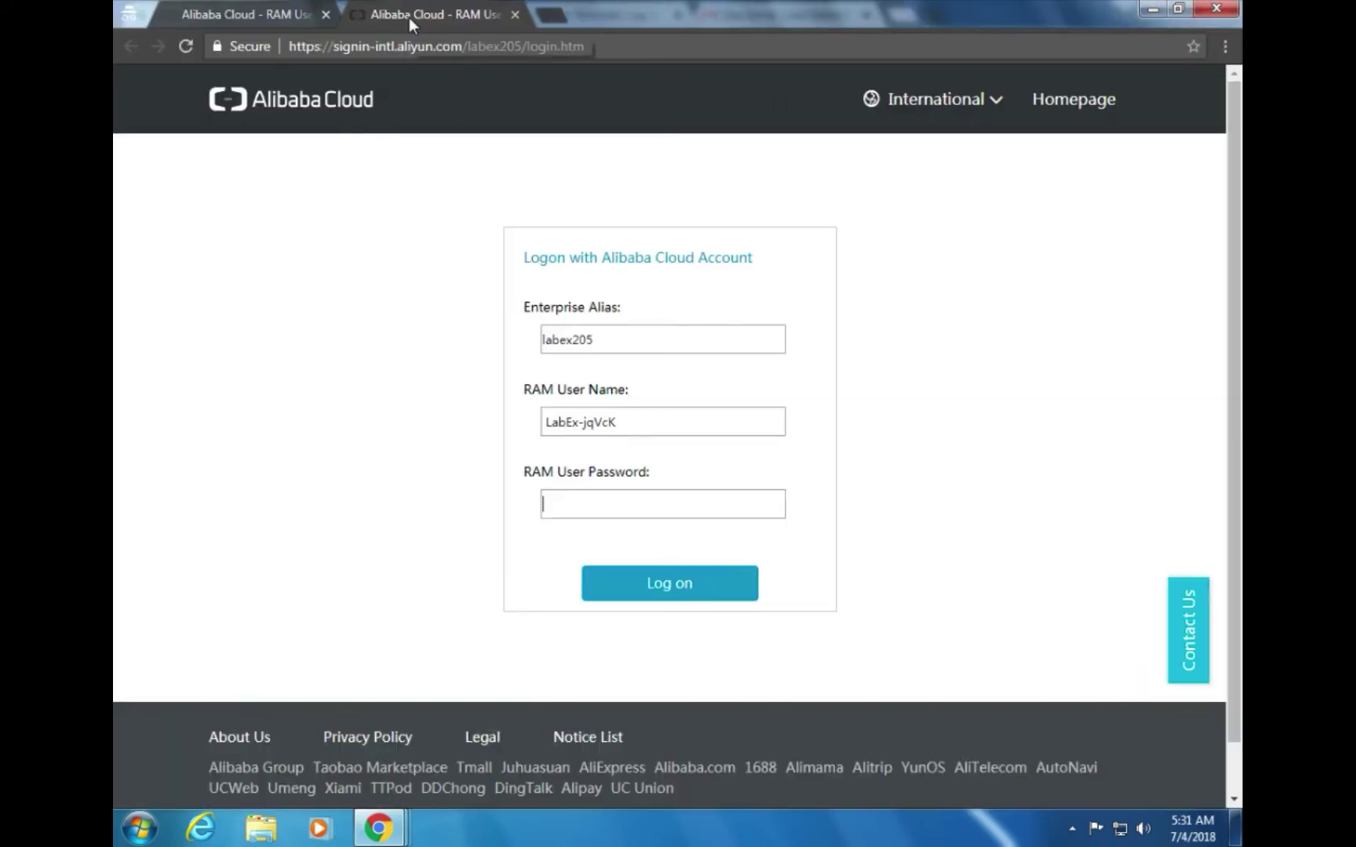
left_click(267, 18)
left_click(427, 15)
key("alt+Tab")
left_click(594, 26)
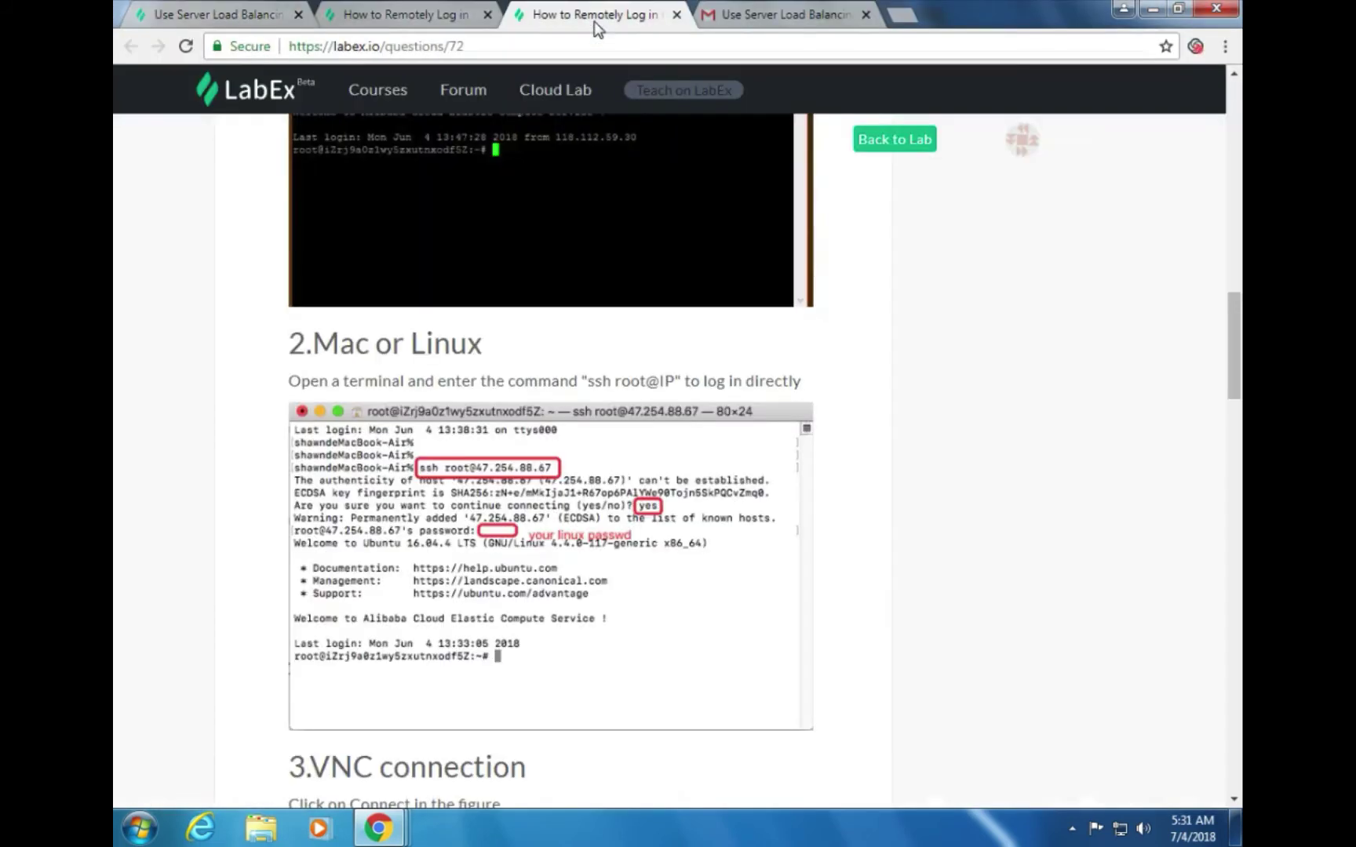
left_click(420, 22)
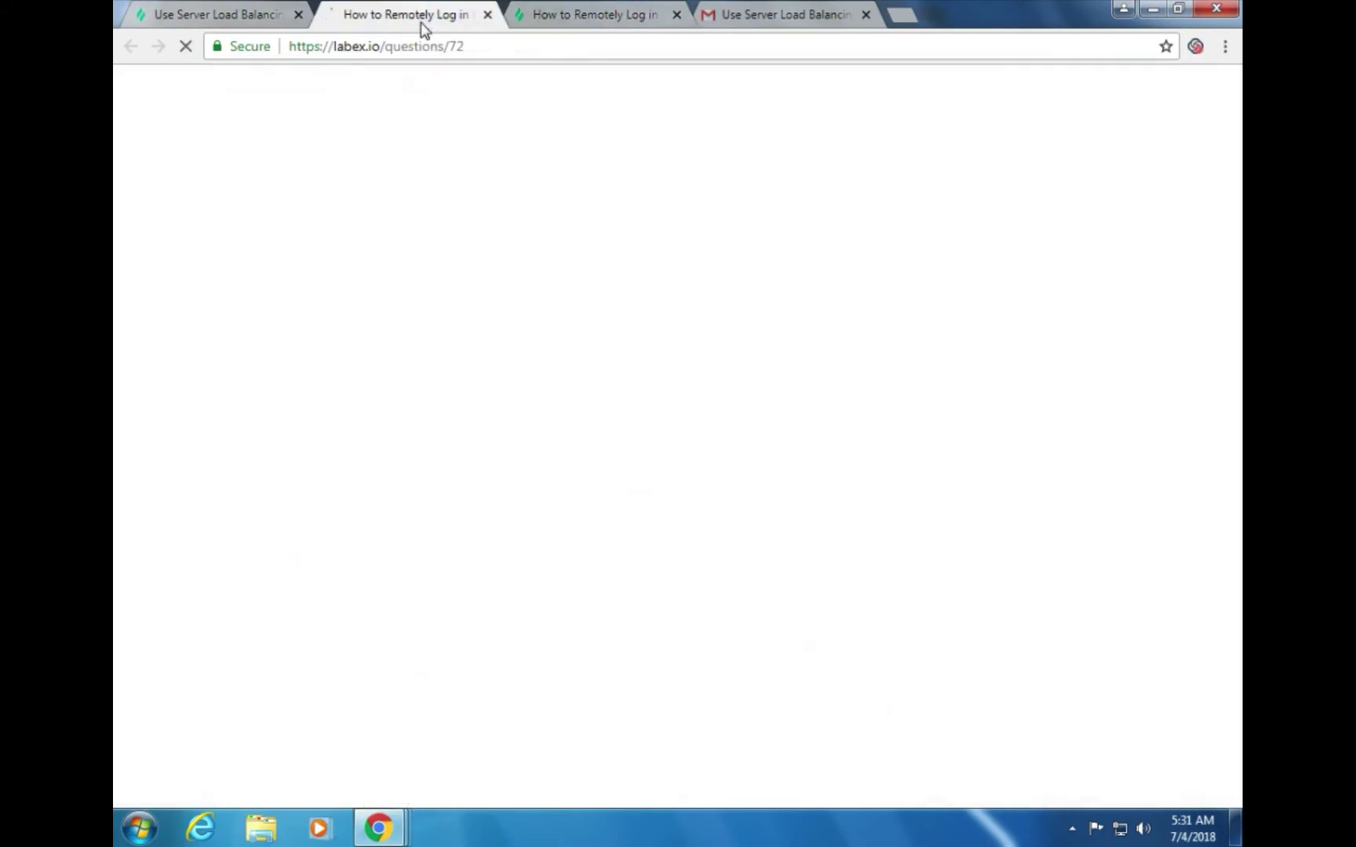
left_click(220, 17)
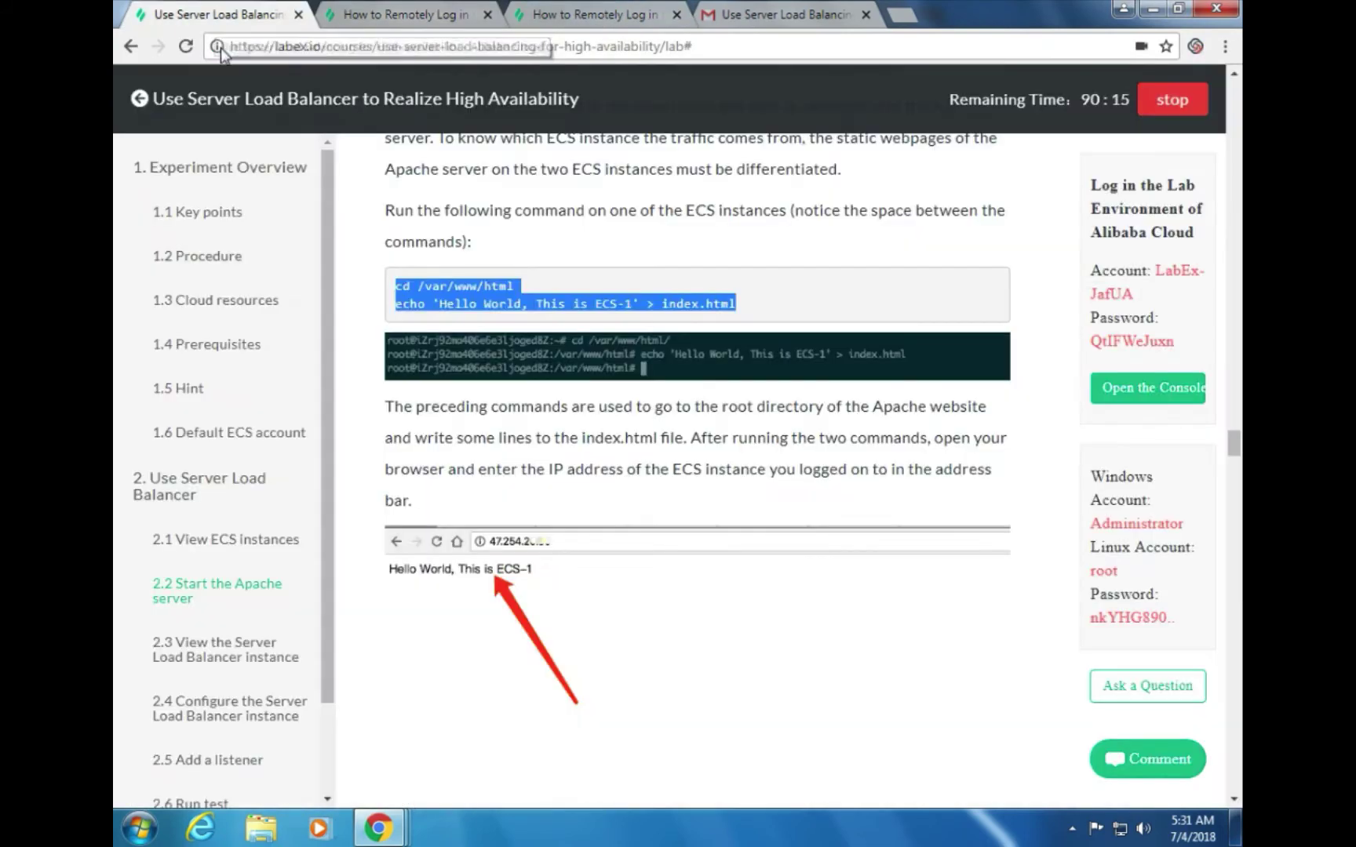
left_click(572, 14)
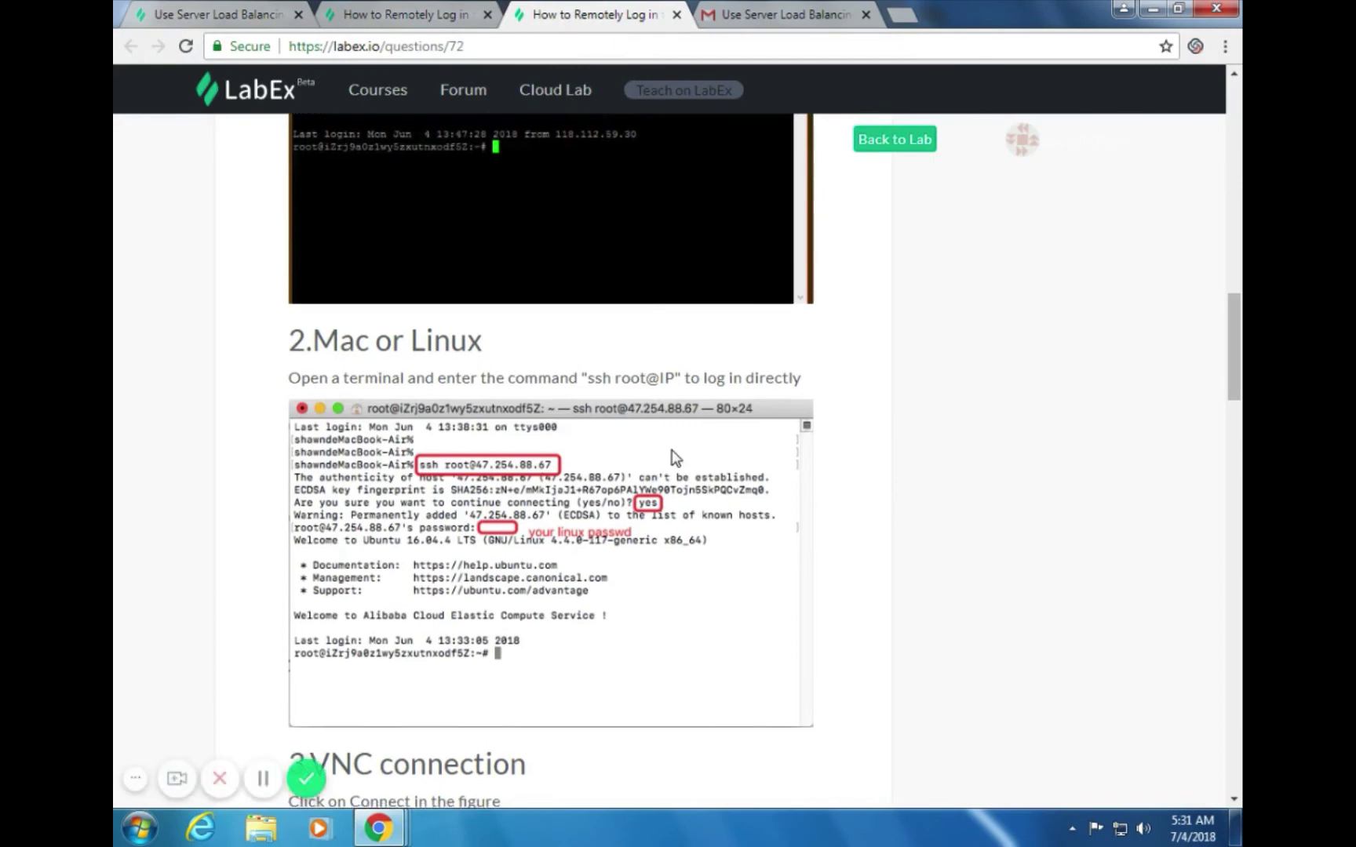
scroll(671, 455, "down", 3)
scroll(645, 414, "up", 2)
left_click(419, 22)
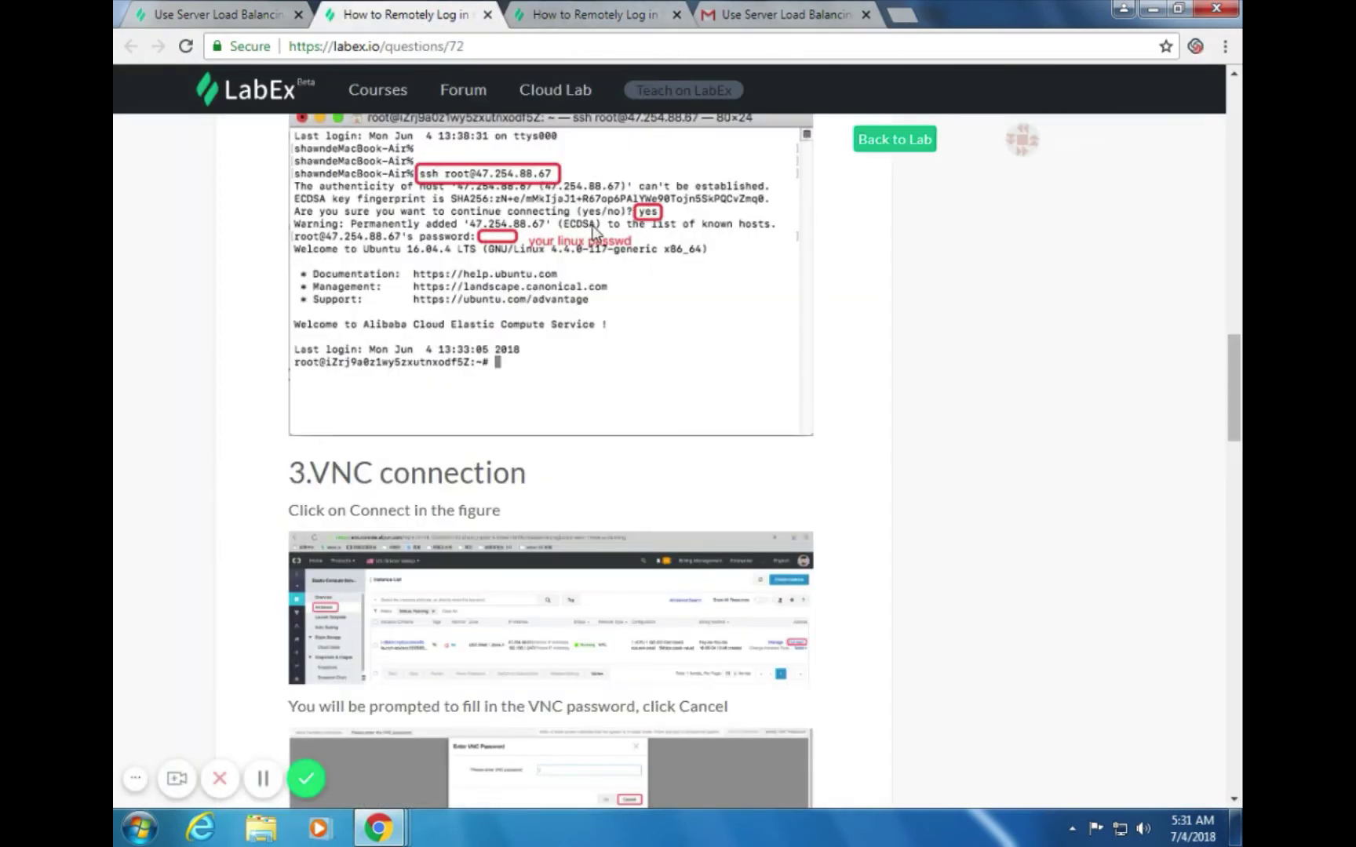
scroll(601, 259, "up", 2)
left_click(584, 22)
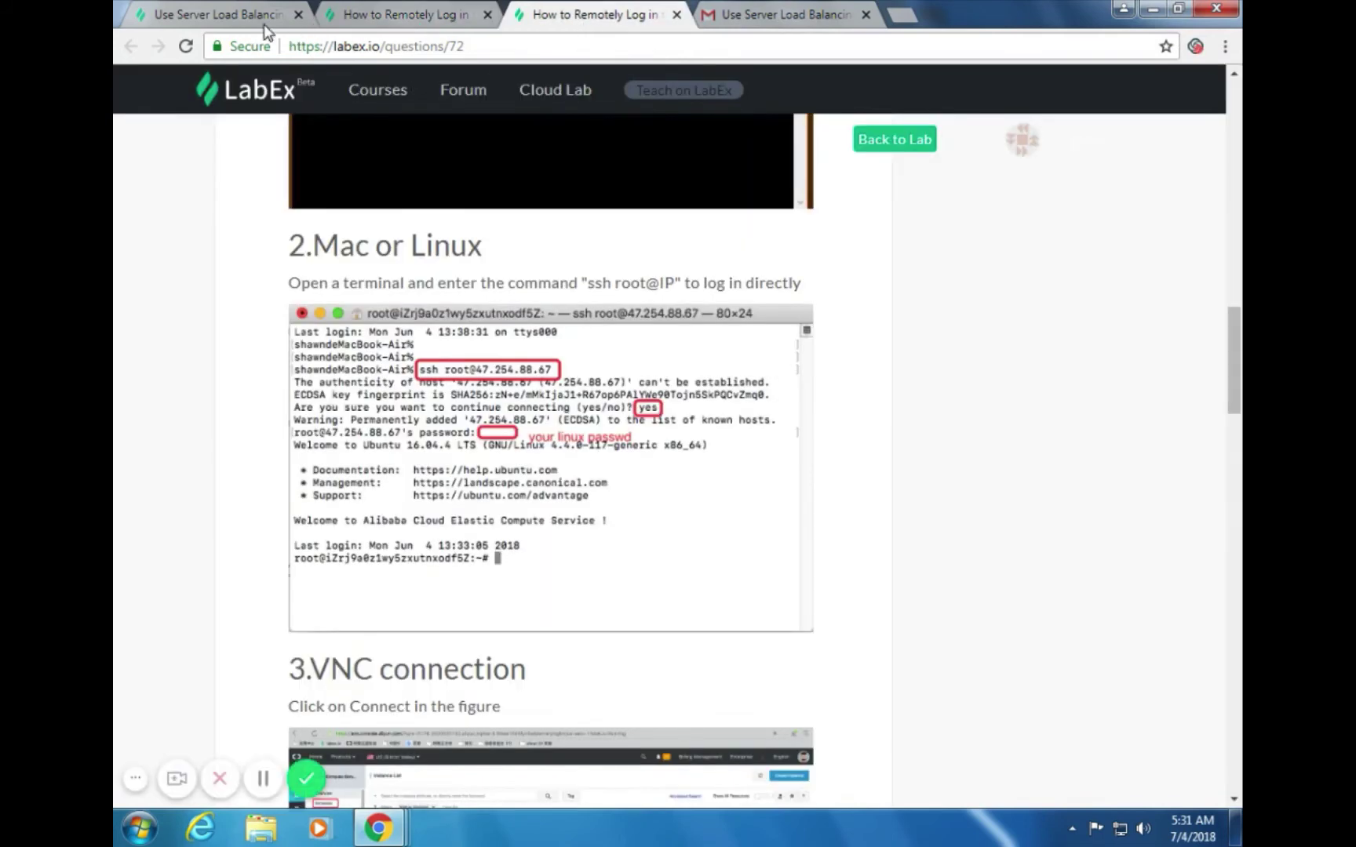
left_click(263, 19)
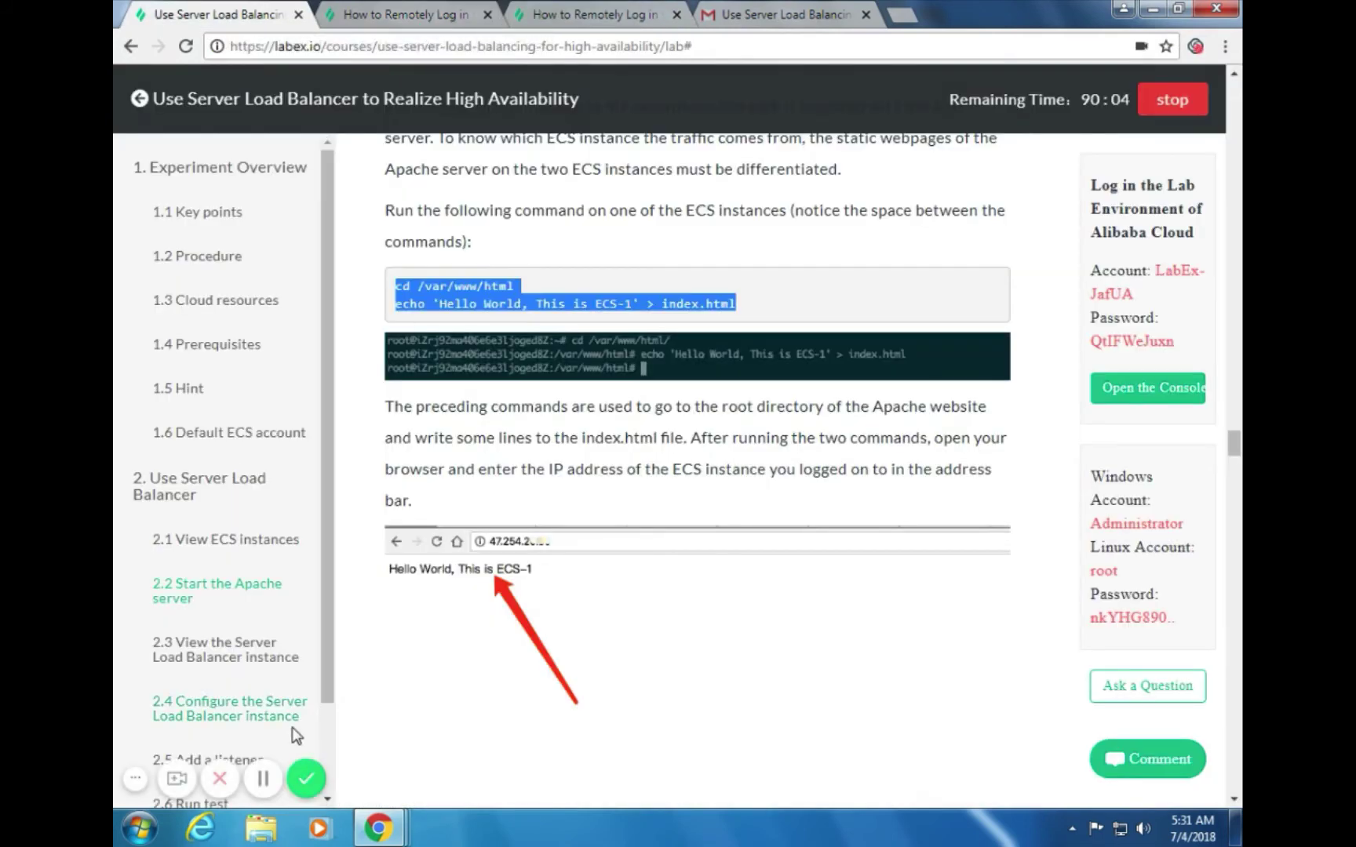
left_click(263, 778)
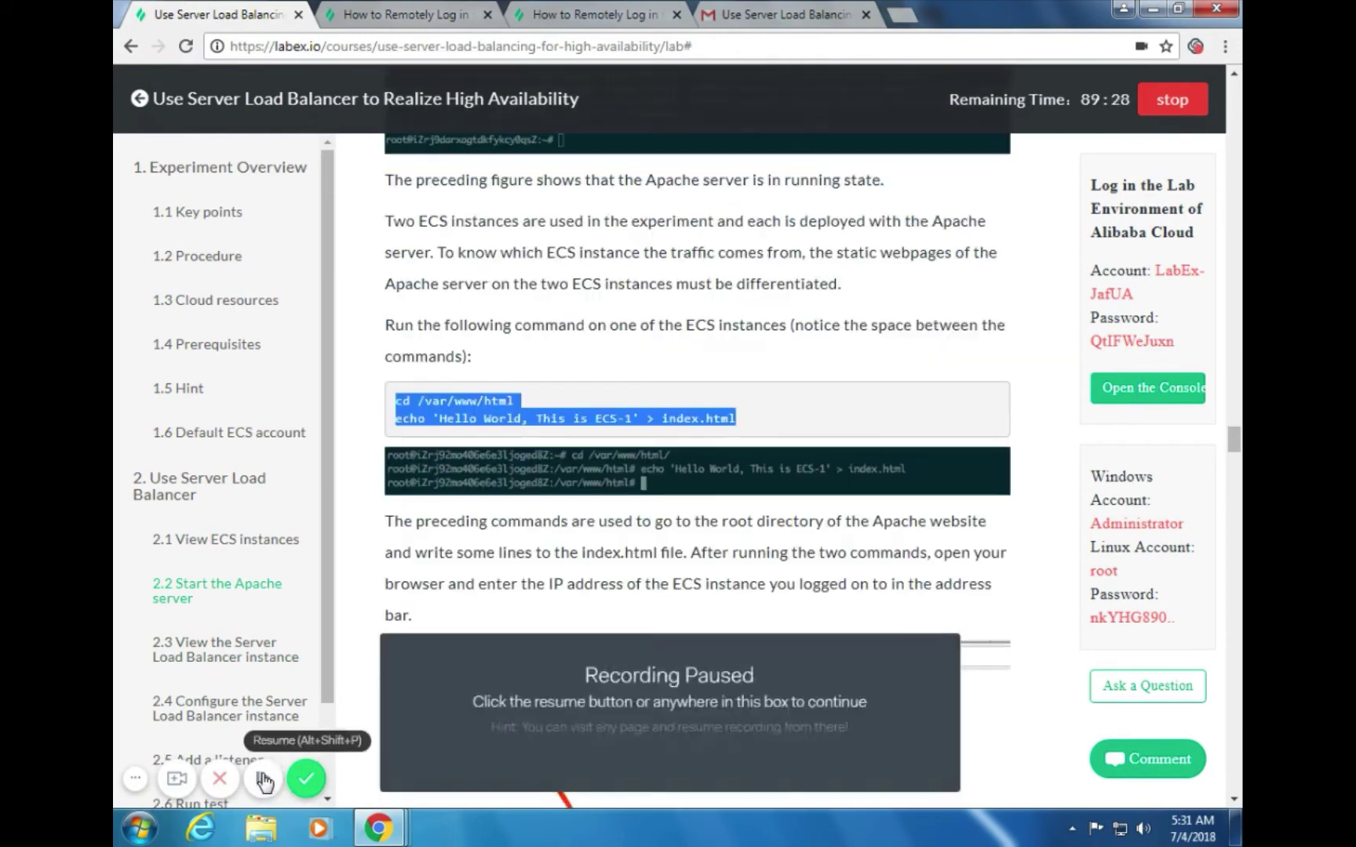
left_click(263, 778)
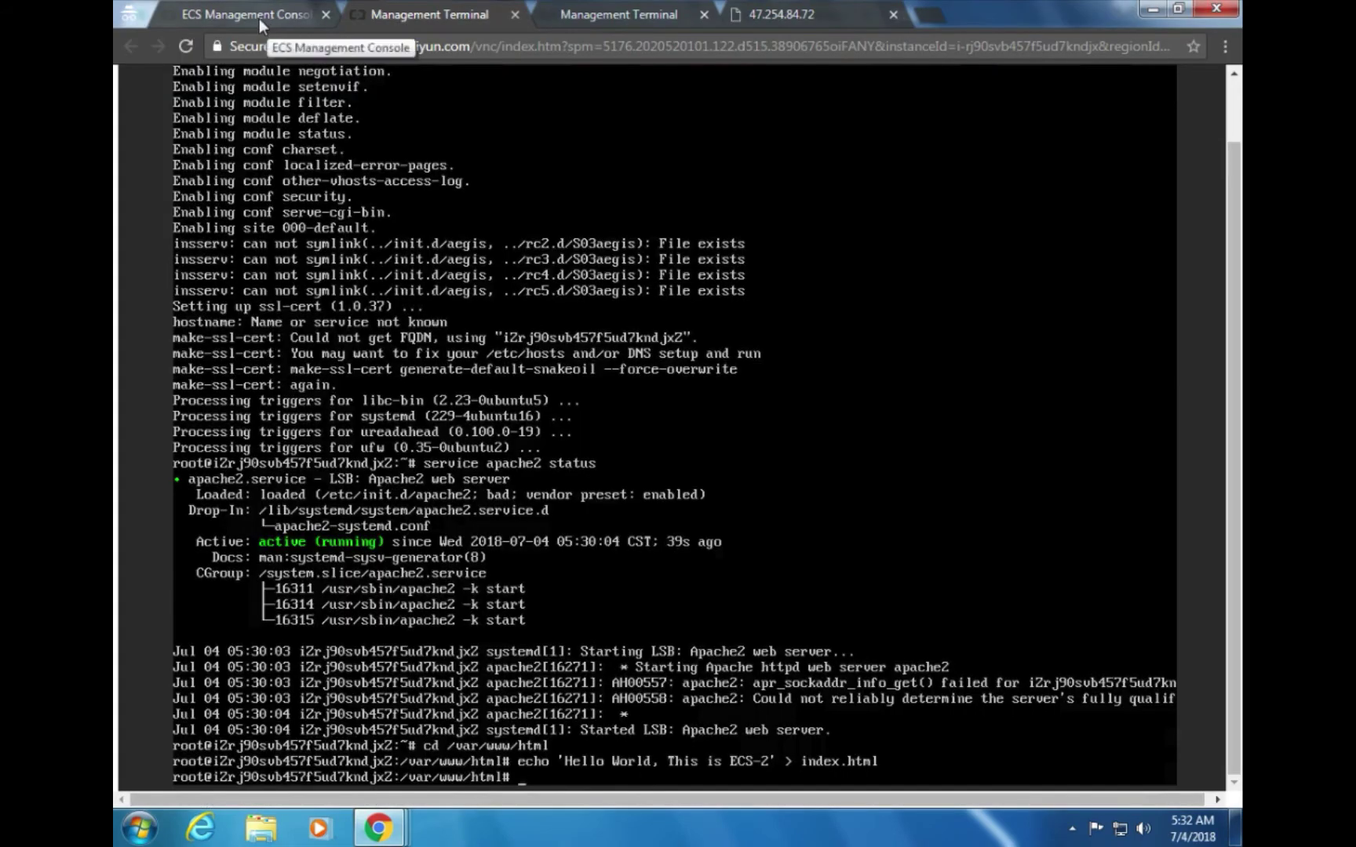
Open the ECS overview and list the two running US West instances
left_click(258, 18)
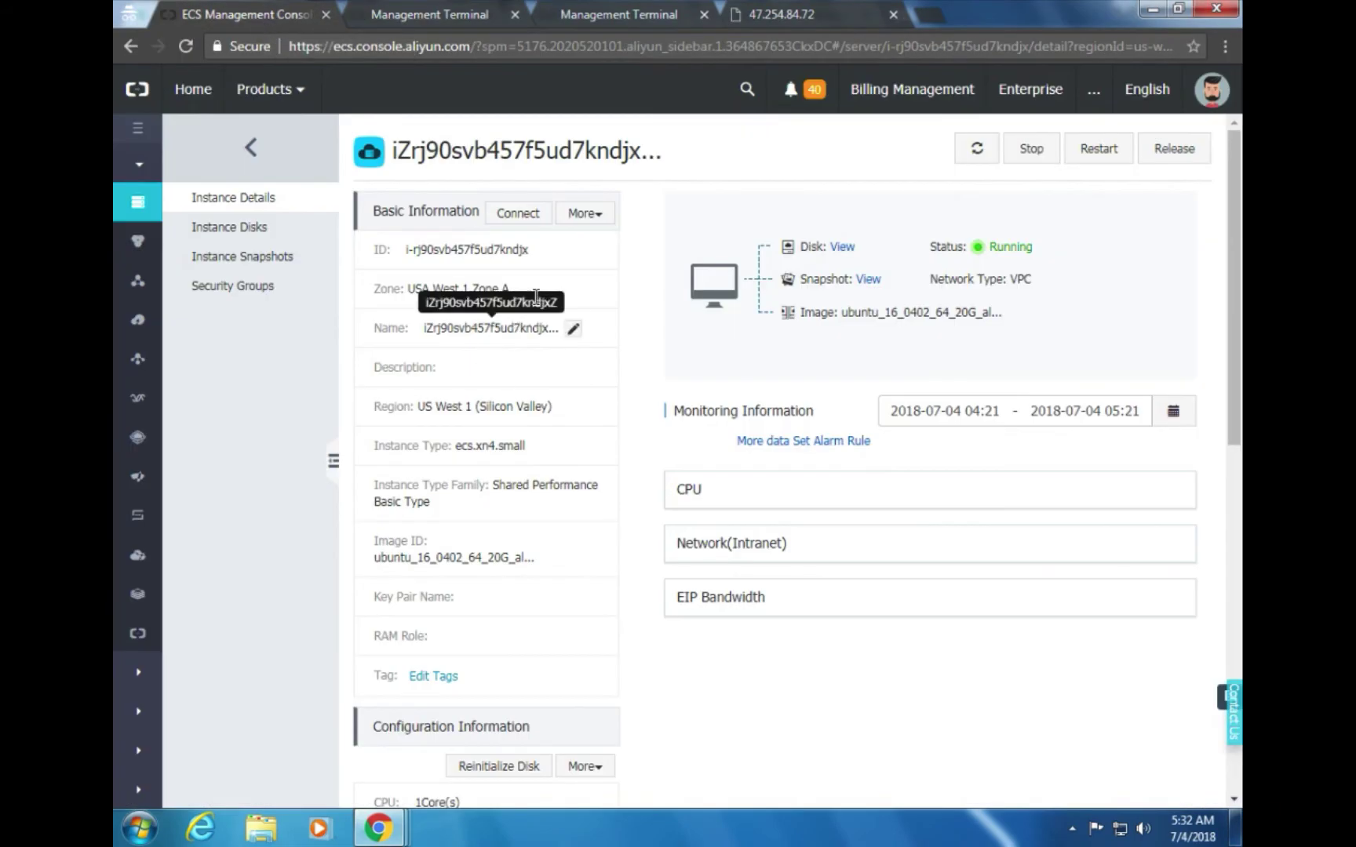
scroll(509, 388, "down", 1)
scroll(509, 388, "up", 1)
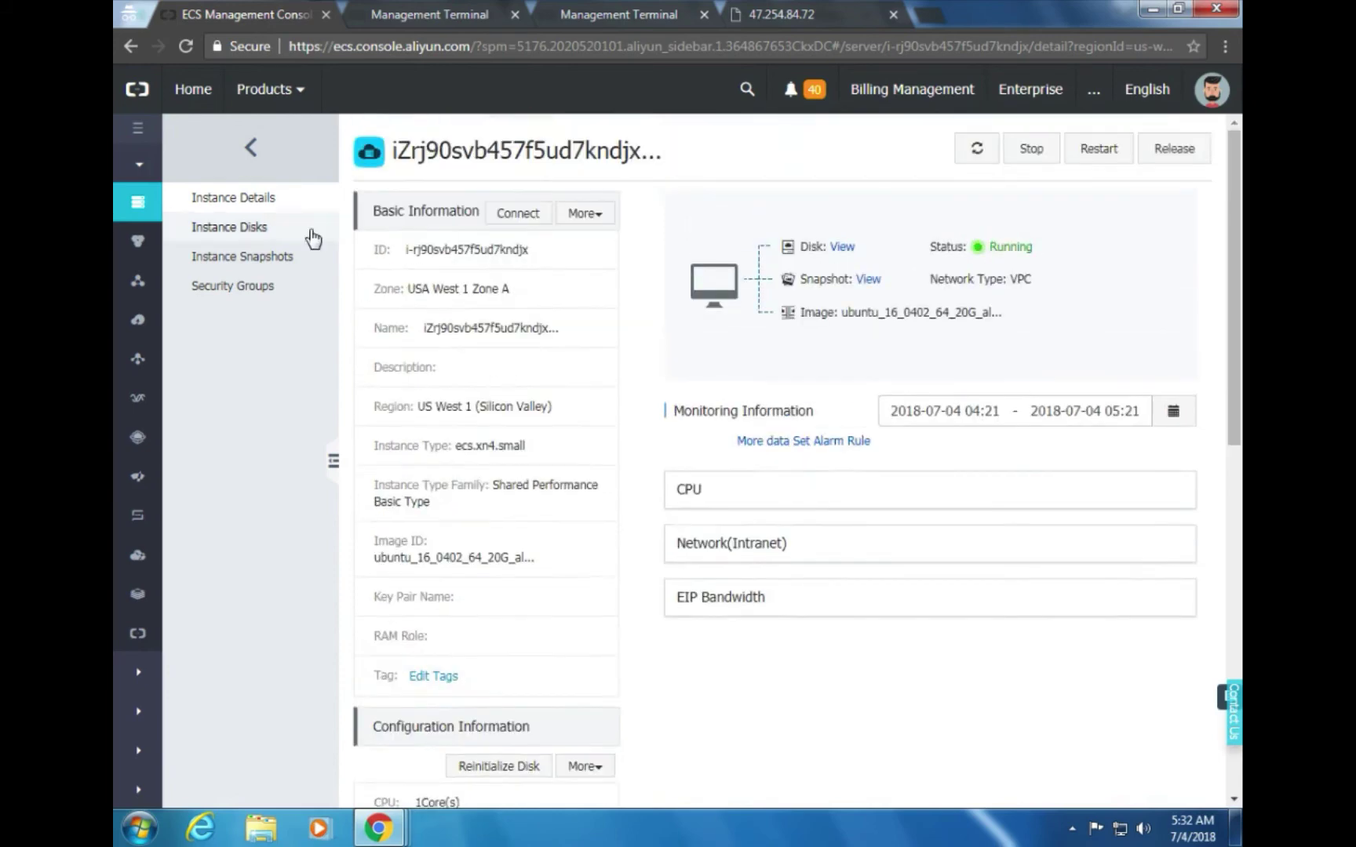
left_click(138, 202)
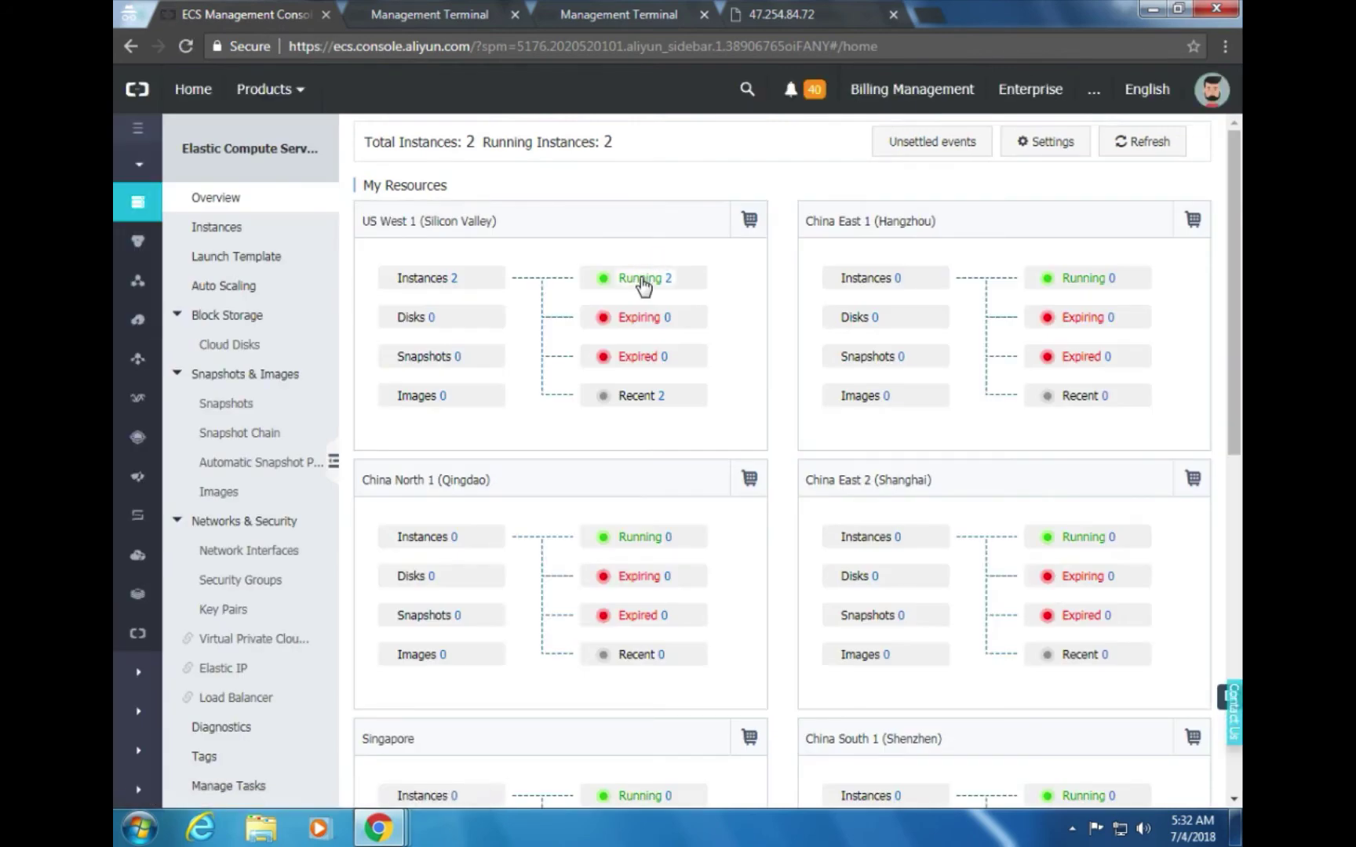
left_click(641, 281)
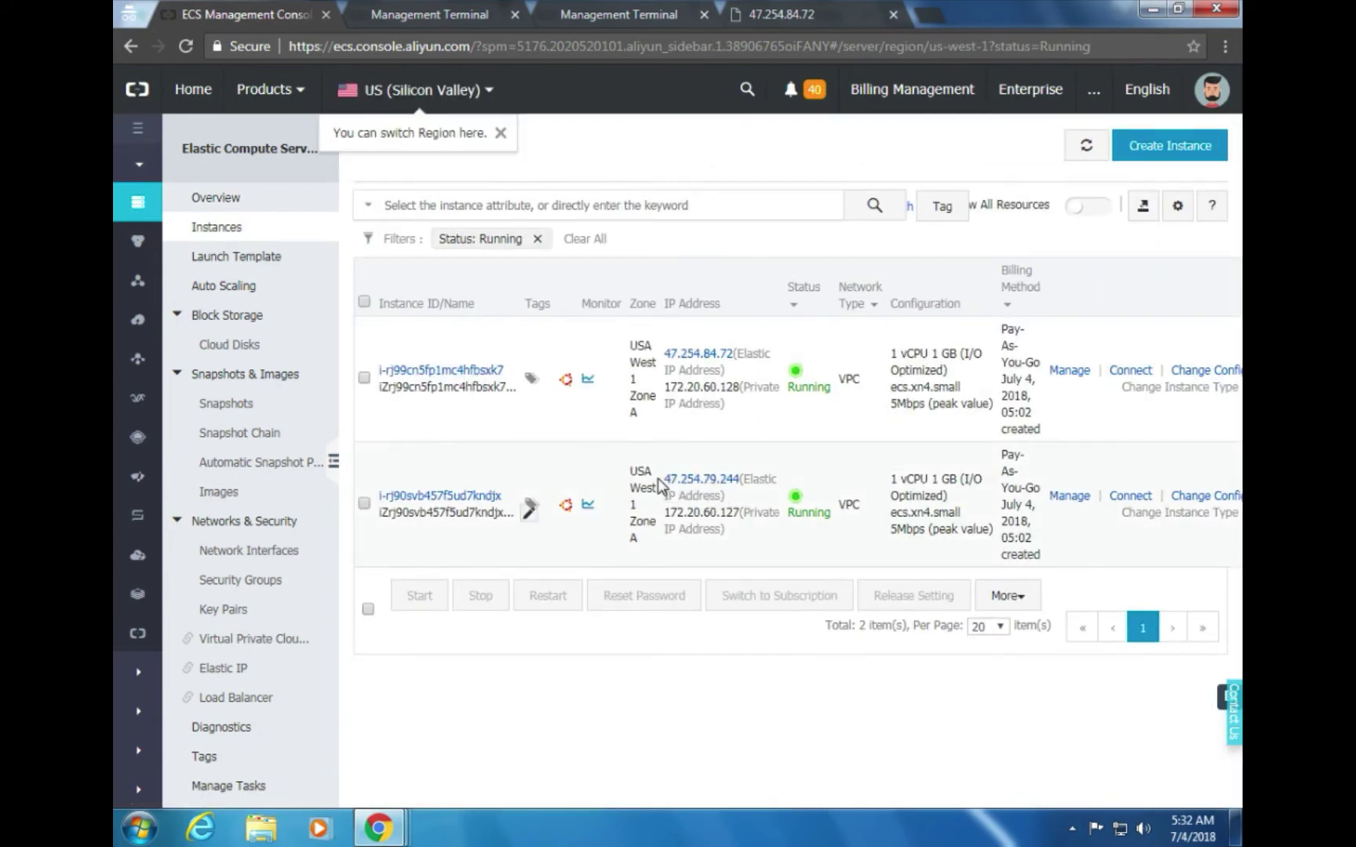
Select the second instance's Elastic IP 47.254.79.244
left_click_drag(661, 485, 687, 463)
left_click(684, 453)
left_click_drag(662, 481, 733, 474)
key("ctrl+c")
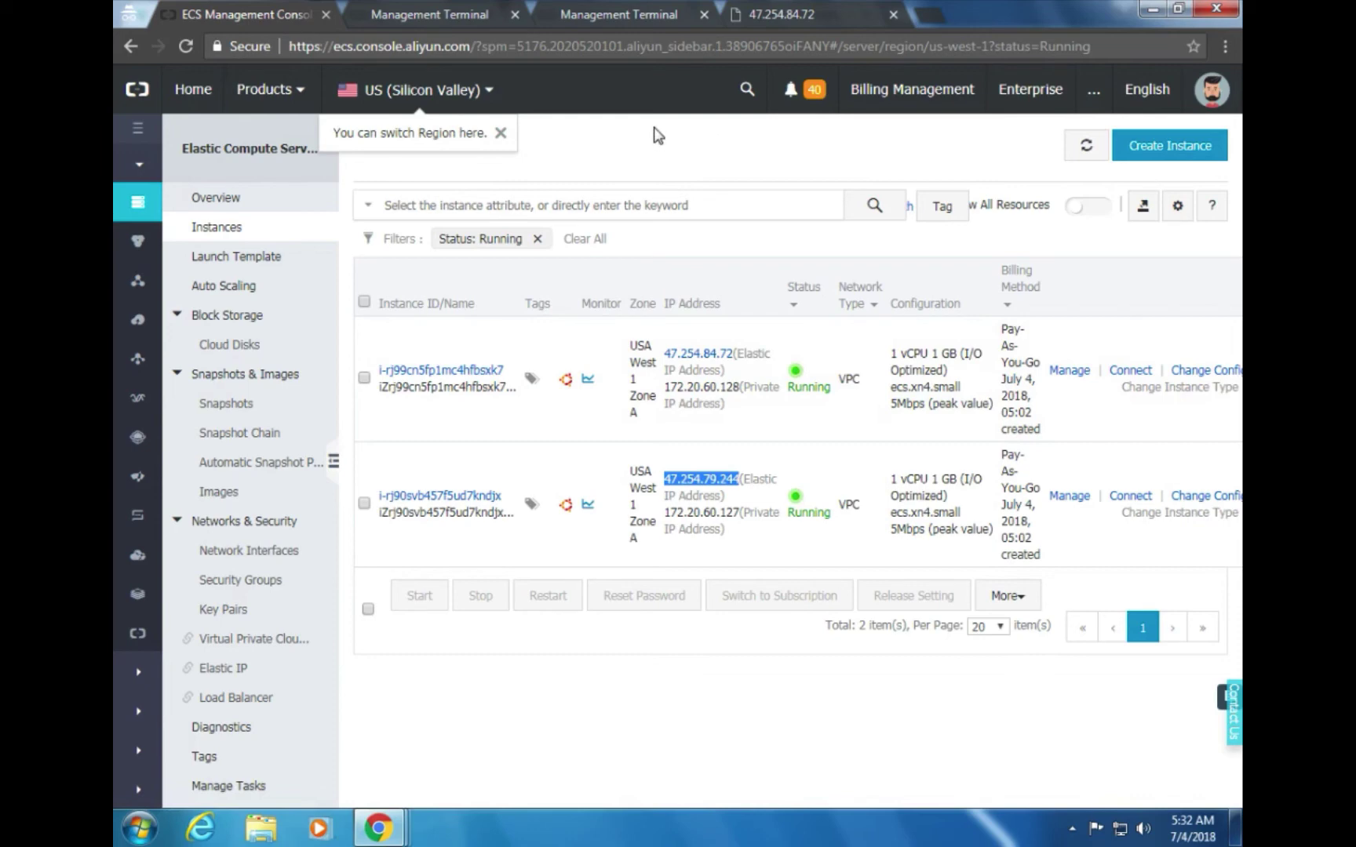
Load 47.254.79.244 in a new tab, which shows 'Hello World, This is ECS-2'
left_click(928, 14)
key("ctrl+v")
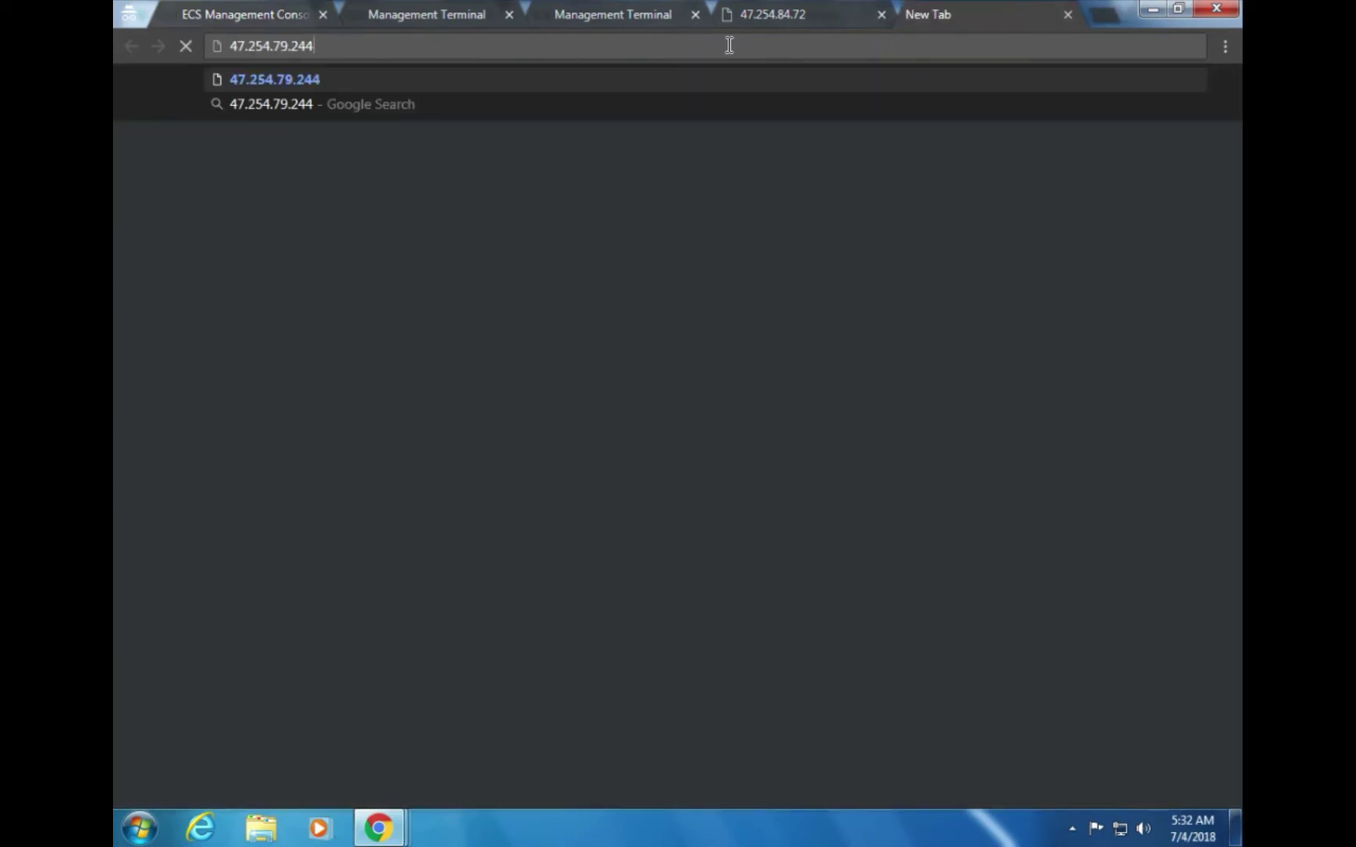
key("Return")
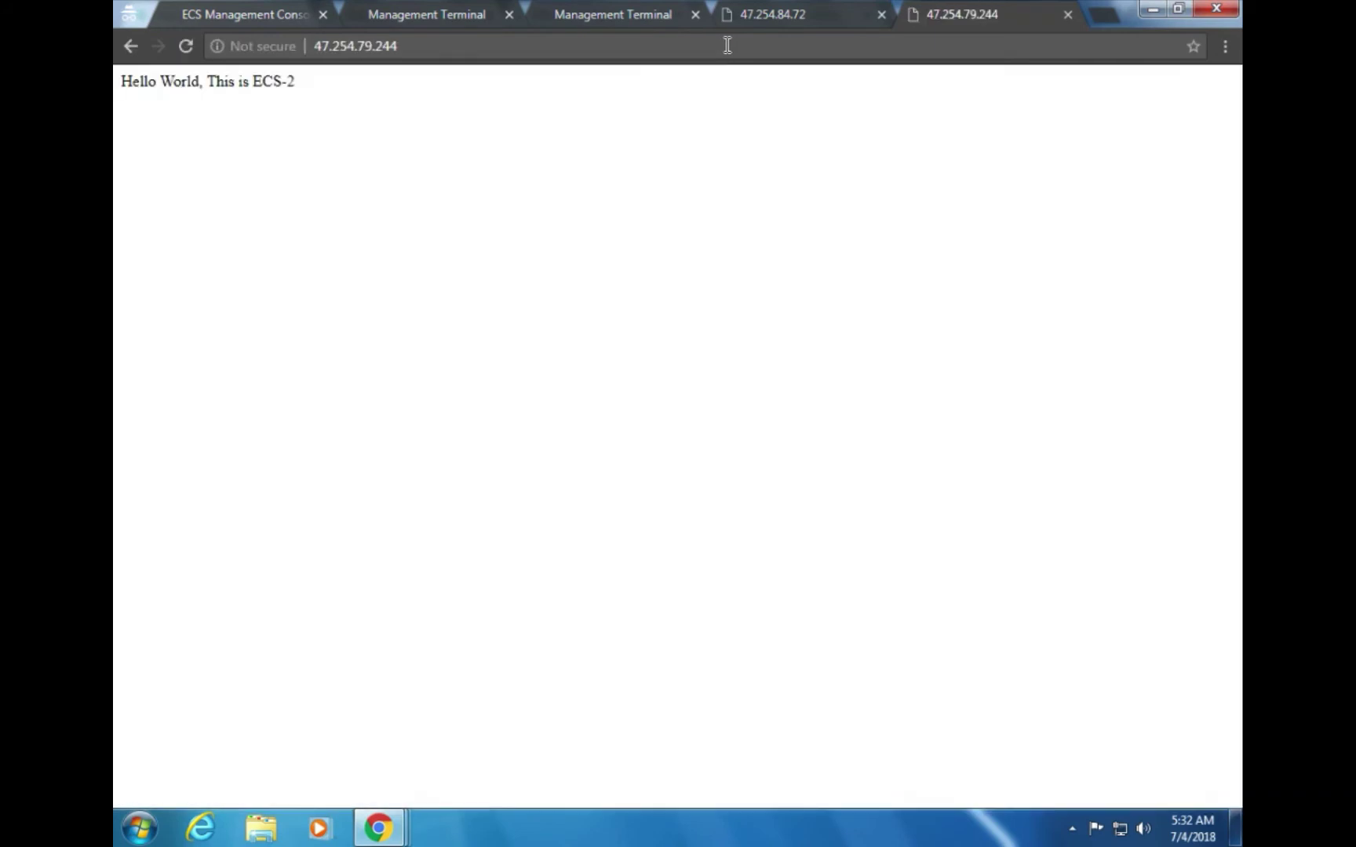
left_click_drag(330, 91, 143, 88)
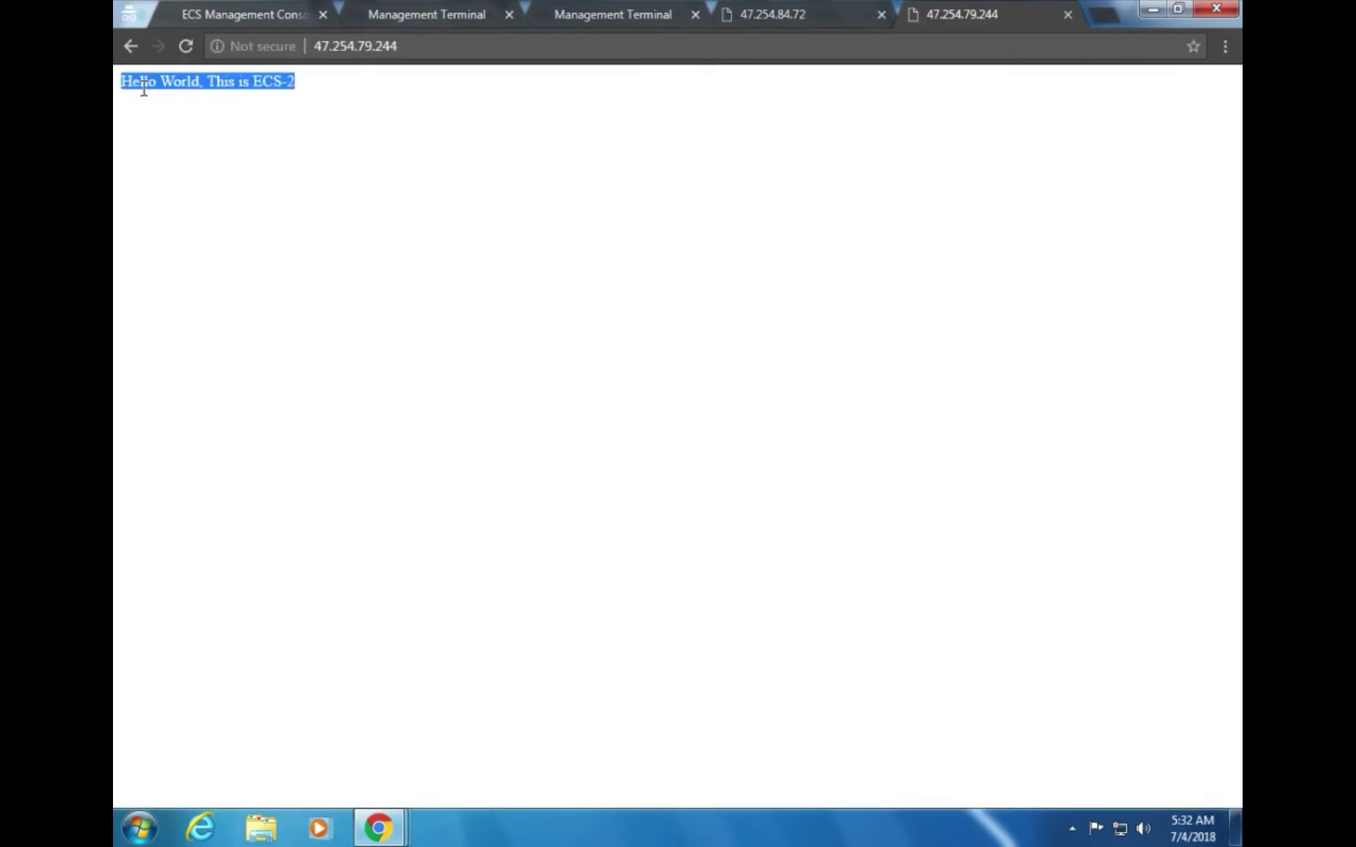
Select the first instance's IP 47.254.84.72 in the ECS instance list
left_click(245, 9)
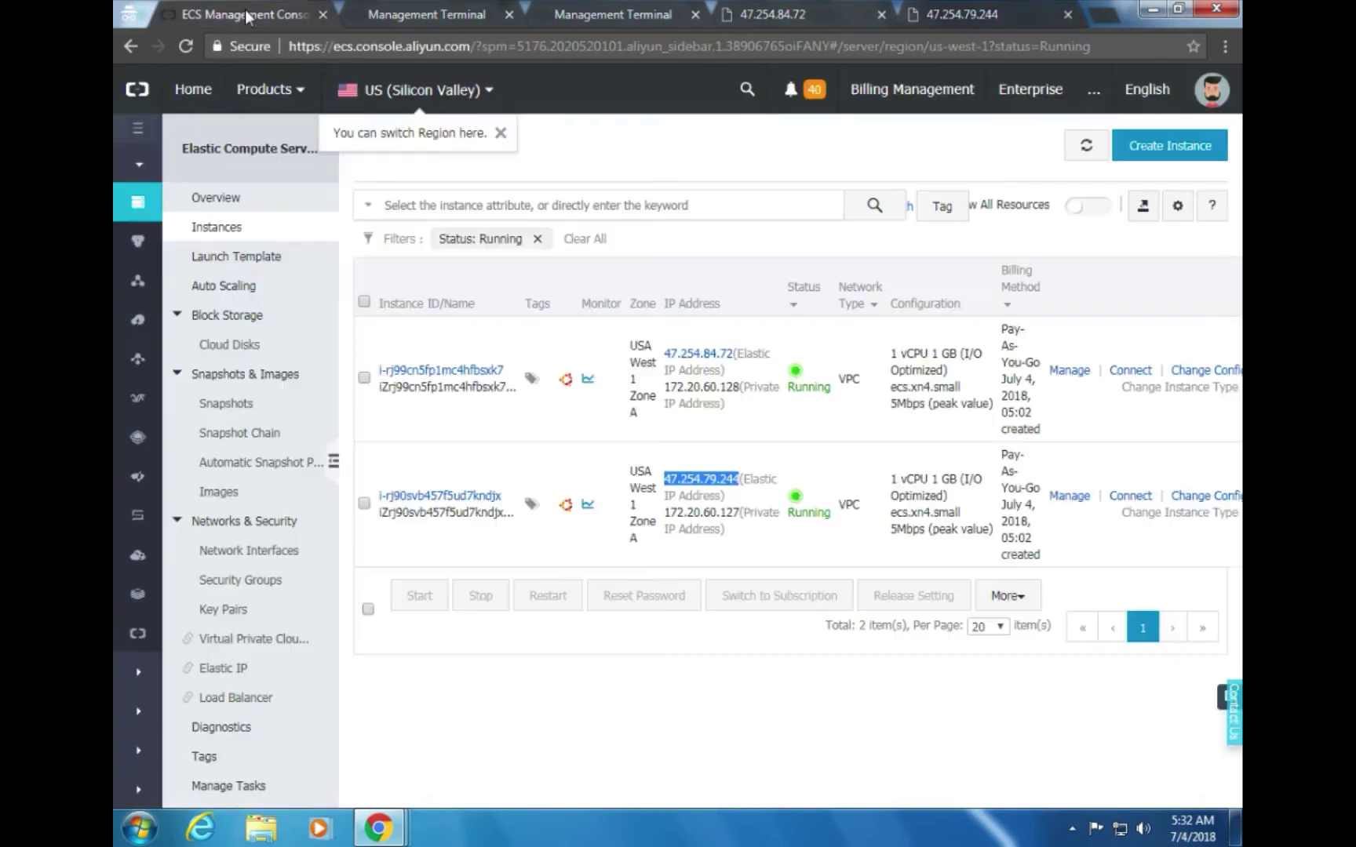
left_click(666, 356)
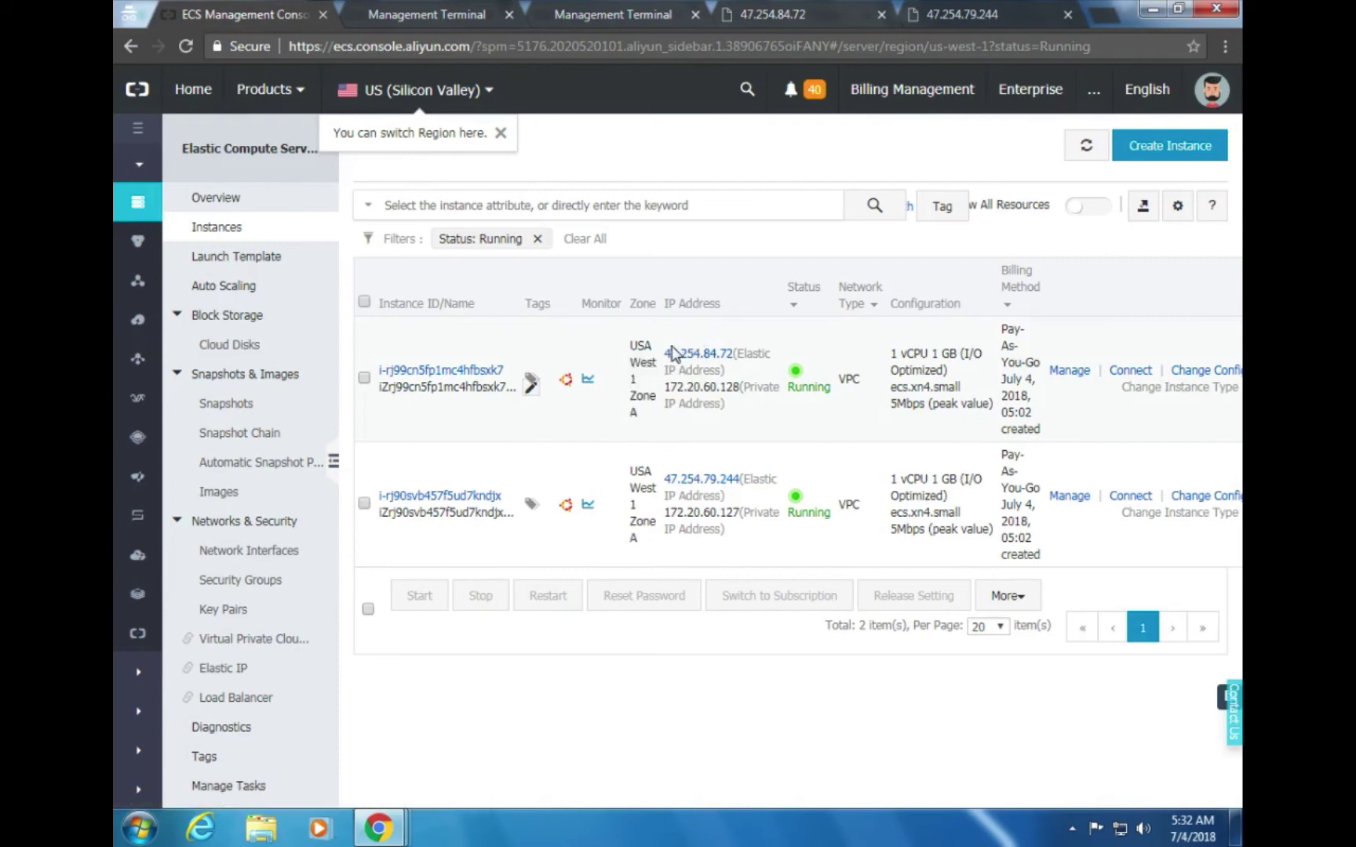
left_click_drag(673, 355, 710, 357)
left_click(737, 334)
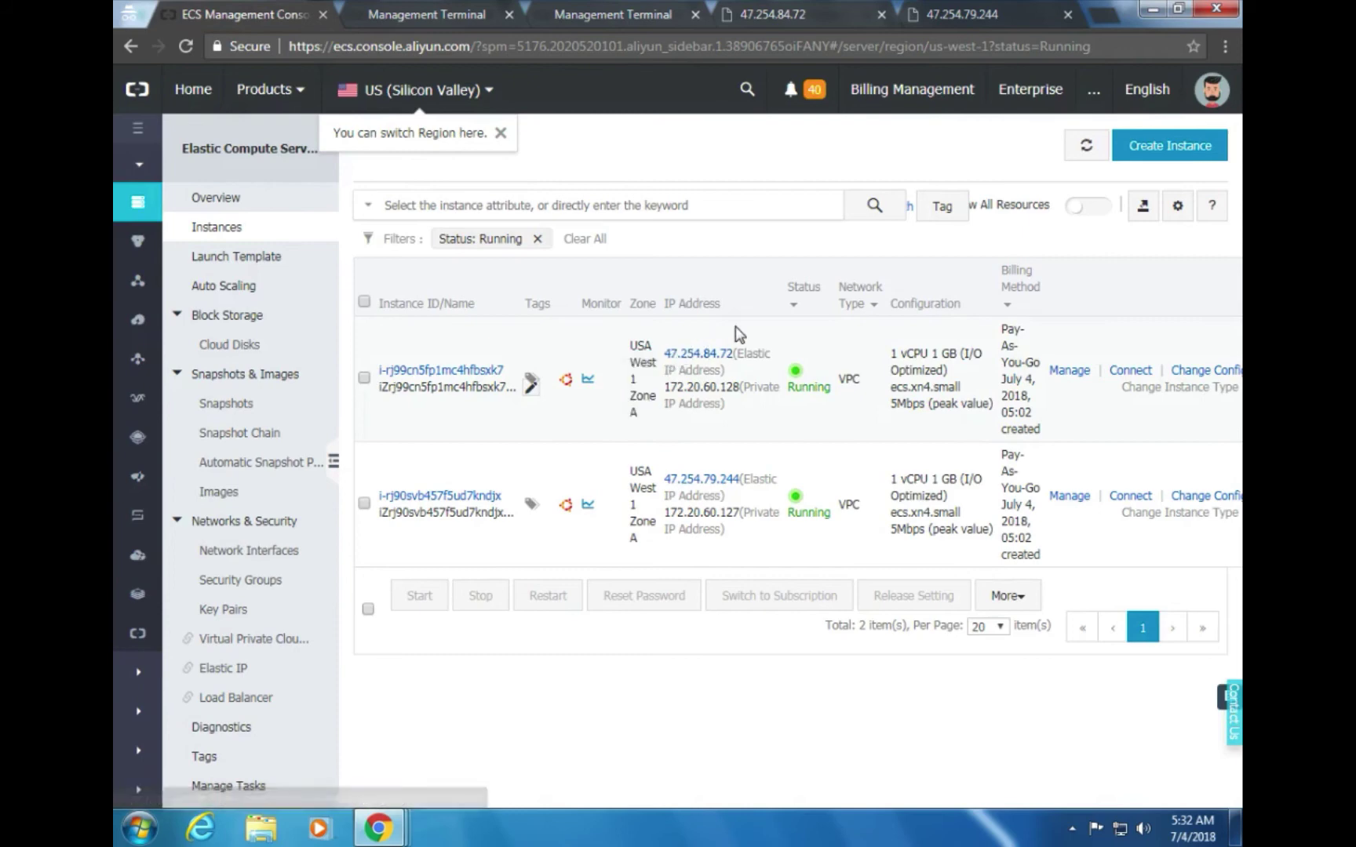
double_click(736, 355)
left_click(736, 354)
double_click(736, 355)
left_click(736, 355)
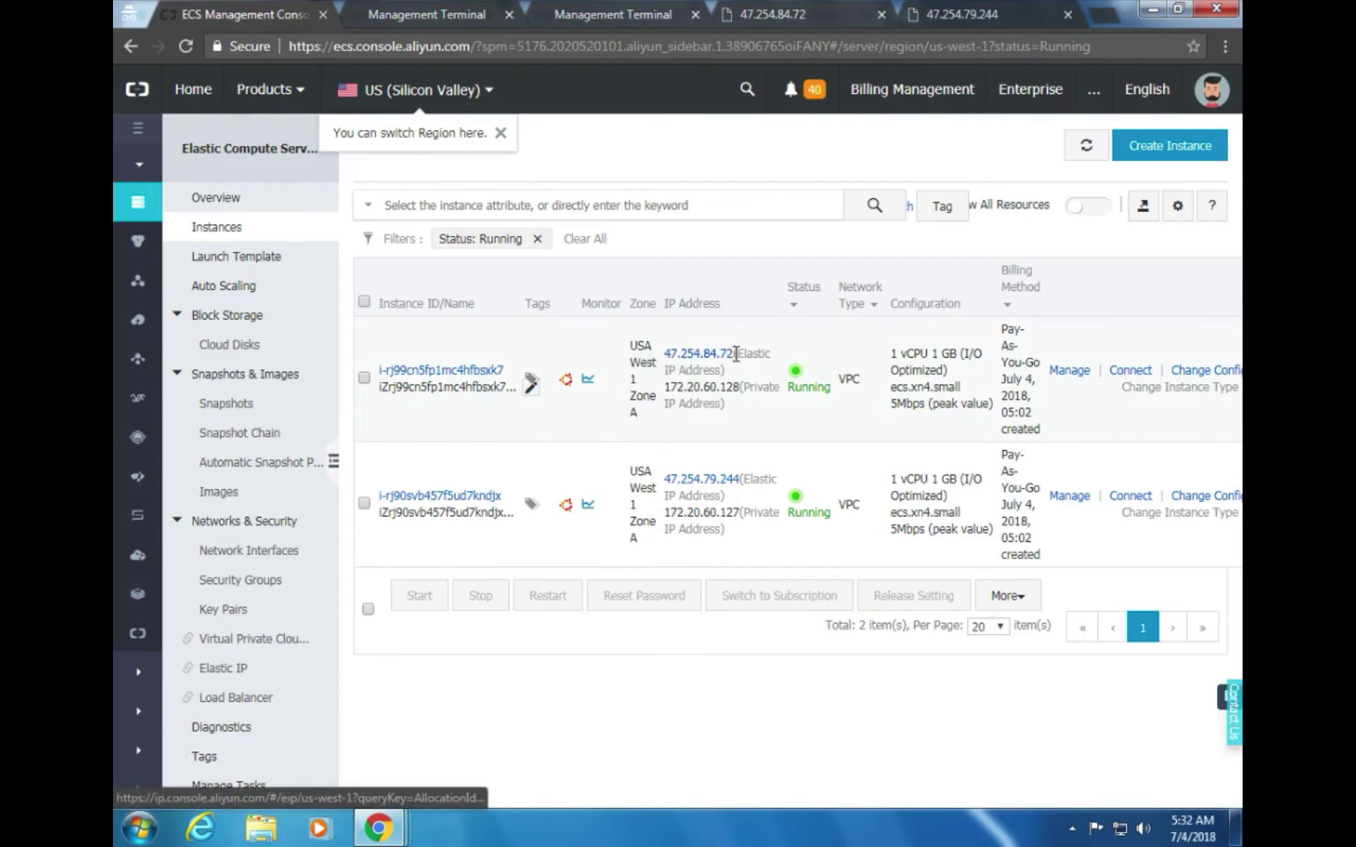
left_click_drag(736, 355, 667, 368)
key("ctrl+c")
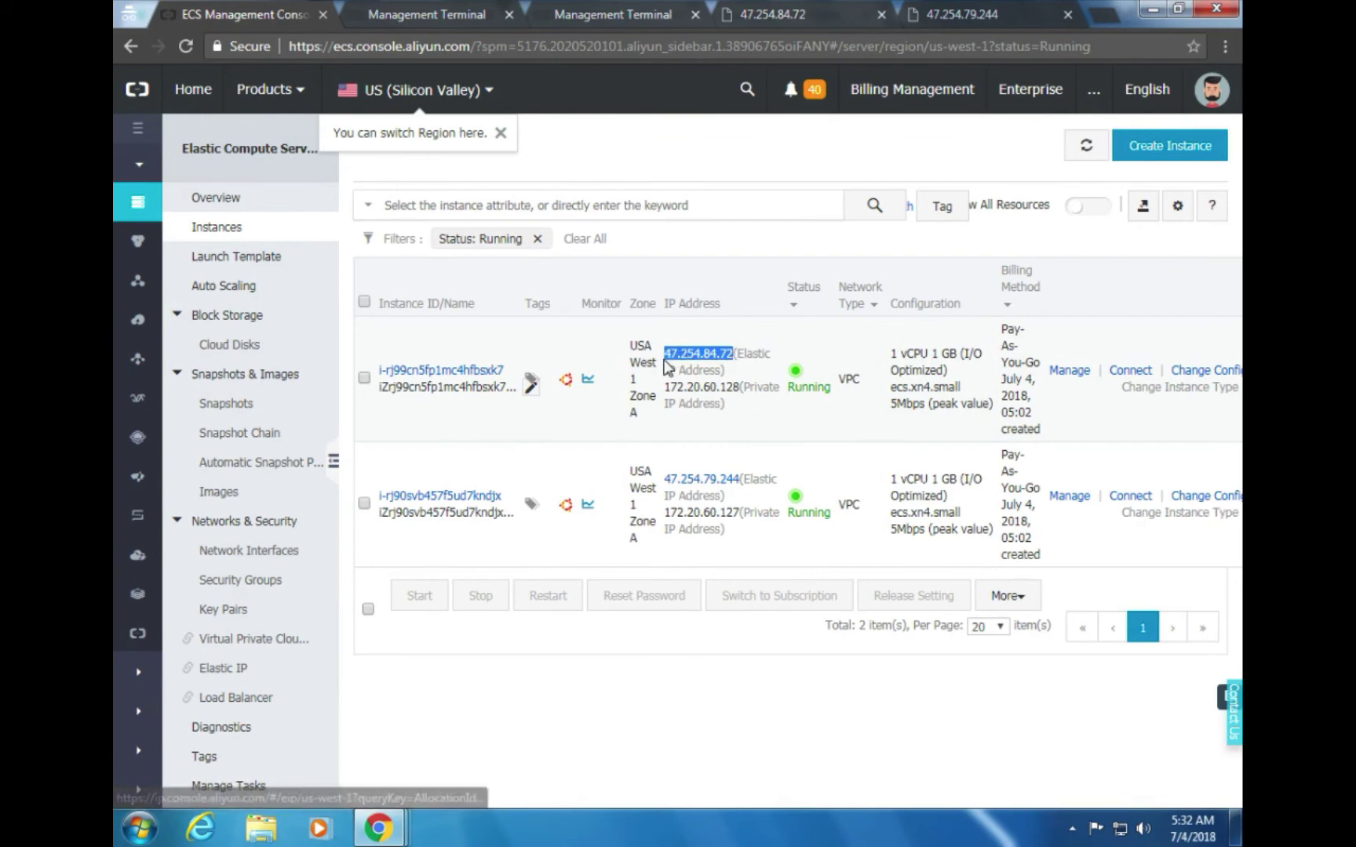
Replace the old ECS-1 page with a new incognito tab loading 47.254.84.72
left_click(776, 14)
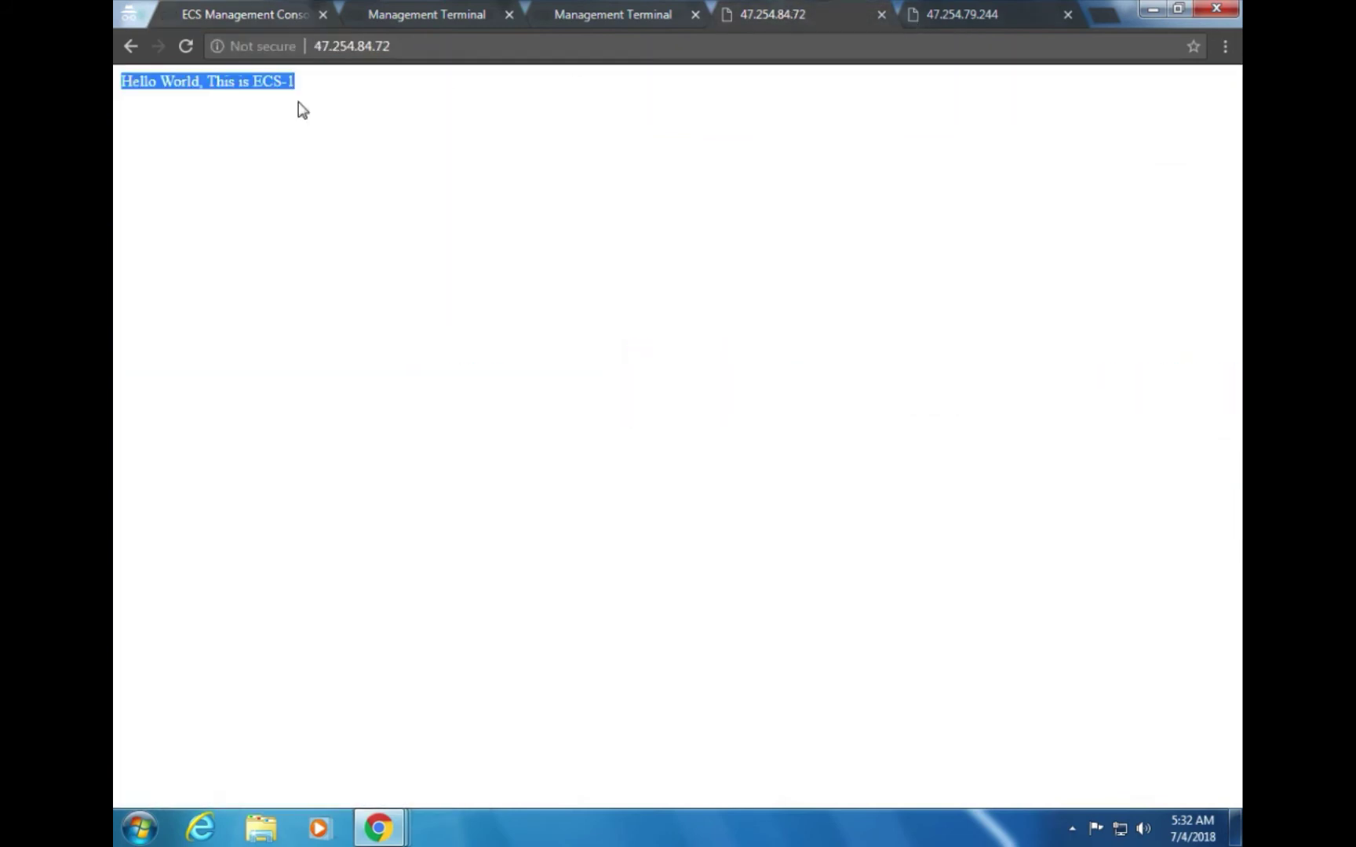
left_click(881, 15)
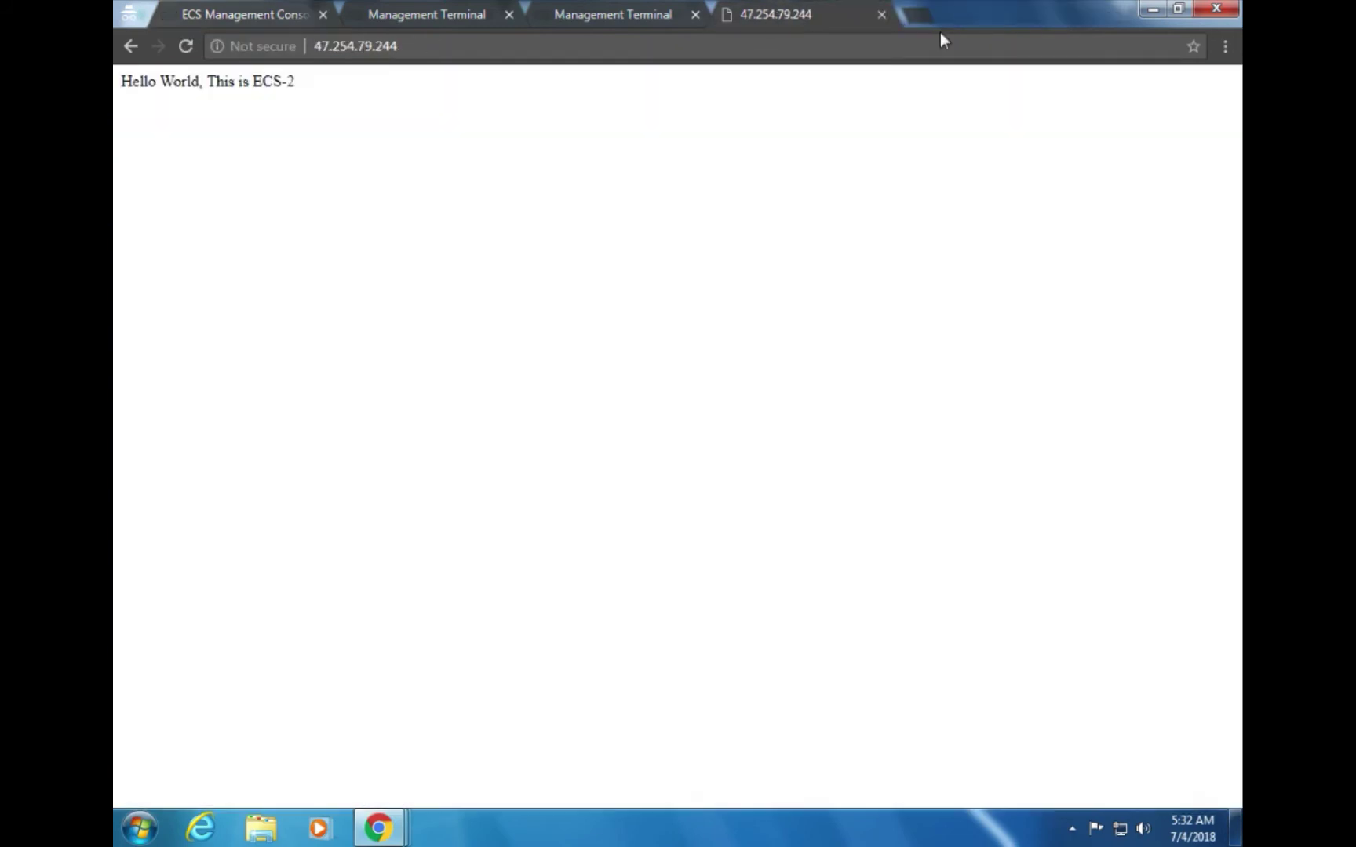
left_click(925, 25)
left_click_drag(933, 28, 769, 23)
key("ctrl+v")
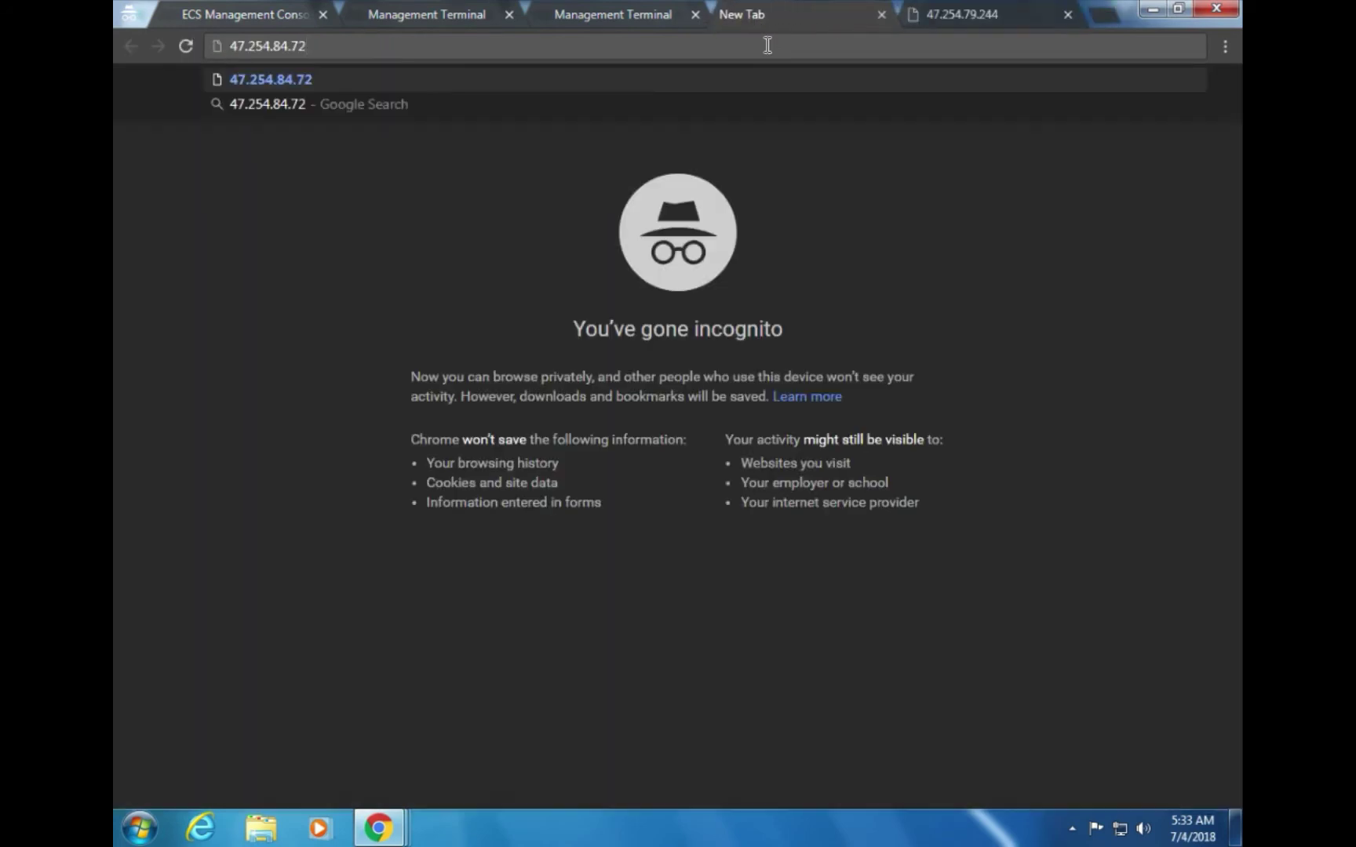
key("Return")
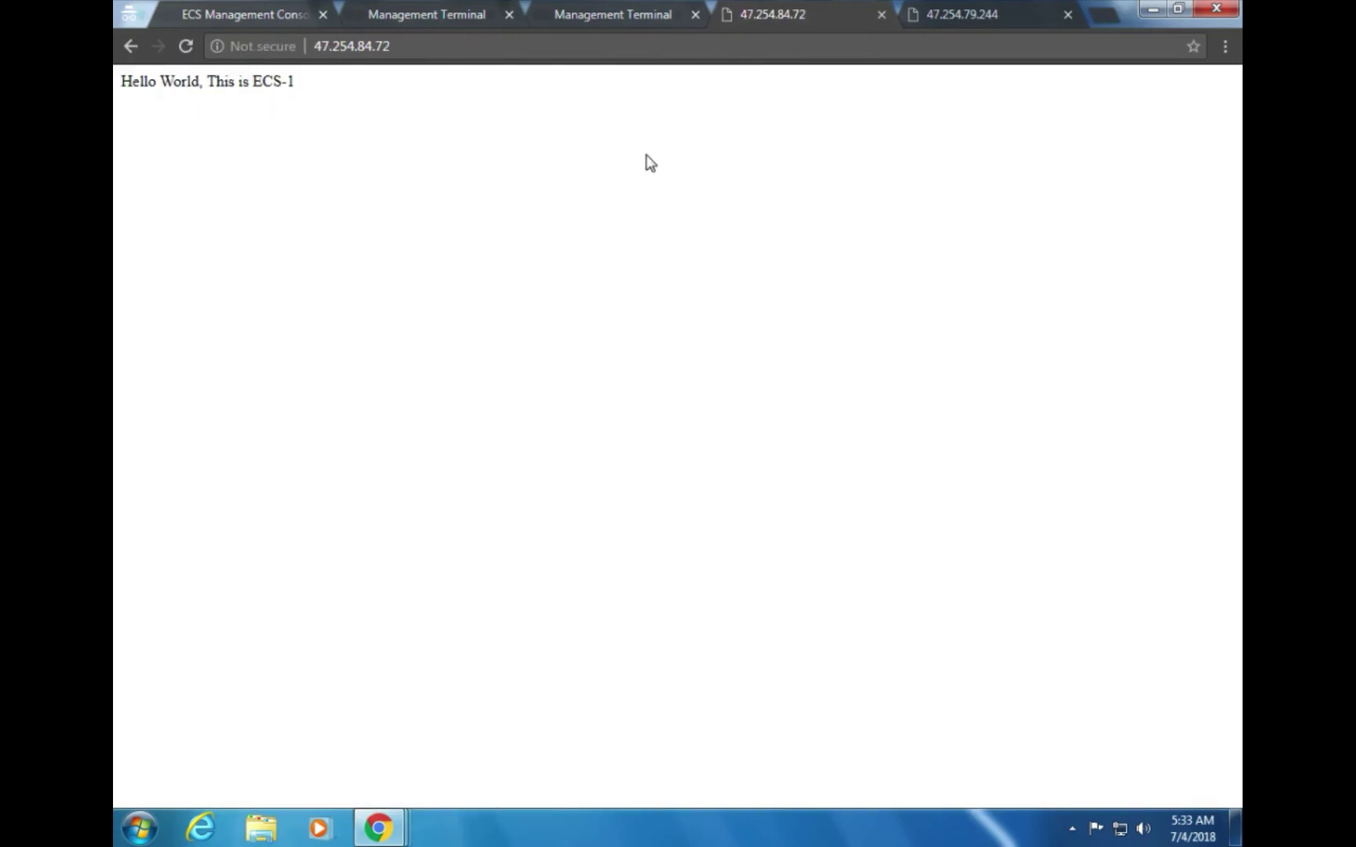
left_click(412, 14)
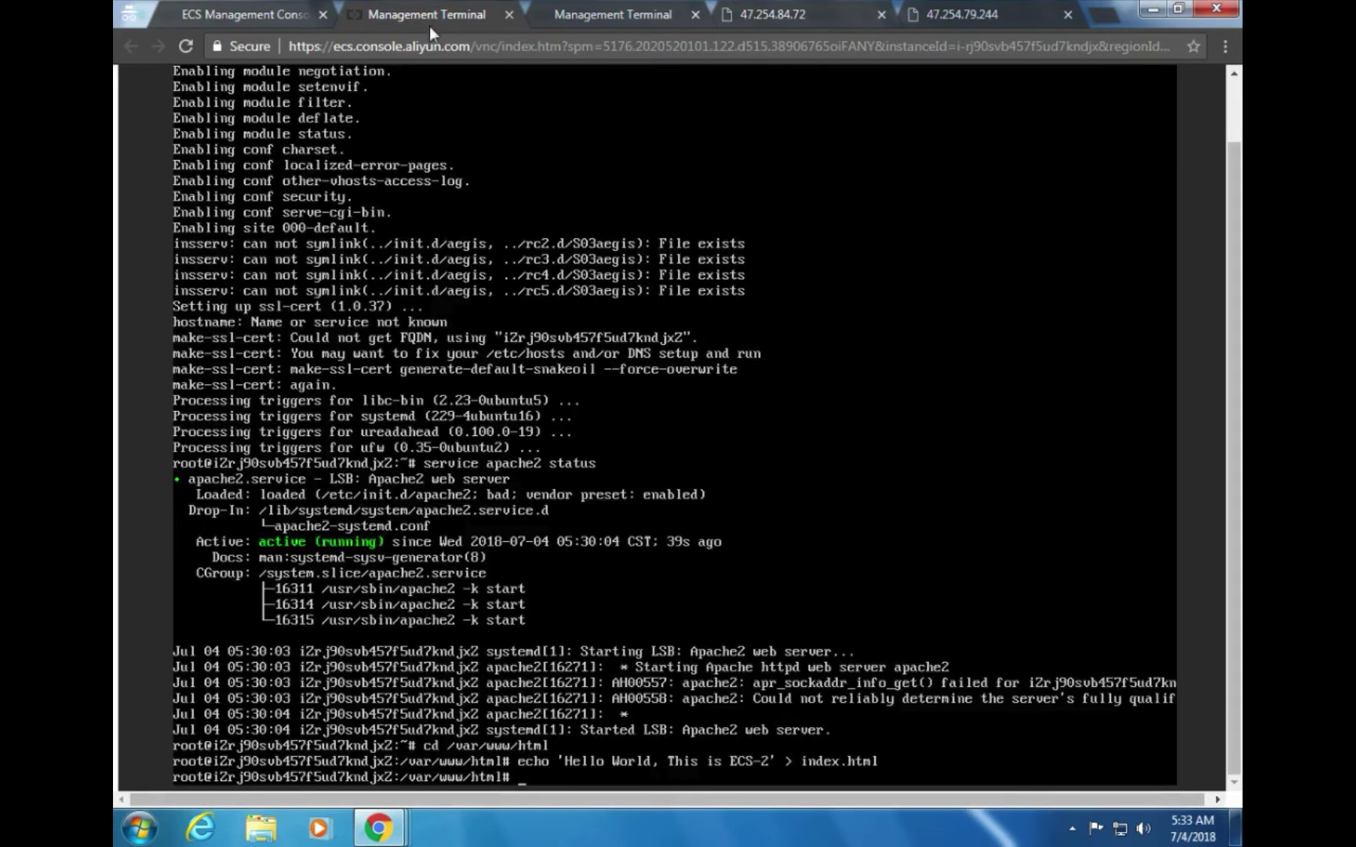
Read the LabEx guide down to section 2.3, View the Server Load Balancer instance
left_click(226, 13)
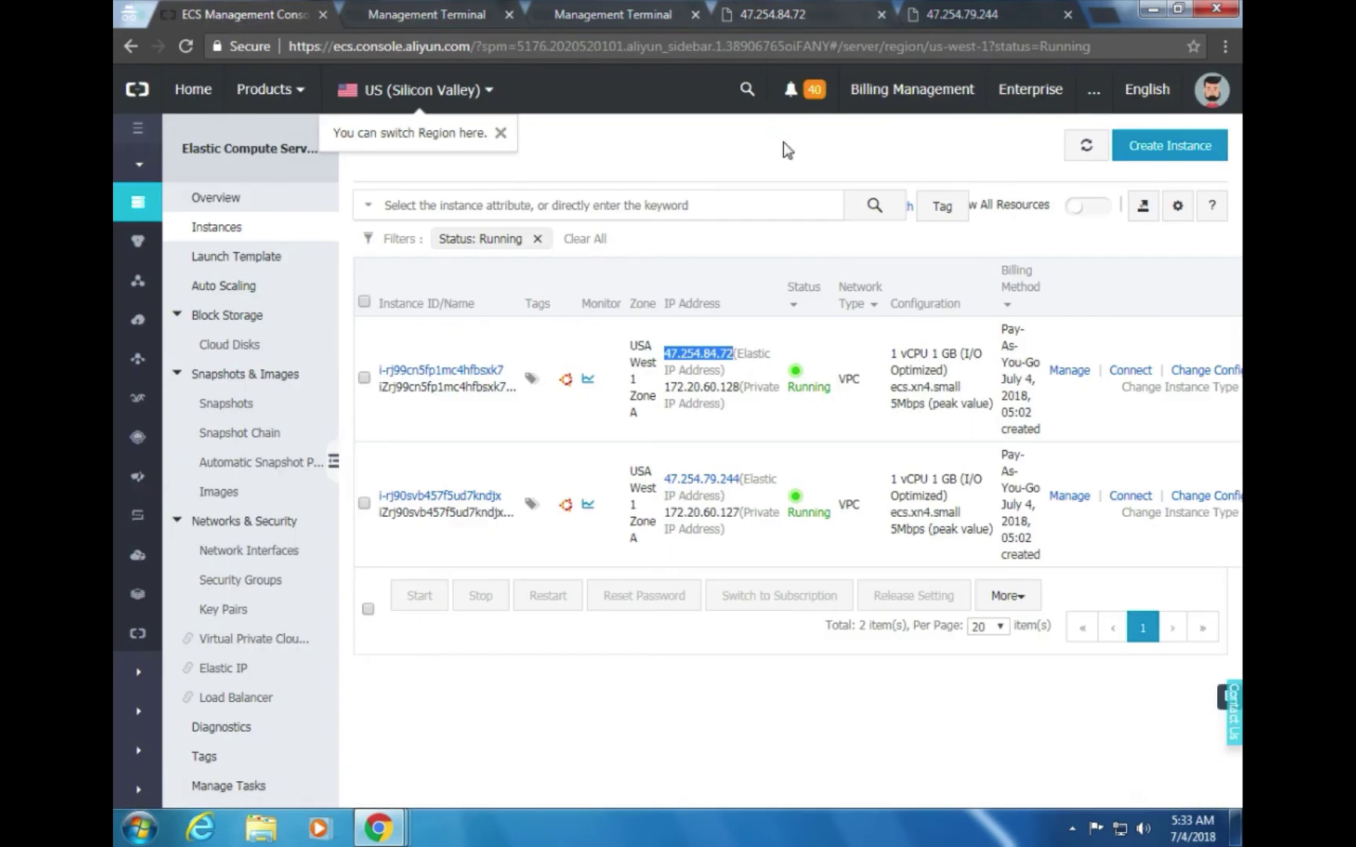
key("alt+Tab")
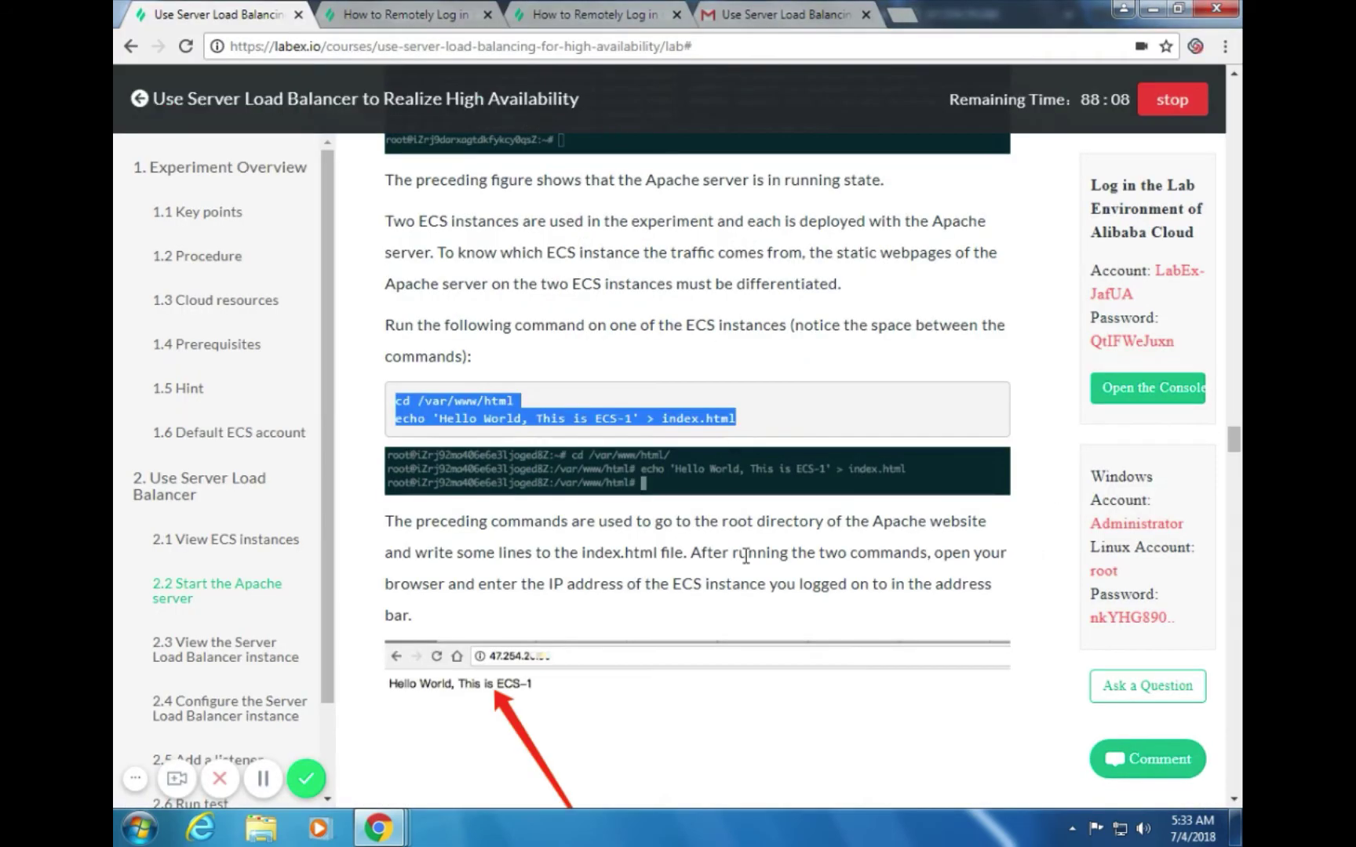
scroll(773, 518, "down", 5)
scroll(777, 522, "down", 3)
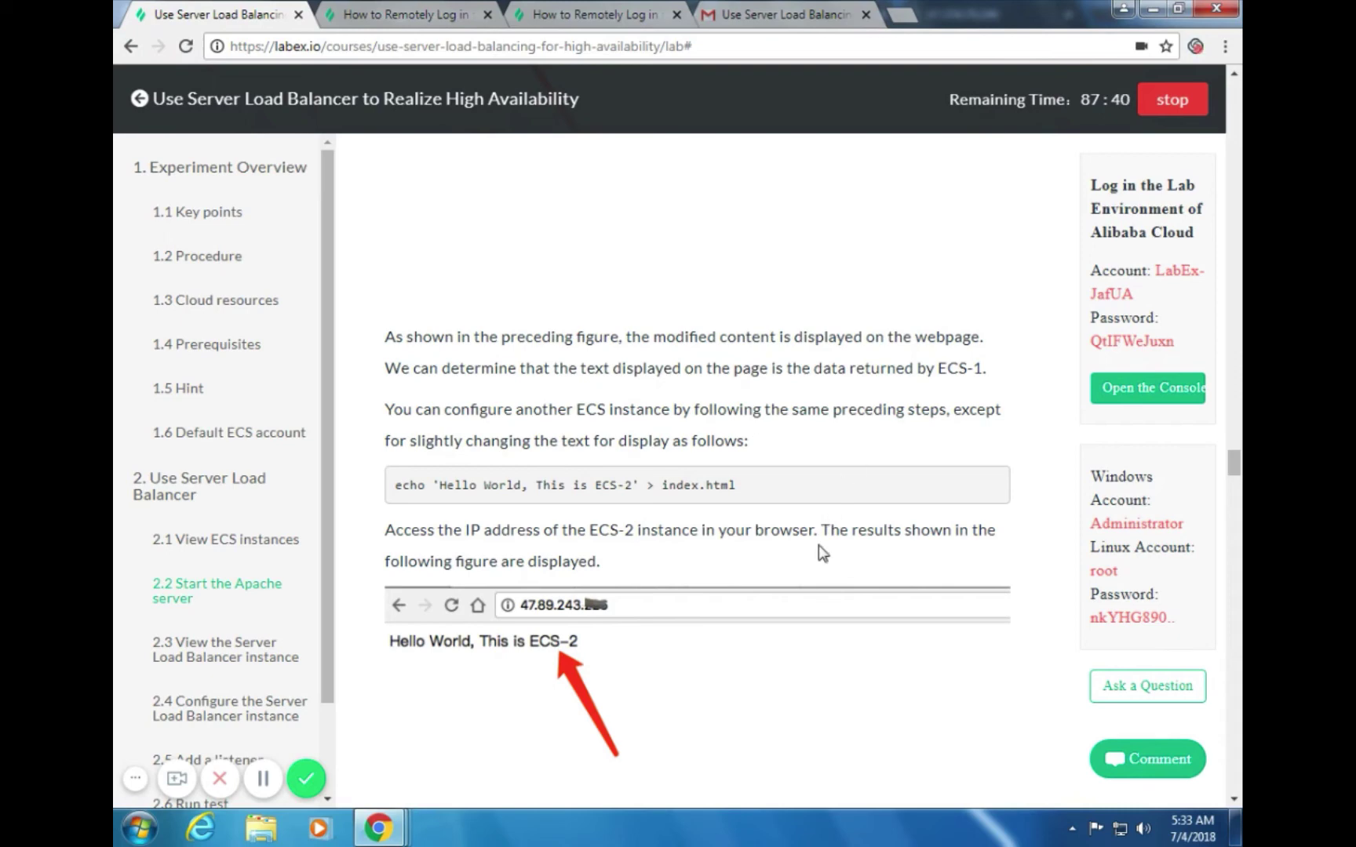
scroll(773, 674, "down", 1)
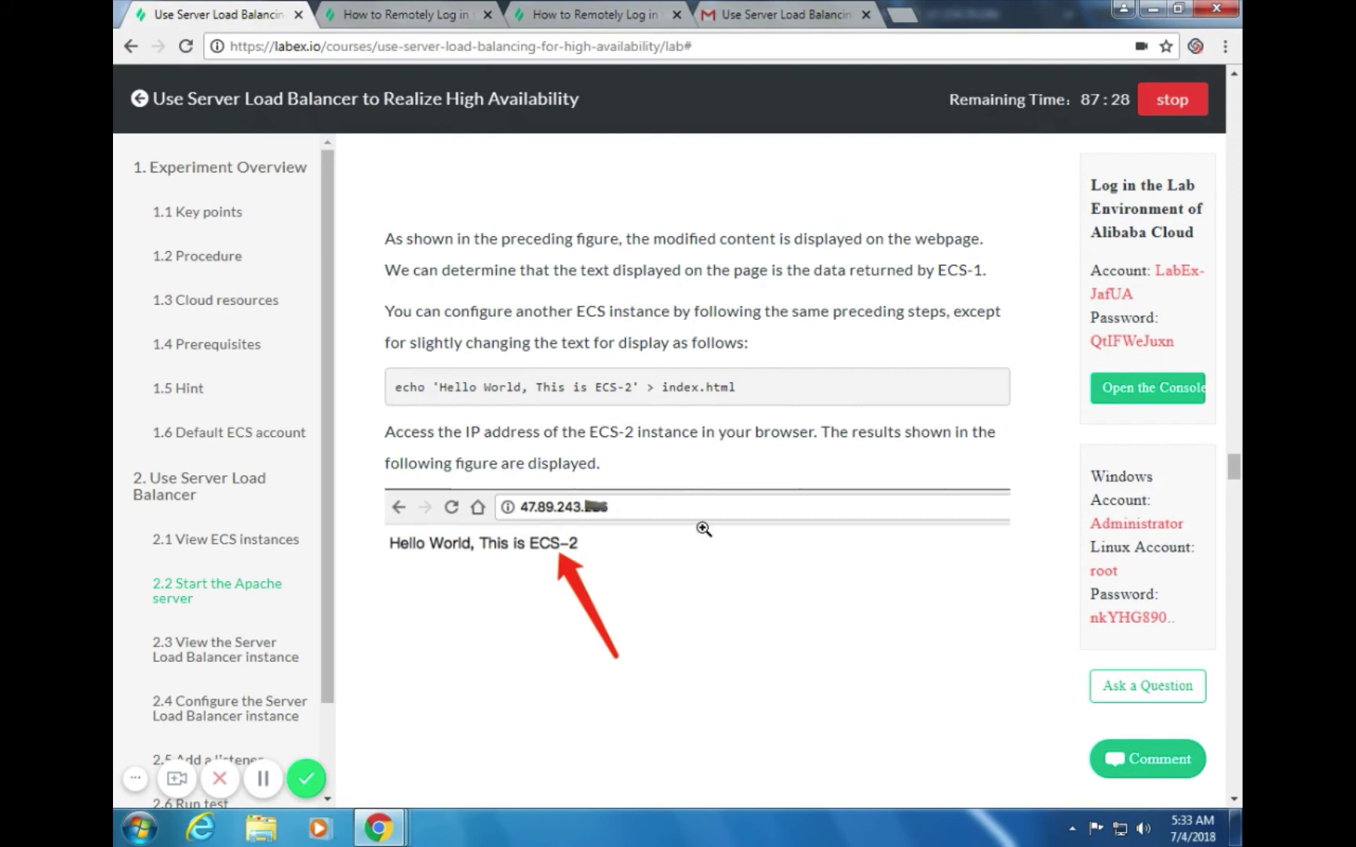
scroll(703, 538, "down", 5)
scroll(702, 540, "down", 1)
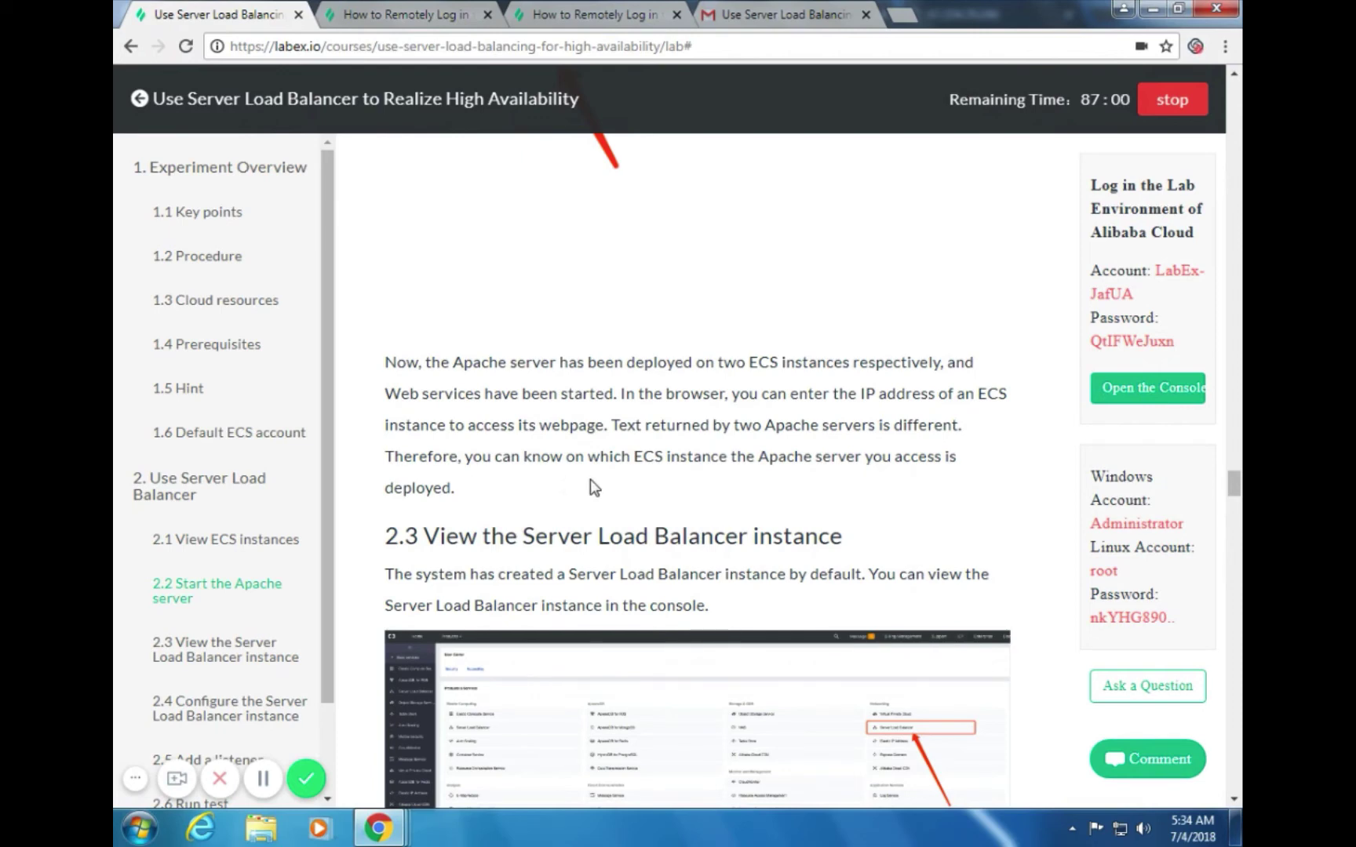
scroll(593, 501, "down", 2)
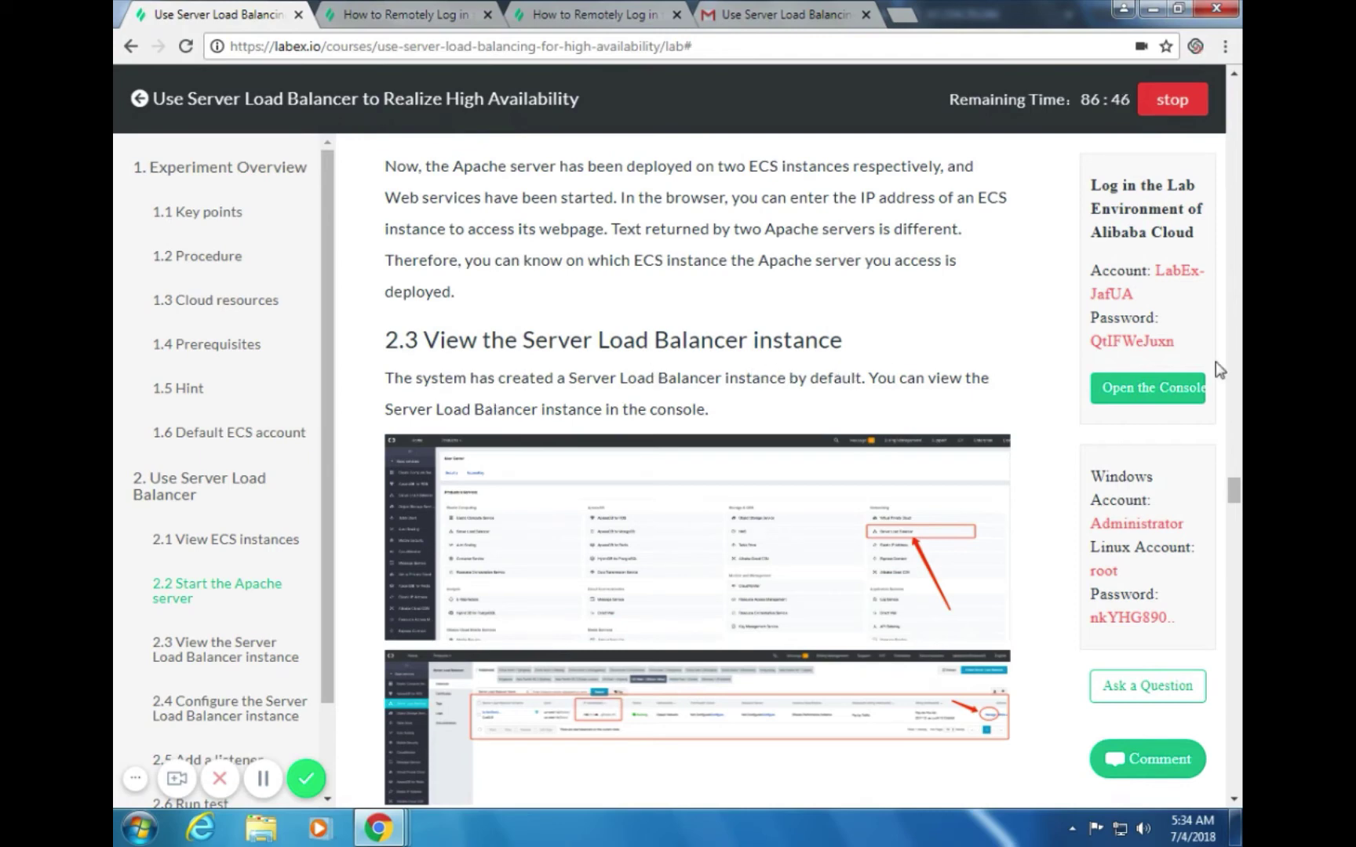
left_click_drag(1234, 492, 1236, 497)
Go from the console home to Server Load Balancer, listing the LabEx load balancer at 47.254.15.35
key("alt+Tab")
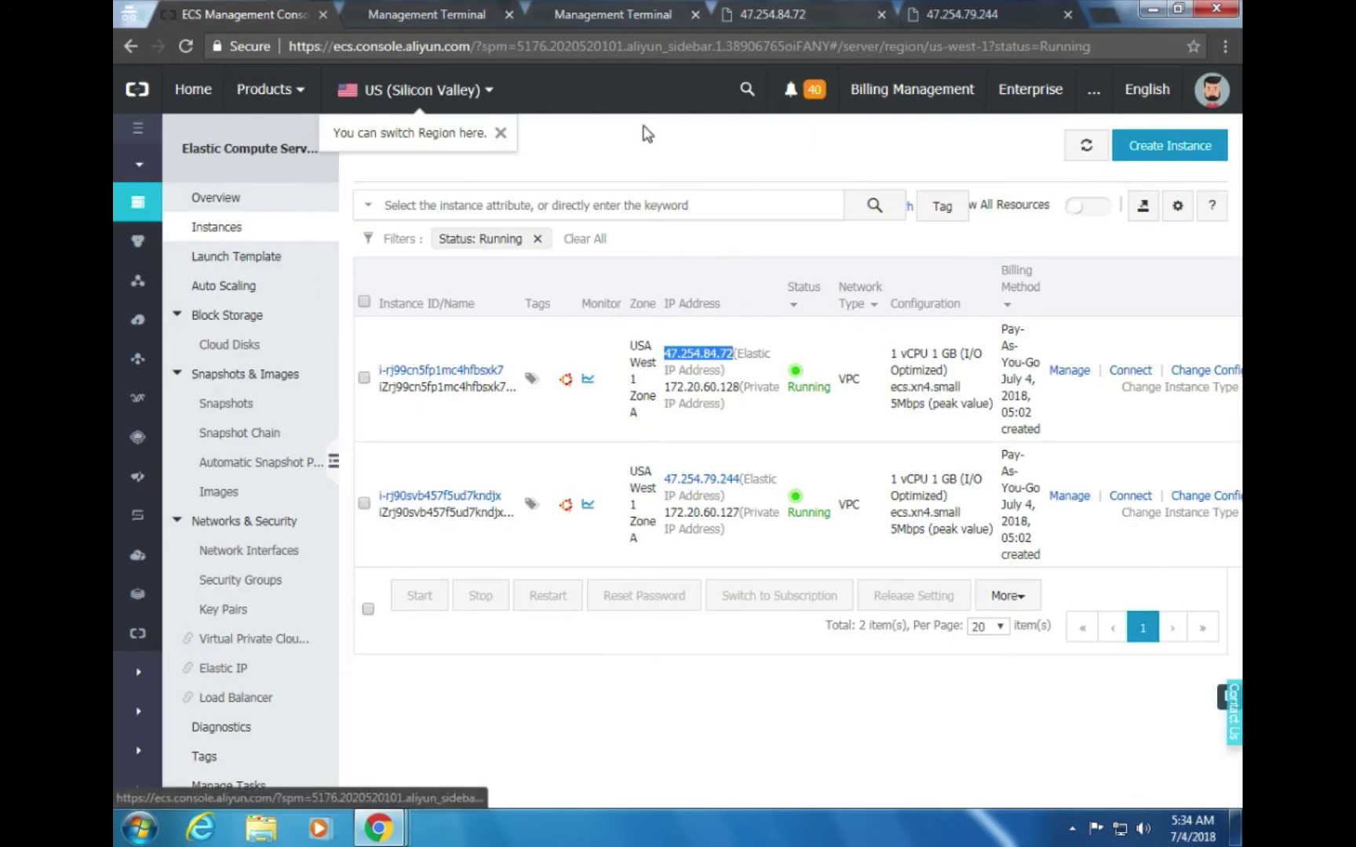
mouse_move(412, 86)
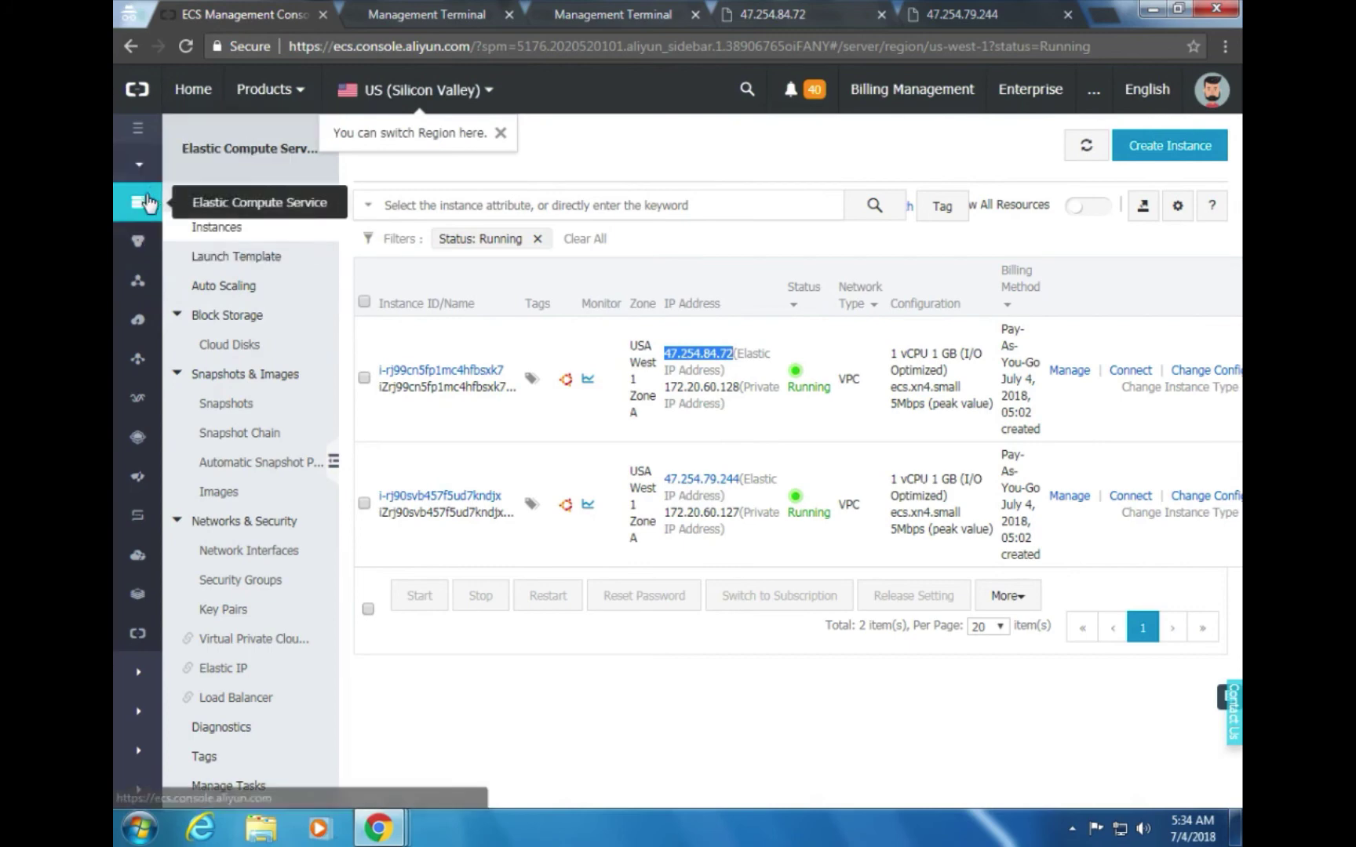
left_click(191, 108)
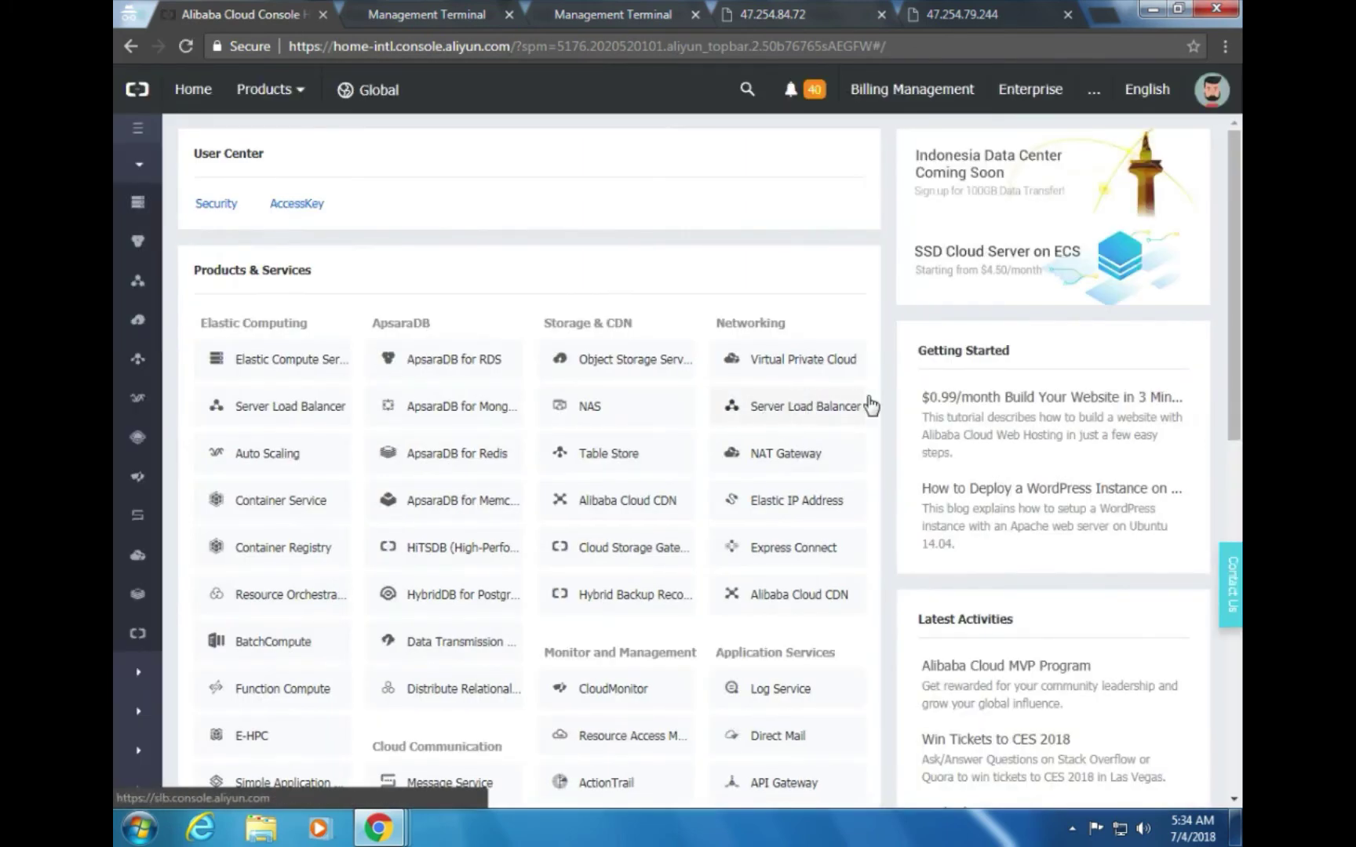
left_click(795, 419)
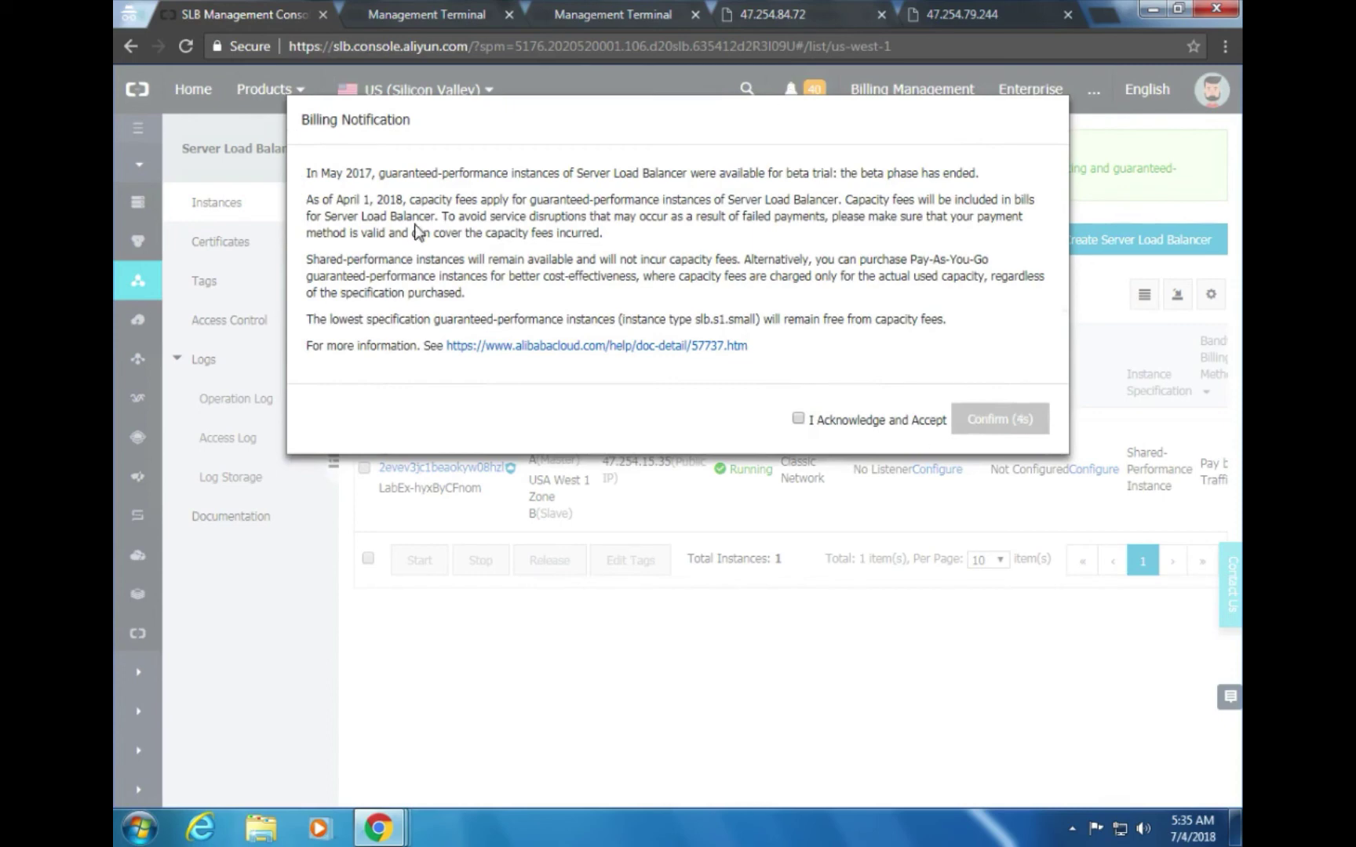
Accept and confirm the billing notice, then collapse the side menu to widen the instance list
left_click(823, 422)
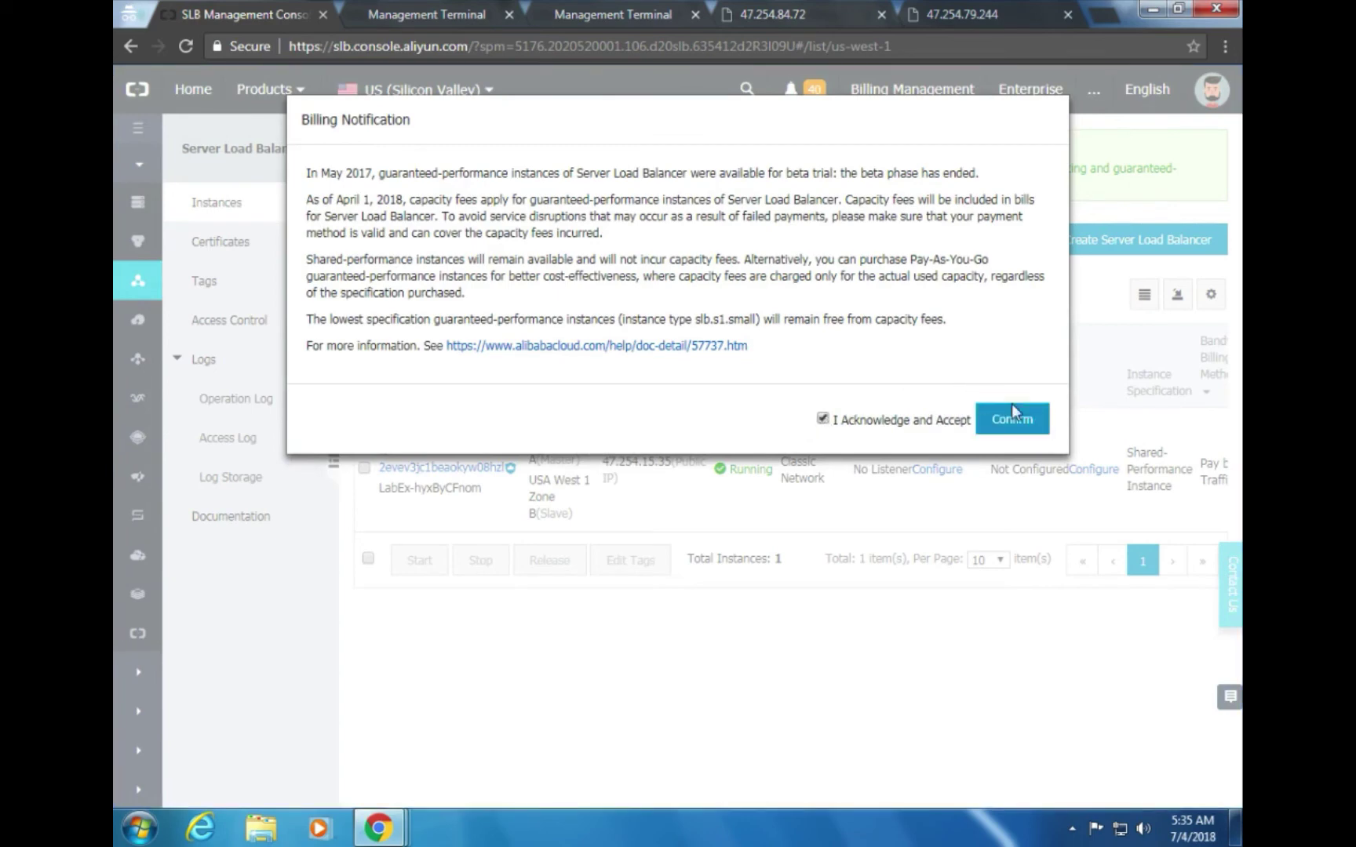
left_click(1027, 433)
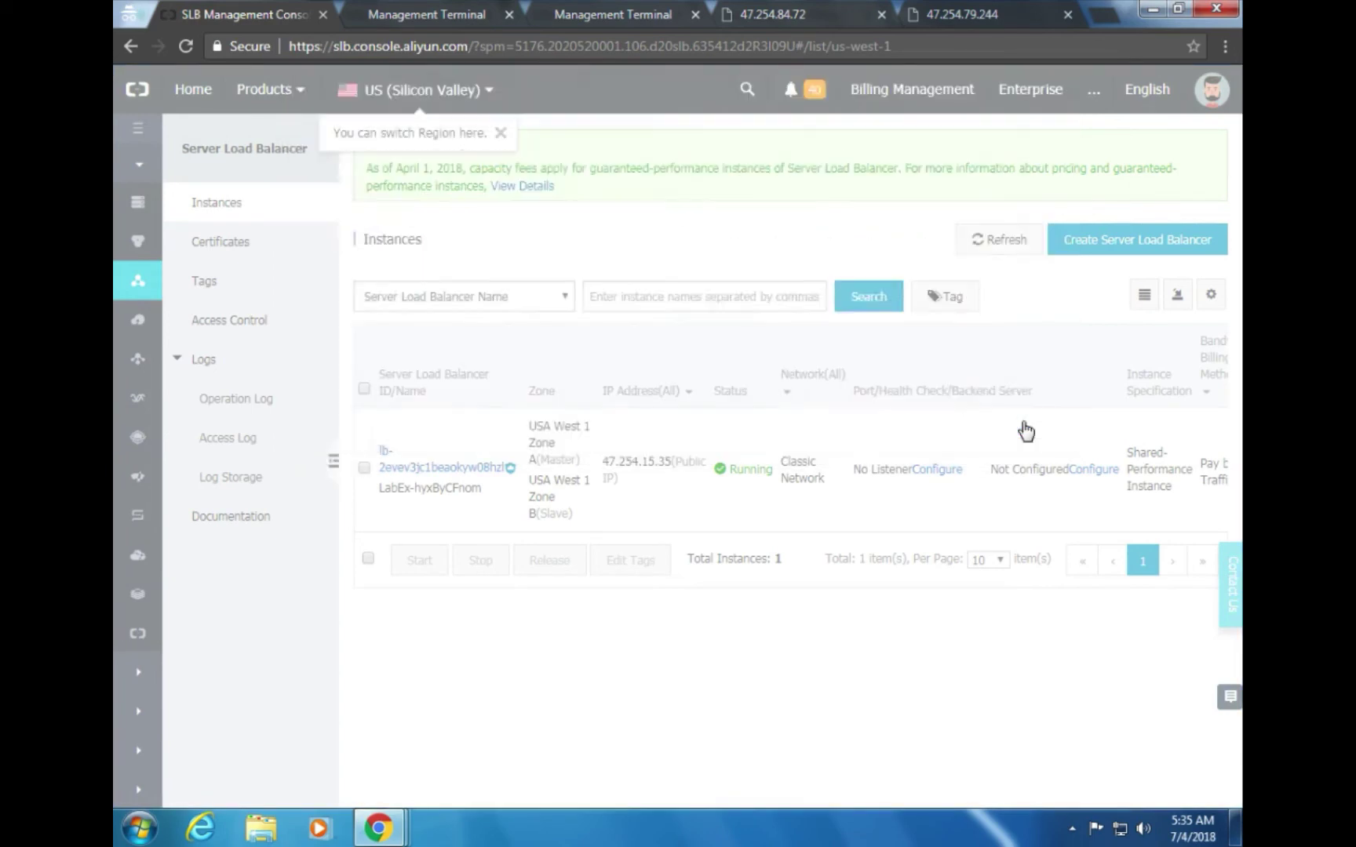
left_click(330, 462)
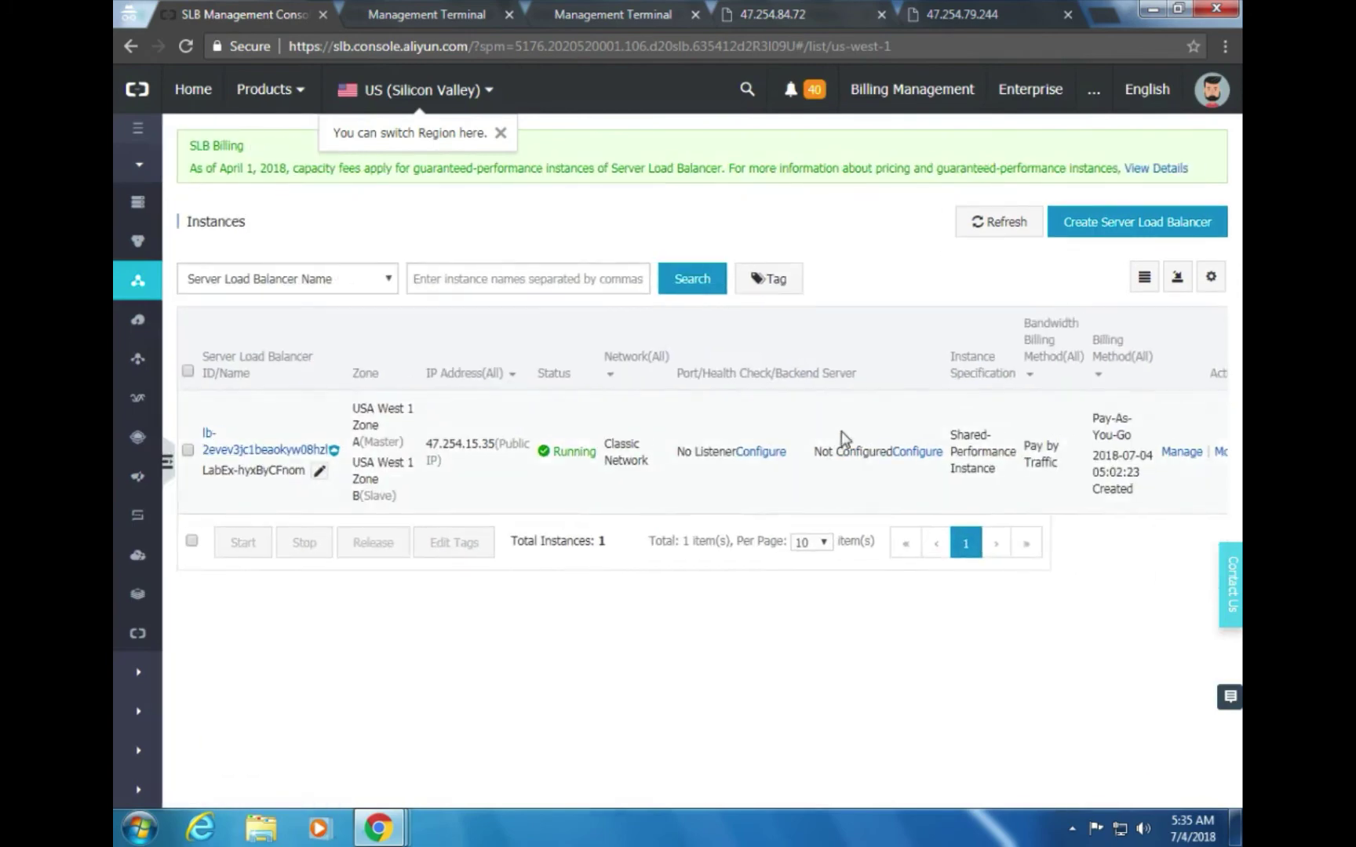
key("alt+Tab")
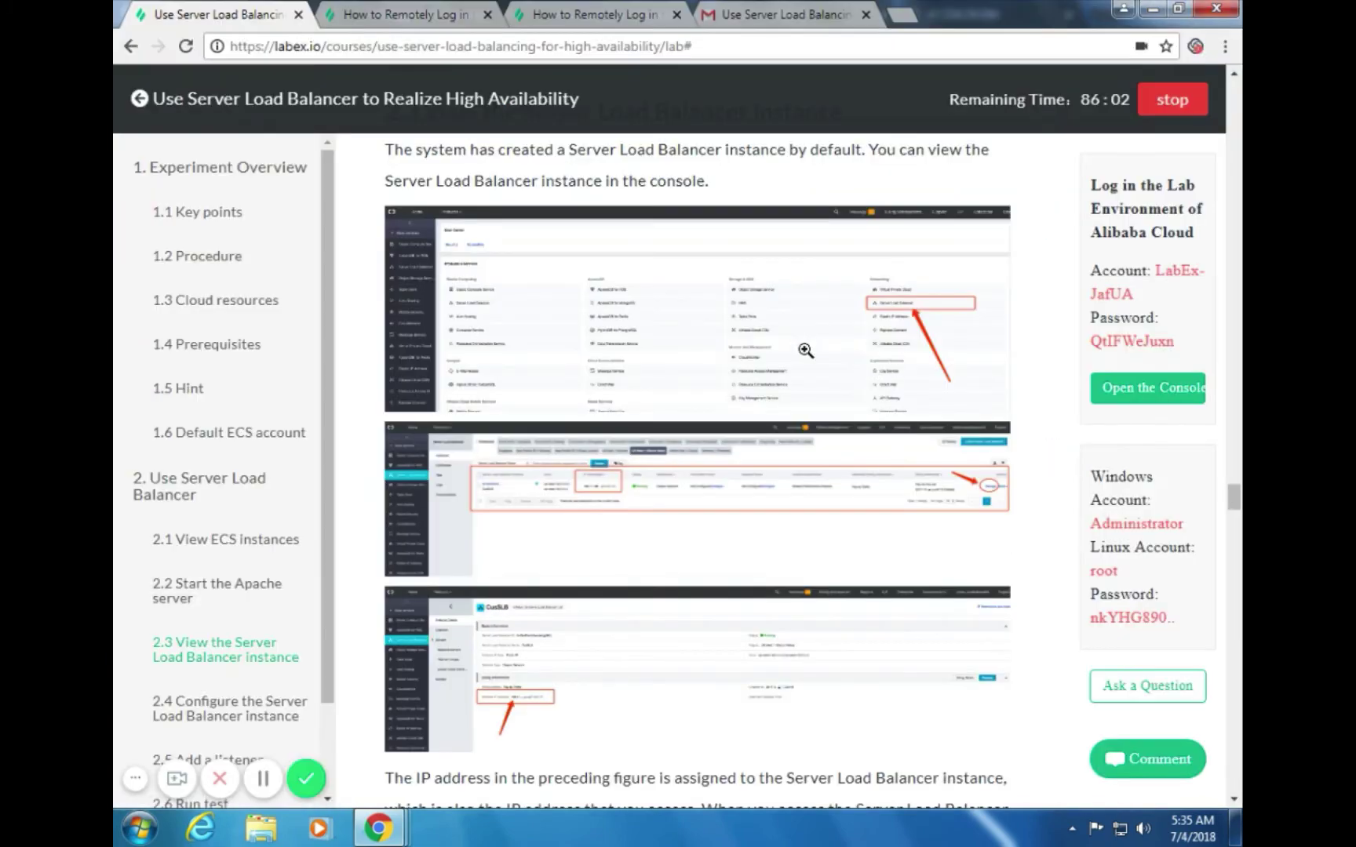
scroll(809, 359, "down", 1)
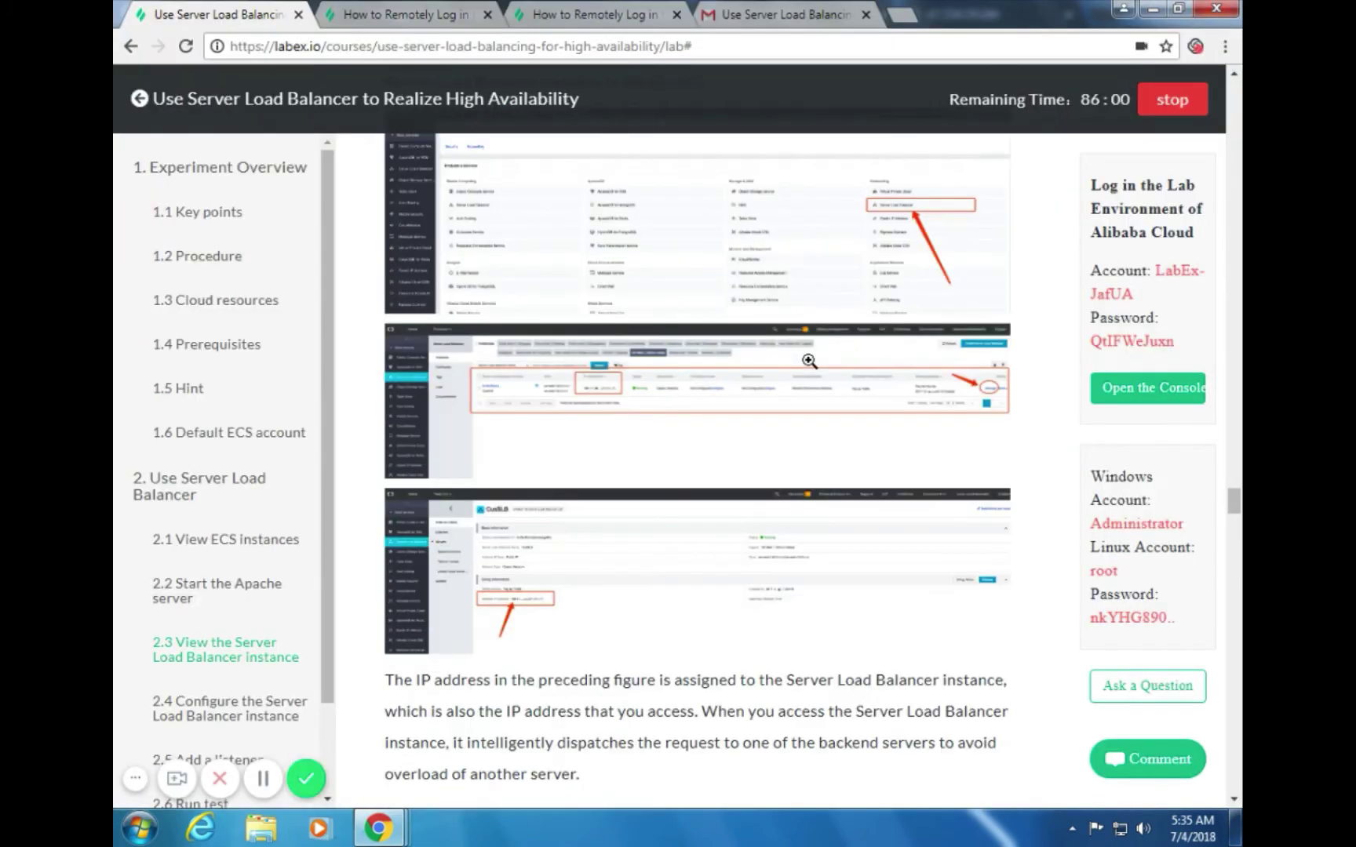
scroll(809, 361, "up", 2)
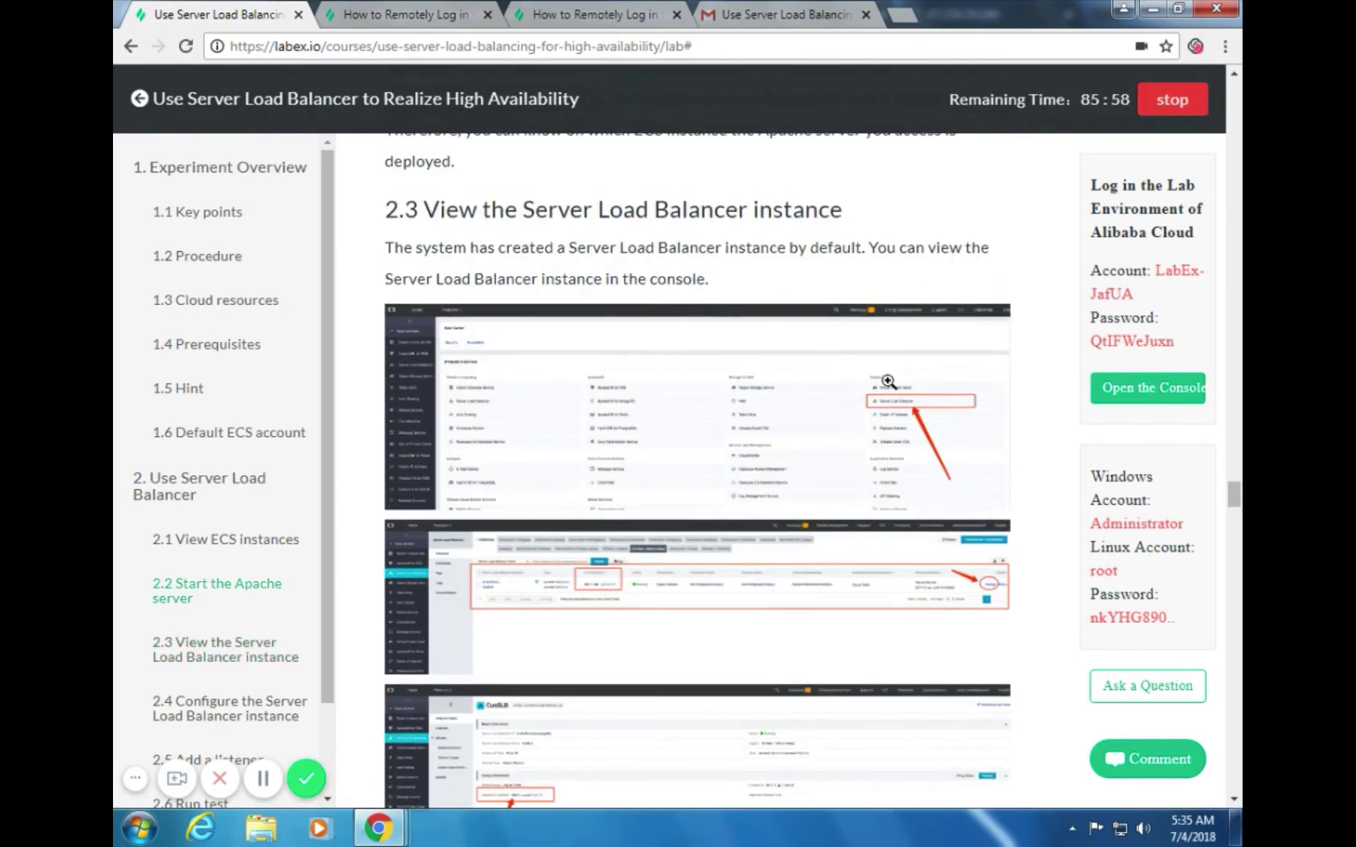
key("alt+Tab")
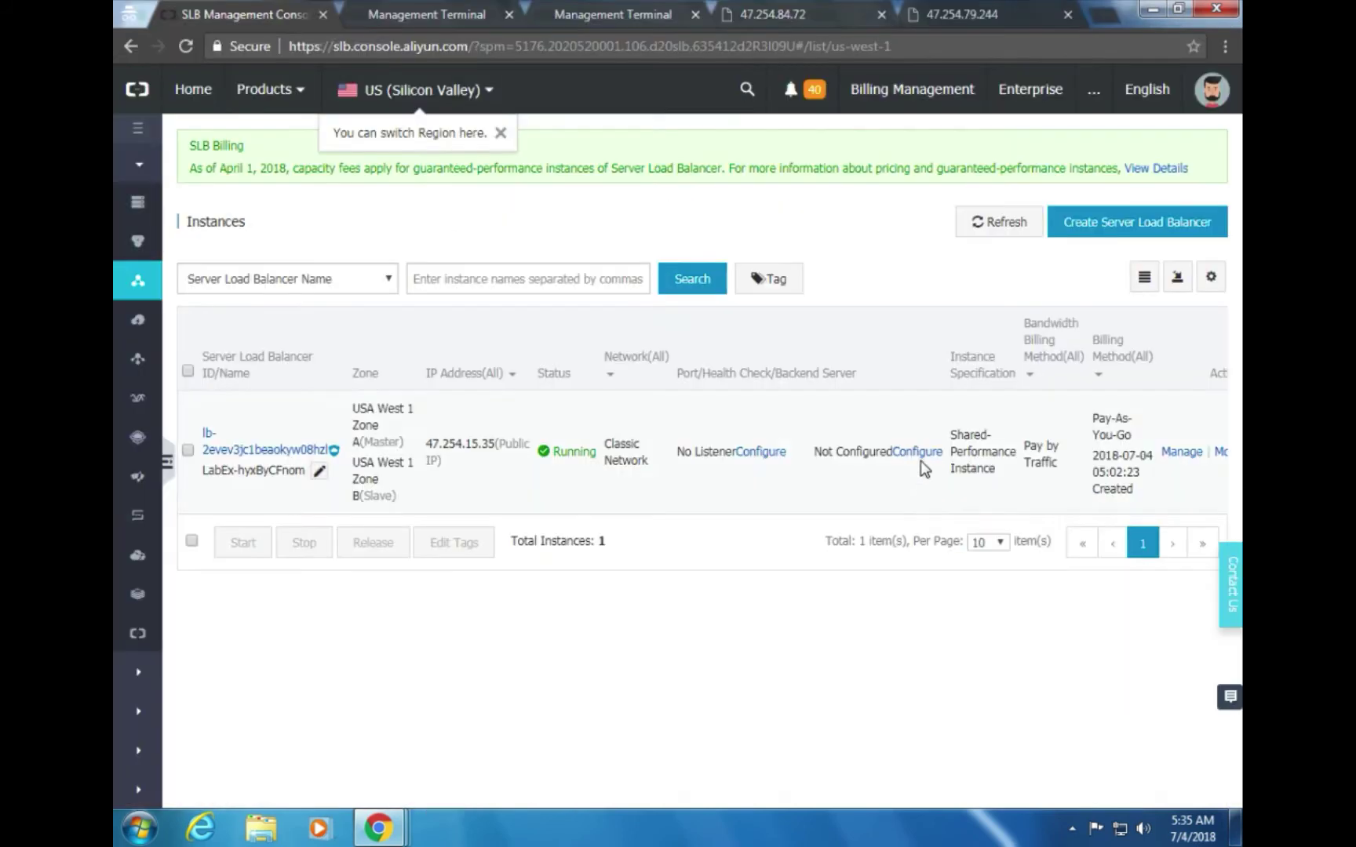
Open the load balancer's details page while checking the lab guide
left_click(1177, 454)
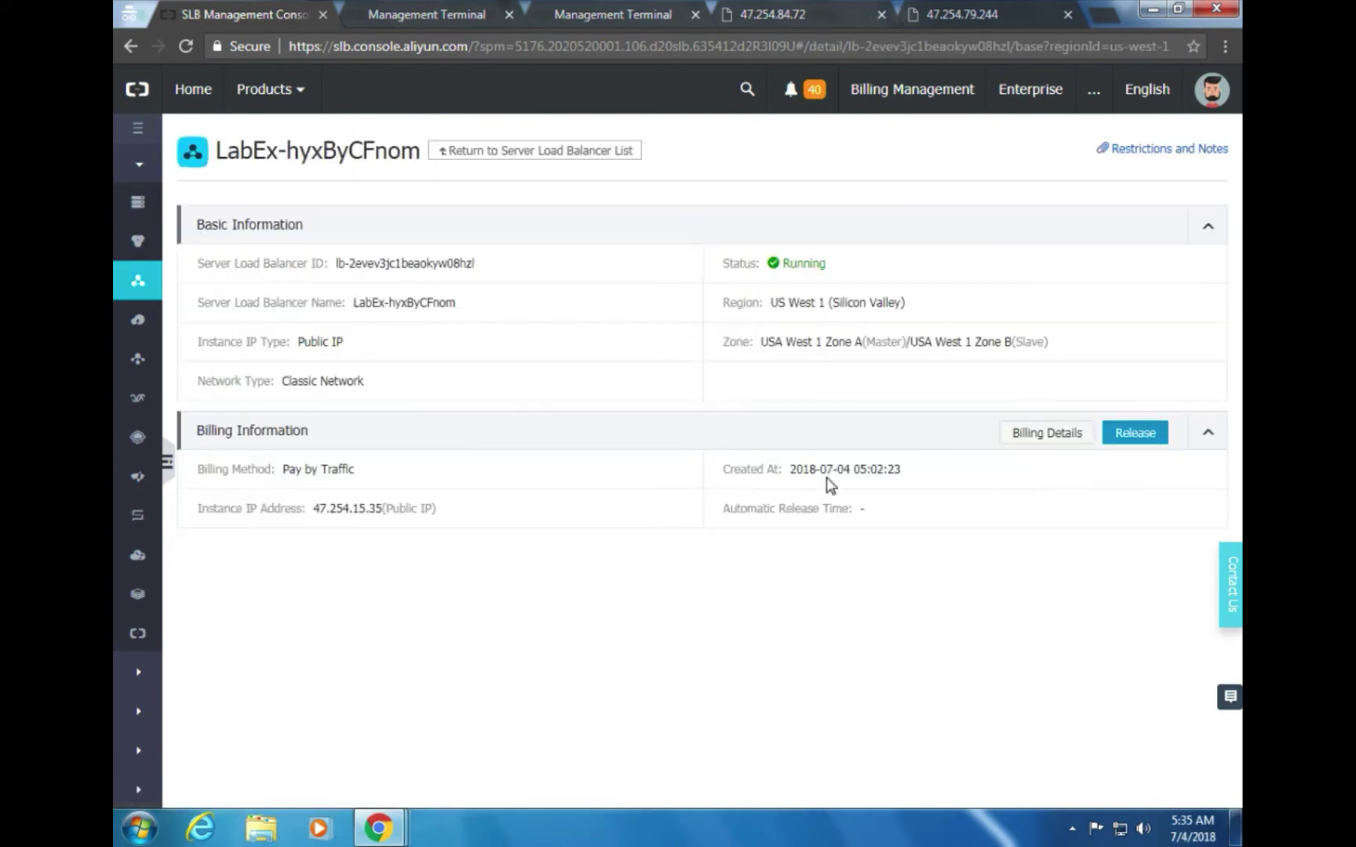
key("alt+Tab")
scroll(685, 528, "down", 3)
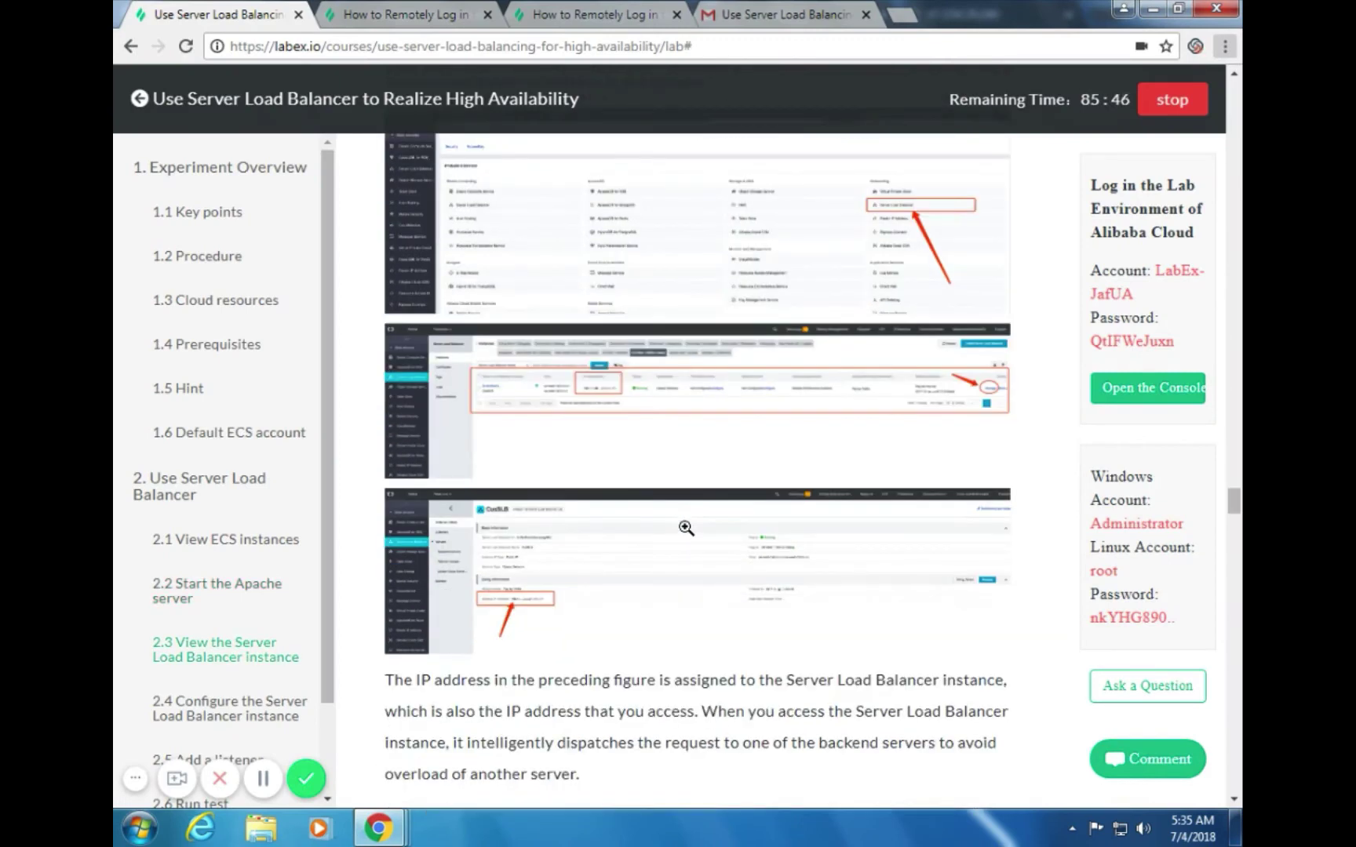
scroll(685, 528, "down", 2)
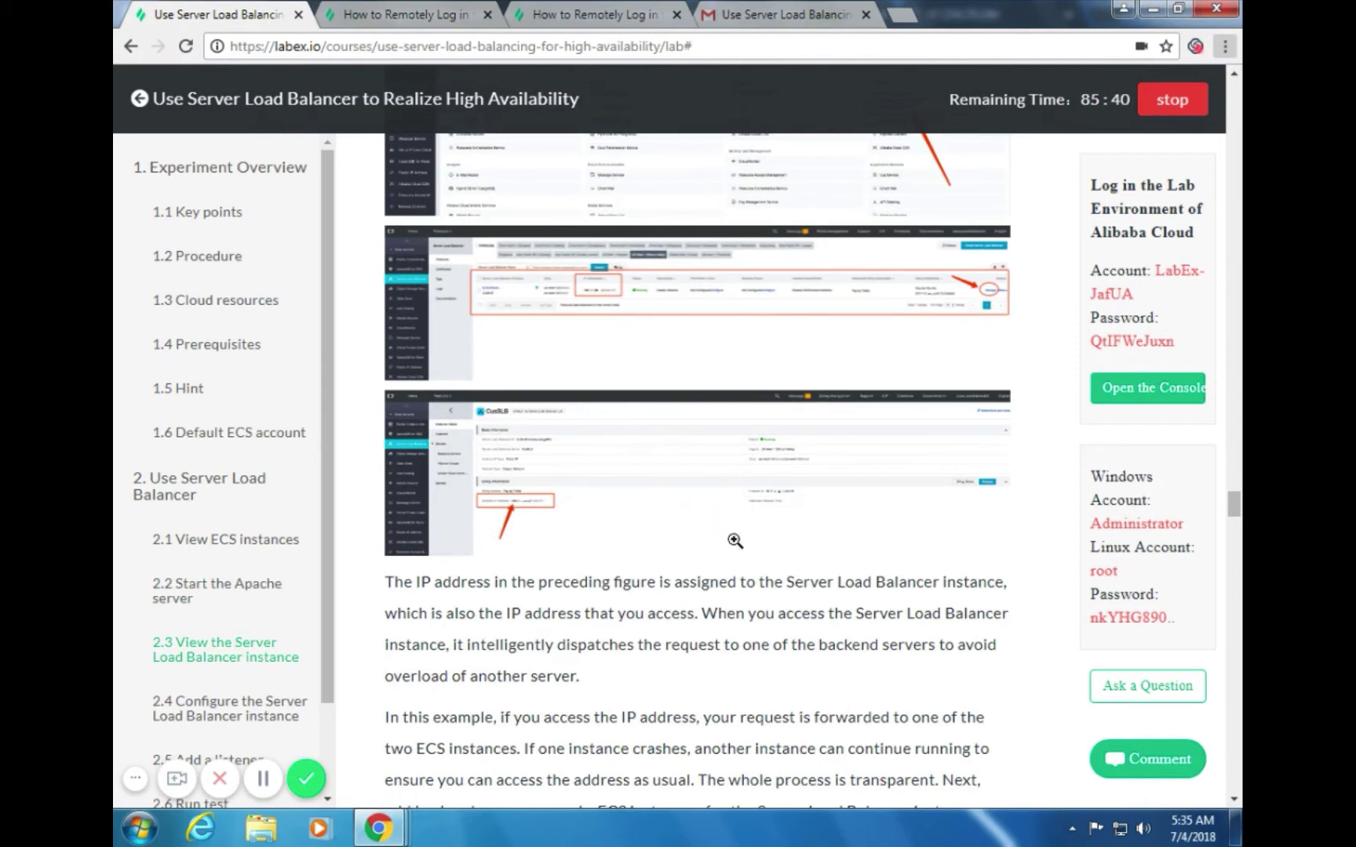
key("alt+Tab")
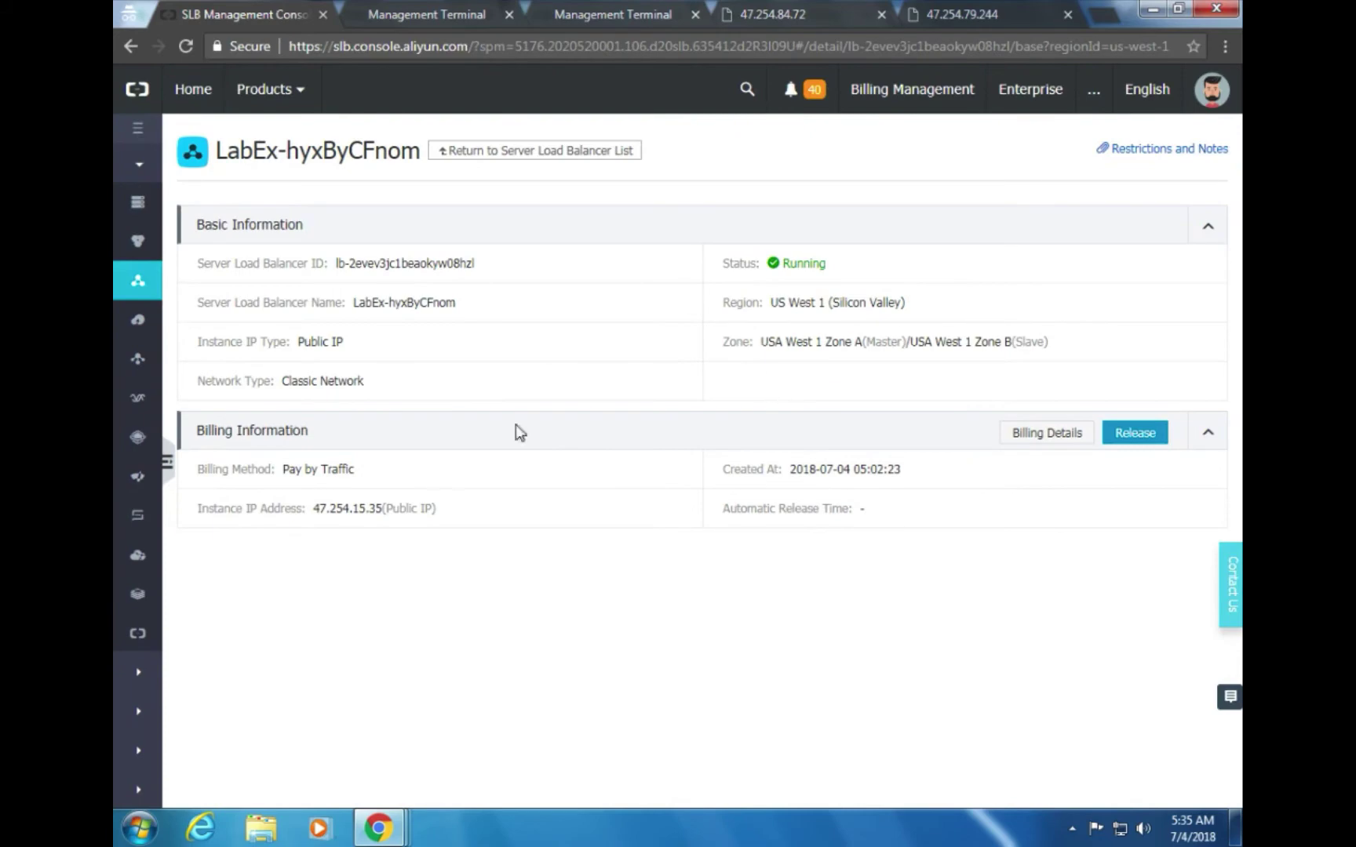
Select the public IP 47.254.15.35 and read the guide's section 2.4 on backend servers
left_click_drag(338, 508, 303, 510)
triple_click(461, 516)
key("alt+Tab")
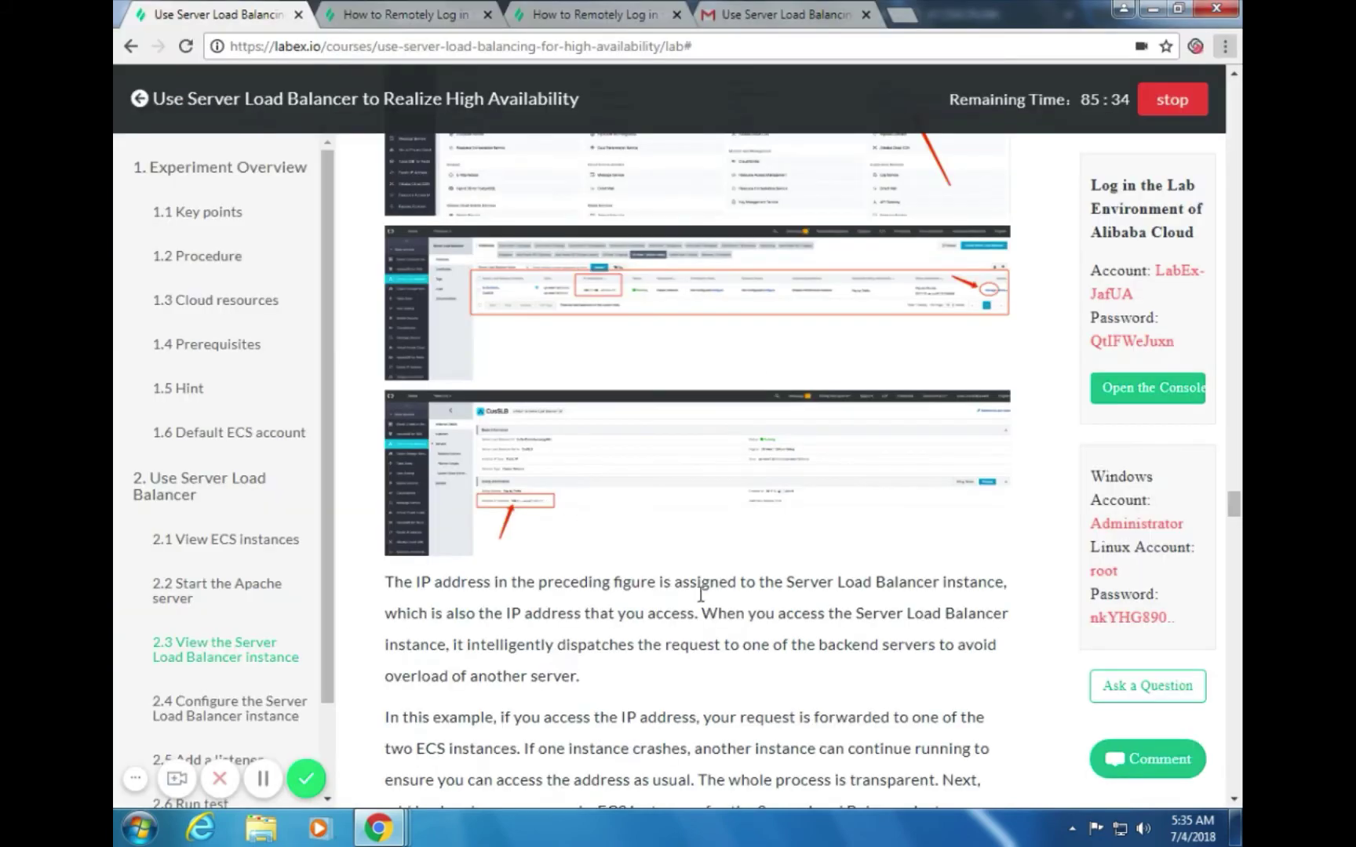
scroll(749, 603, "down", 1)
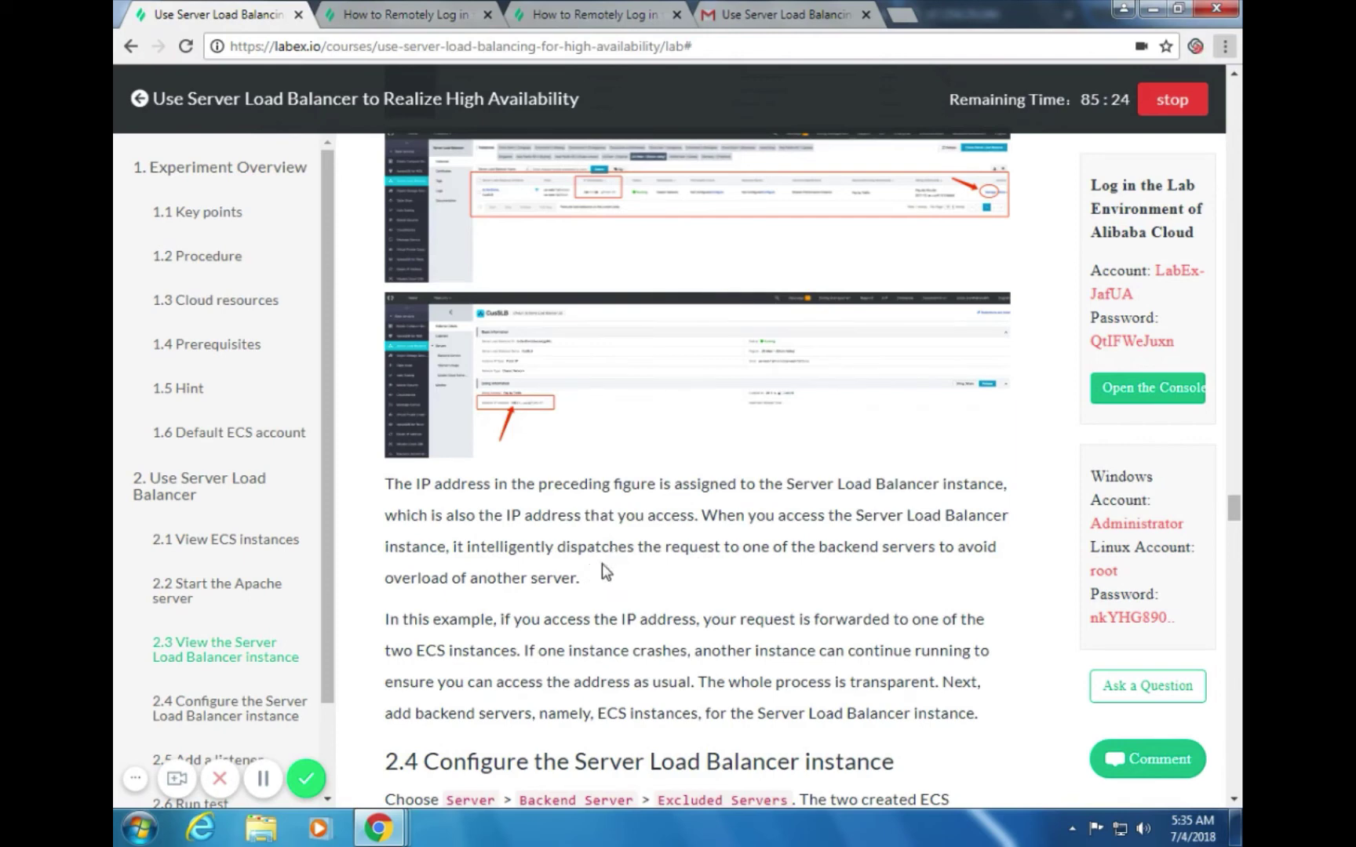
scroll(669, 578, "down", 1)
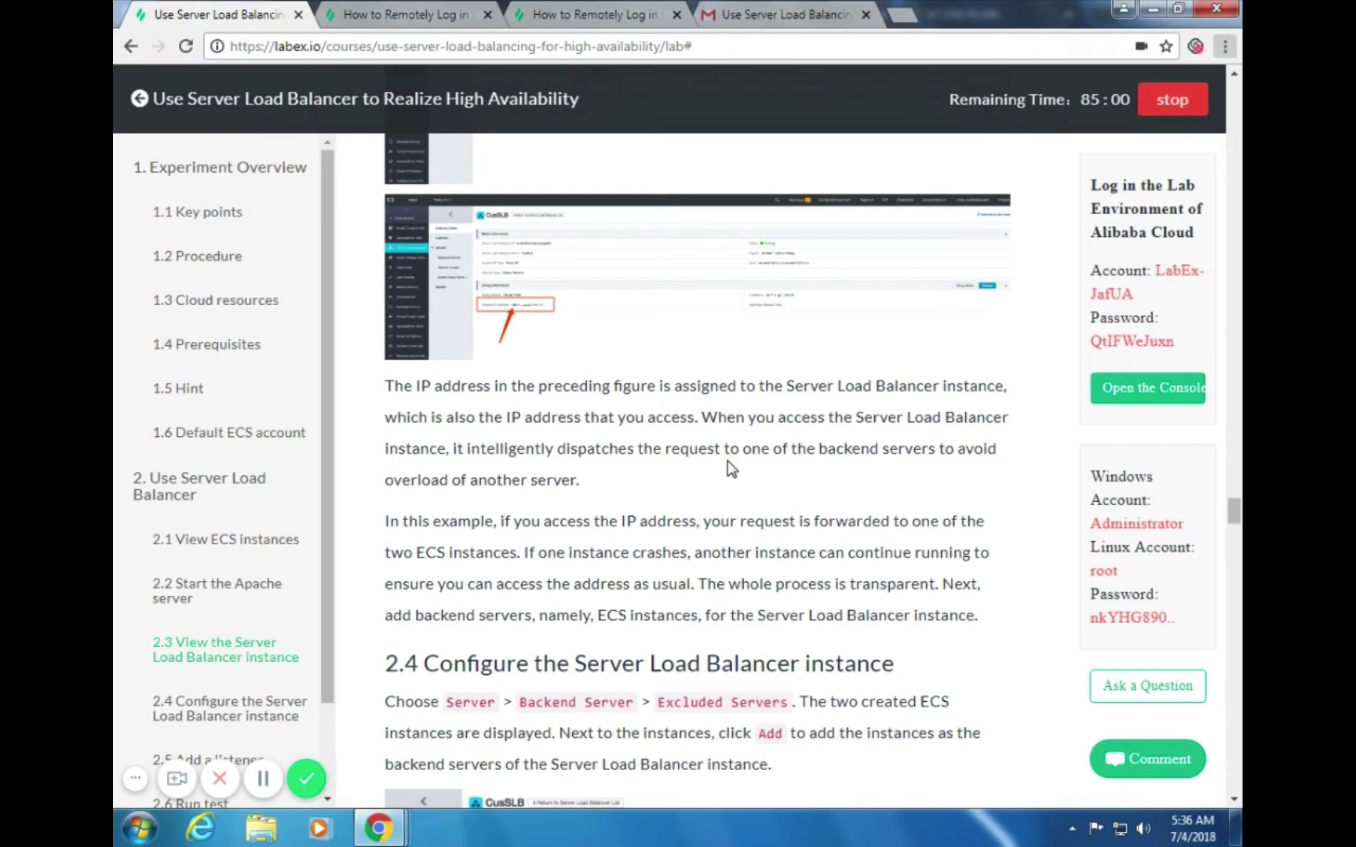
scroll(763, 512, "down", 3)
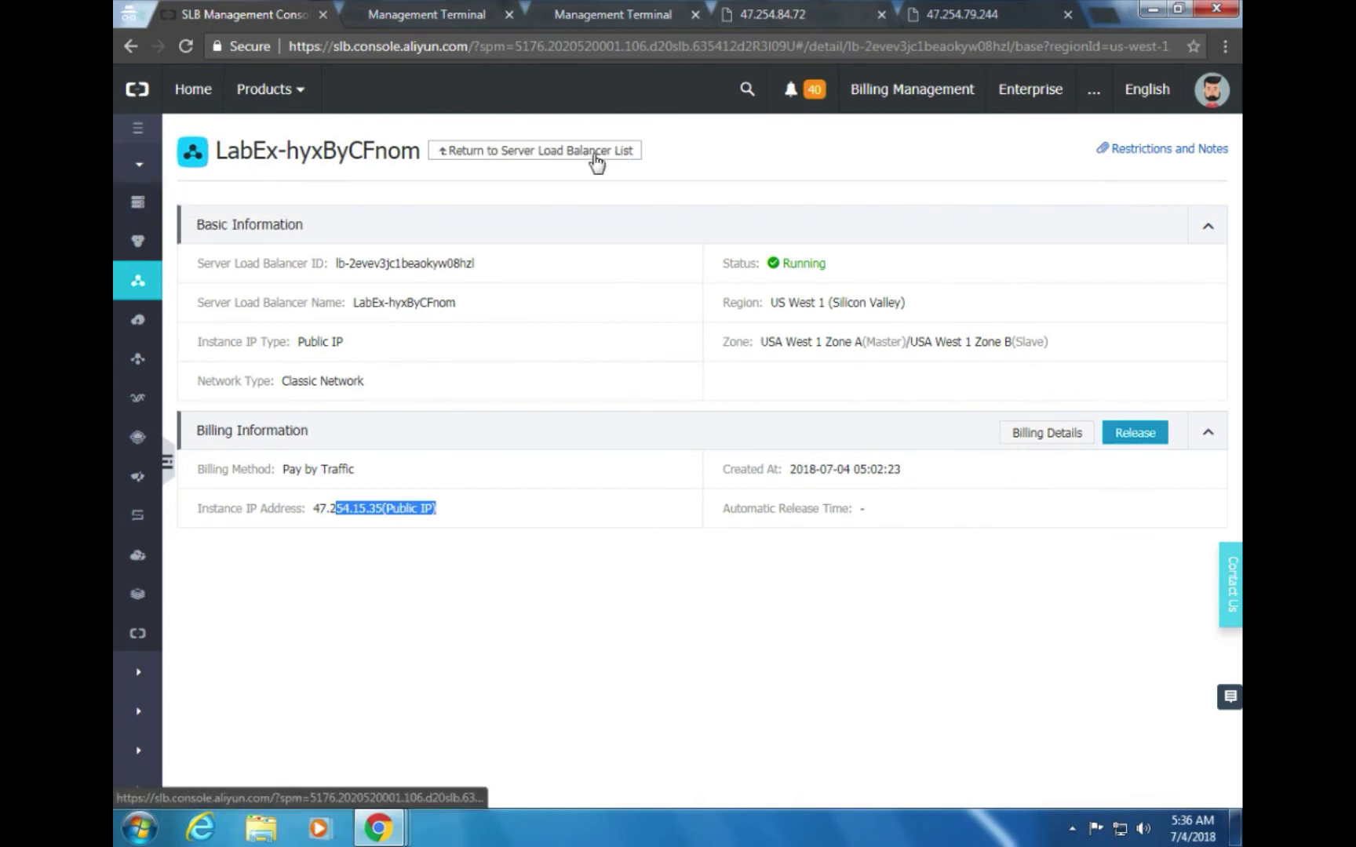
Return to the load balancer list, then go to the ECS overview showing 2 running instances
left_click(559, 151)
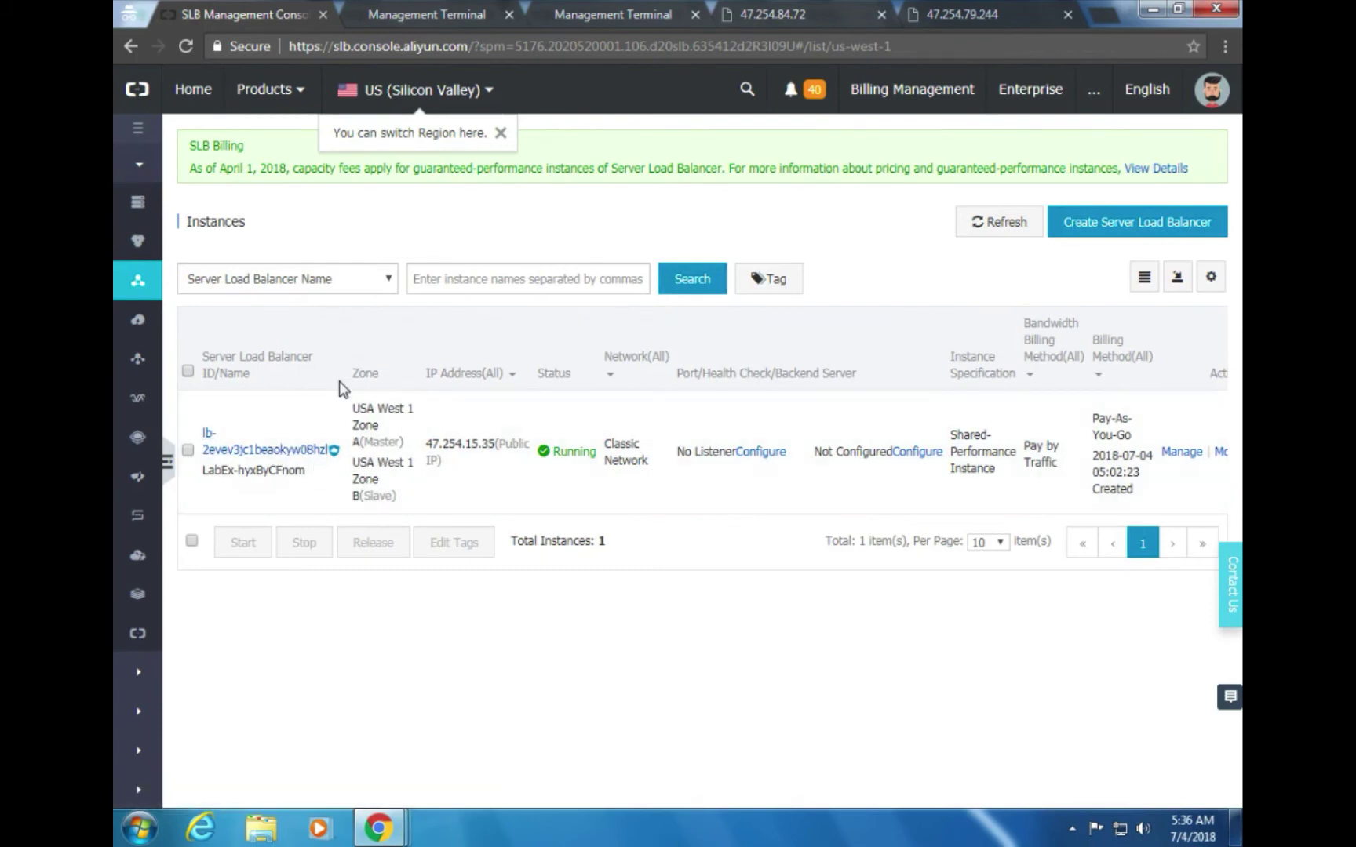
left_click(247, 455)
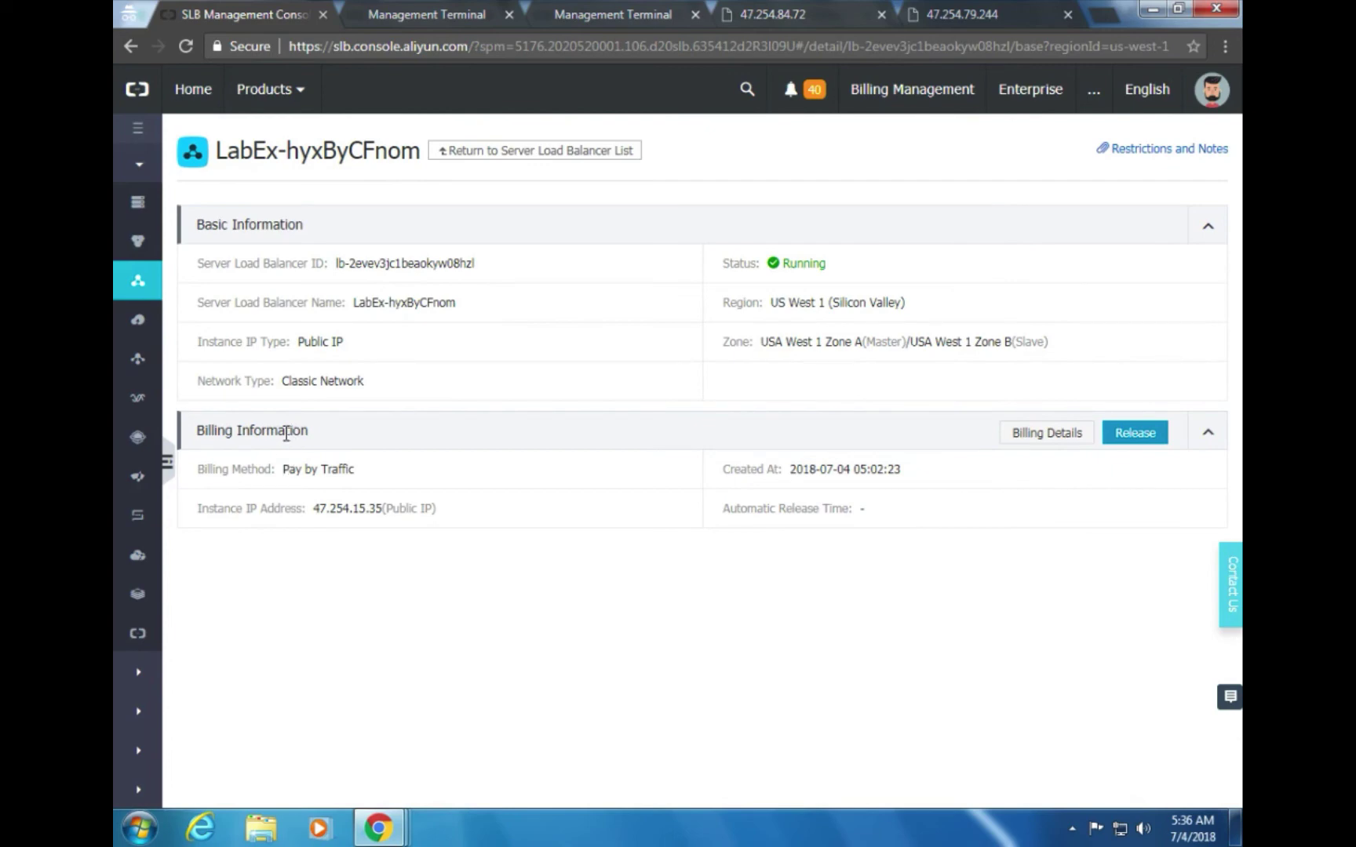
left_click(476, 150)
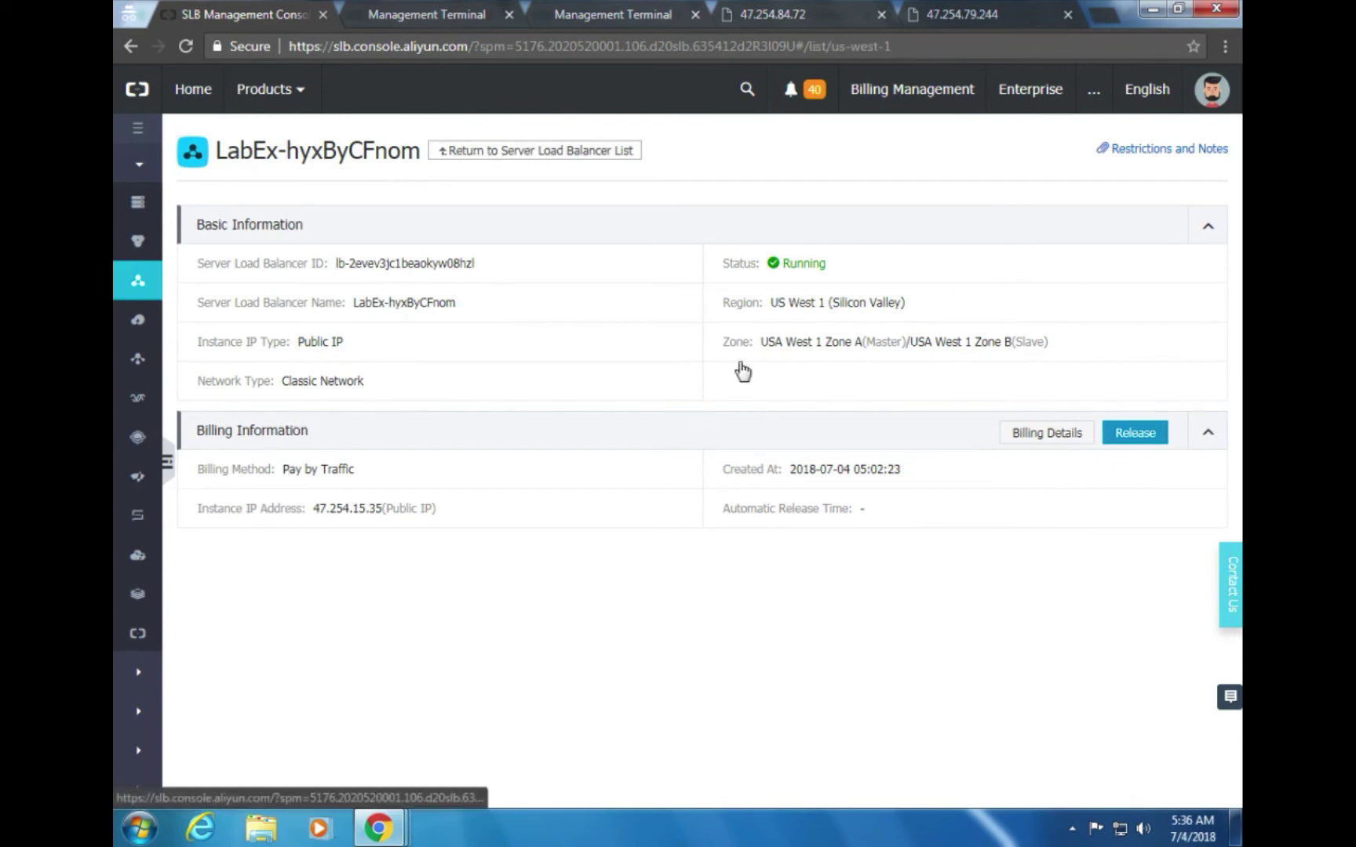
key("alt+Tab")
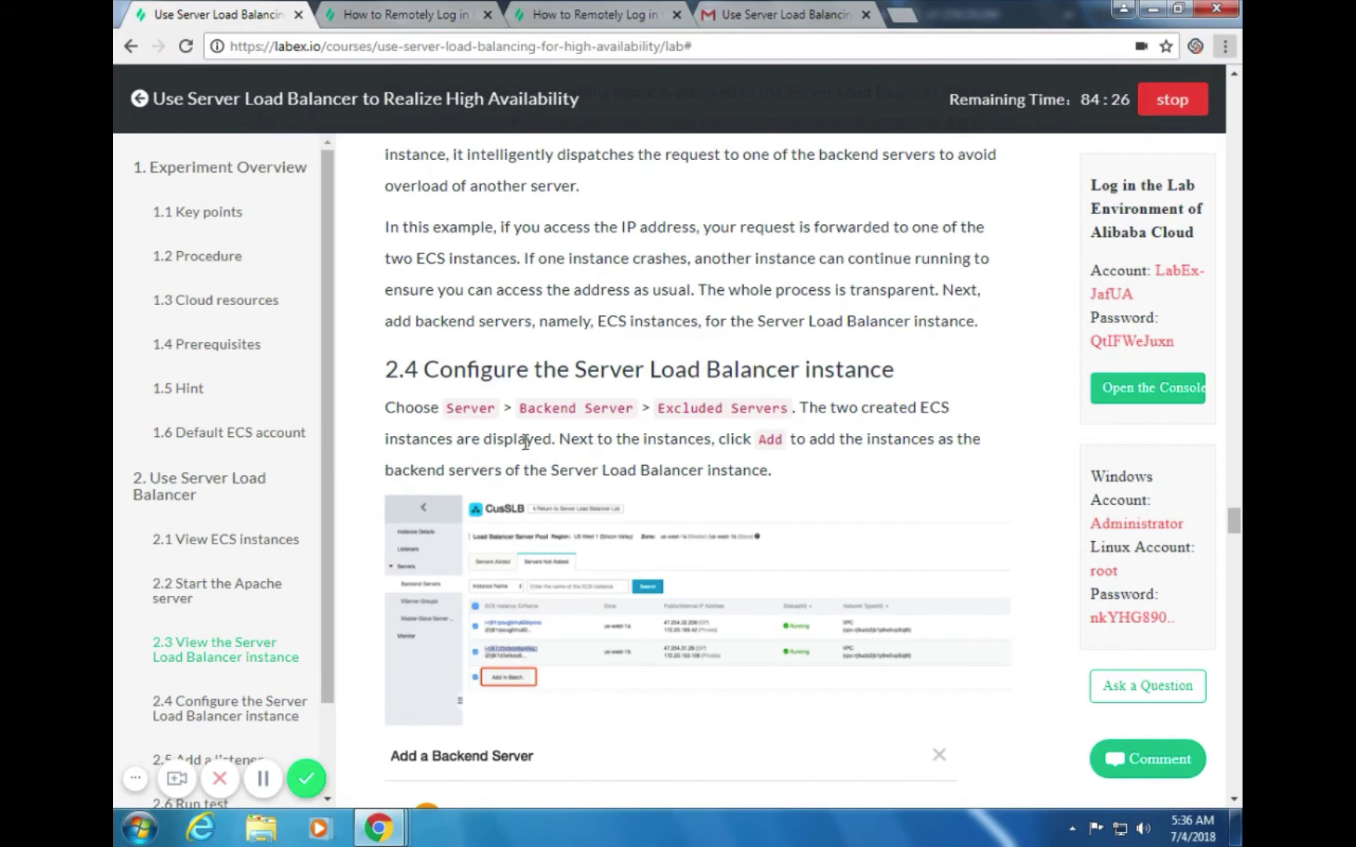
key("alt+Tab")
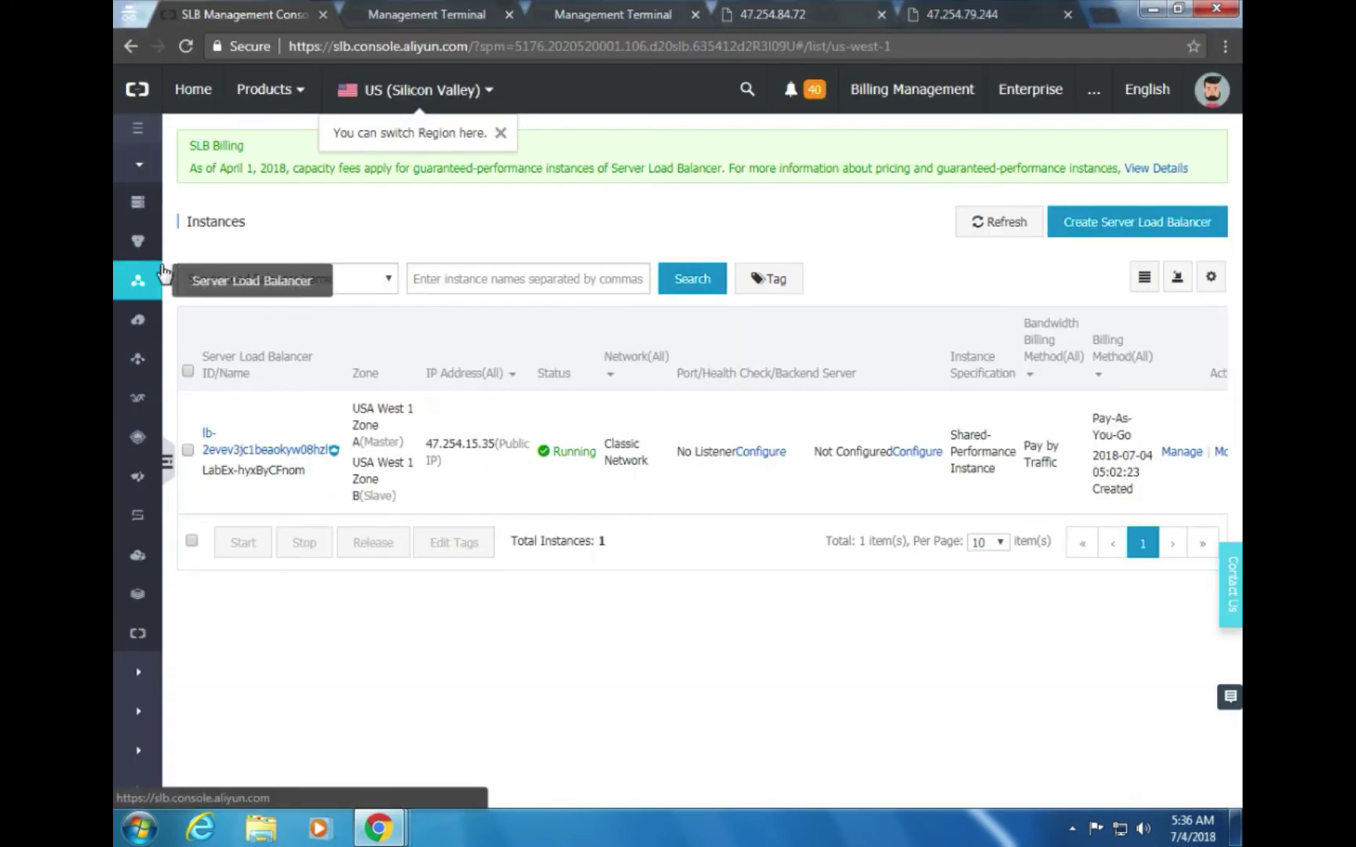
left_click(389, 279)
left_click(357, 243)
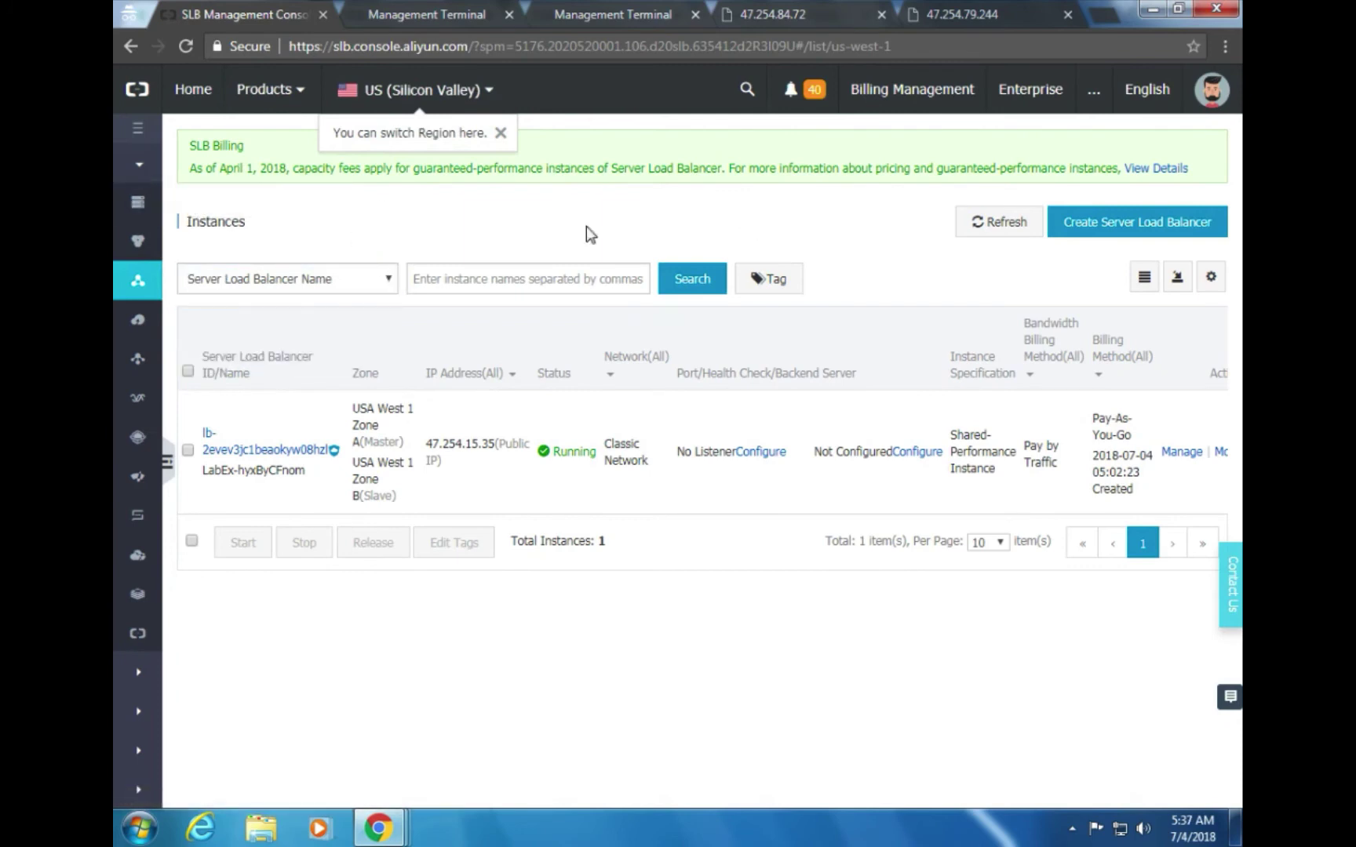
left_click(138, 218)
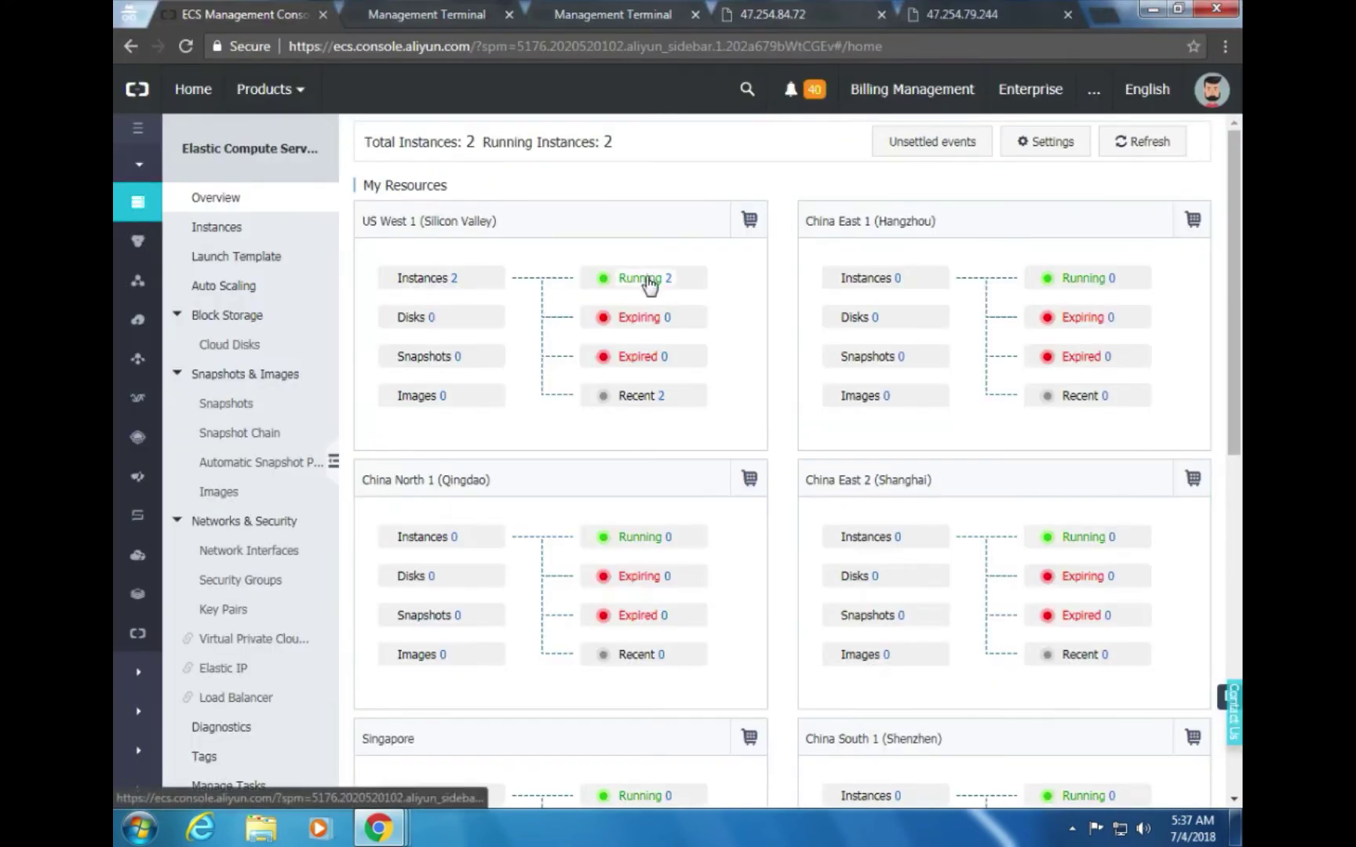
Open the first running Silicon Valley instance and browse its Disks, Snapshots and Security Groups
left_click(652, 233)
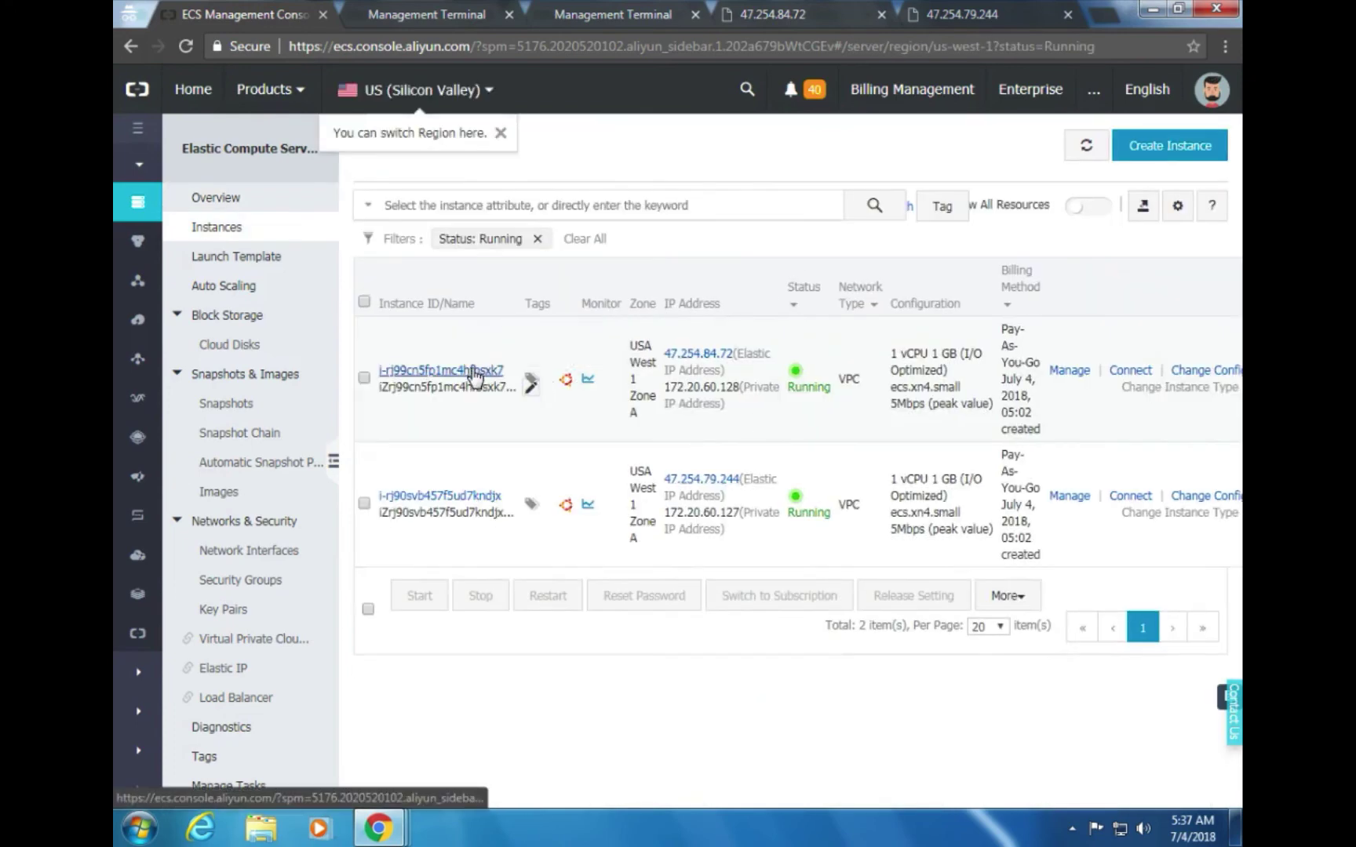
left_click(454, 370)
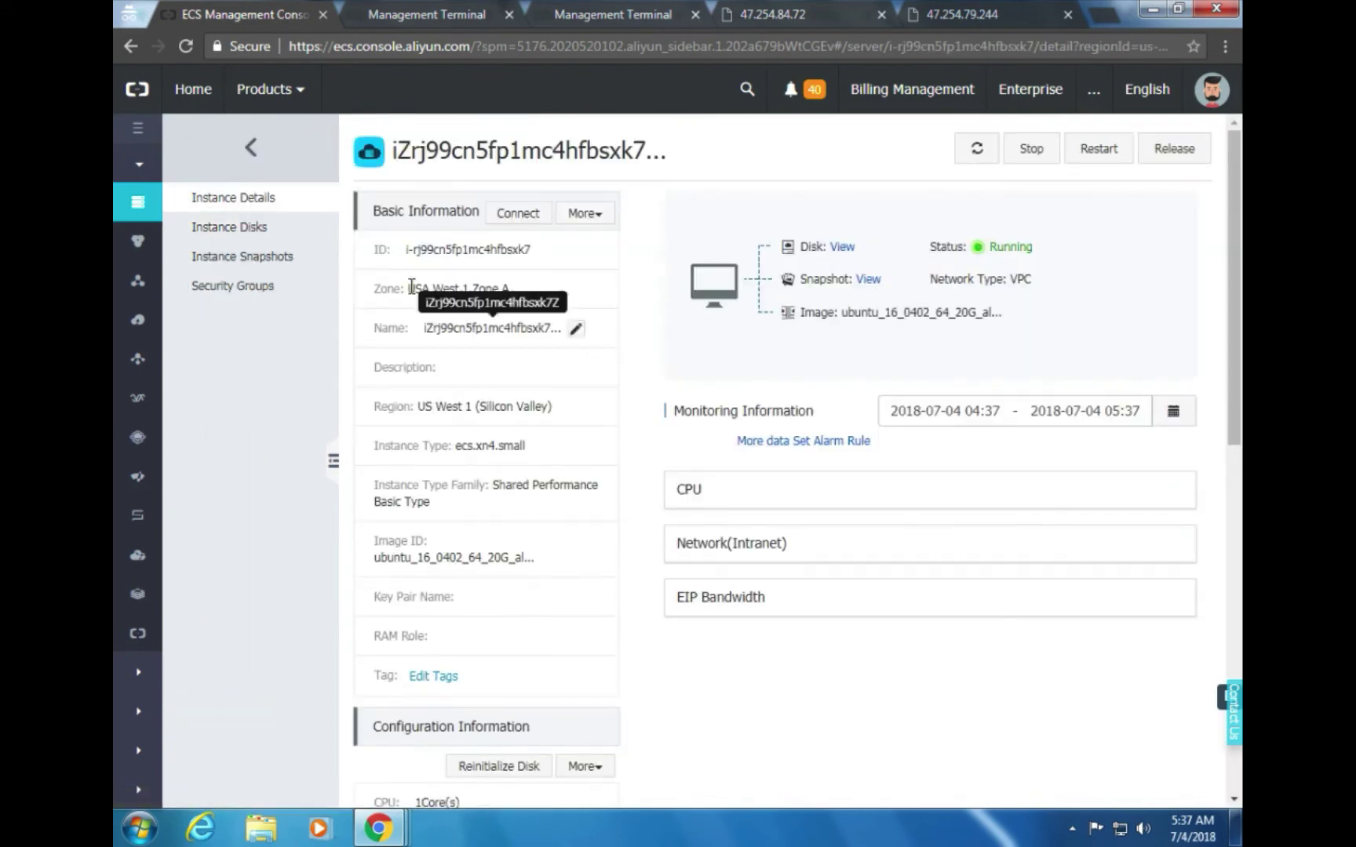
left_click(247, 235)
left_click(251, 258)
left_click(238, 295)
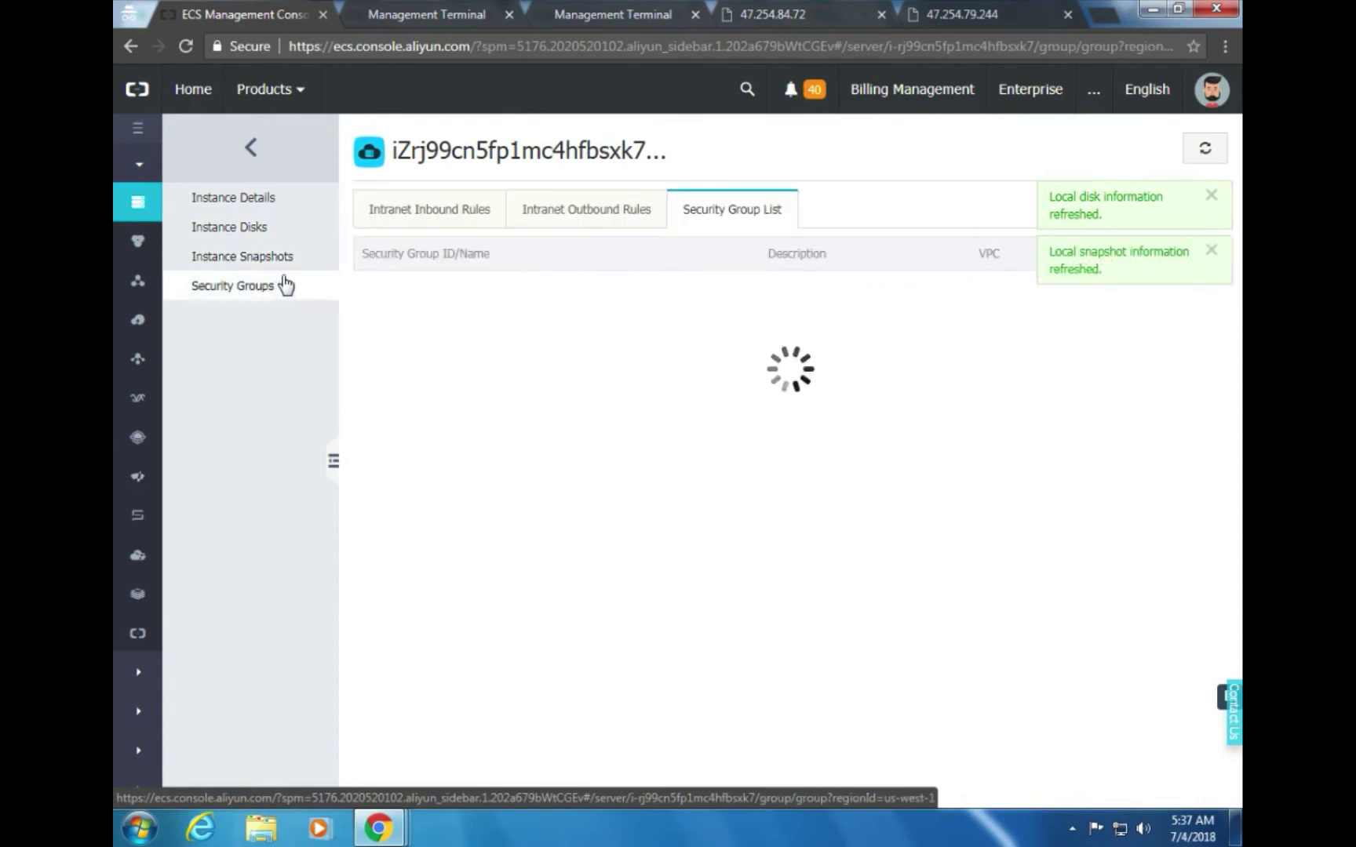
left_click(252, 218)
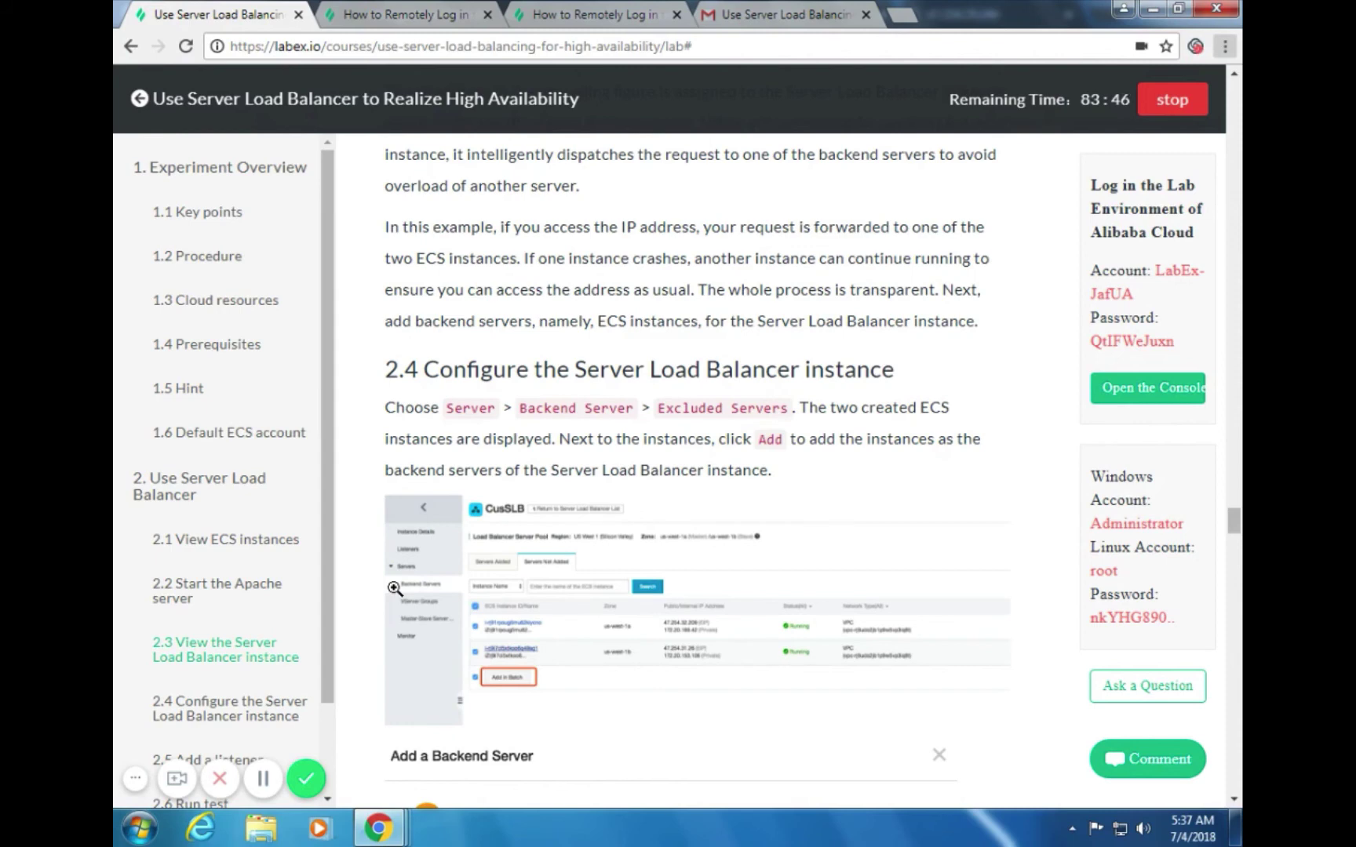
Switch to the SLB backend server pool listing 47.254.84.72 and 47.254.79.244 as not added
scroll(663, 535, "down", 3)
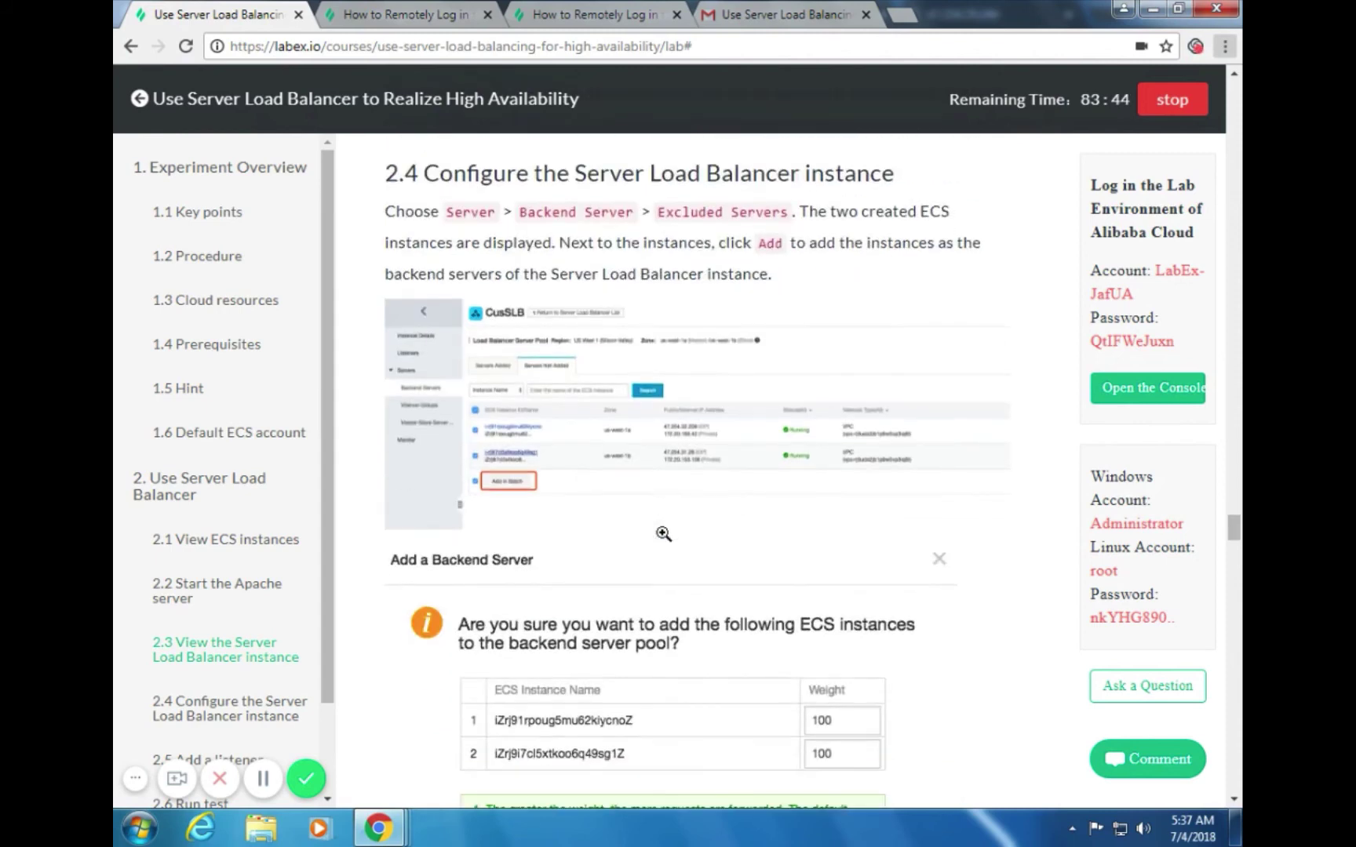
scroll(664, 535, "up", 3)
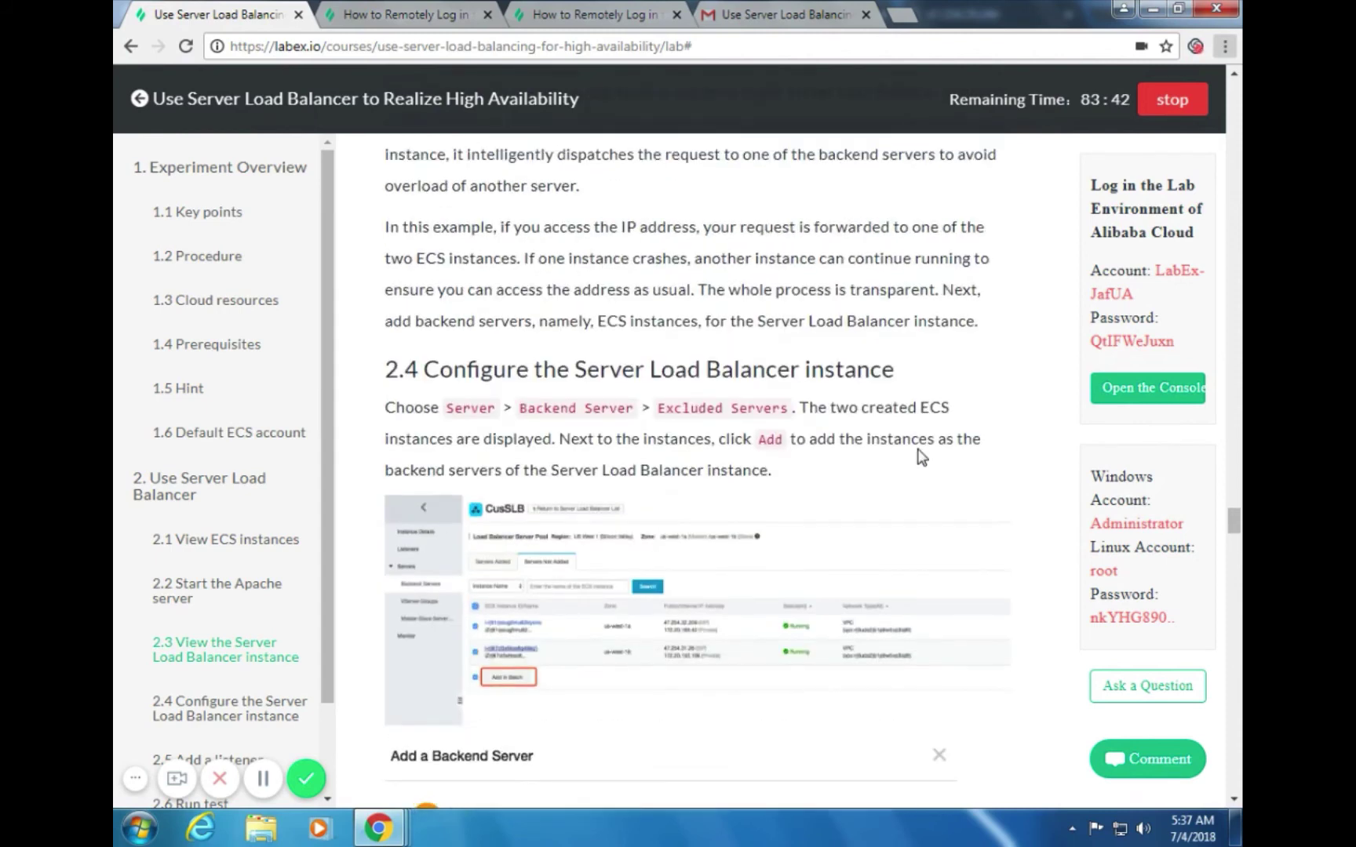
key("alt+Tab")
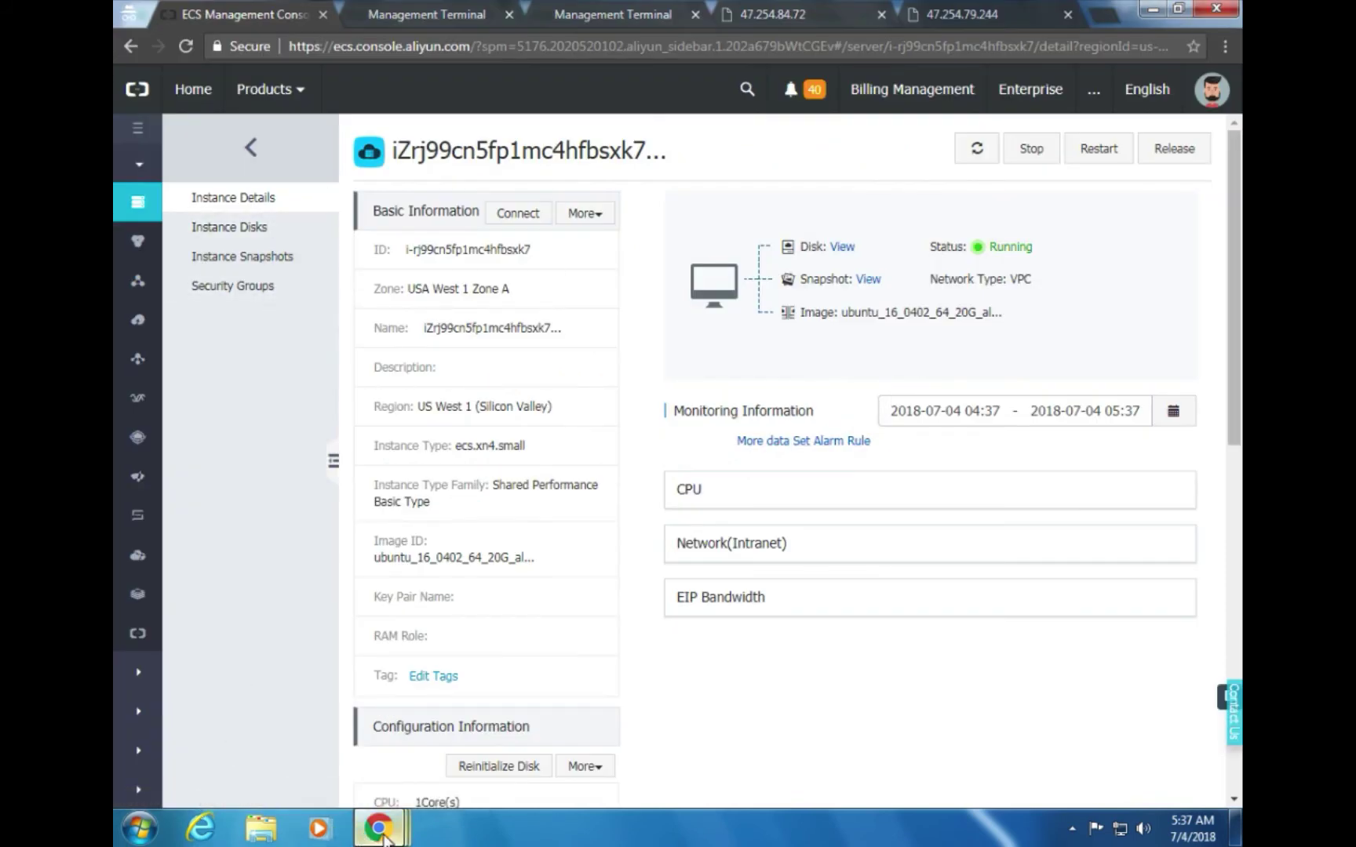
mouse_move(382, 836)
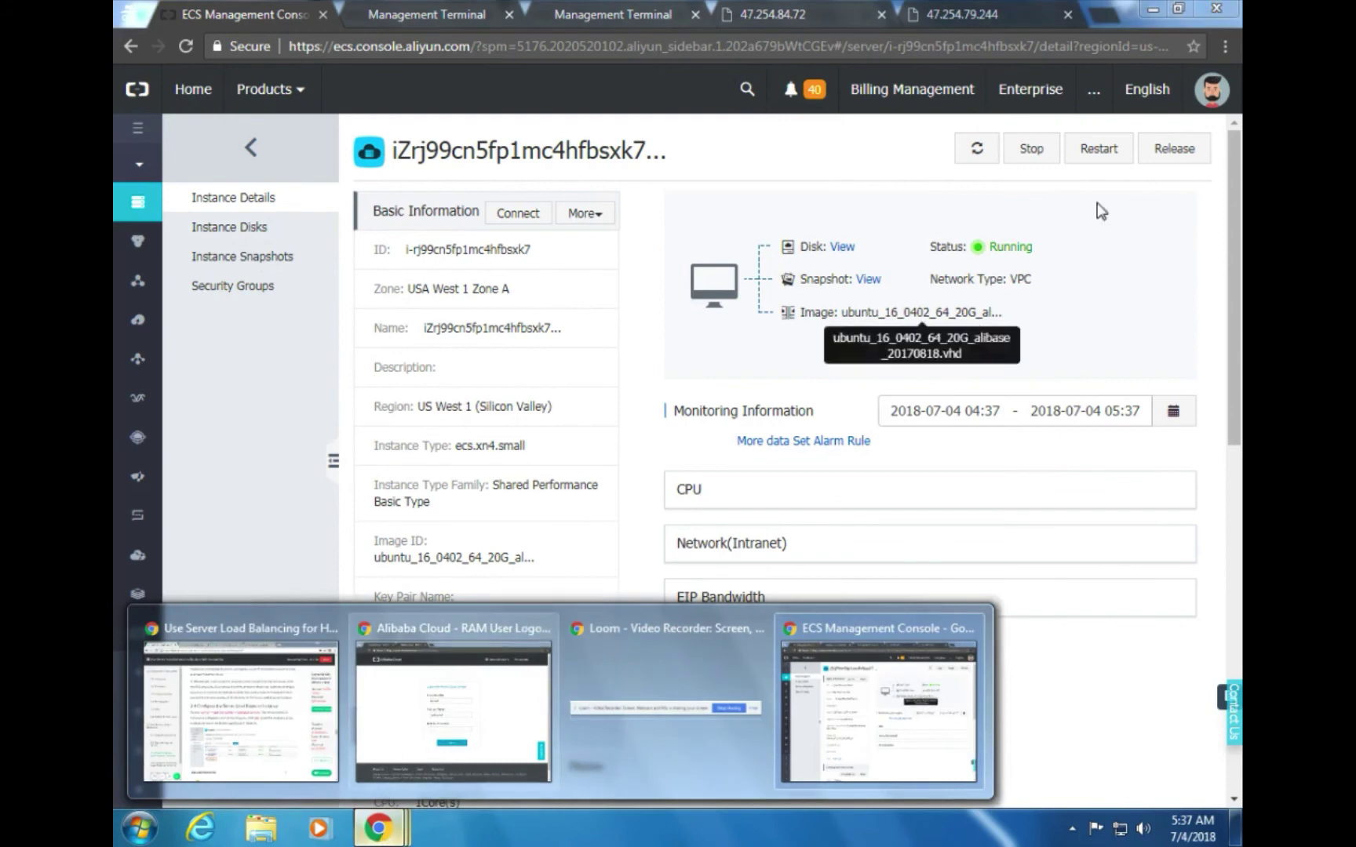
key("alt+Tab")
key("alt+Tab")
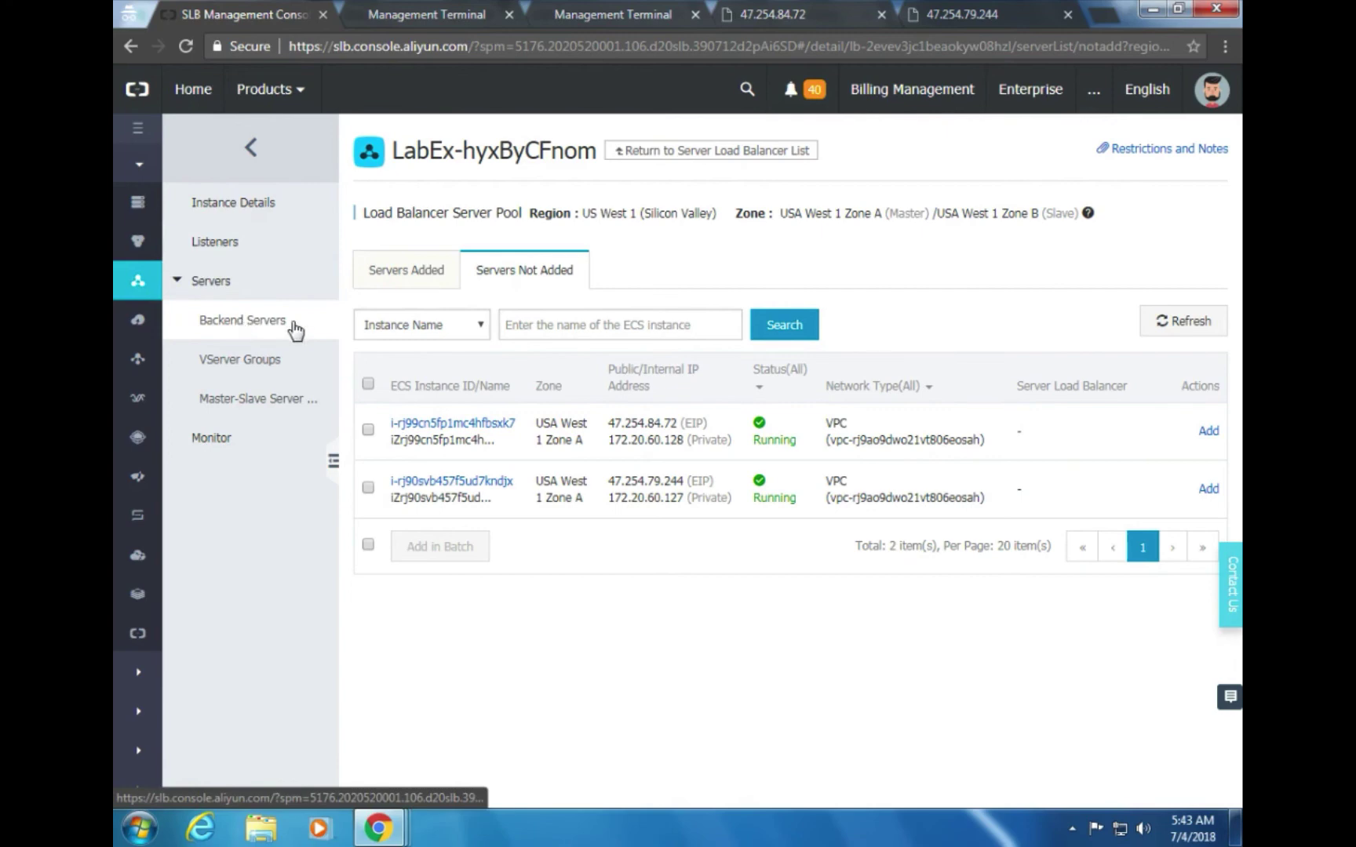
Select both unadded ECS instances, 47.254.84.72 and 47.254.79.244, for the backend pool
left_click(397, 270)
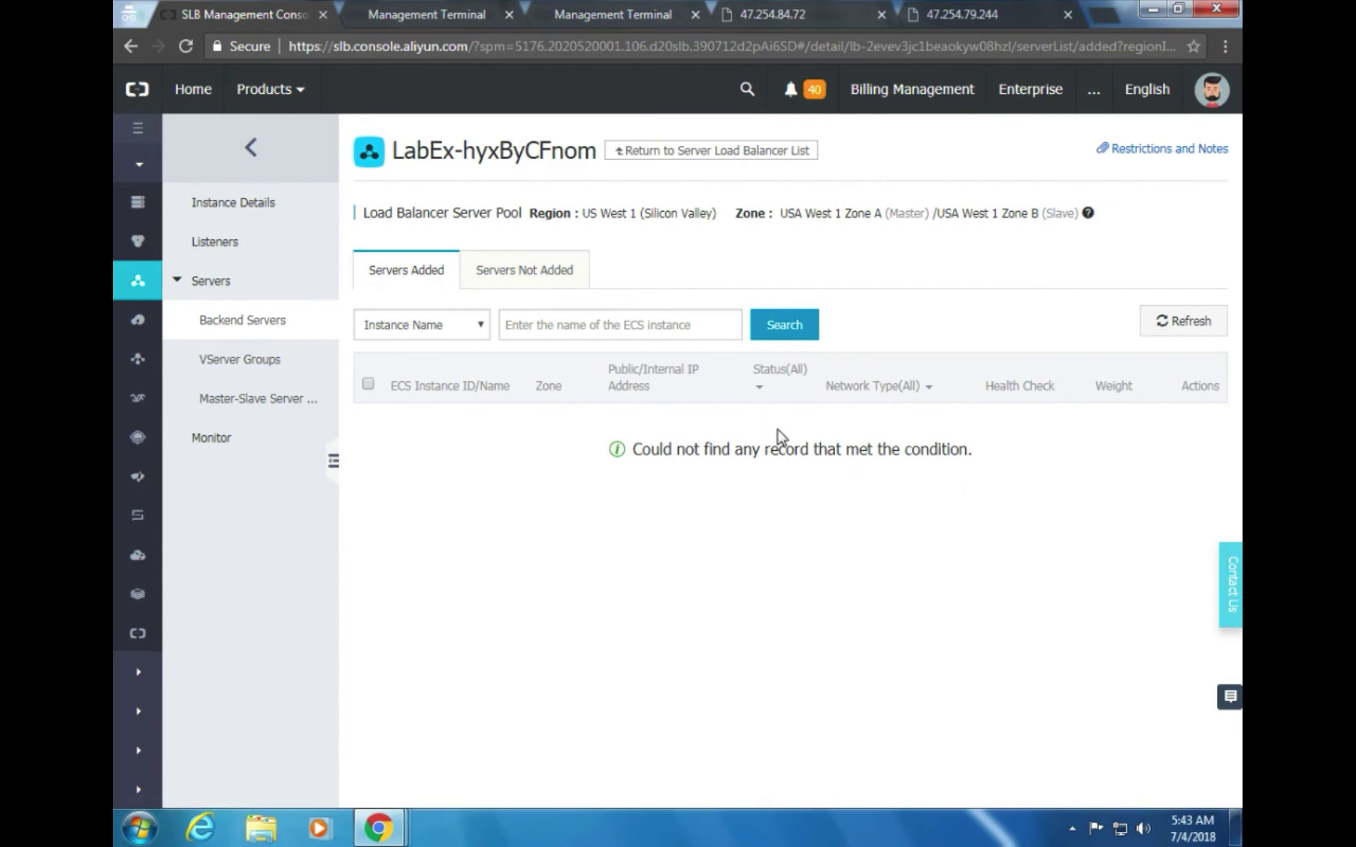
left_click(516, 281)
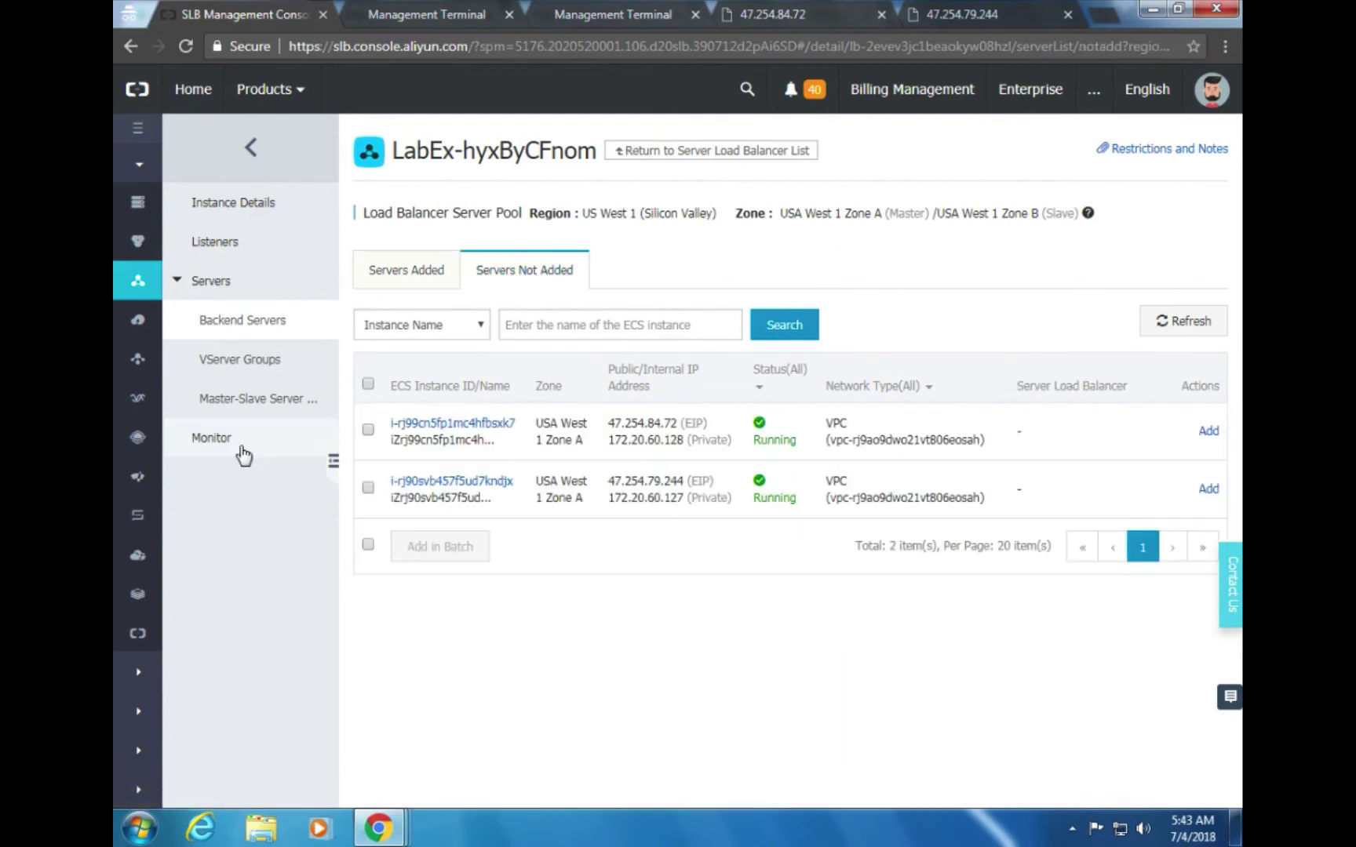
left_click(368, 425)
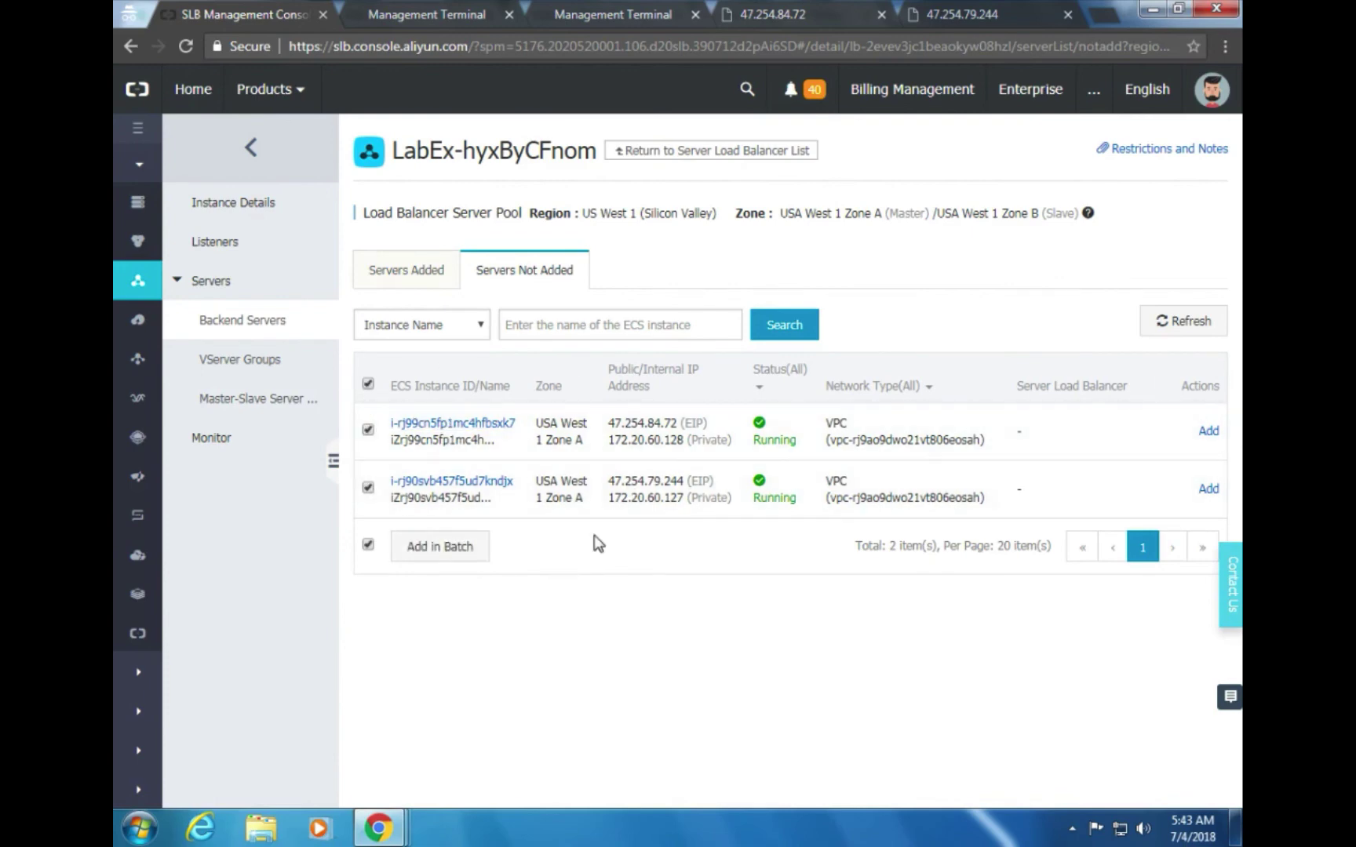
key("alt+Tab")
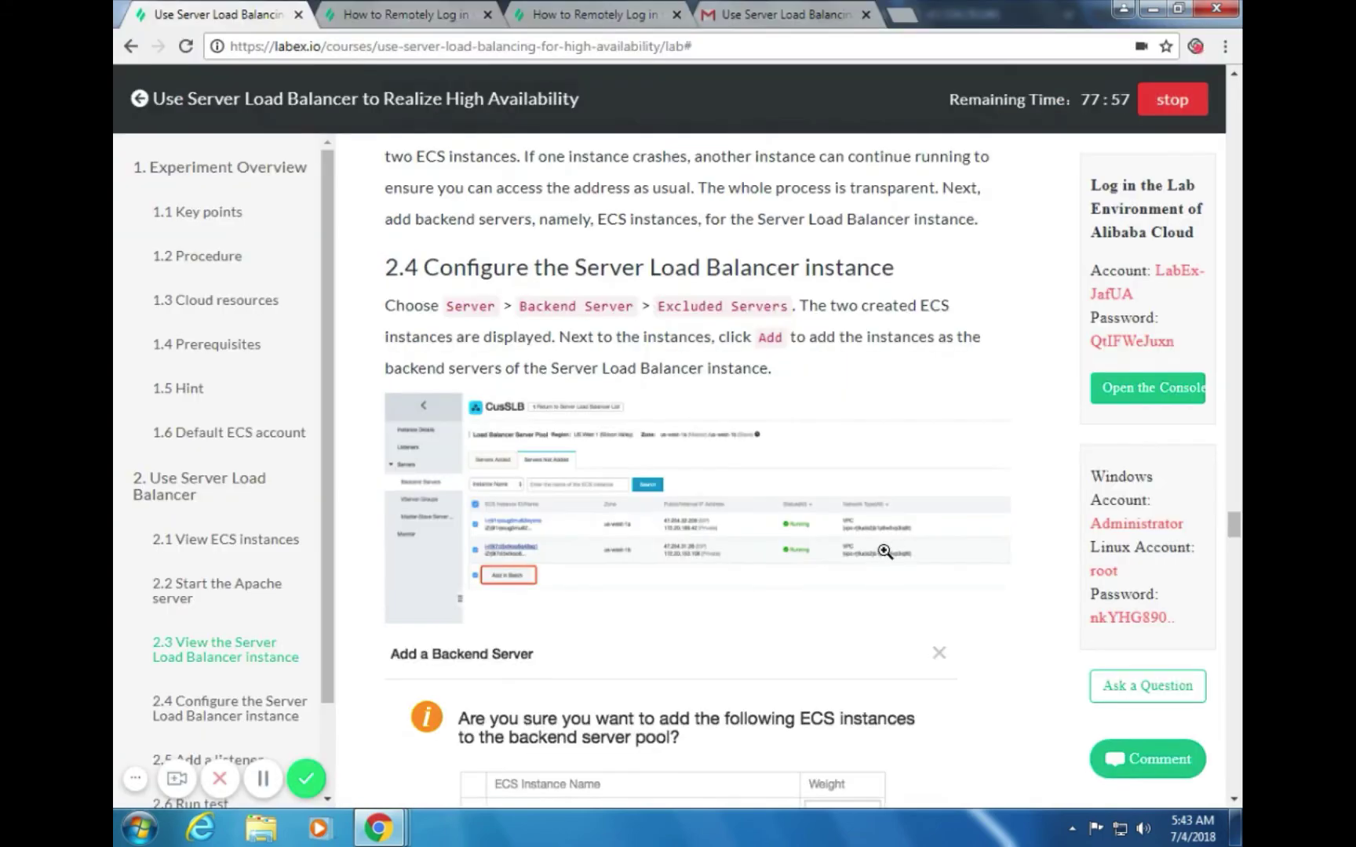
scroll(894, 551, "down", 4)
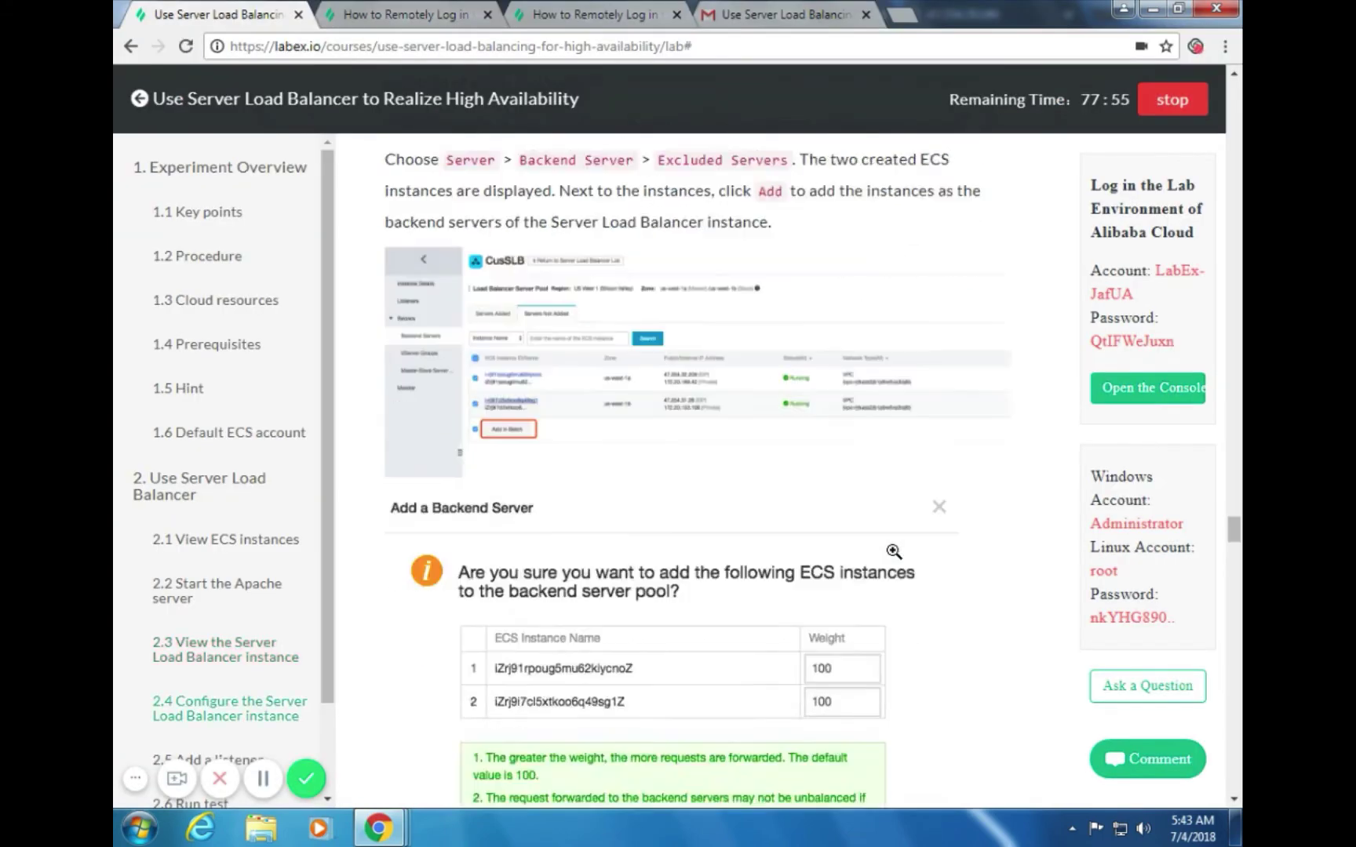
key("alt+Tab")
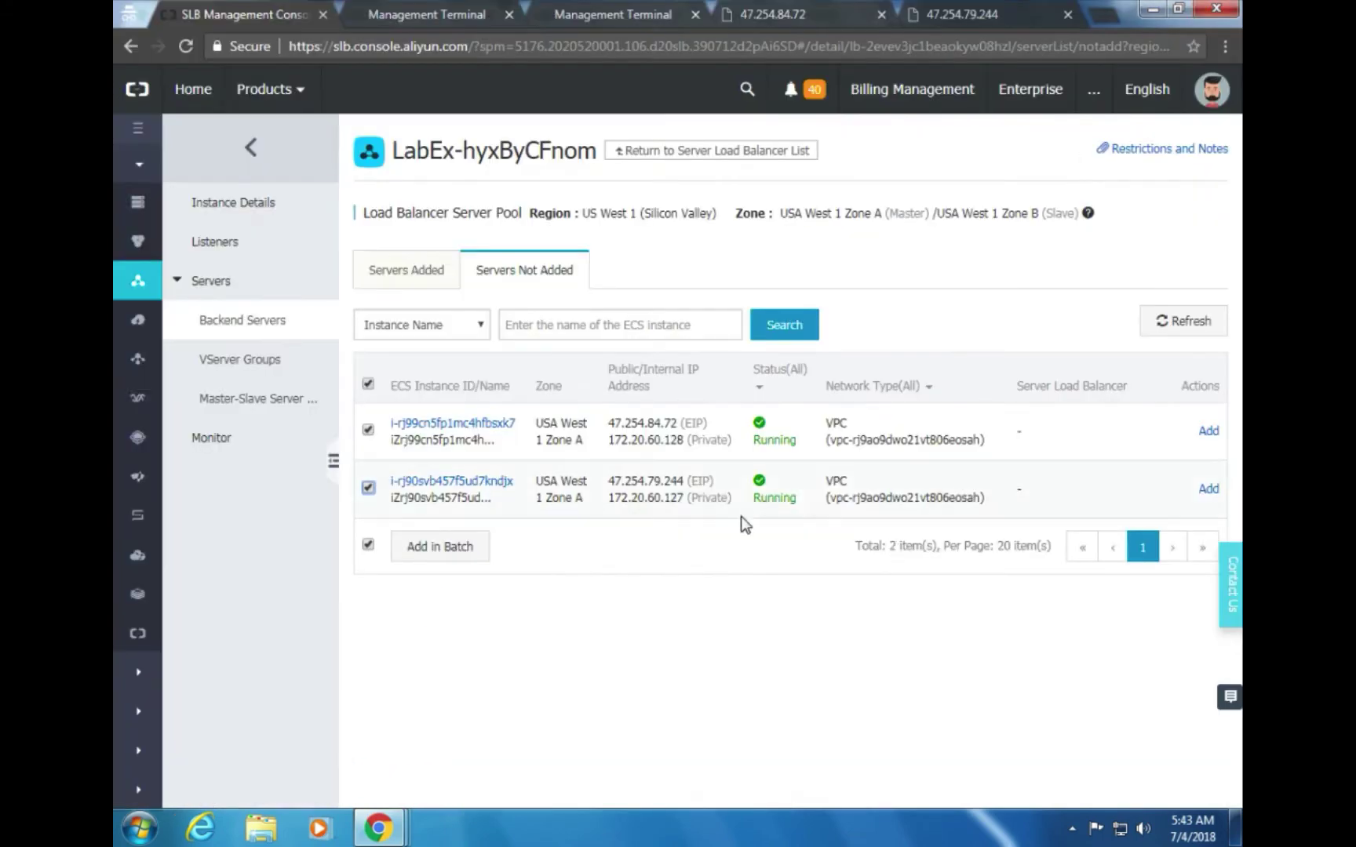
Add both selected instances to the backend pool with weight 100
left_click(411, 553)
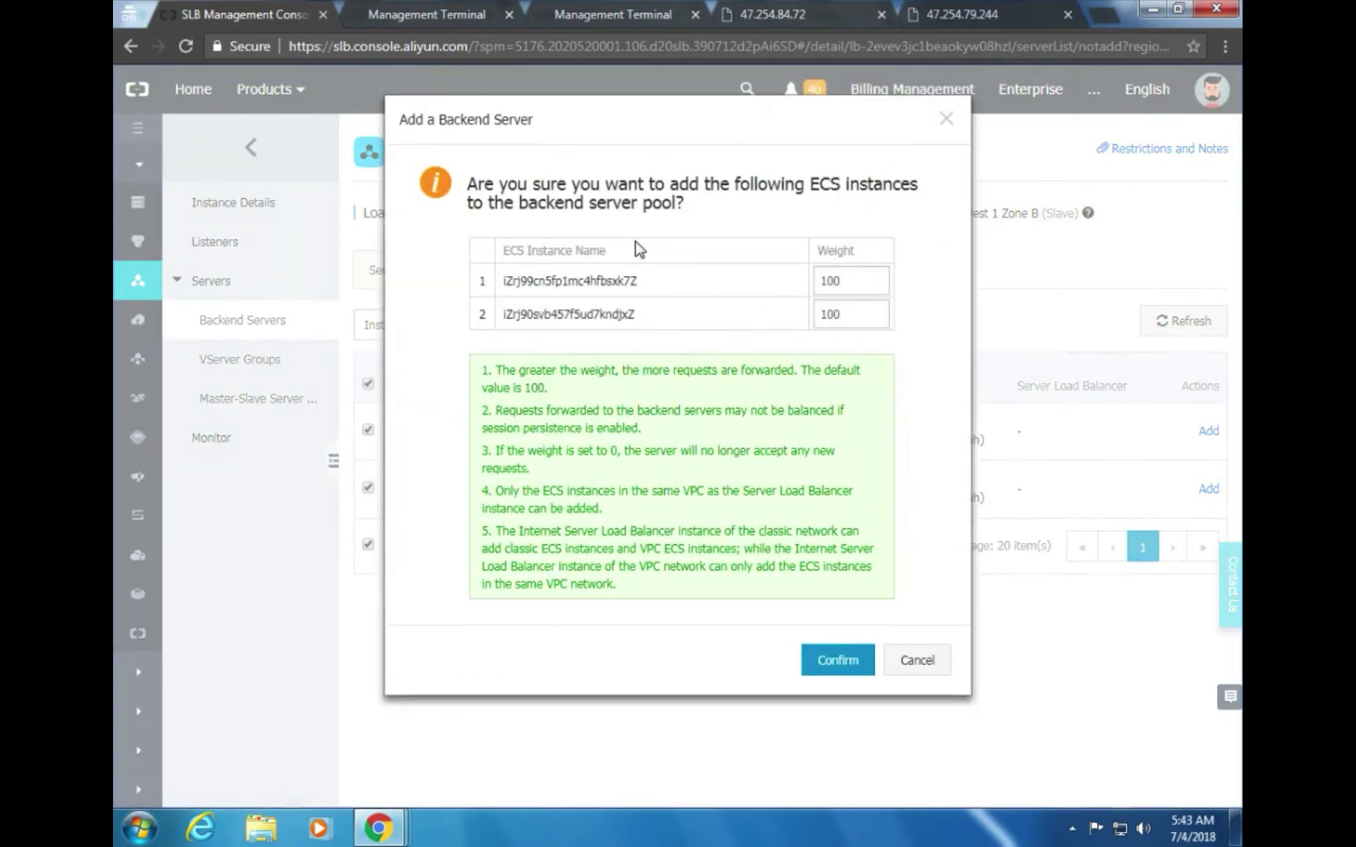
key("alt+Tab")
scroll(868, 434, "down", 1)
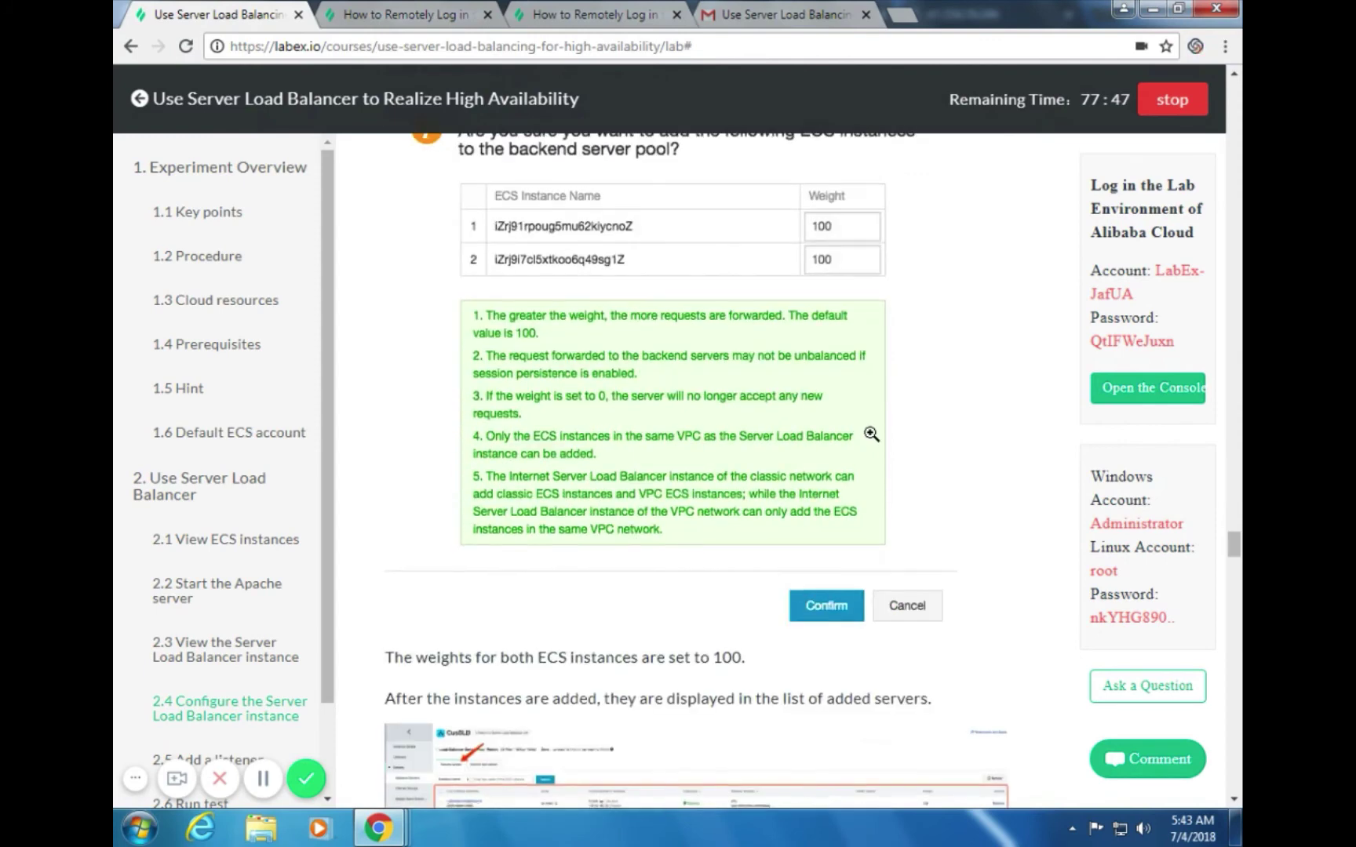
scroll(871, 434, "down", 1)
key("alt+Tab")
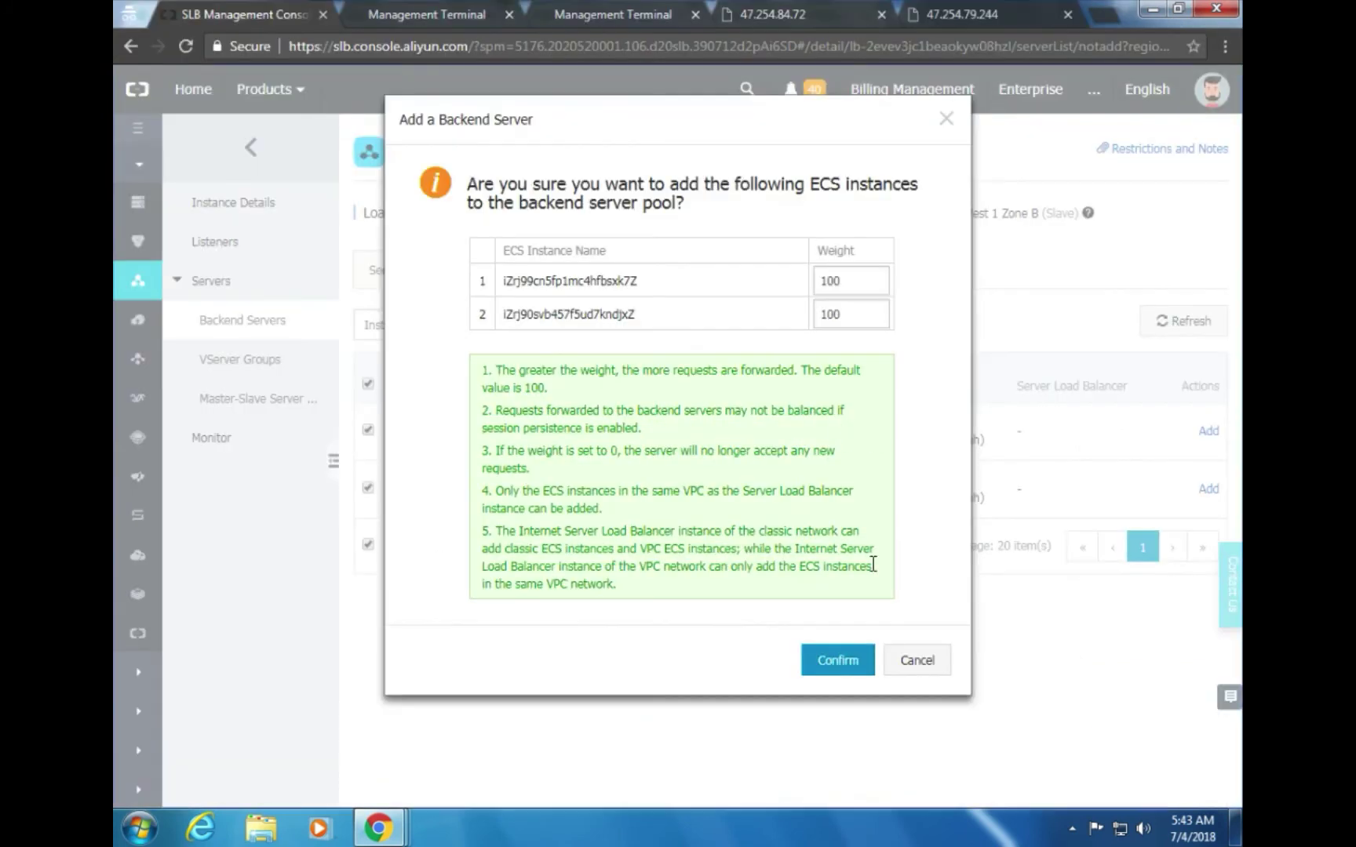
left_click(836, 663)
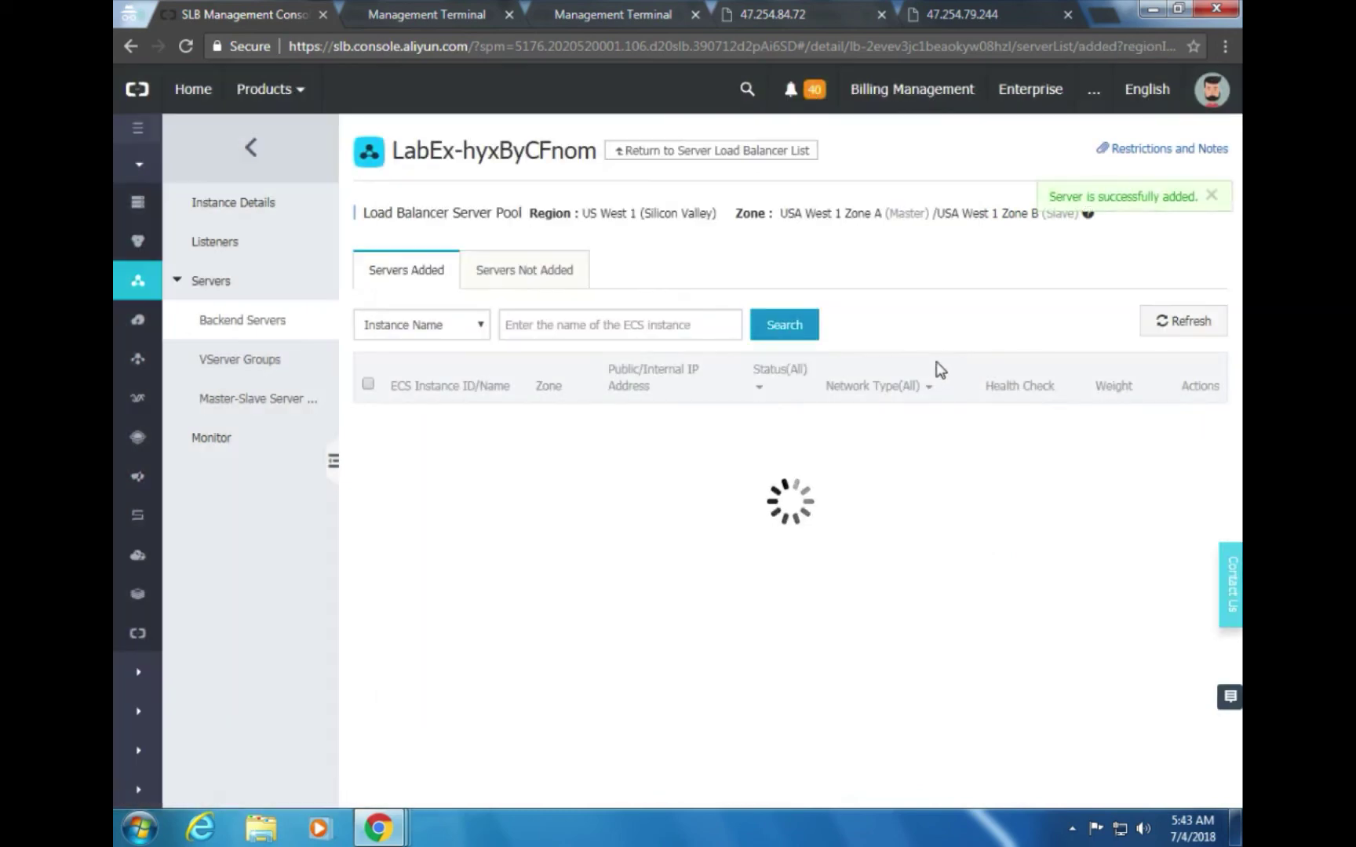
Read the next lab-guide section after adding both backend servers
key("alt+Tab")
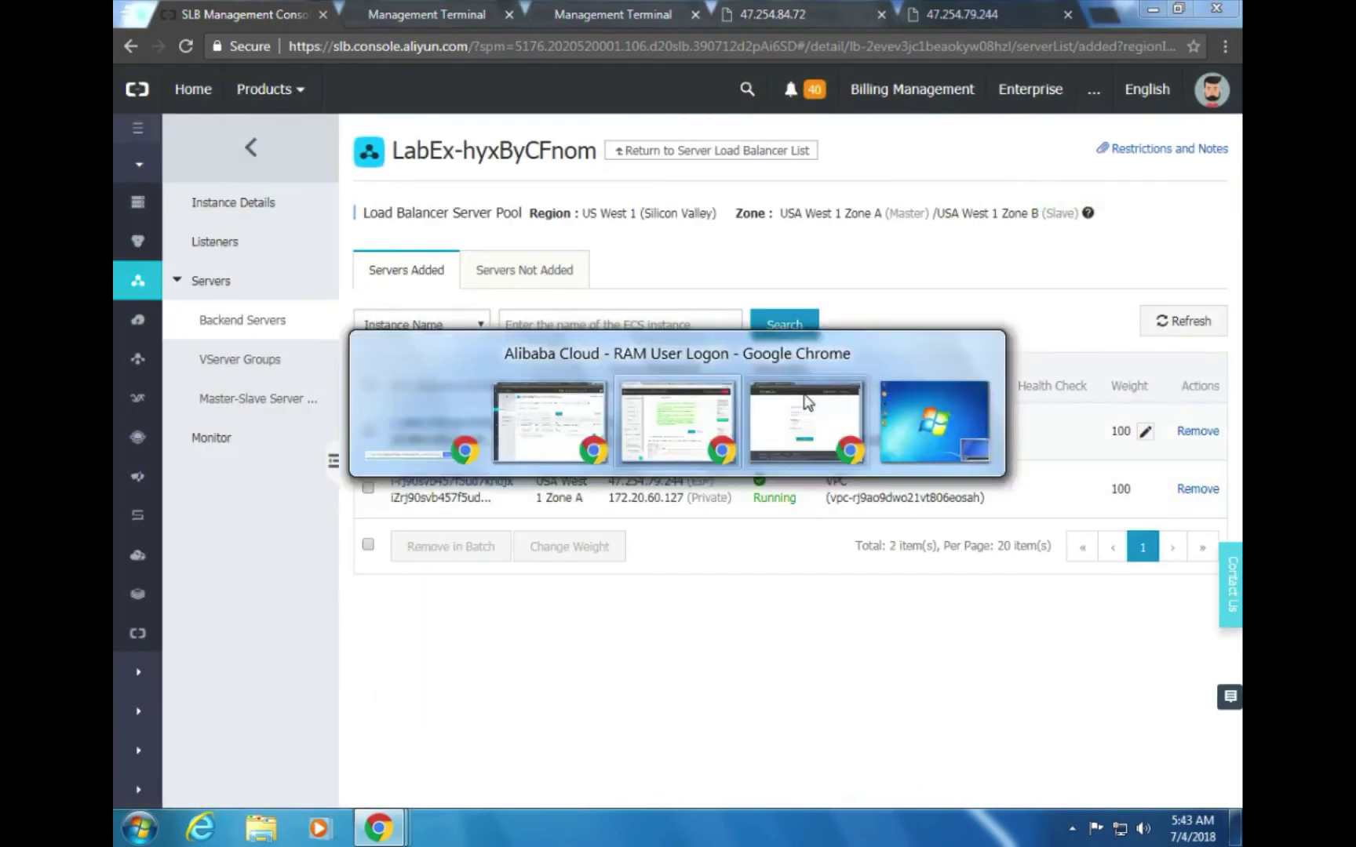
scroll(953, 410, "down", 3)
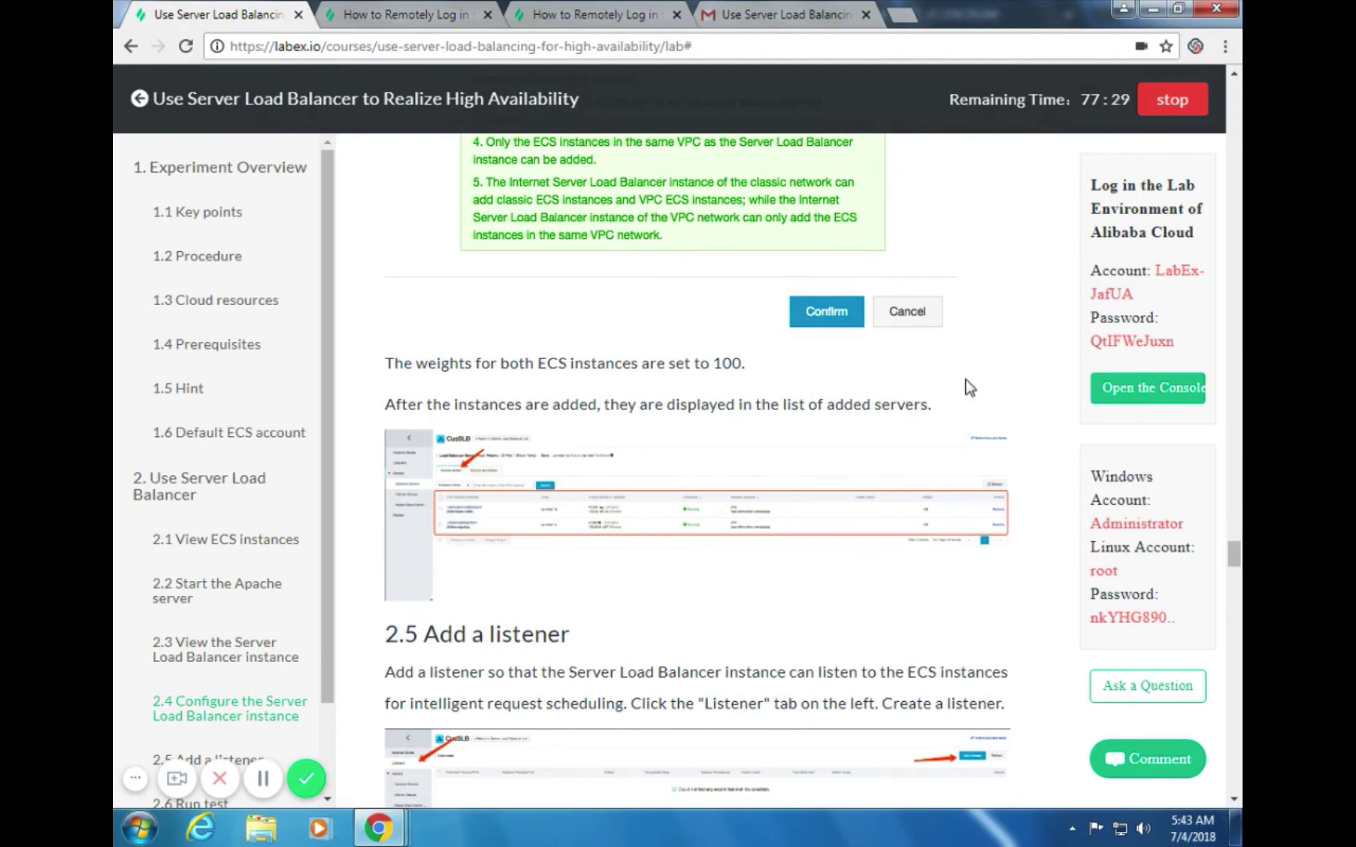
scroll(967, 381, "down", 2)
scroll(968, 380, "down", 1)
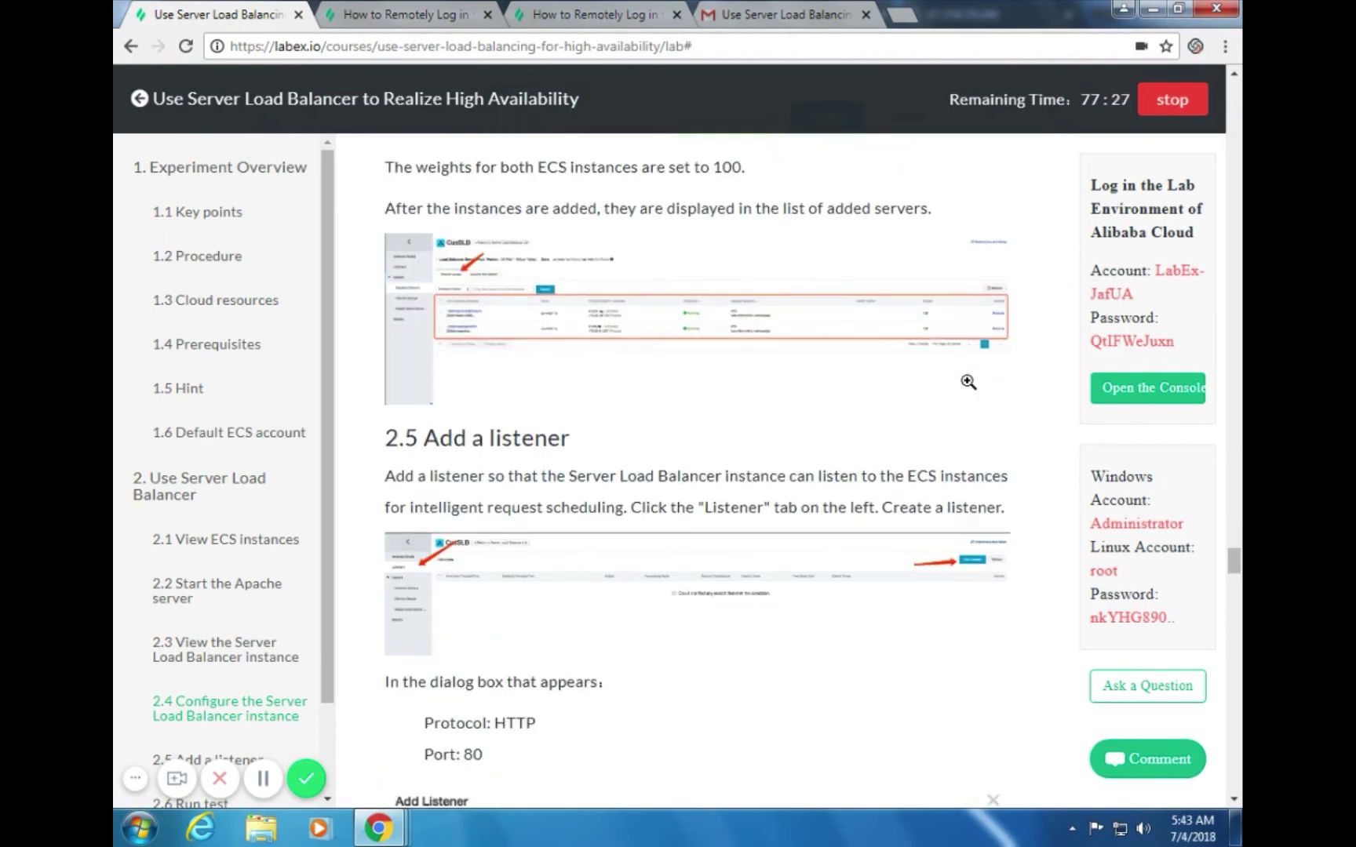
key("alt+Tab")
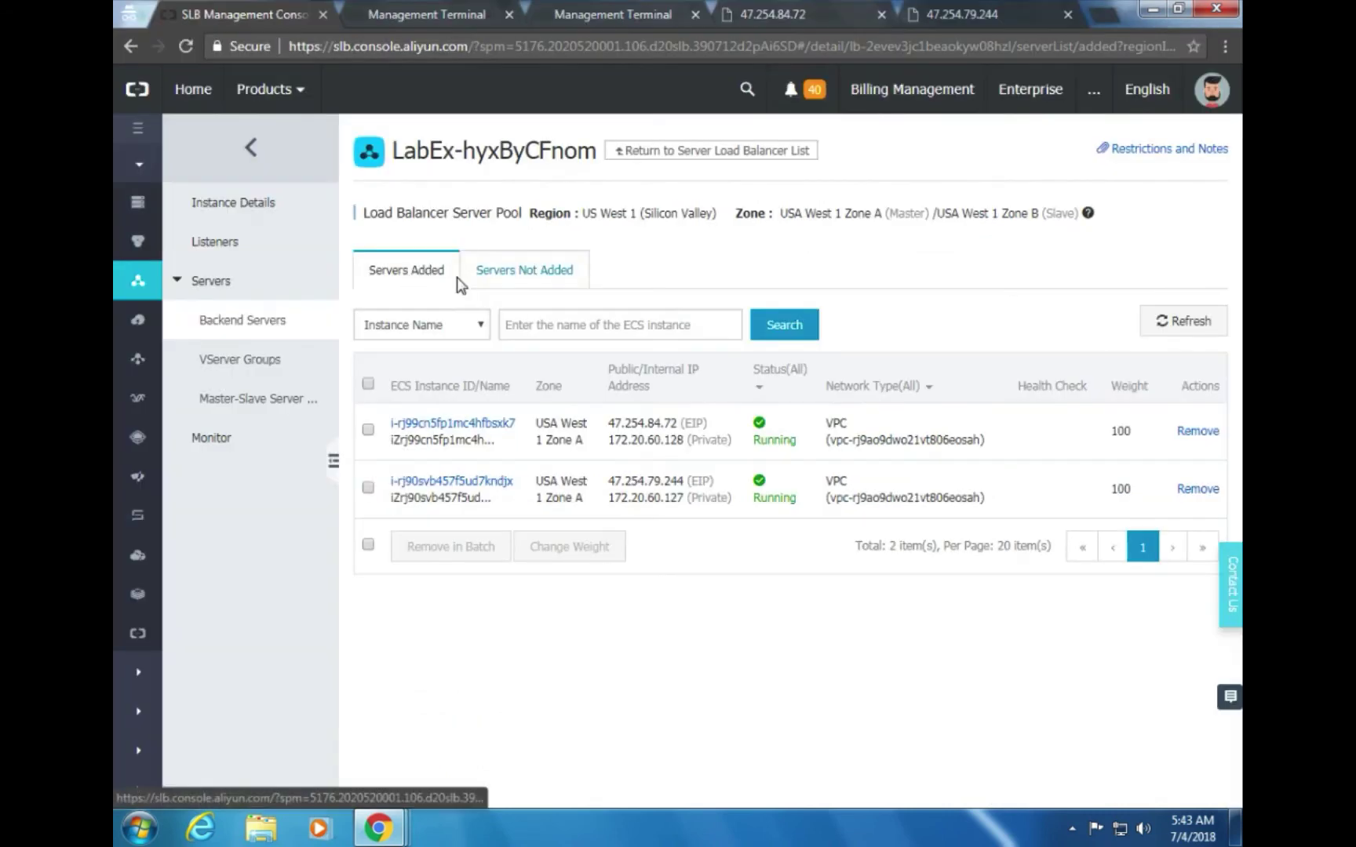
key("alt+Tab")
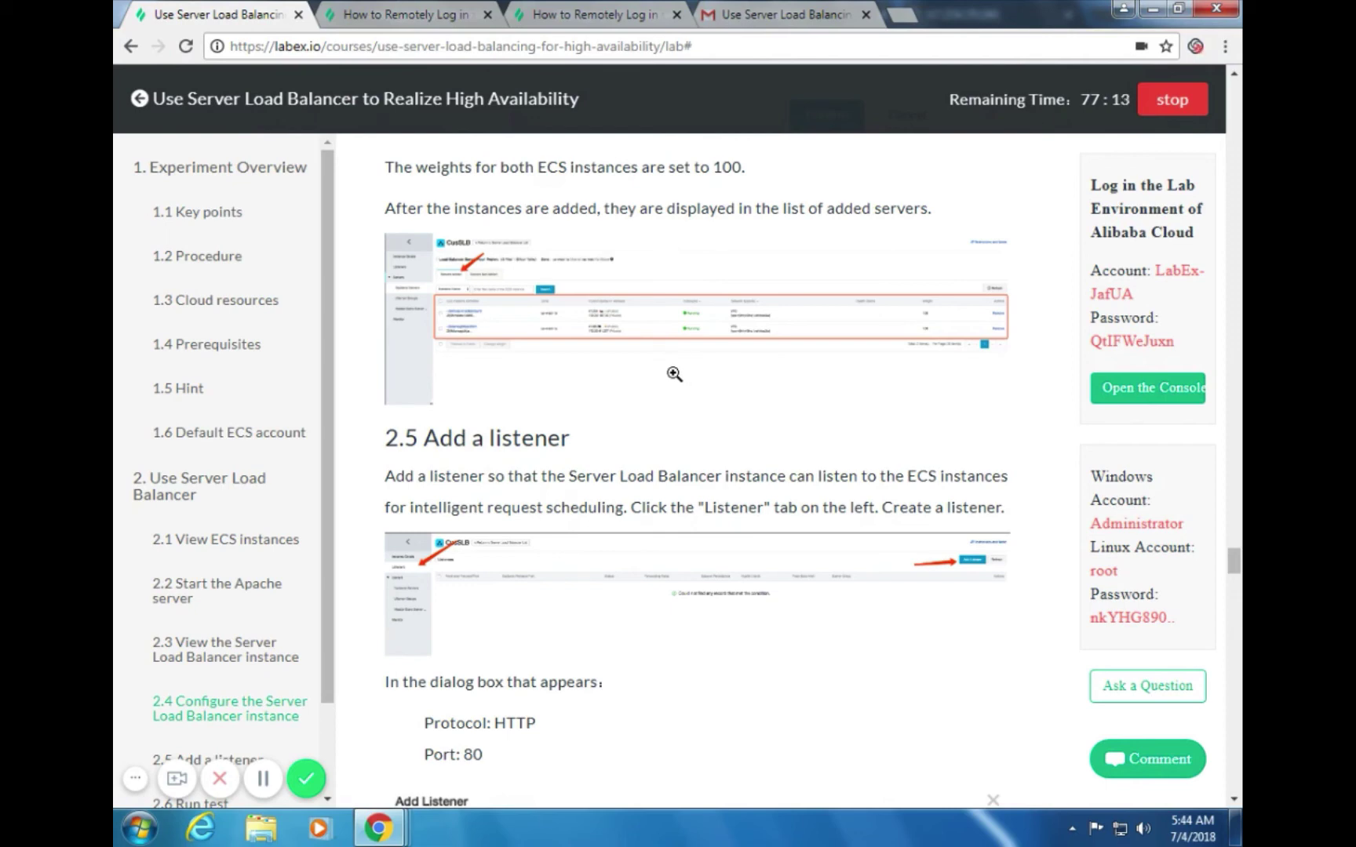
key("alt+Tab")
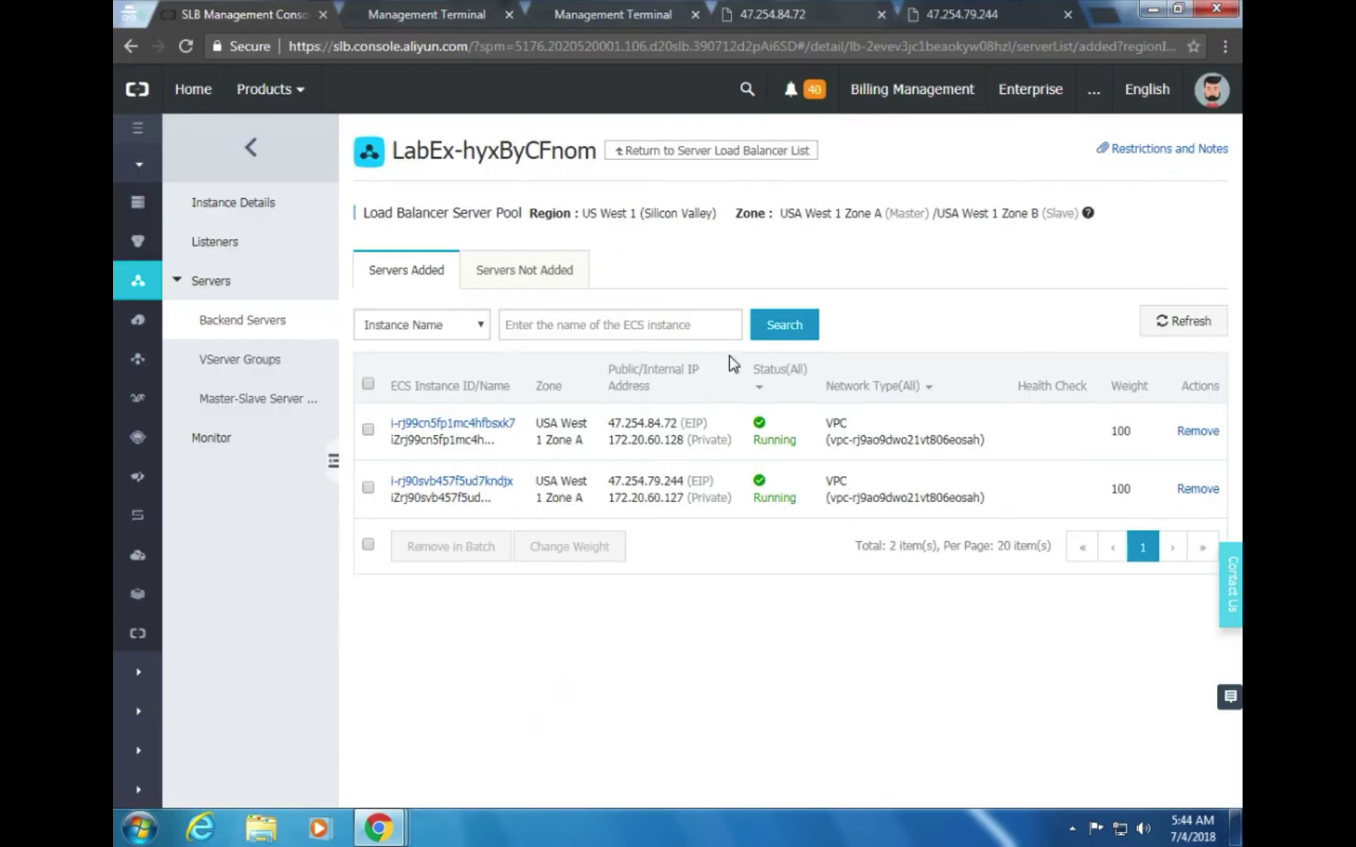
Go to the load balancer's Listeners page and start adding a new listener
left_click(228, 248)
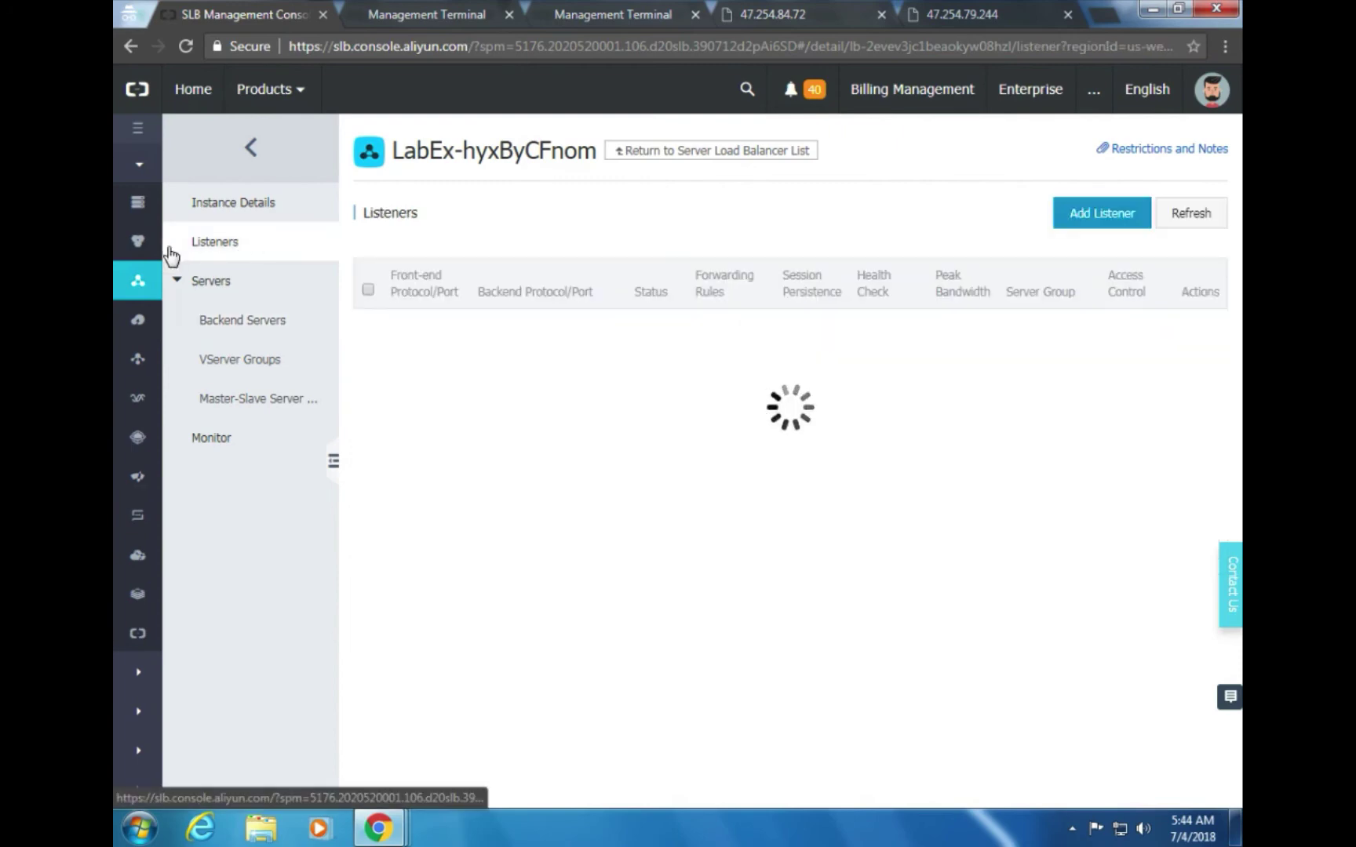
key("alt+Tab")
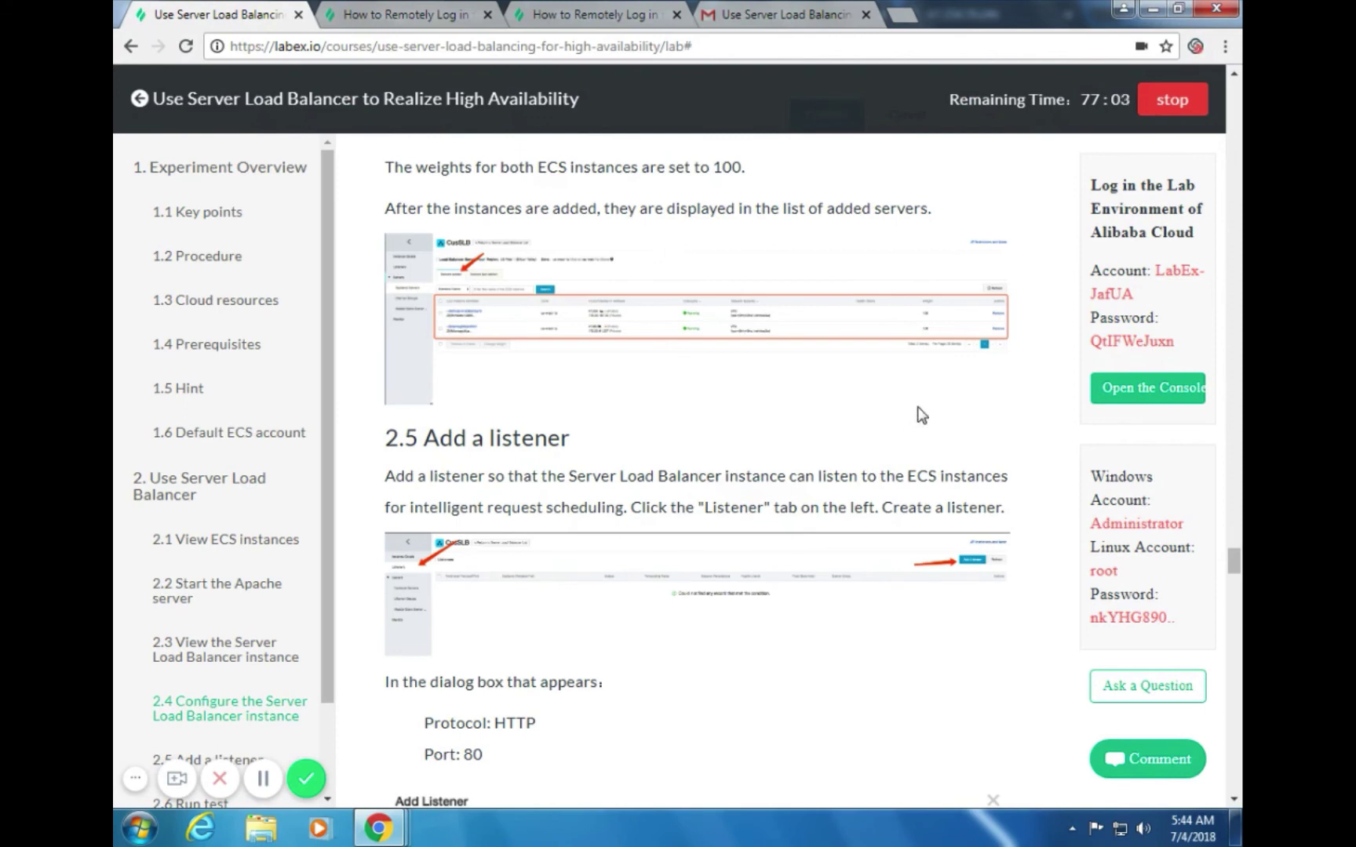
key("alt+Tab")
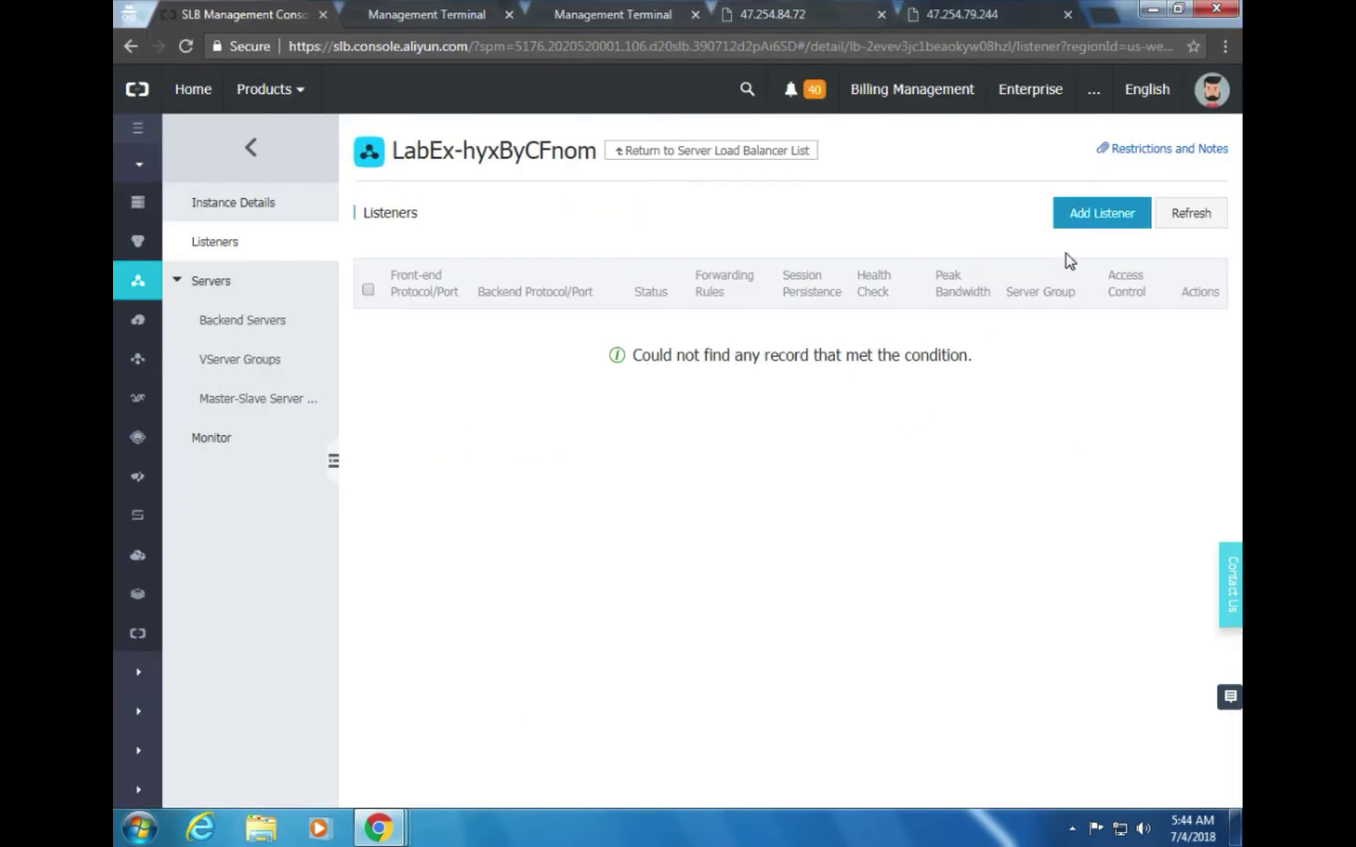
left_click(1072, 227)
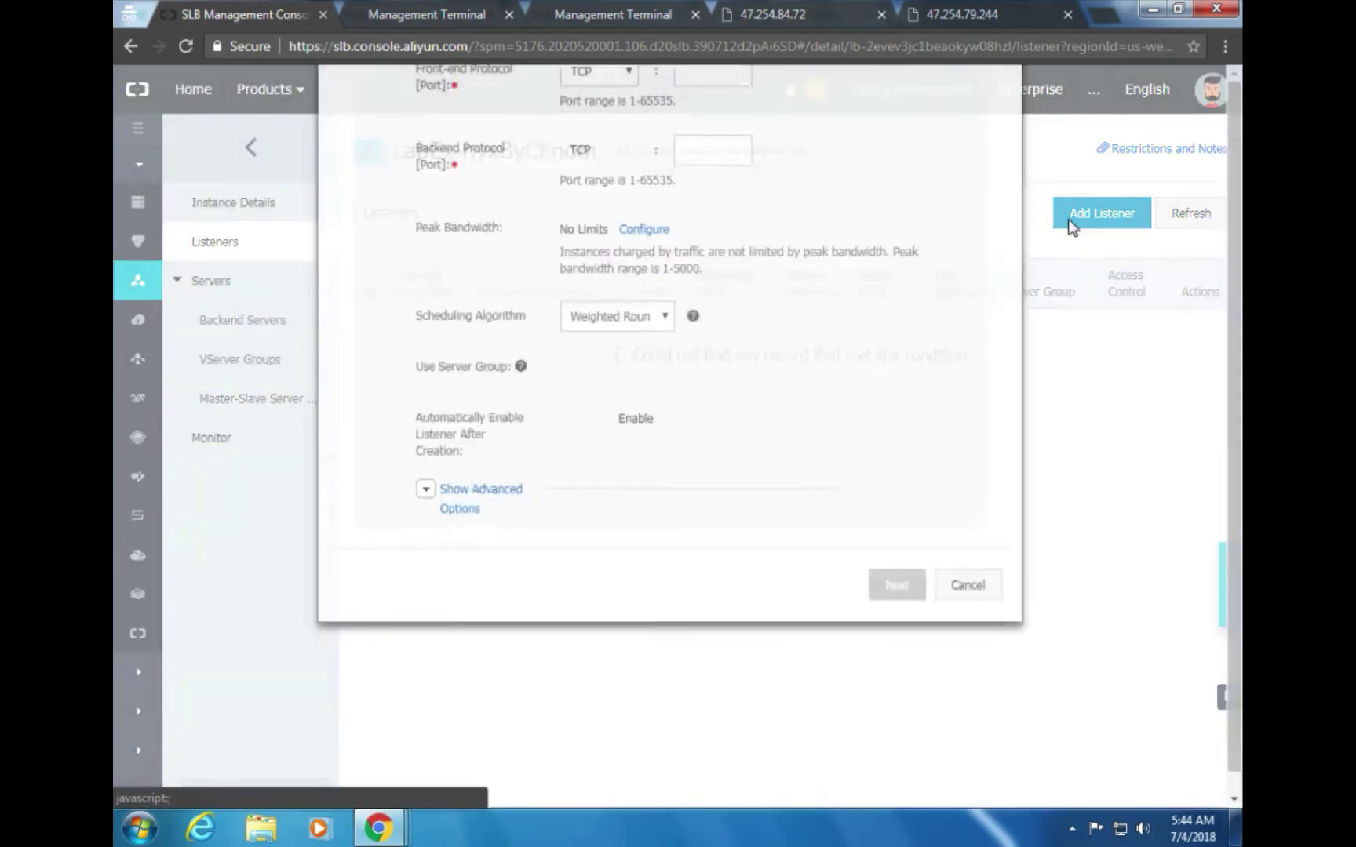
key("alt+Tab")
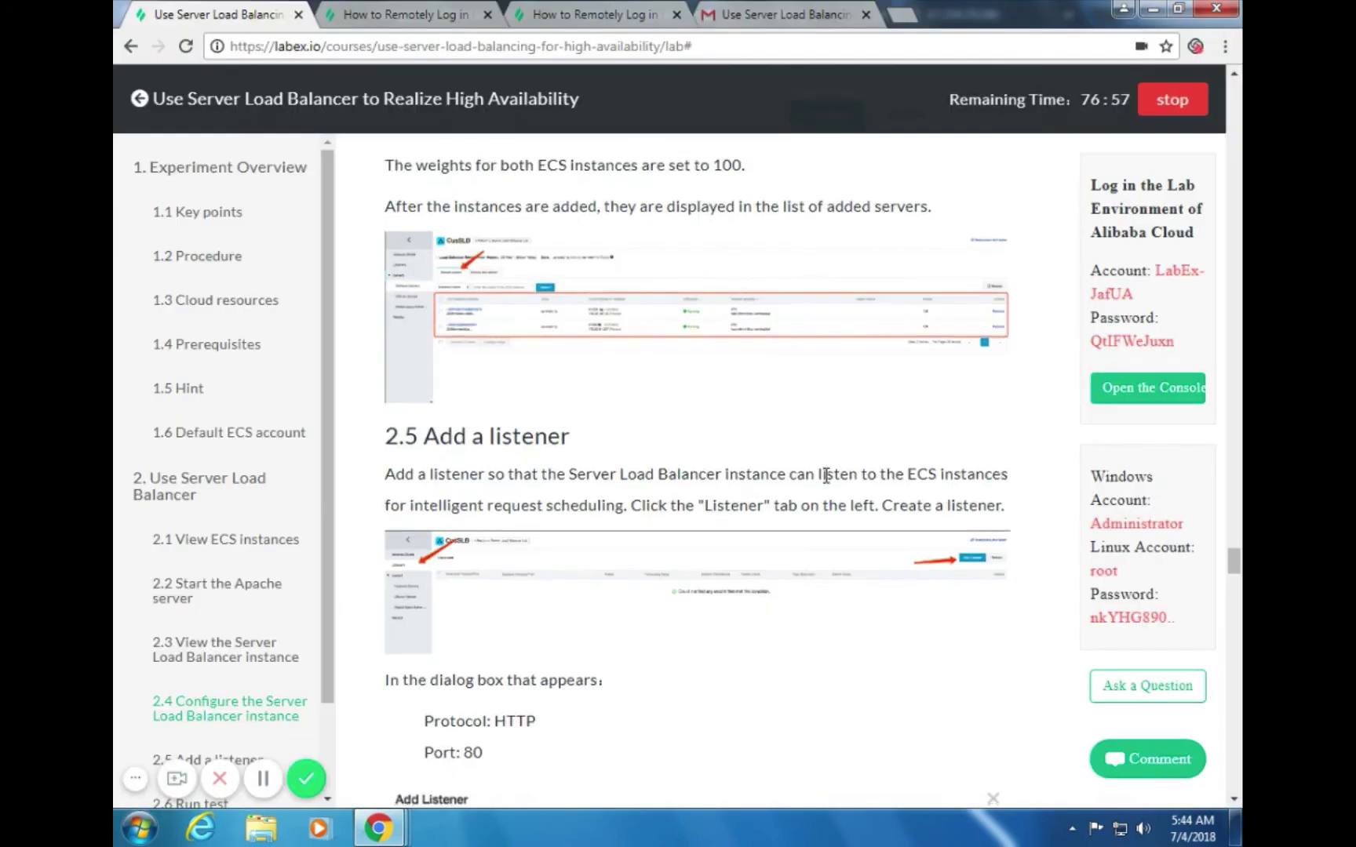
scroll(824, 474, "down", 5)
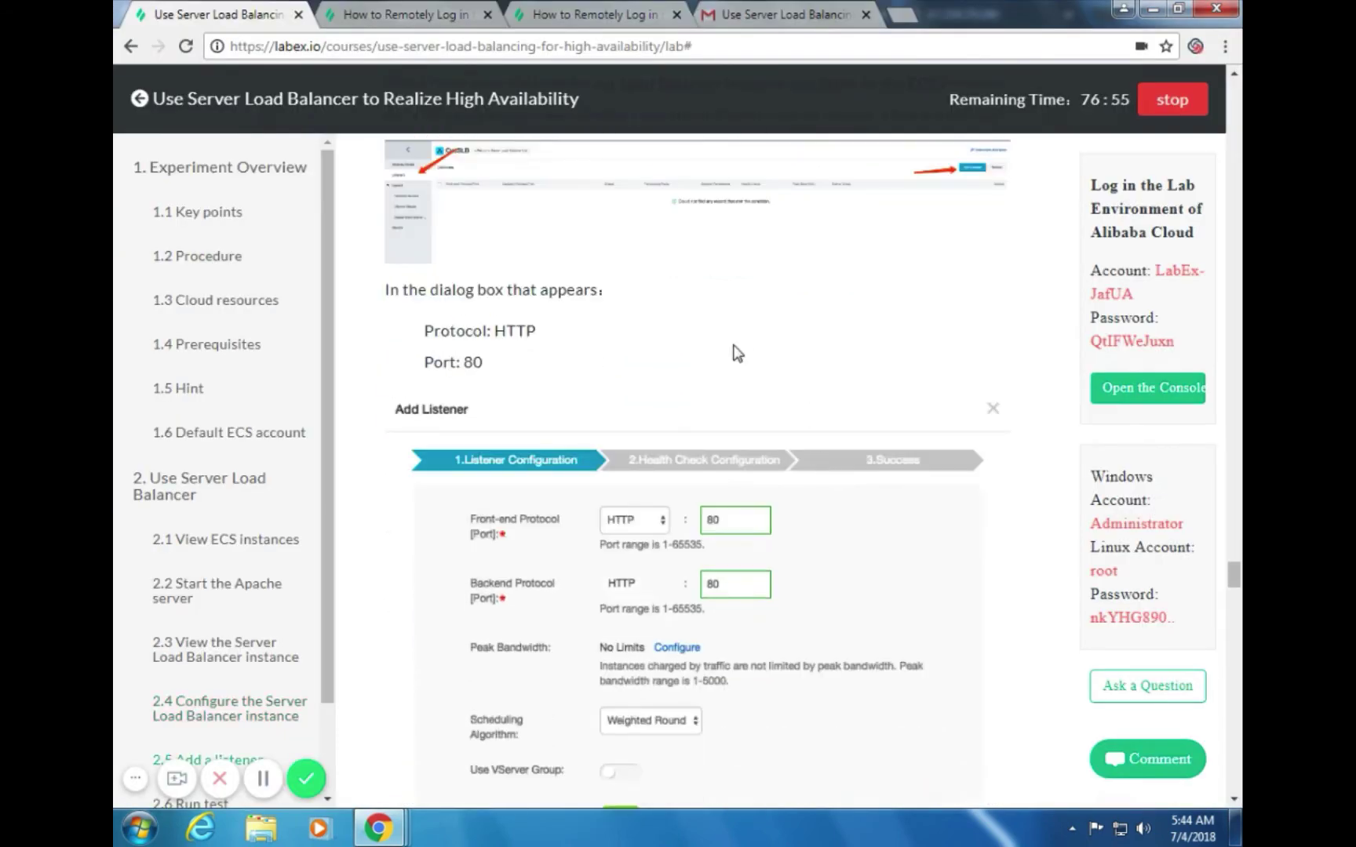
key("alt+Tab")
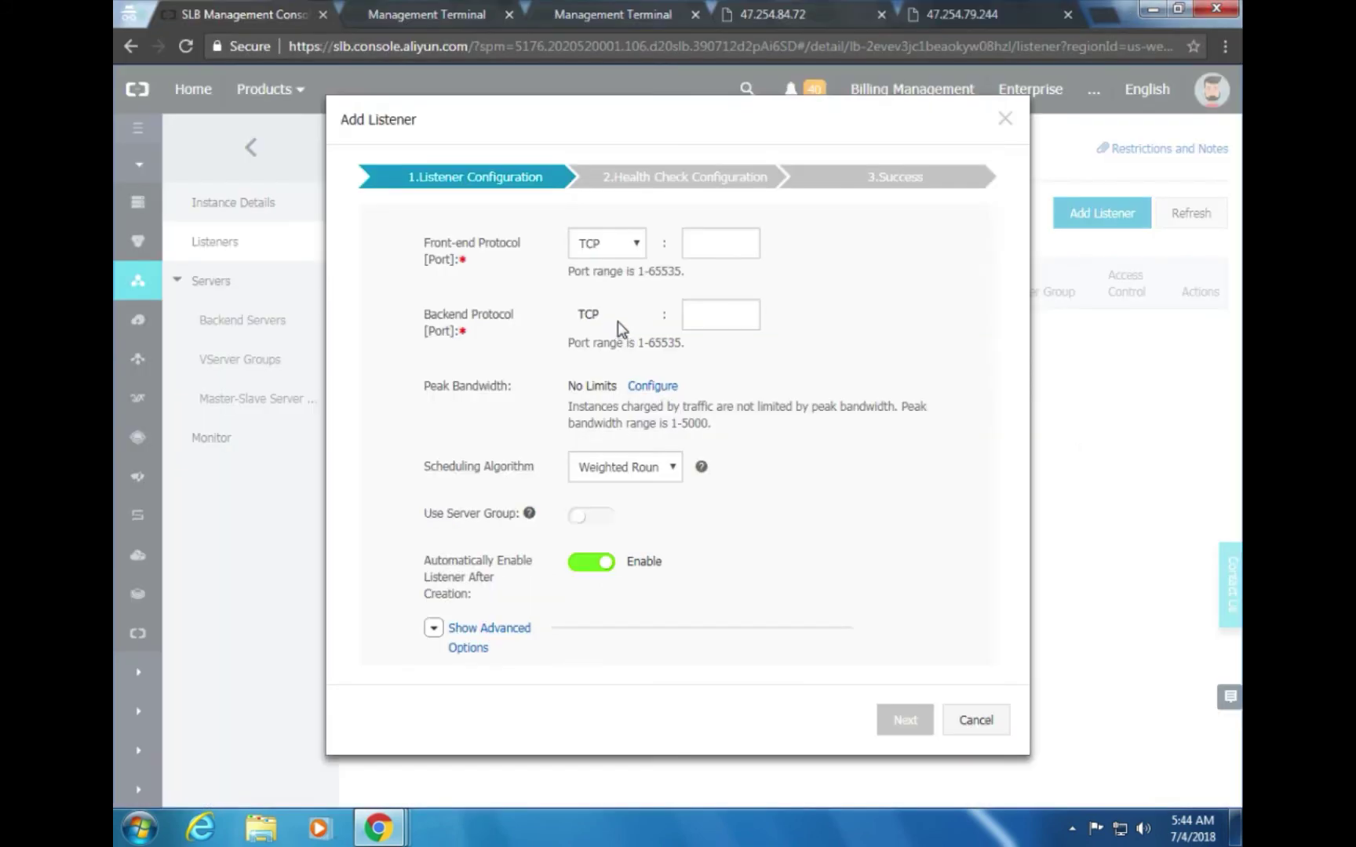
Set the listener to HTTP with front-end and backend ports 80
left_click(637, 245)
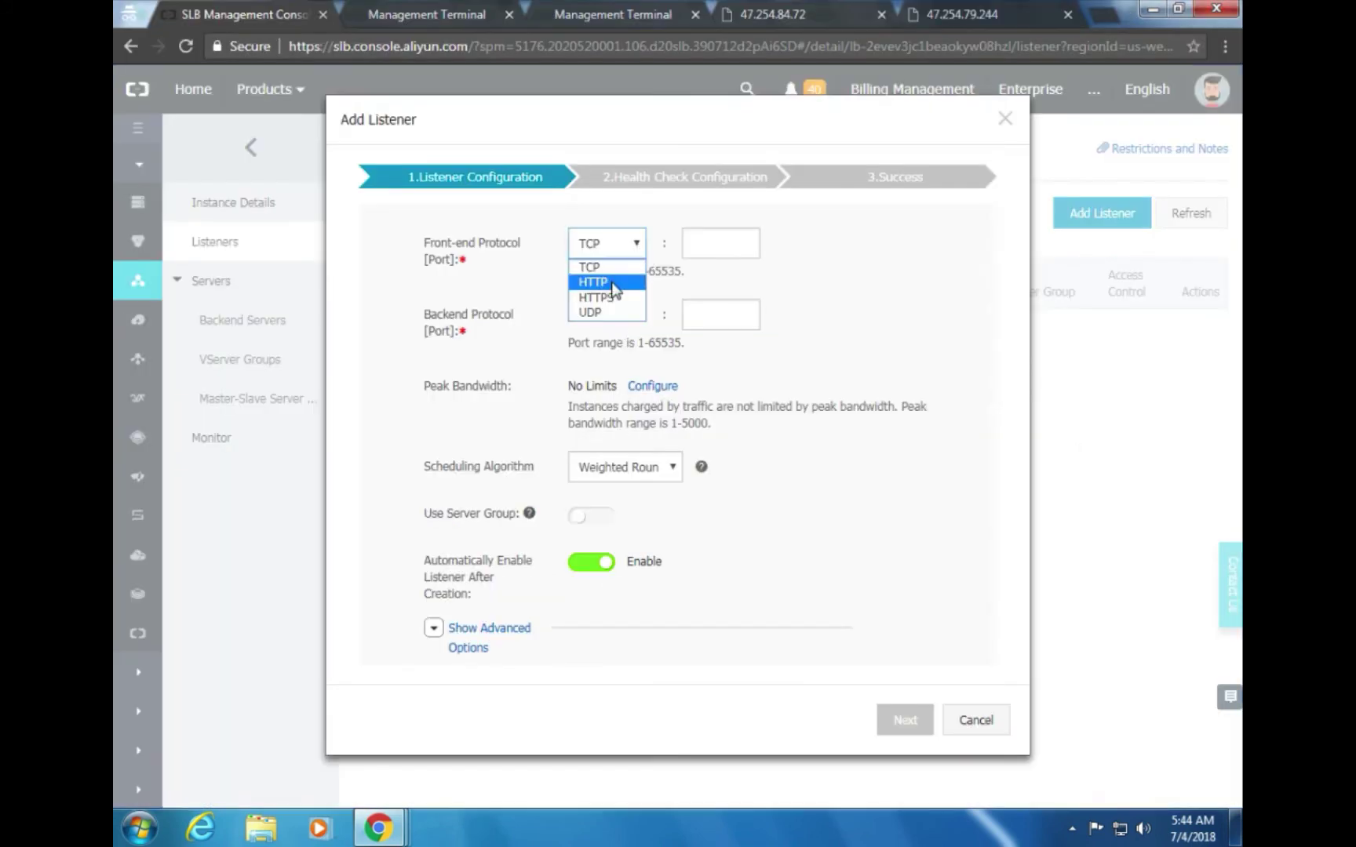
left_click(626, 282)
key("alt+Tab")
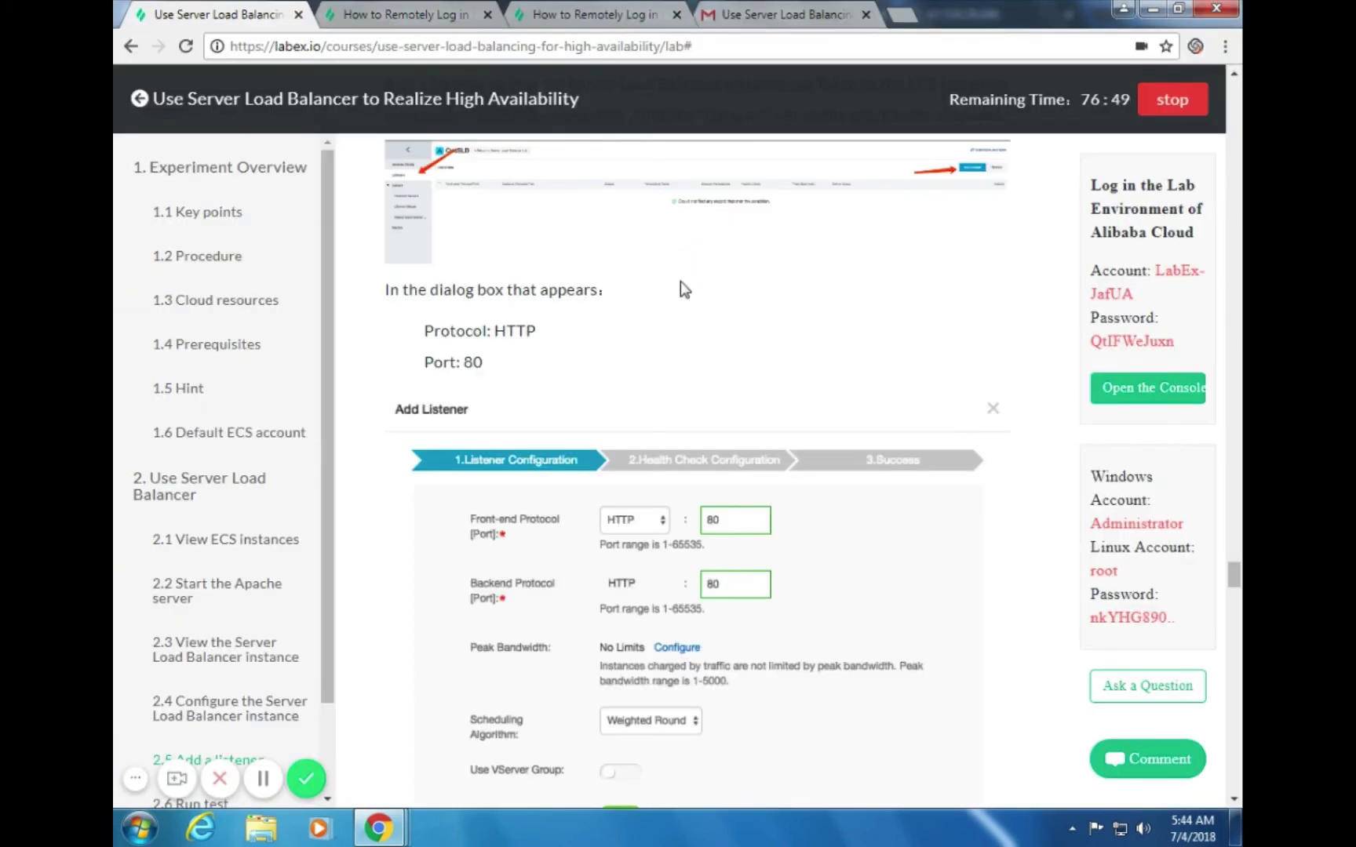
key("alt+Tab")
left_click(721, 245)
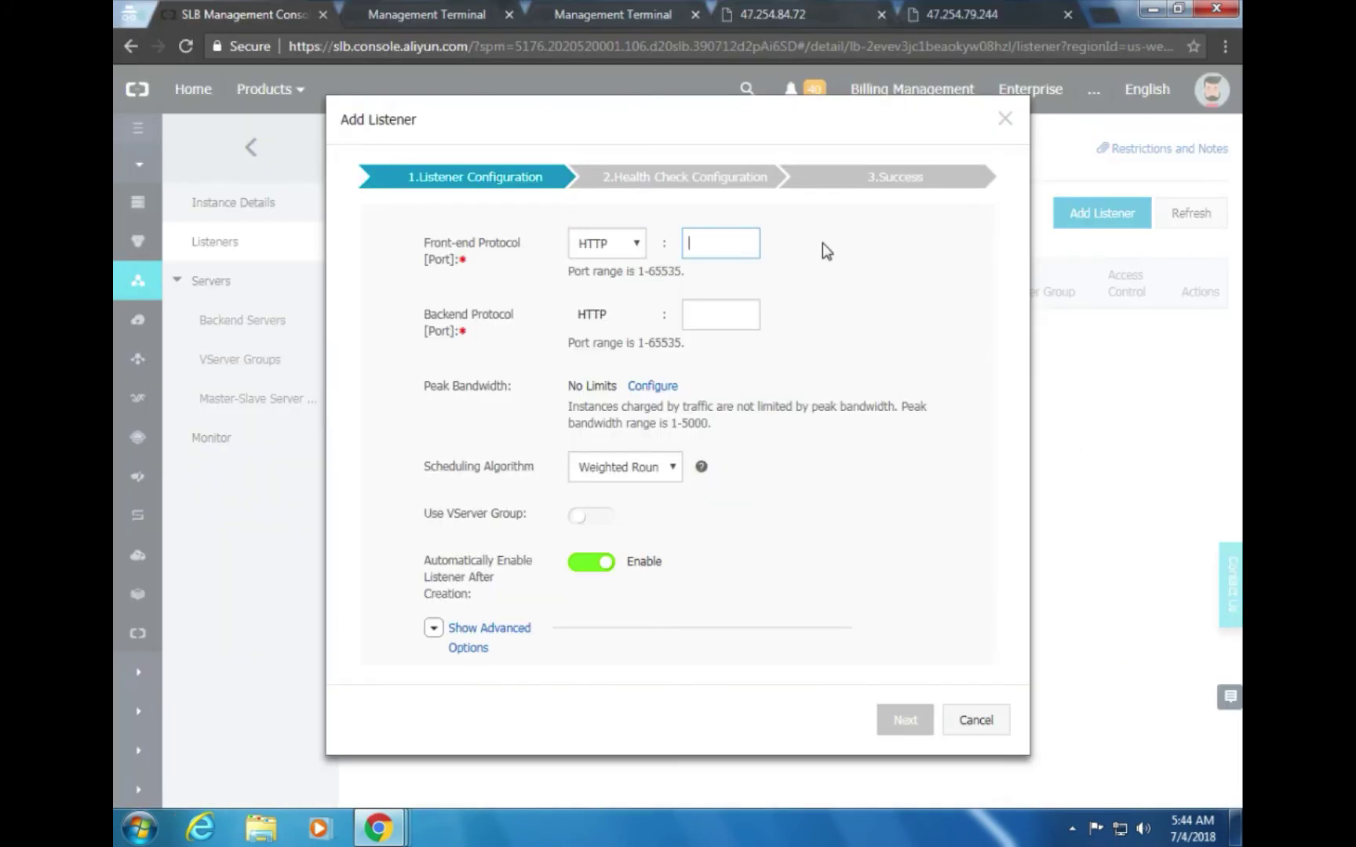
type("80")
left_click_drag(703, 265, 718, 306)
left_click(718, 310)
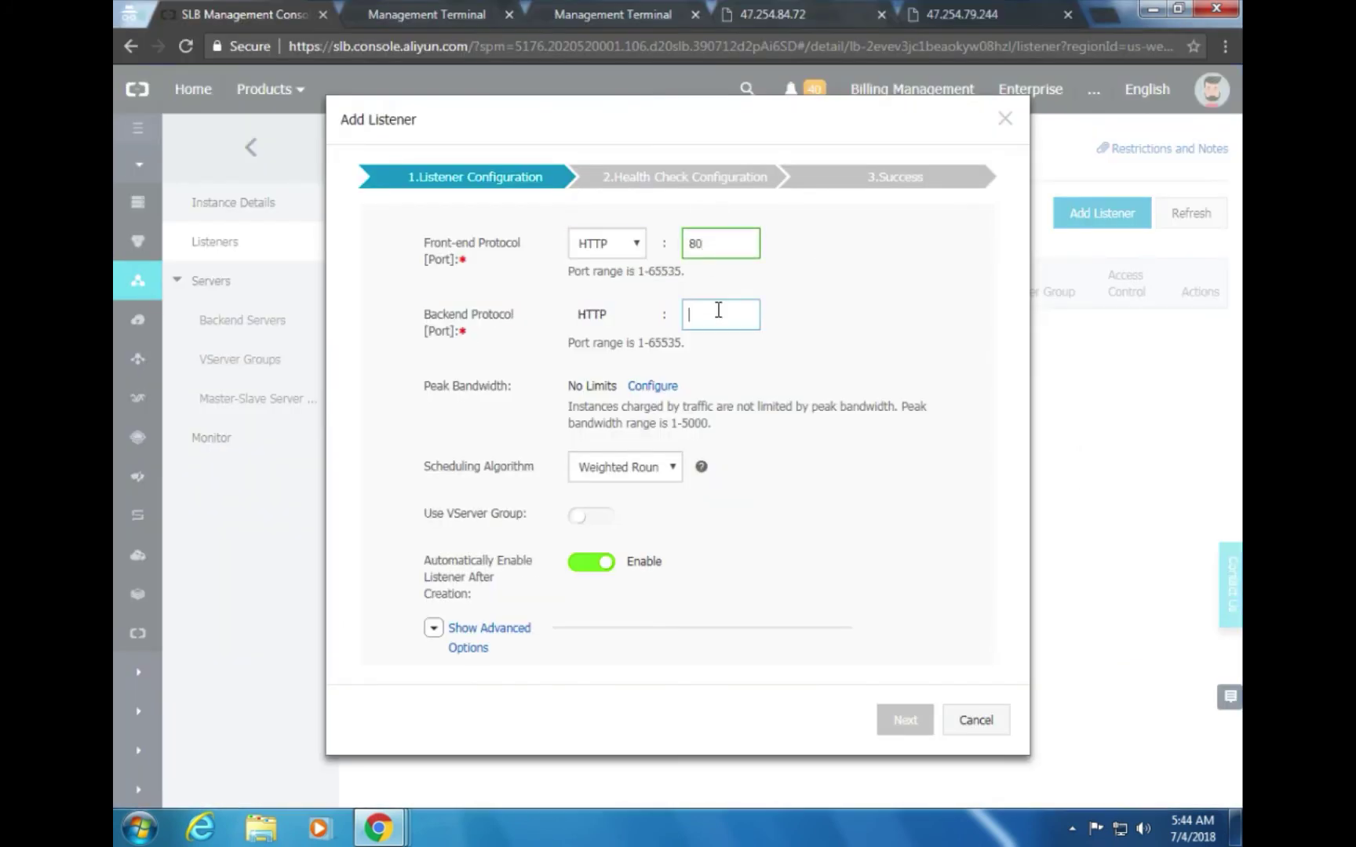
type("80")
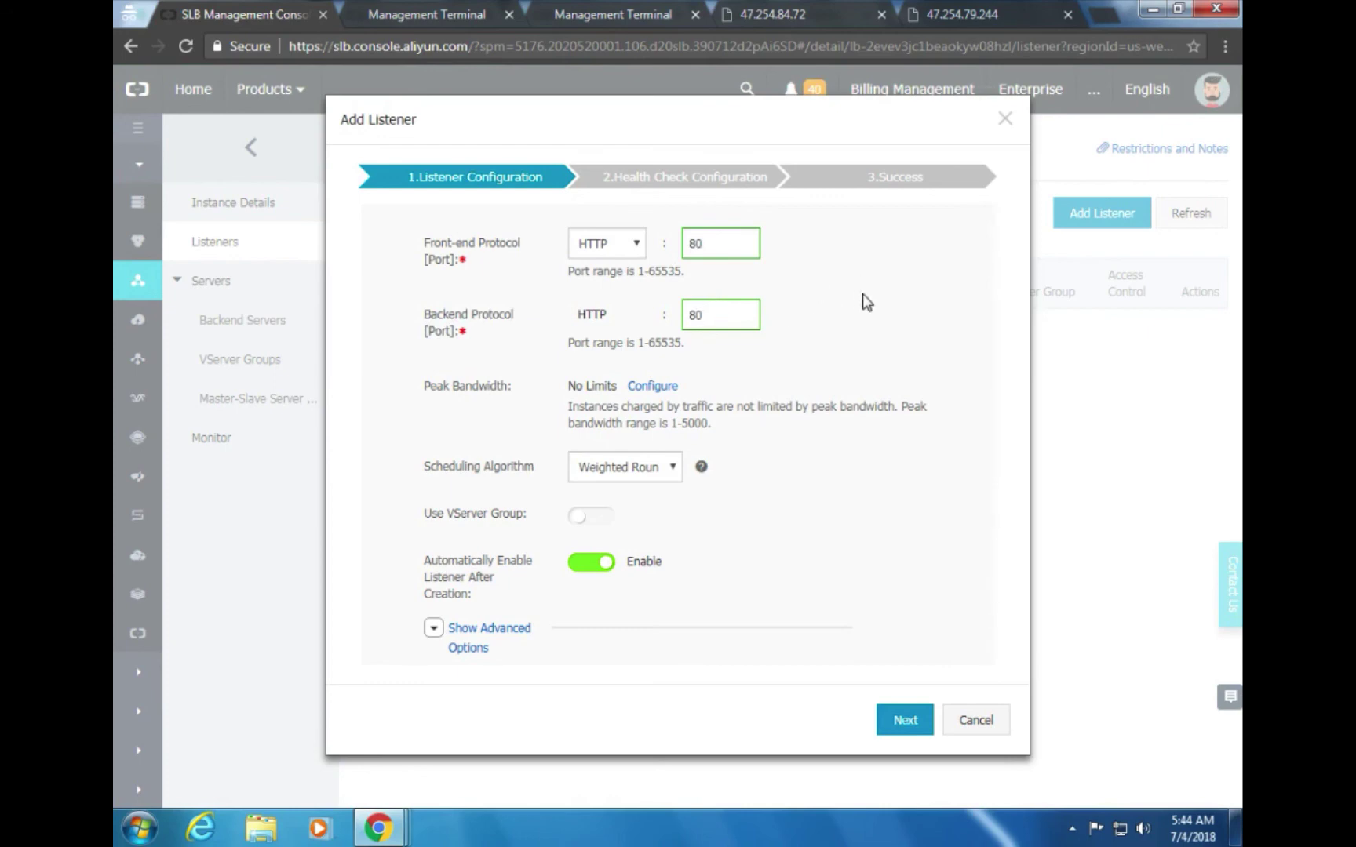
key("alt+Tab")
scroll(918, 342, "down", 5)
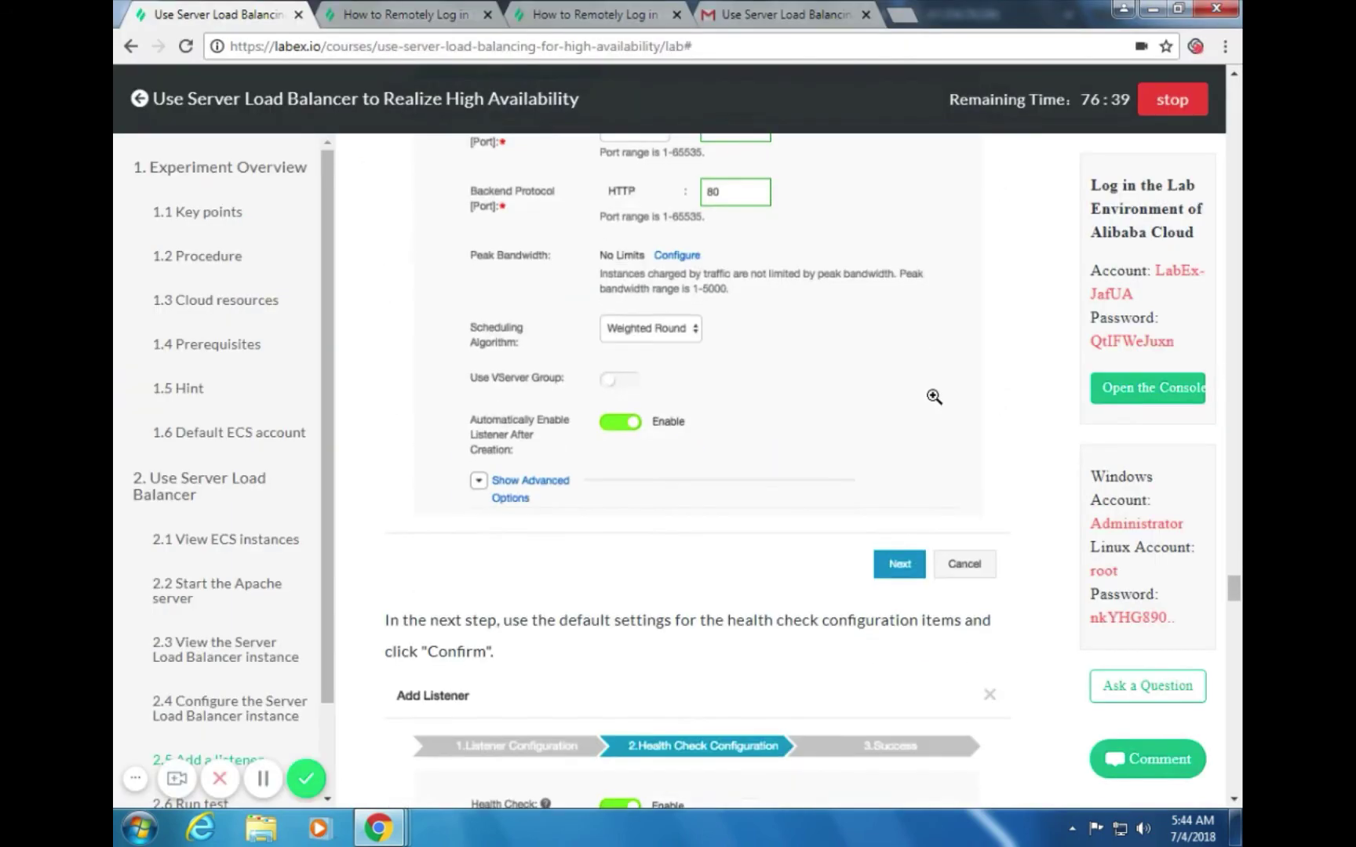
key("alt+Tab")
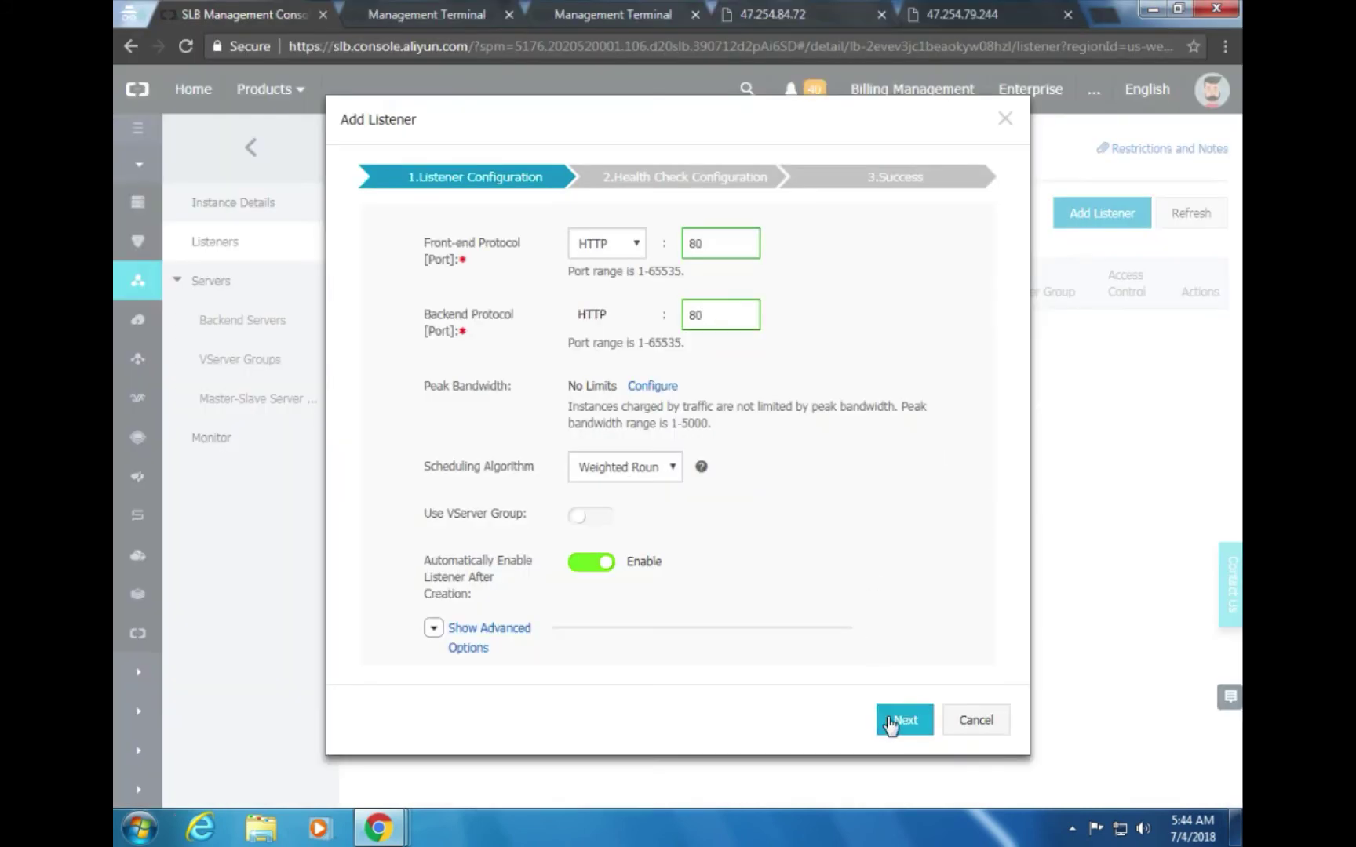
Advance the listener wizard to the health check settings
left_click(891, 720)
key("alt+Tab")
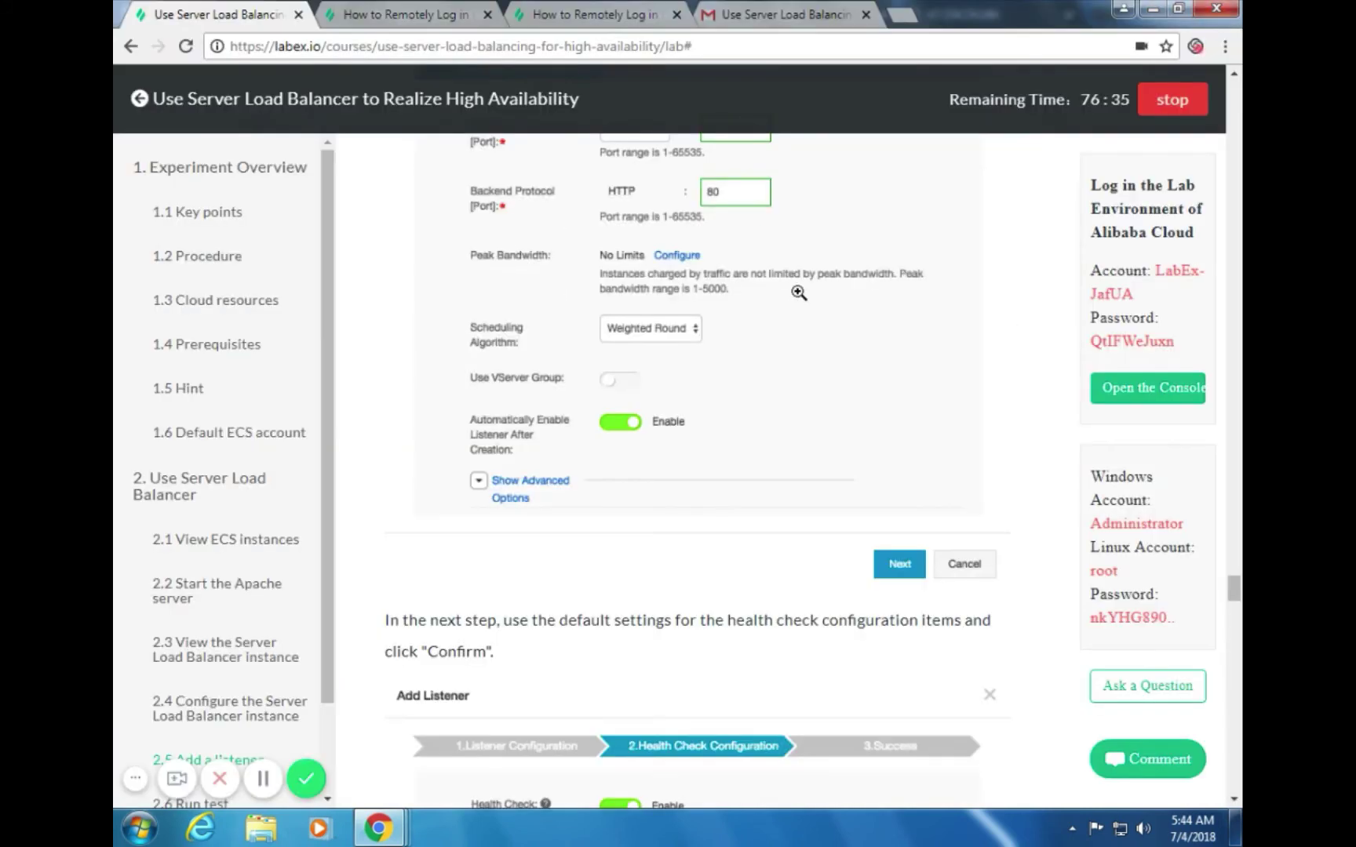
scroll(819, 317, "down", 4)
scroll(819, 317, "up", 4)
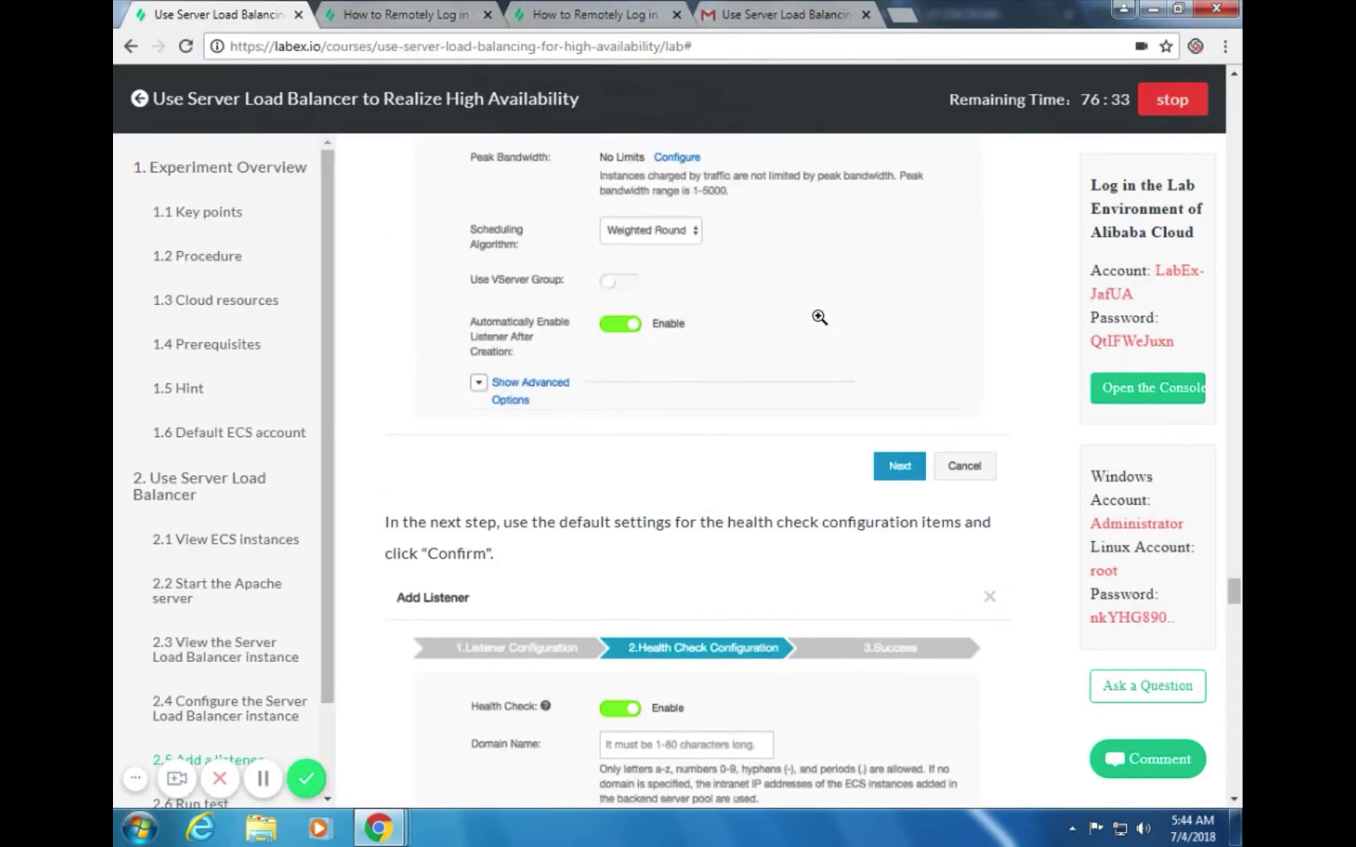
scroll(819, 317, "down", 2)
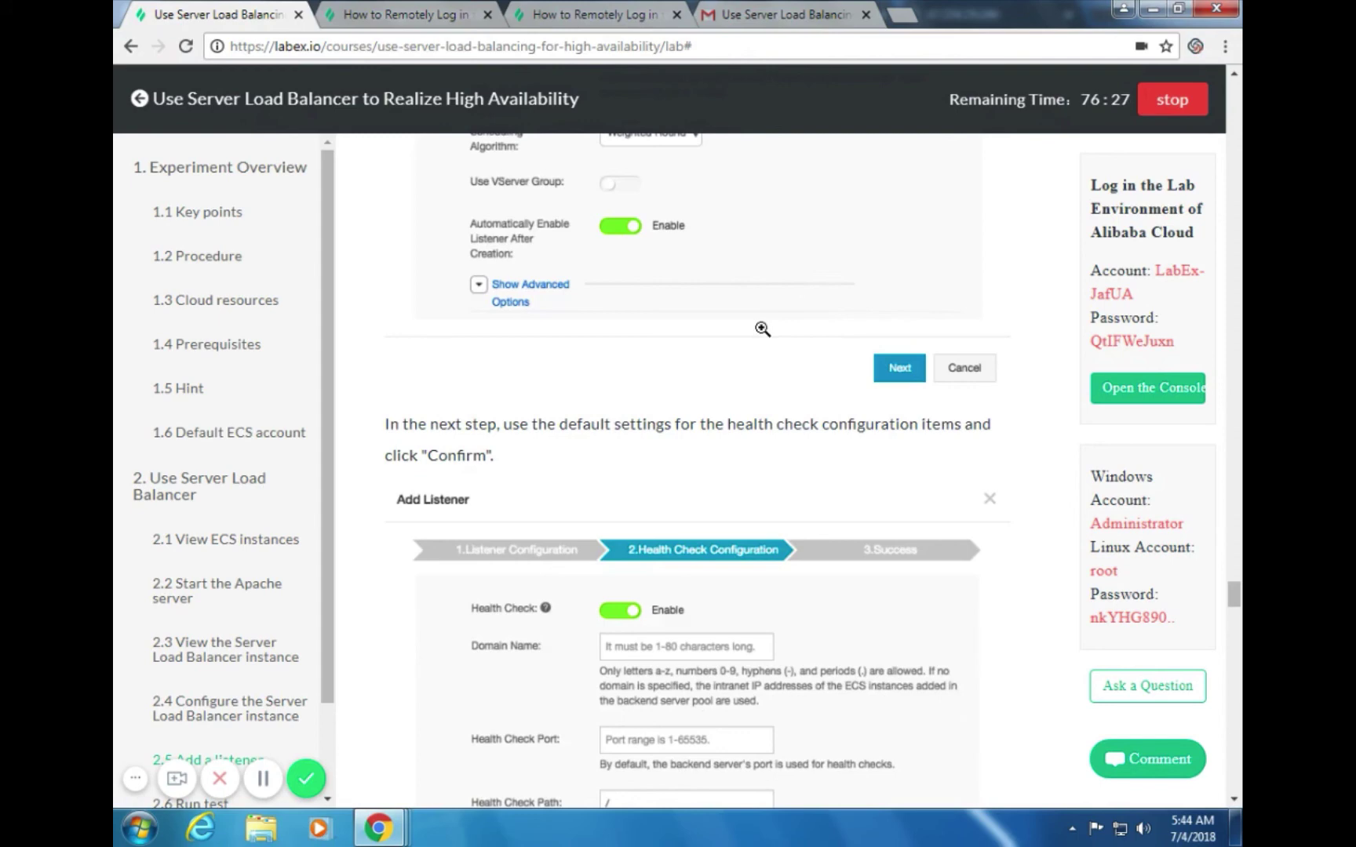
scroll(759, 338, "down", 5)
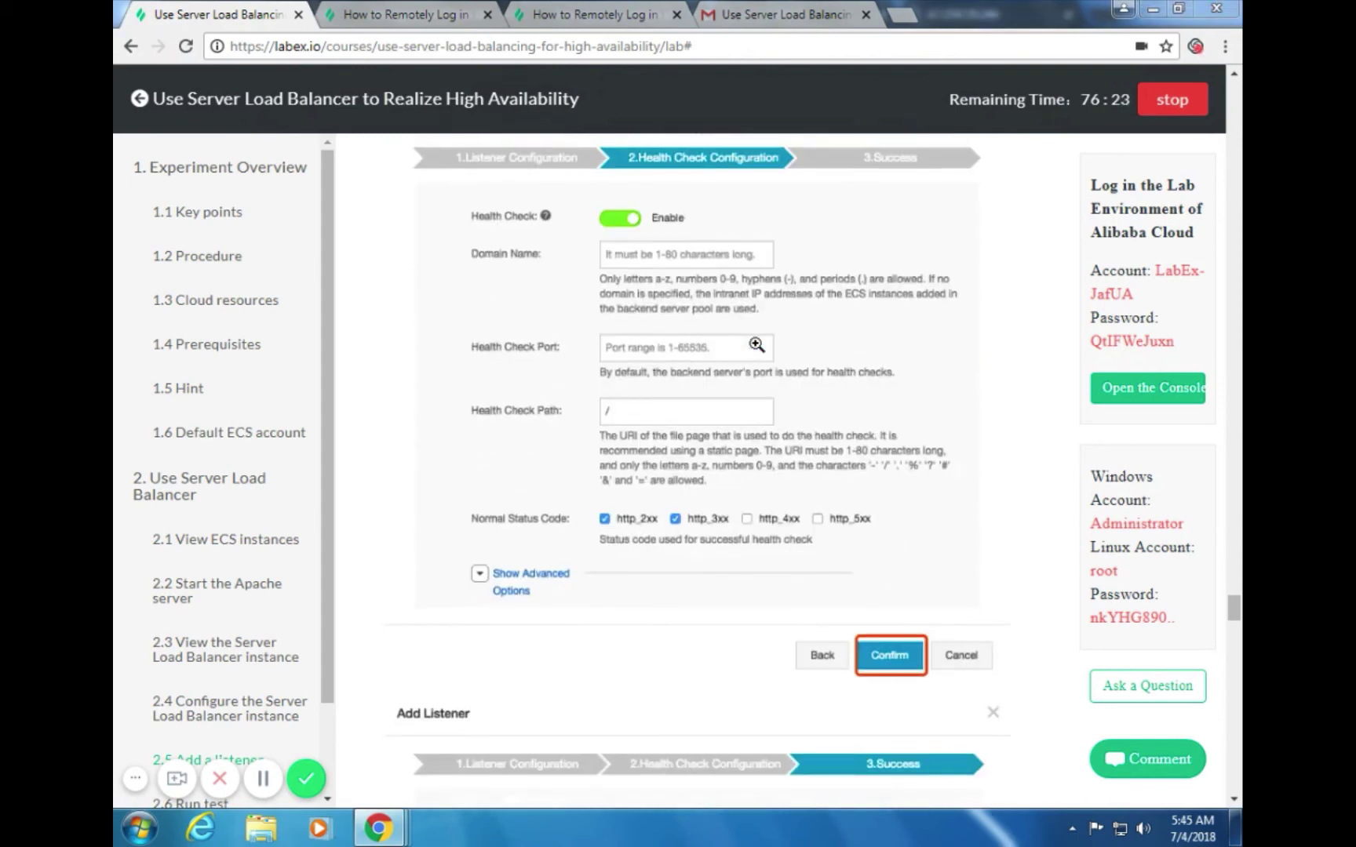
key("alt+Tab")
Set the health check path to / and create the HTTP:80 listener
left_click(617, 456)
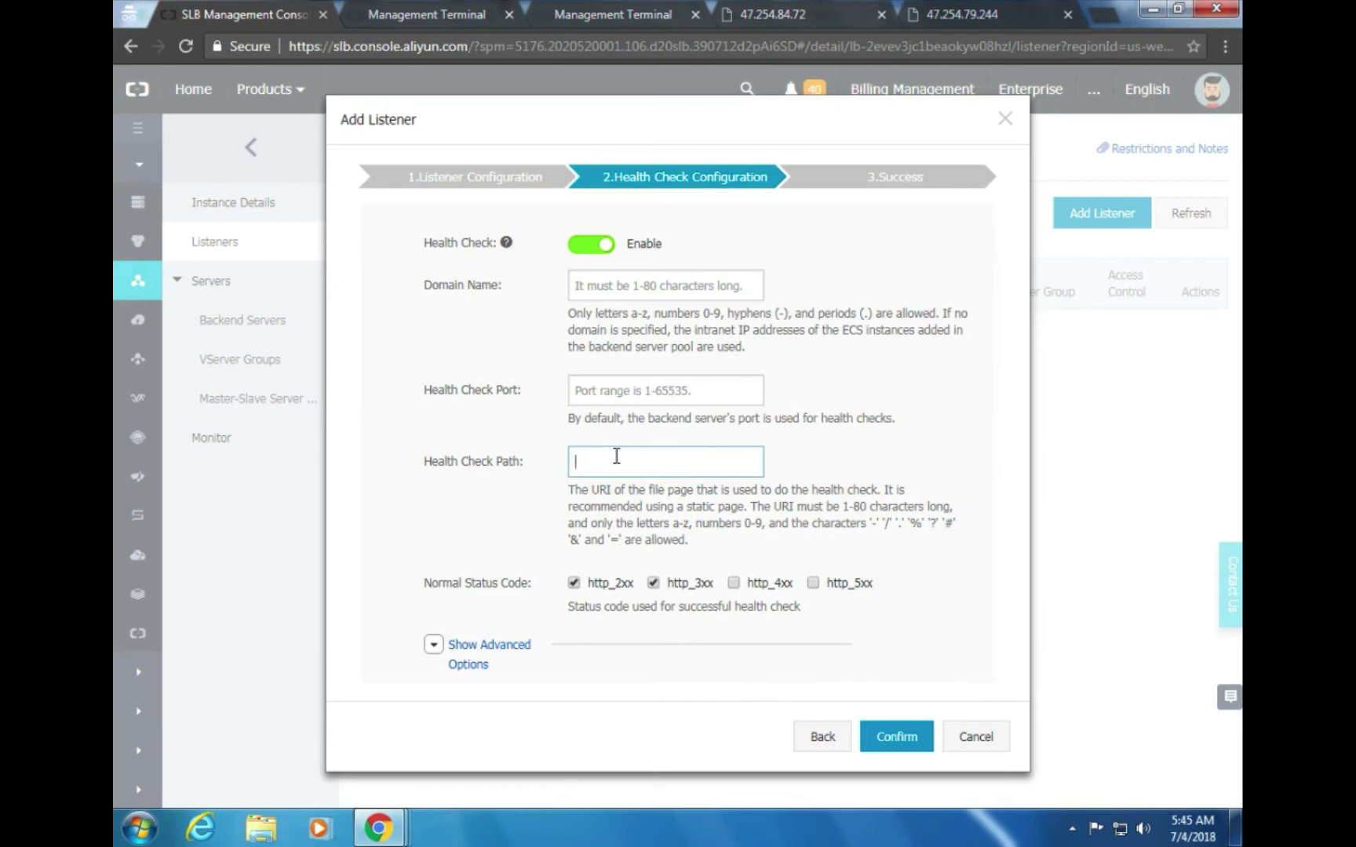
type("/")
left_click(911, 730)
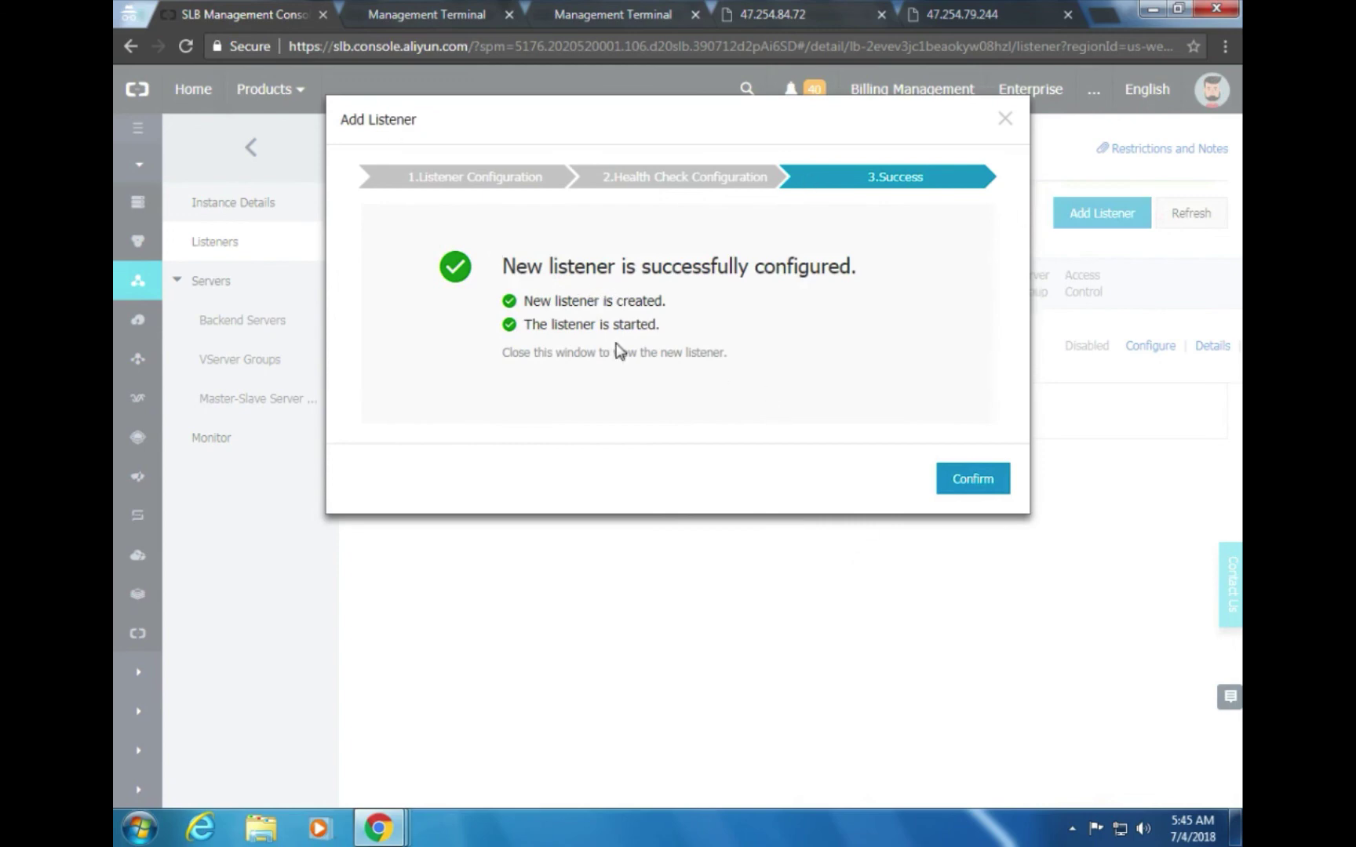
left_click(980, 480)
key("alt+Tab")
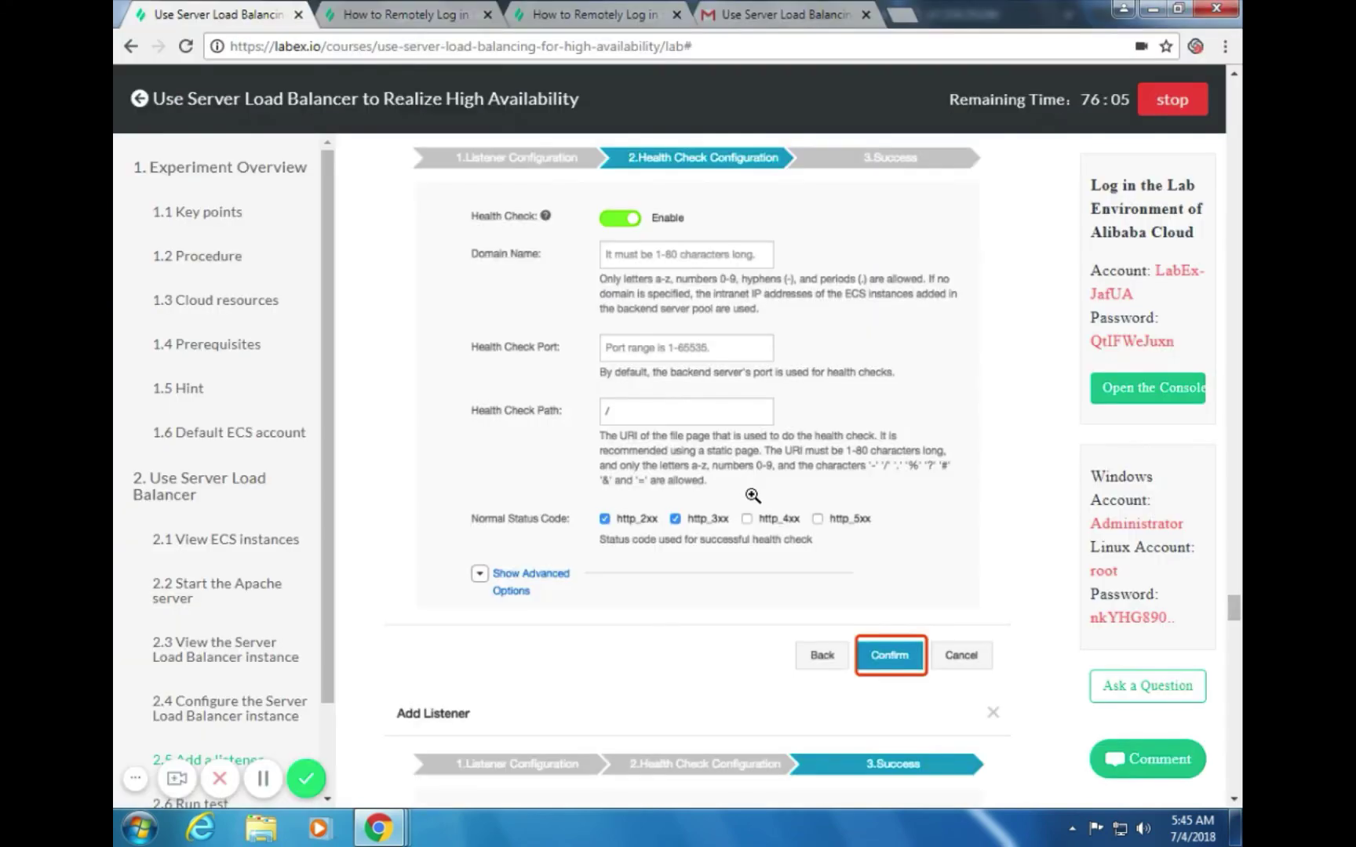
scroll(754, 500, "down", 5)
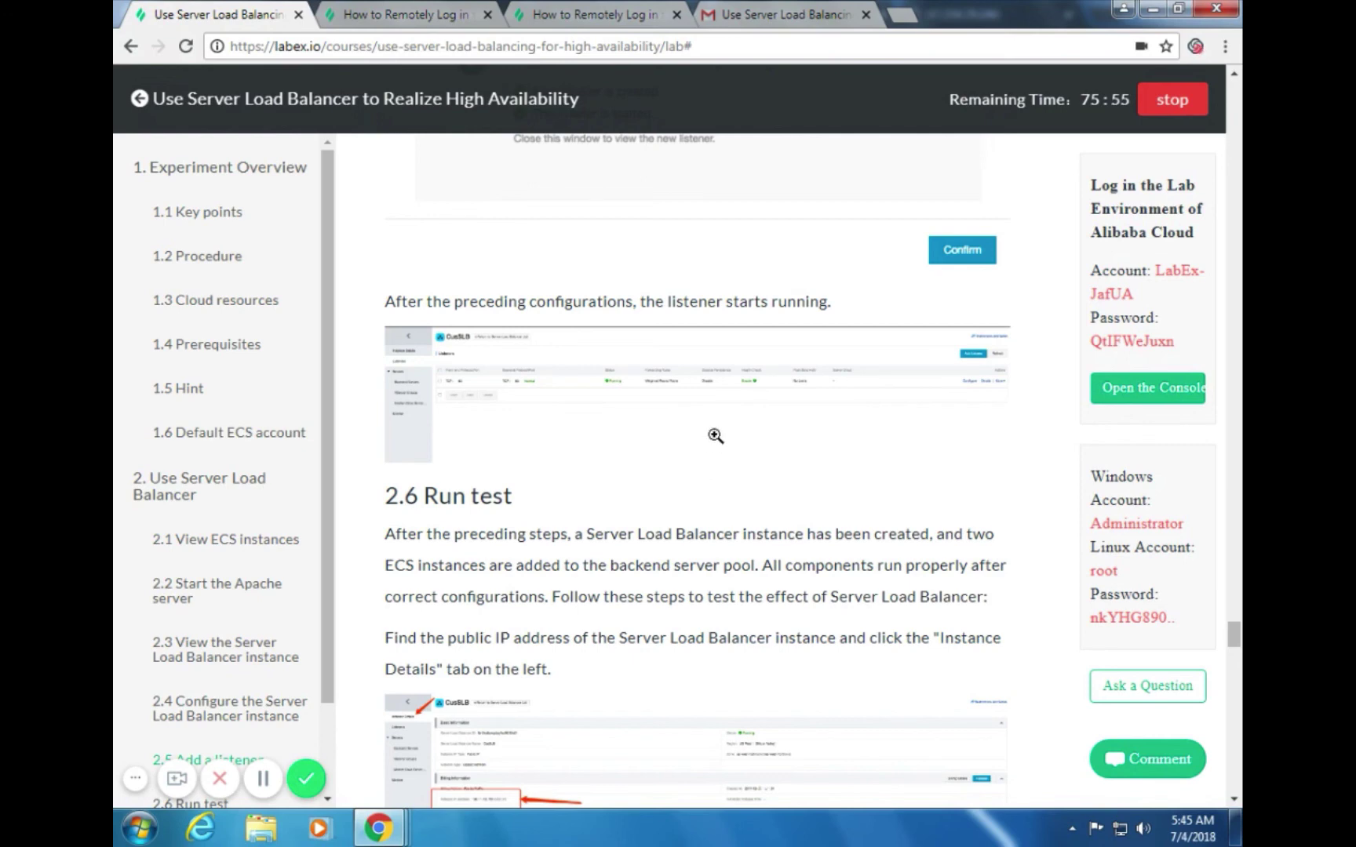
key("alt+Tab")
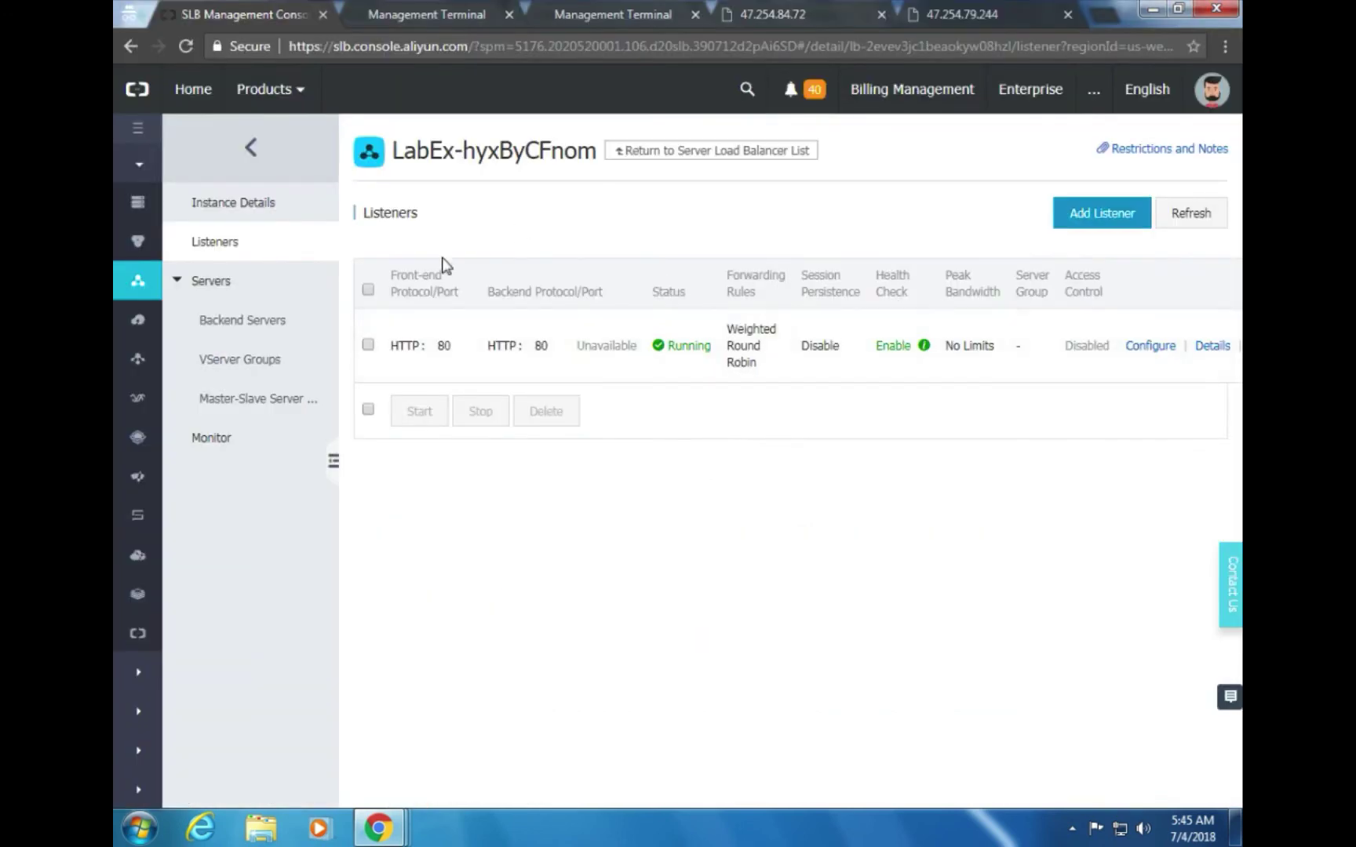
Open Instance Details and copy the load balancer IP address 47.254.15.35
key("alt+Tab")
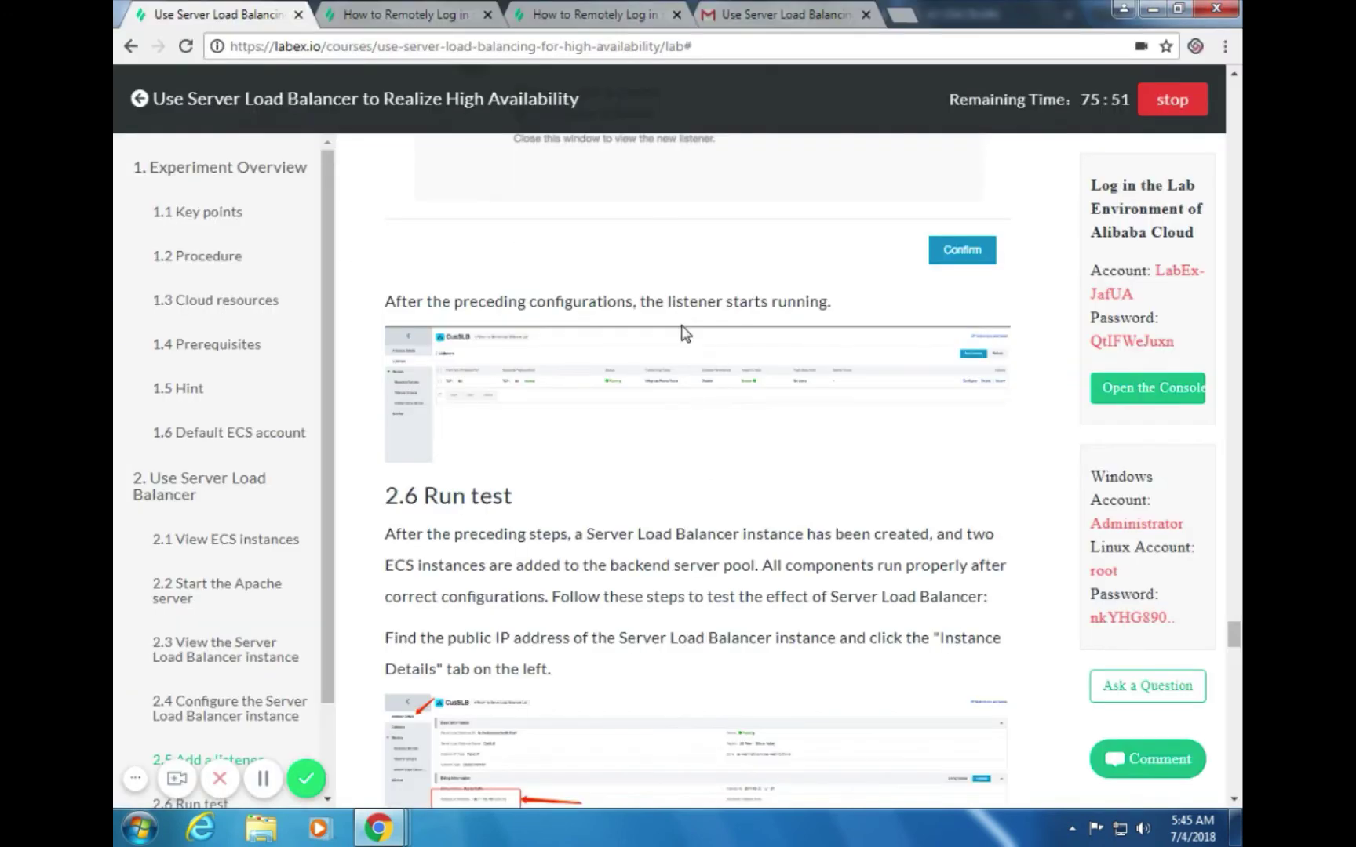
scroll(740, 399, "down", 2)
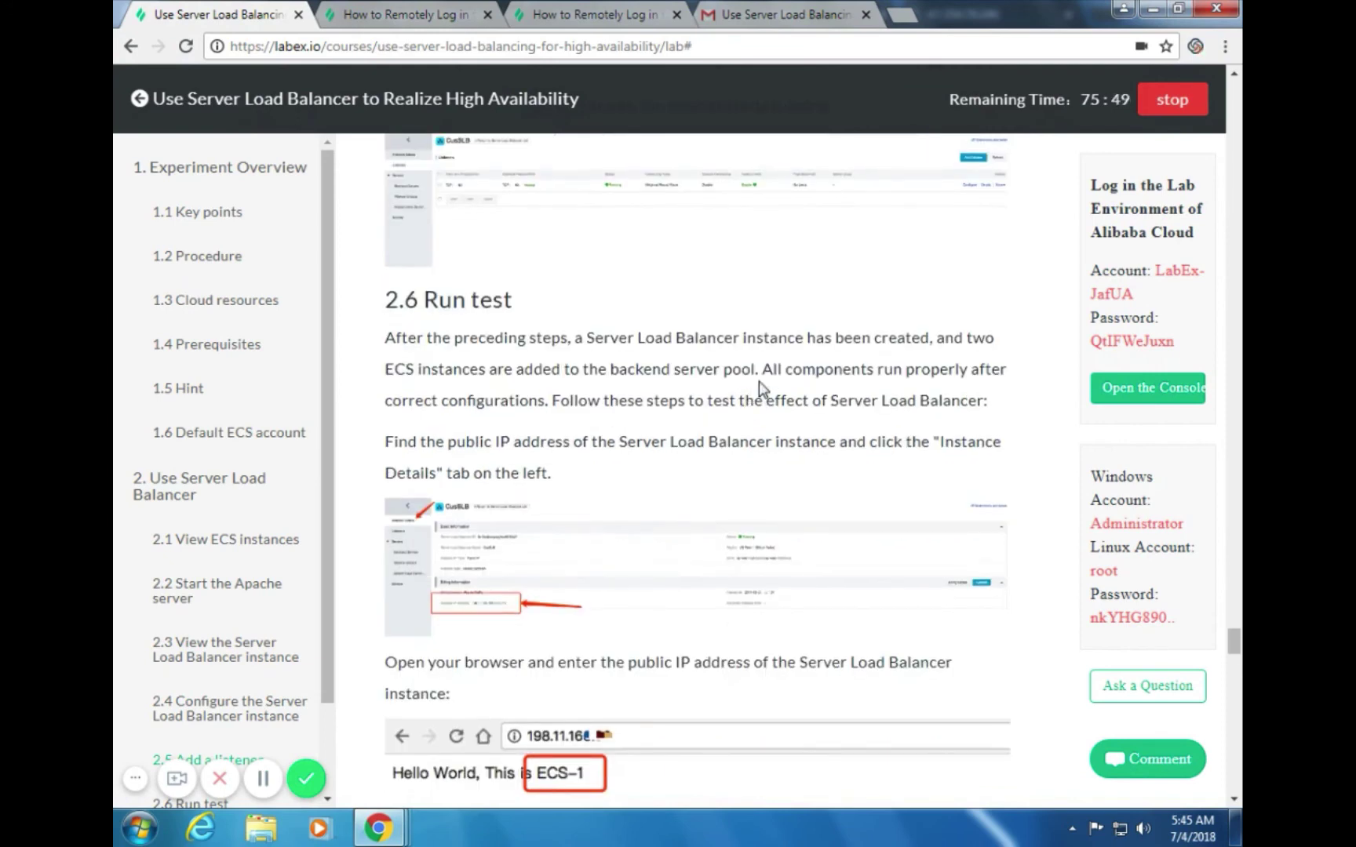
key("alt+Tab")
scroll(628, 463, "down", 1)
key("alt+Tab")
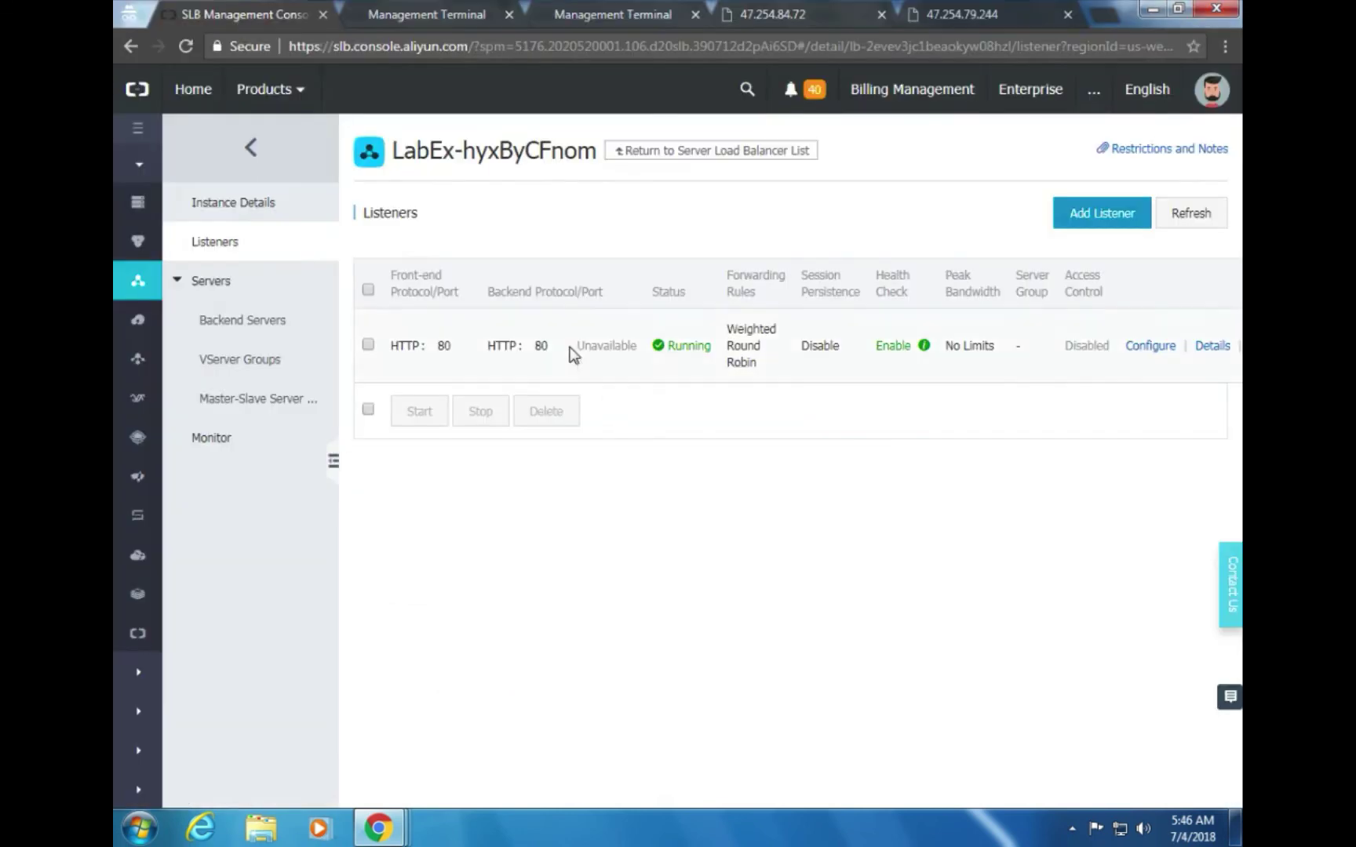
left_click(240, 206)
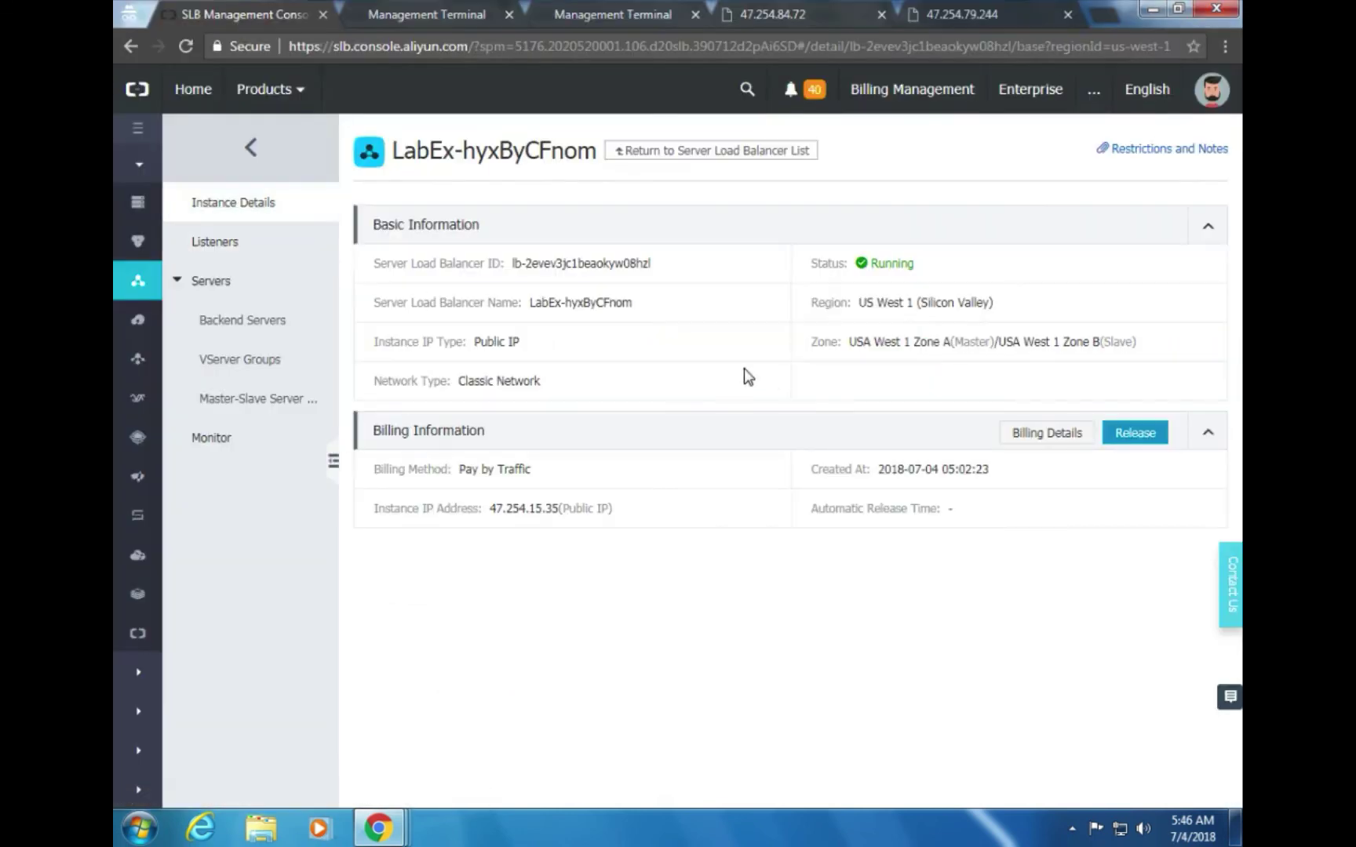
key("alt+Tab")
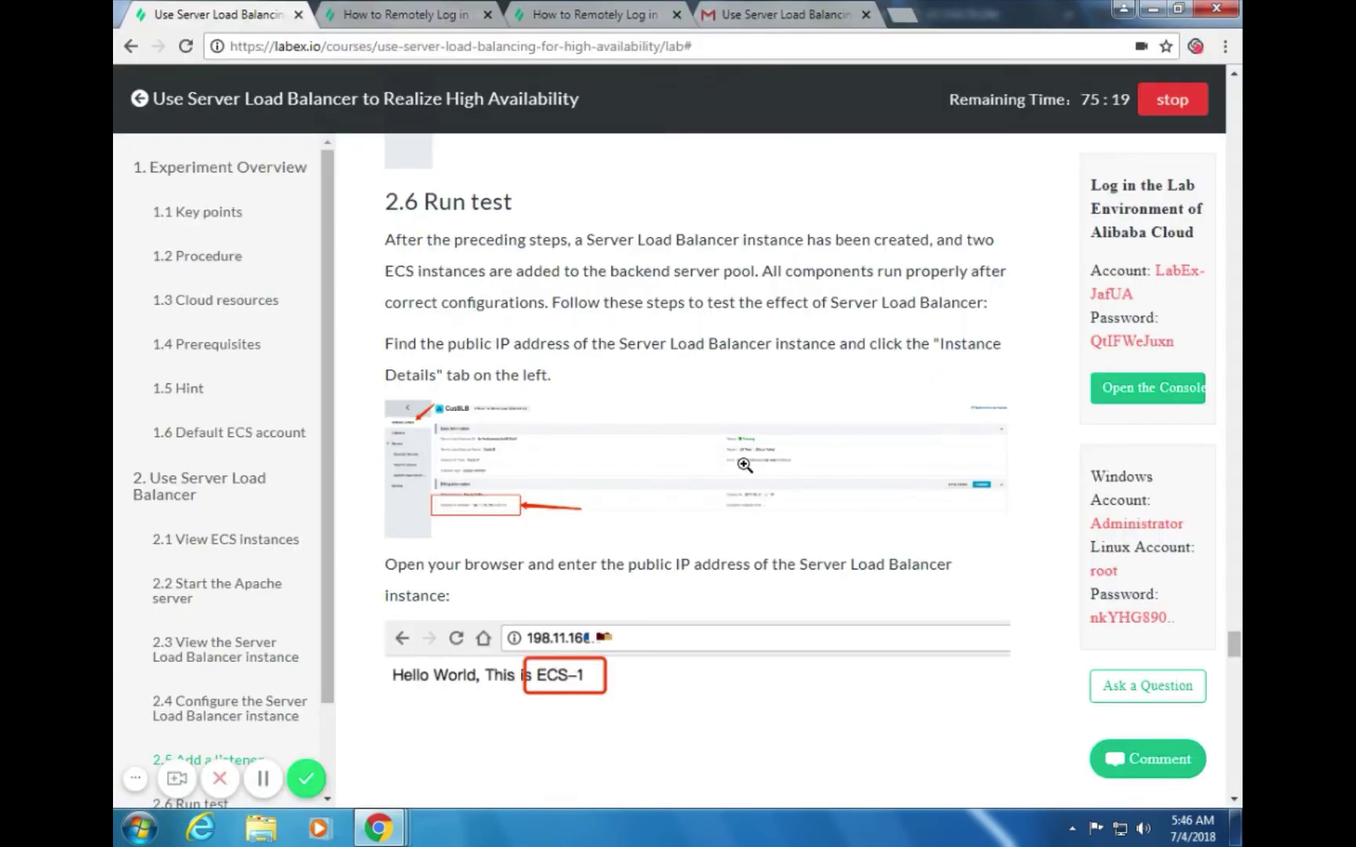
scroll(745, 465, "down", 2)
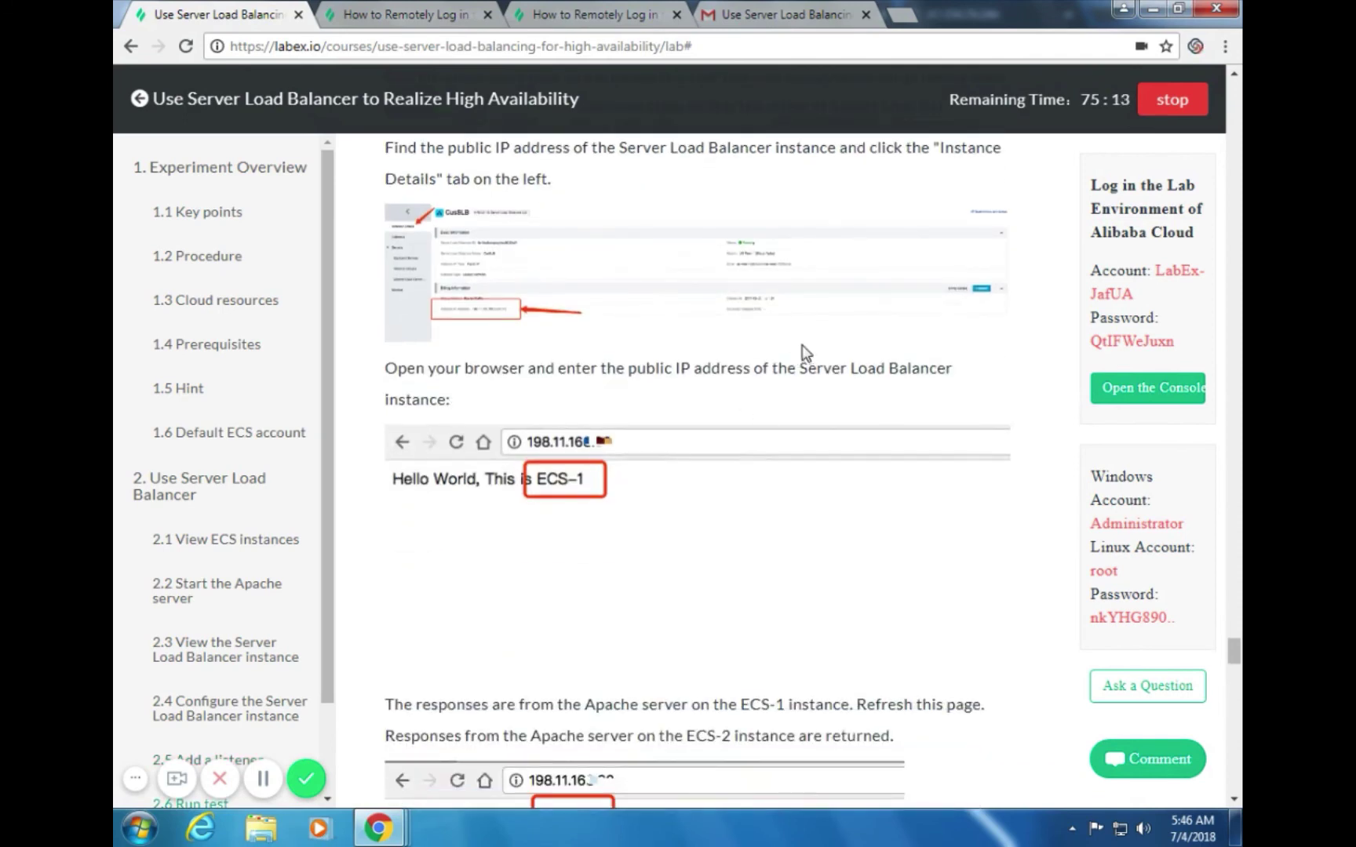
key("alt+Tab")
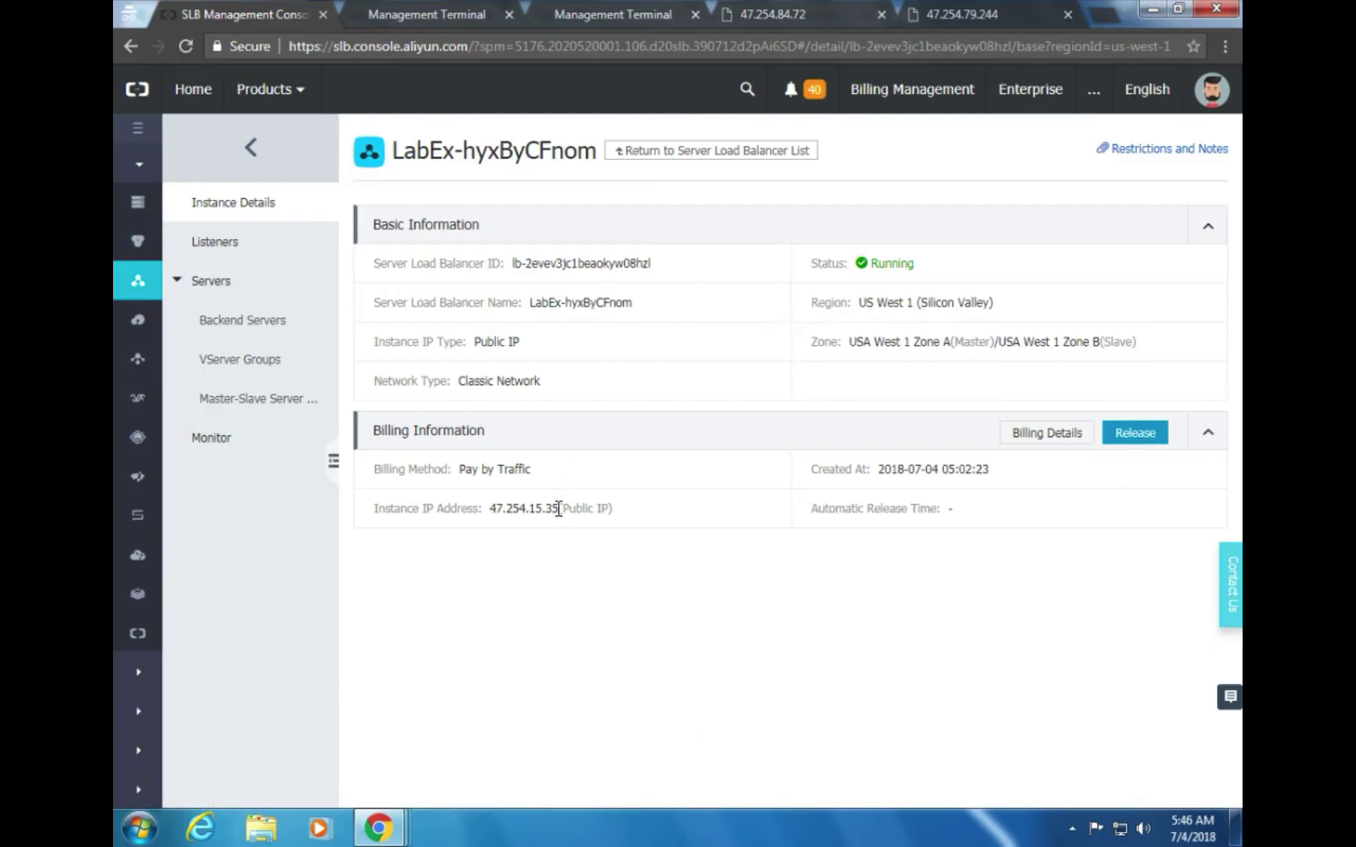
left_click_drag(560, 509, 492, 502)
key("ctrl+c")
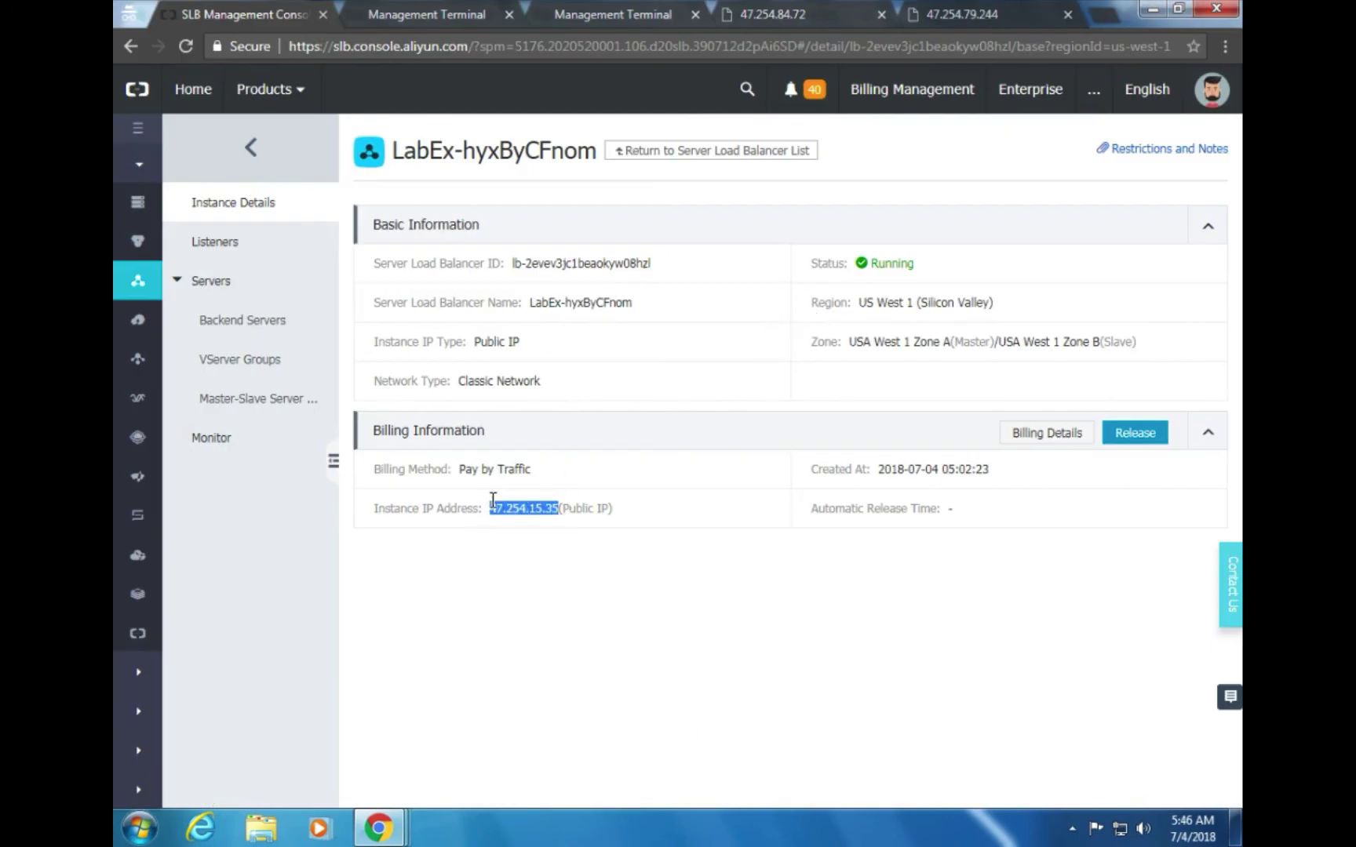
key("alt+Tab")
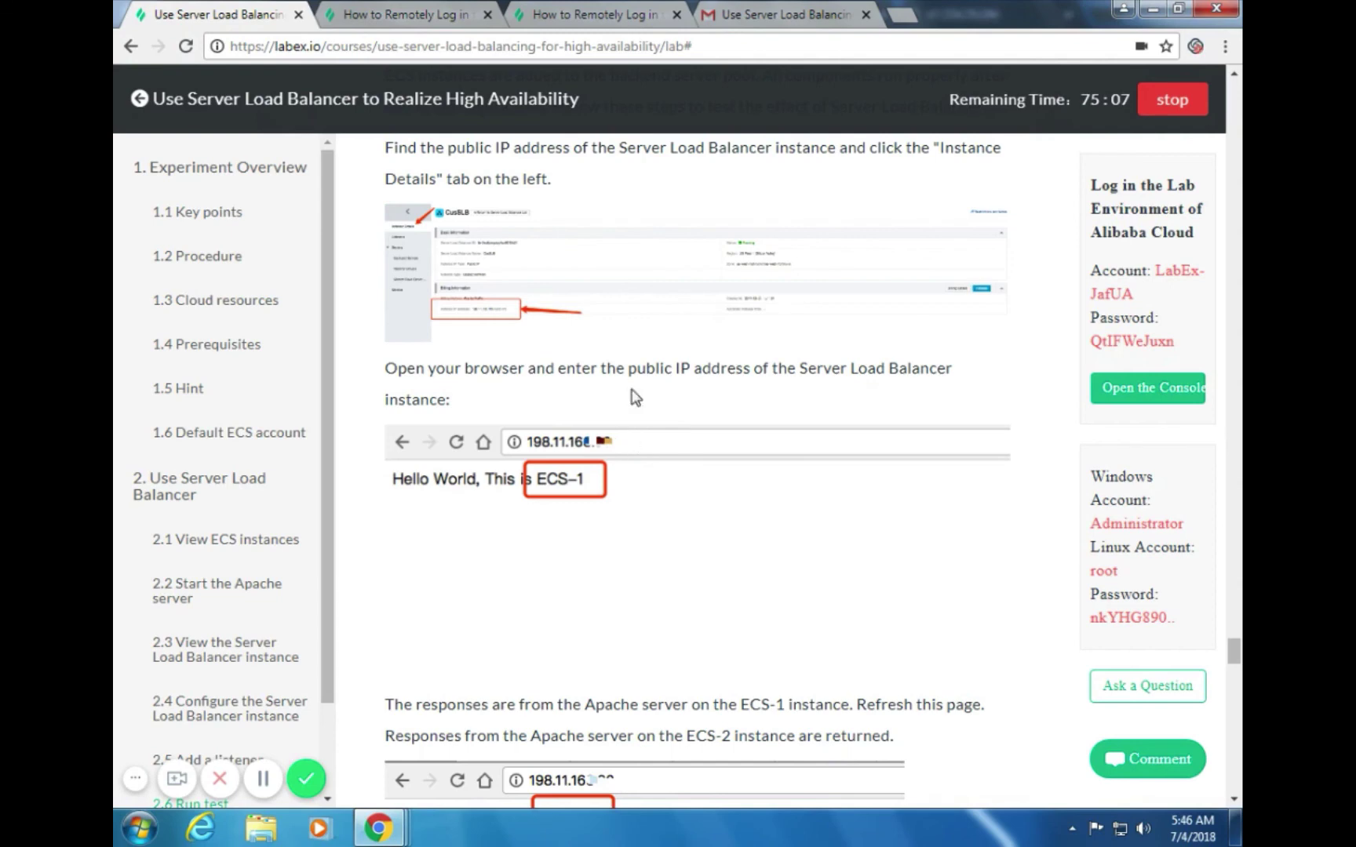
Load 47.254.15.35 in a new Chrome tab, which answers with the ECS-2 greeting
left_click(900, 15)
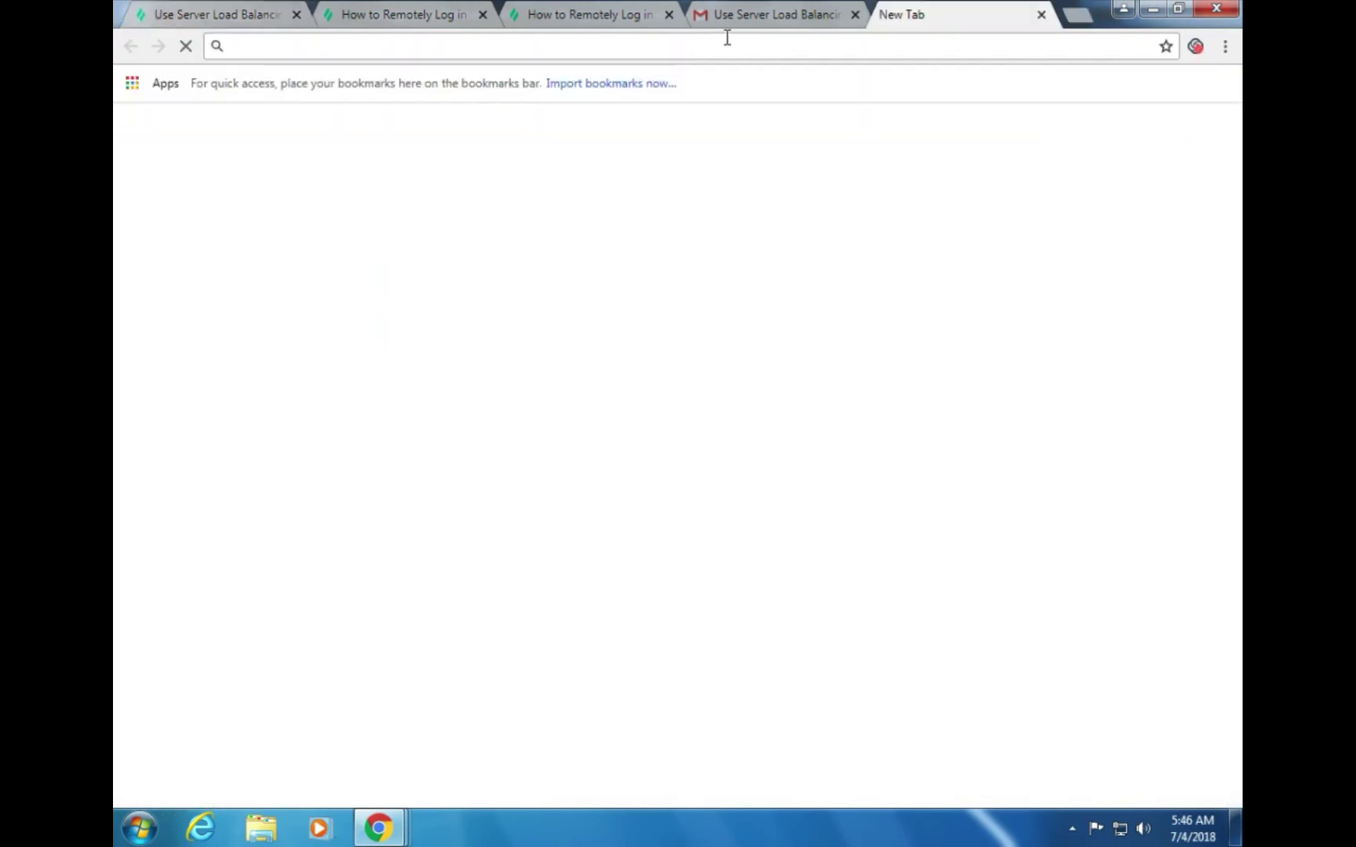
key("ctrl+v")
key("Return")
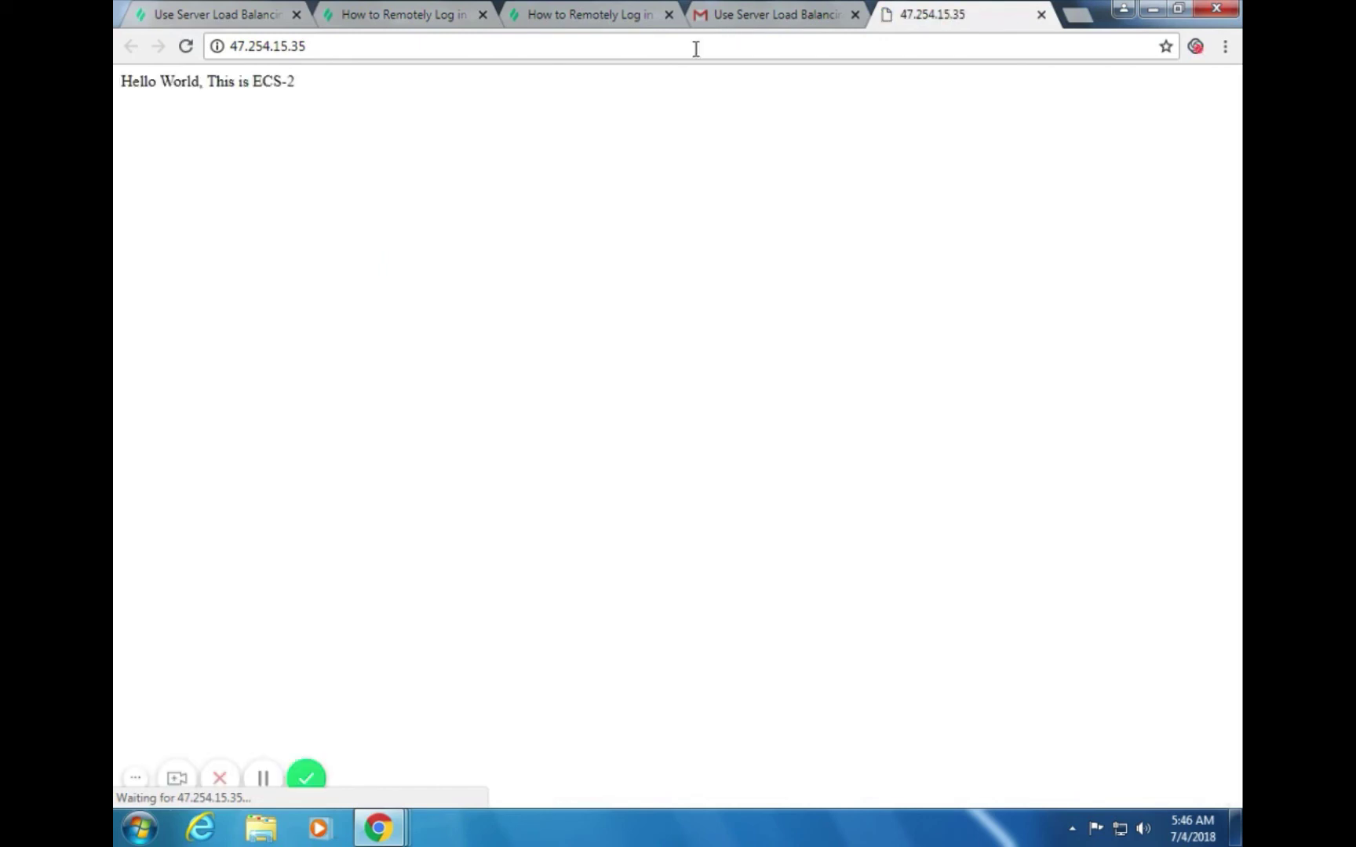
key("alt+Tab")
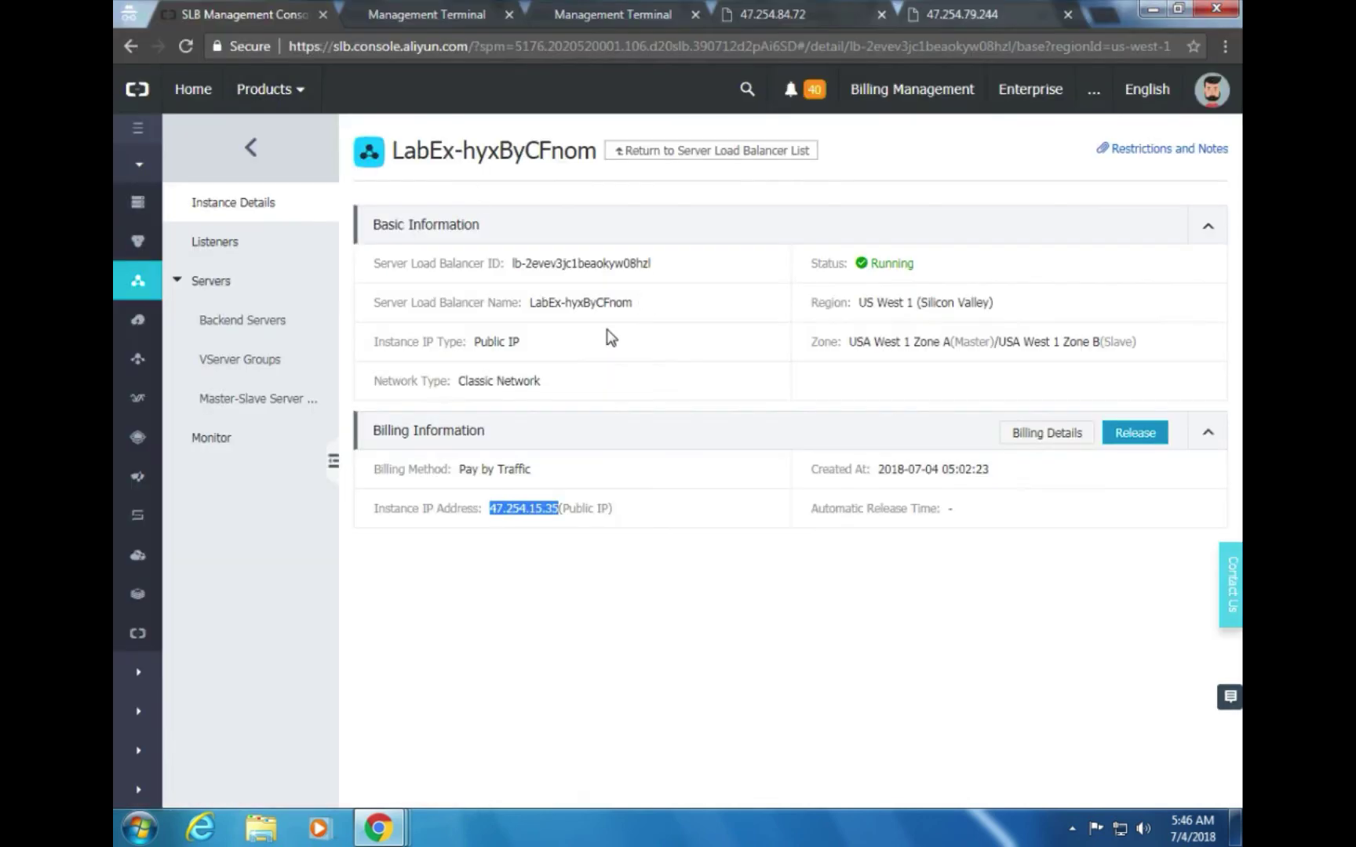
key("alt+Tab")
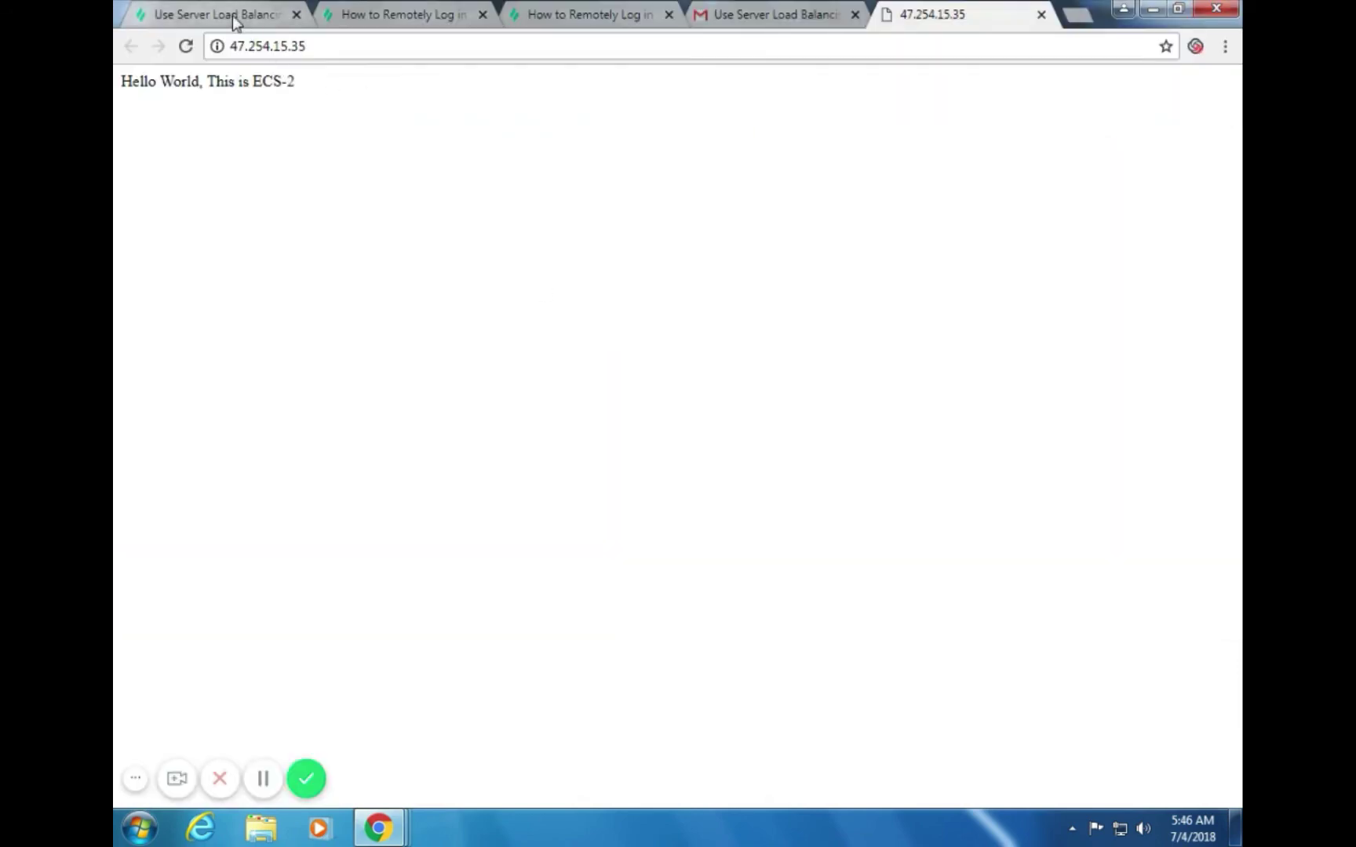
Scroll the lab guide to section 2.7 and its Change Weight screenshot with weights 100 and 50
left_click(232, 14)
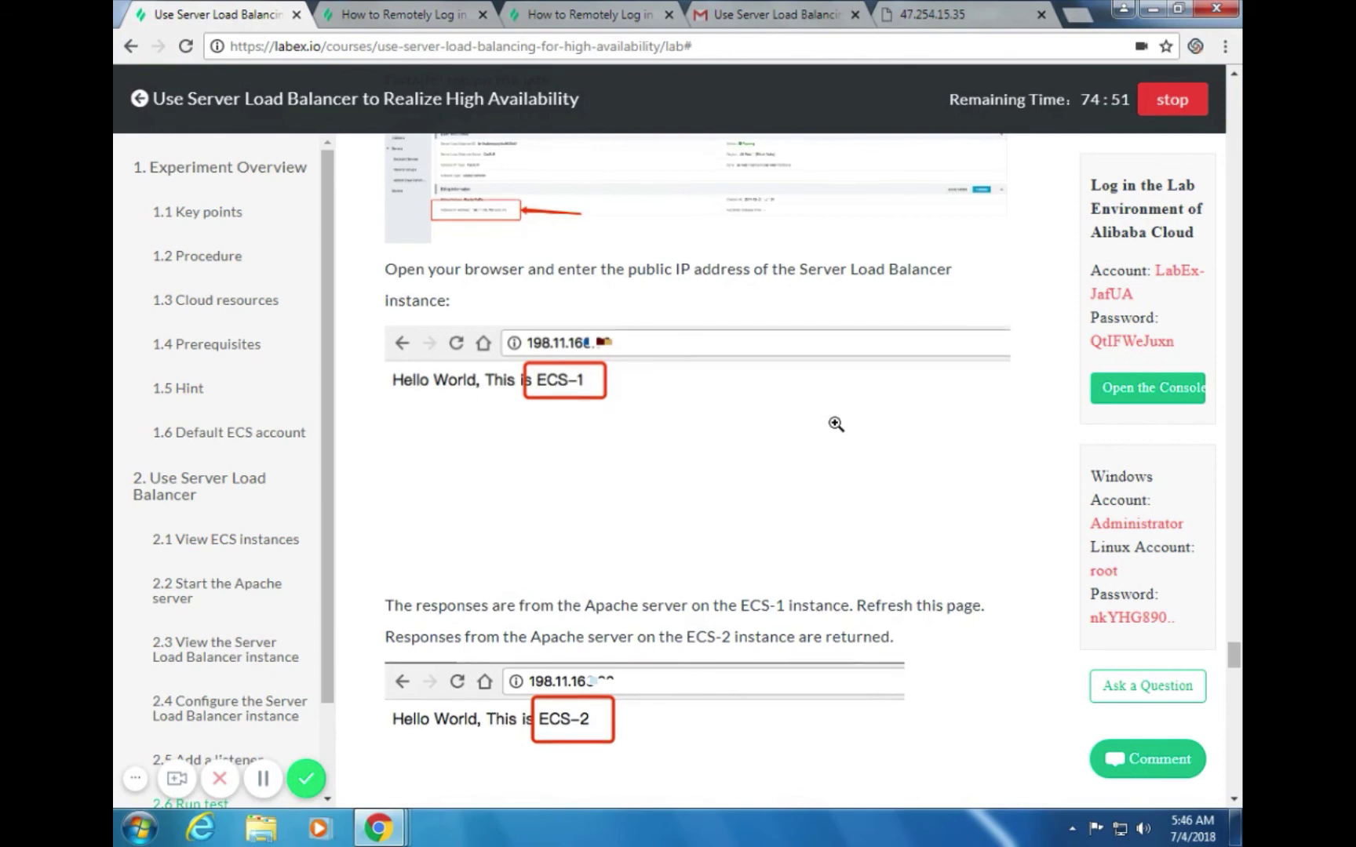
scroll(835, 423, "down", 1)
scroll(836, 424, "down", 1)
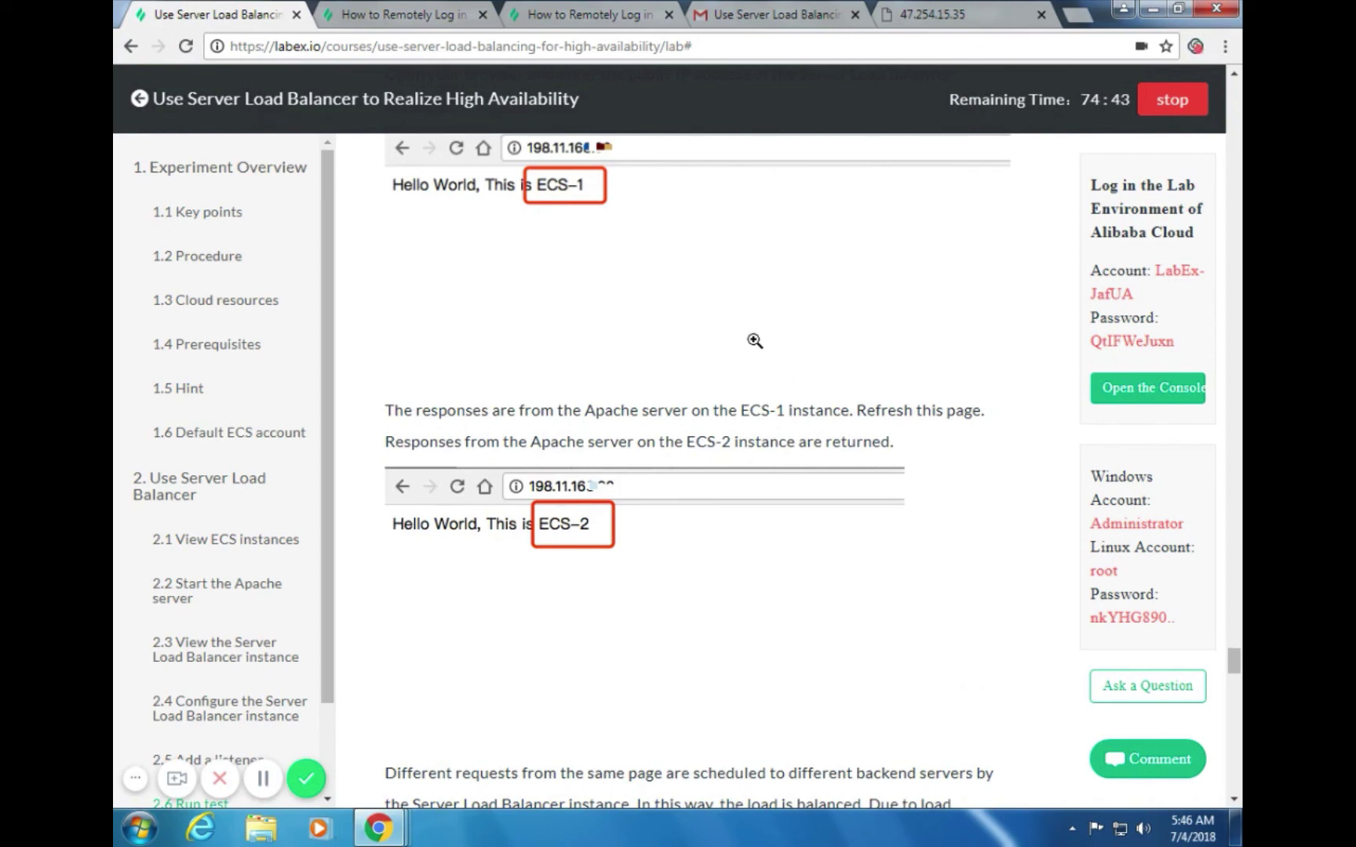
scroll(787, 300, "down", 2)
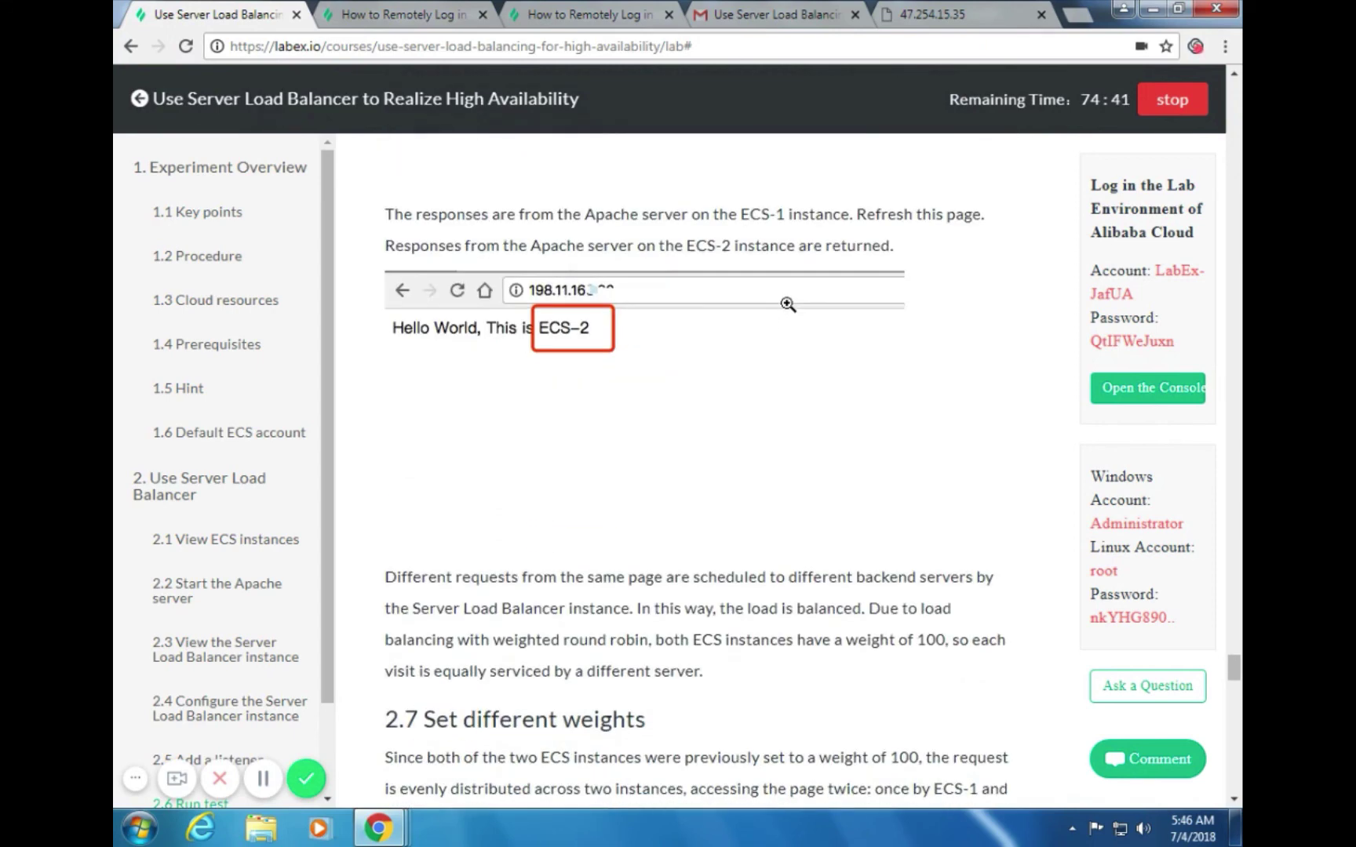
scroll(787, 304, "down", 3)
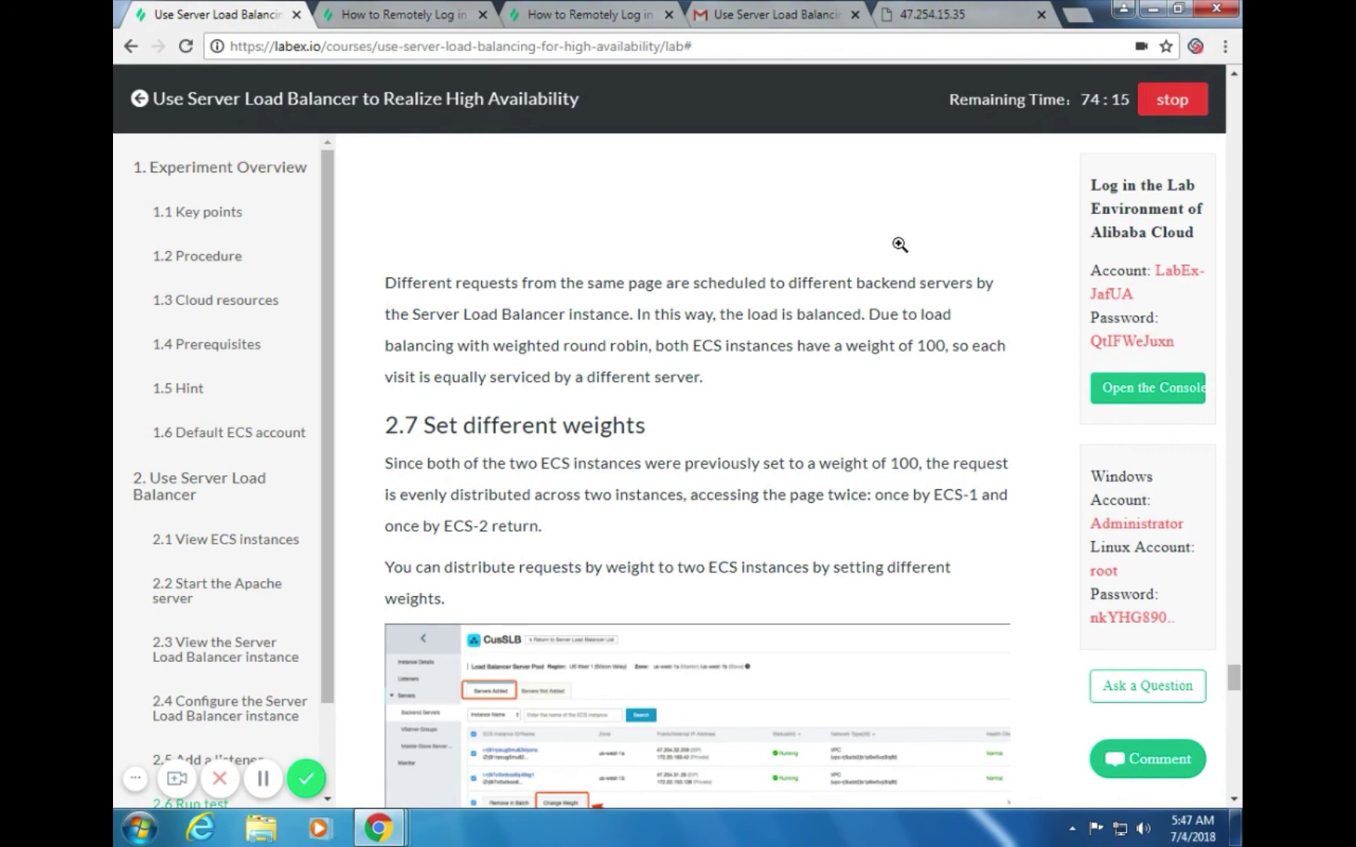
scroll(894, 415, "down", 2)
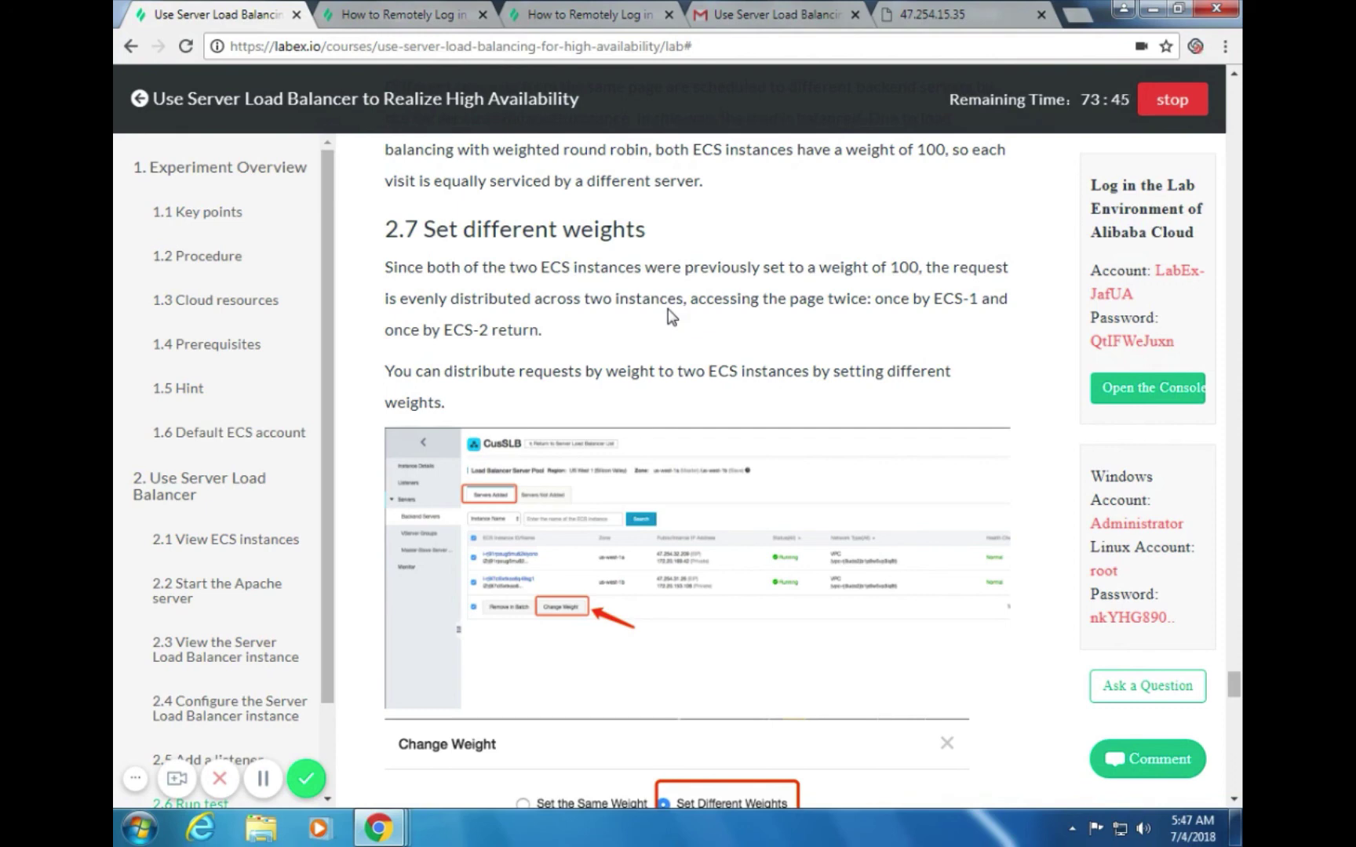
scroll(671, 317, "down", 3)
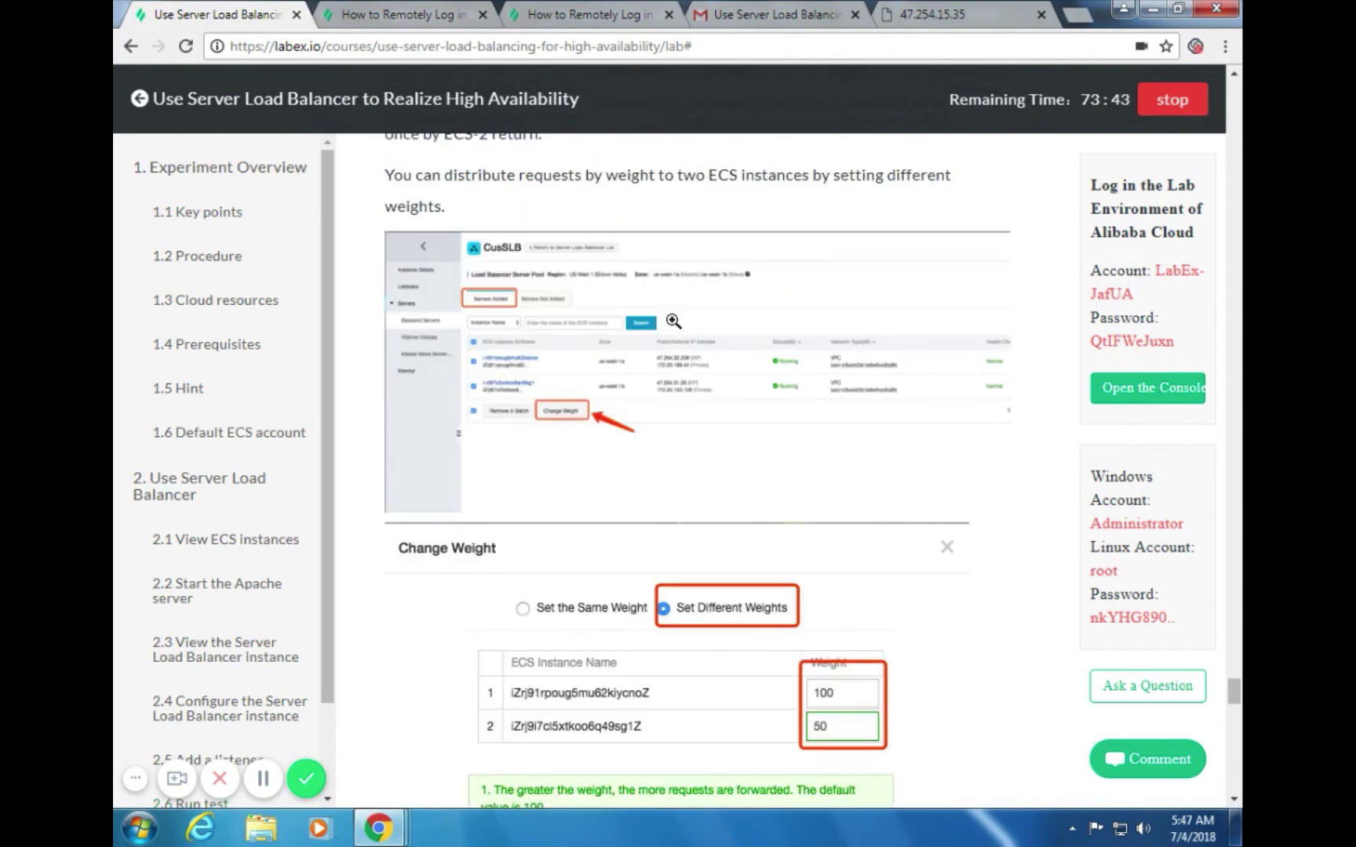
key("alt+Tab")
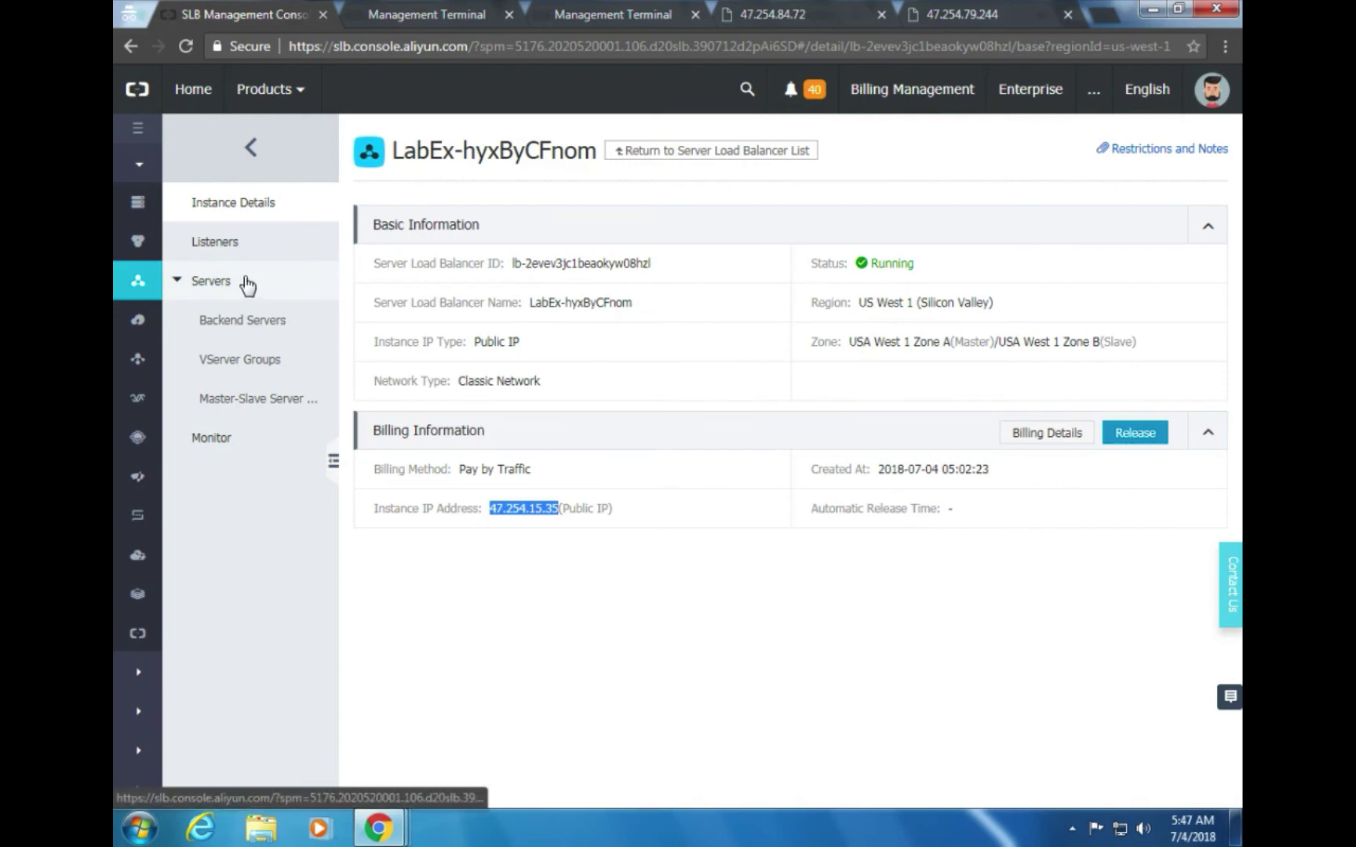
Browse the Backend Servers, VServer Groups, Master-Slave, Listeners and Instance Details pages
left_click(255, 317)
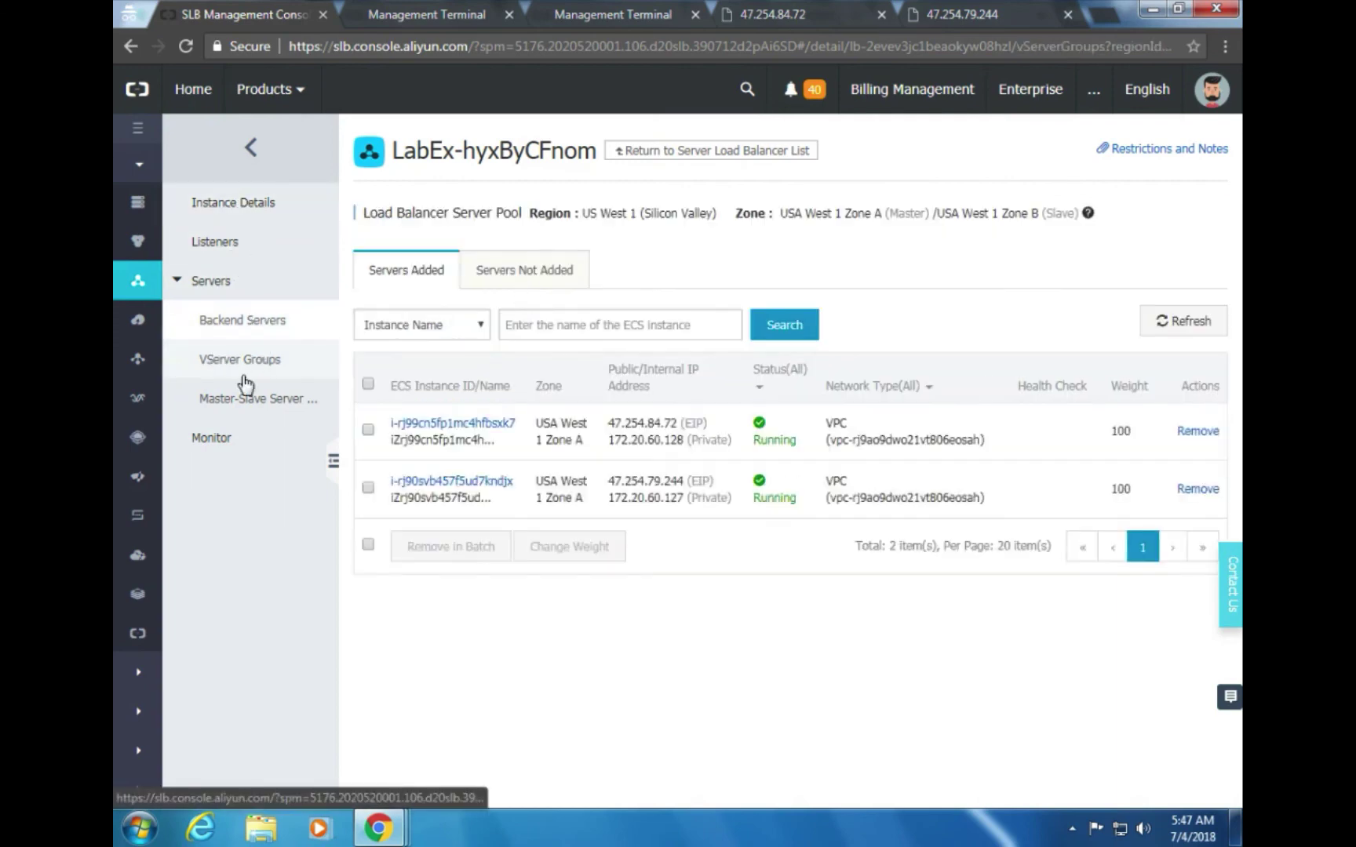
left_click(244, 379)
left_click(245, 402)
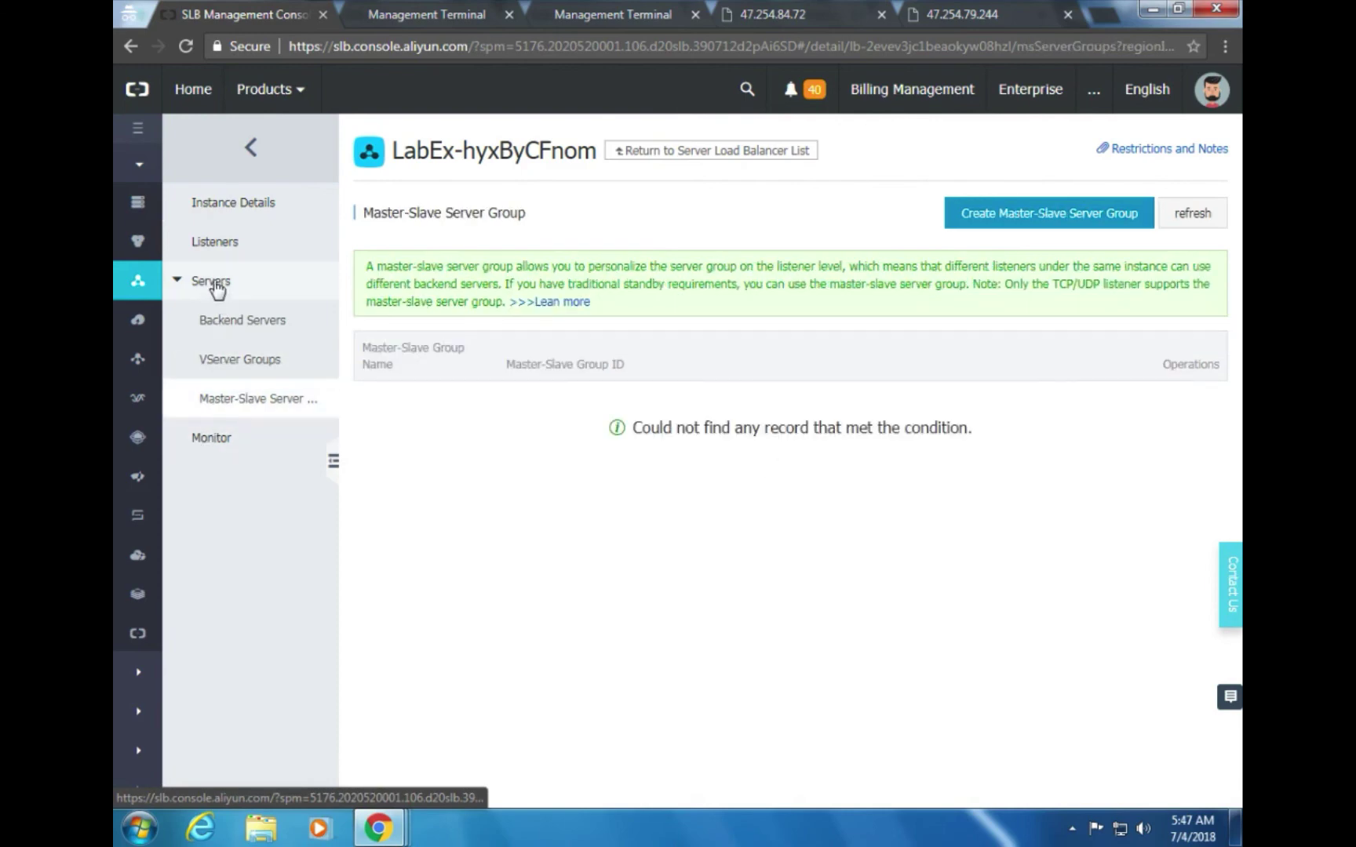
left_click(215, 245)
left_click(235, 207)
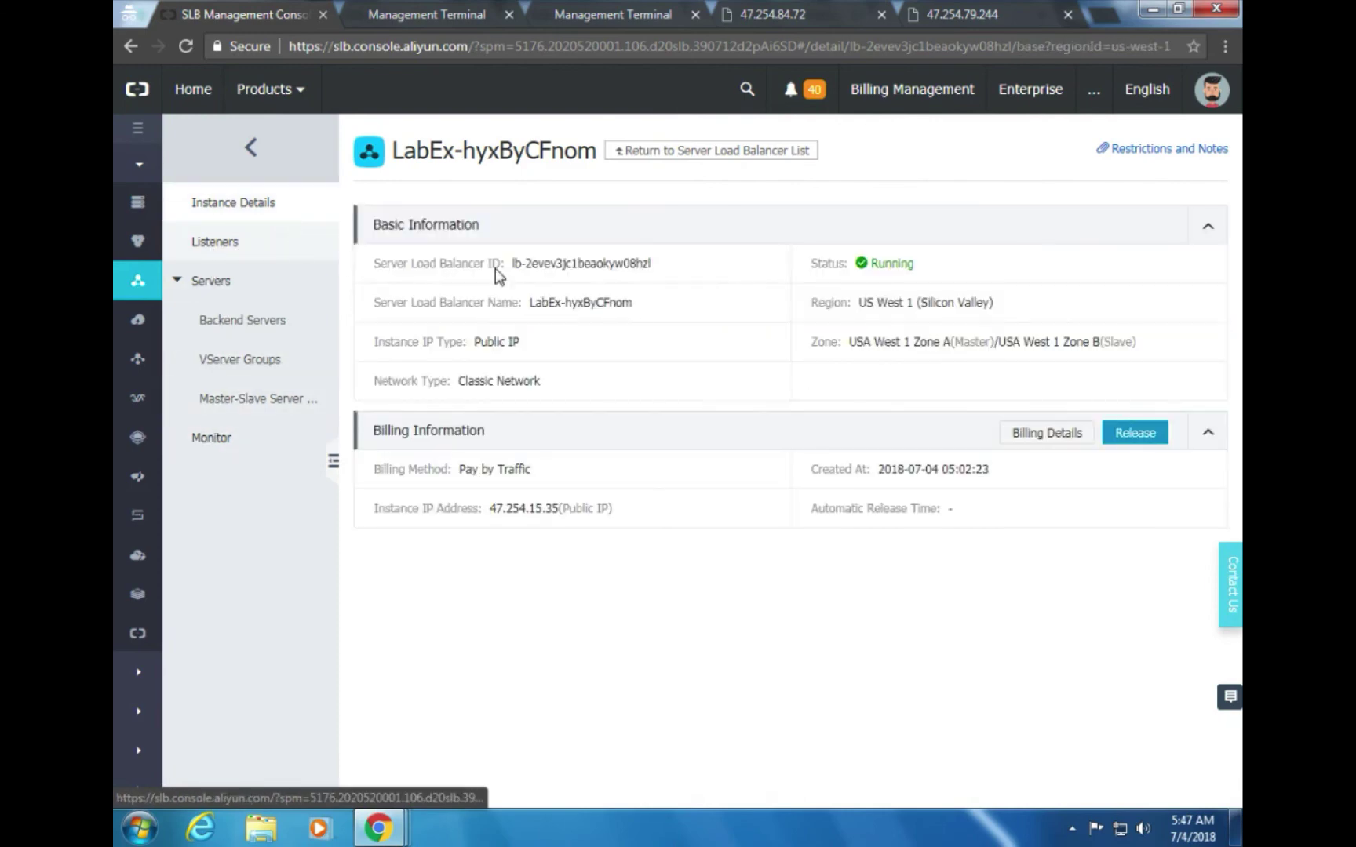
key("alt+Tab")
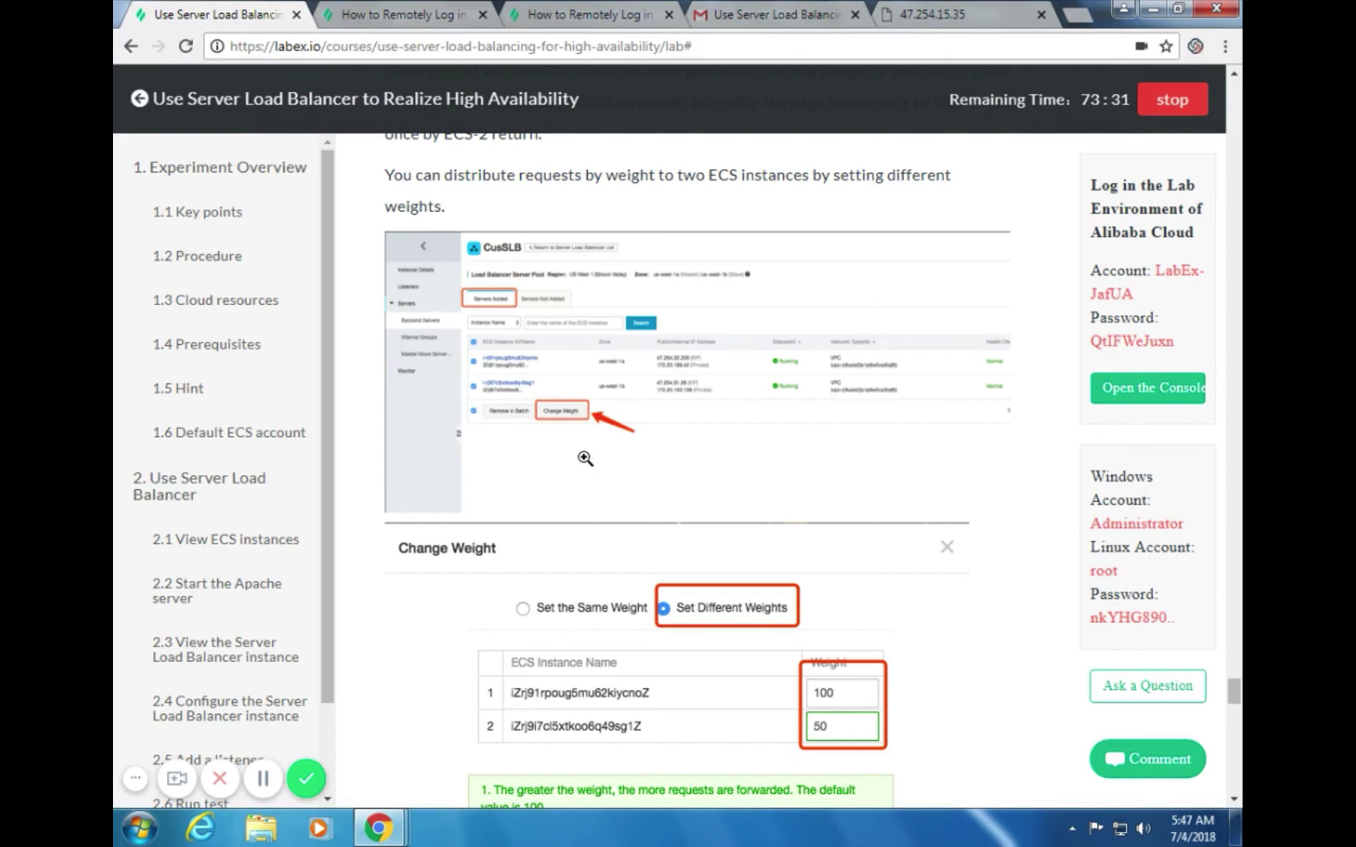
key("alt+Tab")
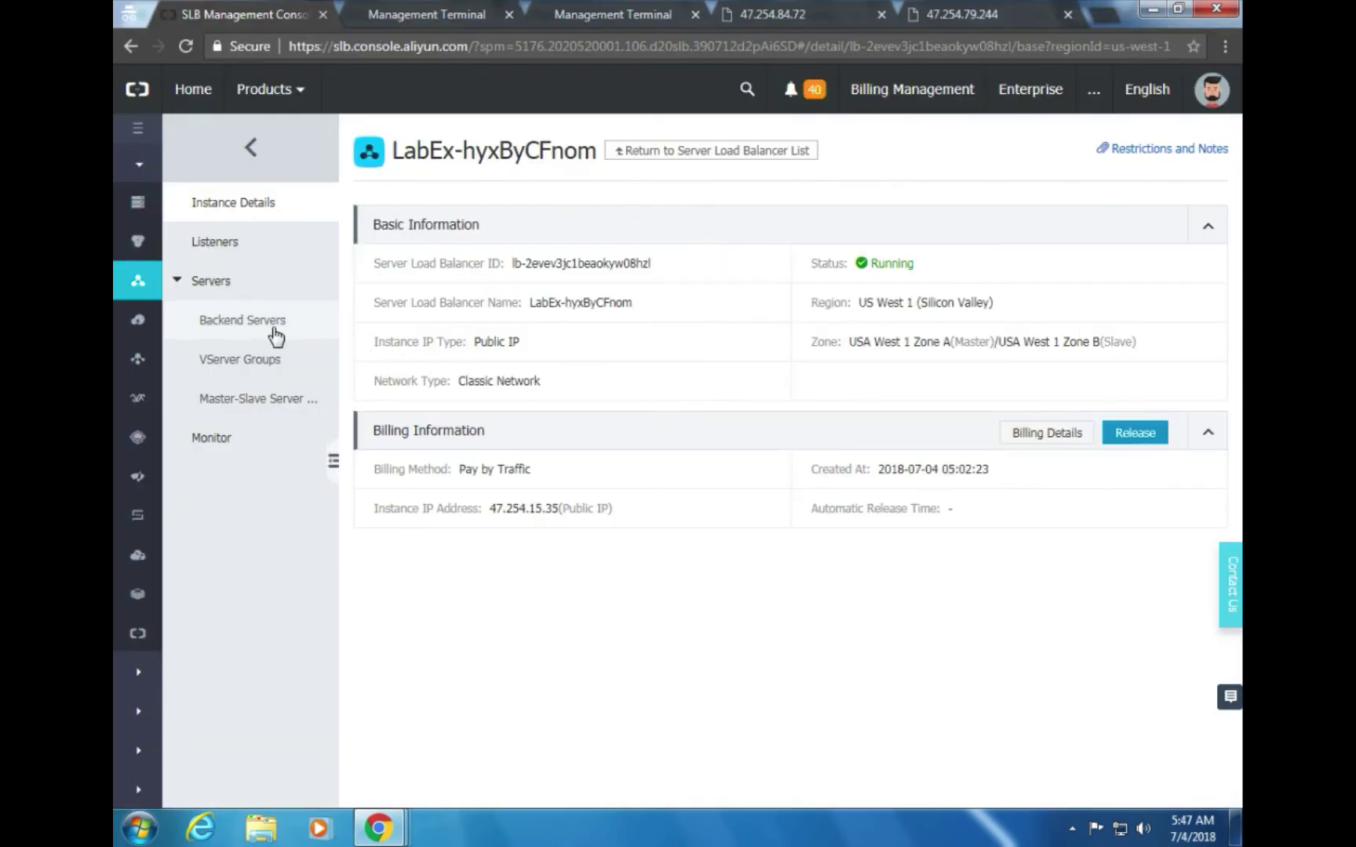
Select both servers in the Backend Servers list and open Change Weight
left_click(274, 330)
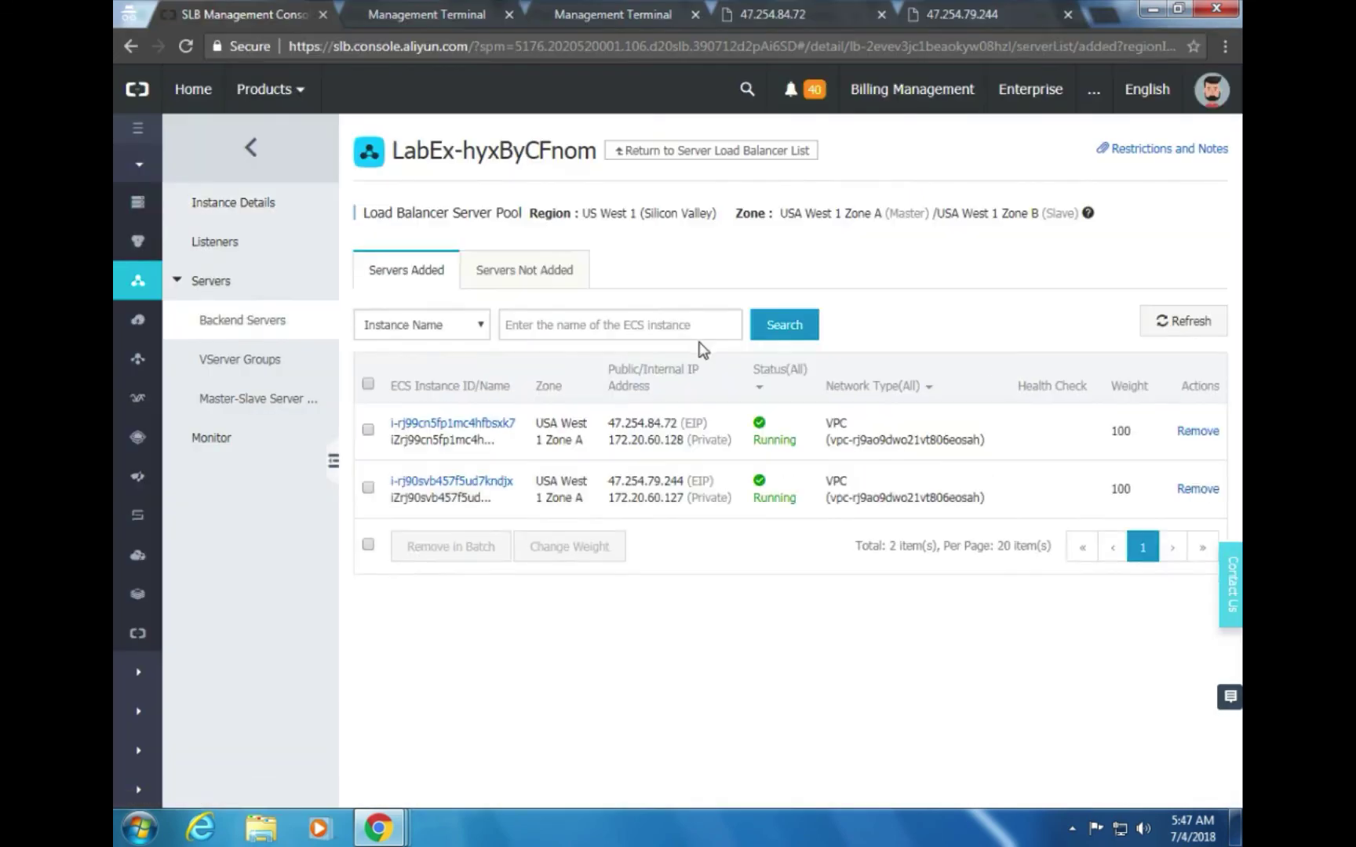
key("alt+Tab")
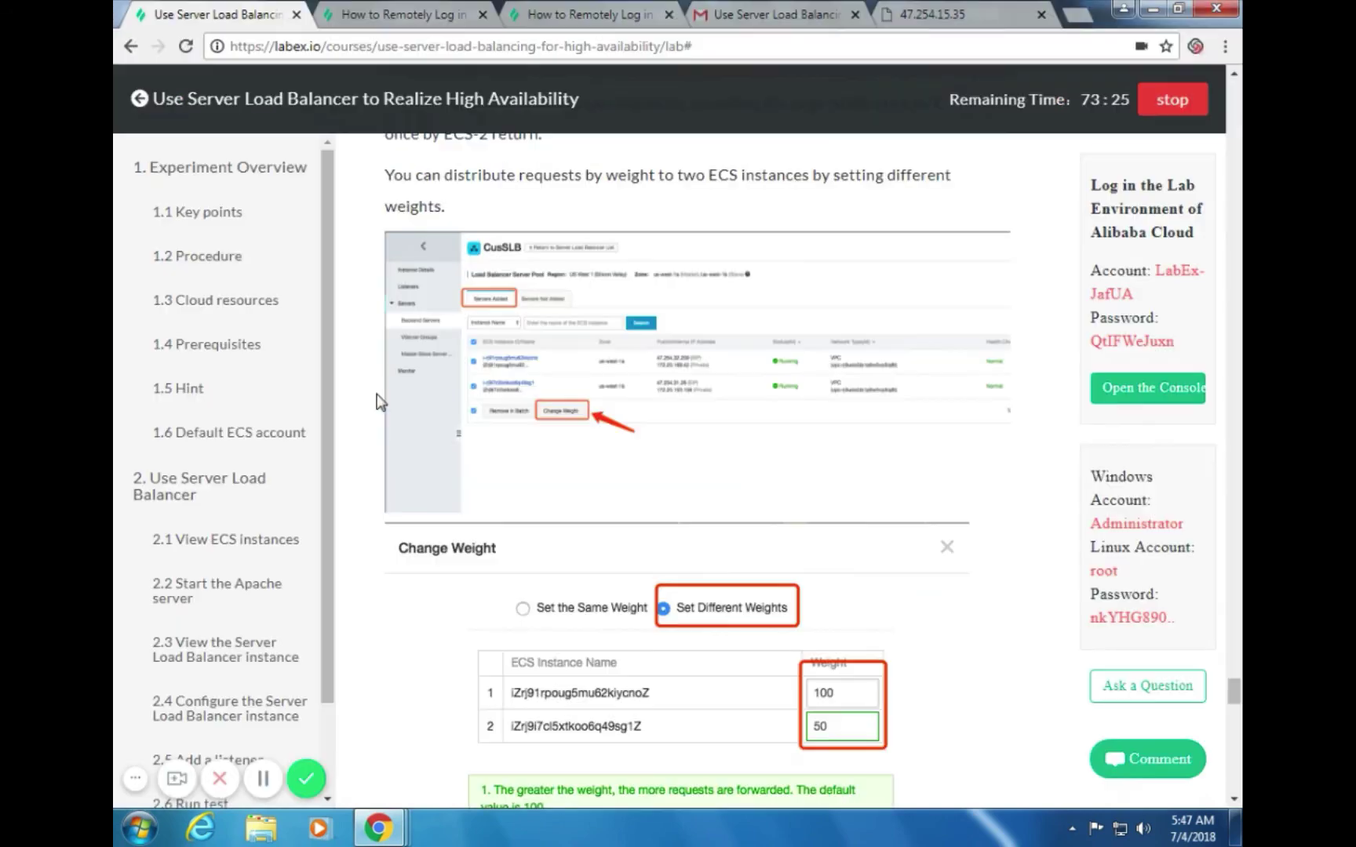
key("alt+Tab")
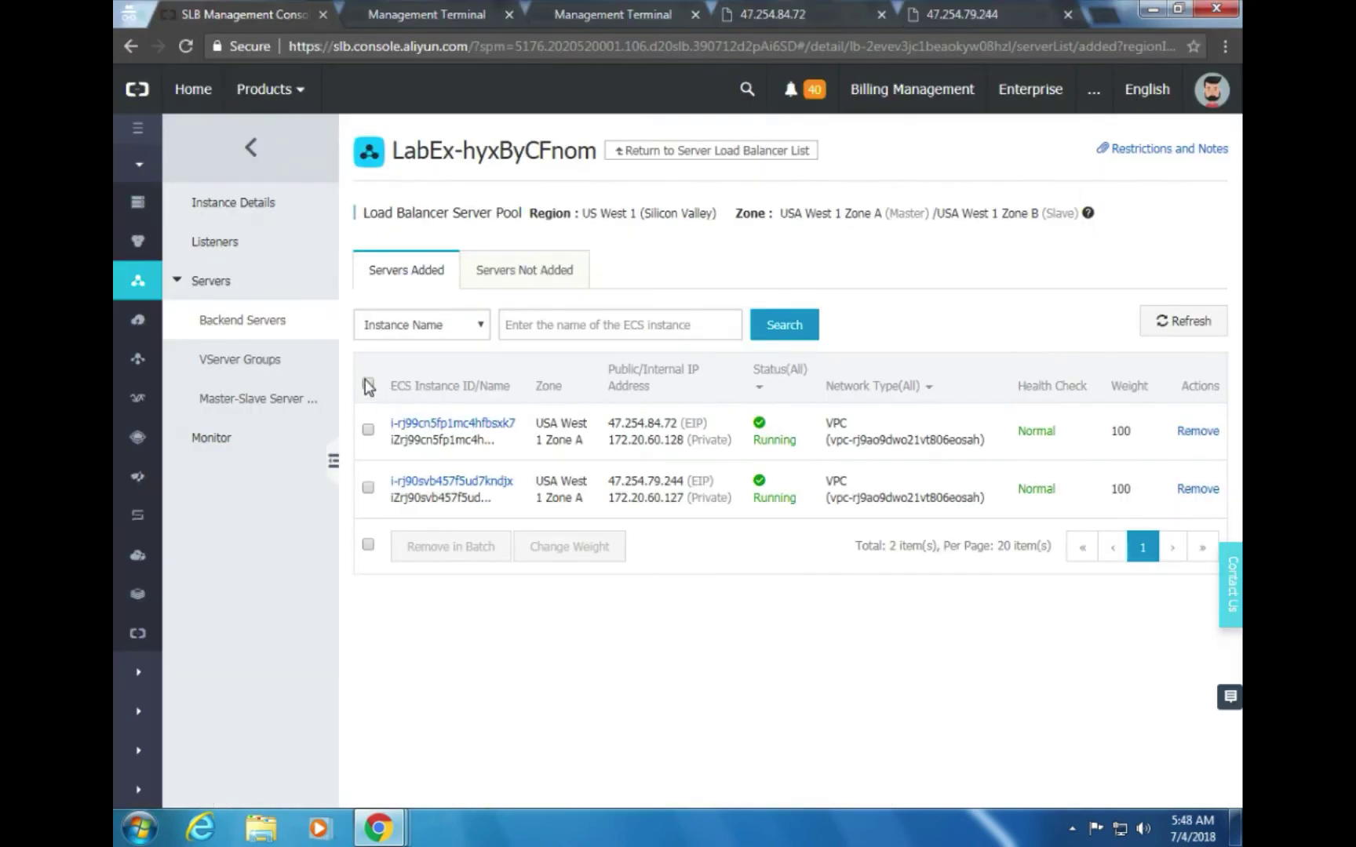
left_click(368, 384)
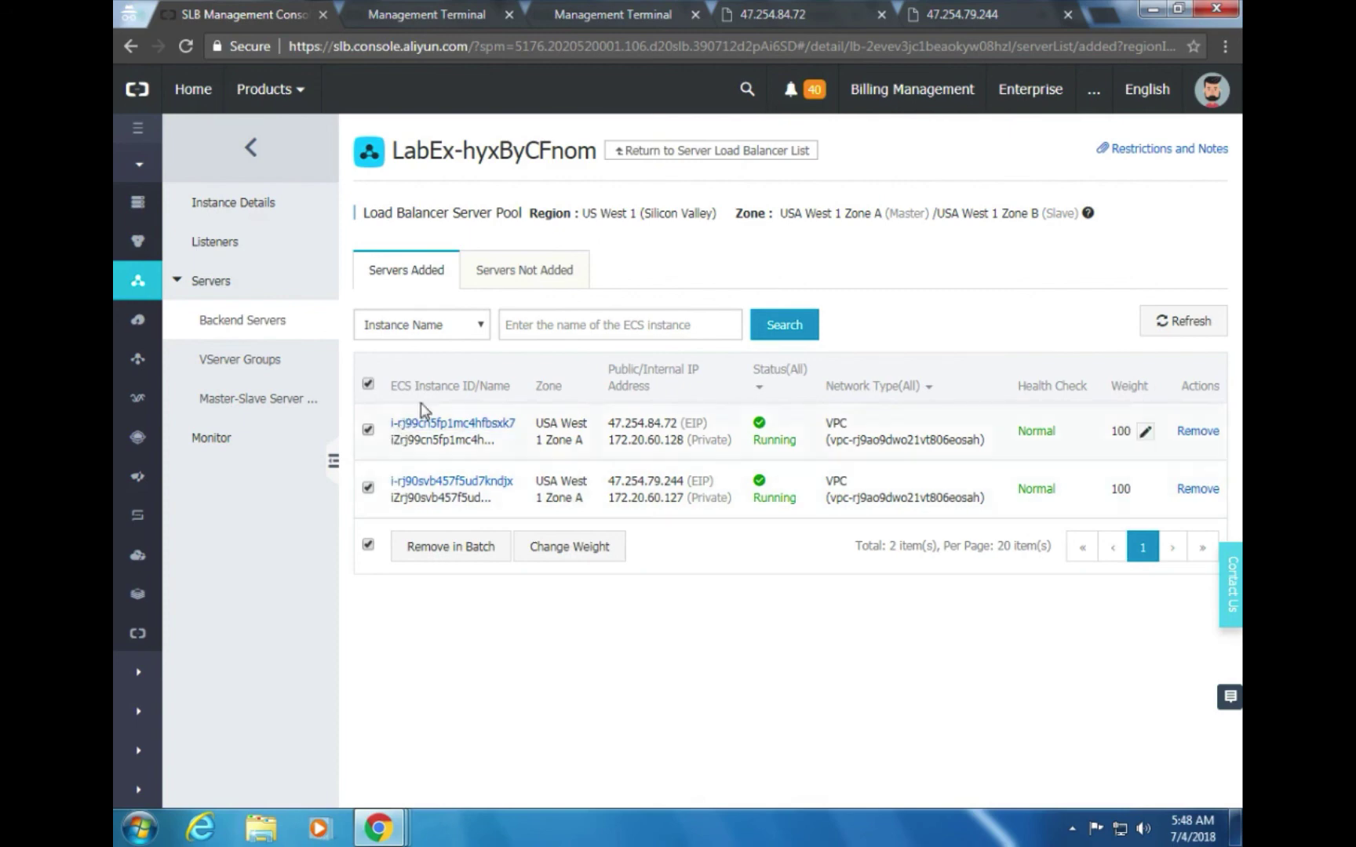
key("alt+Tab")
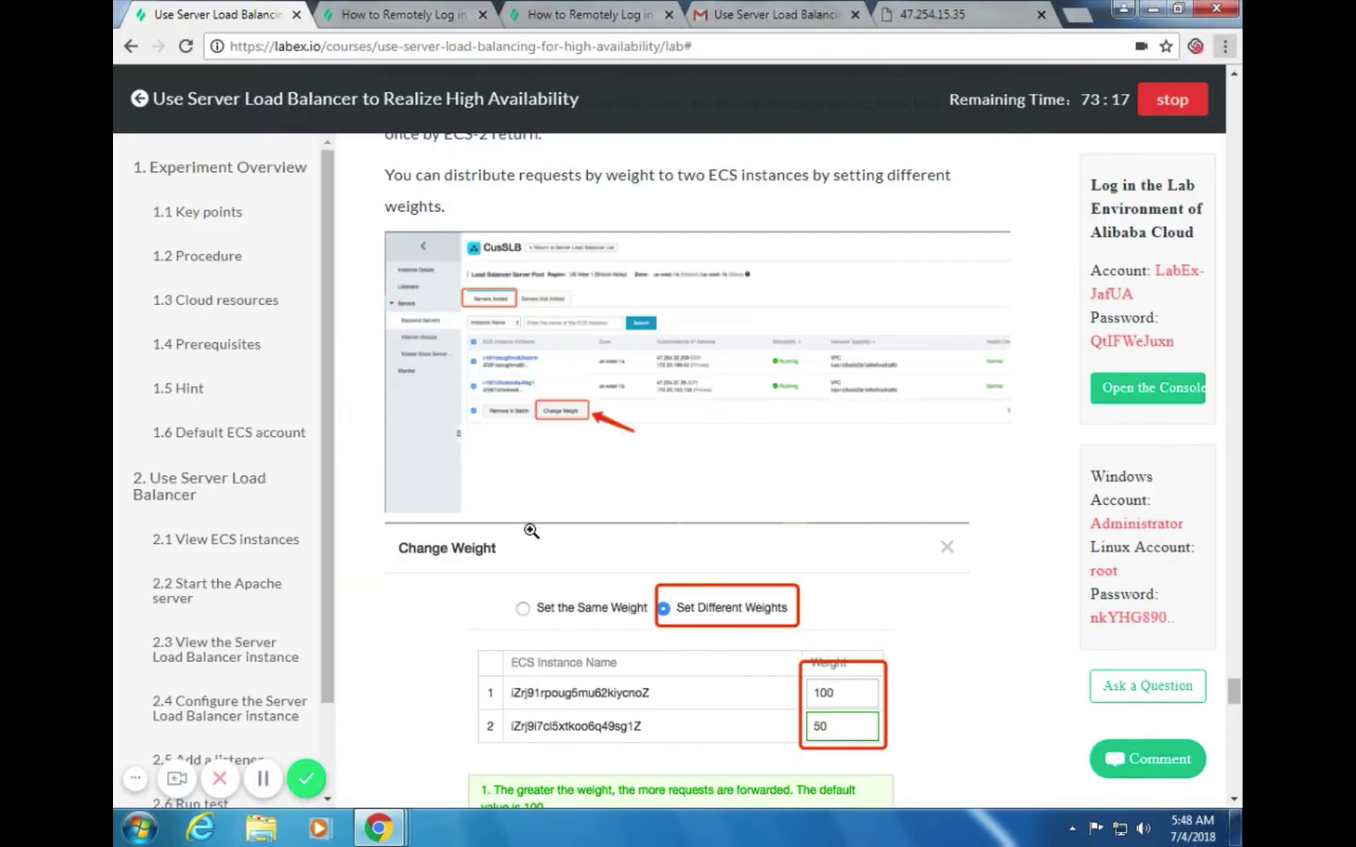
key("alt+Tab")
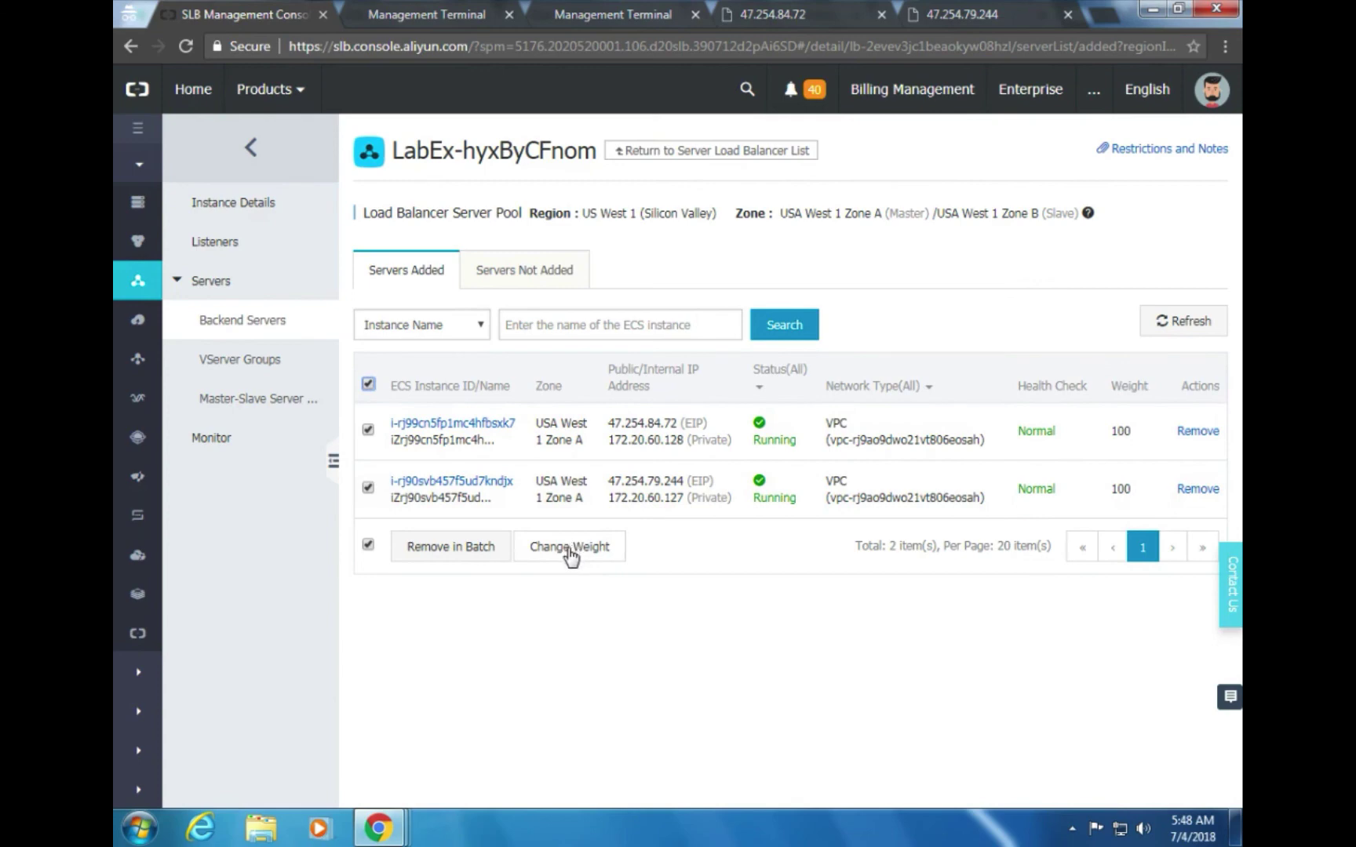
left_click(570, 547)
key("alt+Tab")
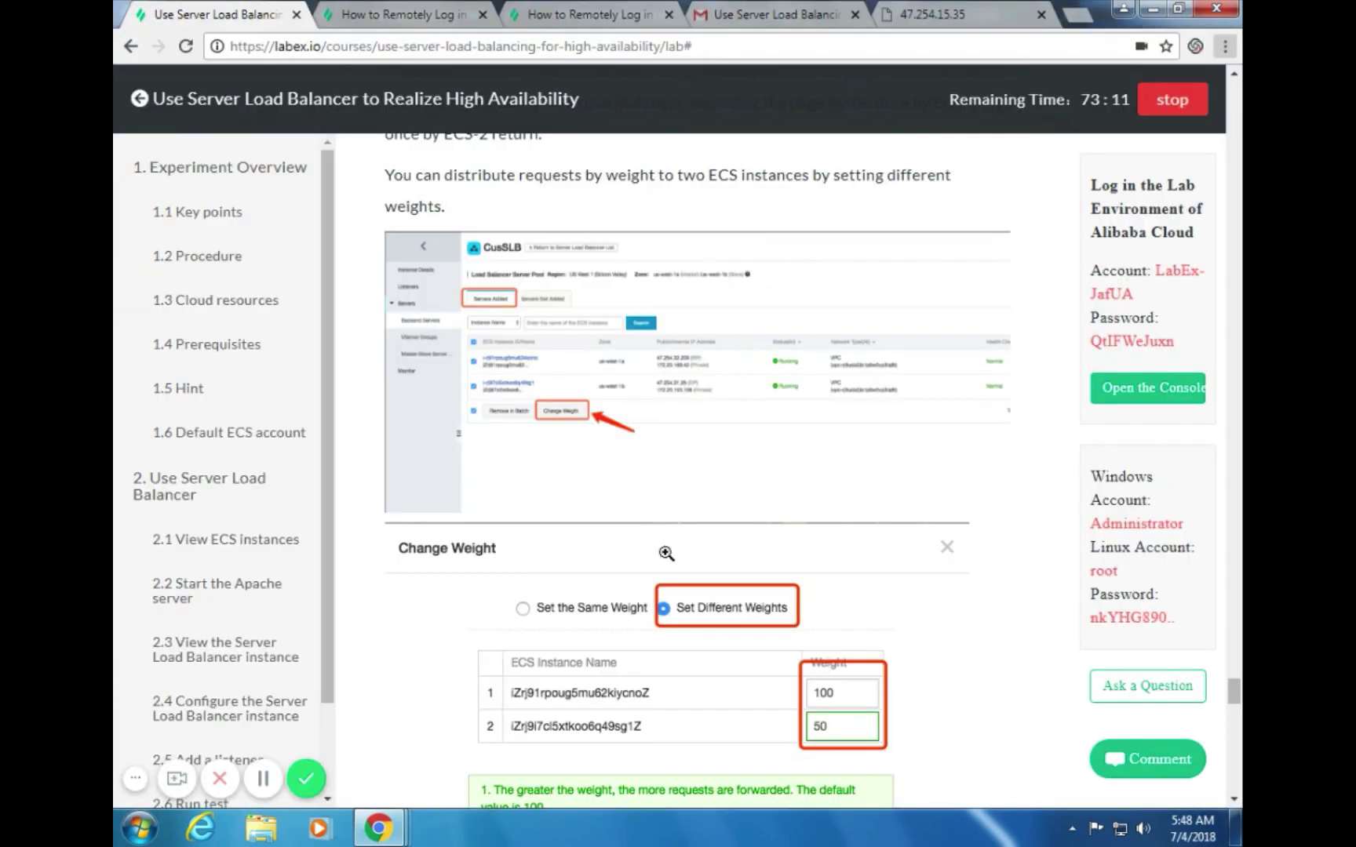
scroll(861, 595, "down", 1)
key("alt+Tab")
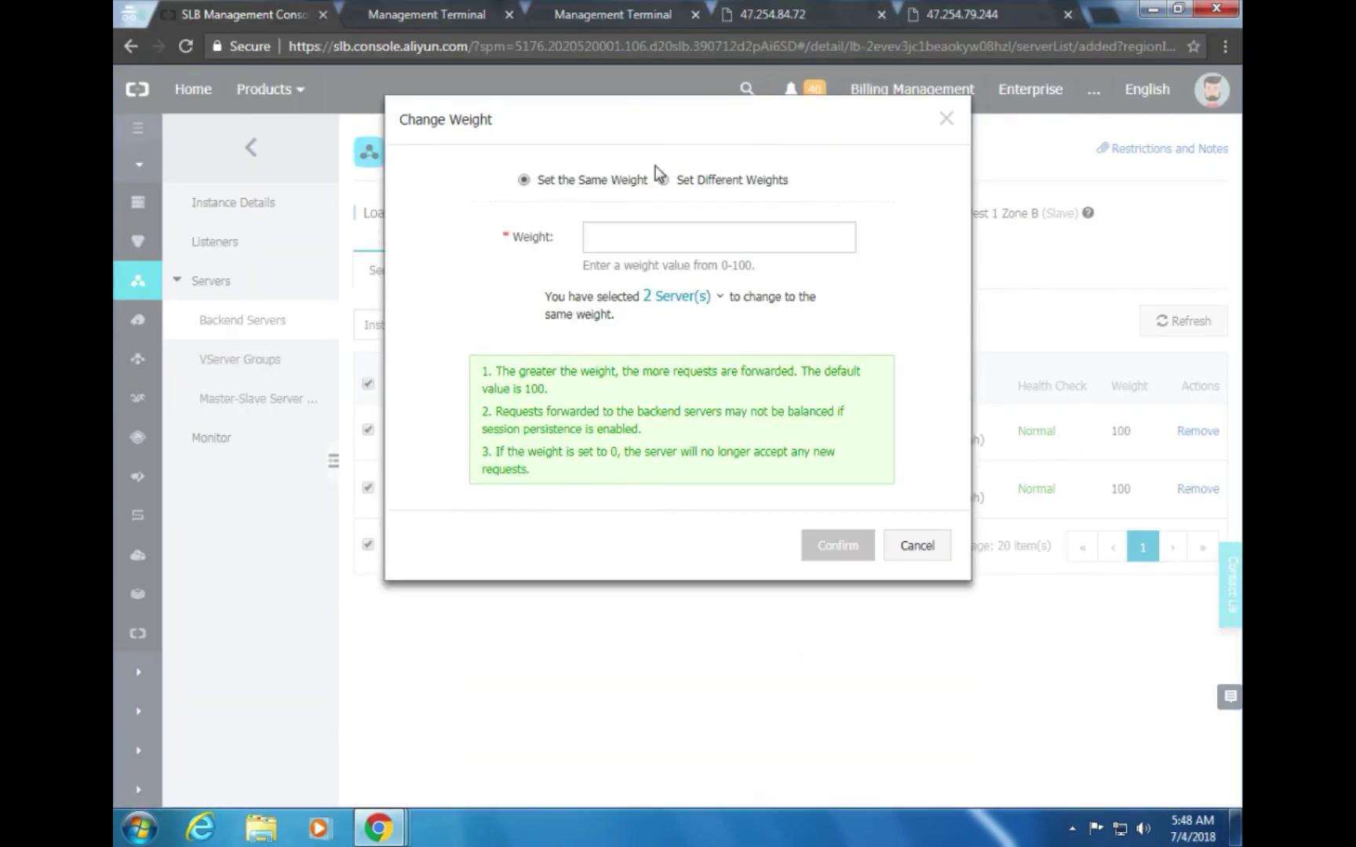
Enter weight 100 for the first backend server and 50 for the second, then confirm
key("alt+Tab")
scroll(848, 463, "down", 3)
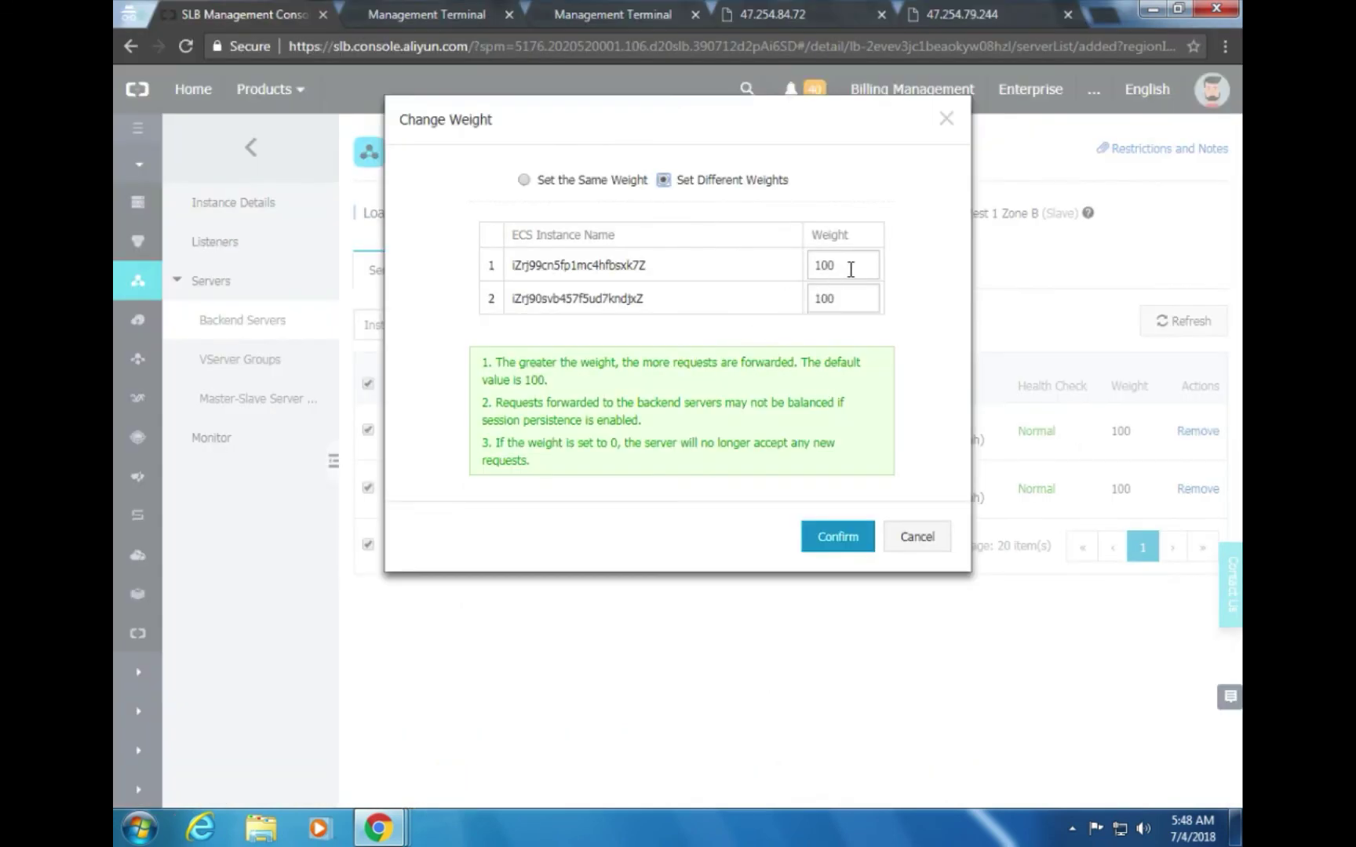
left_click(850, 268)
double_click(851, 268)
type("1")
type("00")
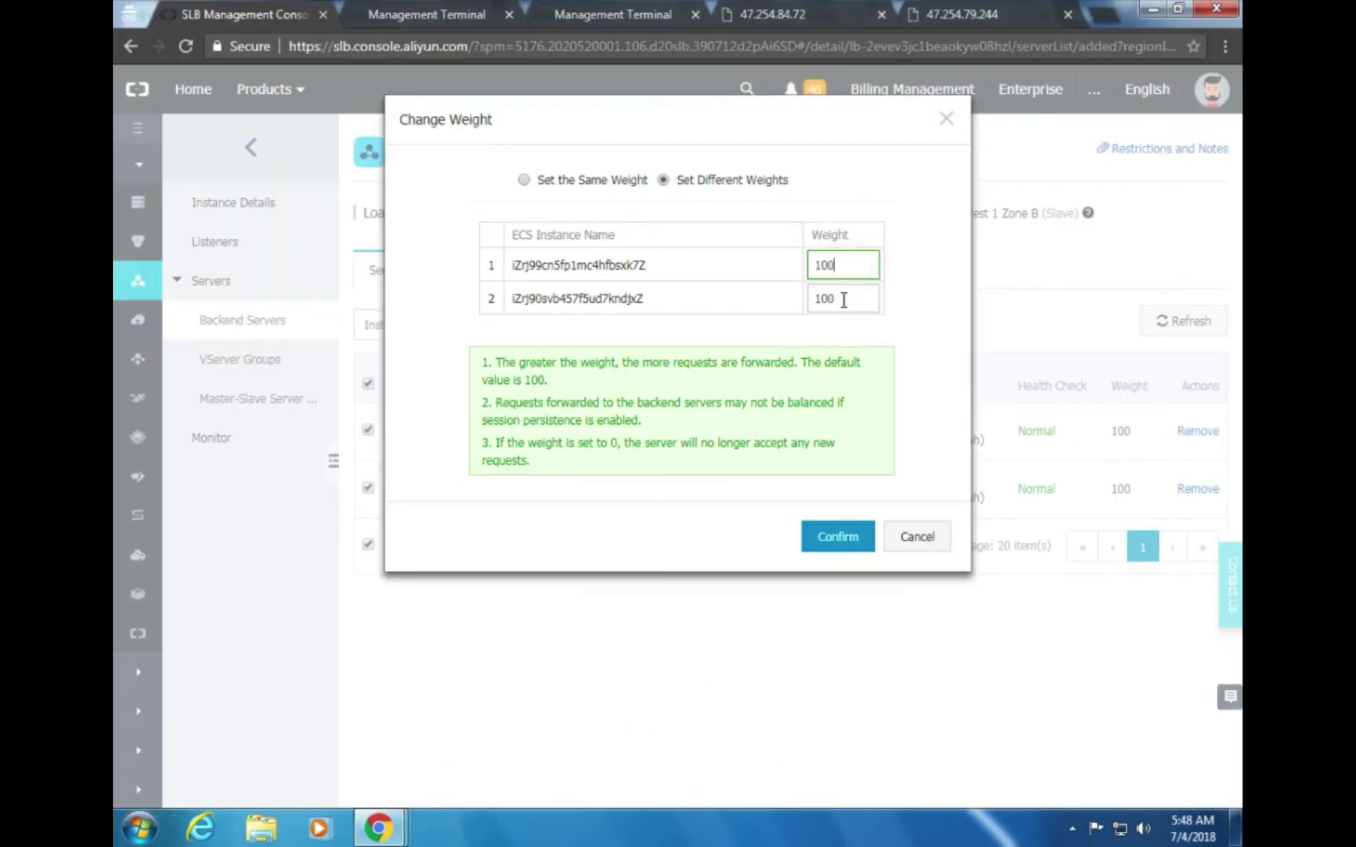
double_click(840, 298)
type("50")
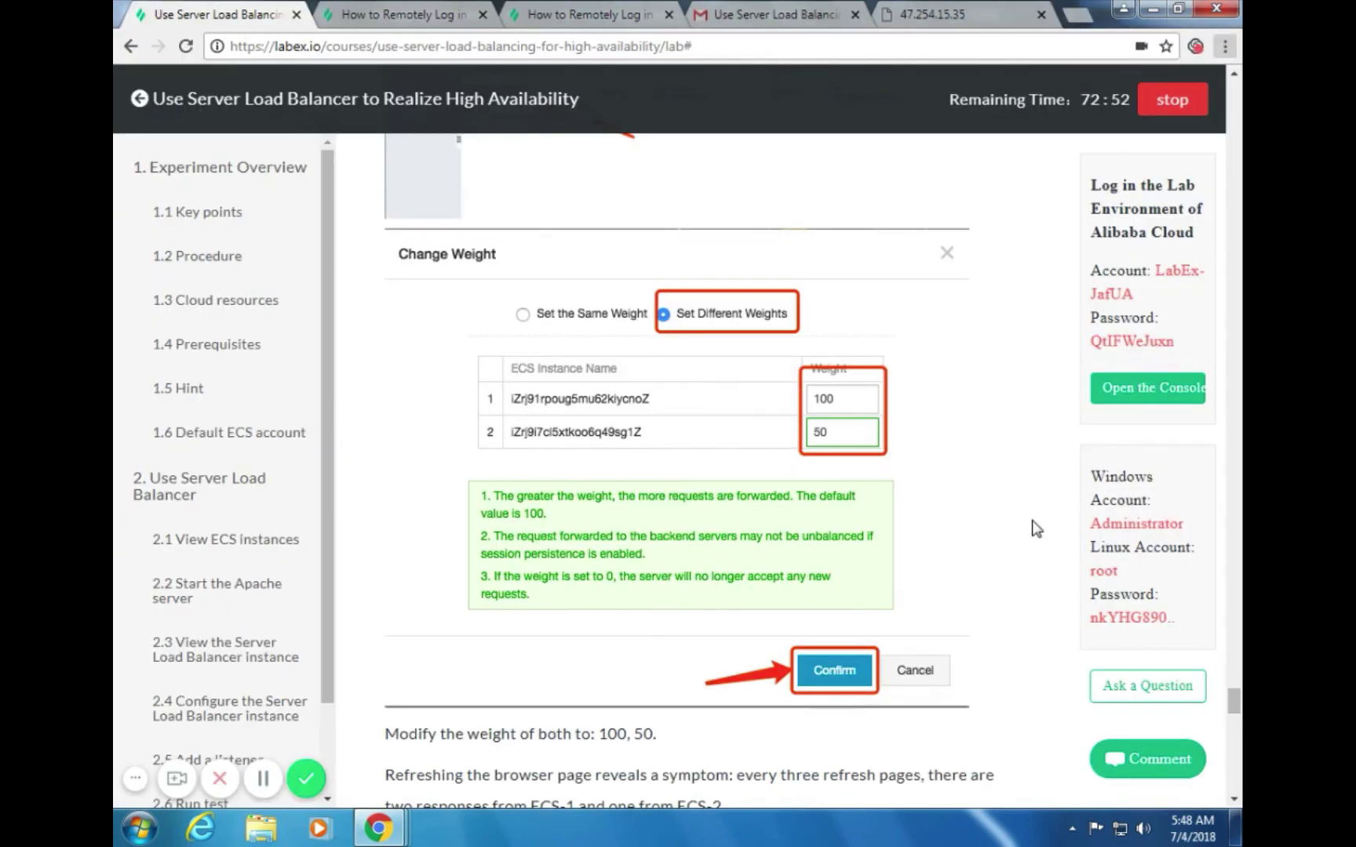
scroll(1020, 502, "down", 2)
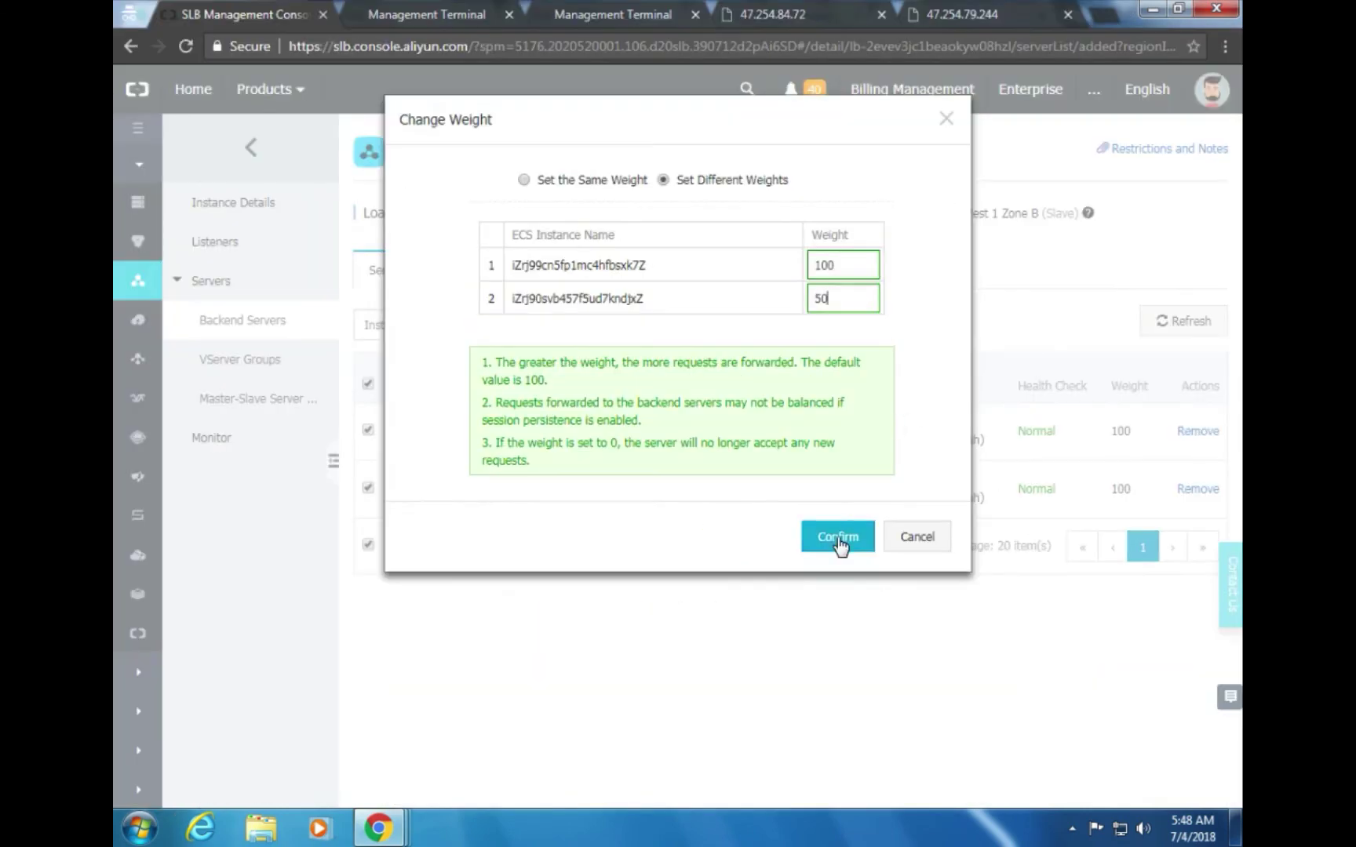
left_click(837, 538)
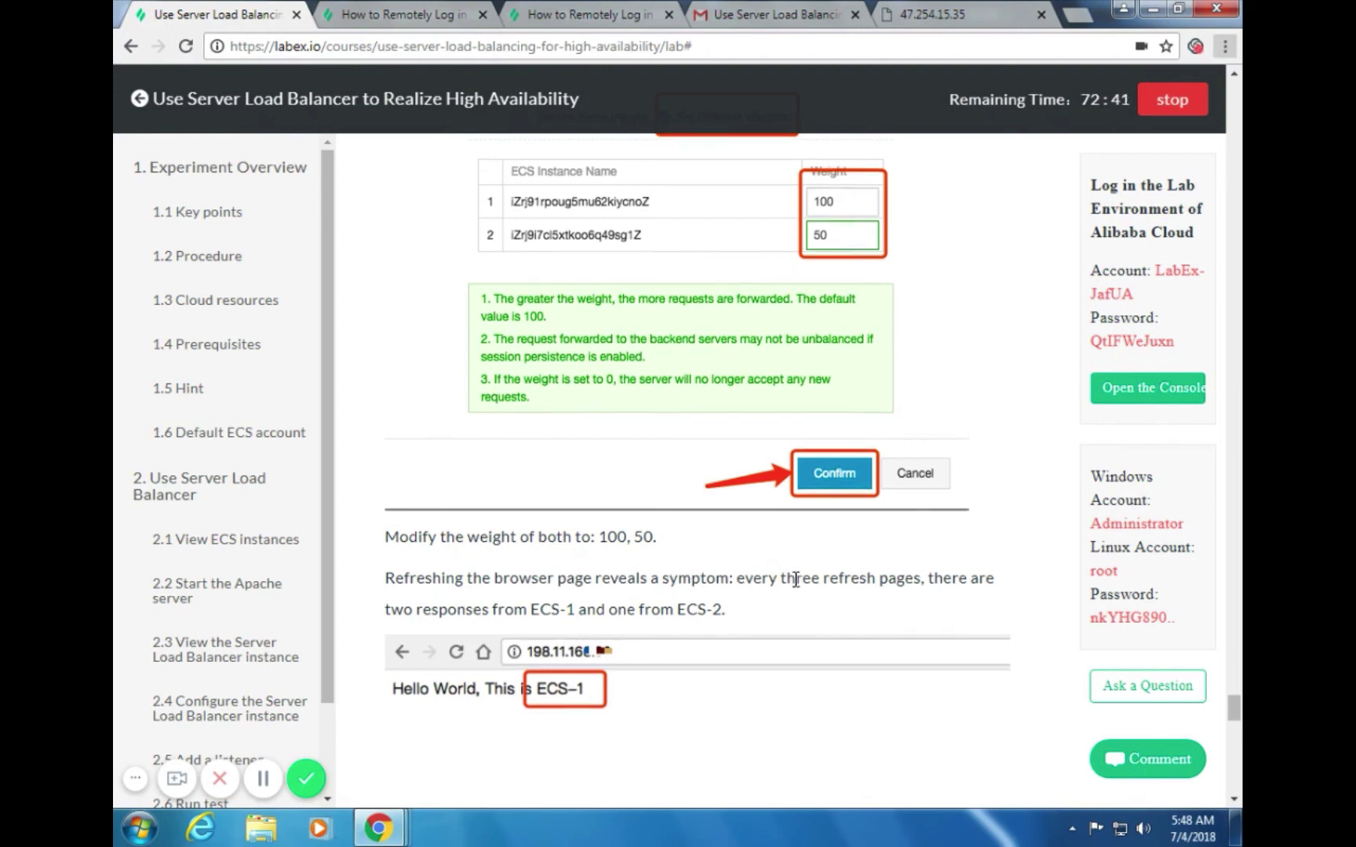
scroll(793, 575, "down", 2)
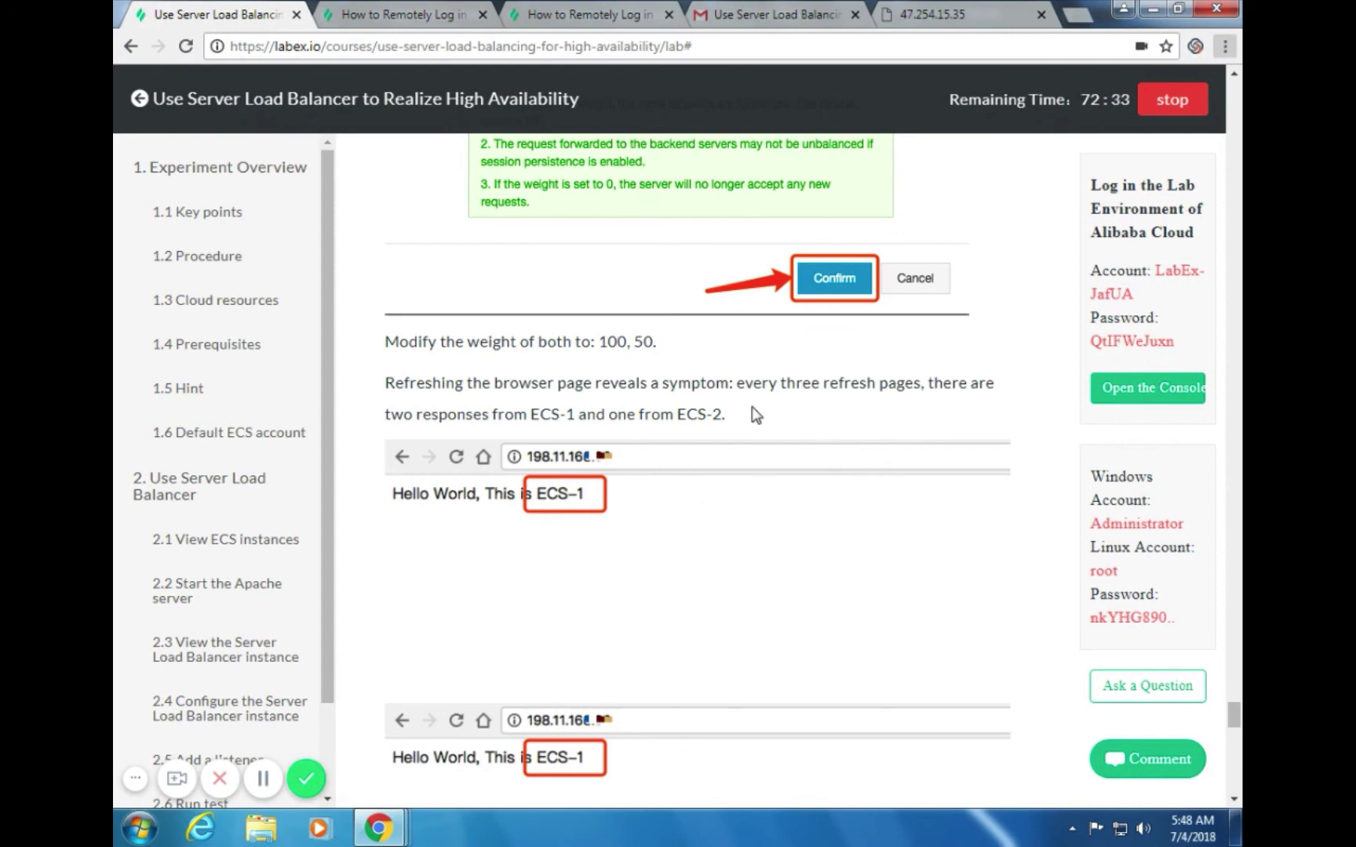
Reload 47.254.15.35 several times, getting both ECS-1 and ECS-2 replies, then return to the lab tab
left_click(934, 14)
key("F5")
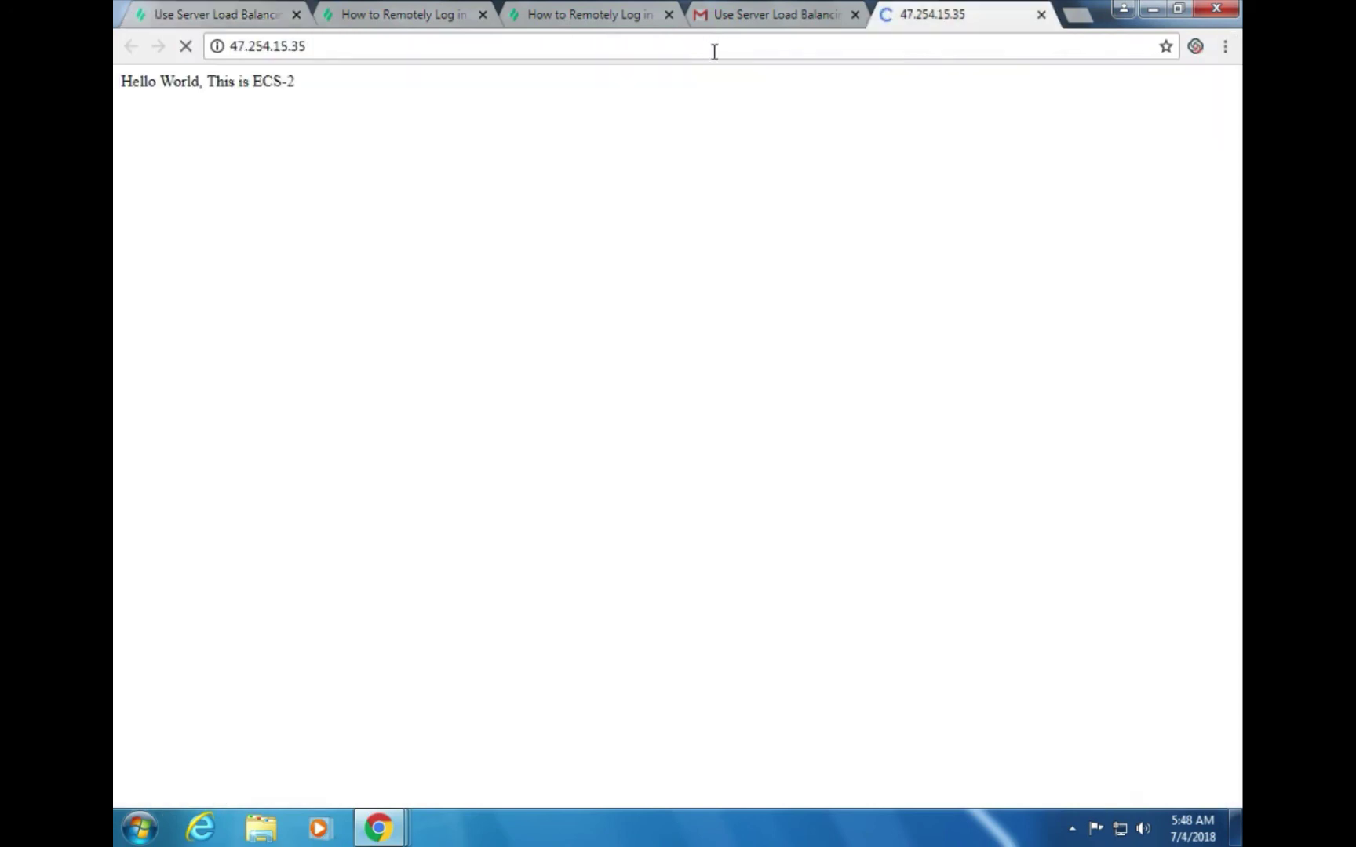
left_click(500, 54)
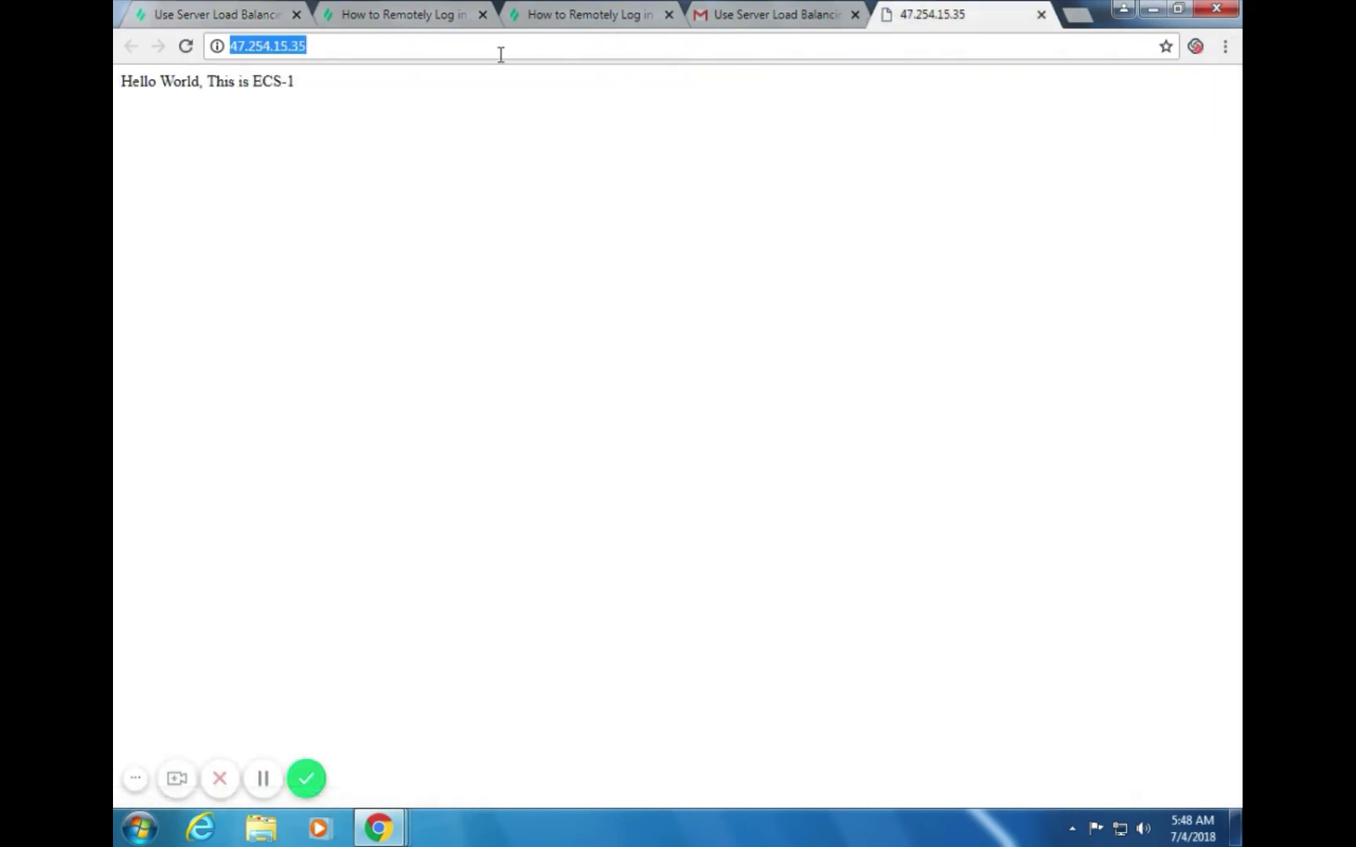
key("Return")
left_click(500, 54)
key("Return")
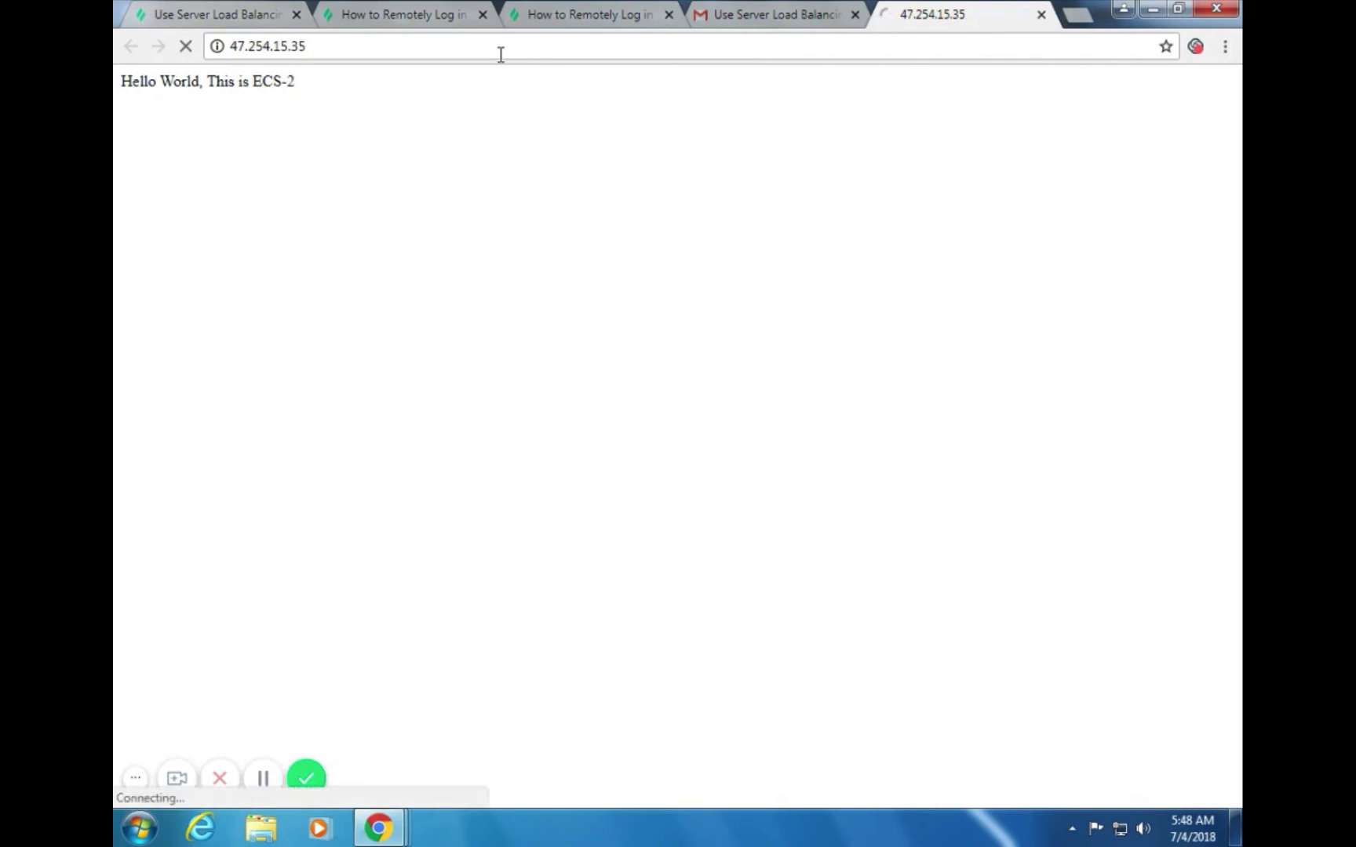
left_click(501, 54)
key("Return")
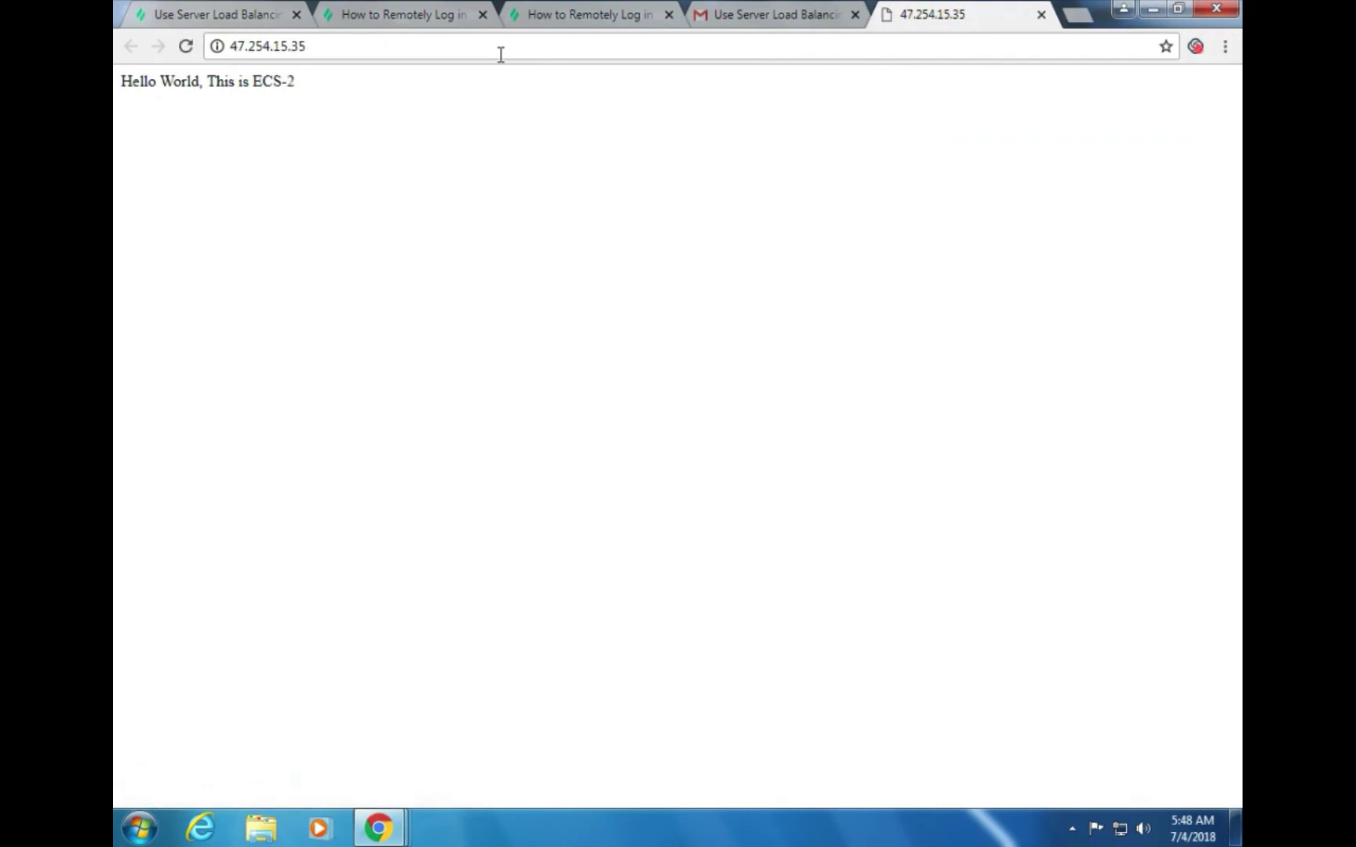
key("Return")
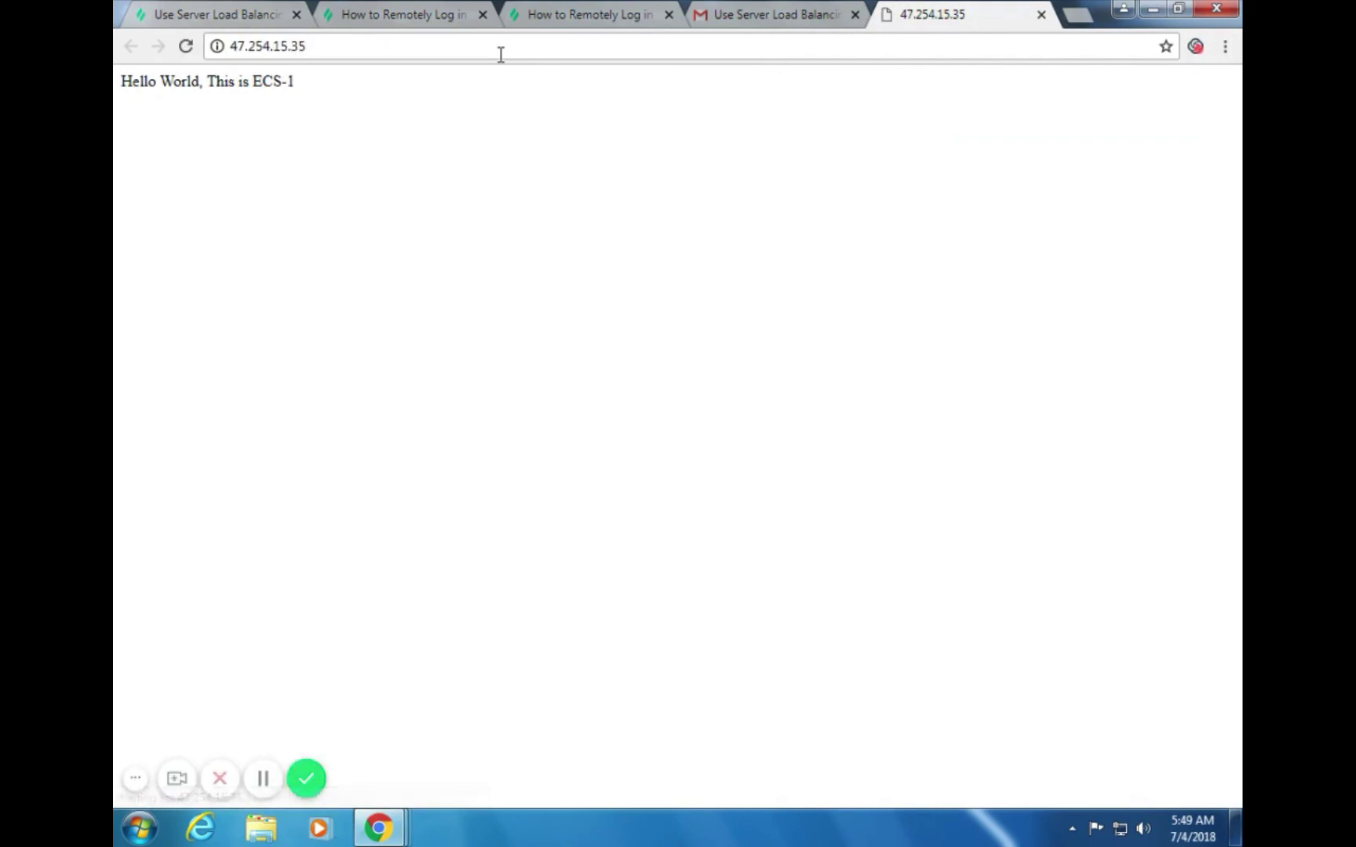
left_click(233, 14)
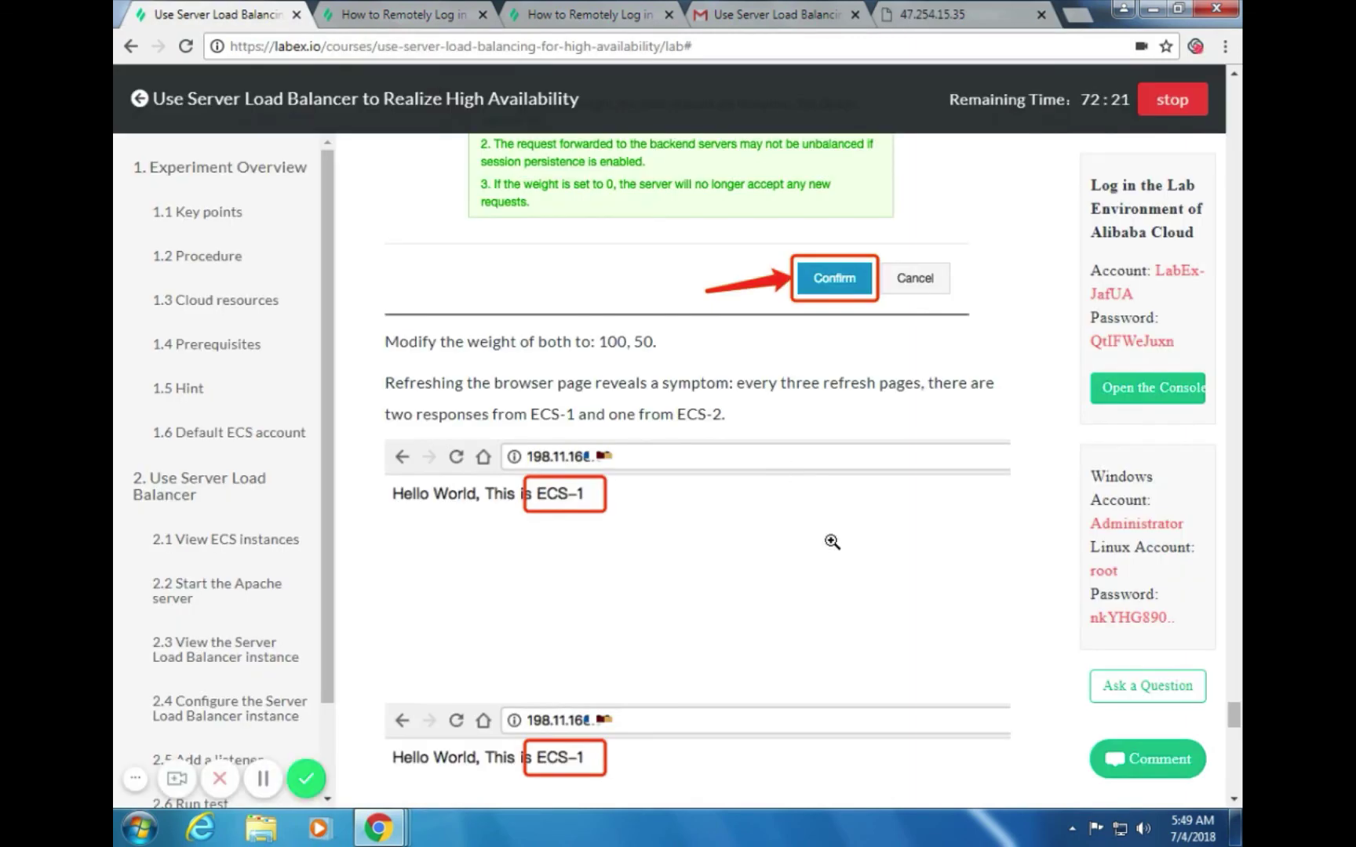
Scroll past the reminder section to 3. Experiment Summary and click Finish
scroll(834, 528, "down", 3)
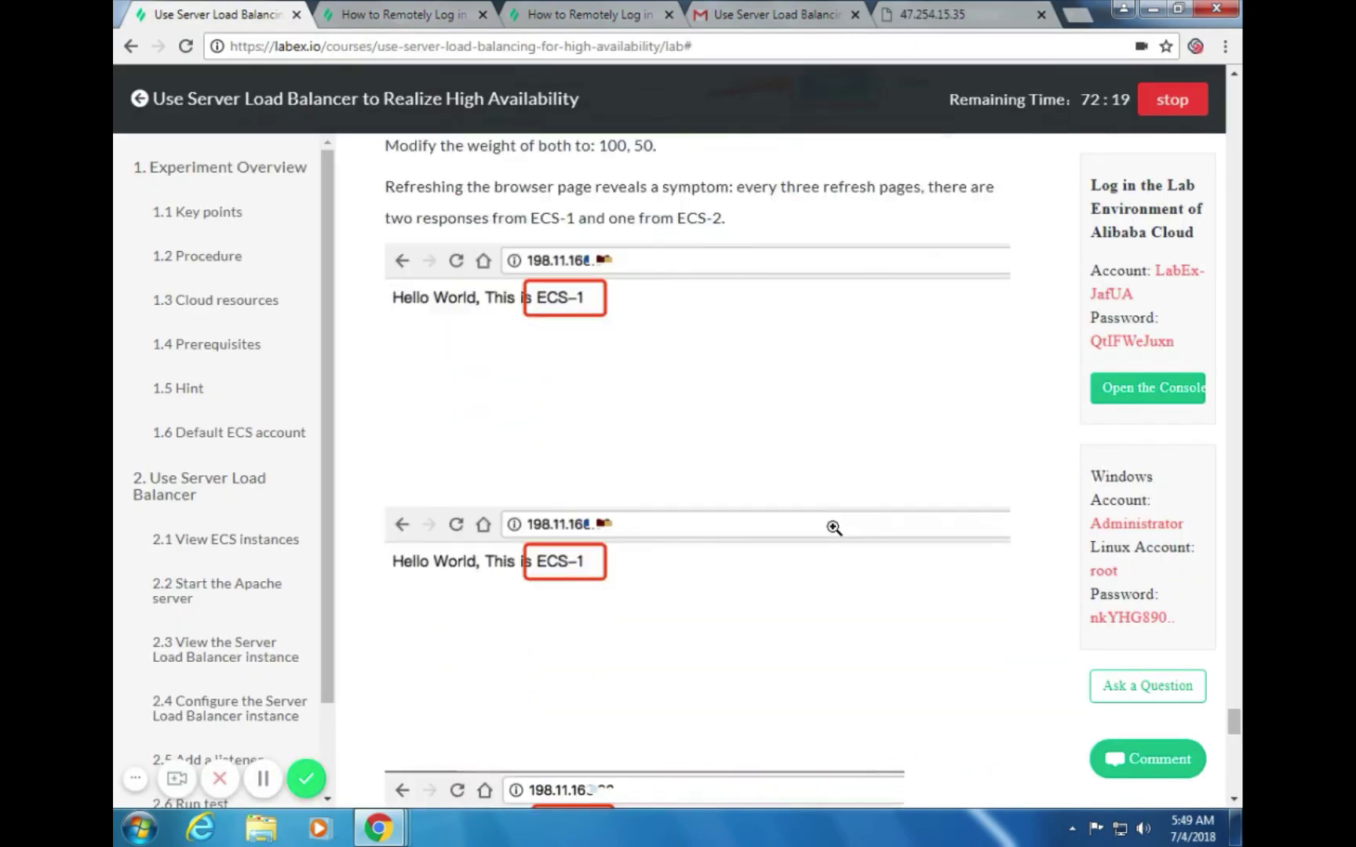
scroll(834, 529, "down", 5)
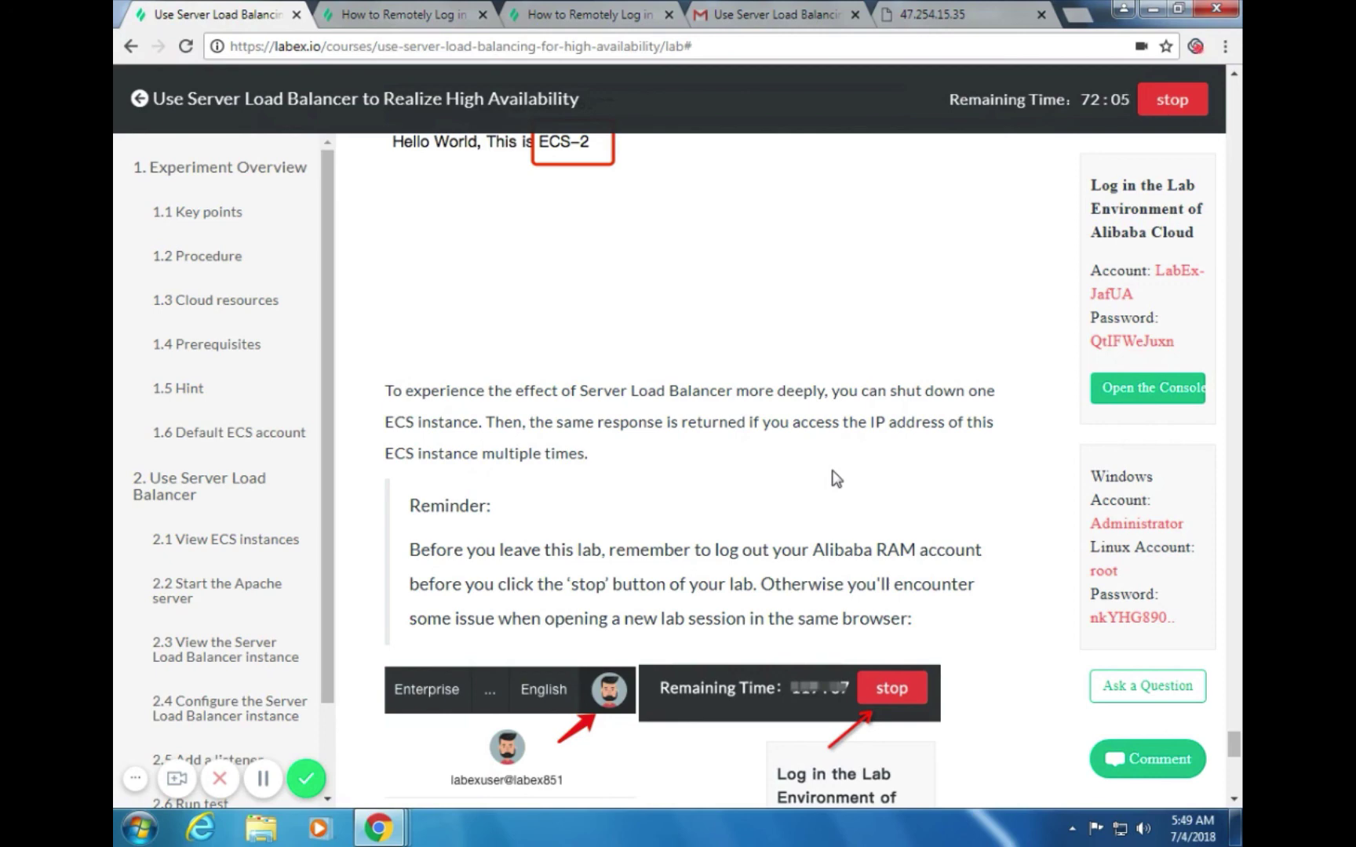
scroll(836, 479, "down", 2)
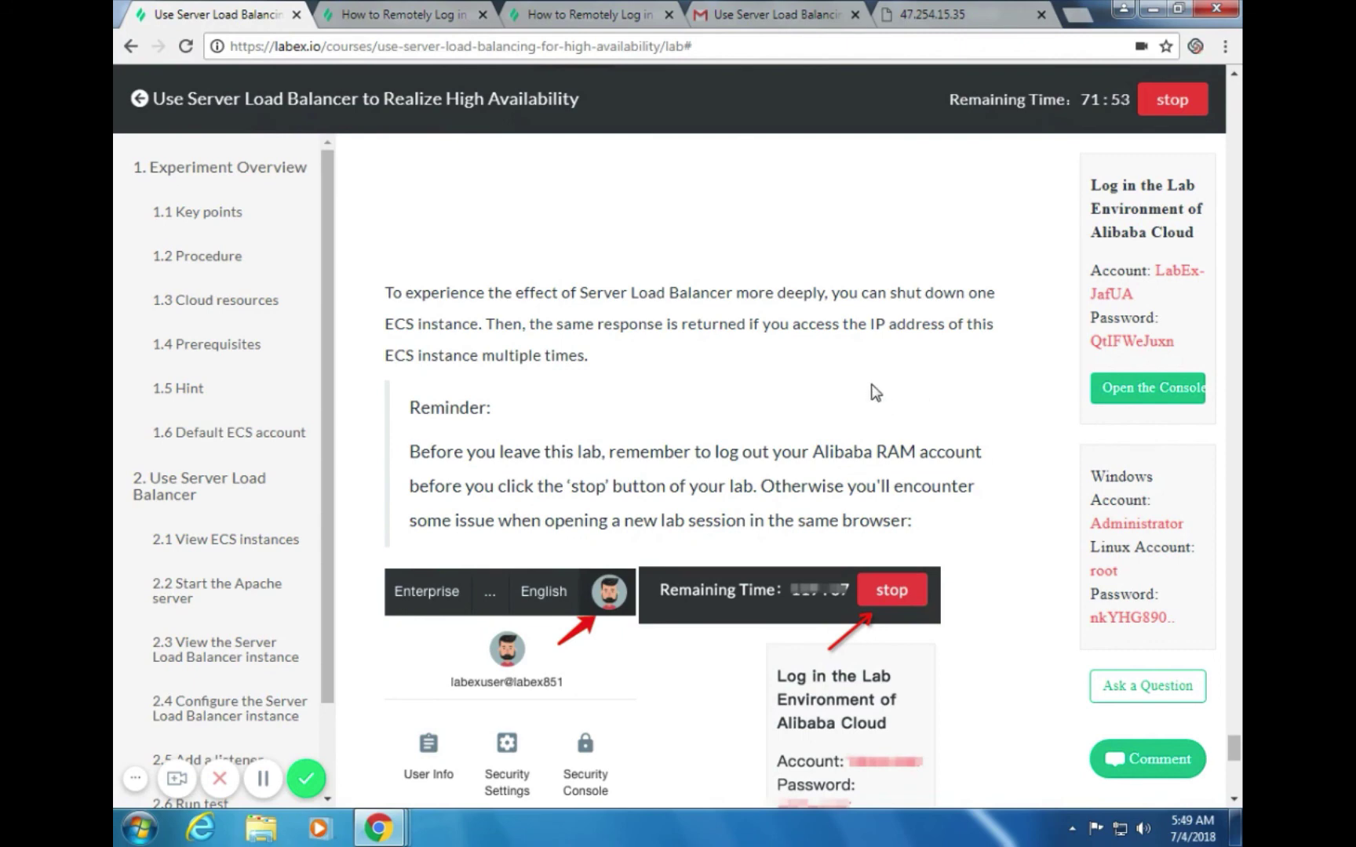
scroll(916, 385, "down", 3)
scroll(916, 385, "down", 5)
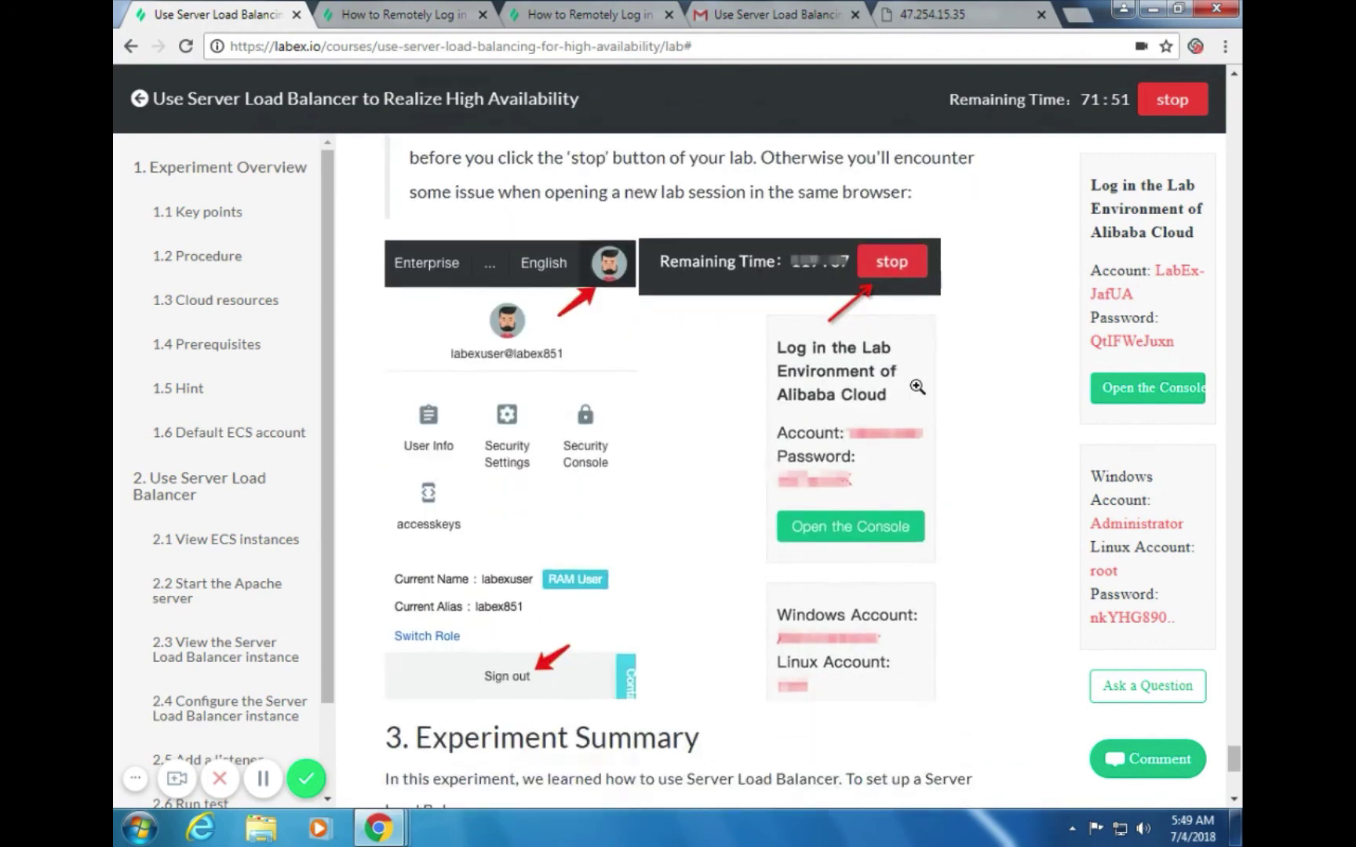
scroll(917, 385, "down", 4)
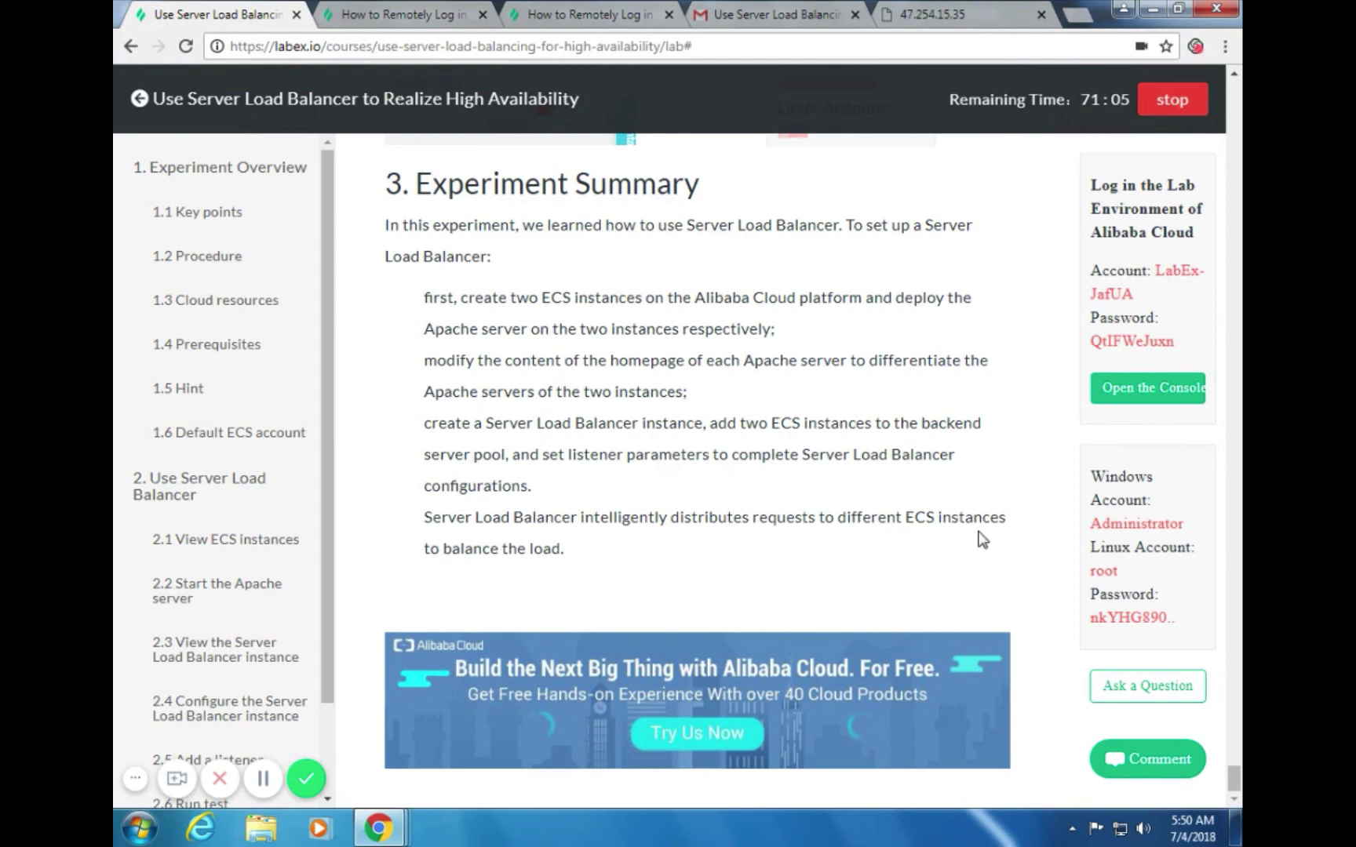
scroll(1004, 563, "up", 5)
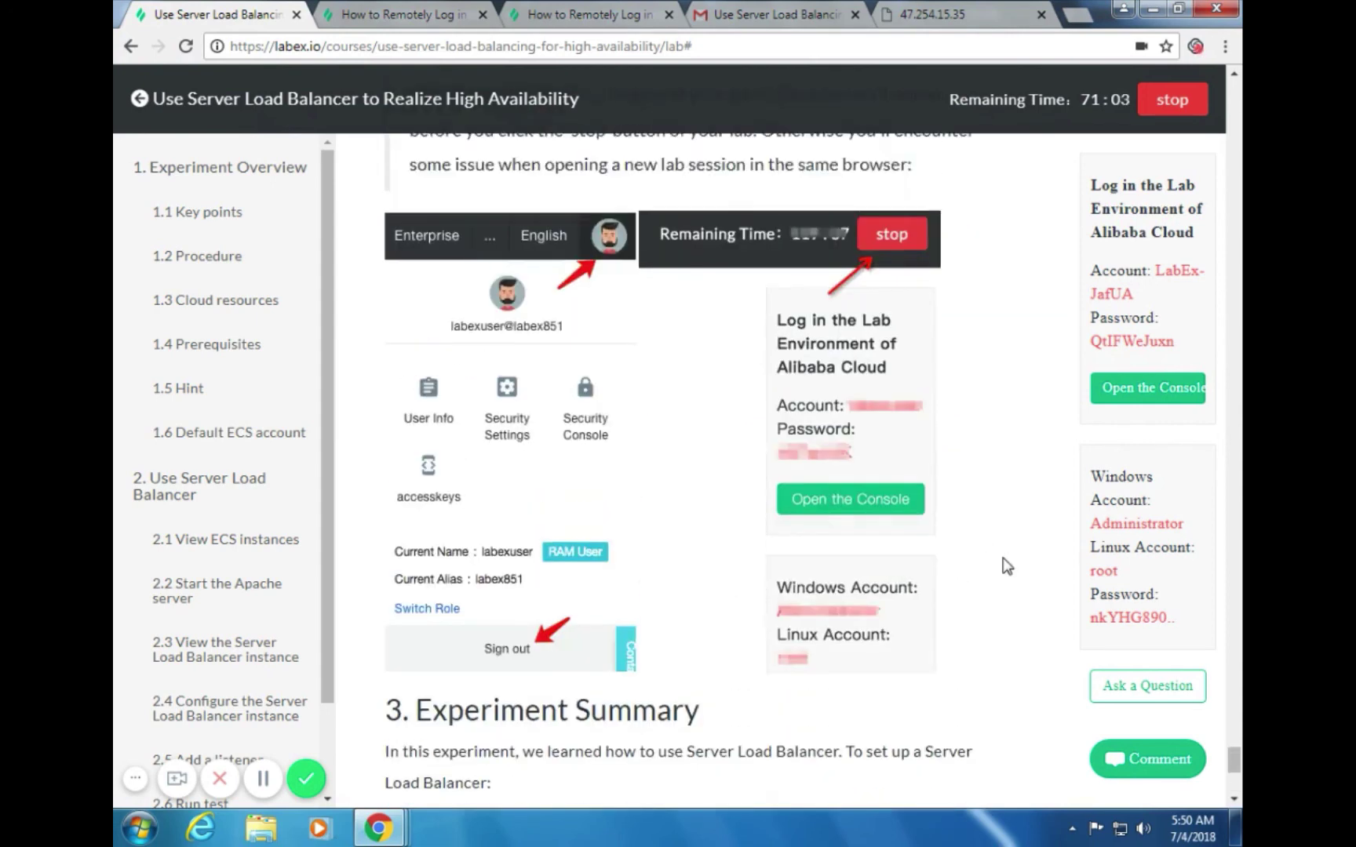
scroll(1005, 562, "up", 12)
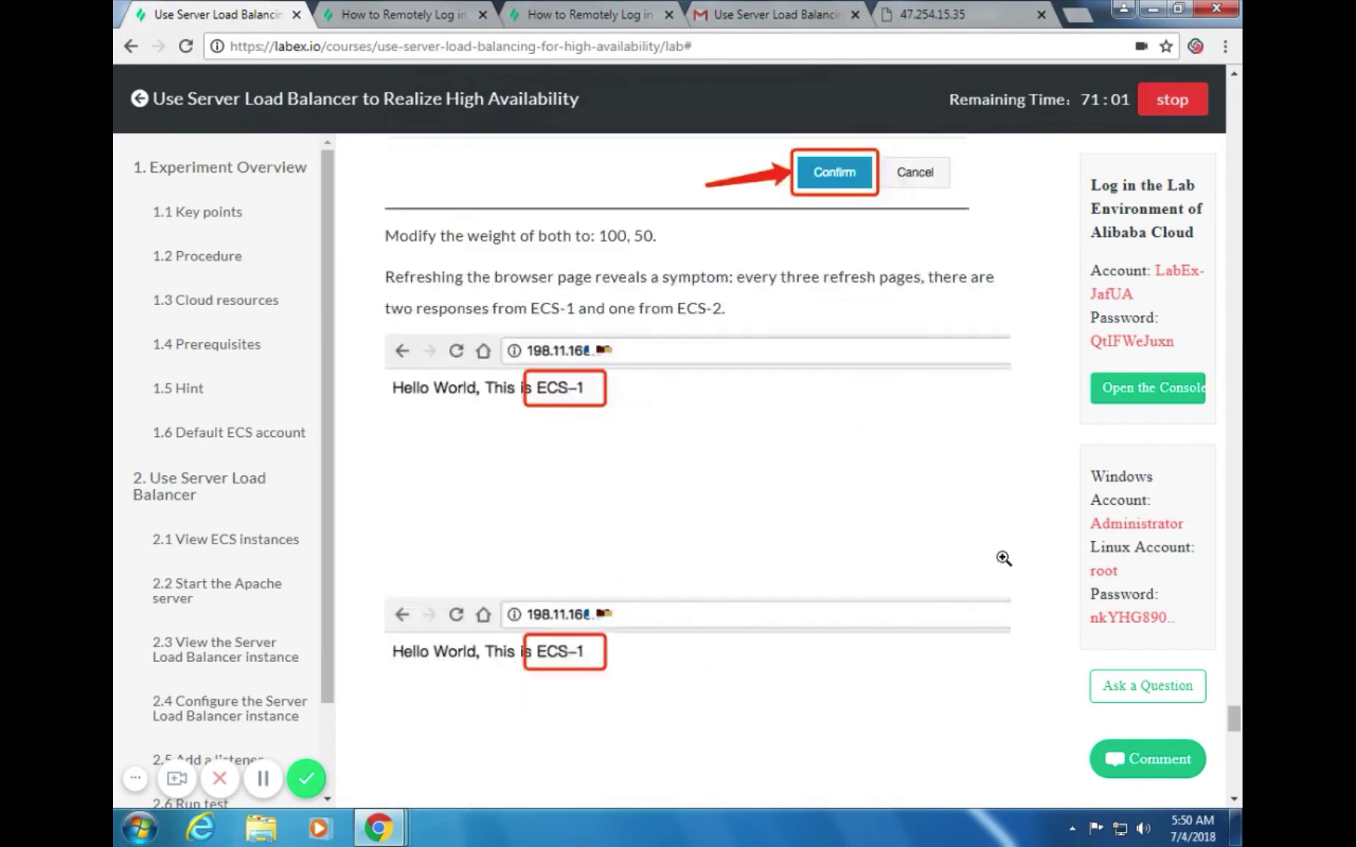
scroll(1003, 559, "down", 15)
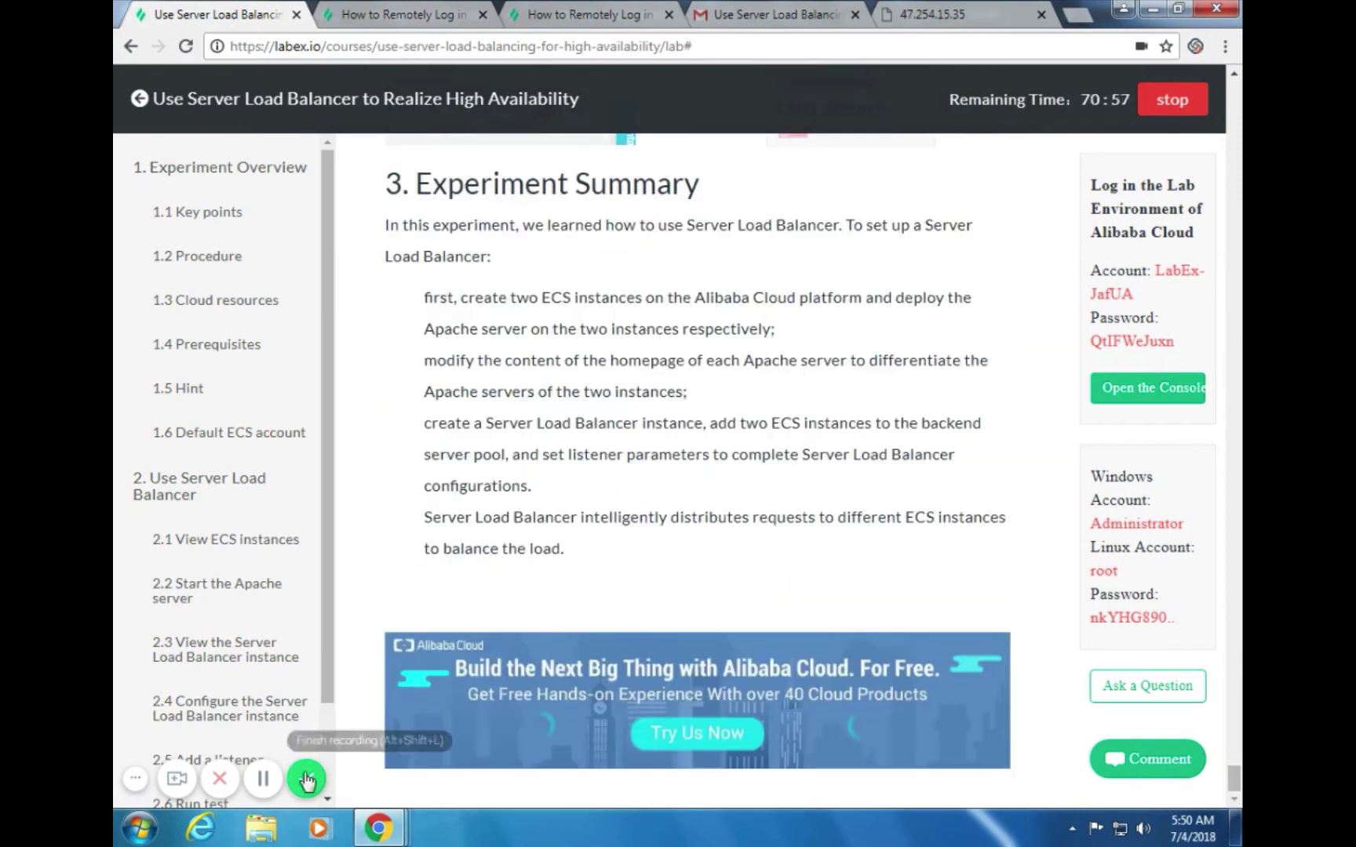
left_click(306, 779)
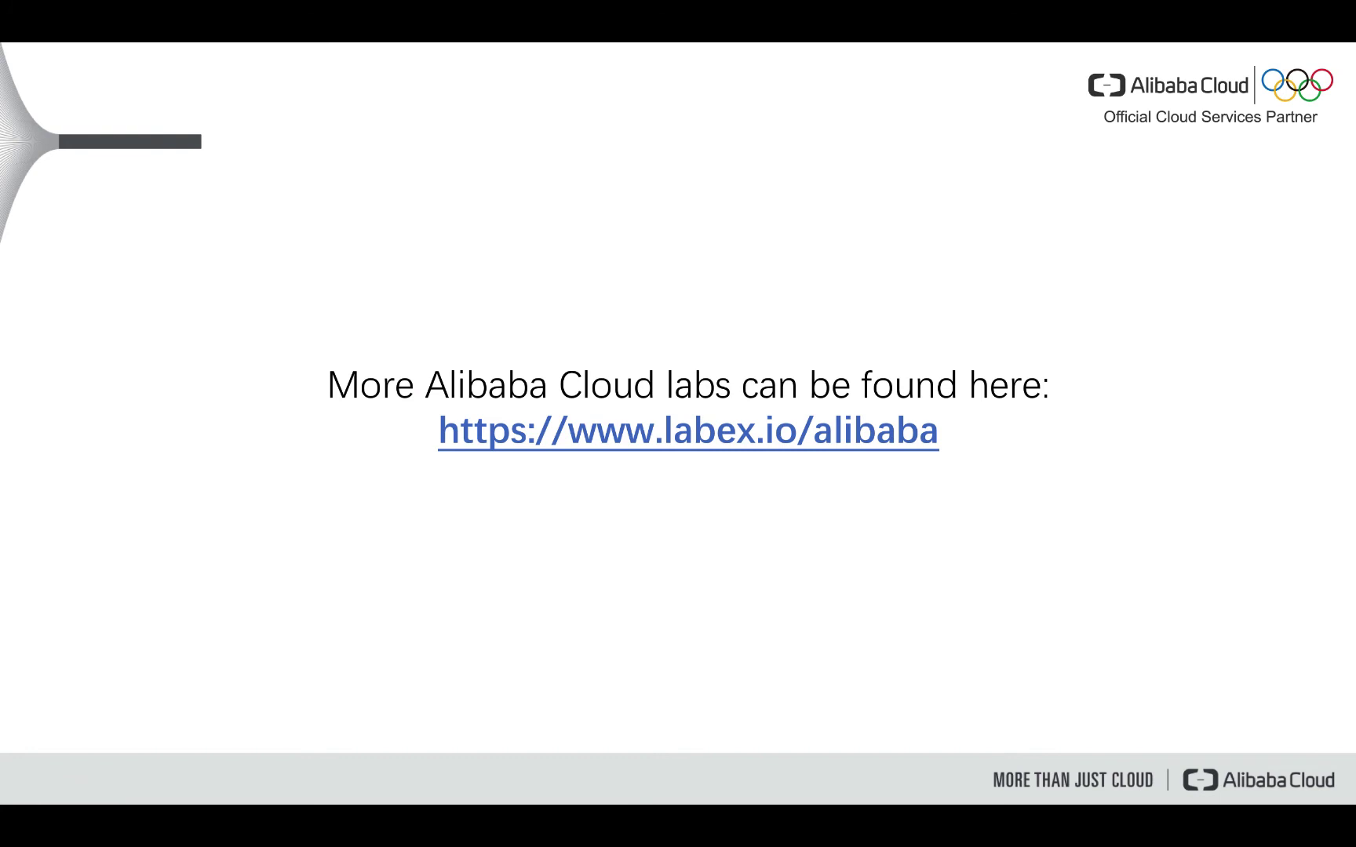